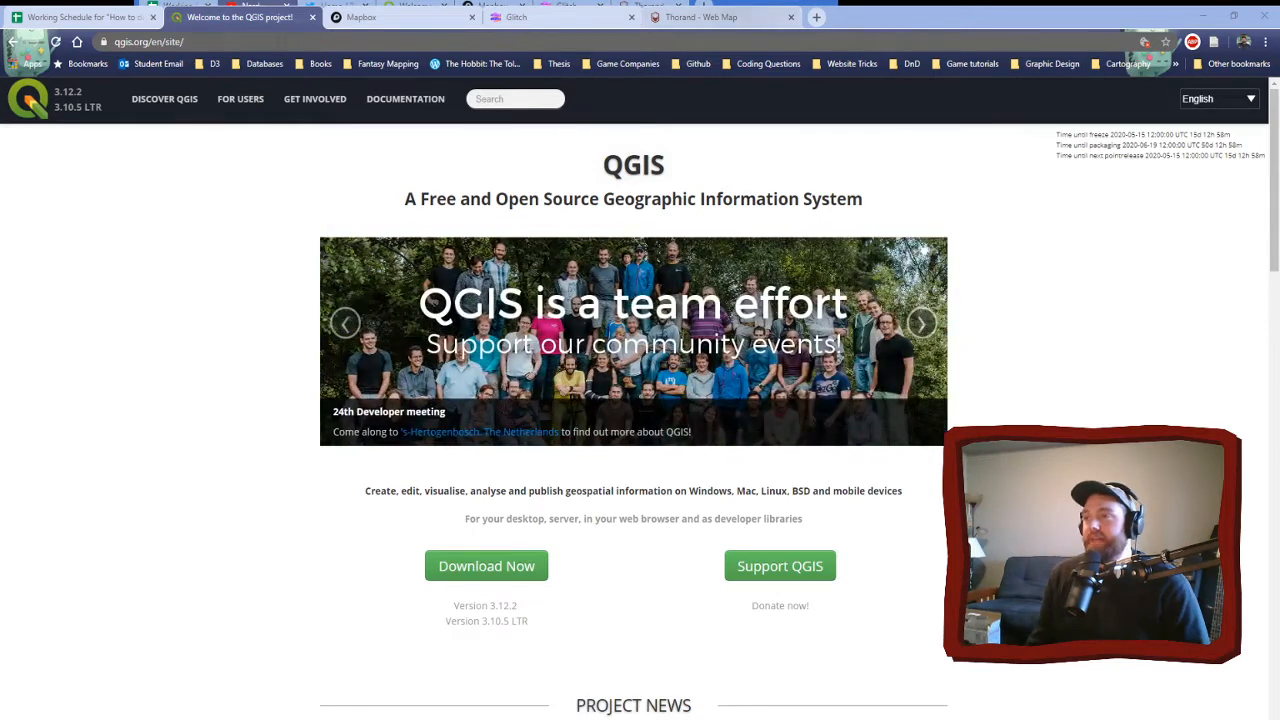
# - Open the Thorand web map and explore it by zooming in and tilting the view over Ochiden and Azum
pyautogui.click(728, 16)
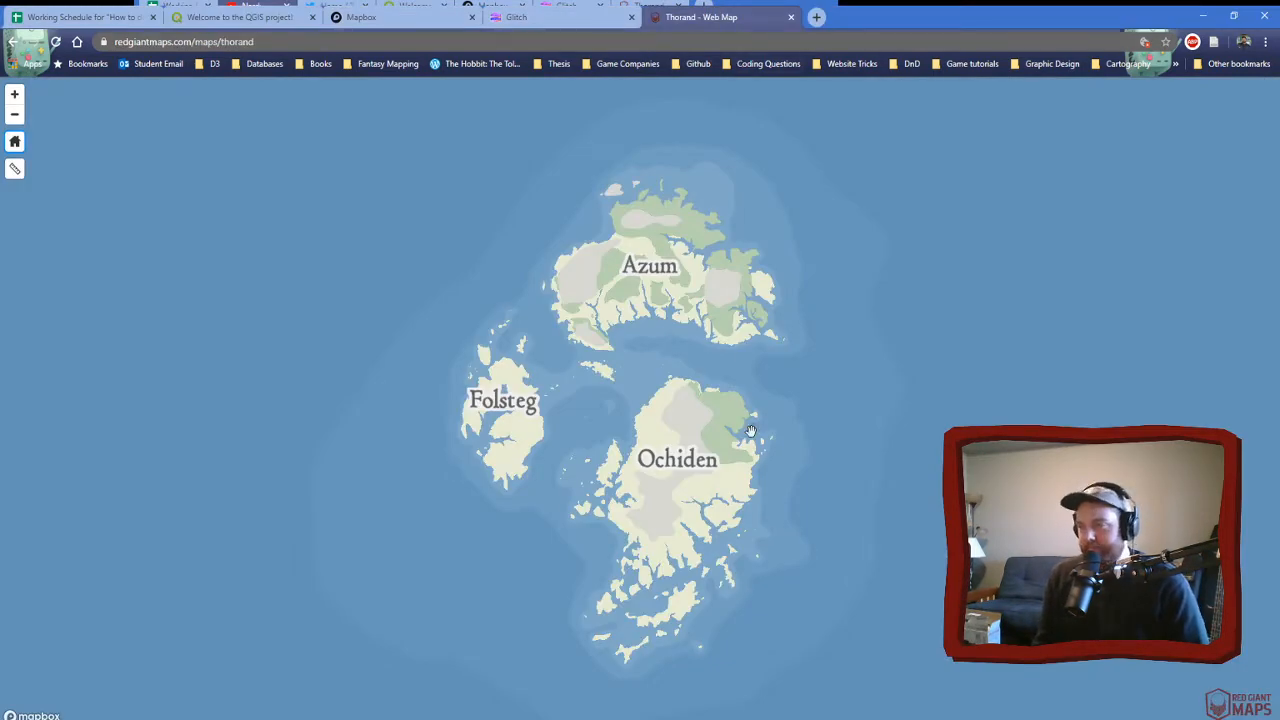
pyautogui.scroll(1, 750, 430)
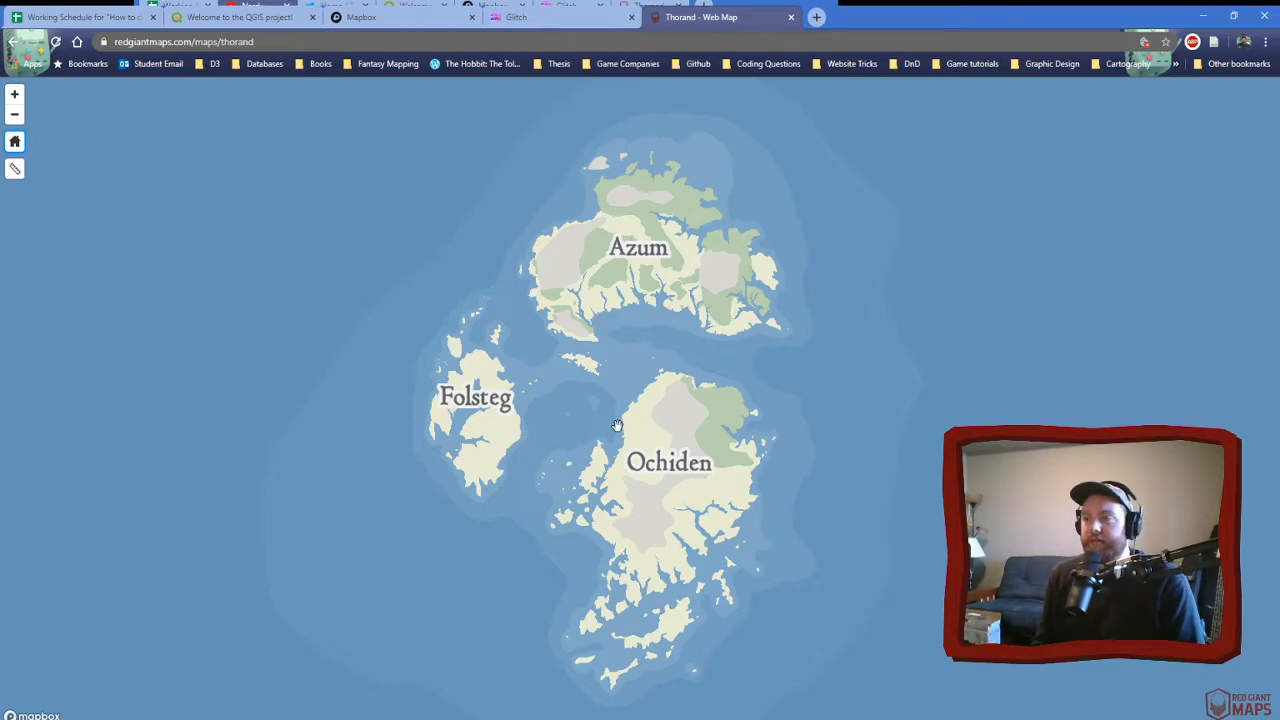
pyautogui.scroll(5, 617, 425)
pyautogui.scroll(3, 845, 474)
pyautogui.moveTo(687, 543); pyautogui.dragTo(669, 474)
pyautogui.moveTo(808, 431); pyautogui.dragTo(773, 305)
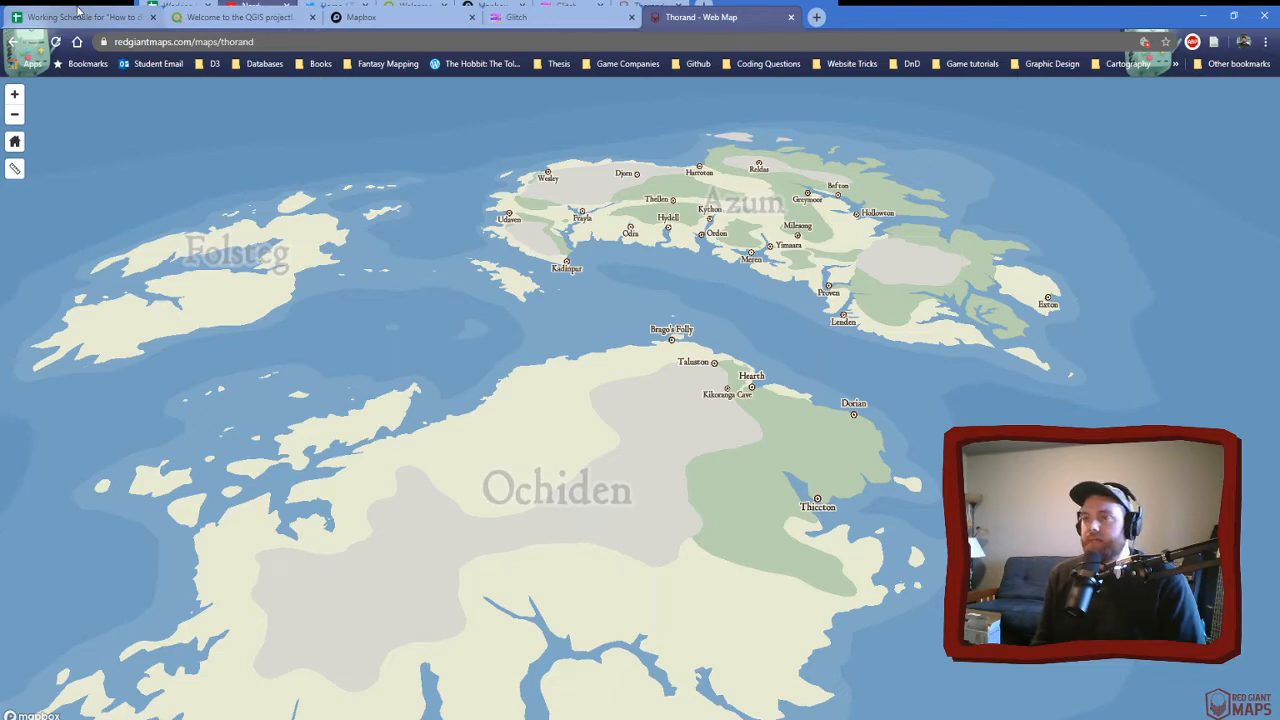
# - Look through the "How to do Map Stuff" schedule for the "Creating an Interactive Fantasy Map" session
pyautogui.click(78, 14)
pyautogui.scroll(10, 485, 432)
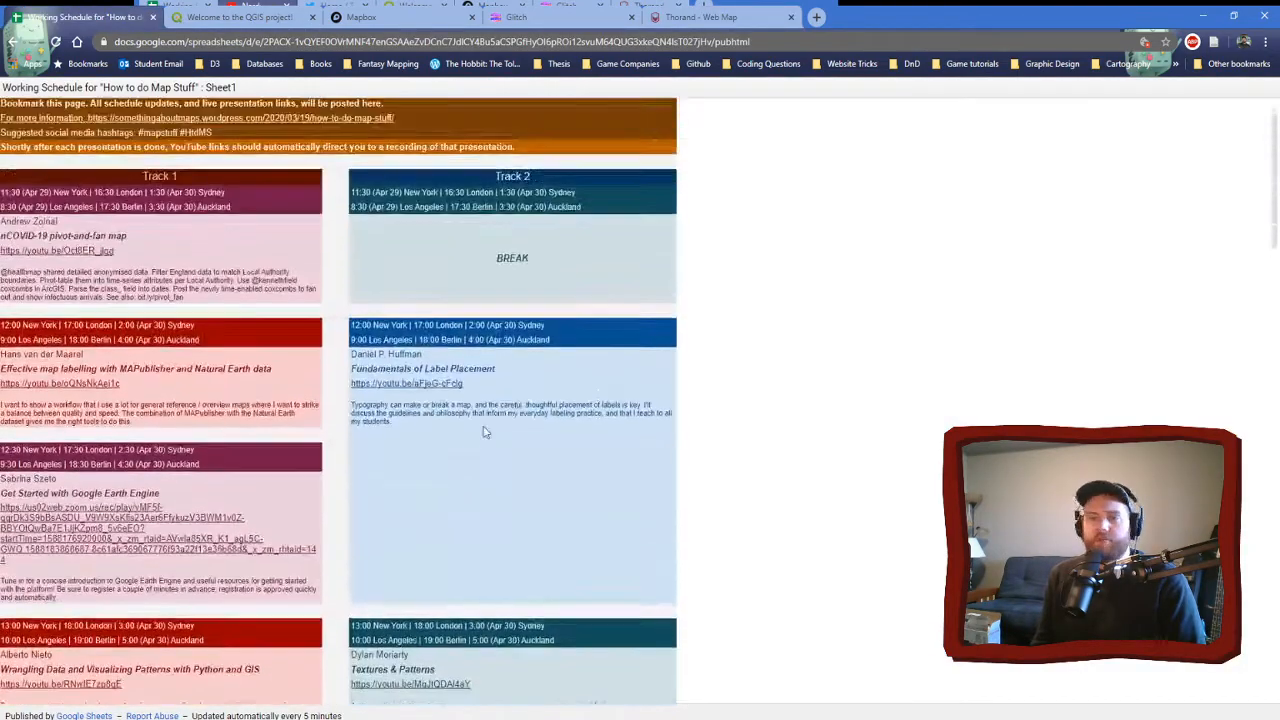
pyautogui.scroll(-15, 485, 432)
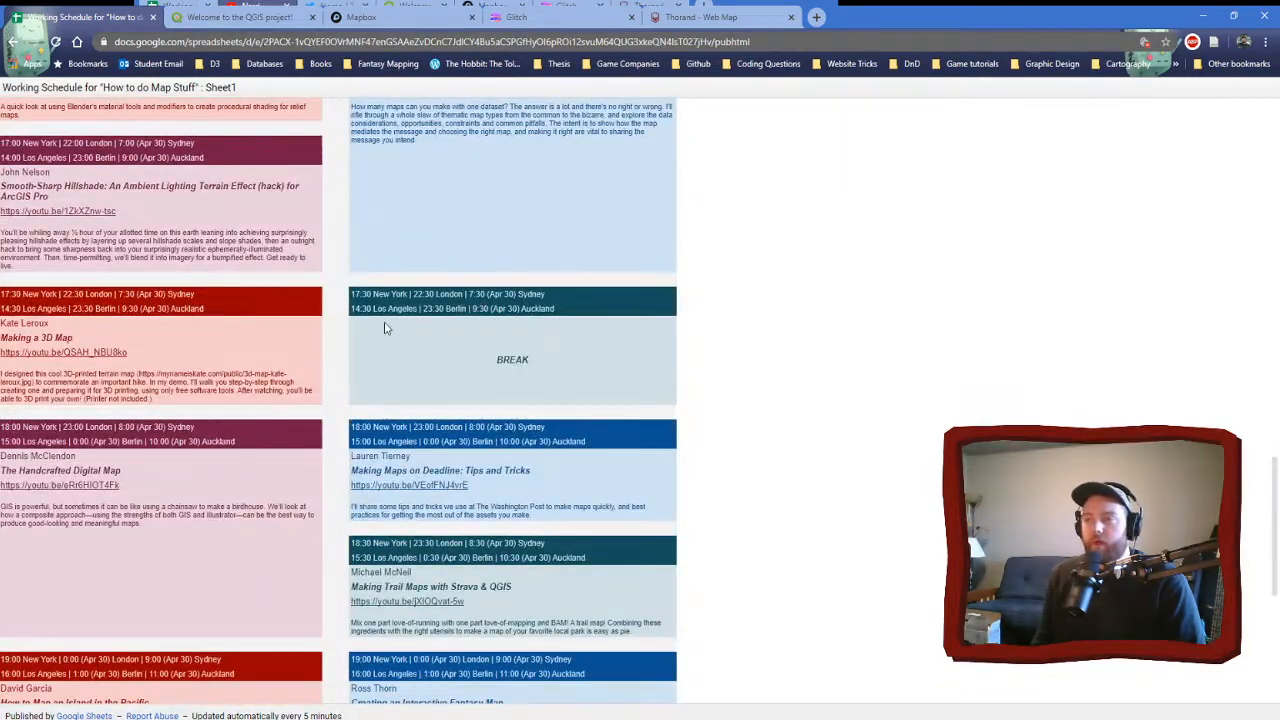
pyautogui.scroll(-3, 455, 417)
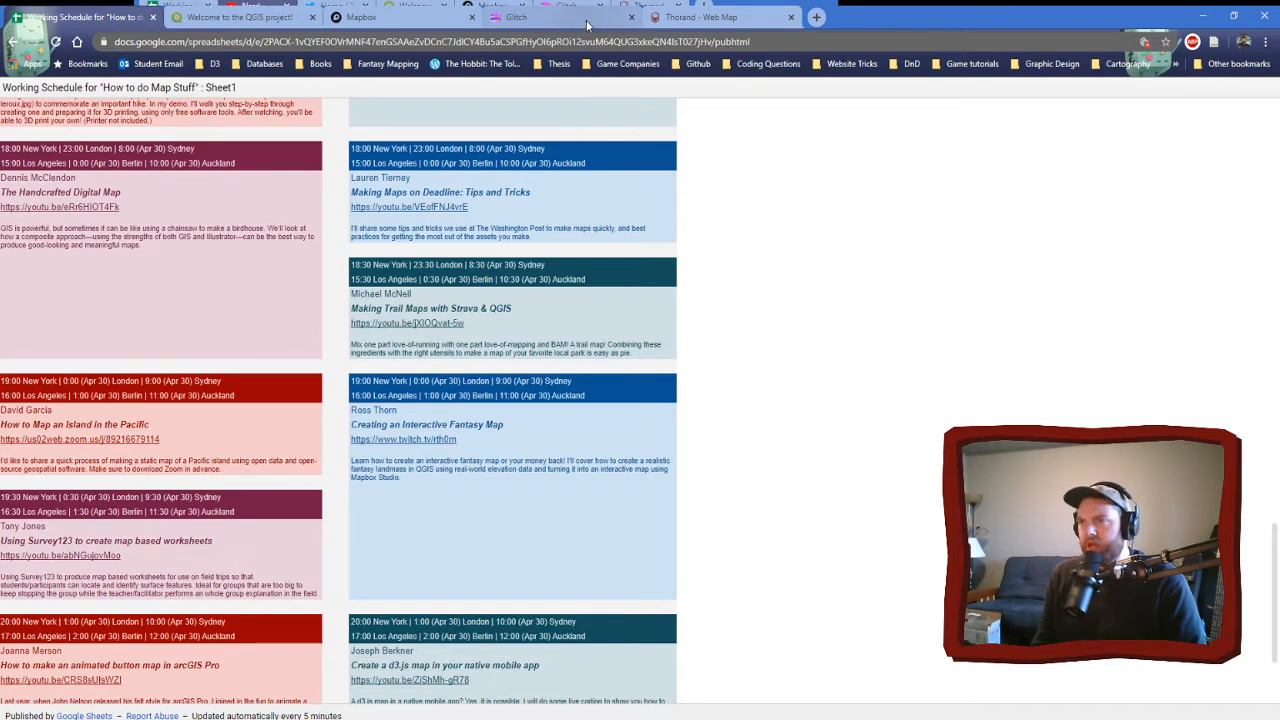
pyautogui.scroll(-2, 760, 277)
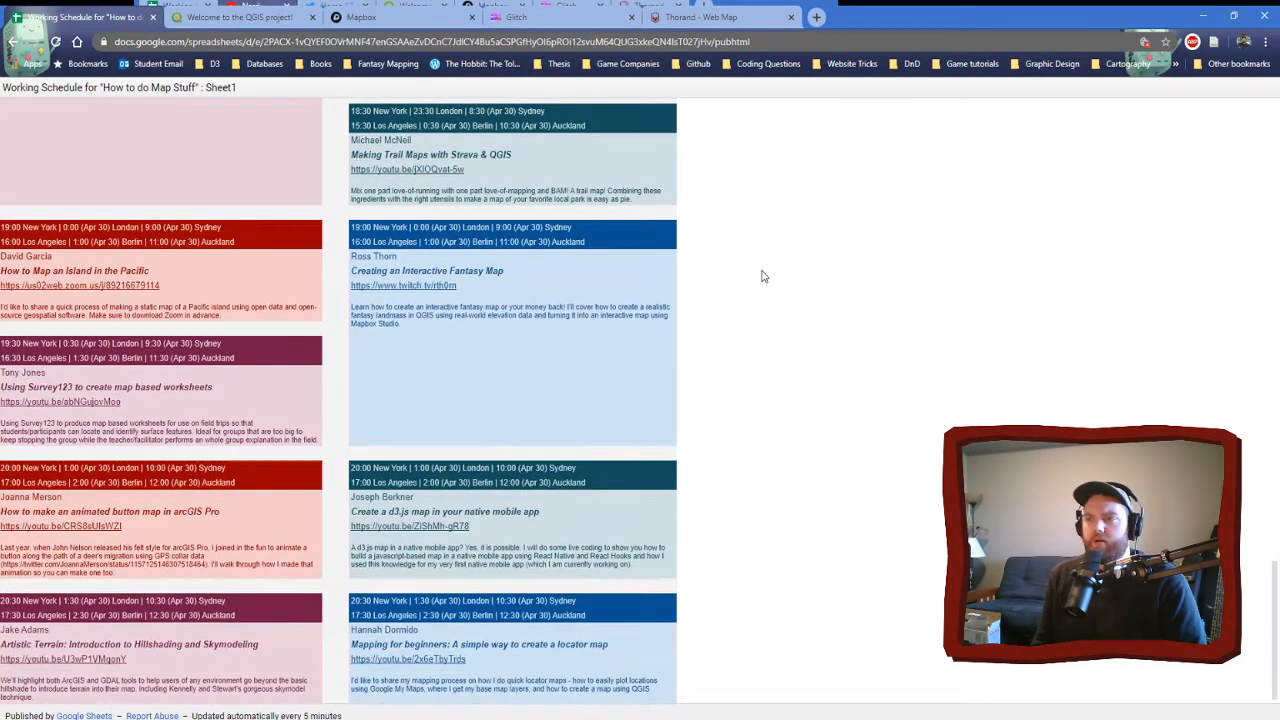
# - Show the QGIS project website with its download option
pyautogui.click(259, 12)
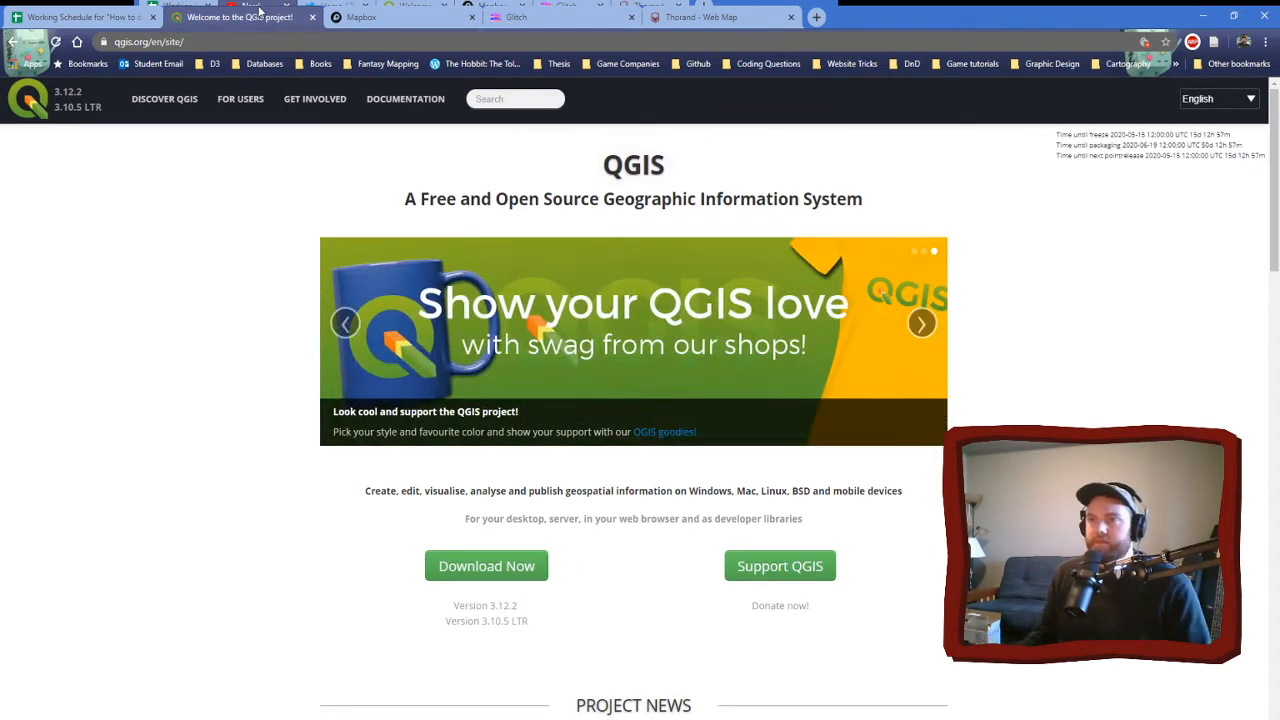
pyautogui.click(352, 12)
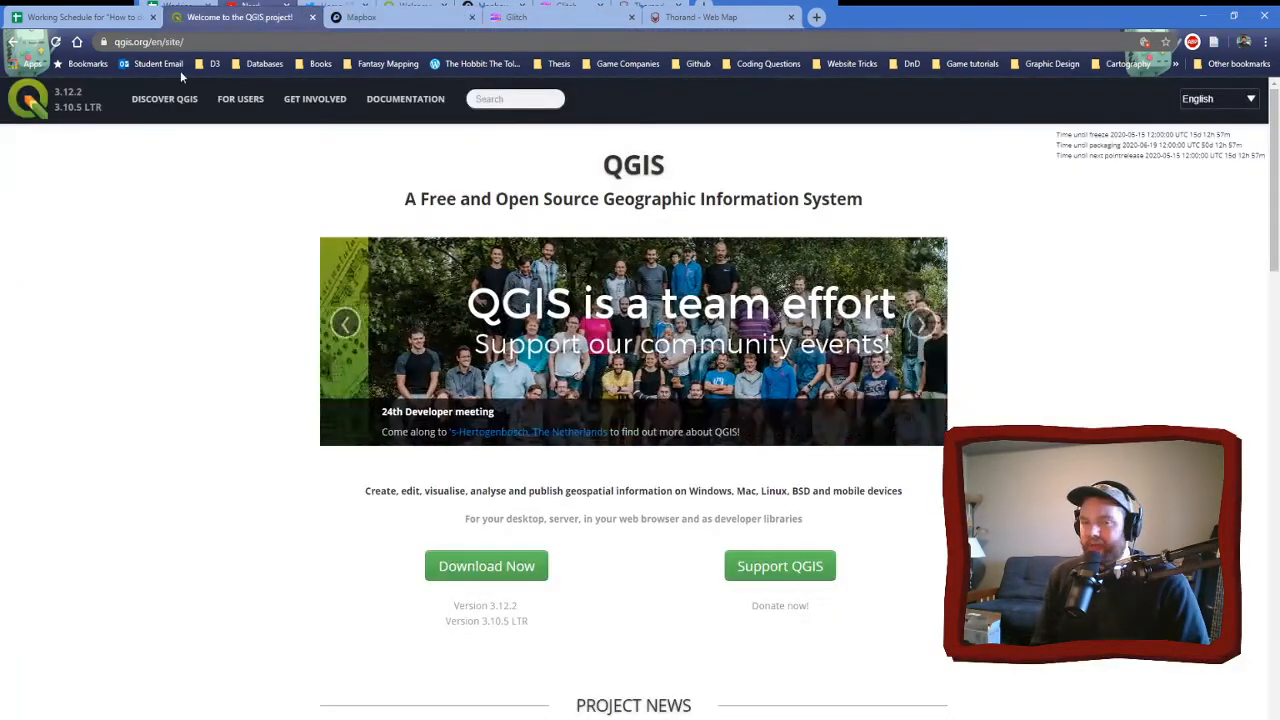
pyautogui.click(280, 15)
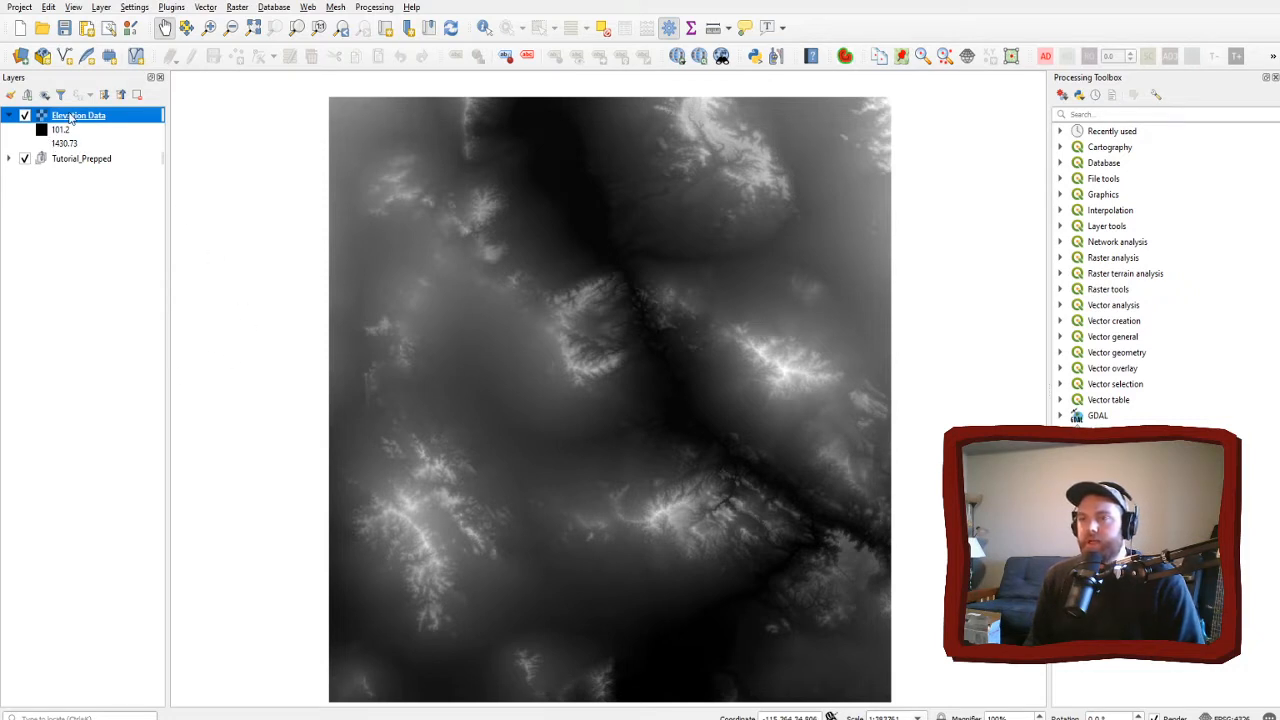
pyautogui.click(22, 58)
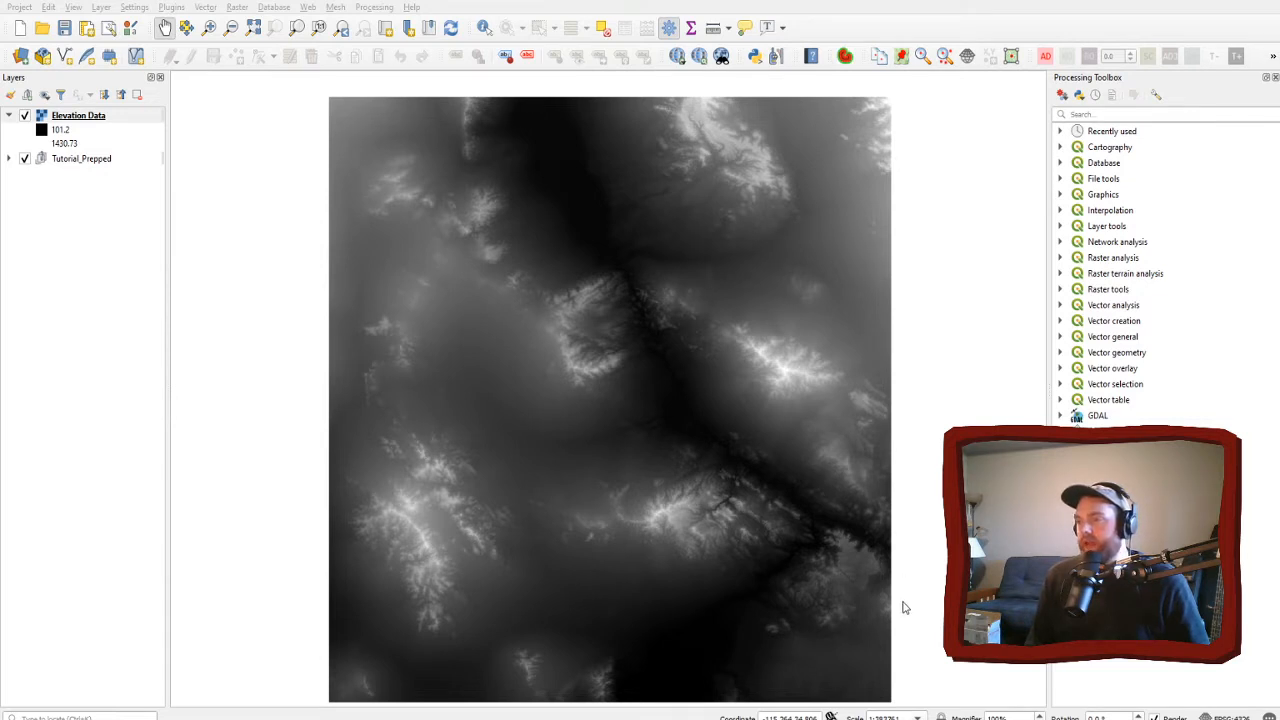
pyautogui.click(664, 576)
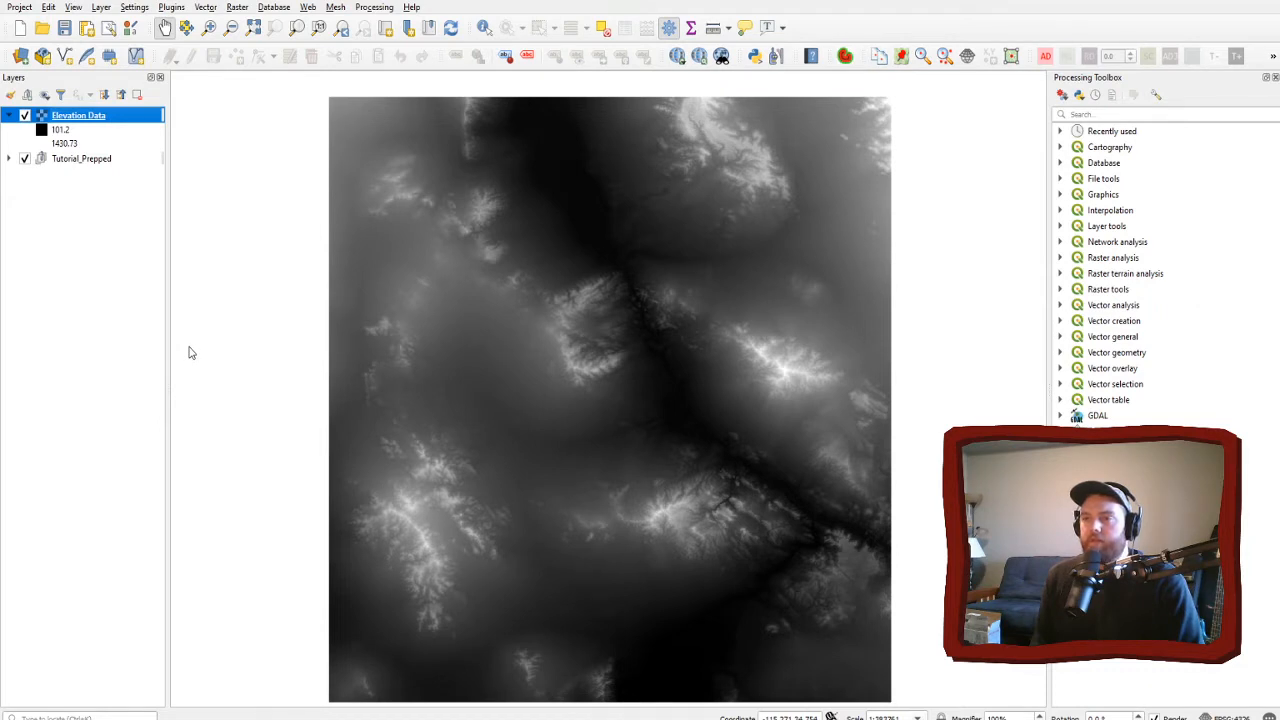
pyautogui.hotkey('alt', 'Tab')
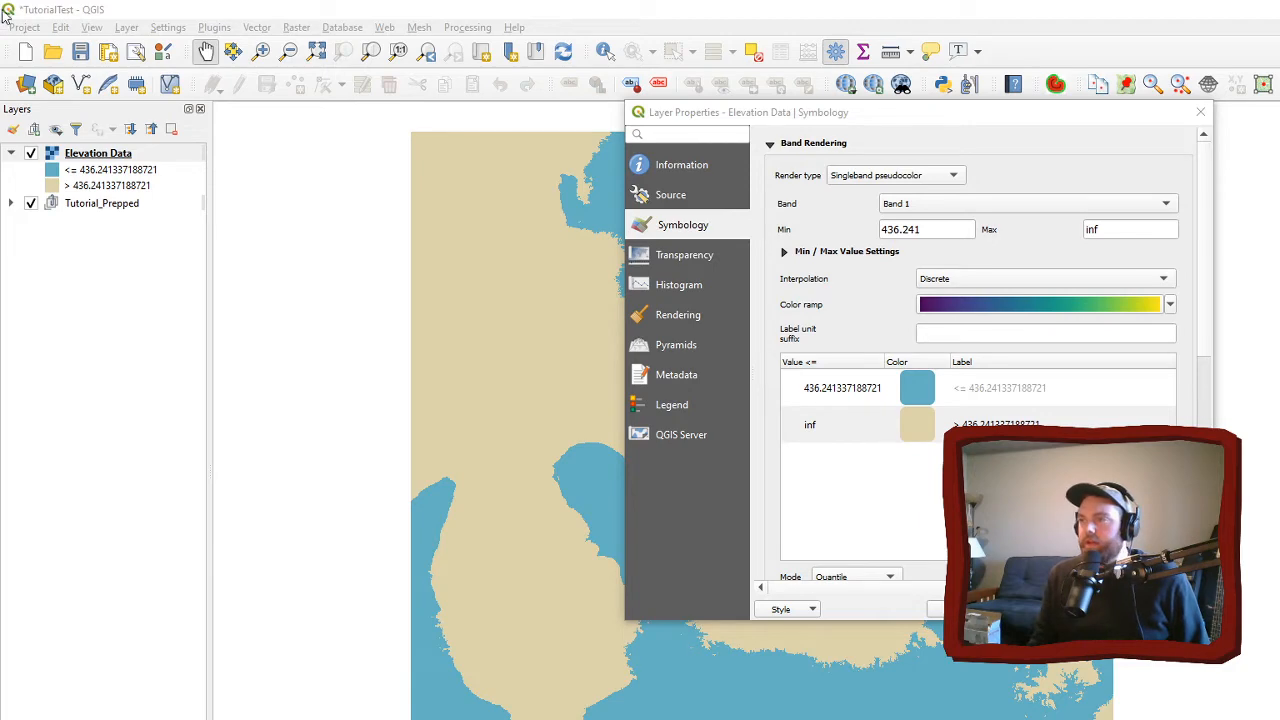
# - Review the discrete two-class pseudocolor settings of the Elevation Data layer and accept them
pyautogui.moveTo(930, 114); pyautogui.dragTo(649, 90)
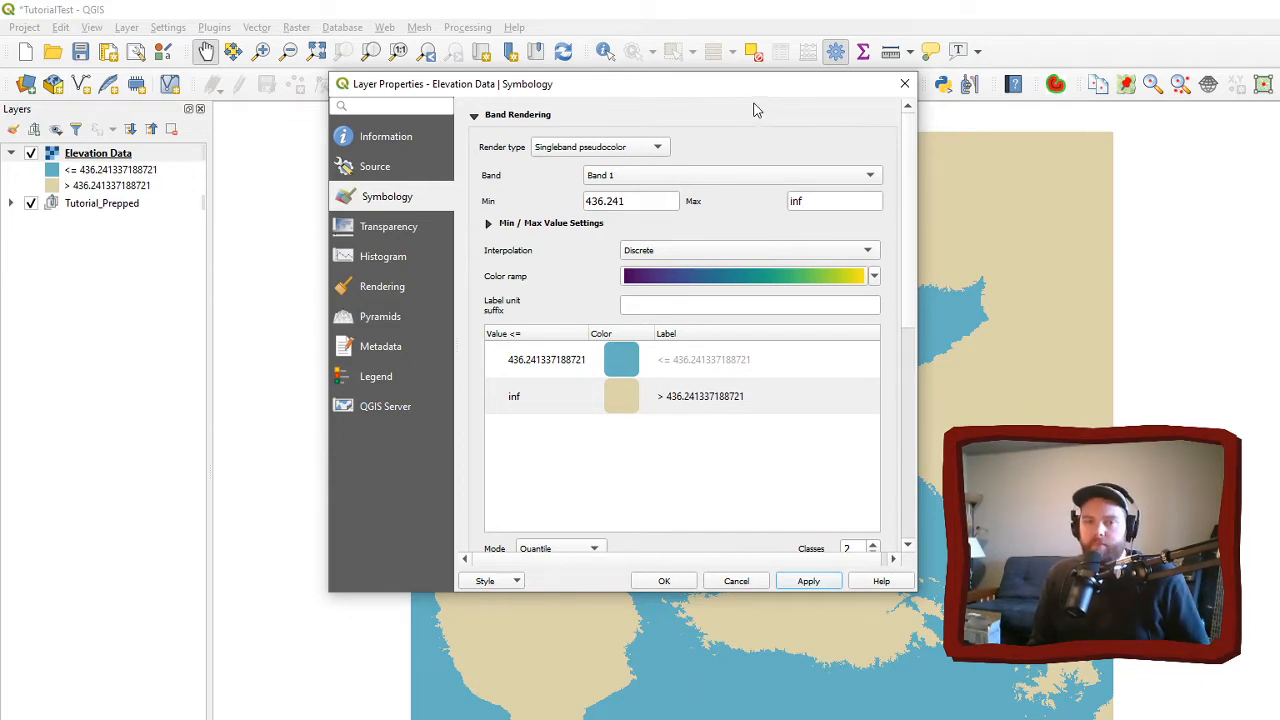
pyautogui.moveTo(751, 88); pyautogui.dragTo(853, 100)
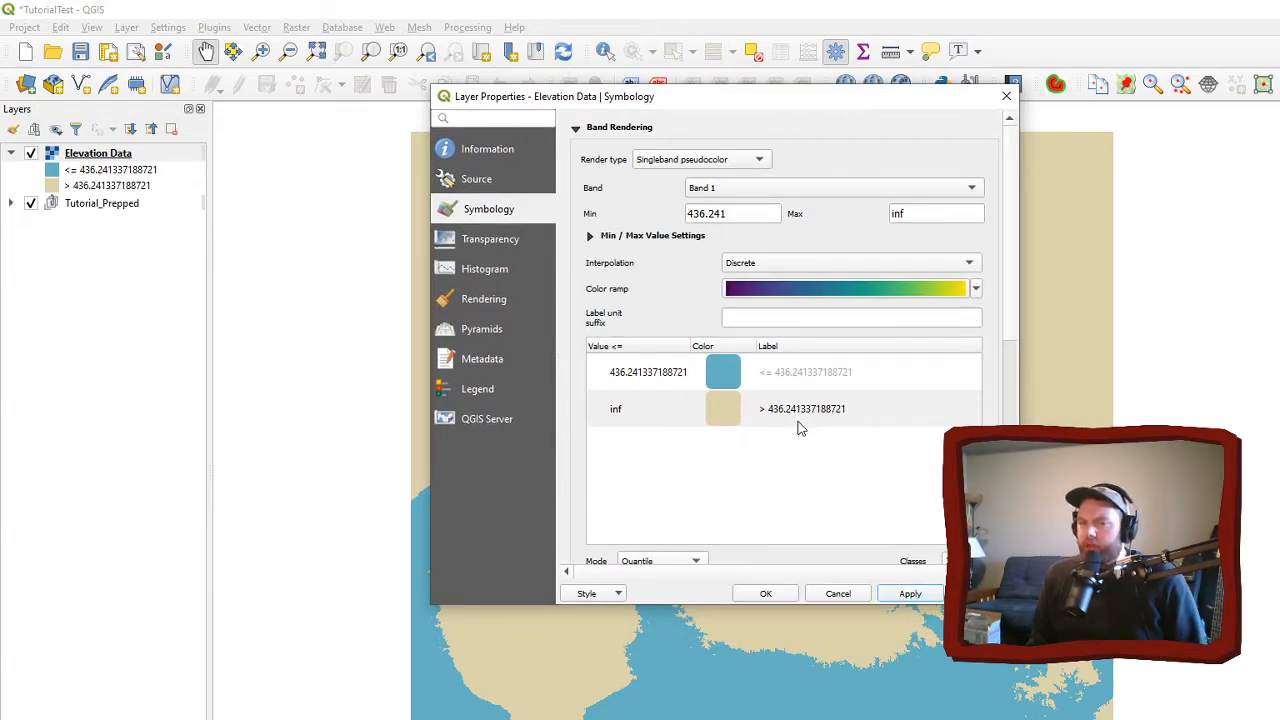
pyautogui.moveTo(777, 103); pyautogui.dragTo(787, 77)
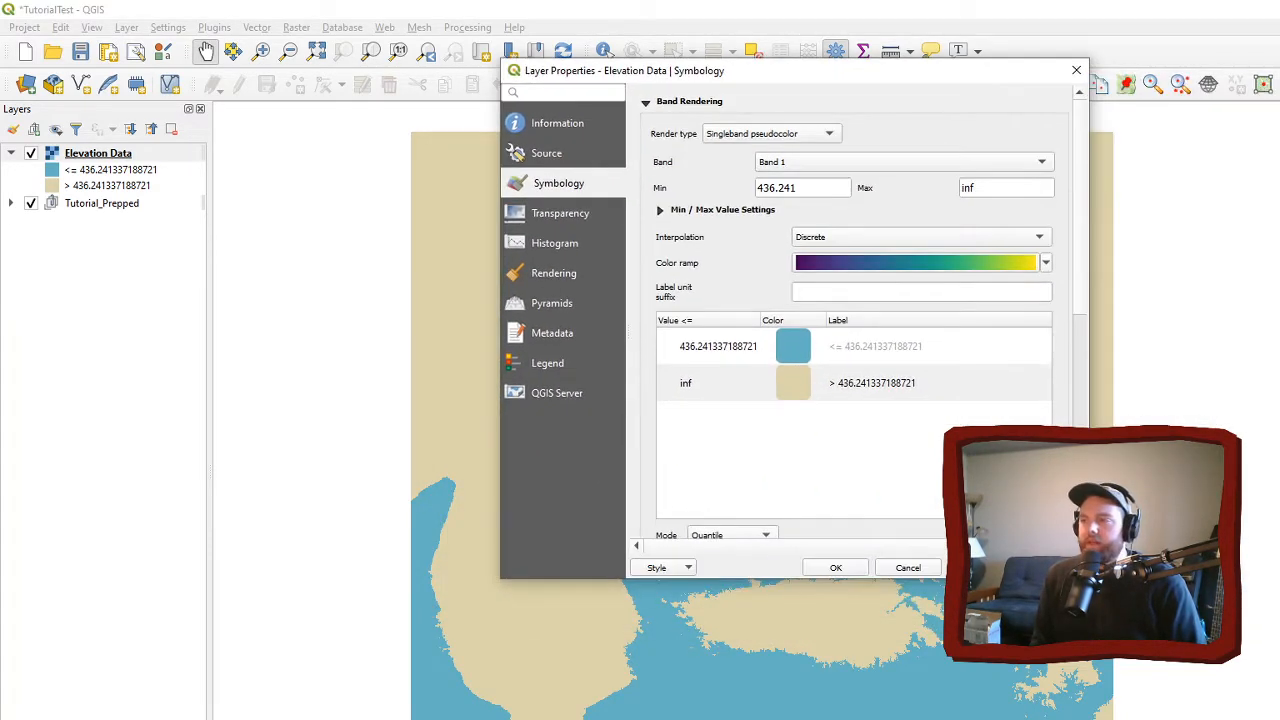
pyautogui.click(842, 575)
# - Open the symbology properties of the Elevation Data layer
pyautogui.click(98, 155)
pyautogui.rightClick(97, 156)
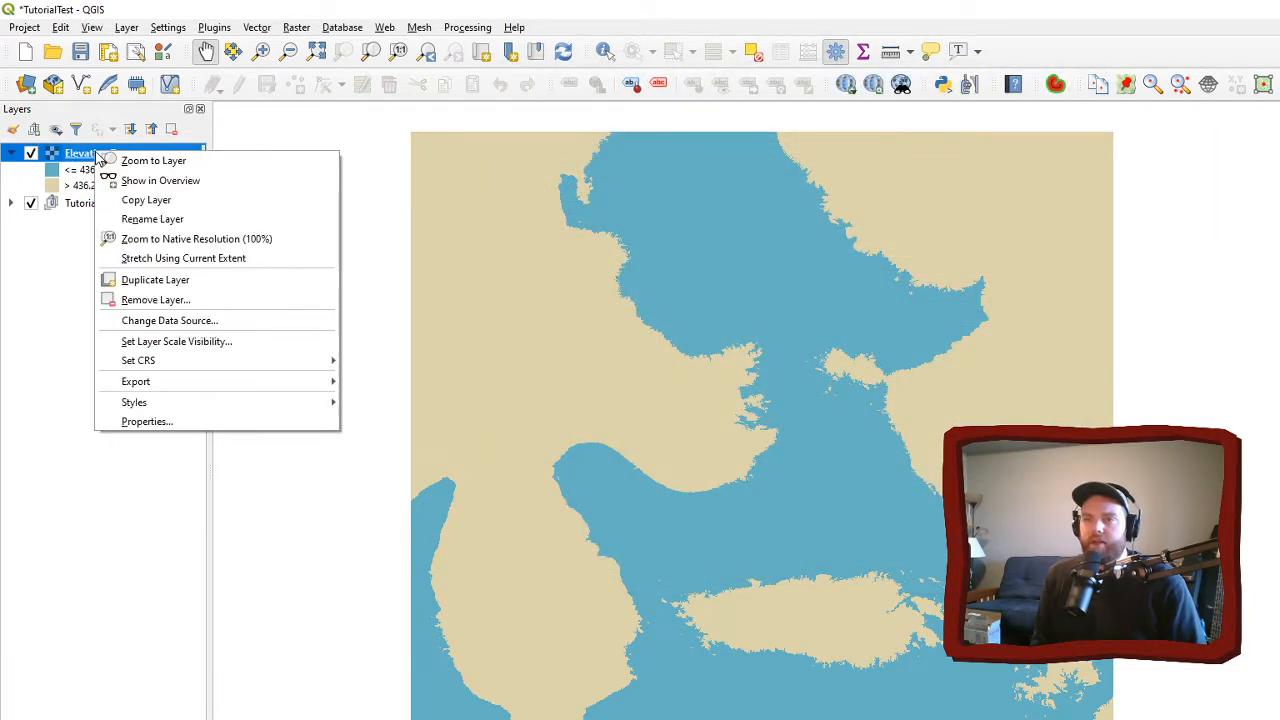
pyautogui.click(148, 422)
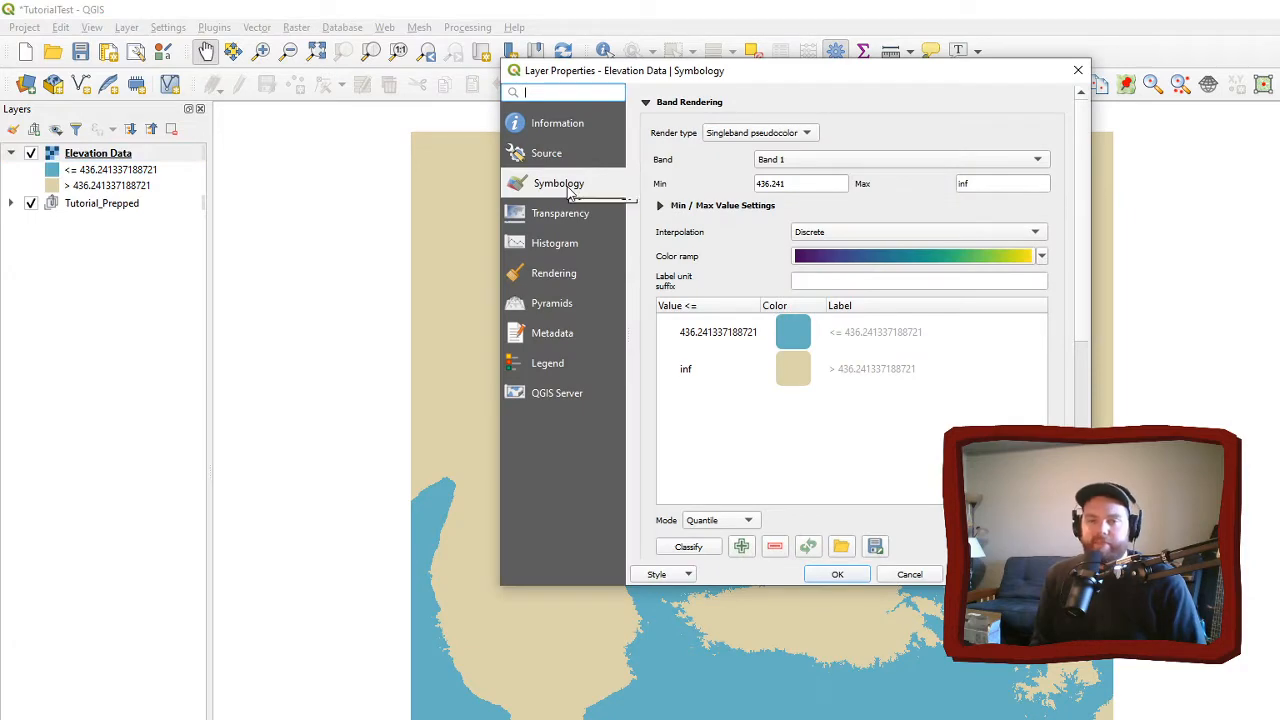
pyautogui.moveTo(867, 68); pyautogui.dragTo(755, 56)
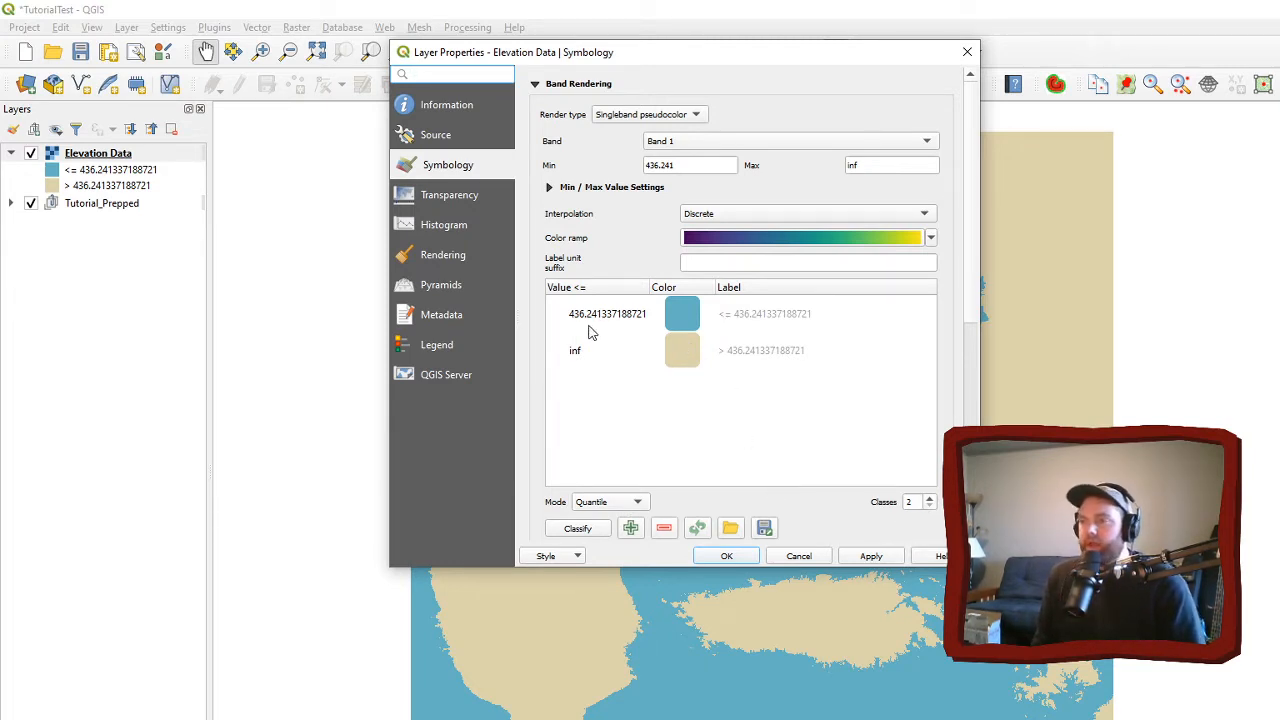
# - Set the upper limit of the blue water class to 600 and apply it to the map
pyautogui.click(632, 314)
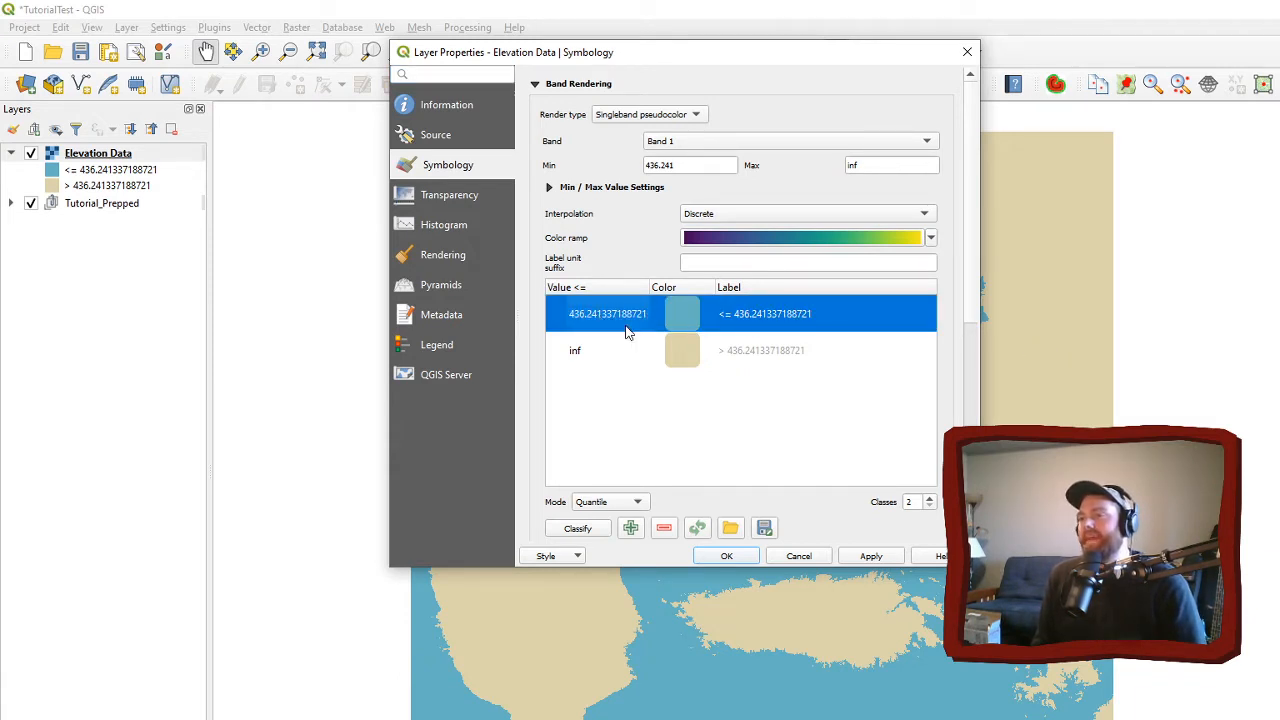
pyautogui.doubleClick(603, 318)
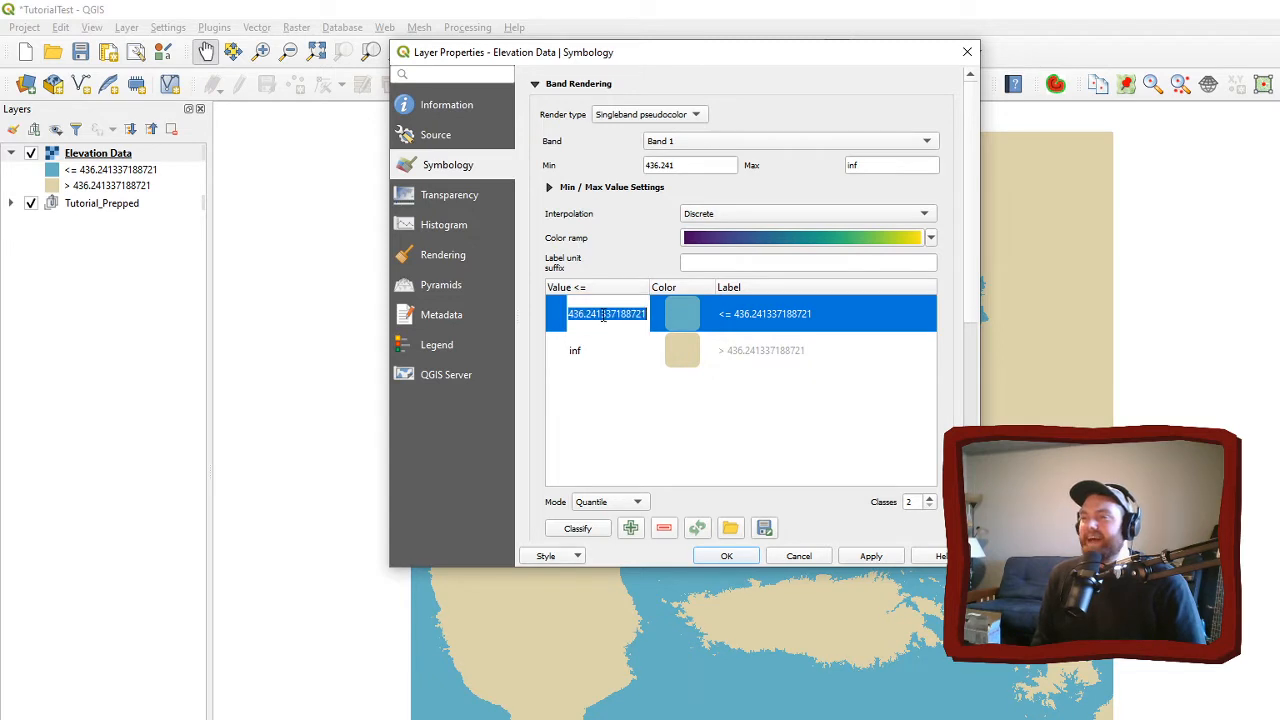
pyautogui.write('600')
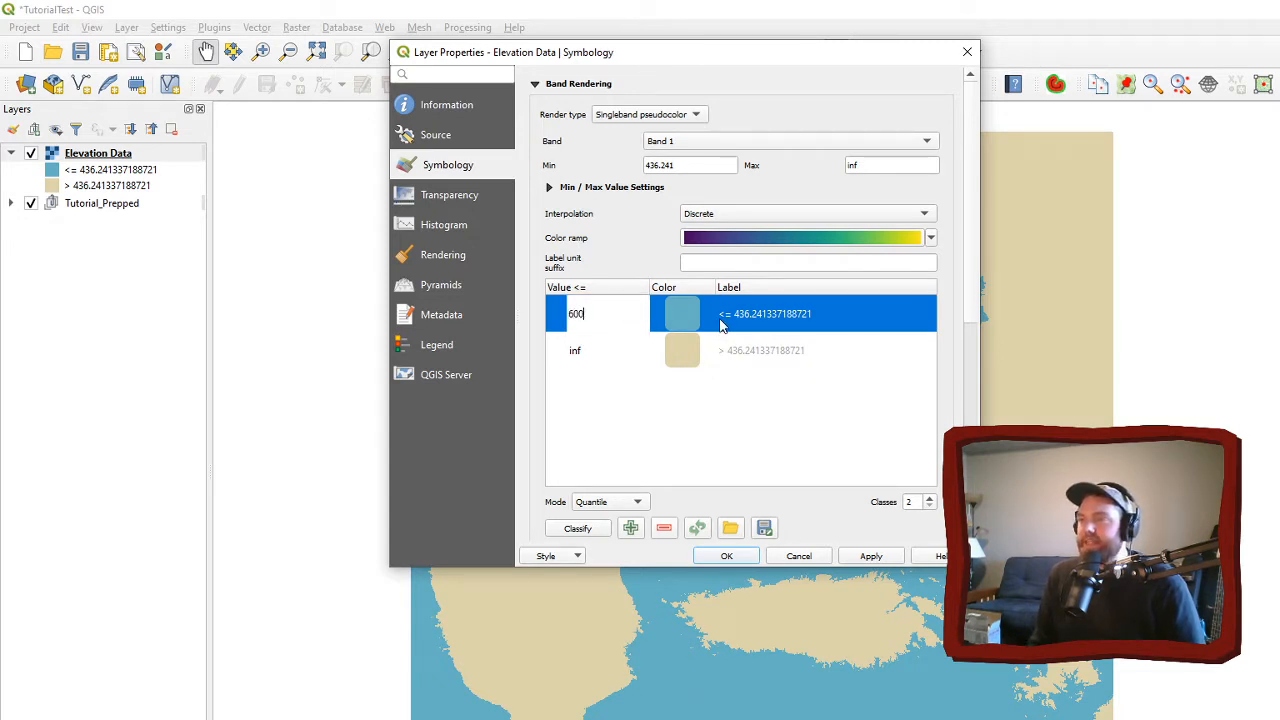
pyautogui.press('Return')
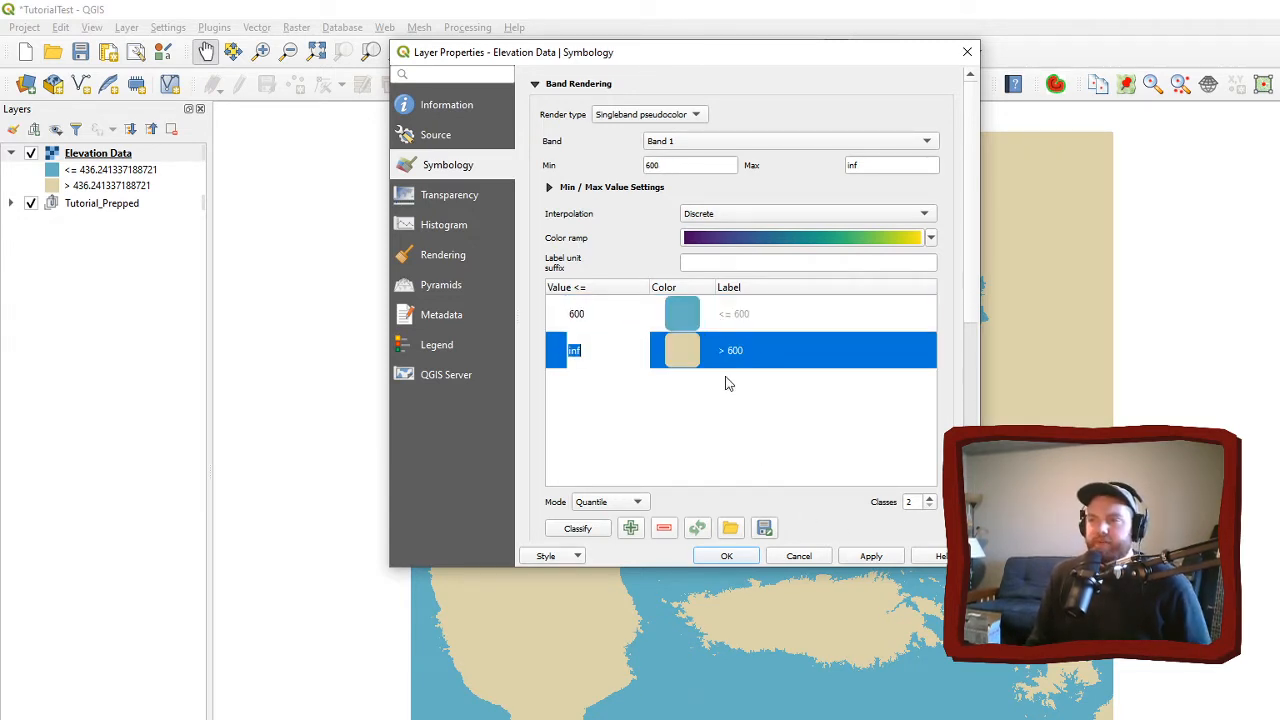
pyautogui.moveTo(771, 53); pyautogui.dragTo(1279, 70)
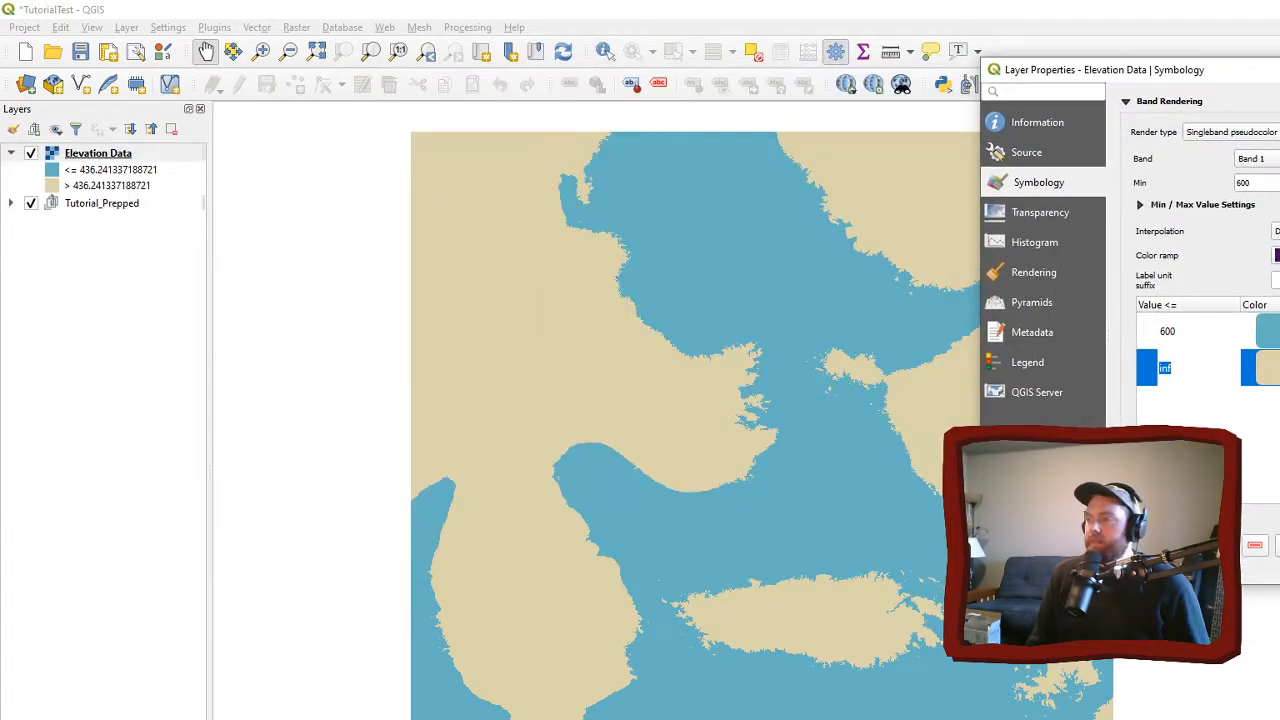
pyautogui.click(1279, 571)
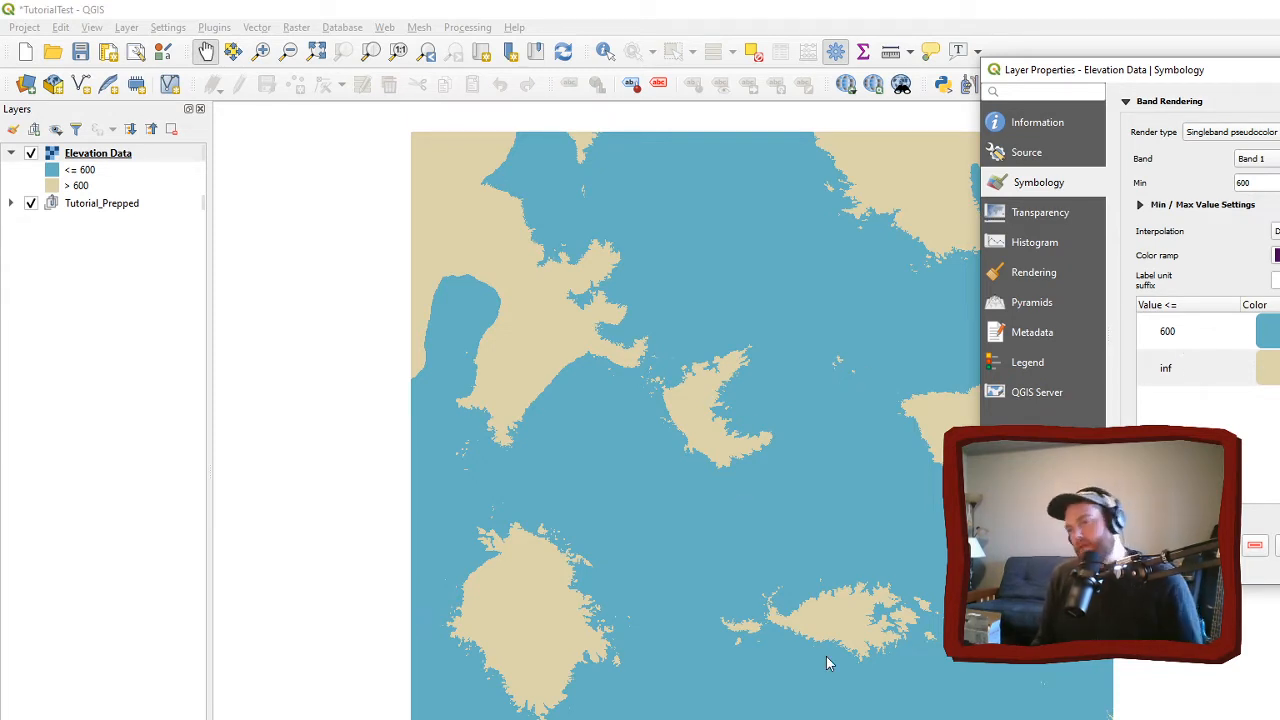
# - Raise the upper limit of the blue water class to 800, apply it and close the layer properties
pyautogui.doubleClick(1168, 332)
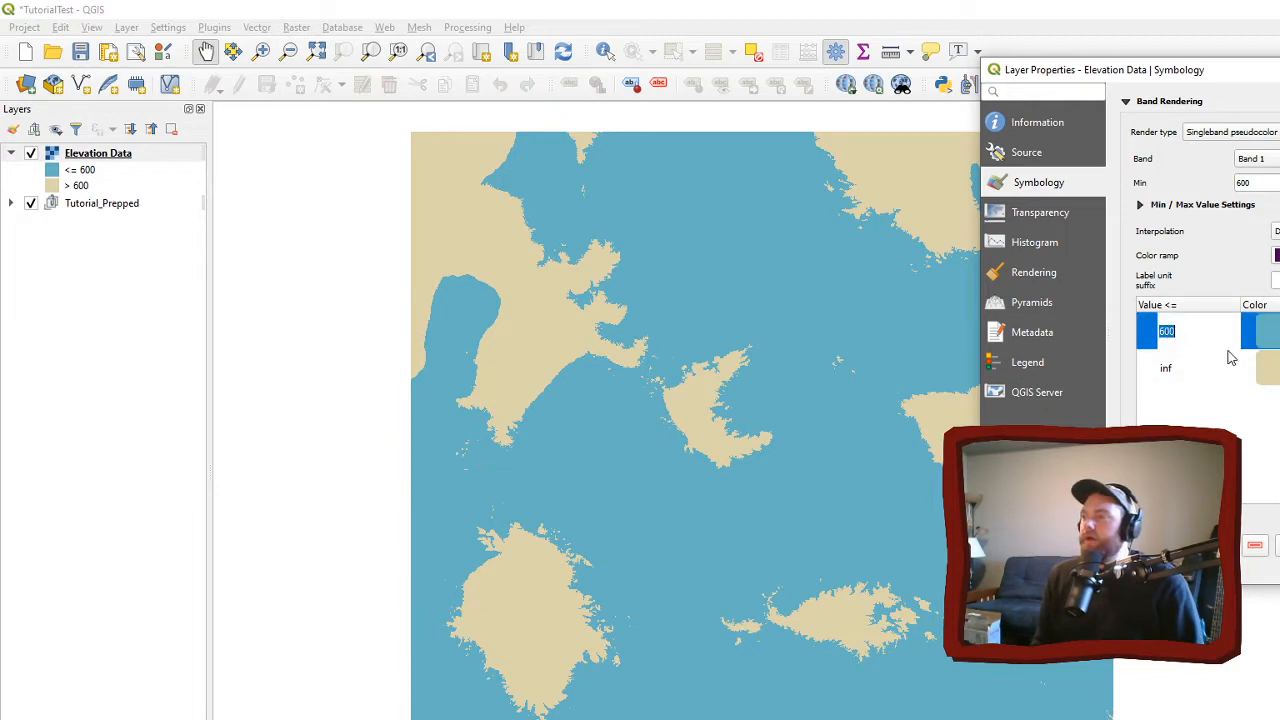
pyautogui.write('800')
pyautogui.press('Return')
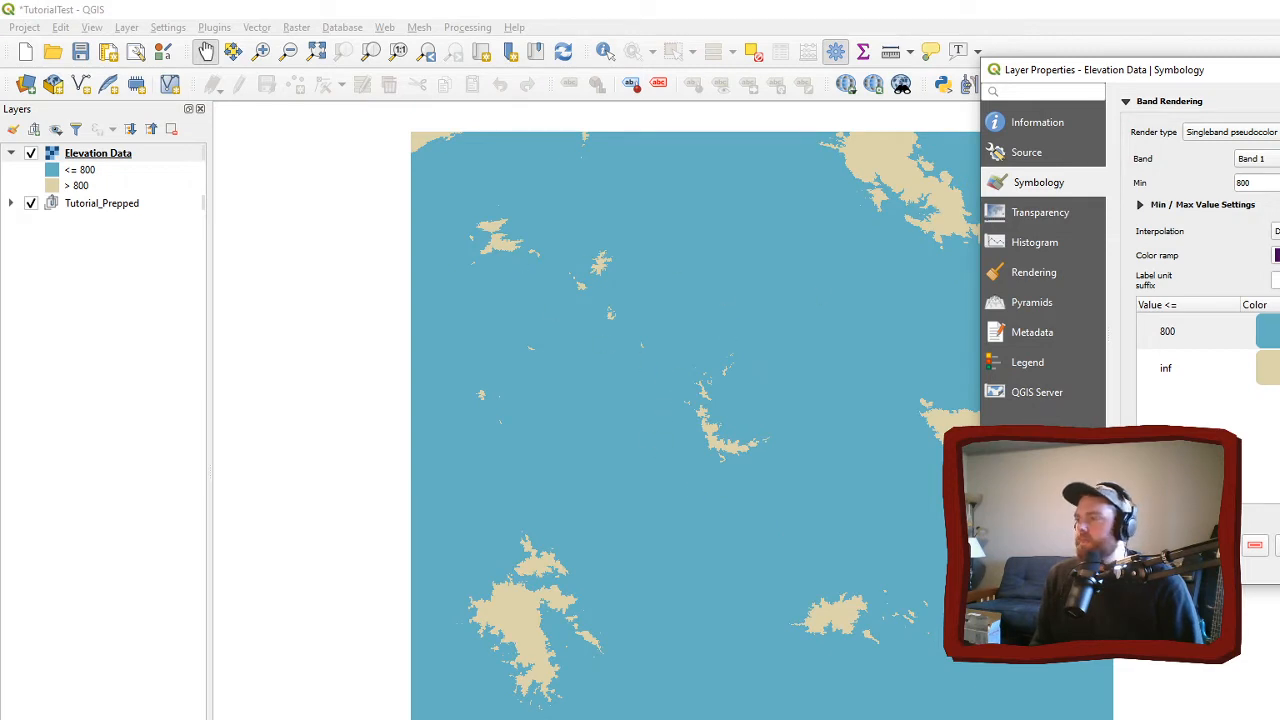
pyautogui.click(1276, 571)
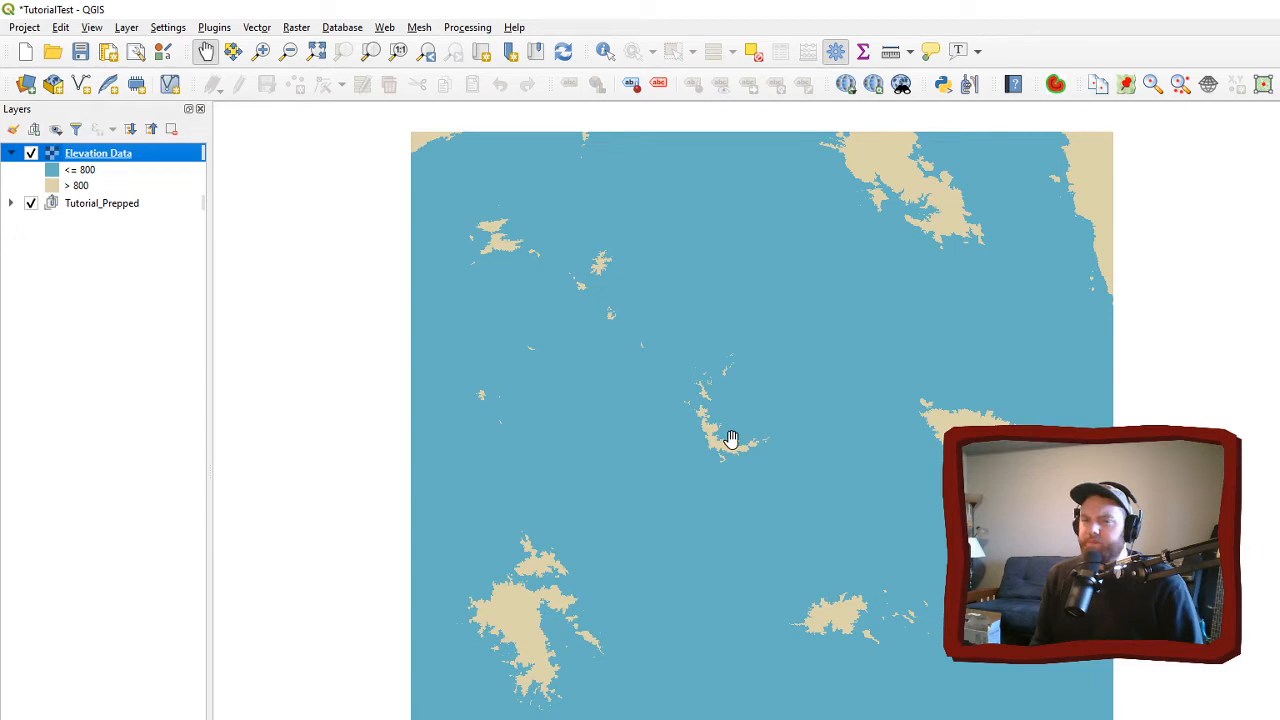
# - Examine the shape and coastline detail of the curved island chain near the middle of the elevation map
pyautogui.scroll(2, 736, 447)
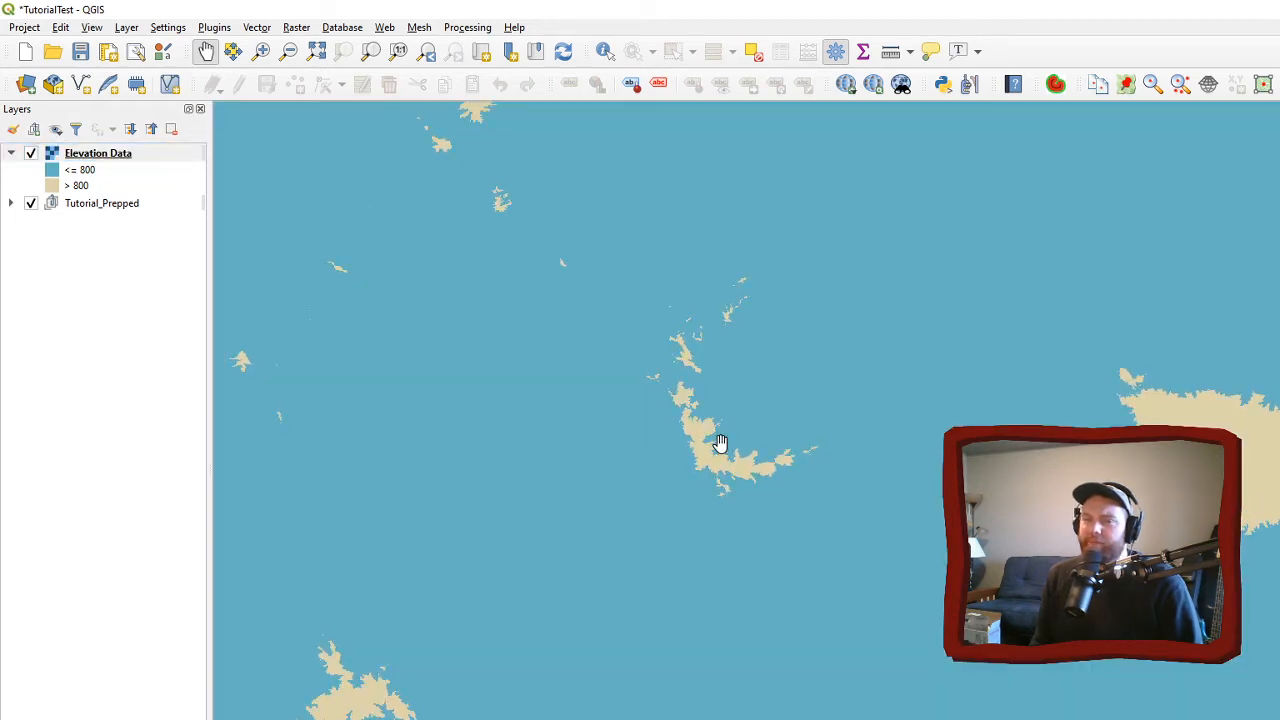
pyautogui.scroll(1, 720, 443)
pyautogui.scroll(1, 709, 443)
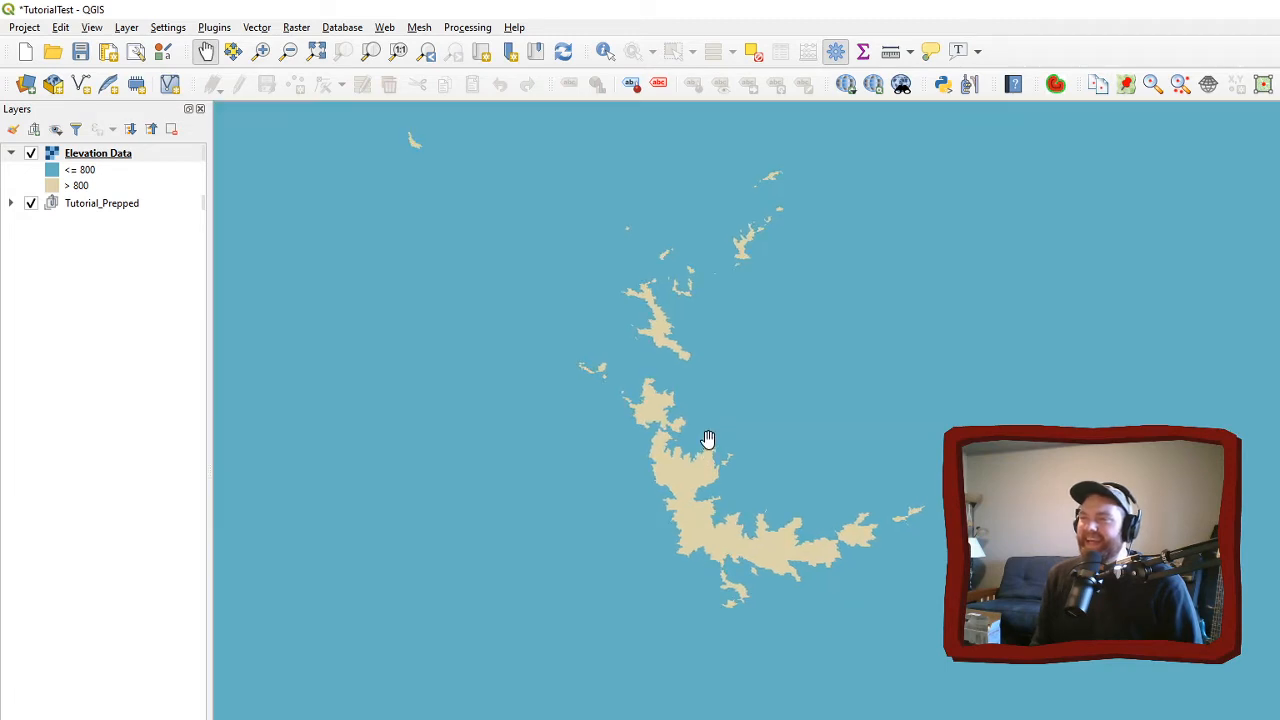
pyautogui.moveTo(707, 439); pyautogui.dragTo(712, 459)
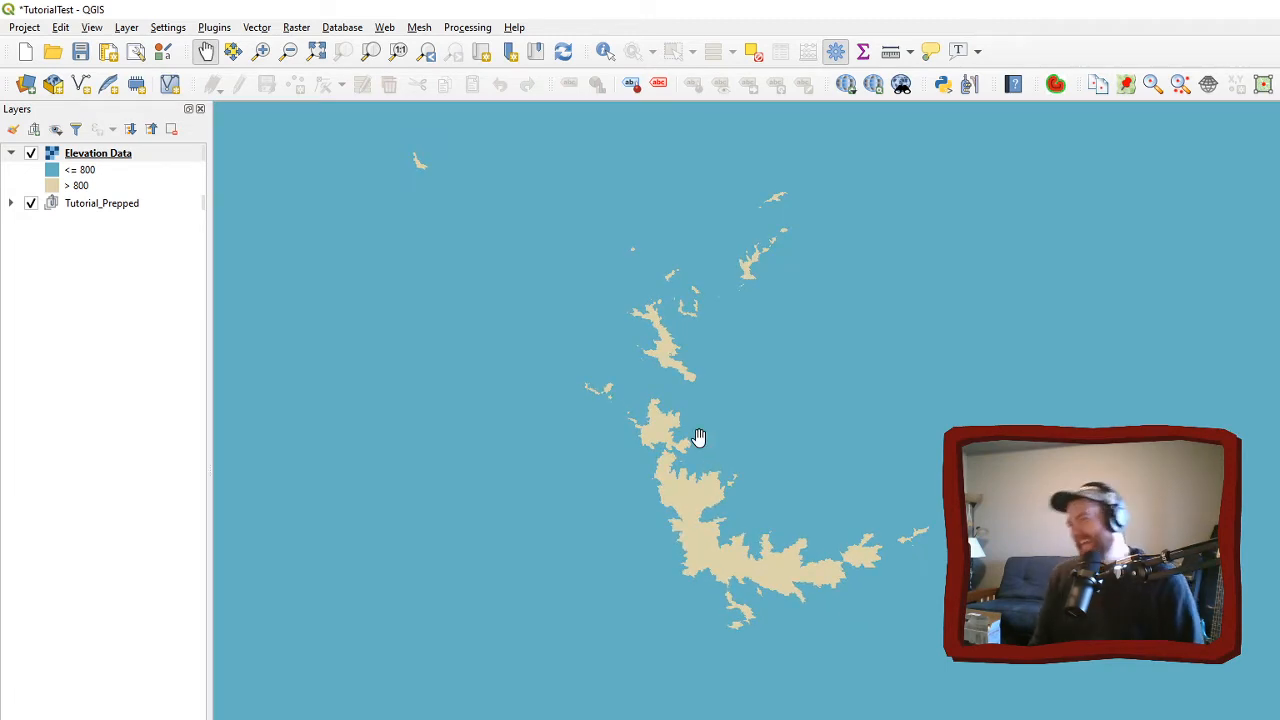
pyautogui.scroll(-1, 678, 437)
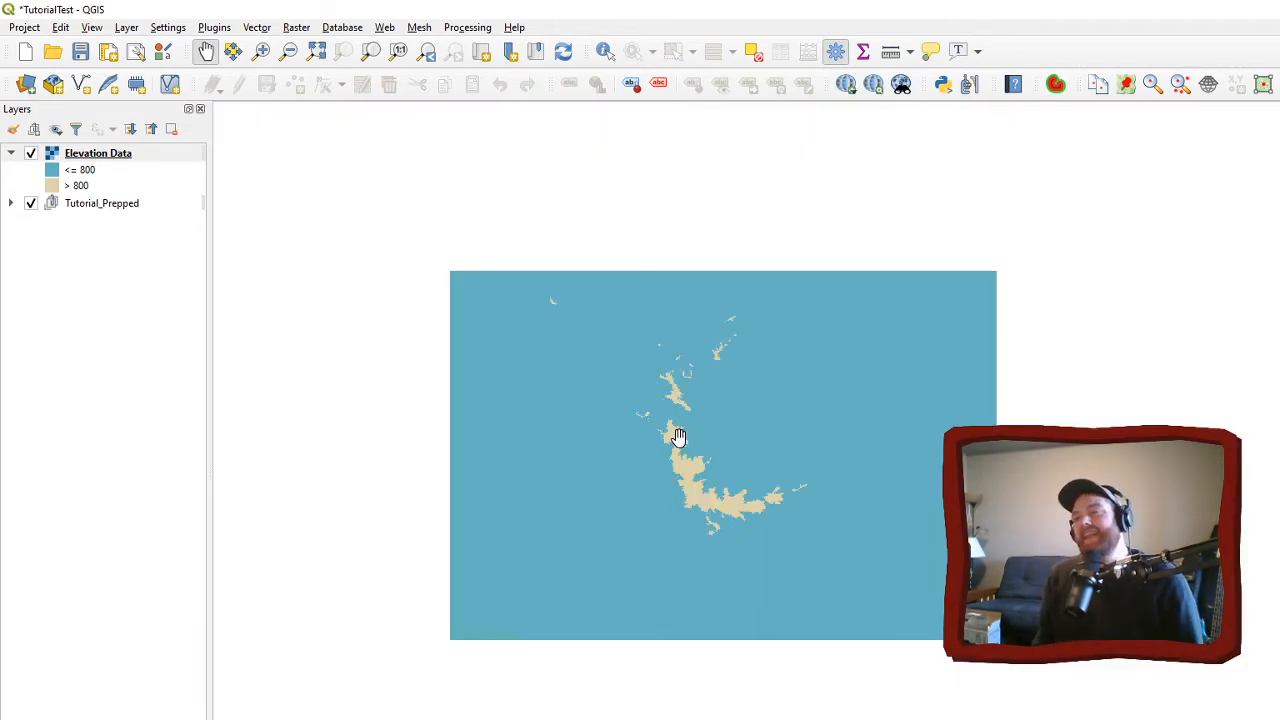
pyautogui.scroll(-1, 790, 520)
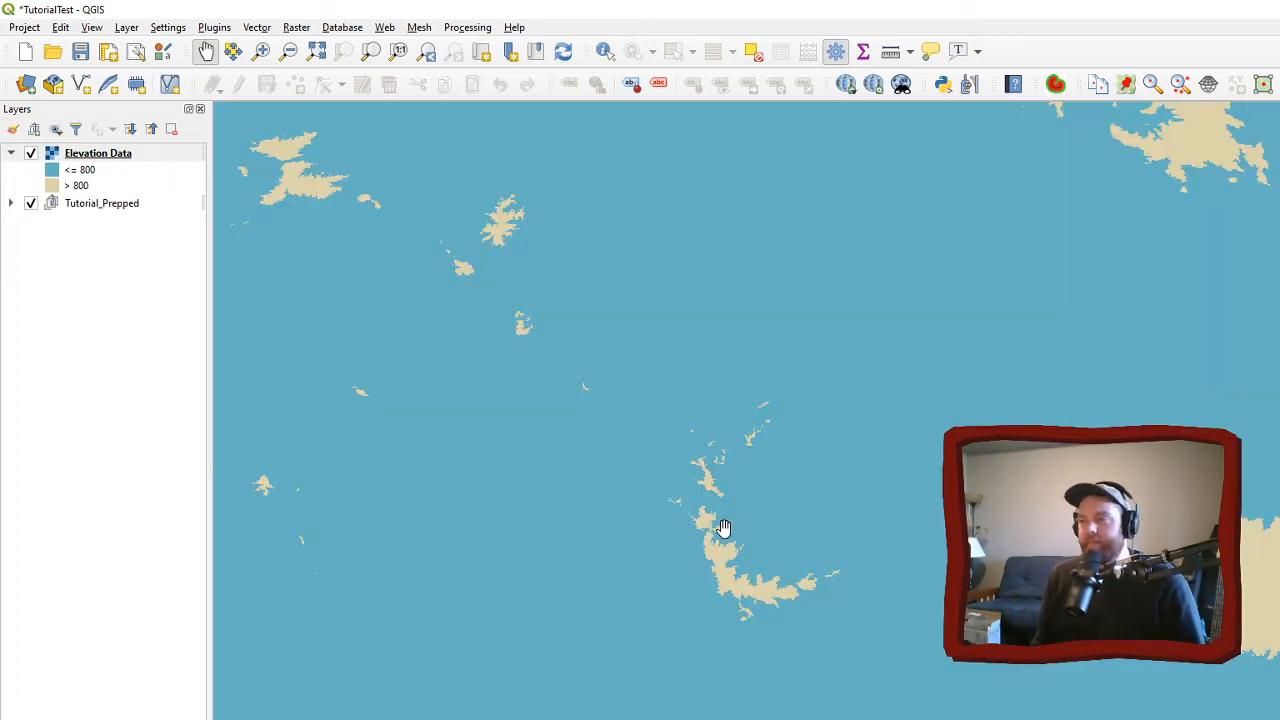
pyautogui.moveTo(709, 520); pyautogui.dragTo(686, 490)
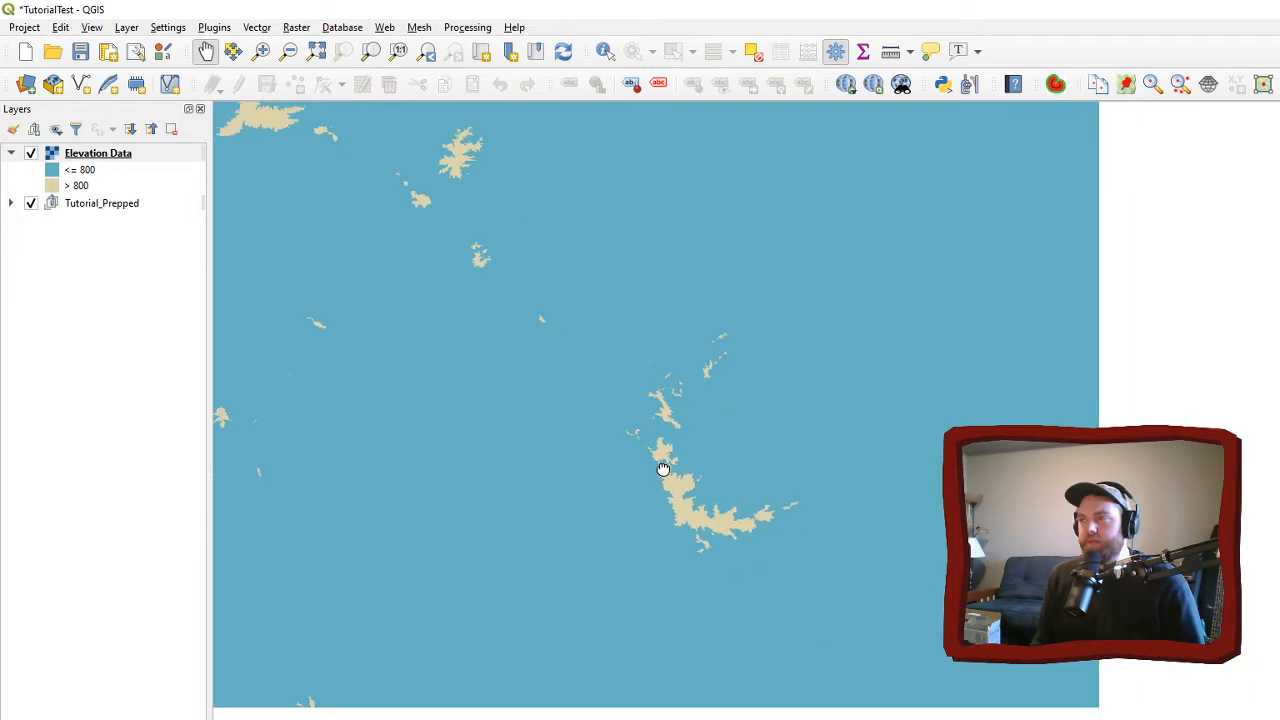
pyautogui.scroll(1, 665, 450)
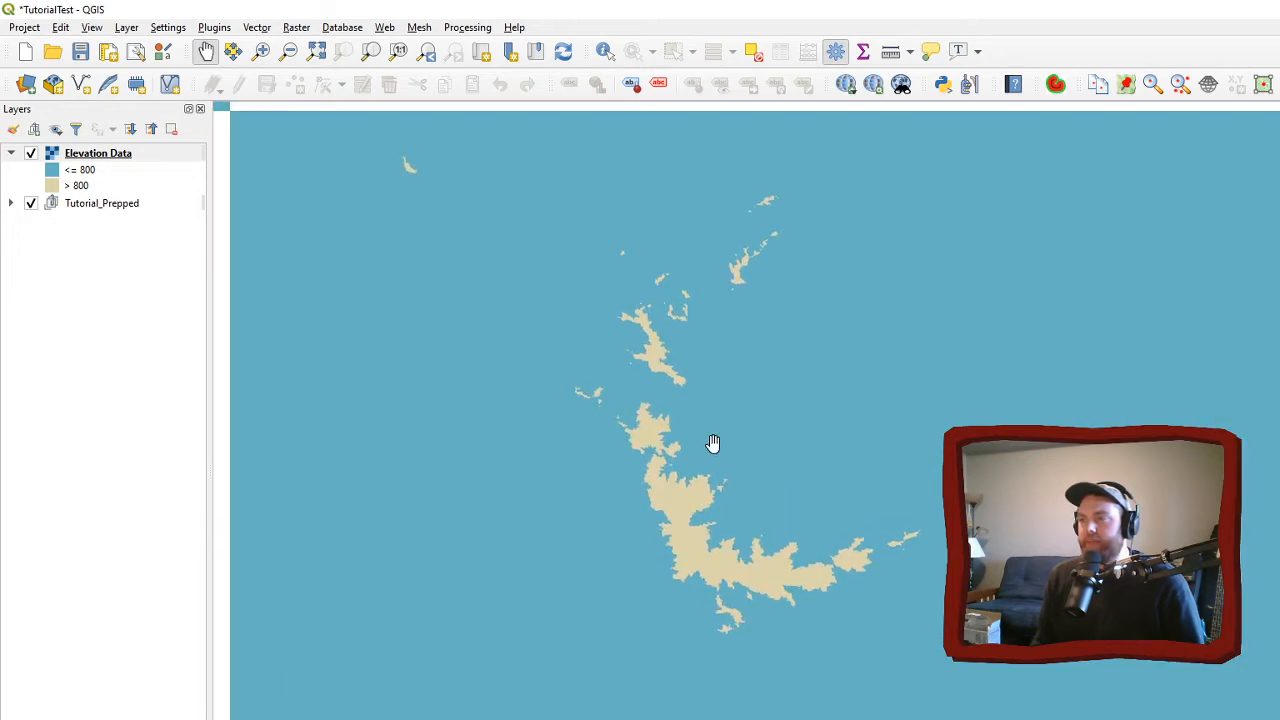
pyautogui.moveTo(737, 460); pyautogui.dragTo(760, 478)
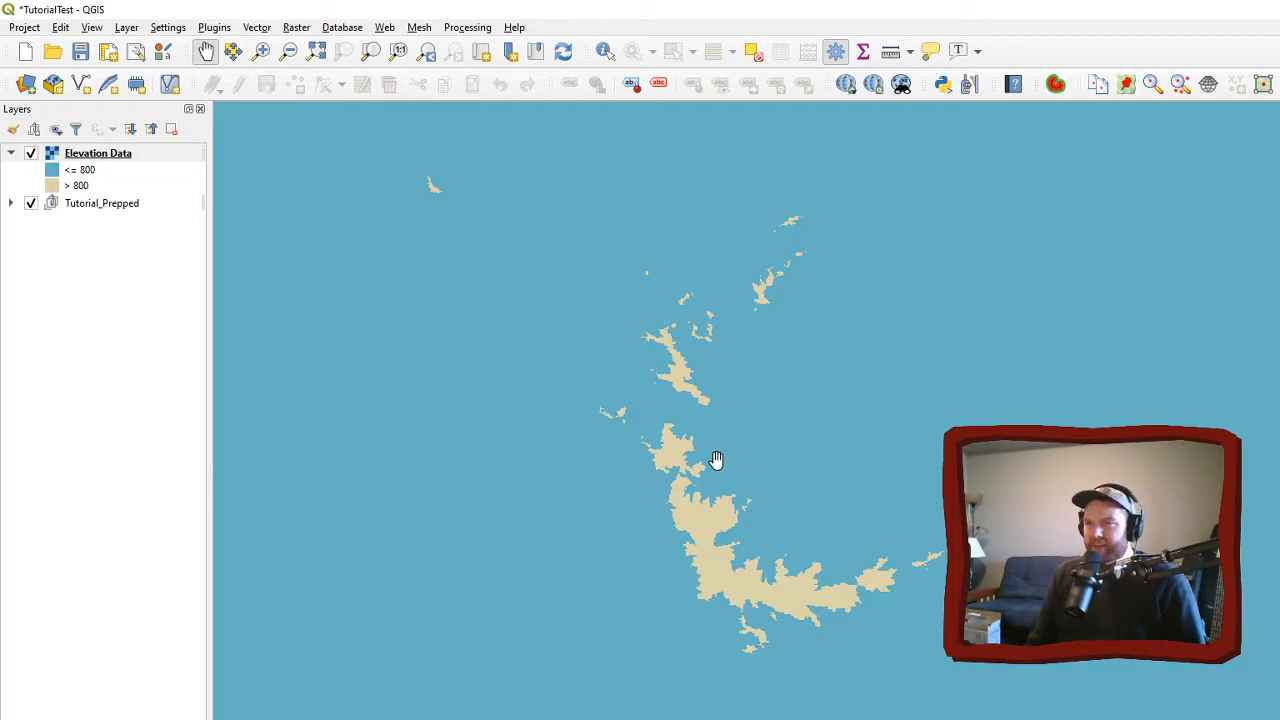
pyautogui.scroll(-1, 715, 460)
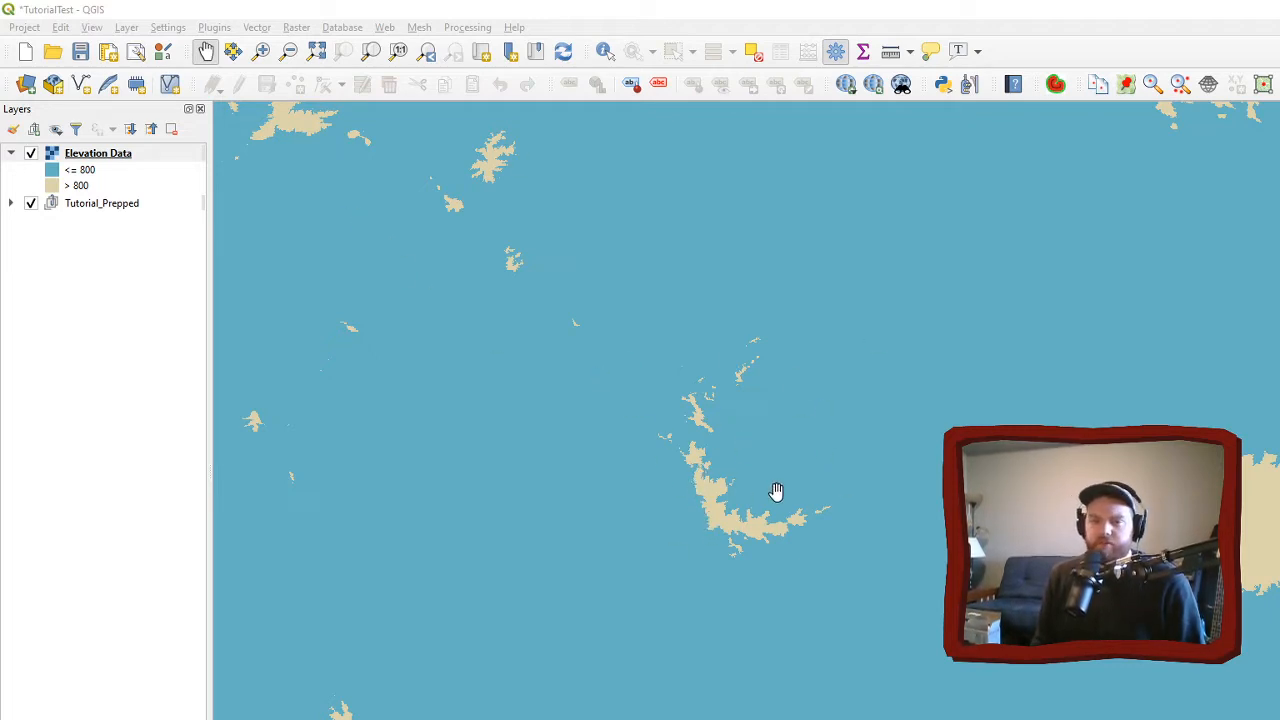
pyautogui.scroll(1, 700, 486)
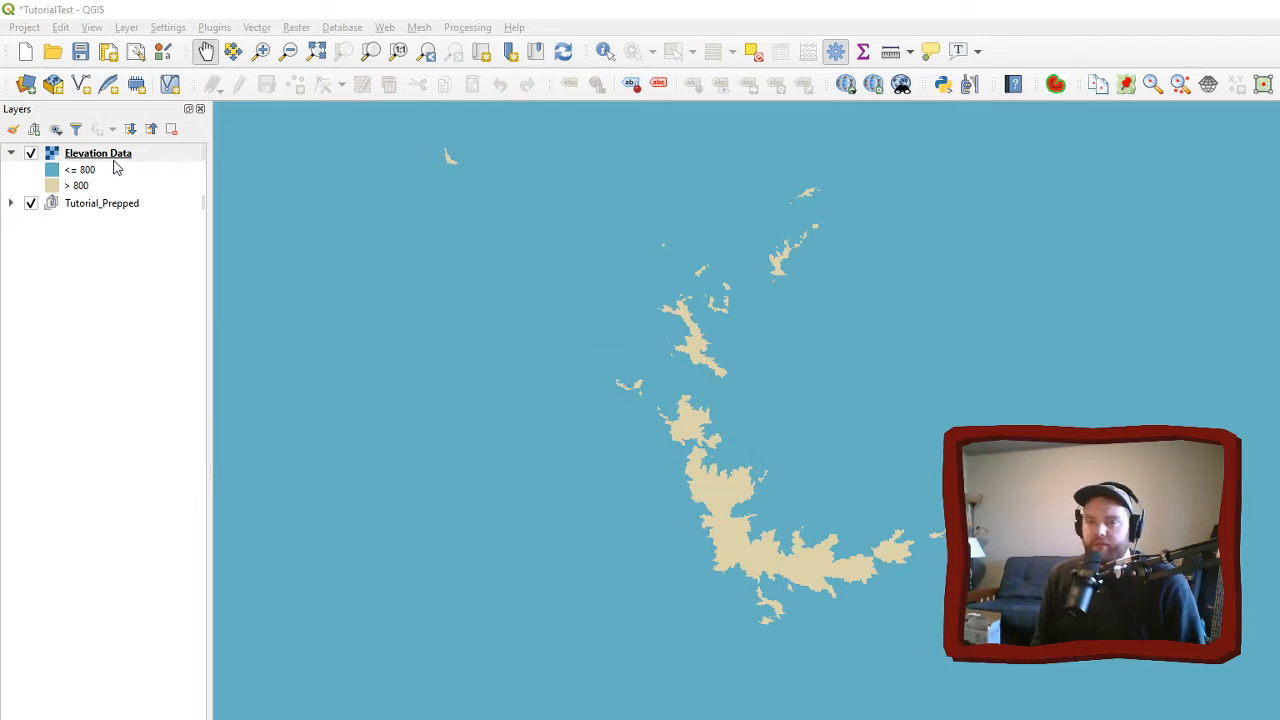
pyautogui.moveTo(651, 451); pyautogui.dragTo(637, 500)
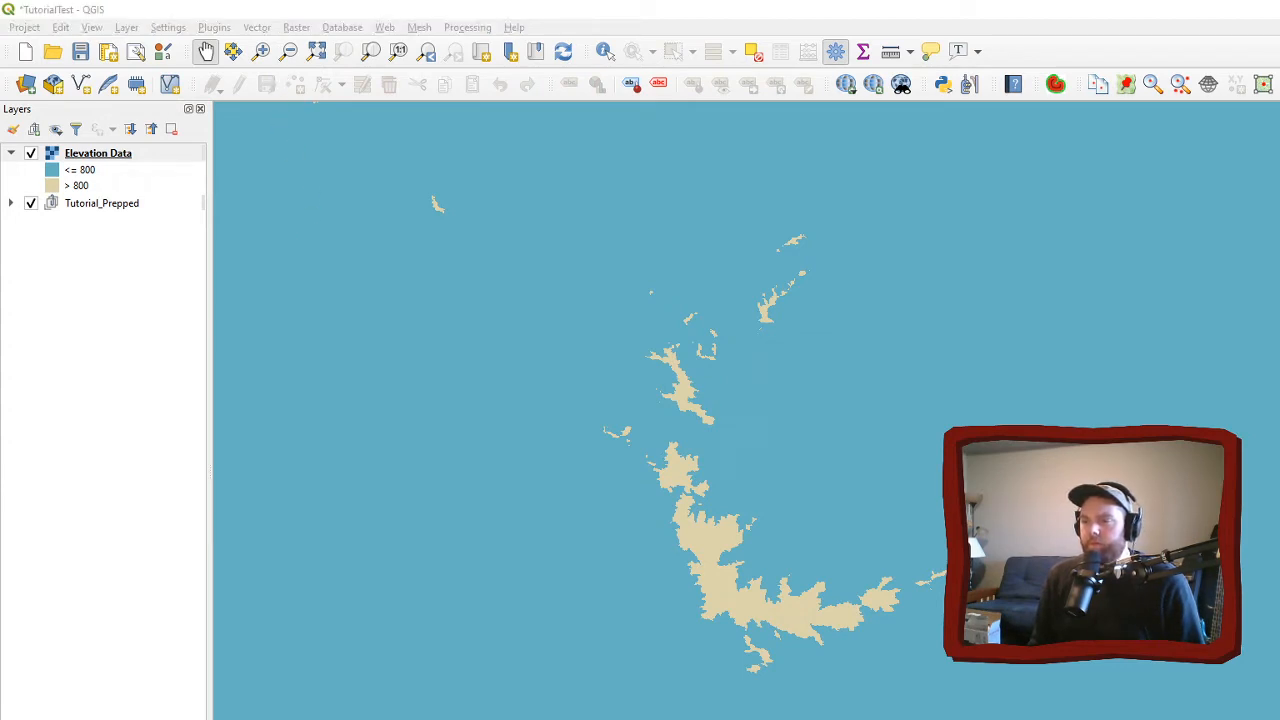
# - Start a Raster Calculator expression that multiplies the Elevation Data band's cells above 800 by 1: ("Elevation Data@1" > 800)*1 +
pyautogui.click(297, 29)
pyautogui.click(340, 47)
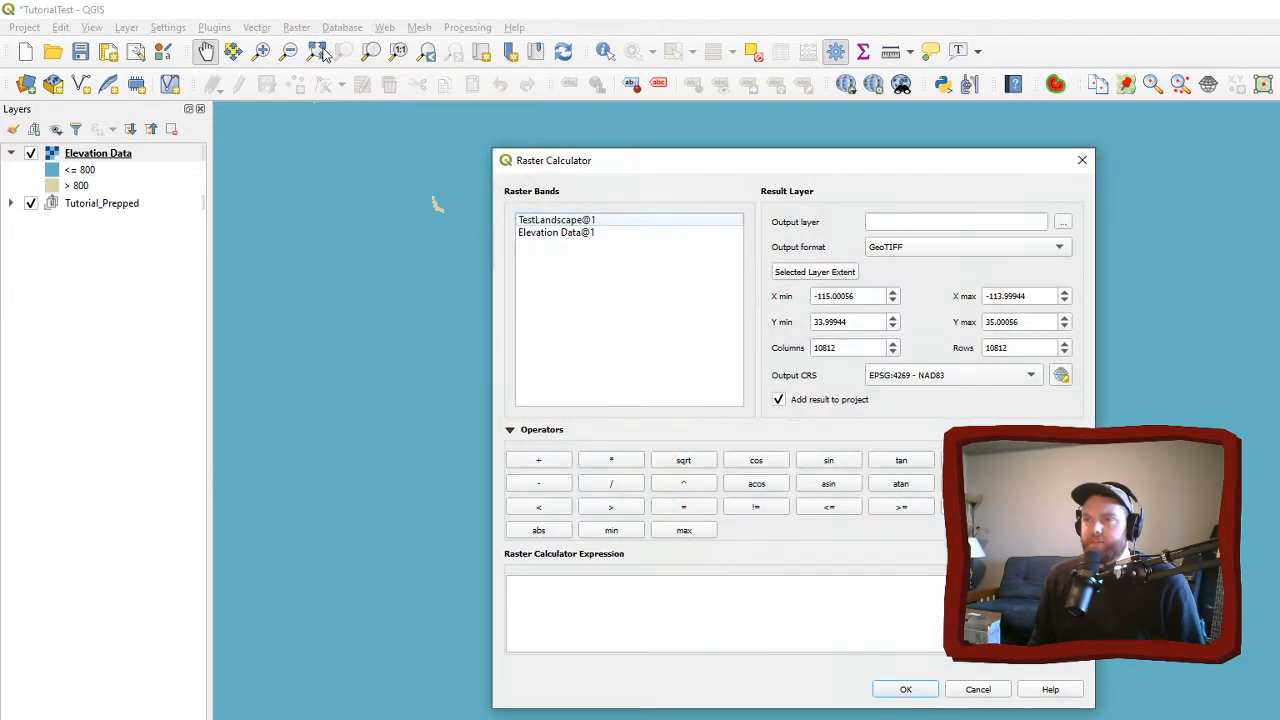
pyautogui.click(549, 233)
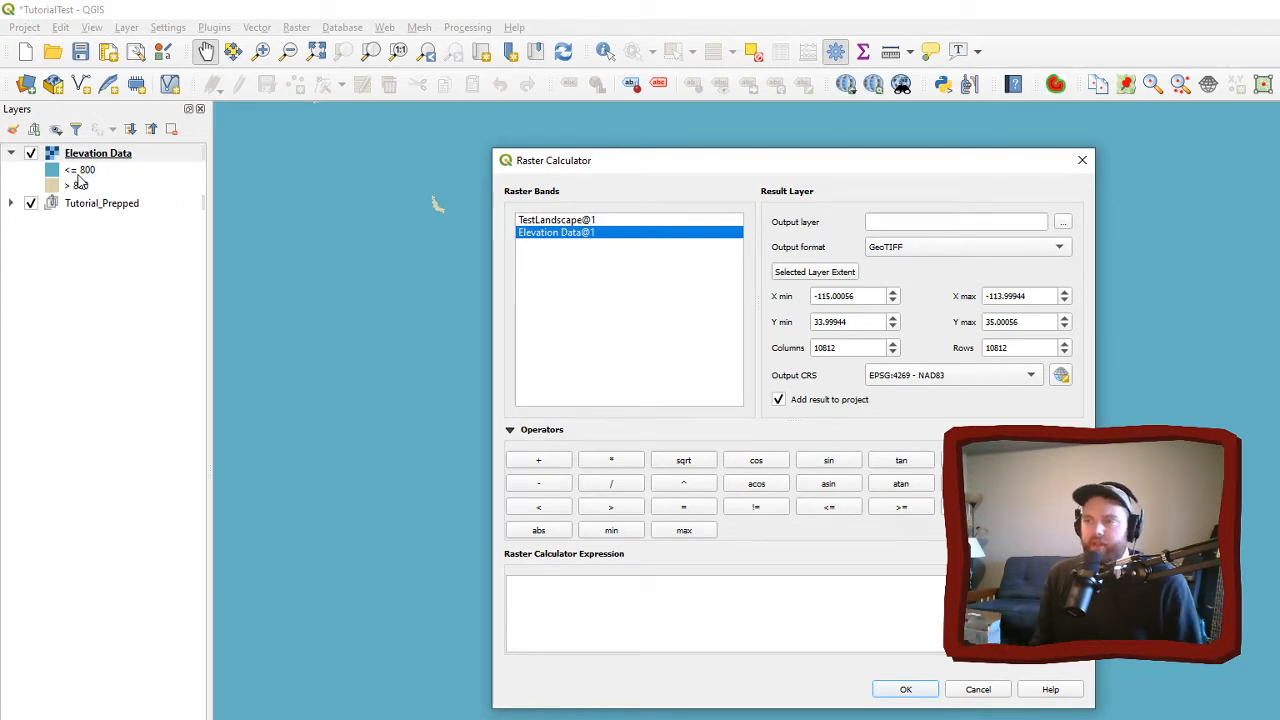
pyautogui.click(580, 625)
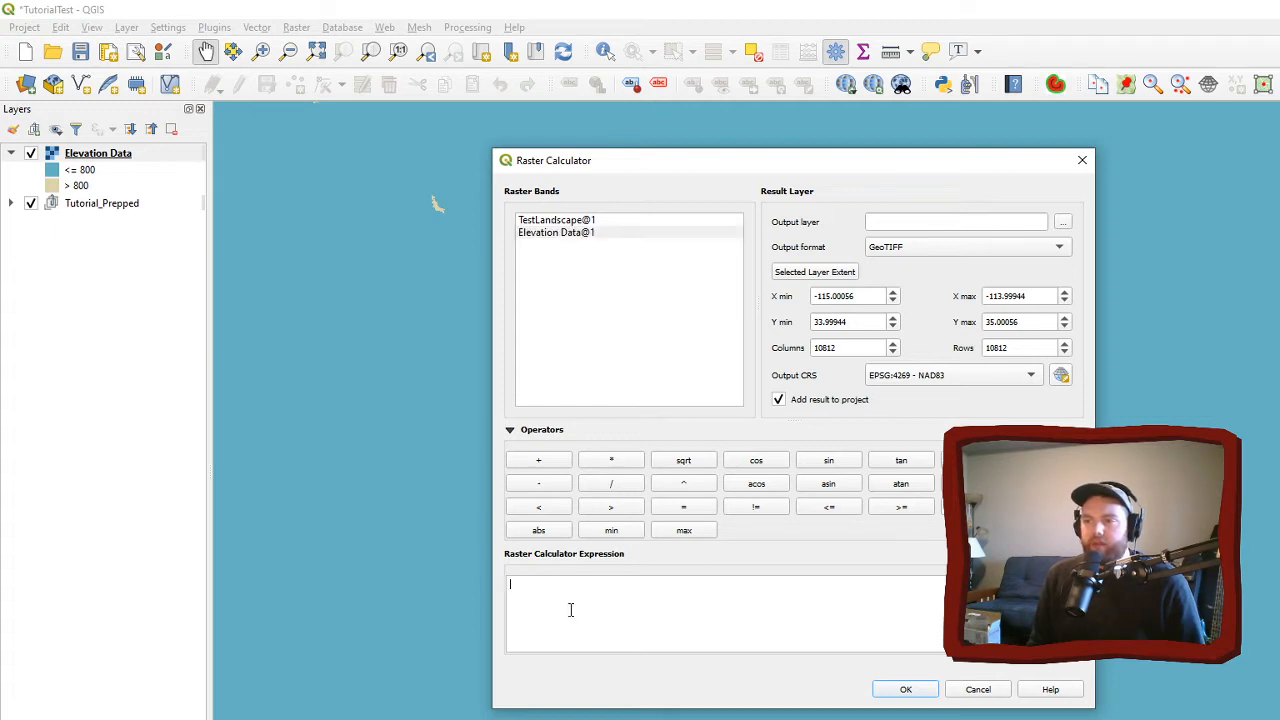
pyautogui.doubleClick(557, 233)
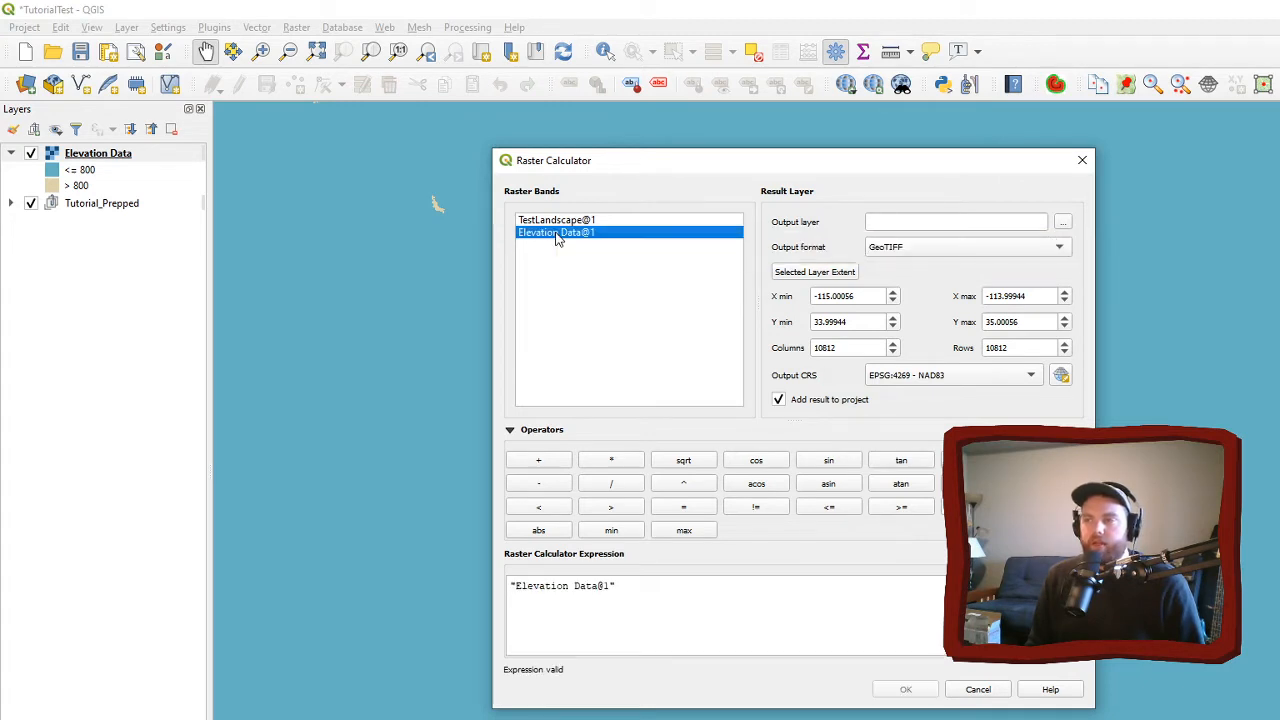
pyautogui.click(642, 588)
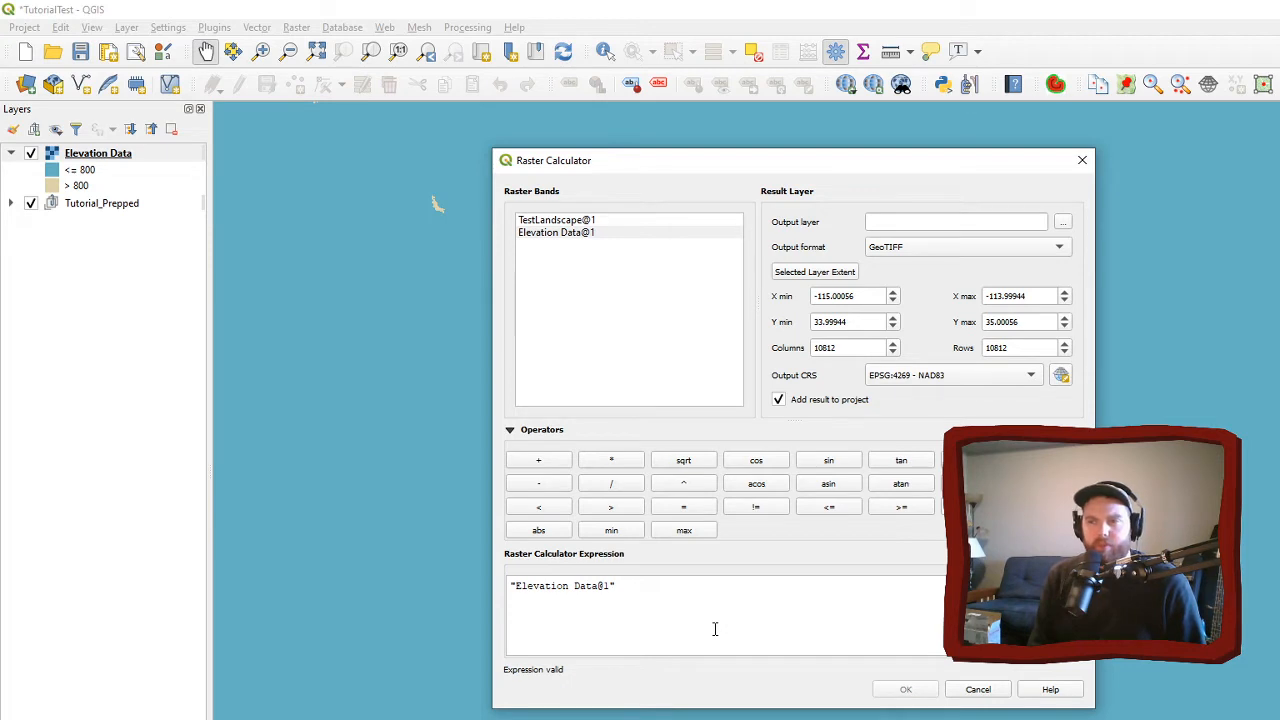
pyautogui.write('800')
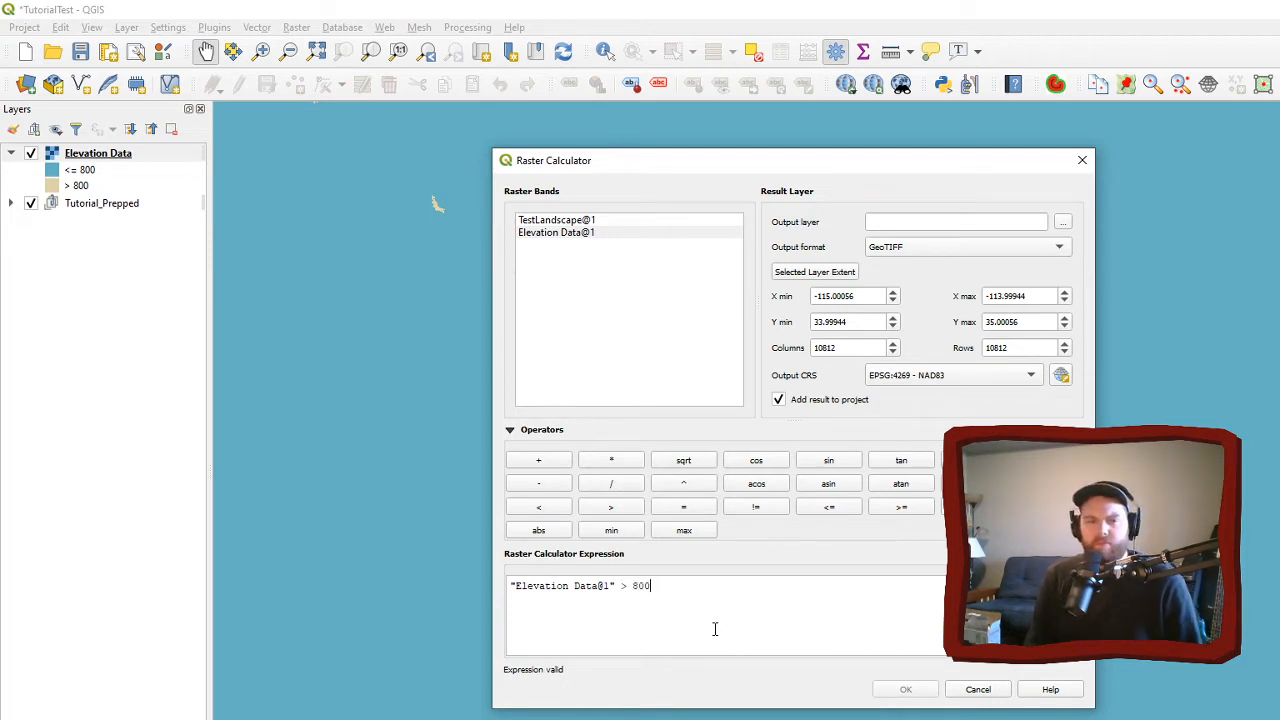
pyautogui.write(')')
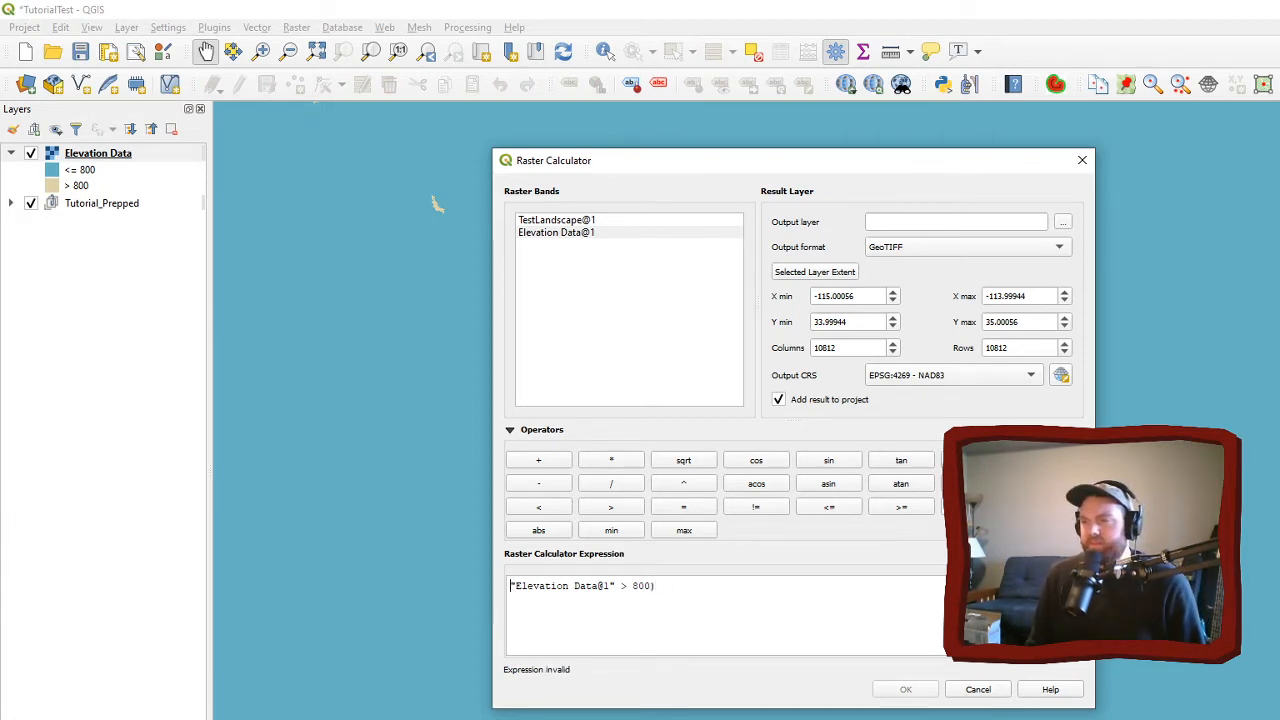
pyautogui.write('(')
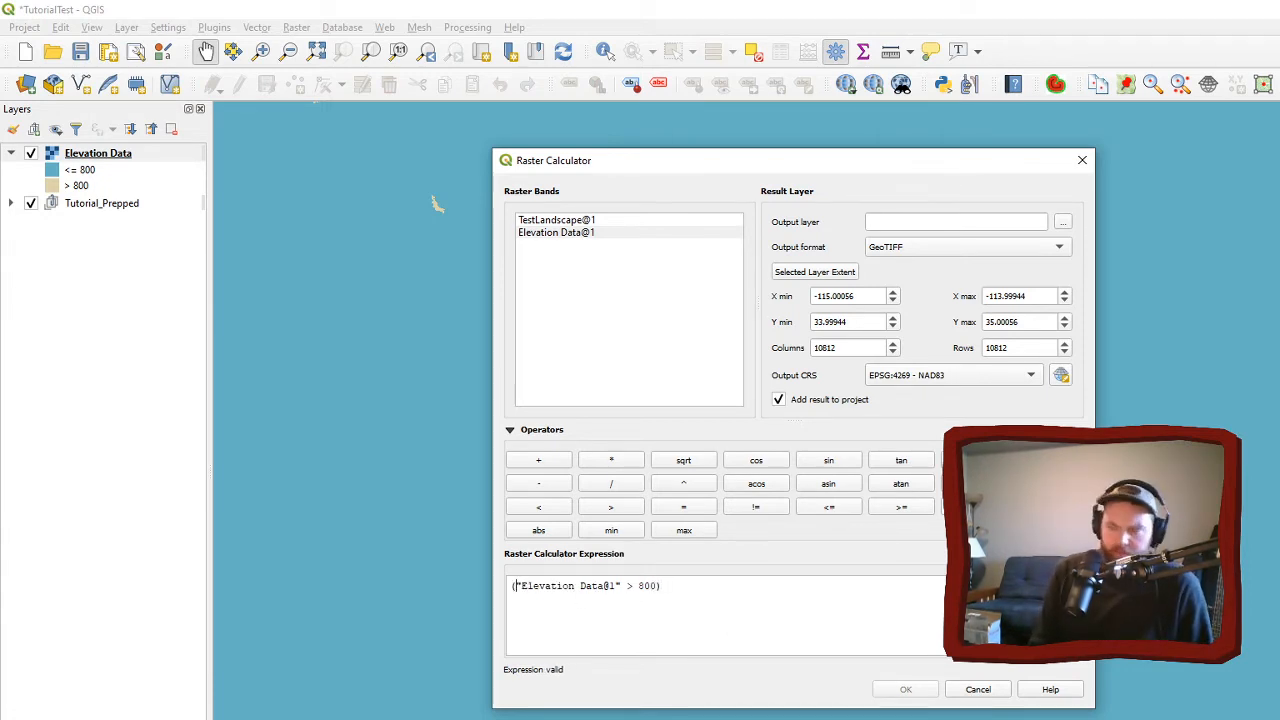
pyautogui.click(716, 588)
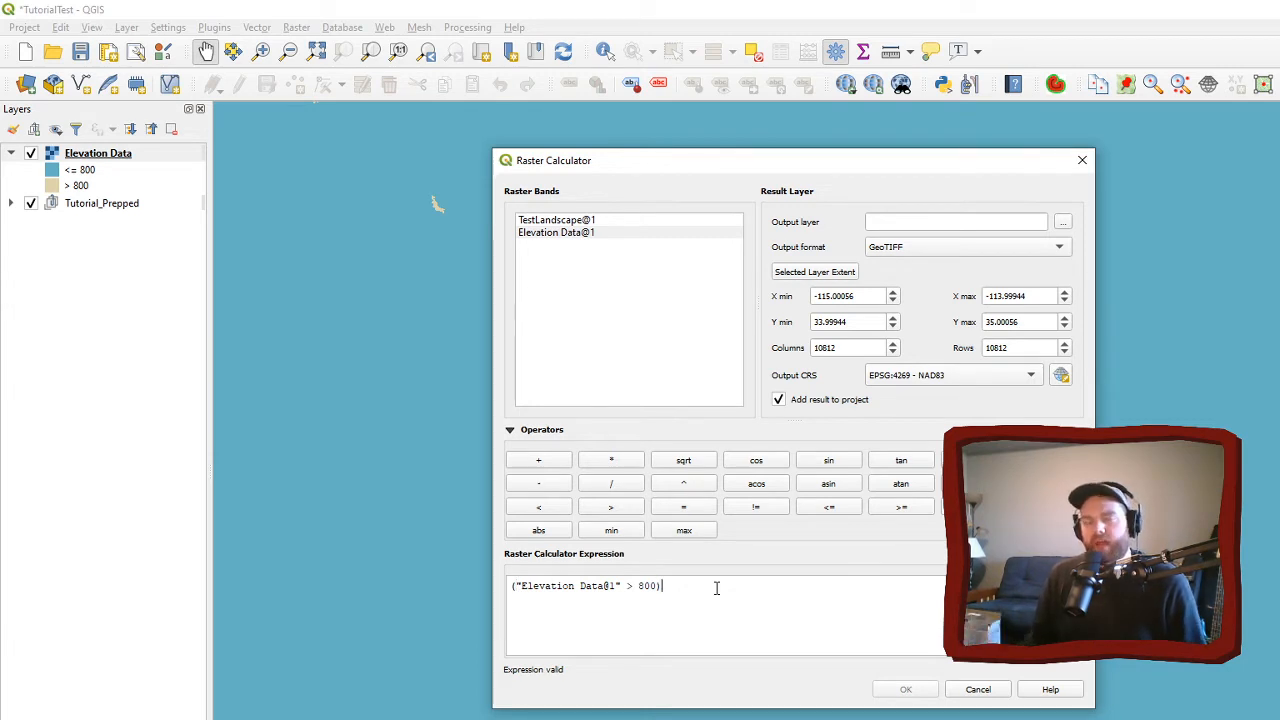
pyautogui.write('*1 + (')
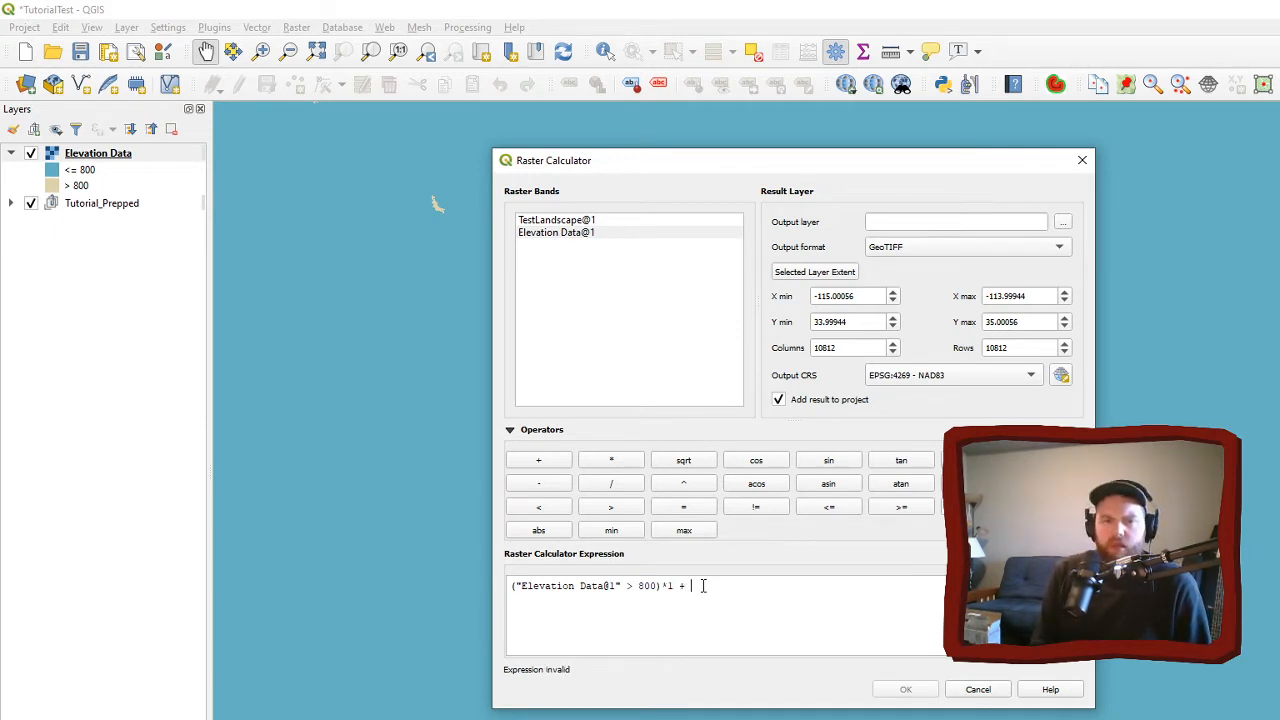
# - Complete the raster expression with a second term that turns low elevations into zero: ("Elevation Data@1" <= 800)*0
pyautogui.doubleClick(557, 233)
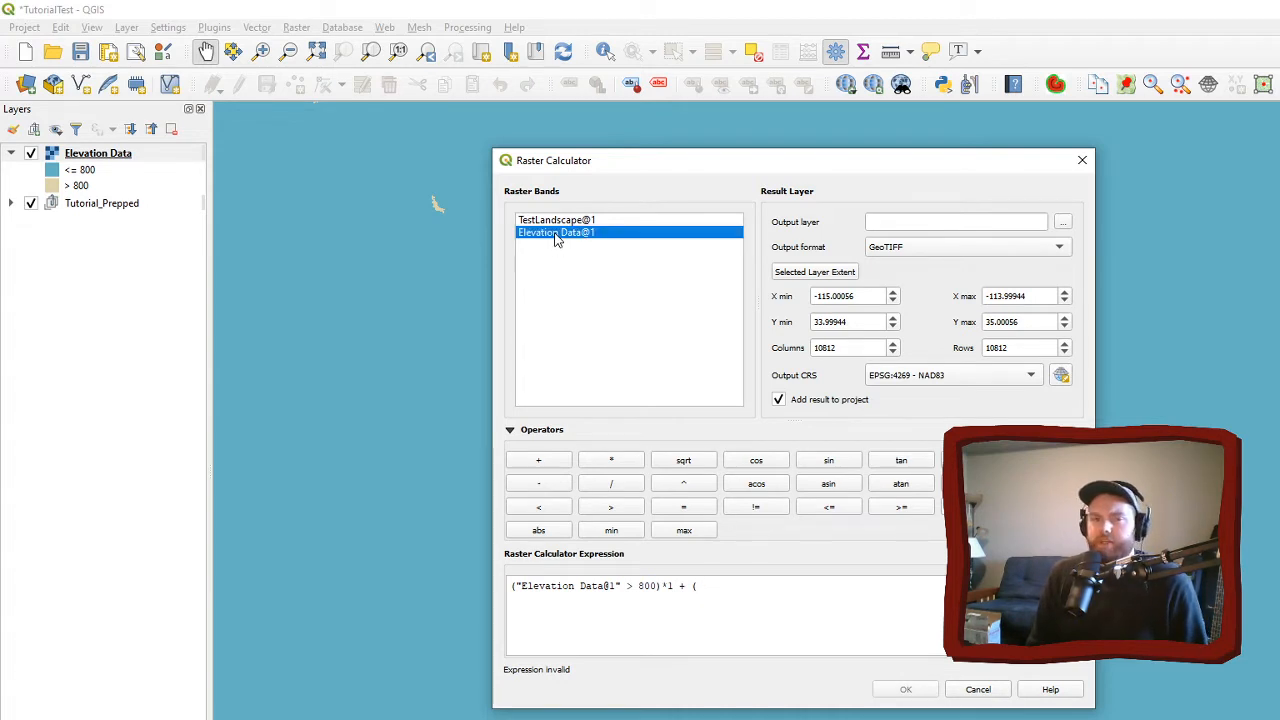
pyautogui.click(840, 592)
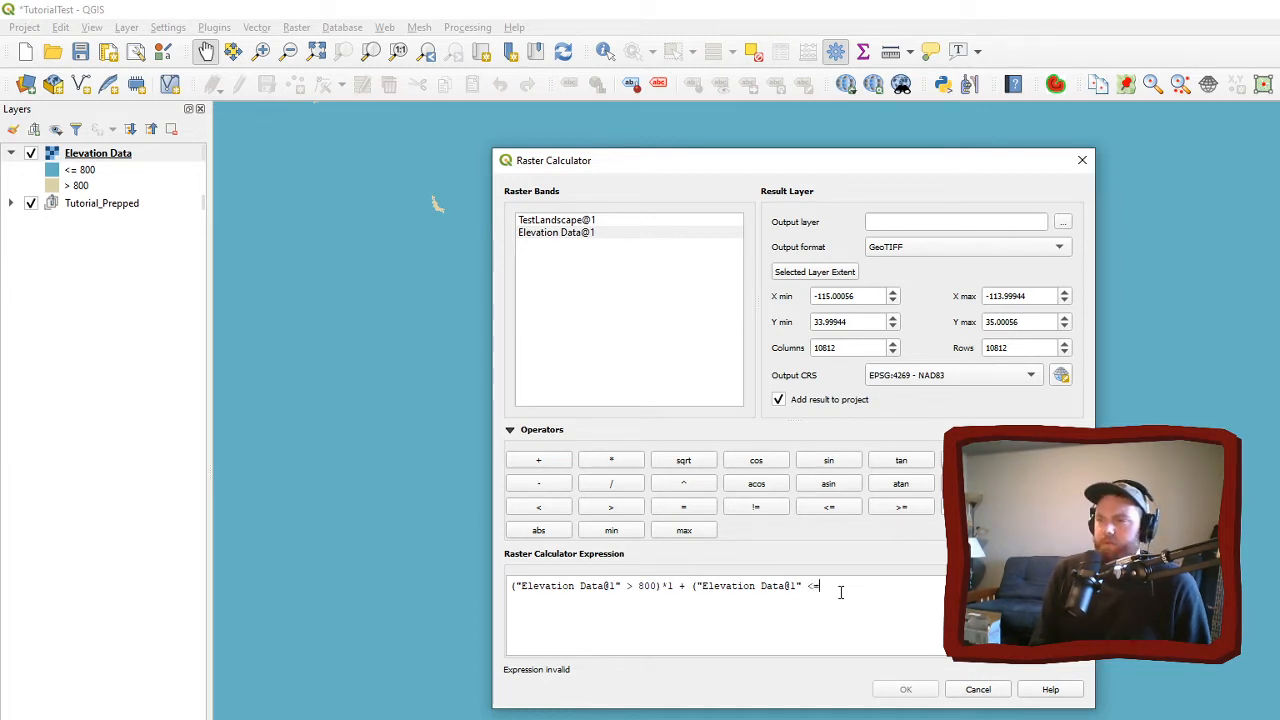
pyautogui.write('800')
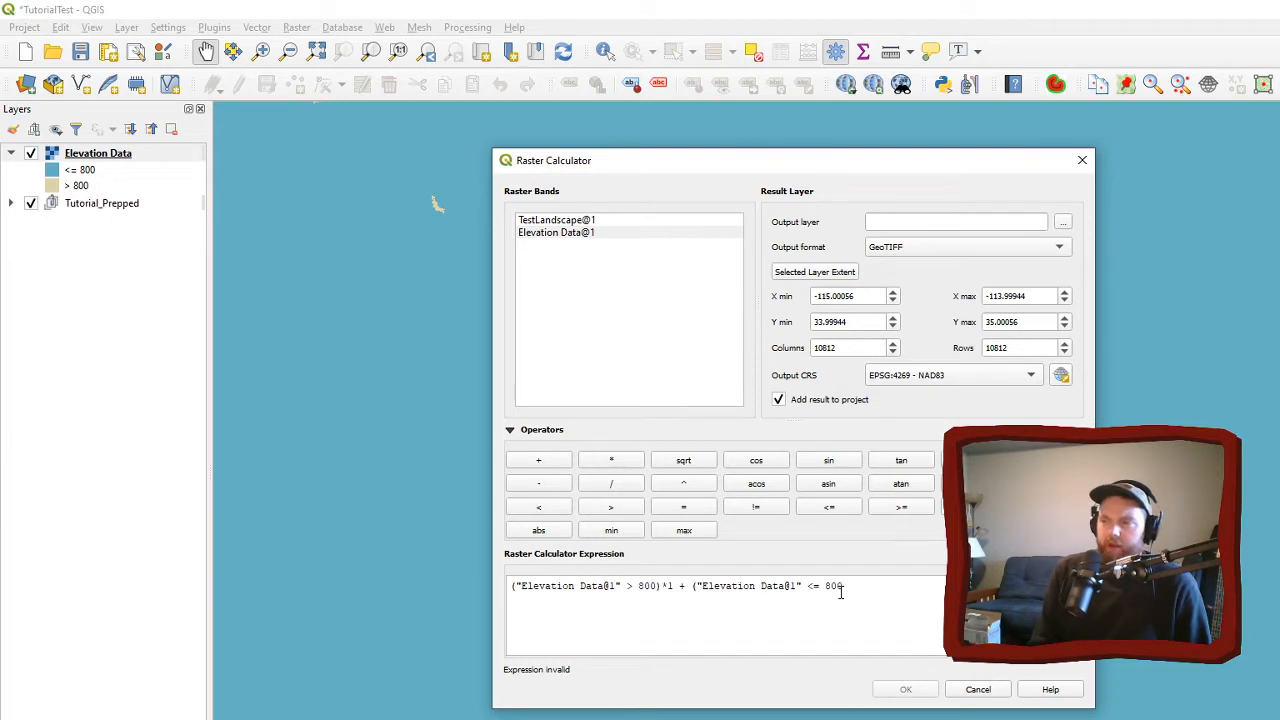
pyautogui.write(')')
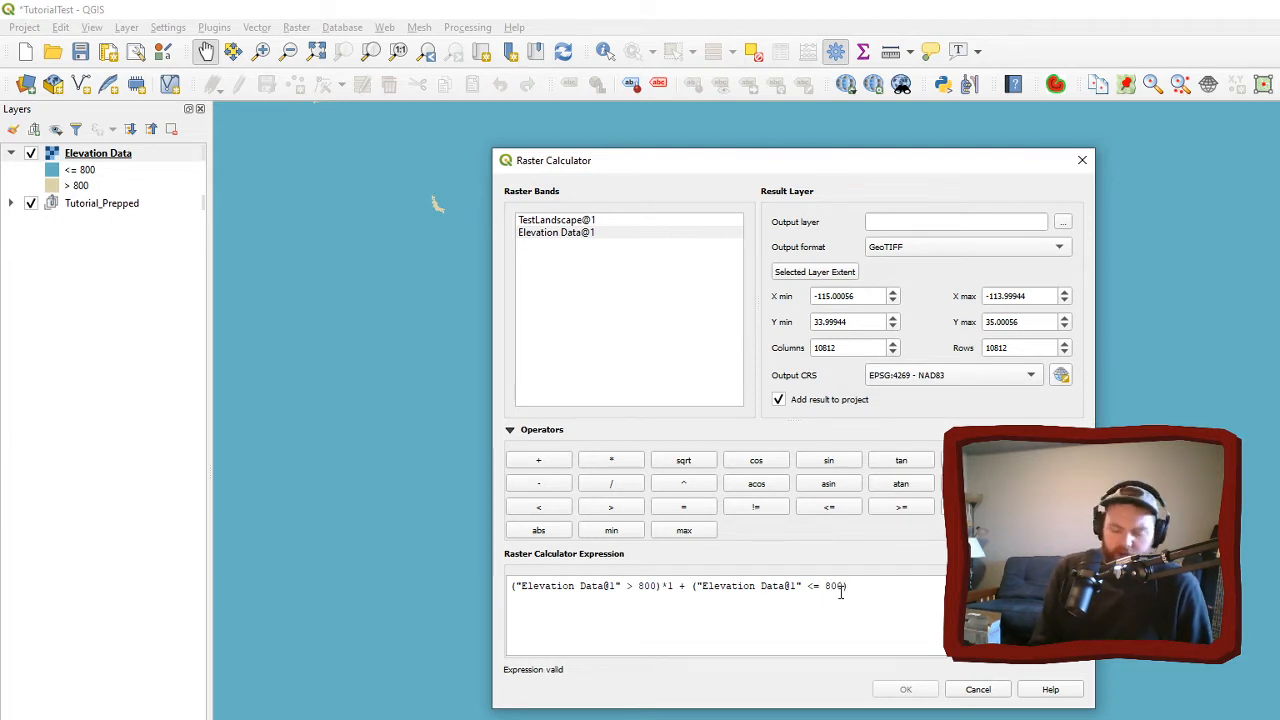
pyautogui.write('*')
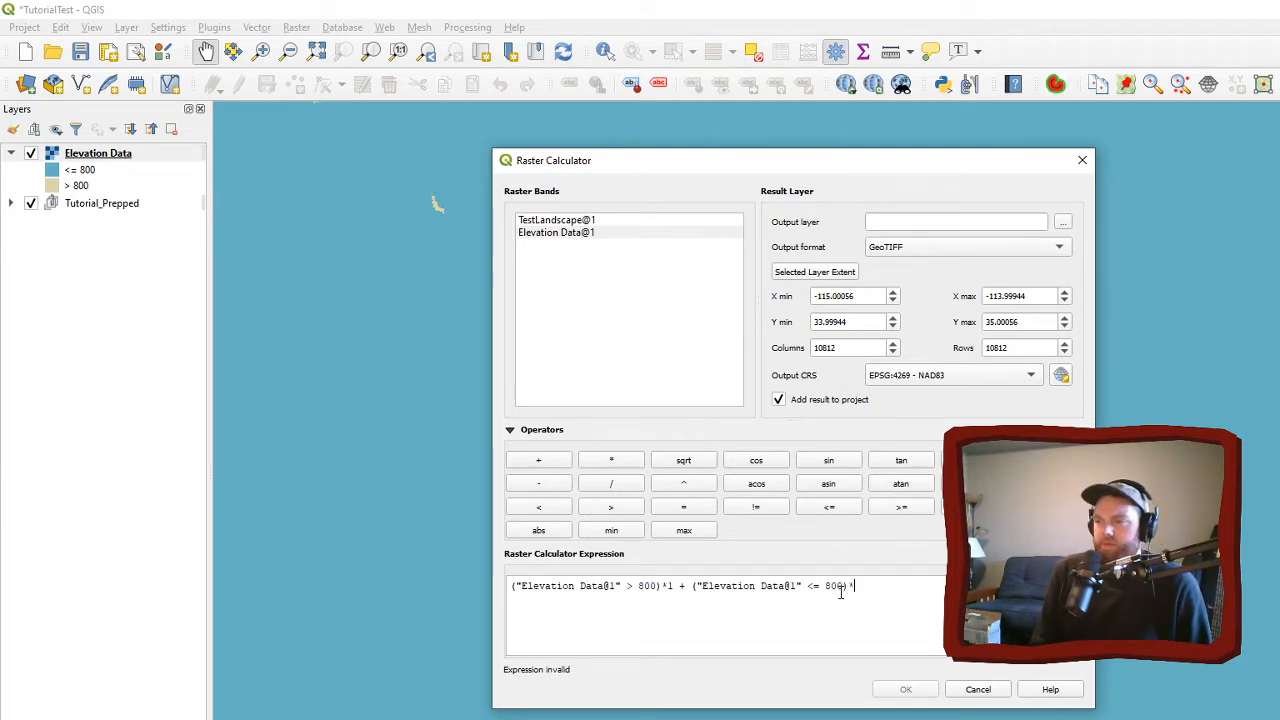
pyautogui.write('0')
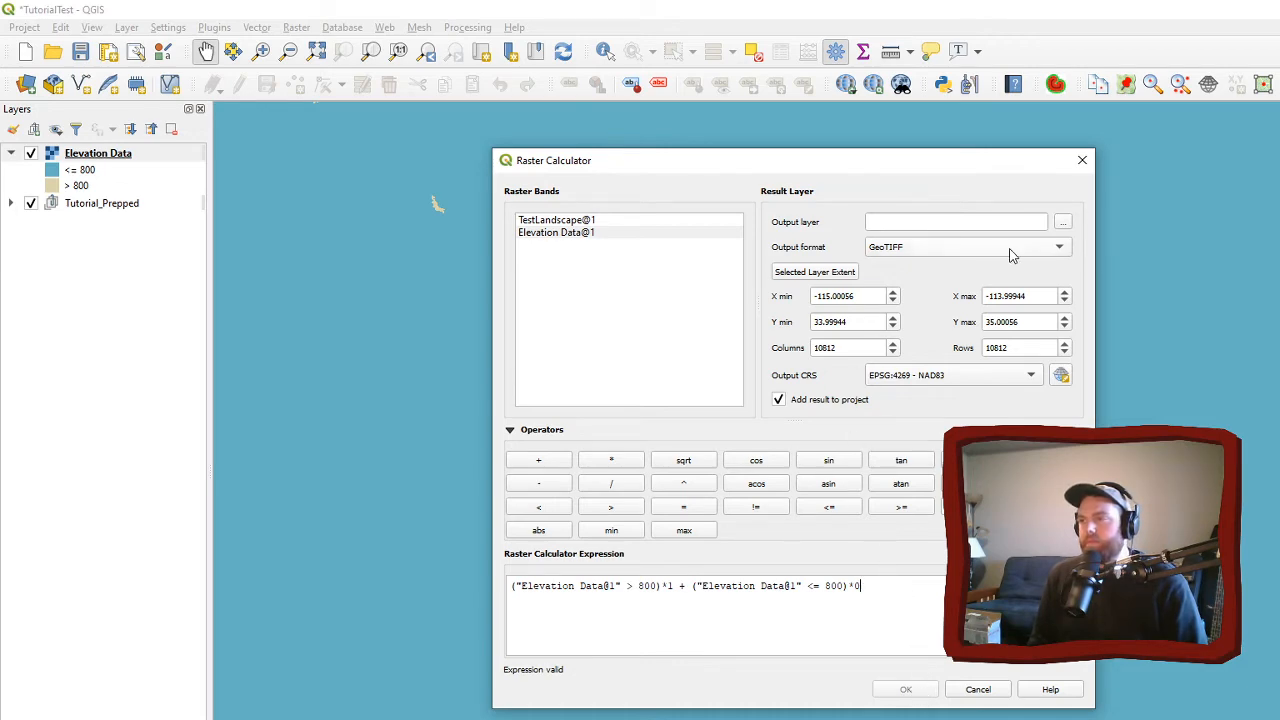
# - Set the output layer to a file named Recalculated in the Maps/Projects/Tutorial Test folder and run the calculation
pyautogui.click(1063, 223)
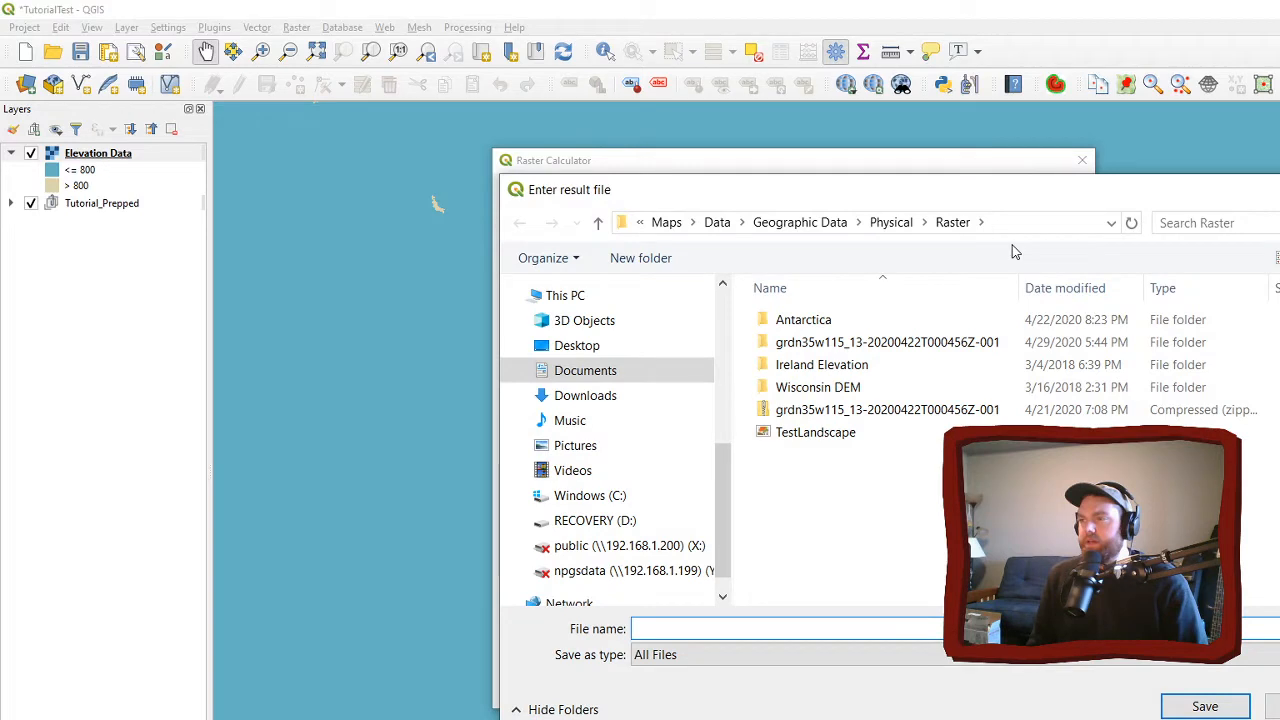
pyautogui.click(666, 222)
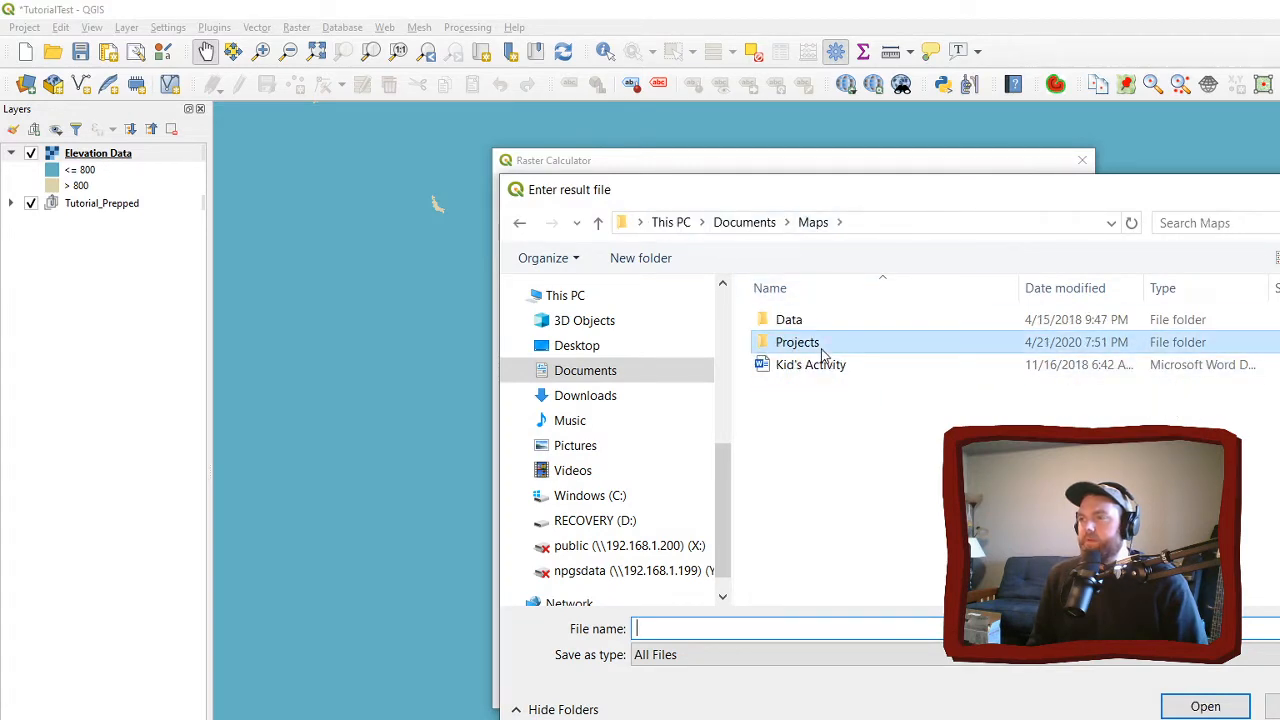
pyautogui.doubleClick(805, 342)
pyautogui.doubleClick(829, 500)
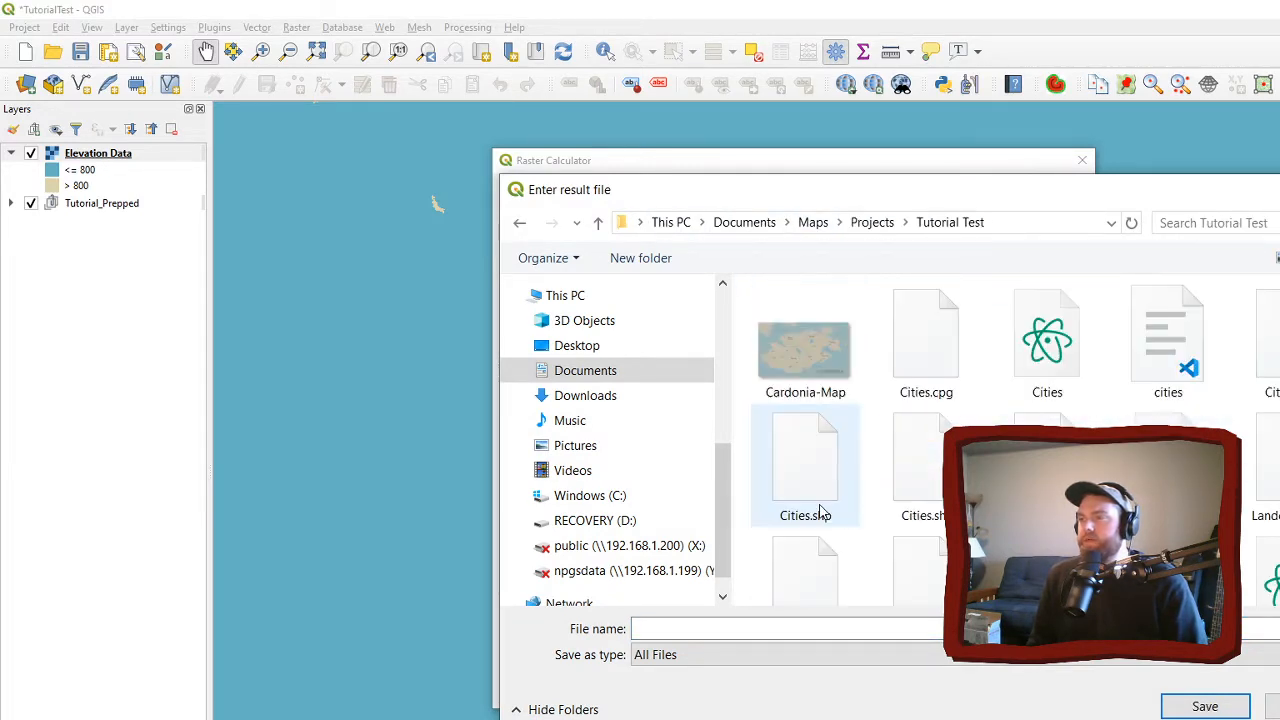
pyautogui.scroll(-3, 914, 394)
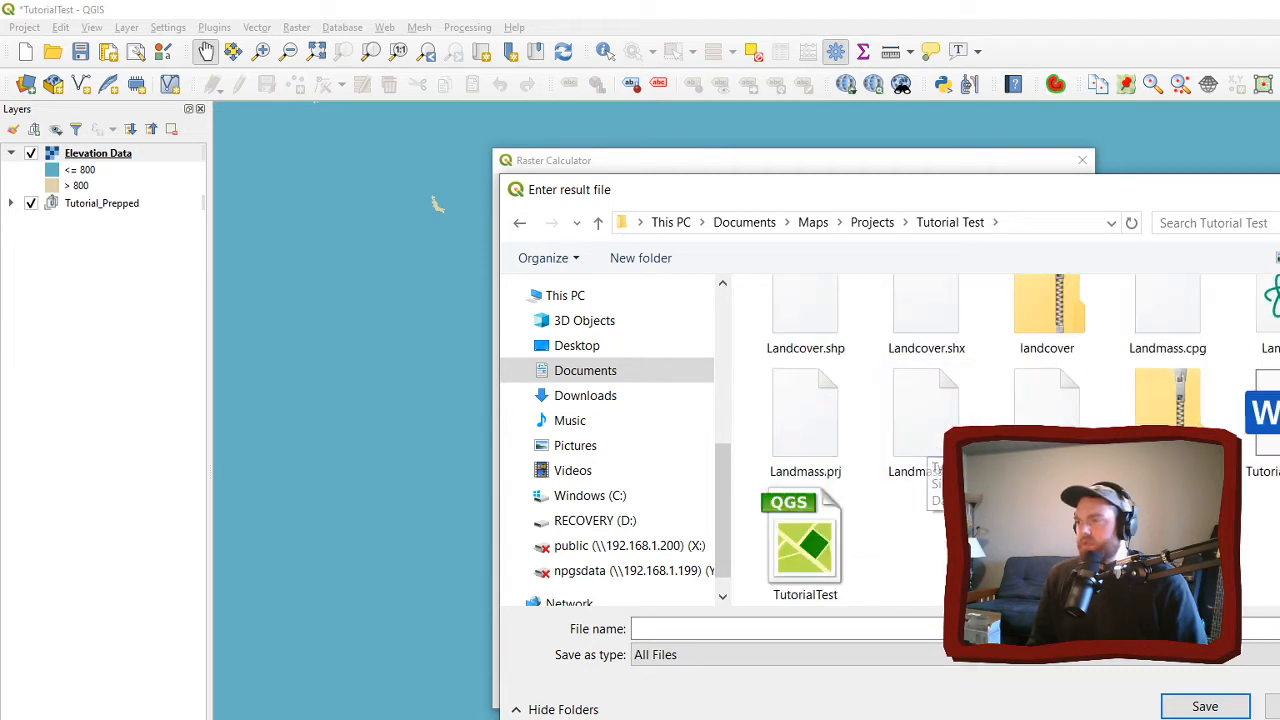
pyautogui.click(985, 629)
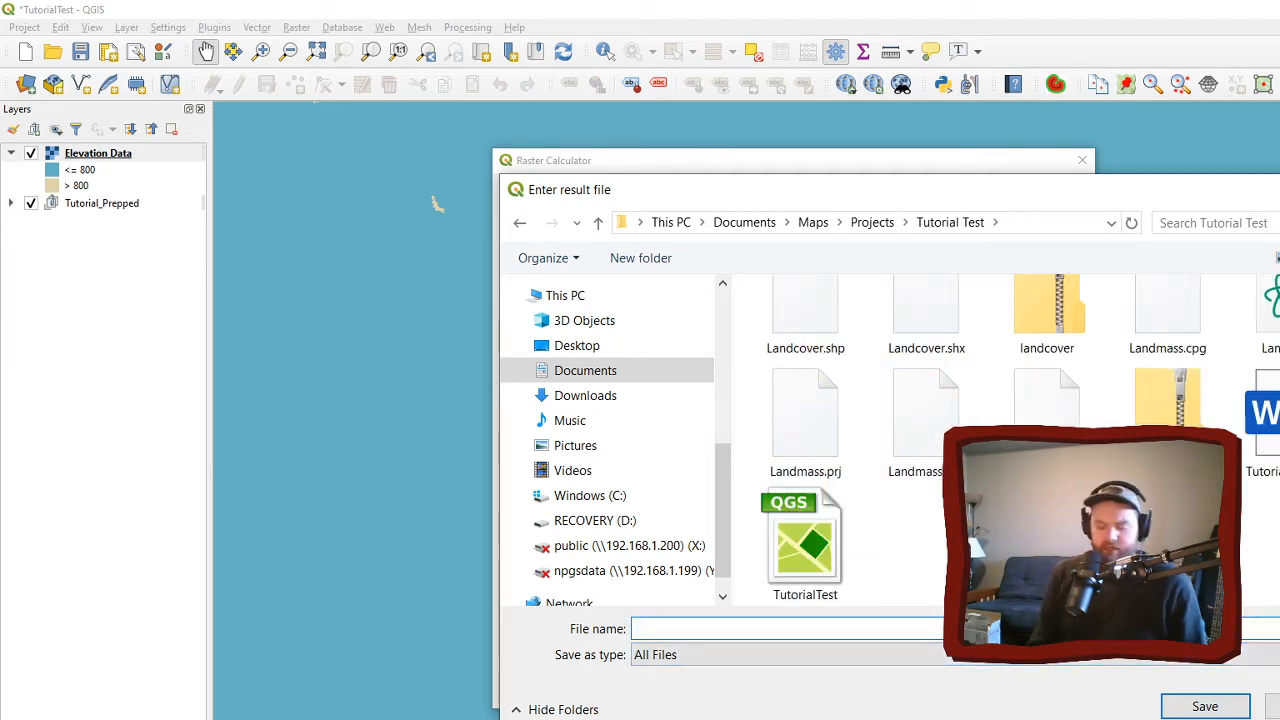
pyautogui.write('Re')
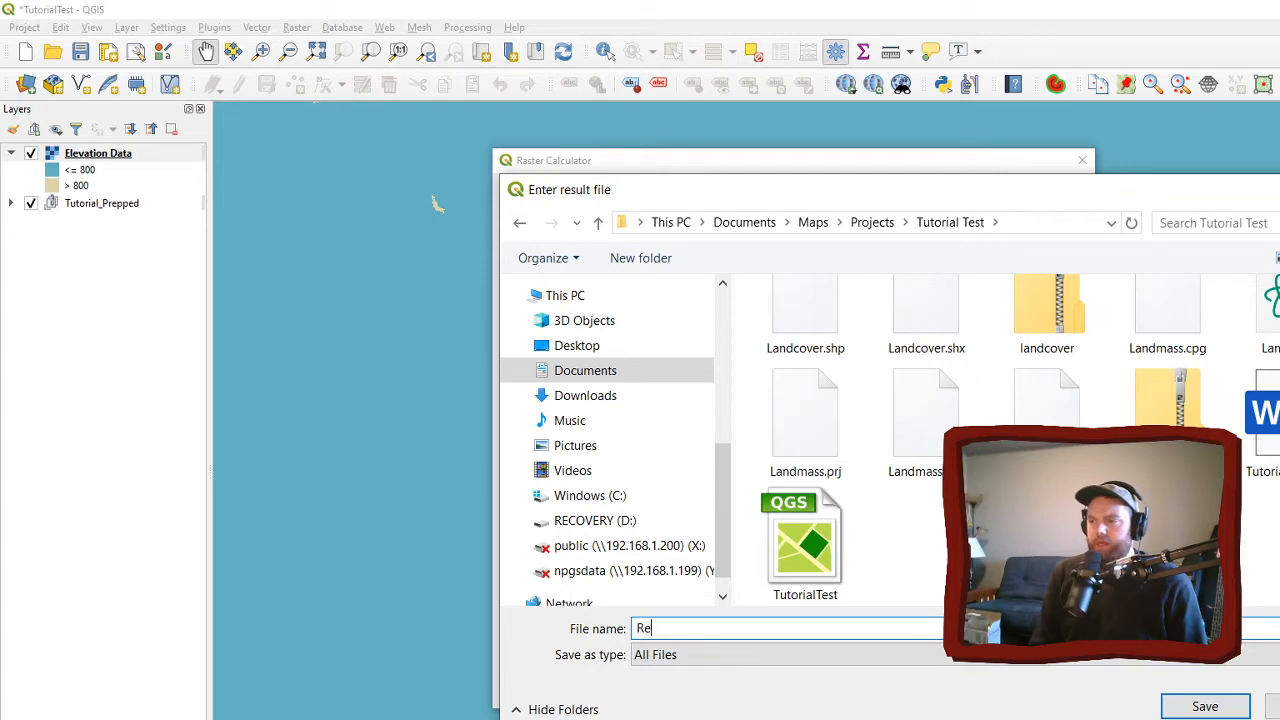
pyautogui.write('calculated')
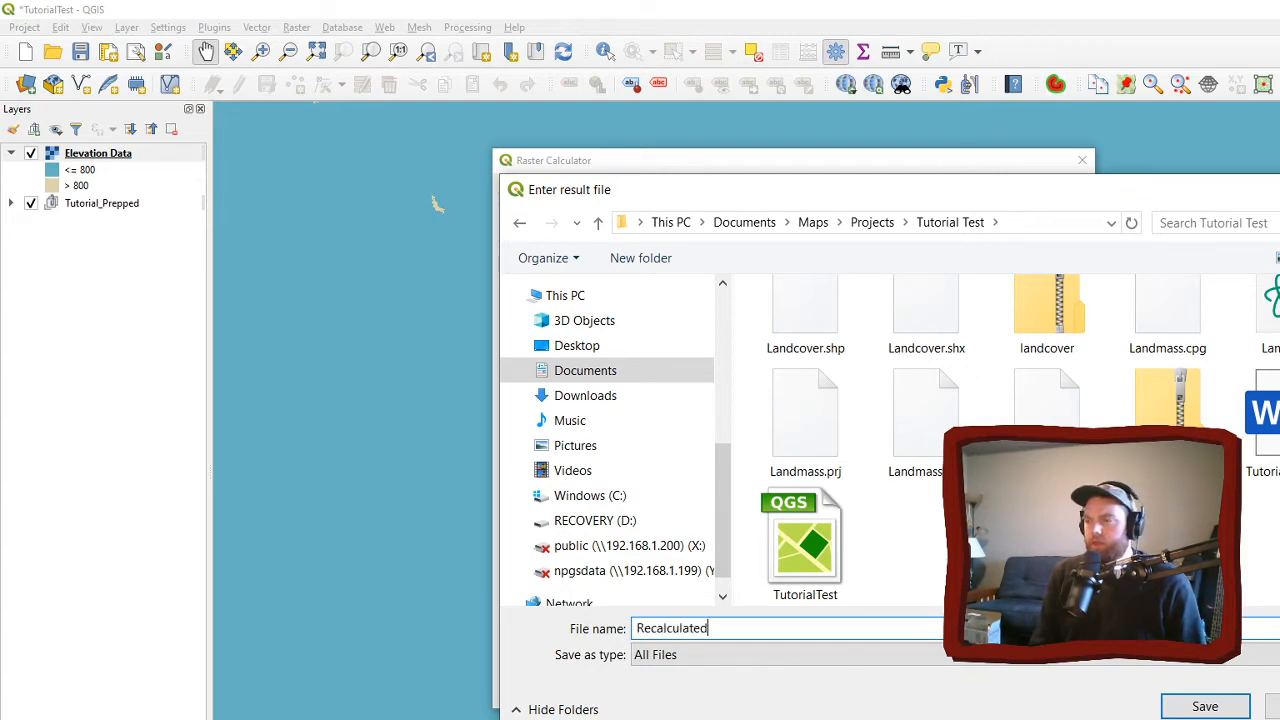
pyautogui.press('Return')
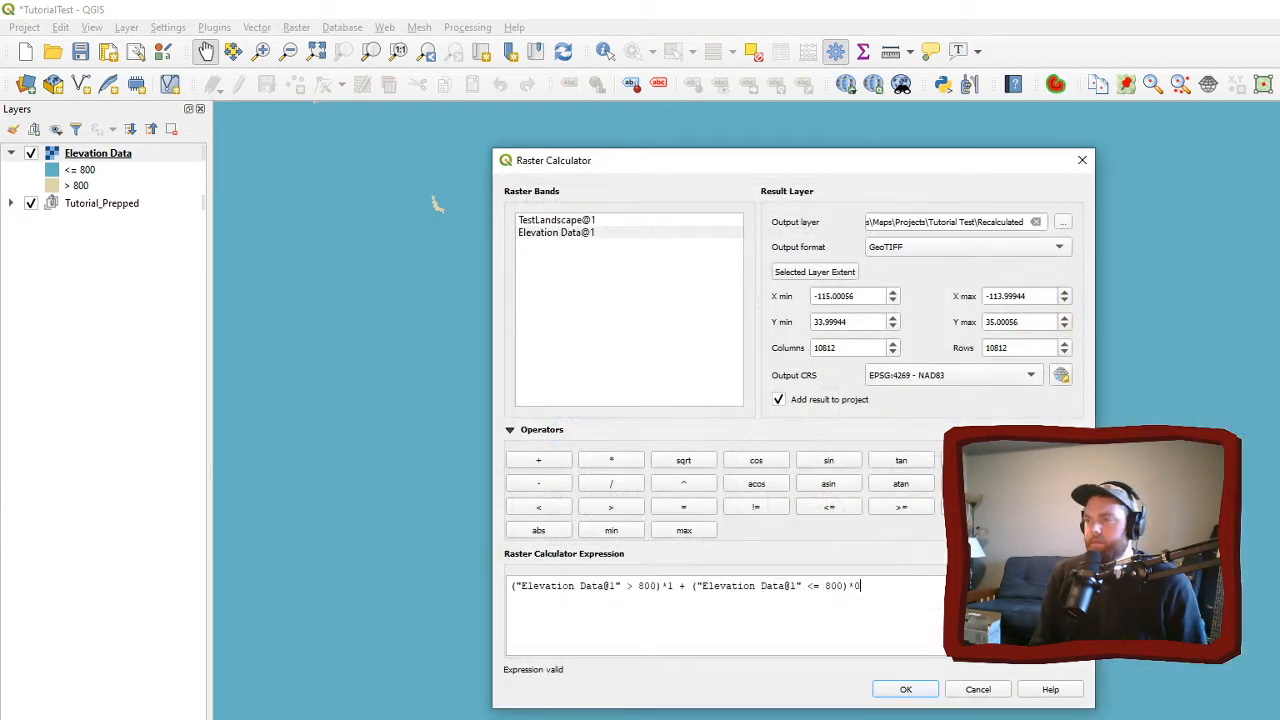
pyautogui.click(906, 690)
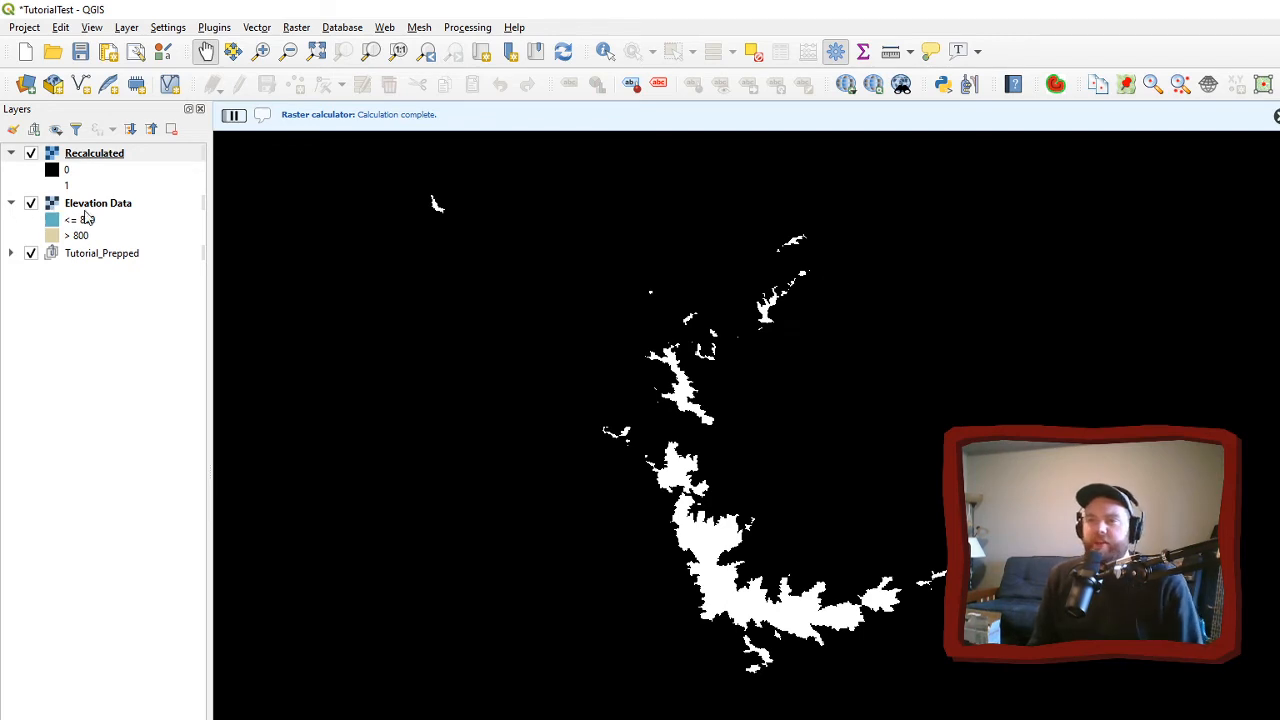
# - Hide the Elevation Data layer and collapse its legend in the layer list
pyautogui.click(31, 205)
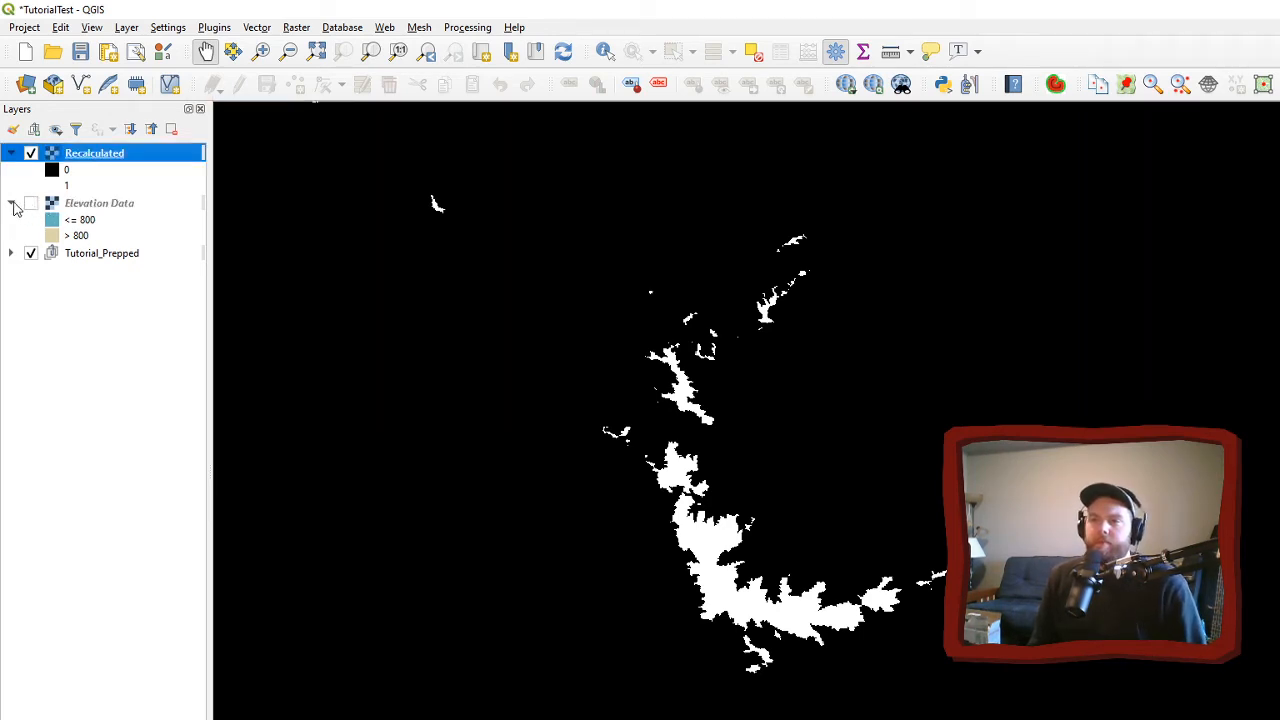
pyautogui.click(11, 203)
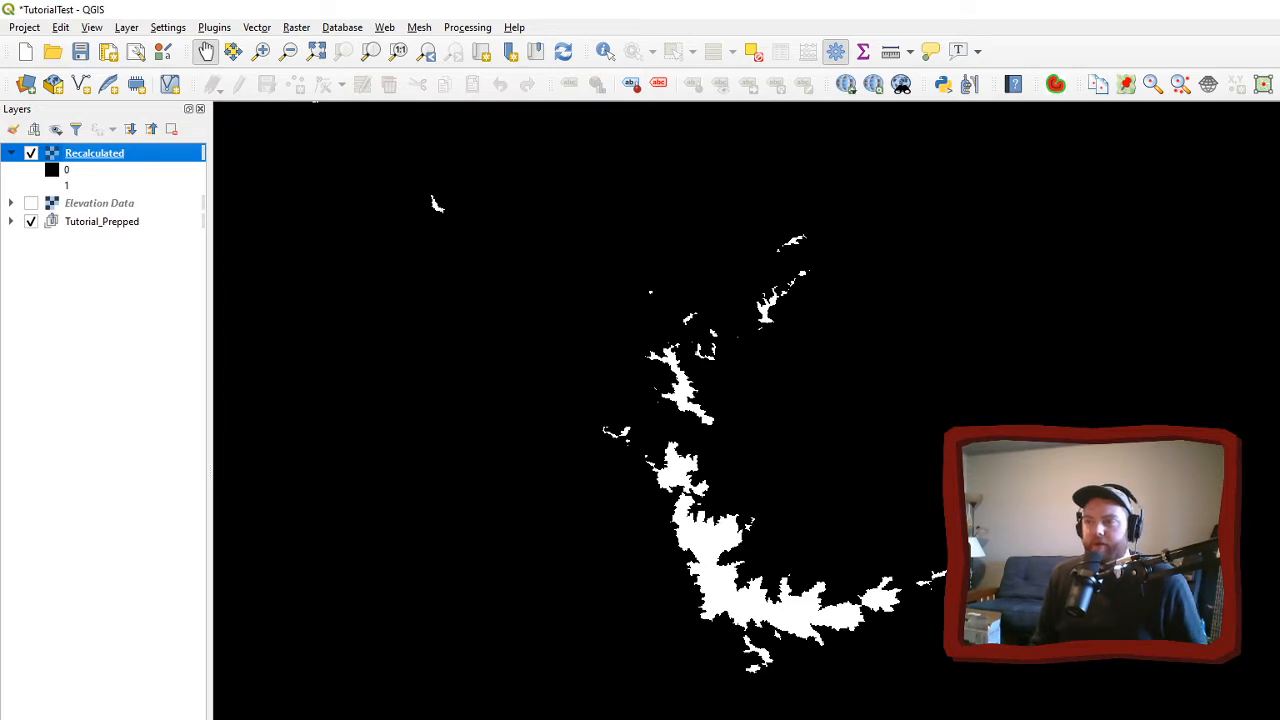
# - Examine the pixel edges of the coastline and the overall island shape in the Recalculated raster
pyautogui.scroll(4, 740, 530)
pyautogui.scroll(3, 748, 530)
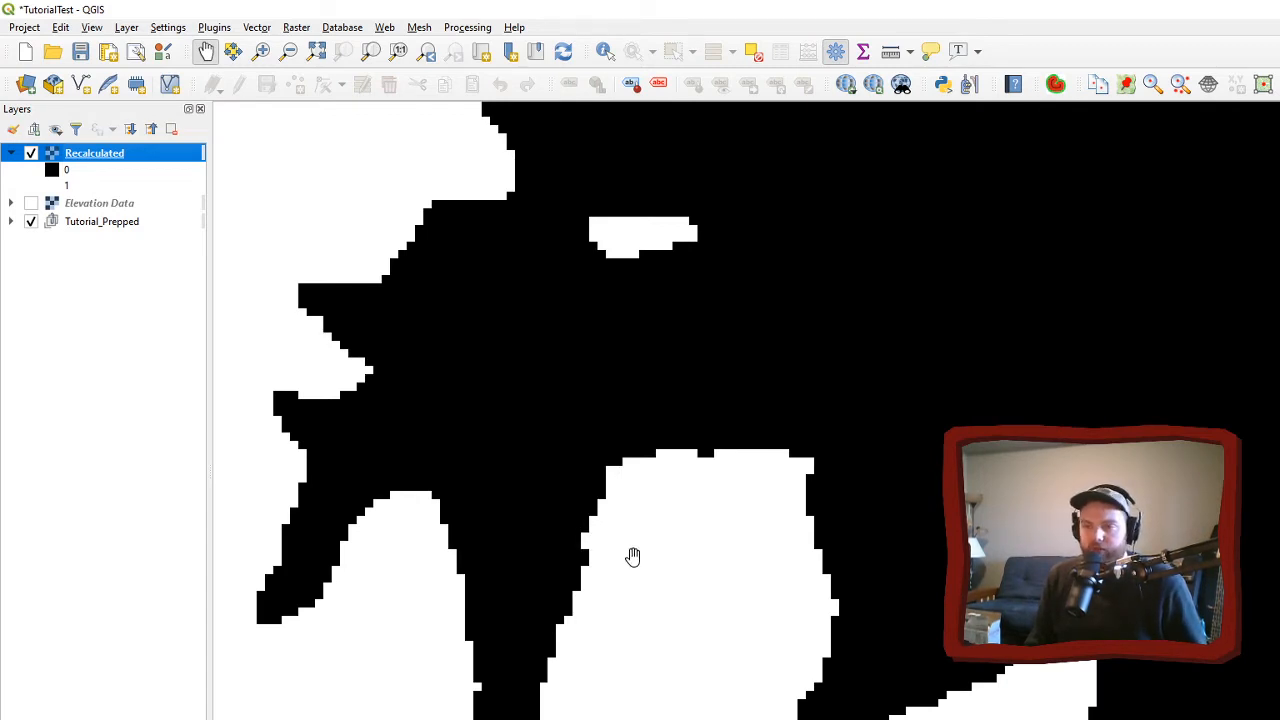
pyautogui.scroll(-5, 583, 552)
pyautogui.scroll(3, 580, 563)
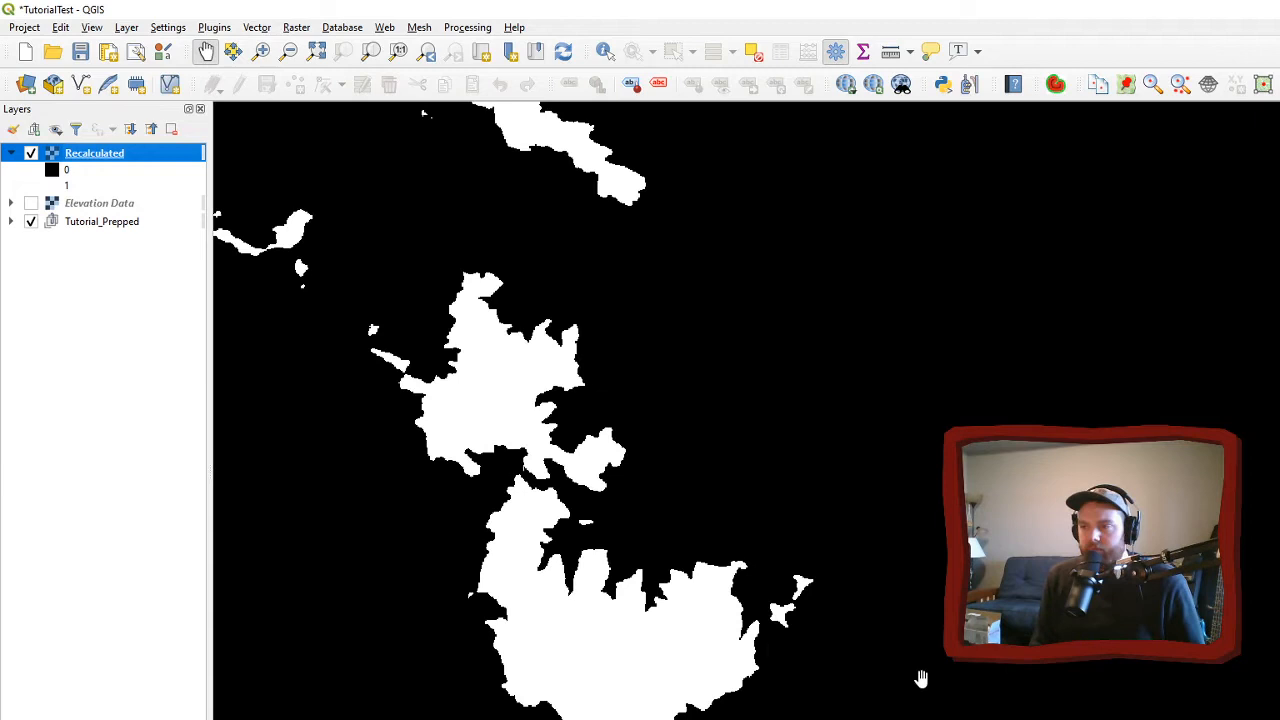
pyautogui.scroll(-1, 662, 502)
pyautogui.scroll(1, 610, 506)
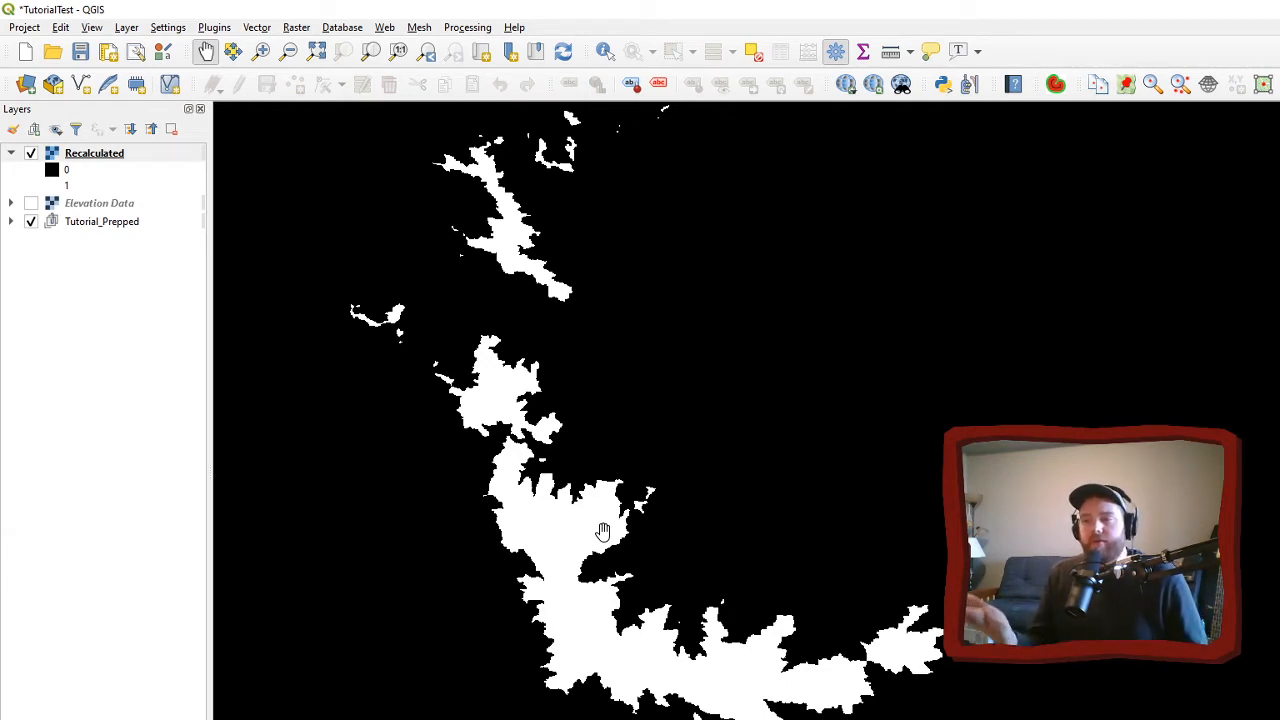
# - Make the Elevation Data layer visible again
pyautogui.click(30, 203)
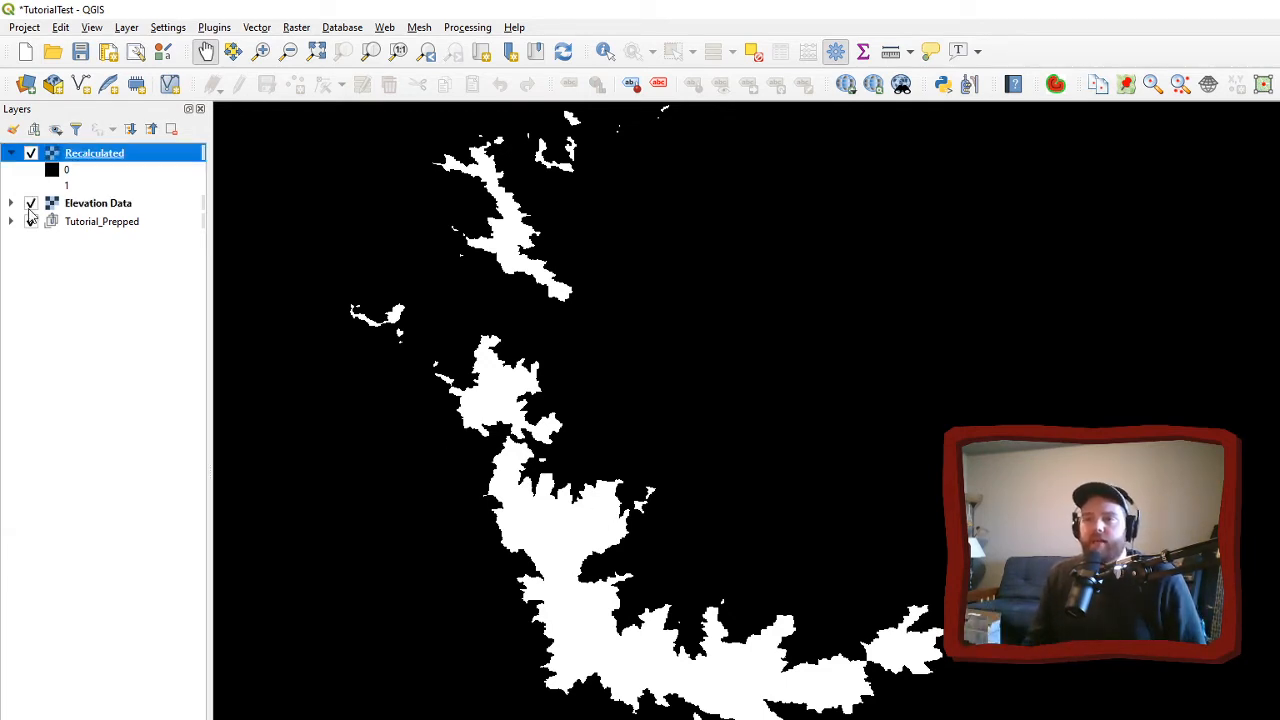
# - Compare the Recalculated raster with the elevation layer, leaving Recalculated shown and Elevation Data hidden
pyautogui.click(31, 153)
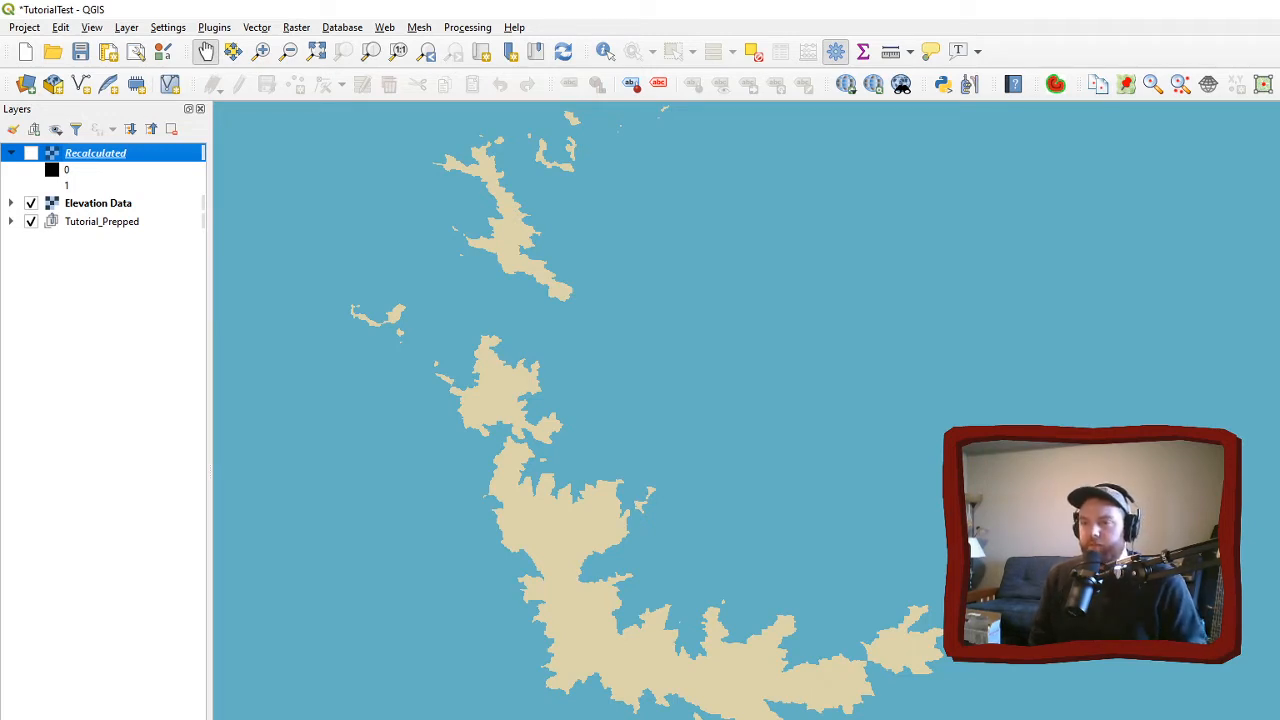
pyautogui.click(31, 203)
pyautogui.click(31, 155)
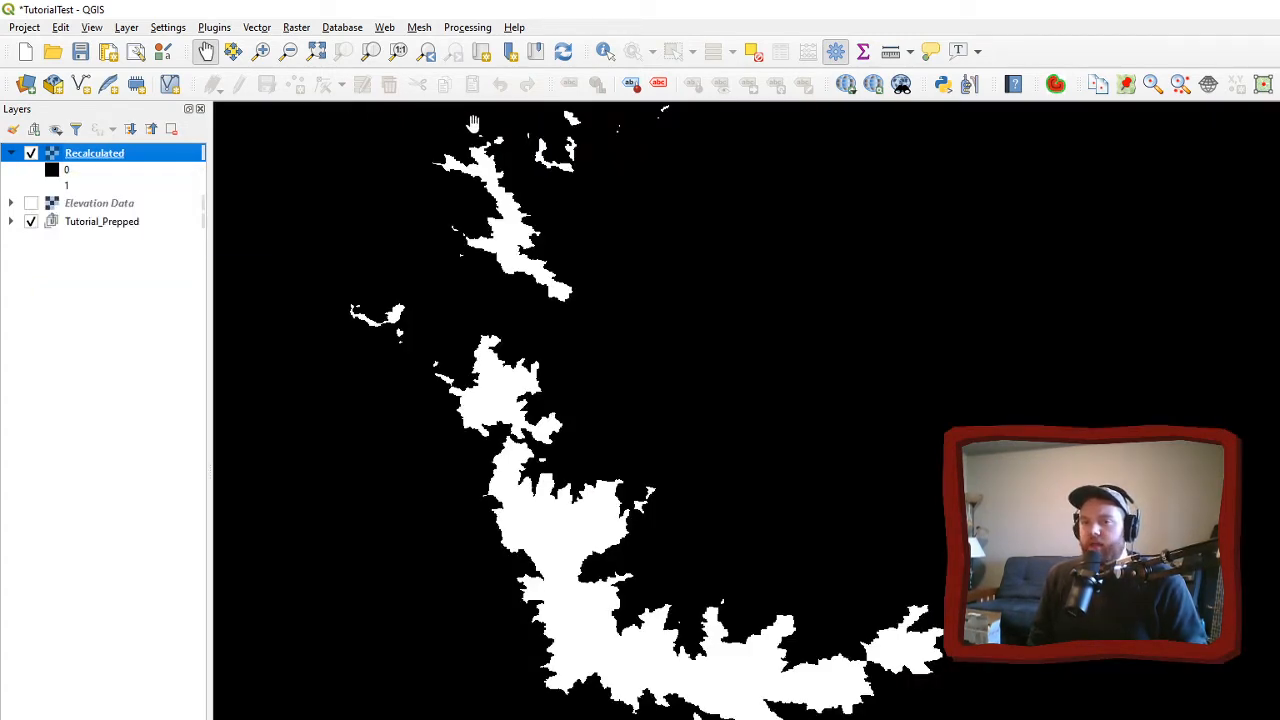
# - Open the Polygonize (Raster to Vector) tool with the Recalculated raster as its input
pyautogui.click(304, 28)
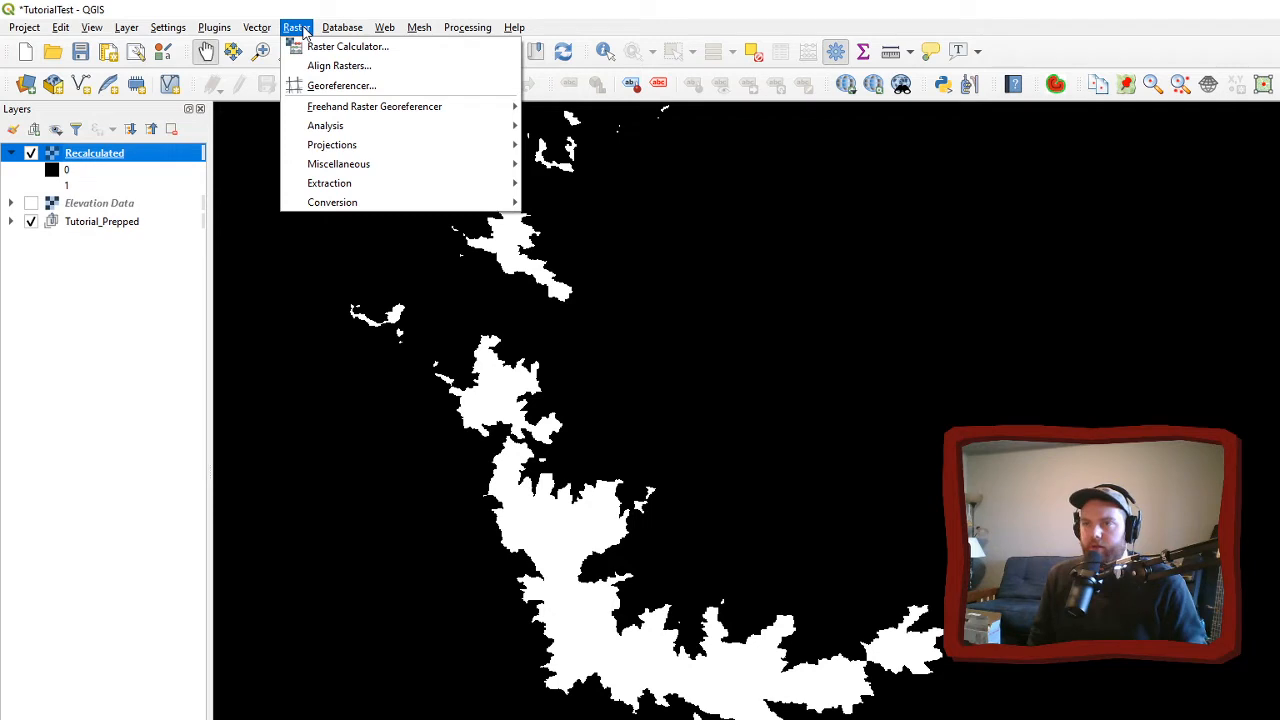
pyautogui.moveTo(384, 201)
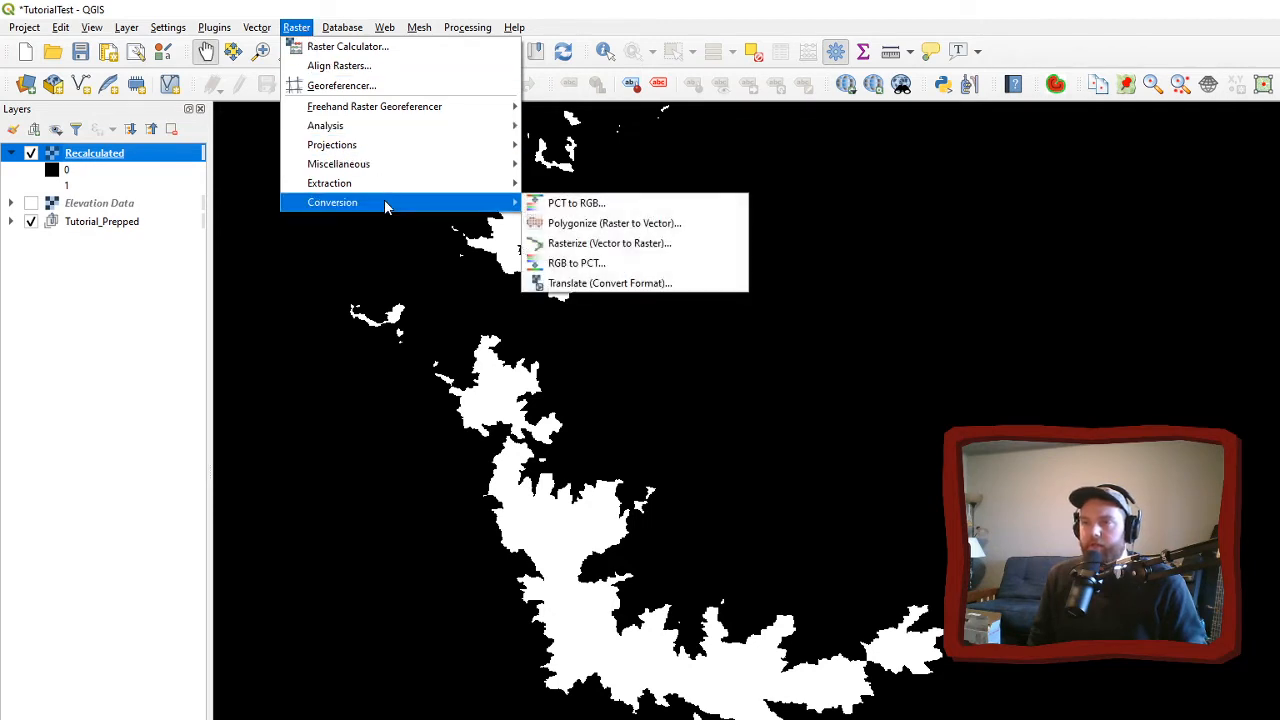
pyautogui.click(632, 230)
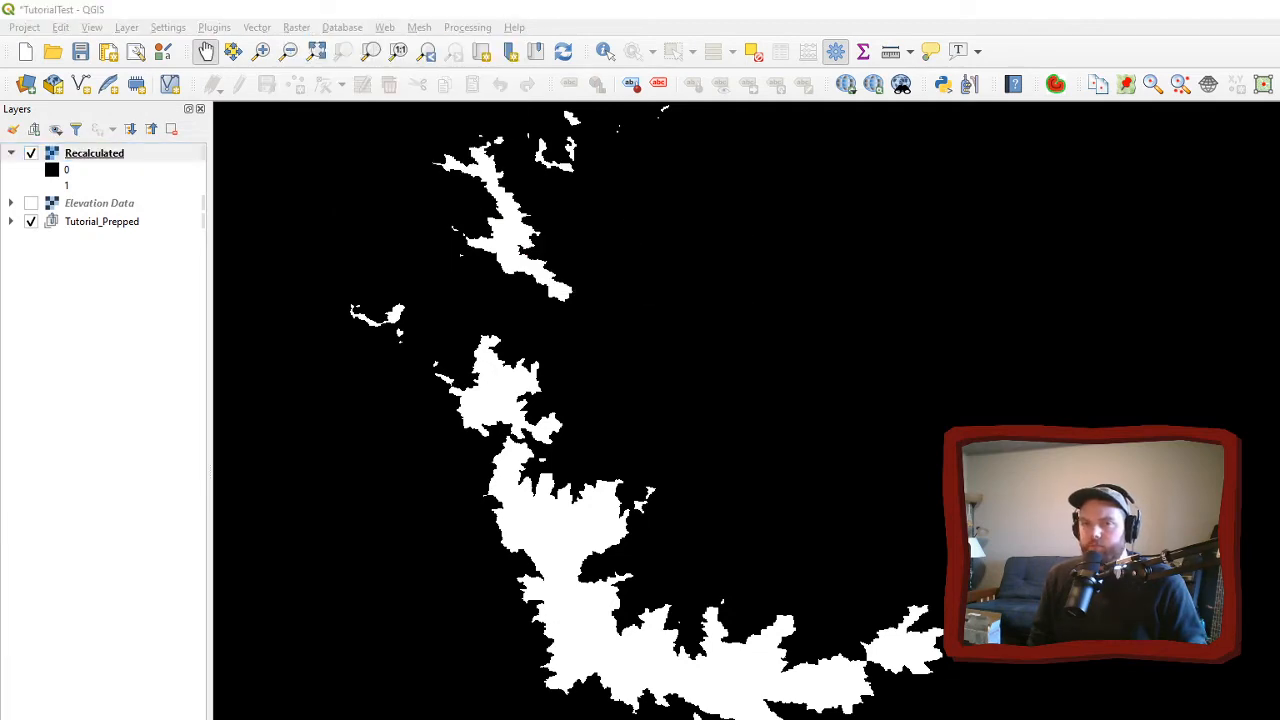
pyautogui.moveTo(0, 270); pyautogui.dragTo(937, 156)
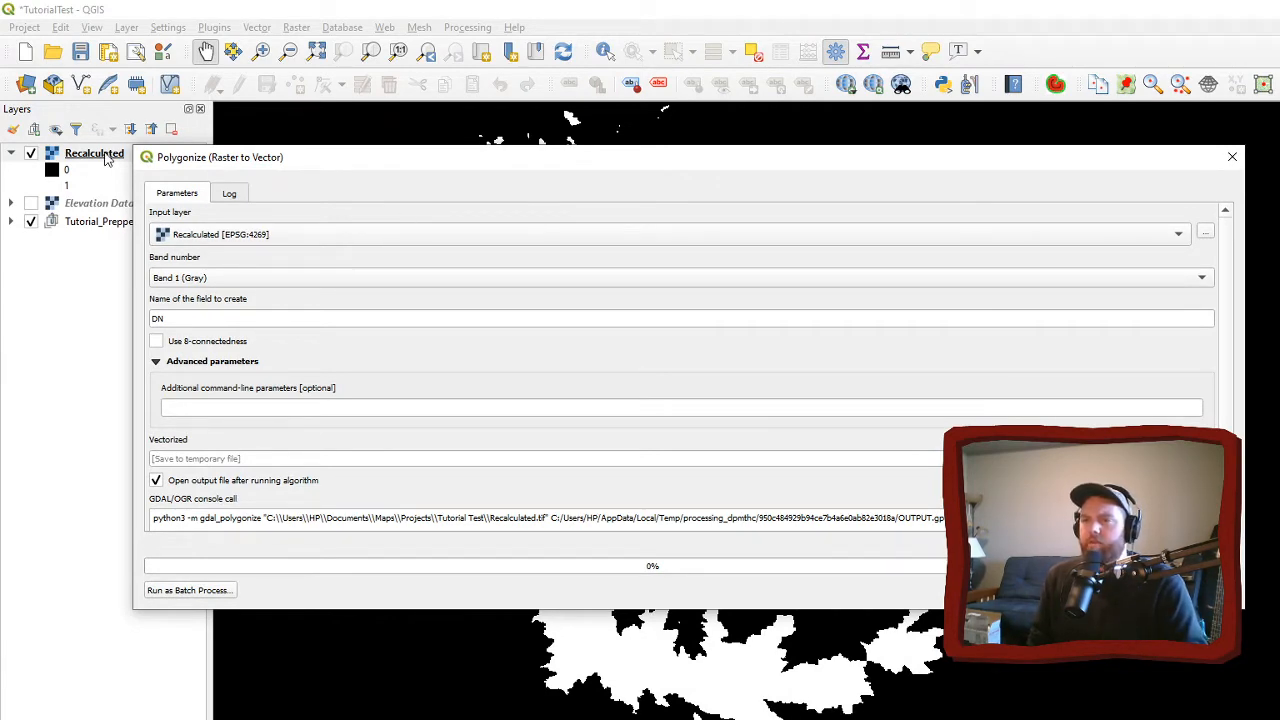
pyautogui.moveTo(328, 160); pyautogui.dragTo(429, 126)
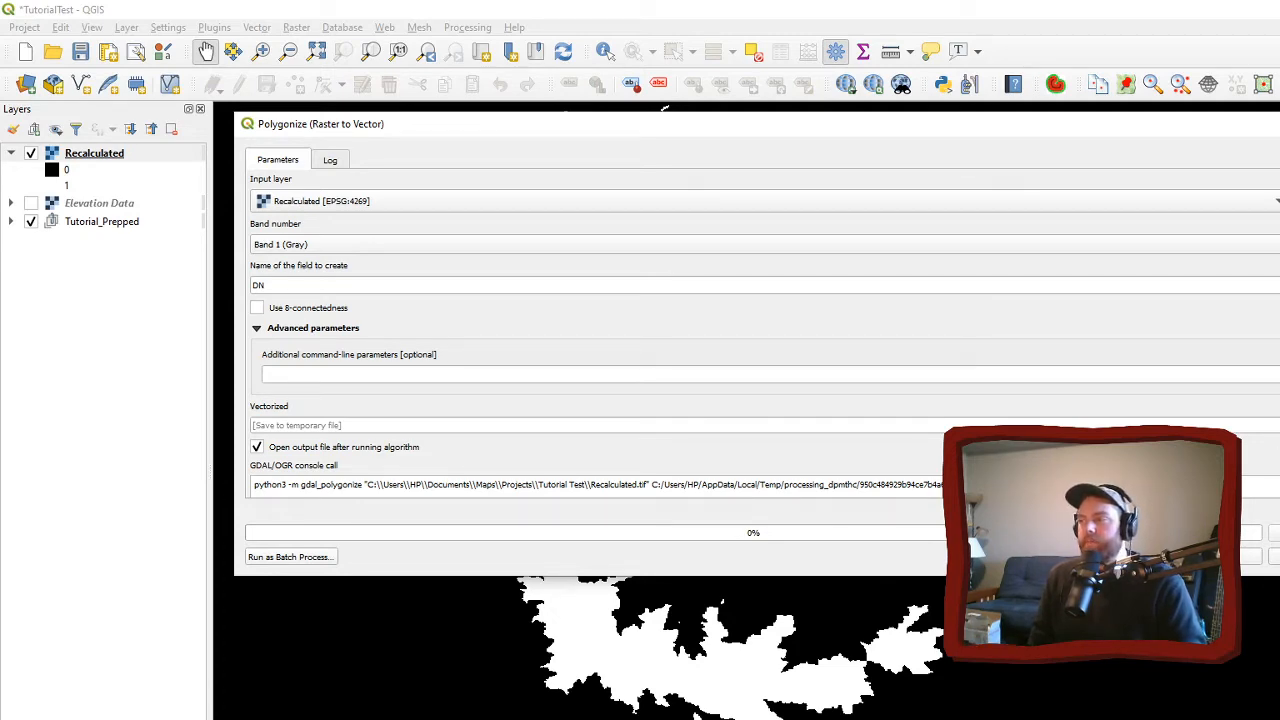
# - Set the vectorized output to a shapefile named Landmass_tutorial in the Maps/Projects/Tutorial Test folder and run the conversion
pyautogui.click(1279, 450)
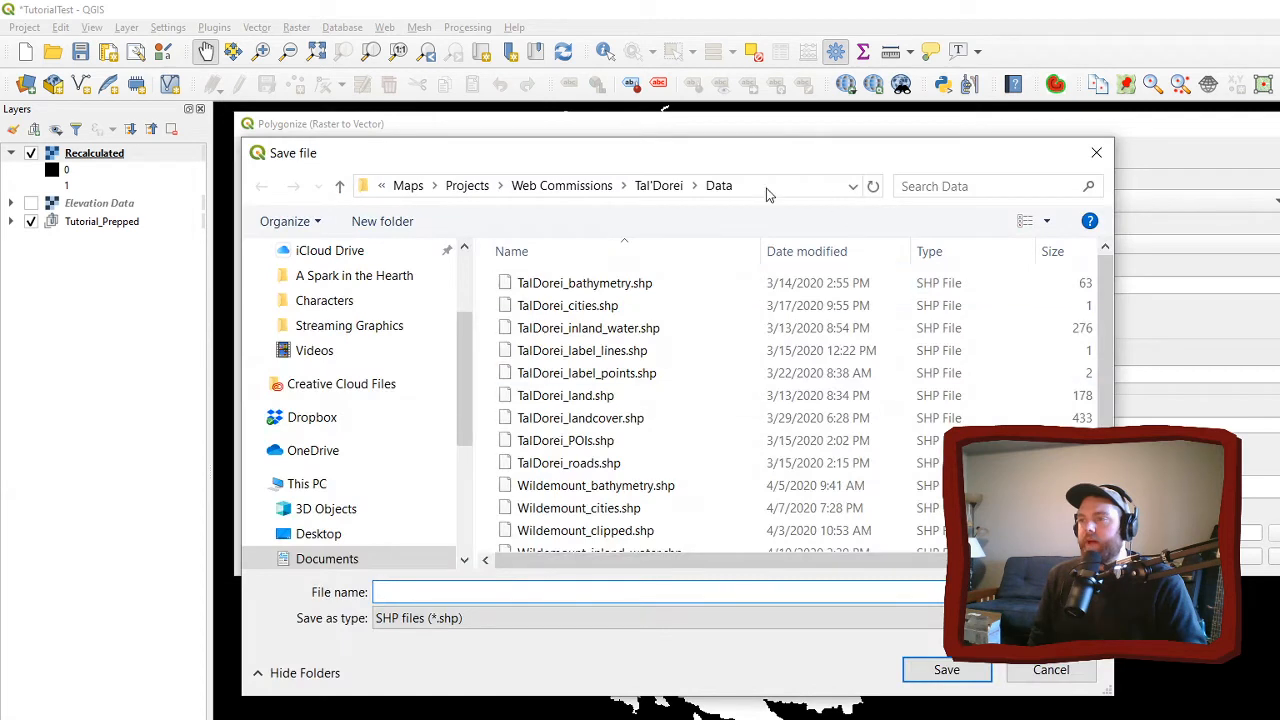
pyautogui.click(470, 188)
pyautogui.click(573, 466)
pyautogui.doubleClick(573, 466)
pyautogui.click(664, 592)
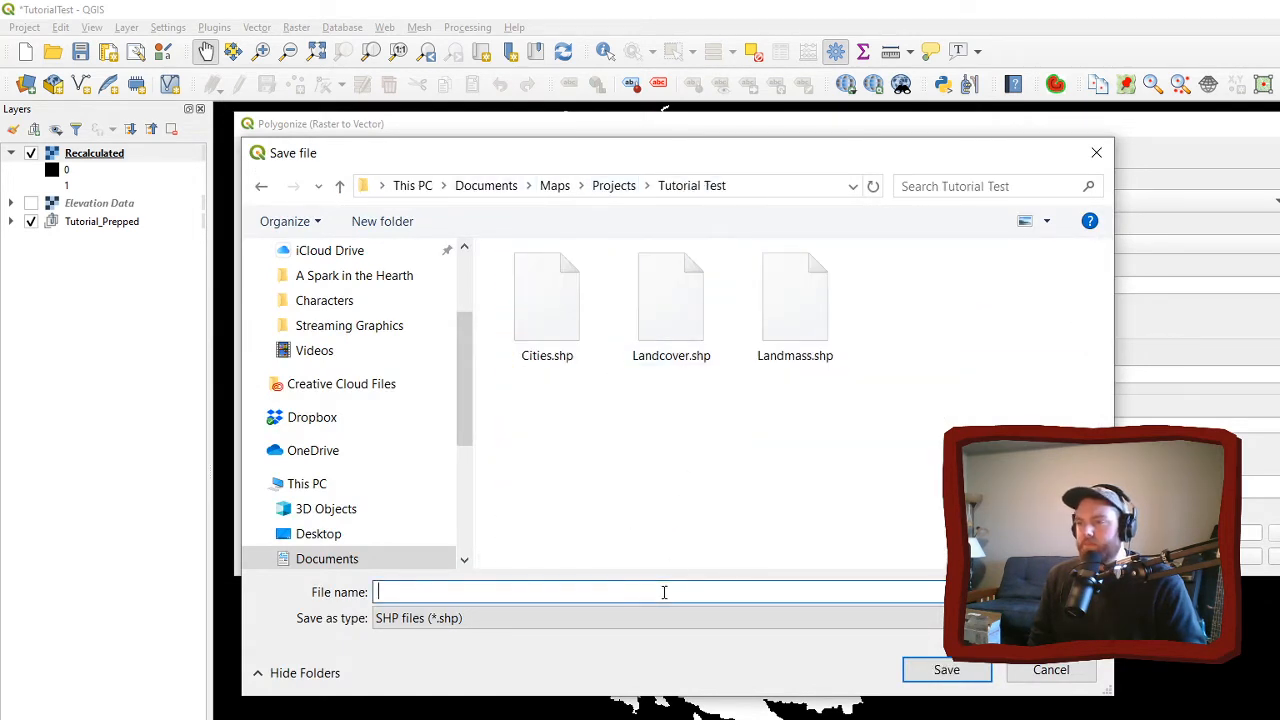
pyautogui.write('L')
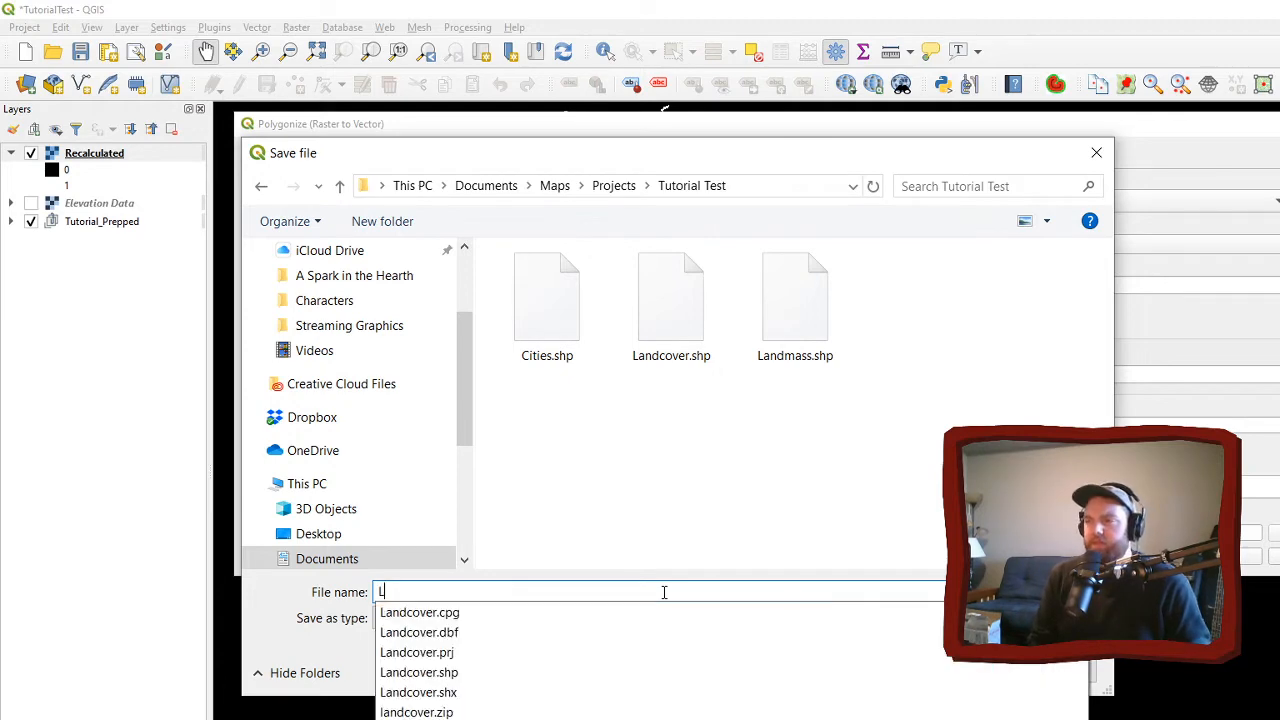
pyautogui.write('andmass_tu')
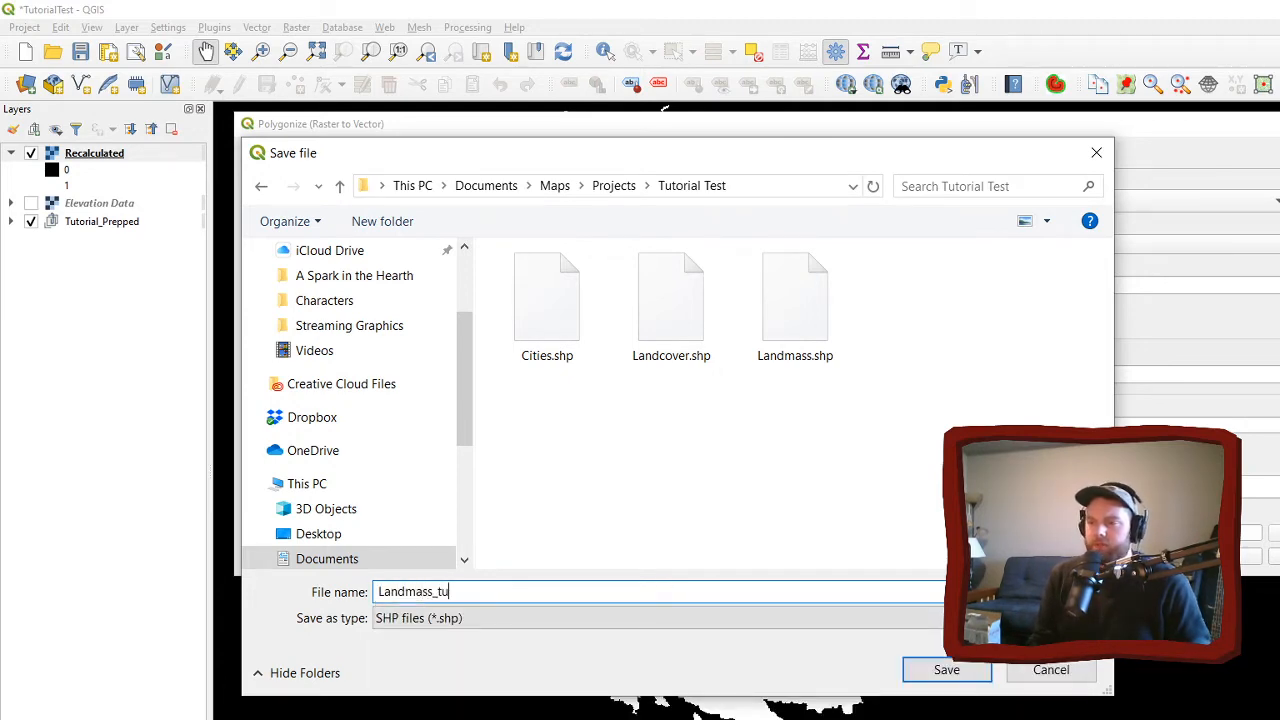
pyautogui.write('torial')
pyautogui.press('Return')
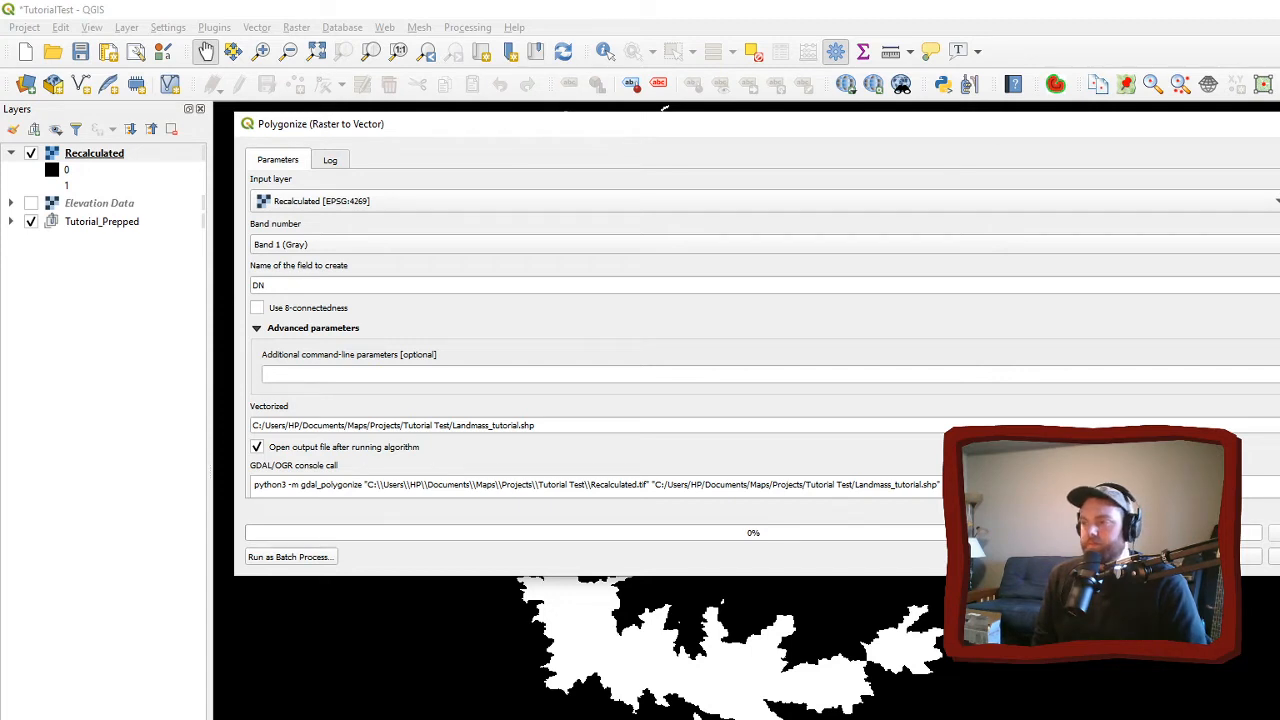
pyautogui.click(1226, 556)
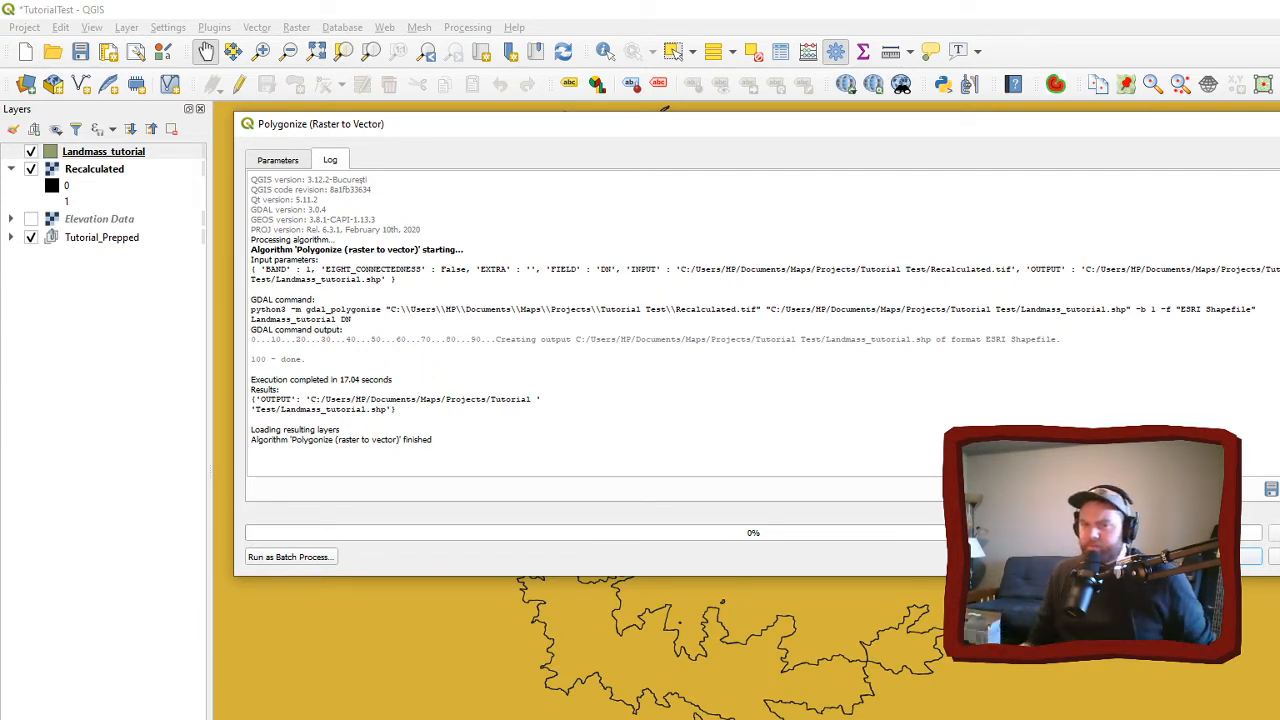
pyautogui.click(1252, 560)
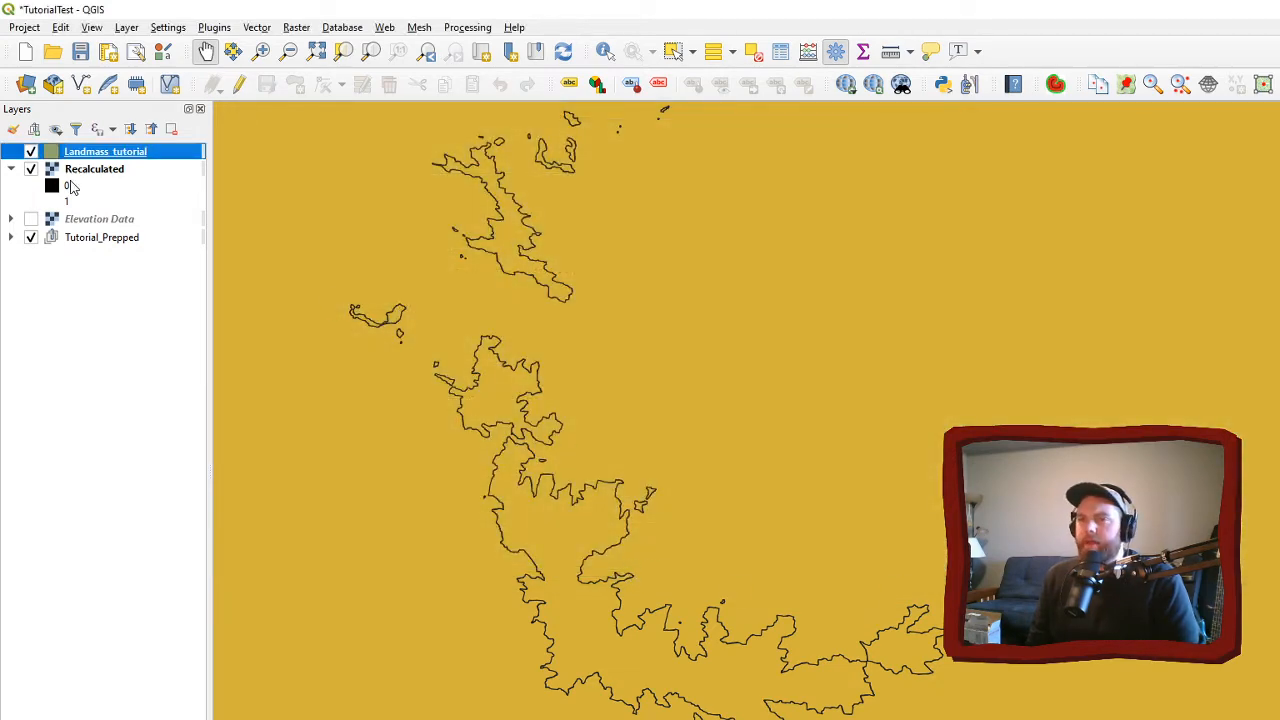
# - Hide the Recalculated layer and collapse its legend in the layer list
pyautogui.click(30, 170)
pyautogui.click(11, 169)
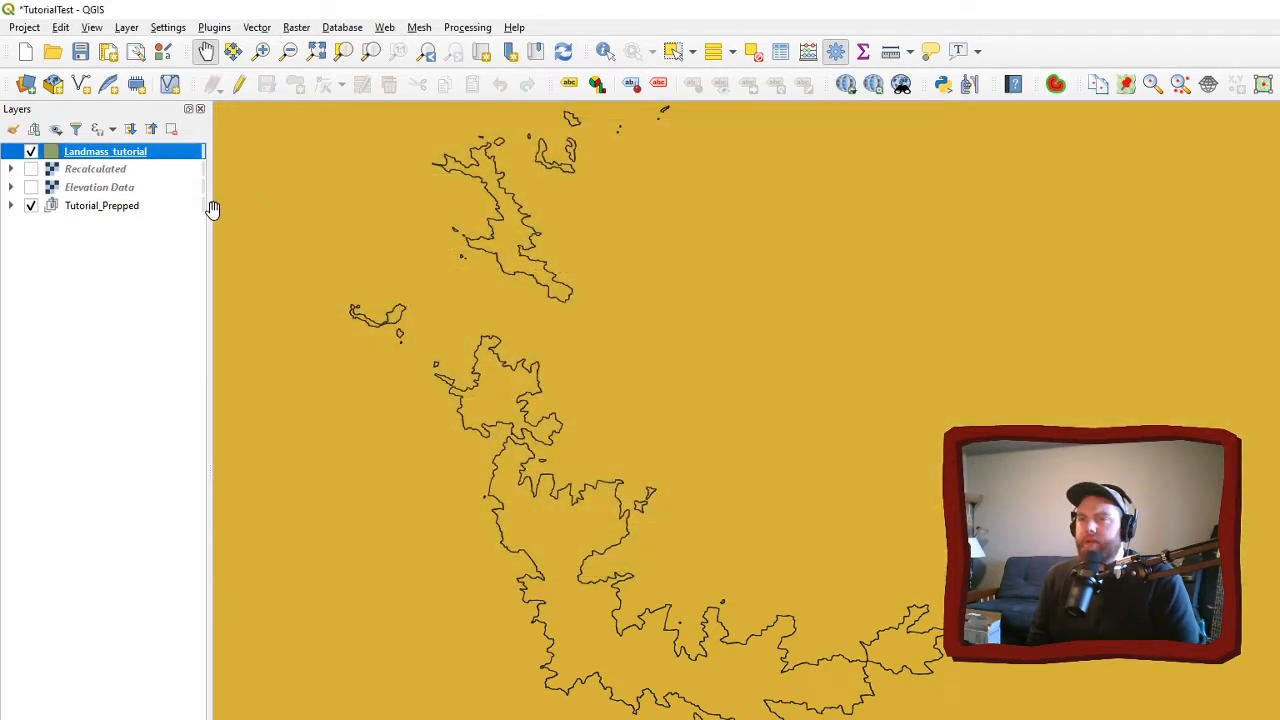
# - Review the DN values of the polygons in the Landmass_tutorial attribute table
pyautogui.rightClick(118, 158)
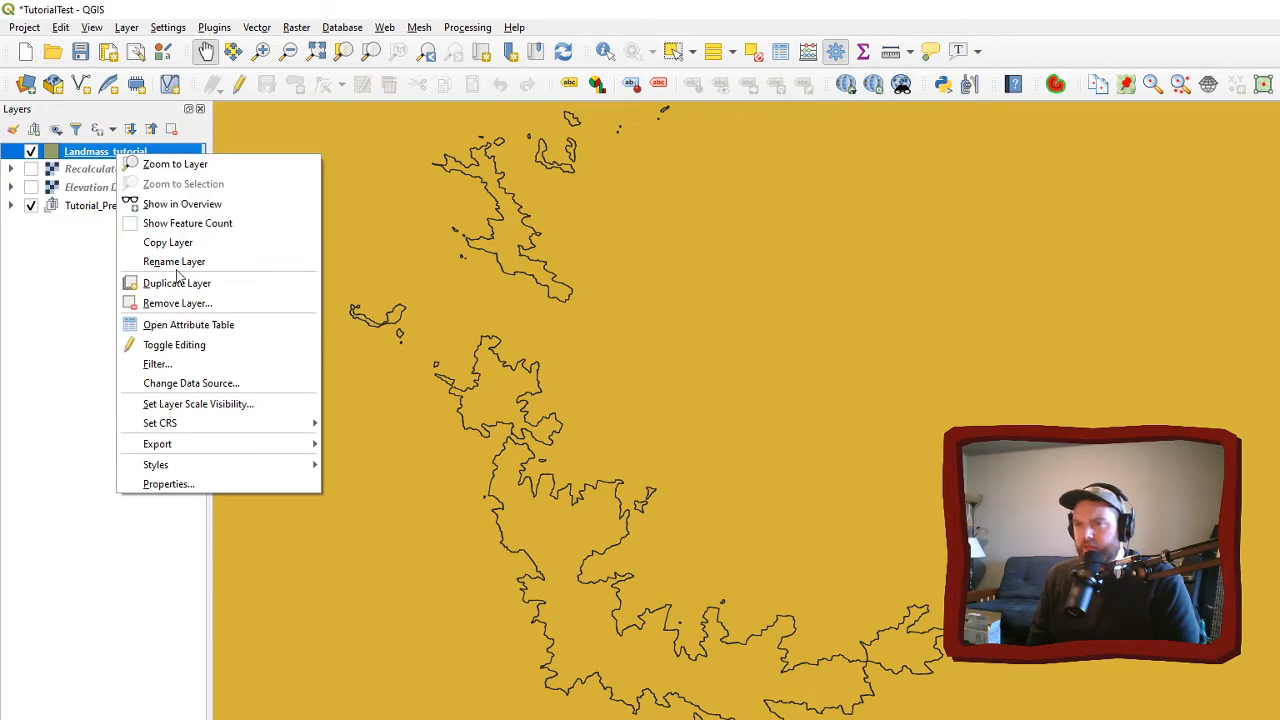
pyautogui.click(166, 336)
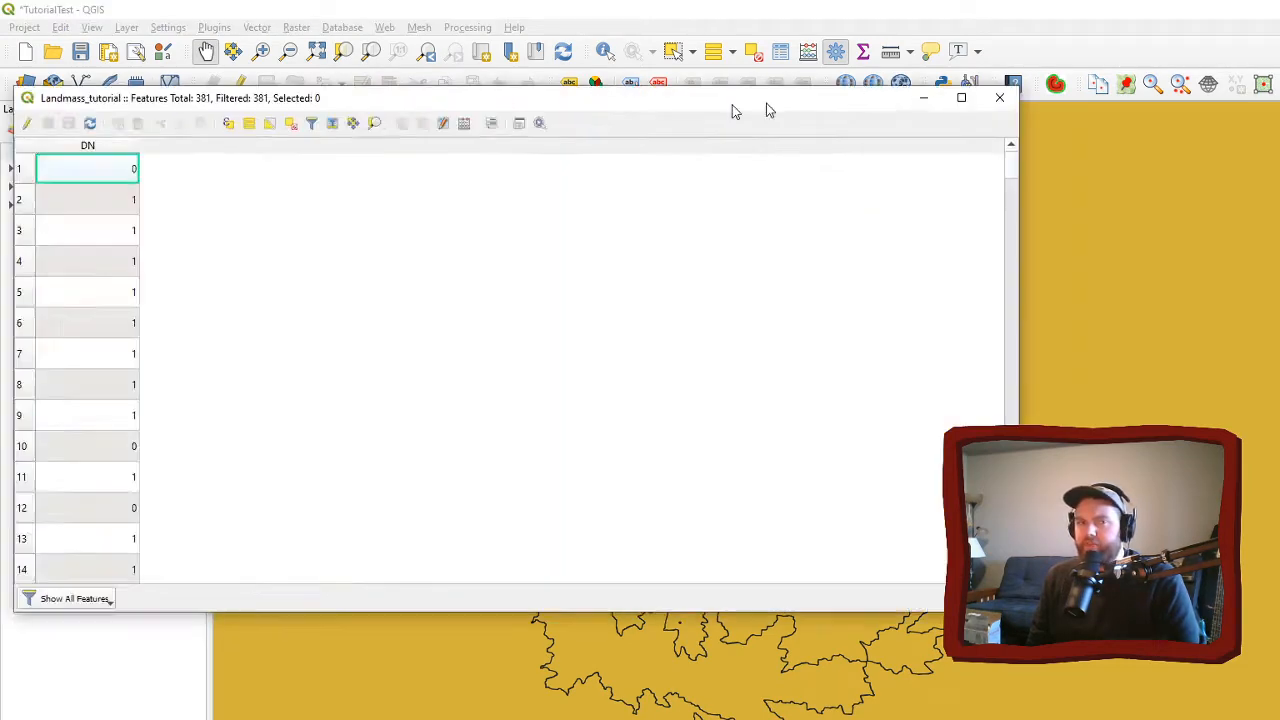
pyautogui.moveTo(734, 108); pyautogui.dragTo(991, 106)
pyautogui.scroll(-7, 400, 300)
pyautogui.scroll(-20, 454, 257)
pyautogui.moveTo(1263, 357); pyautogui.dragTo(1189, 177)
pyautogui.click(1251, 127)
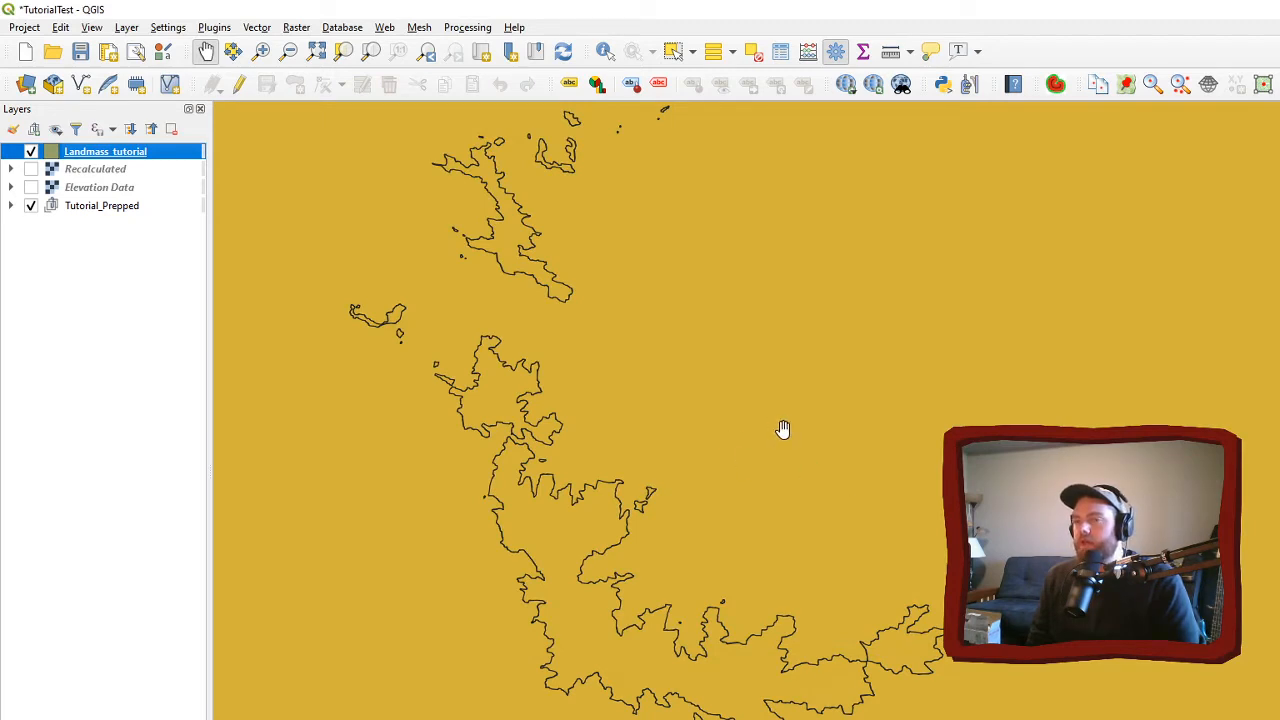
# - Look over the vectorized island outlines and save the project
pyautogui.scroll(2, 783, 429)
pyautogui.scroll(-4, 751, 569)
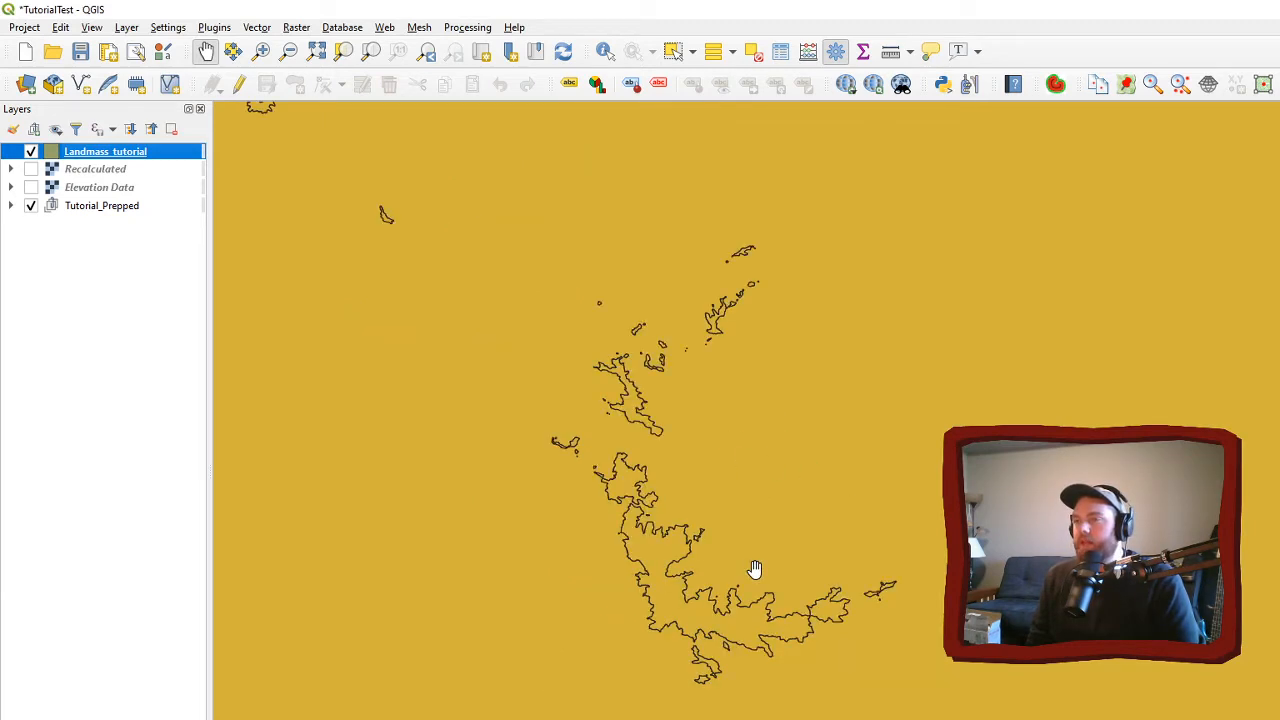
pyautogui.moveTo(769, 494); pyautogui.dragTo(797, 511)
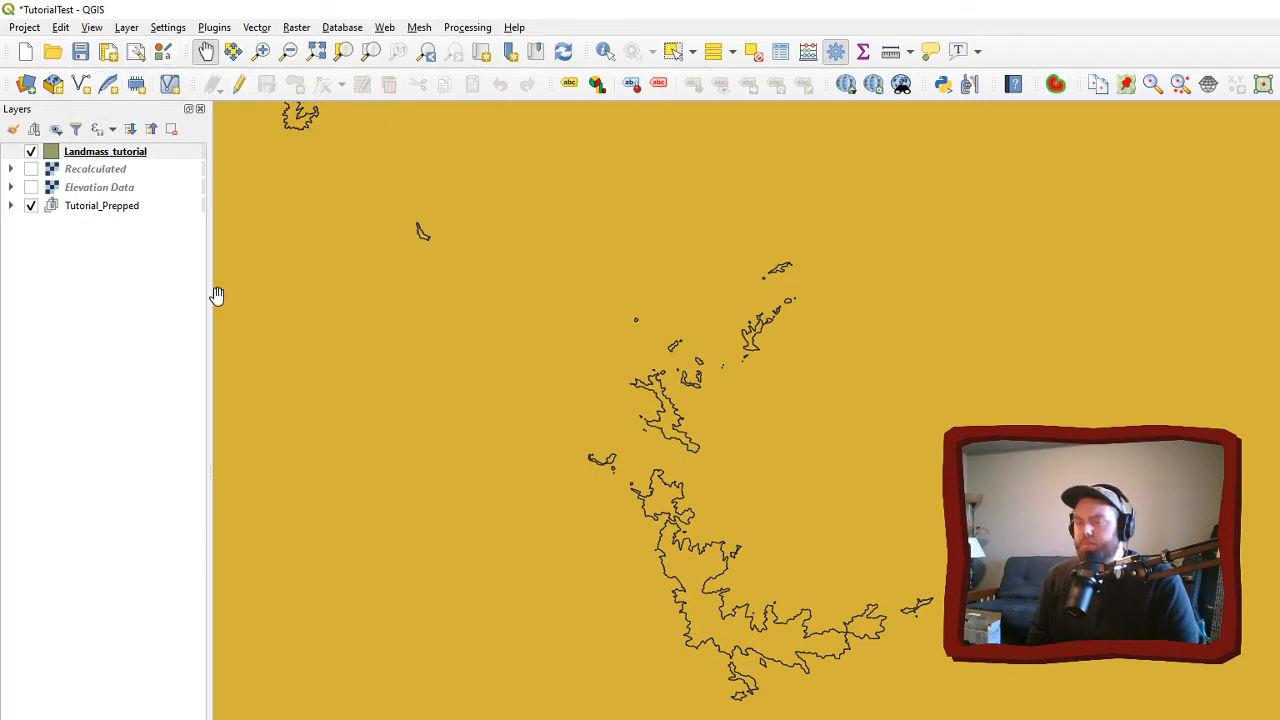
pyautogui.click(80, 51)
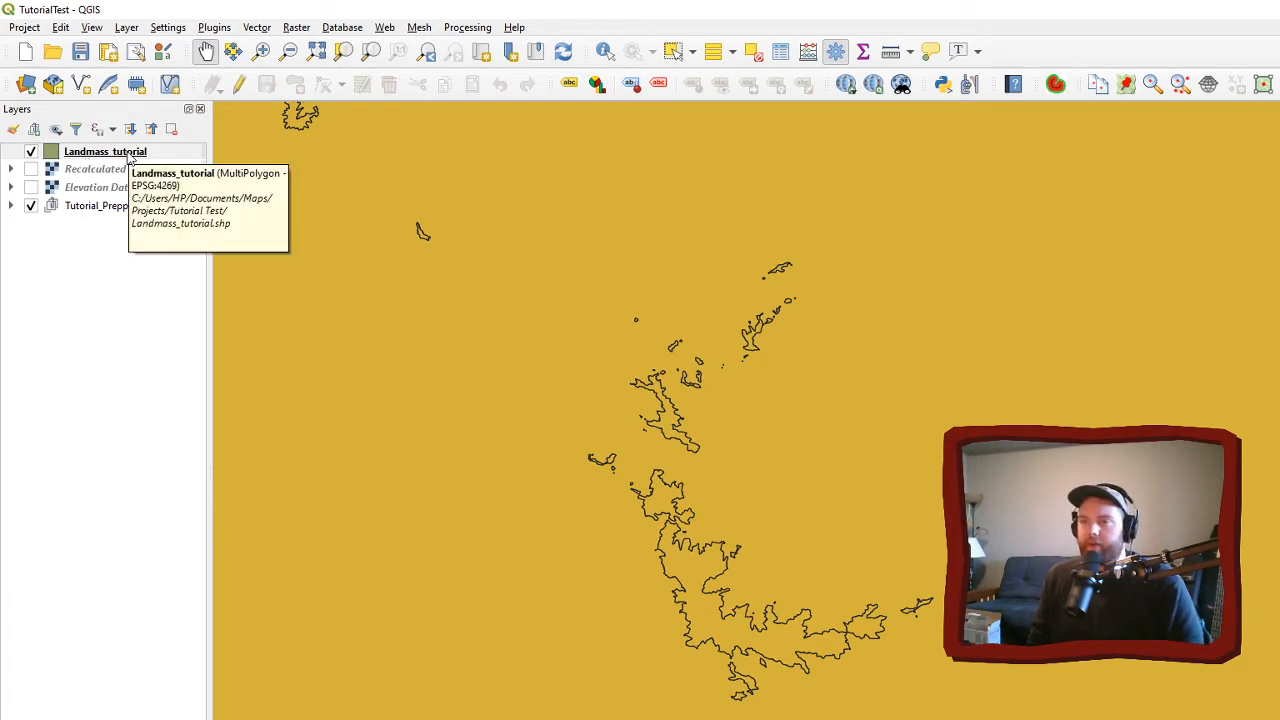
# - Delete the large water polygon surrounding the islands from Landmass_tutorial, save the layer and project, and end the editing session
pyautogui.click(239, 84)
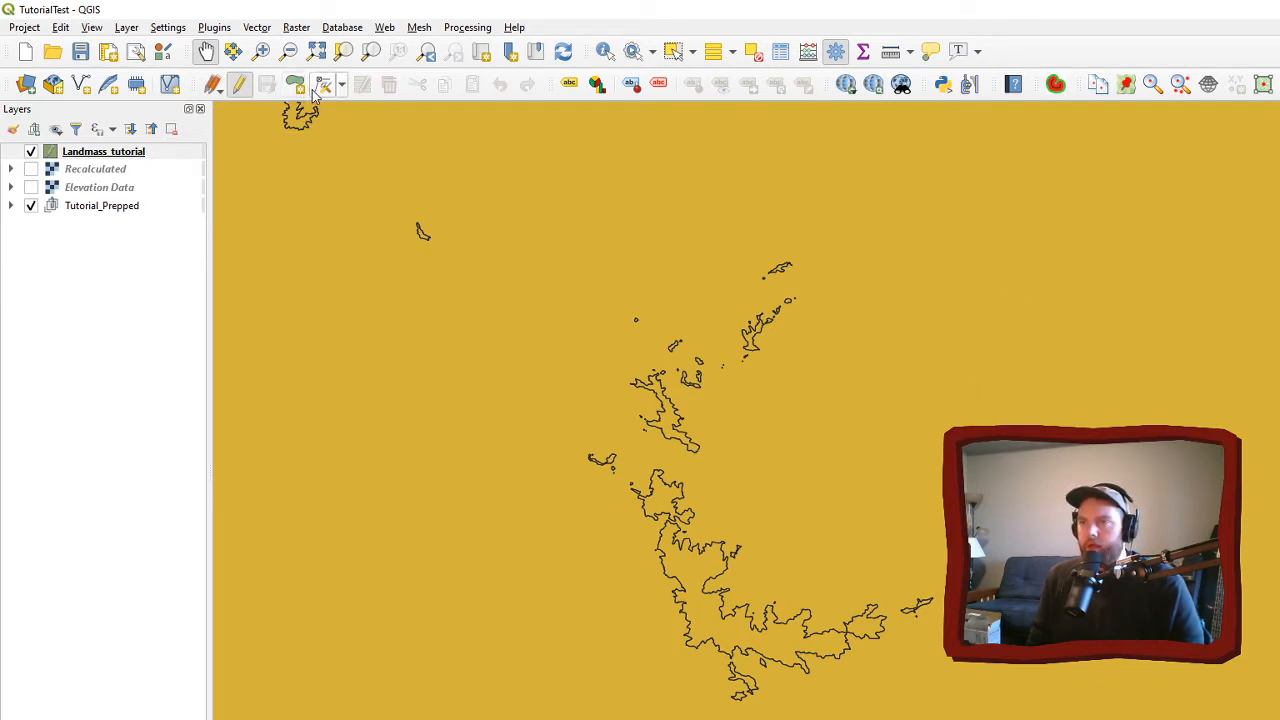
pyautogui.click(672, 51)
pyautogui.click(932, 380)
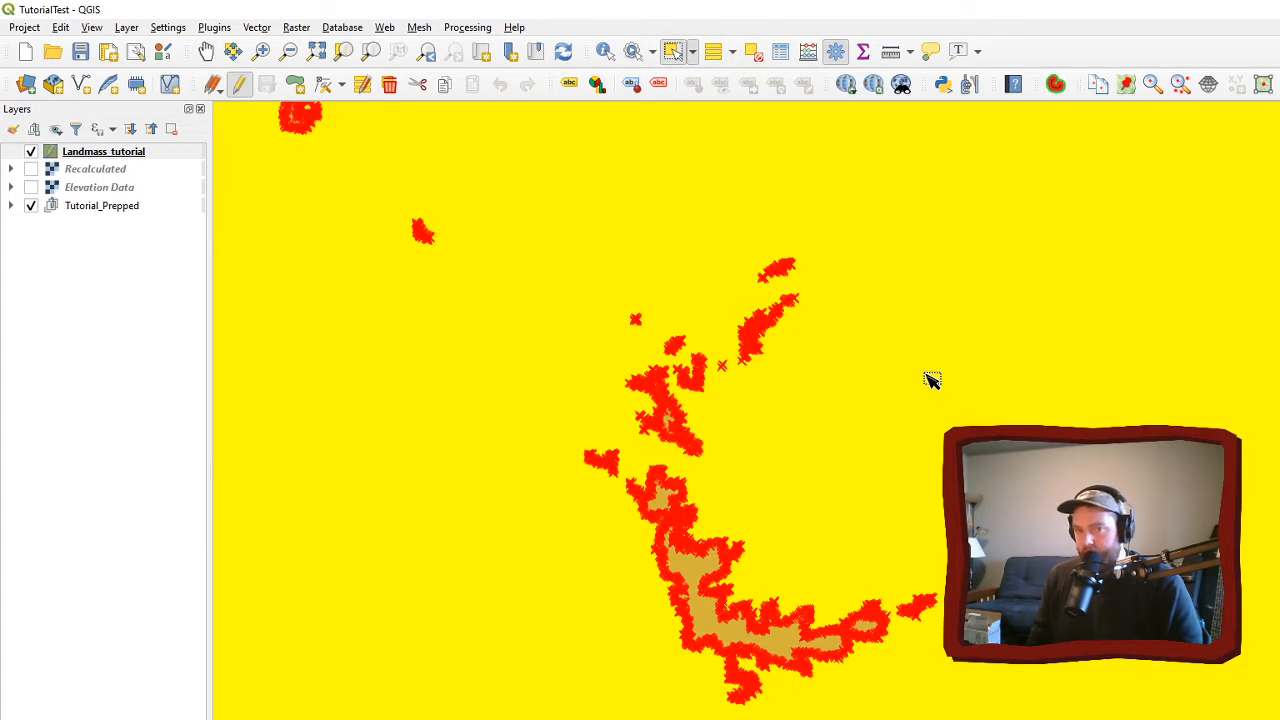
pyautogui.press('Delete')
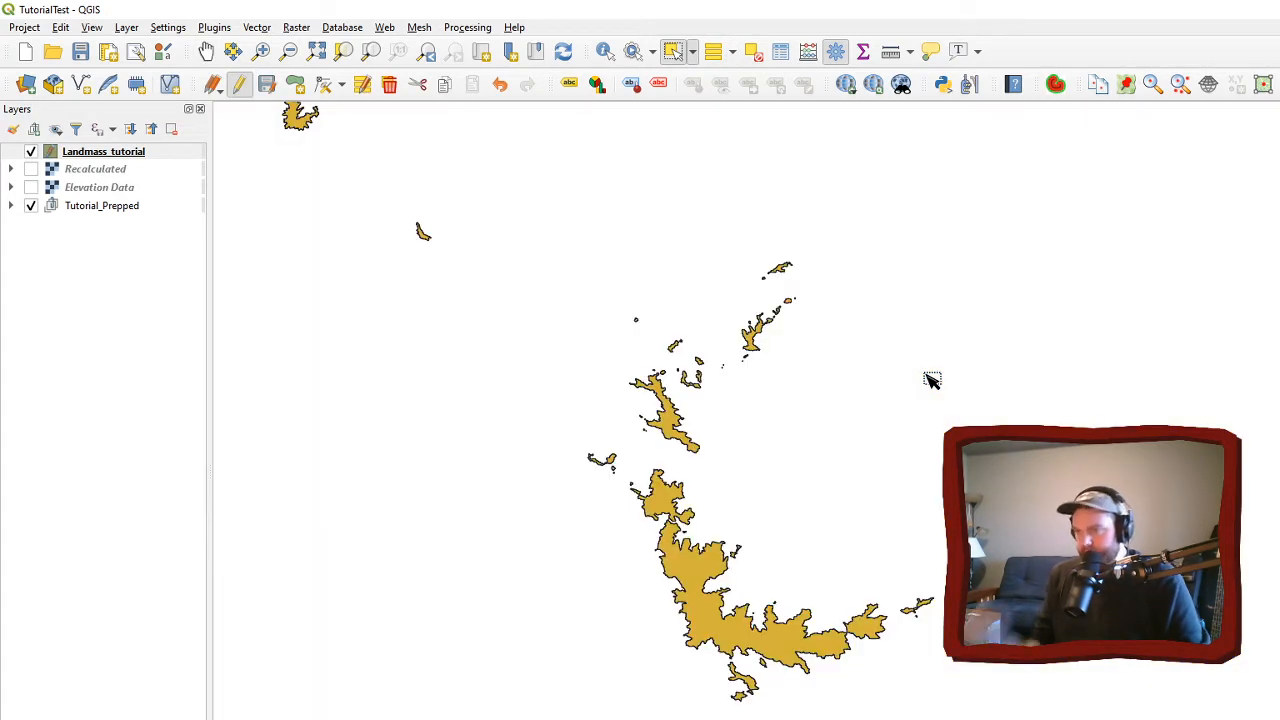
pyautogui.click(274, 86)
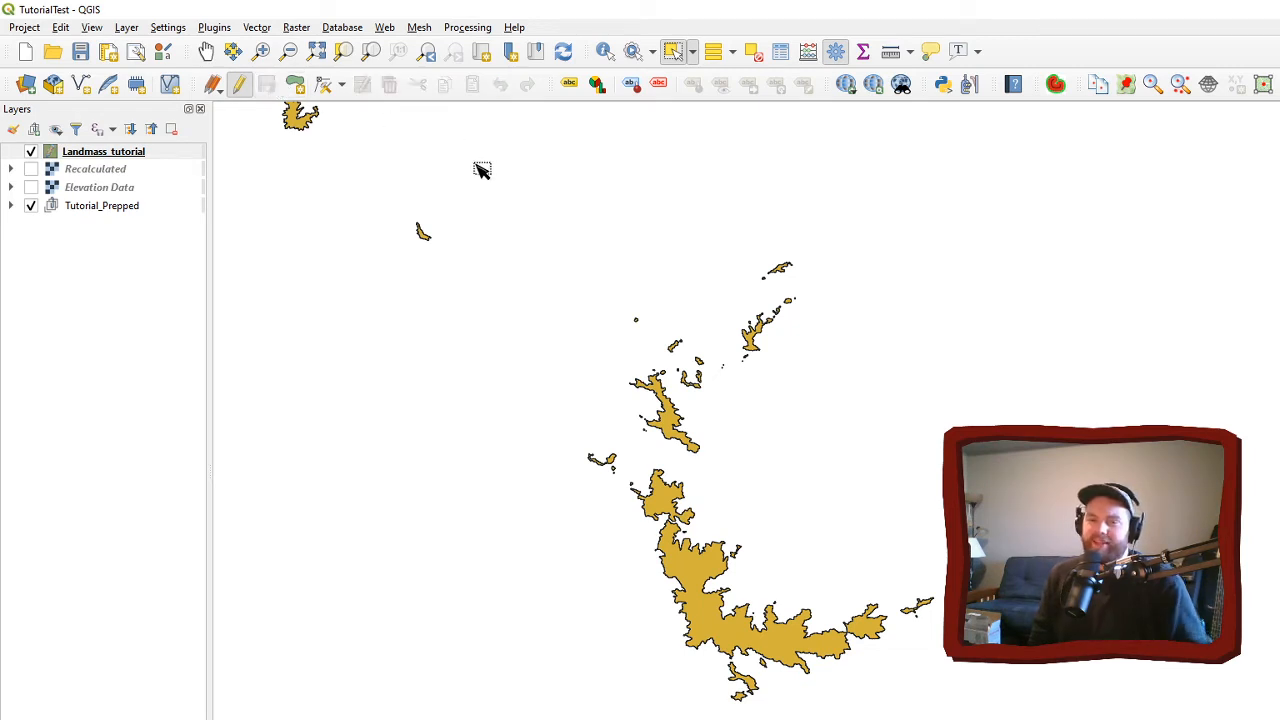
pyautogui.click(82, 52)
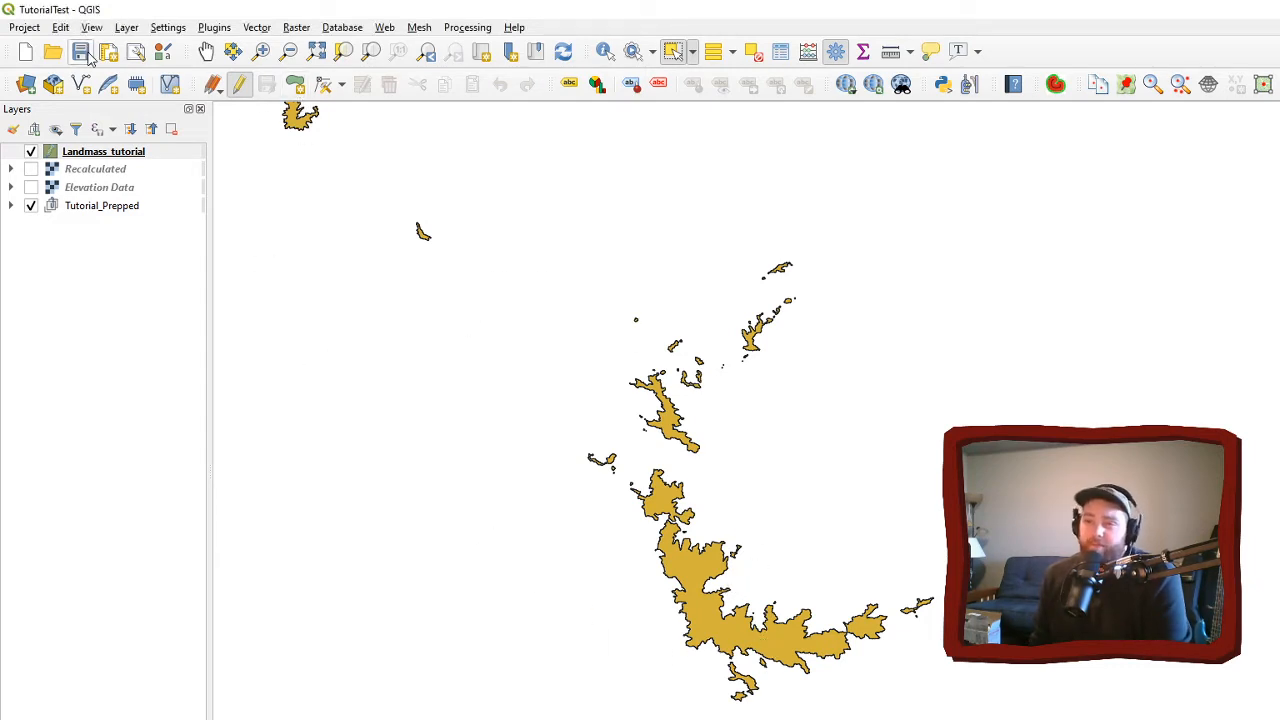
pyautogui.click(241, 88)
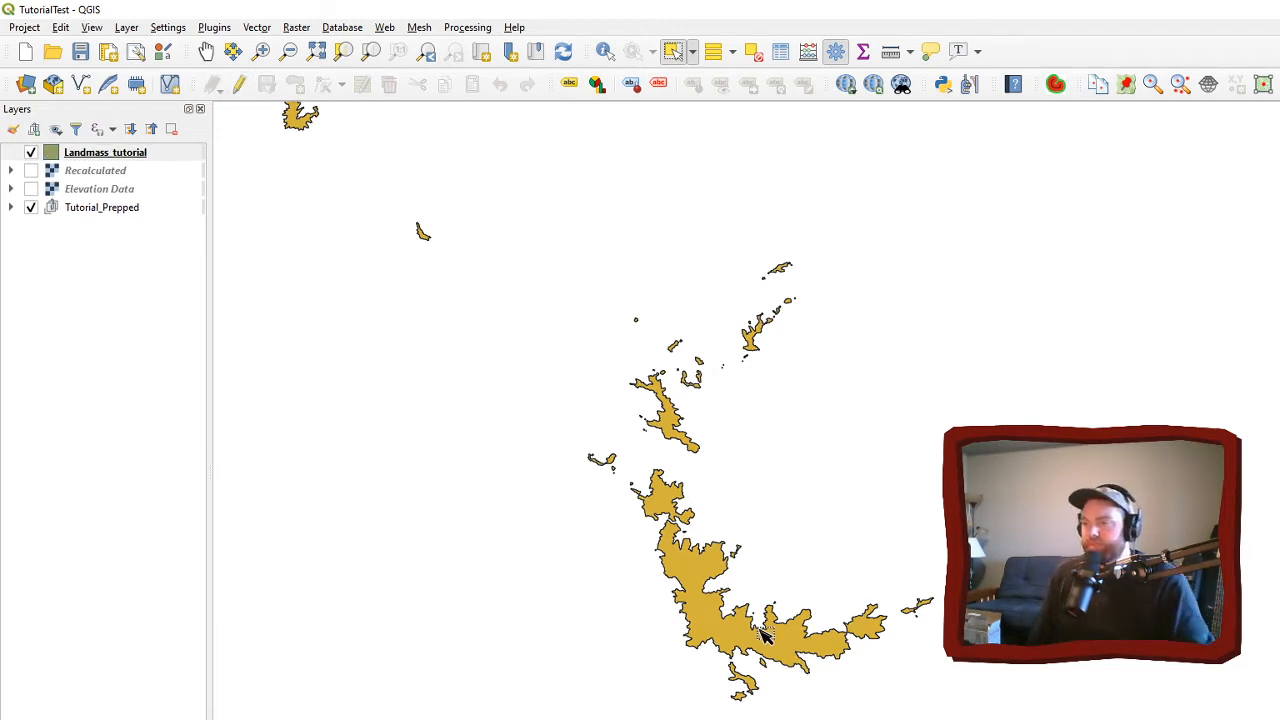
# - Examine the stair-stepped coastline edges of the Landmass_tutorial polygons up close
pyautogui.scroll(2, 708, 568)
pyautogui.scroll(2, 708, 563)
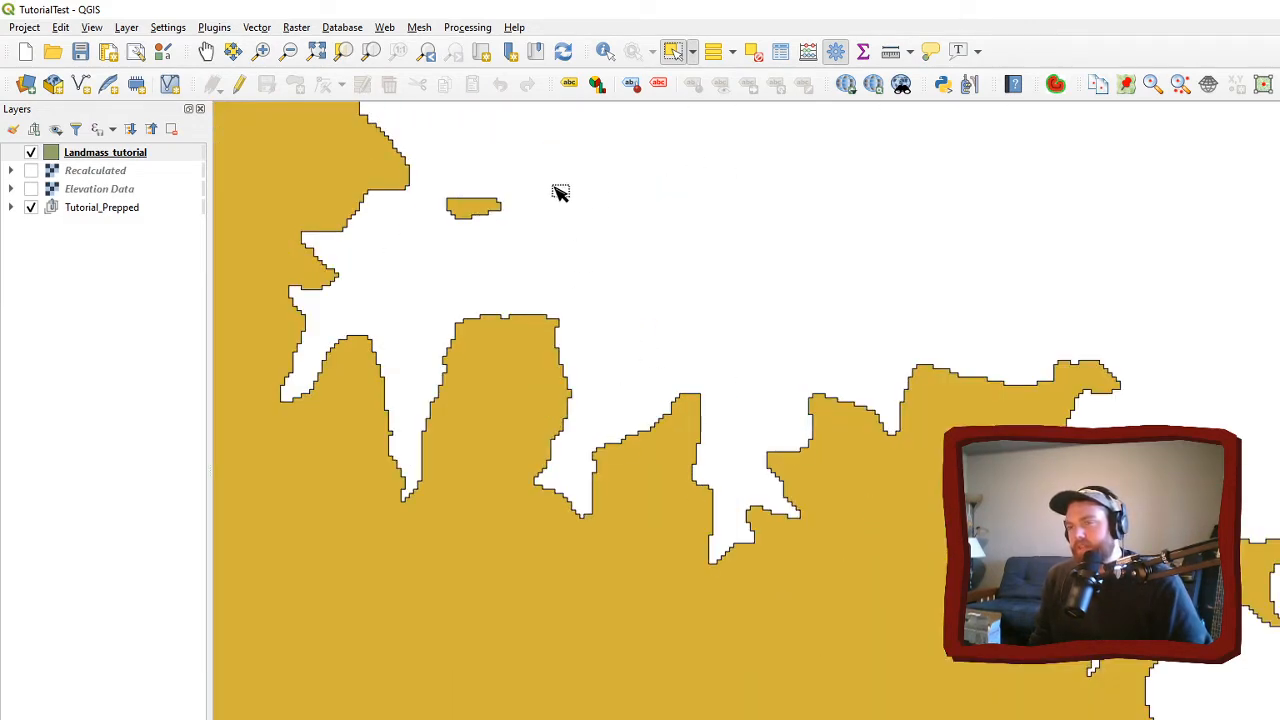
pyautogui.click(207, 53)
pyautogui.moveTo(619, 406); pyautogui.dragTo(786, 449)
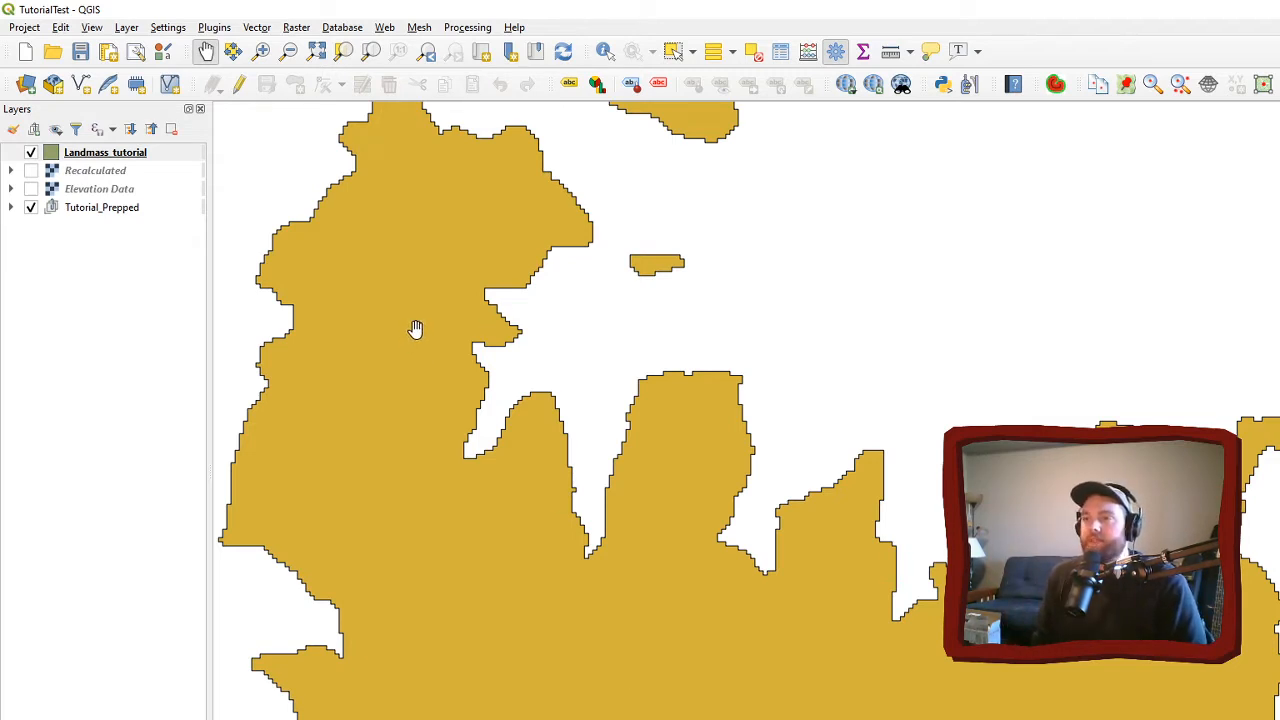
pyautogui.scroll(-1, 495, 420)
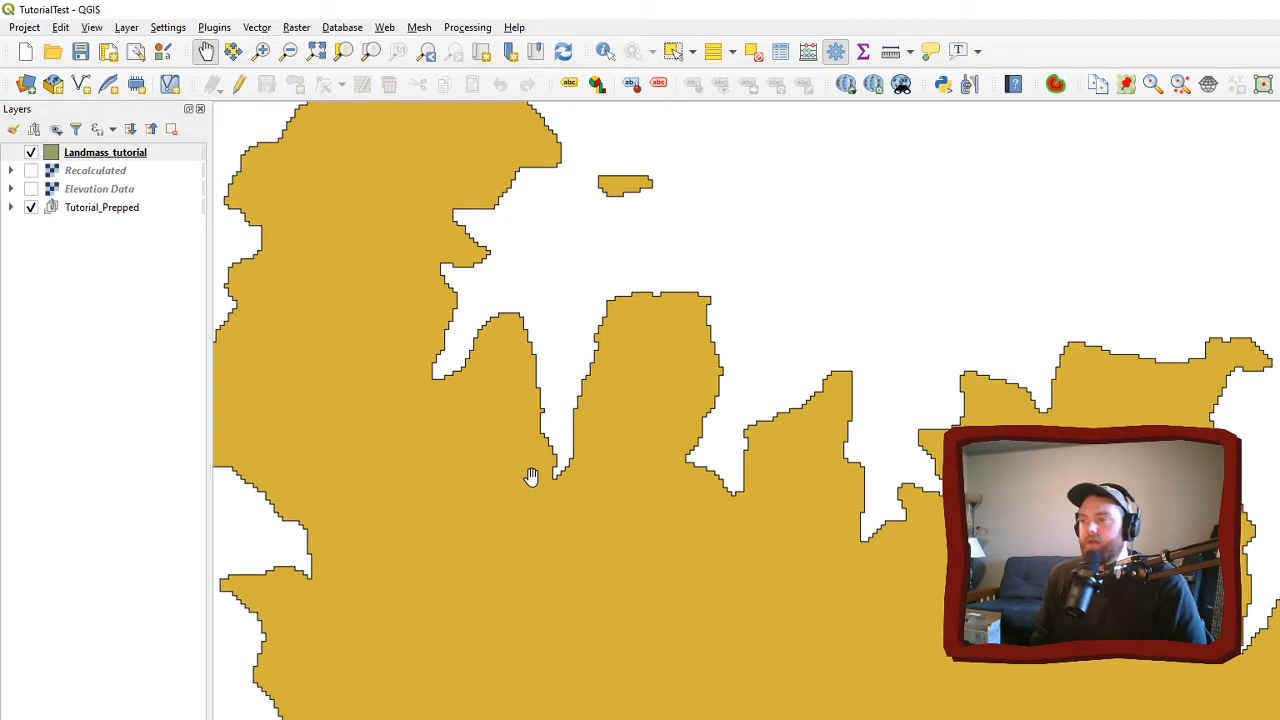
pyautogui.moveTo(579, 483); pyautogui.dragTo(631, 537)
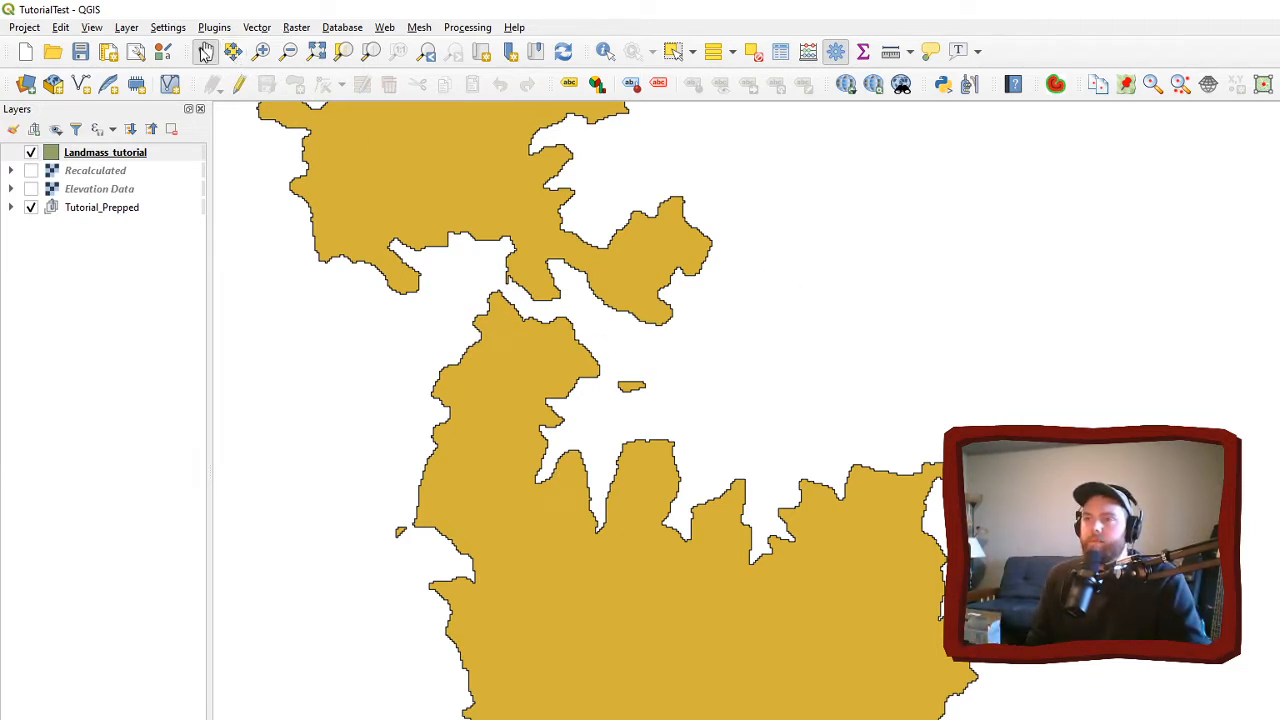
pyautogui.moveTo(547, 337); pyautogui.dragTo(602, 414)
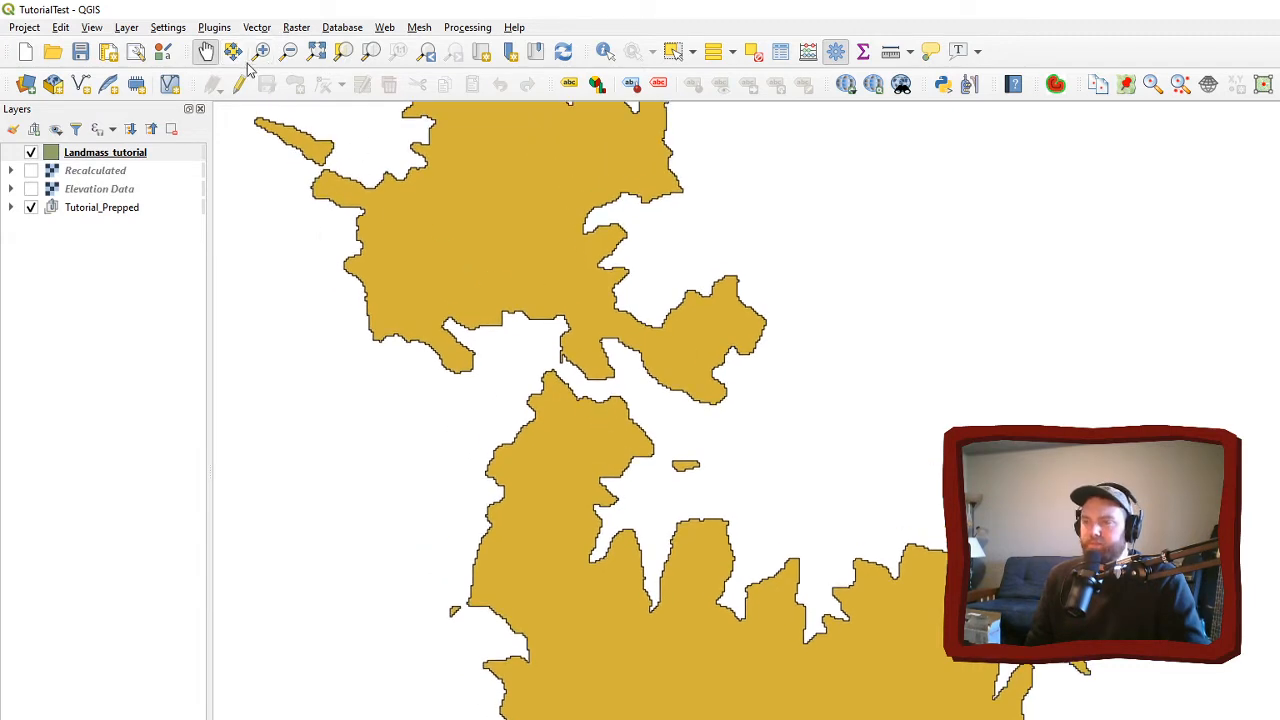
pyautogui.click(258, 28)
pyautogui.moveTo(287, 66)
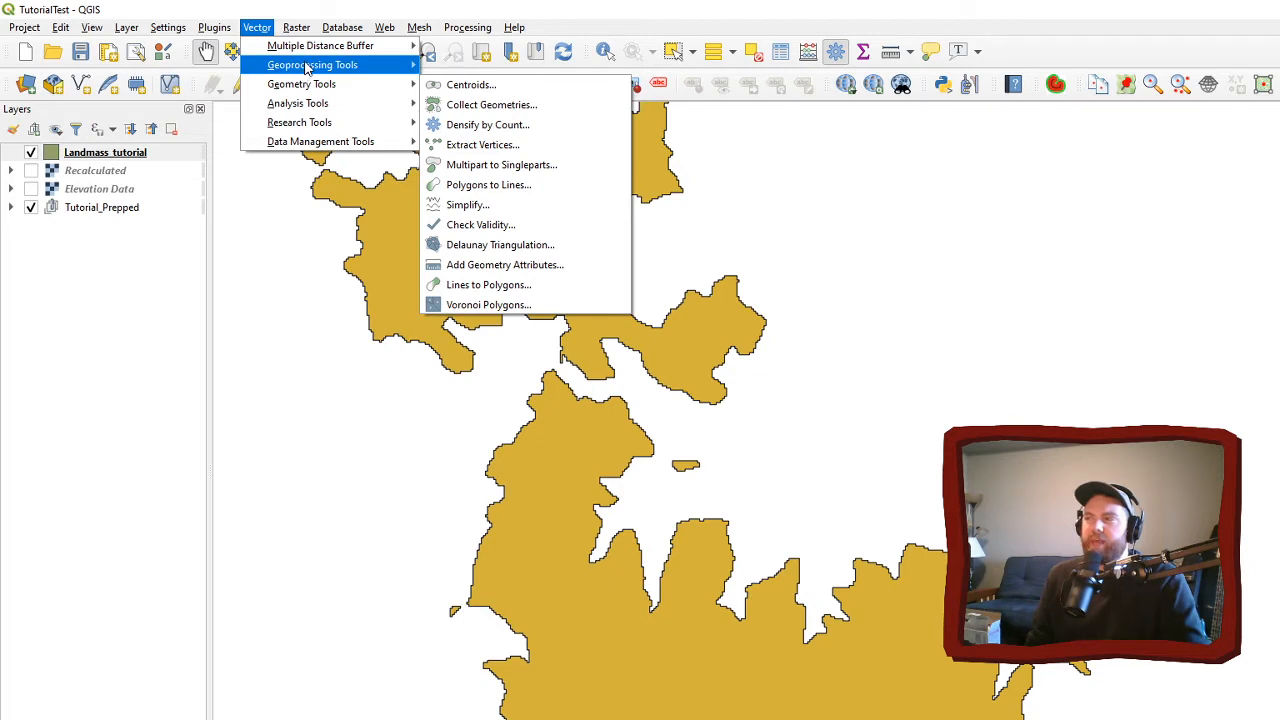
pyautogui.moveTo(305, 104)
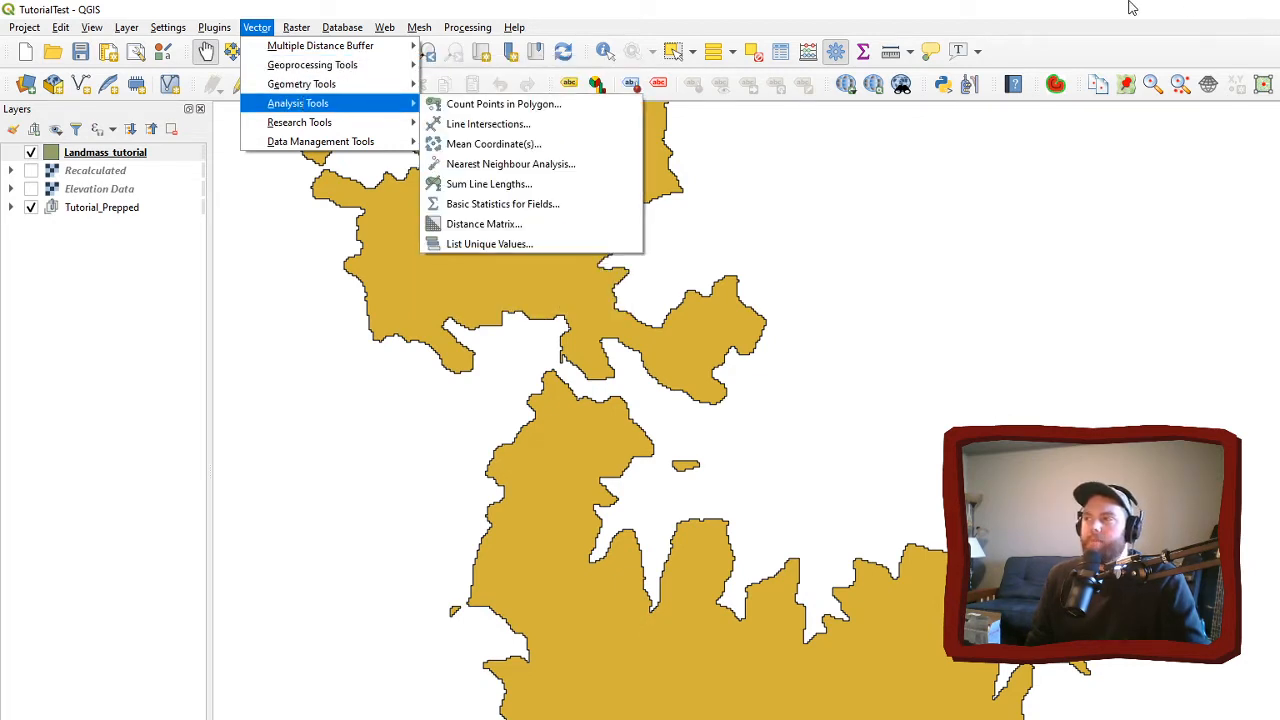
pyautogui.click(1072, 22)
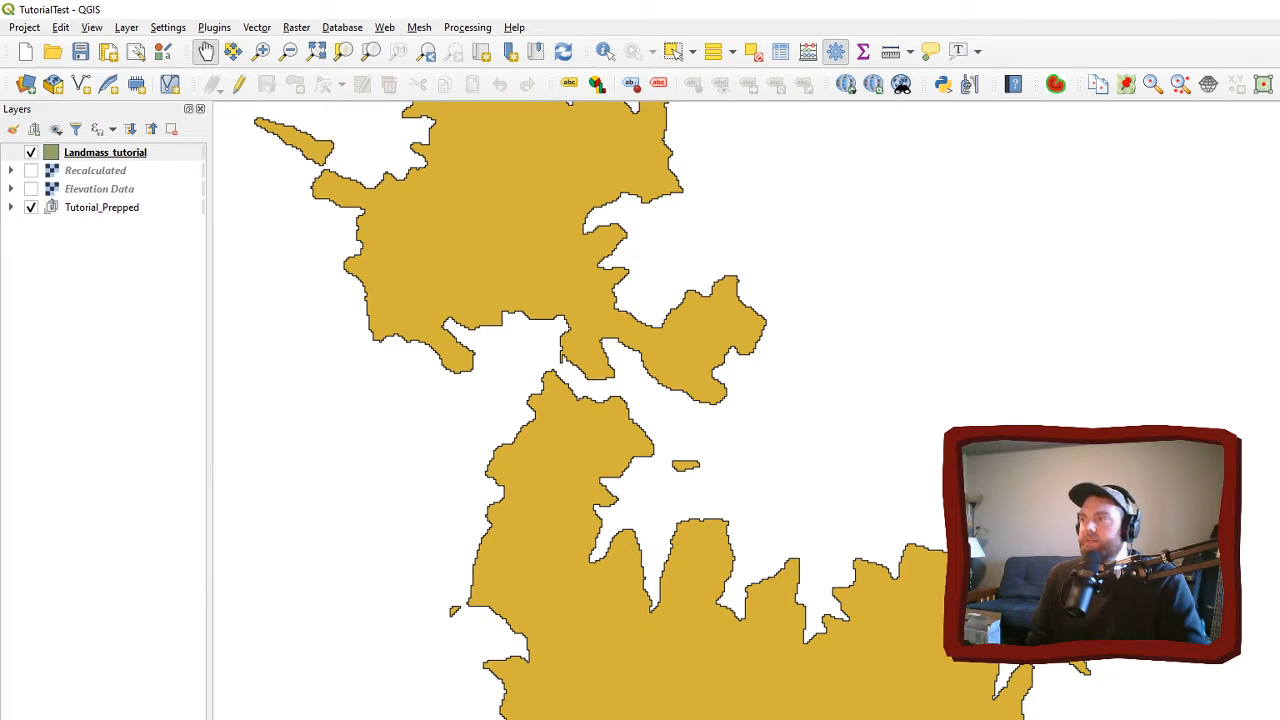
pyautogui.hotkey('ctrl', 'alt', 't')
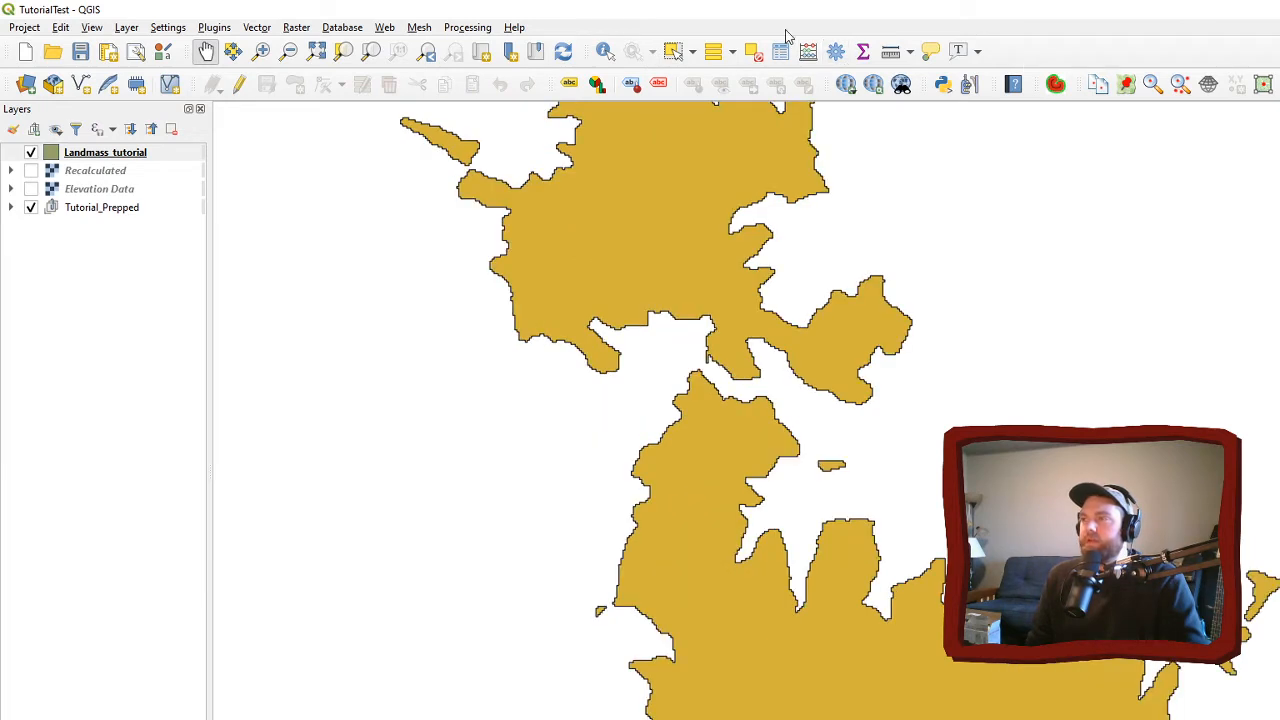
pyautogui.click(463, 28)
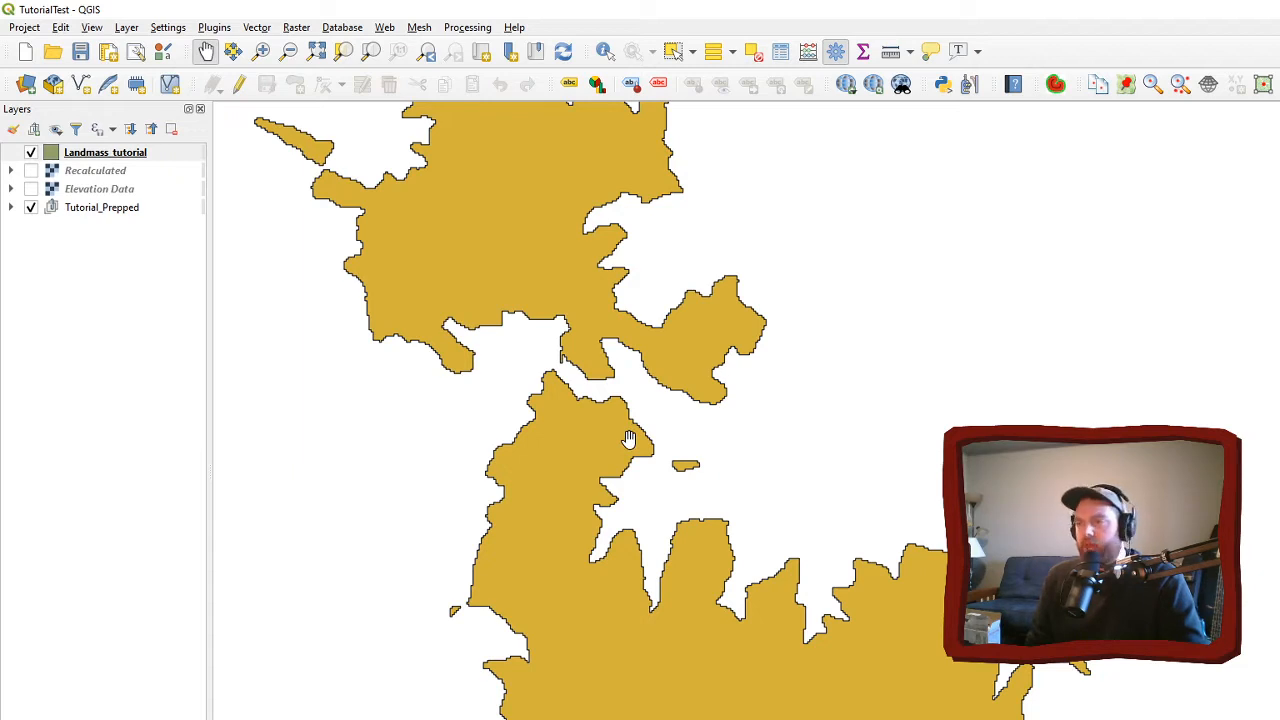
# - Set the project's background color to a light blue in the general project properties and apply it
pyautogui.click(35, 28)
pyautogui.click(77, 241)
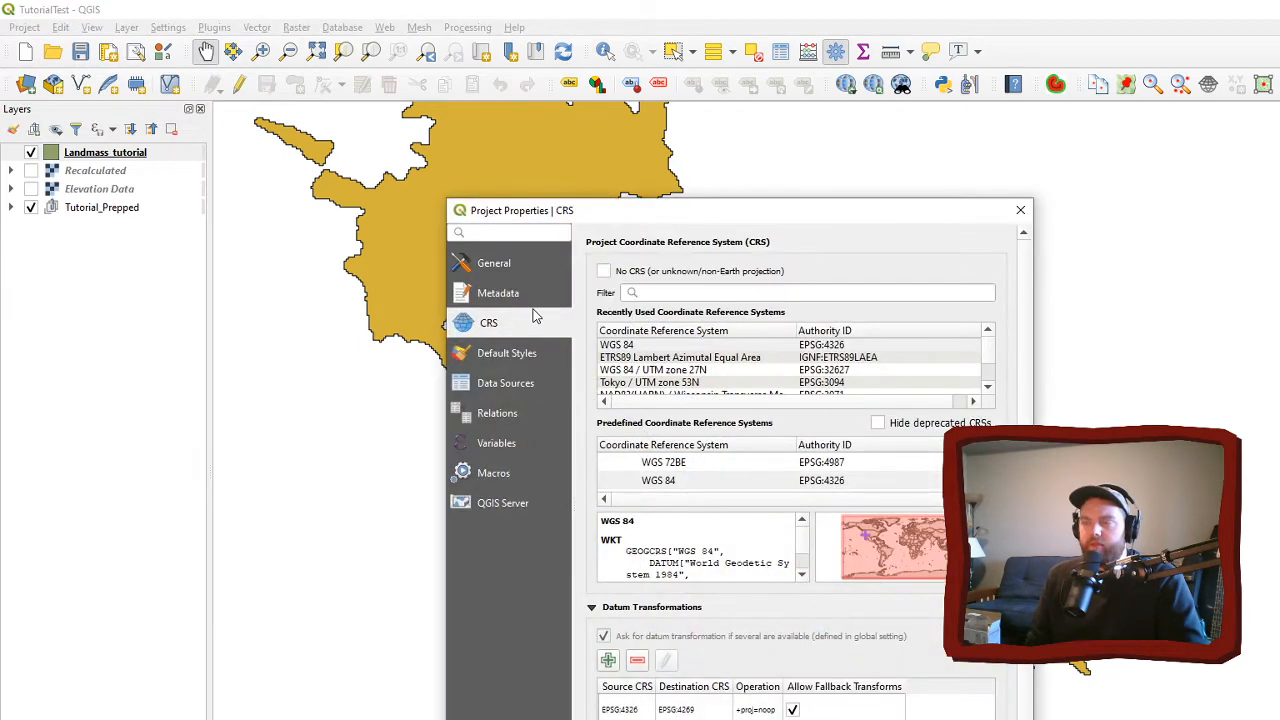
pyautogui.click(496, 264)
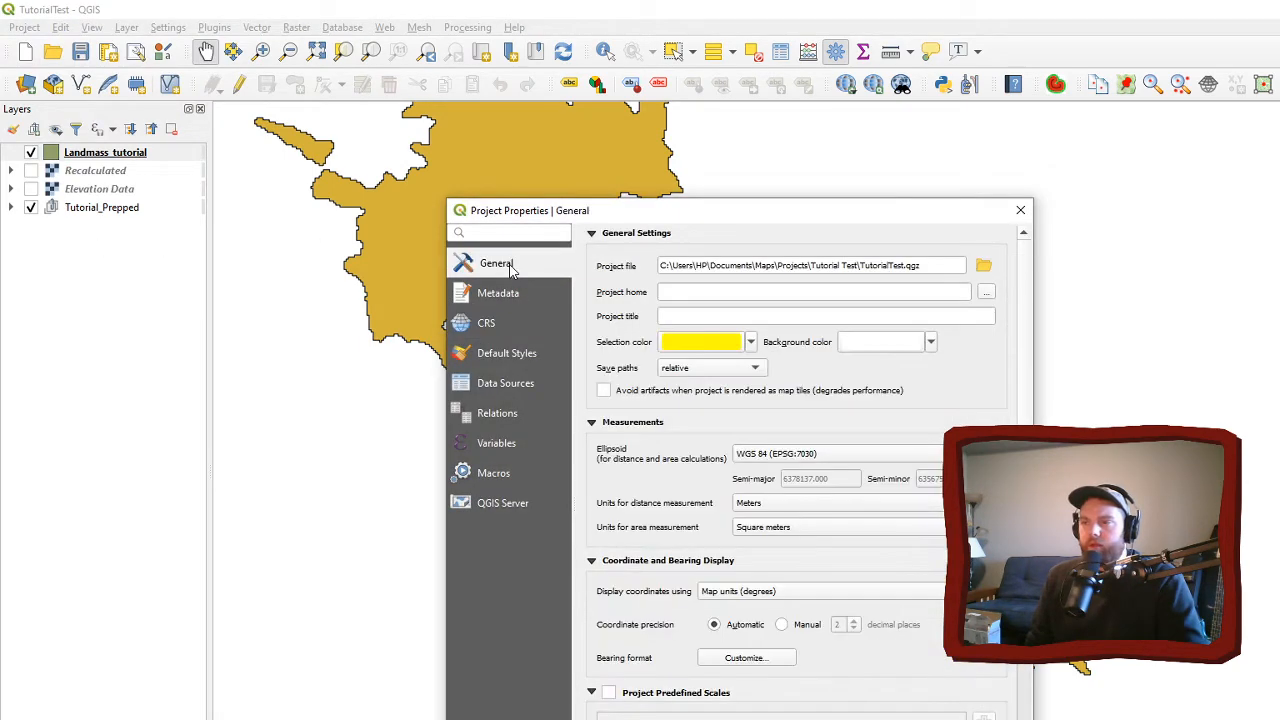
pyautogui.click(931, 343)
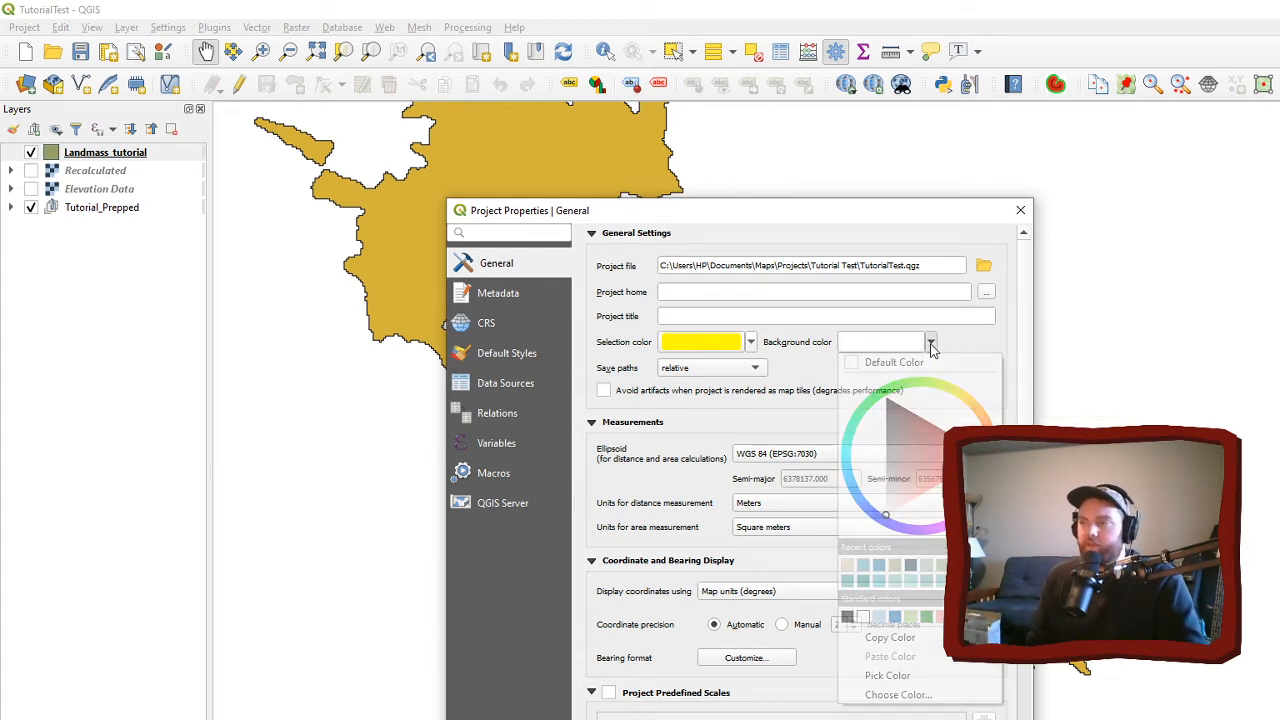
pyautogui.click(848, 471)
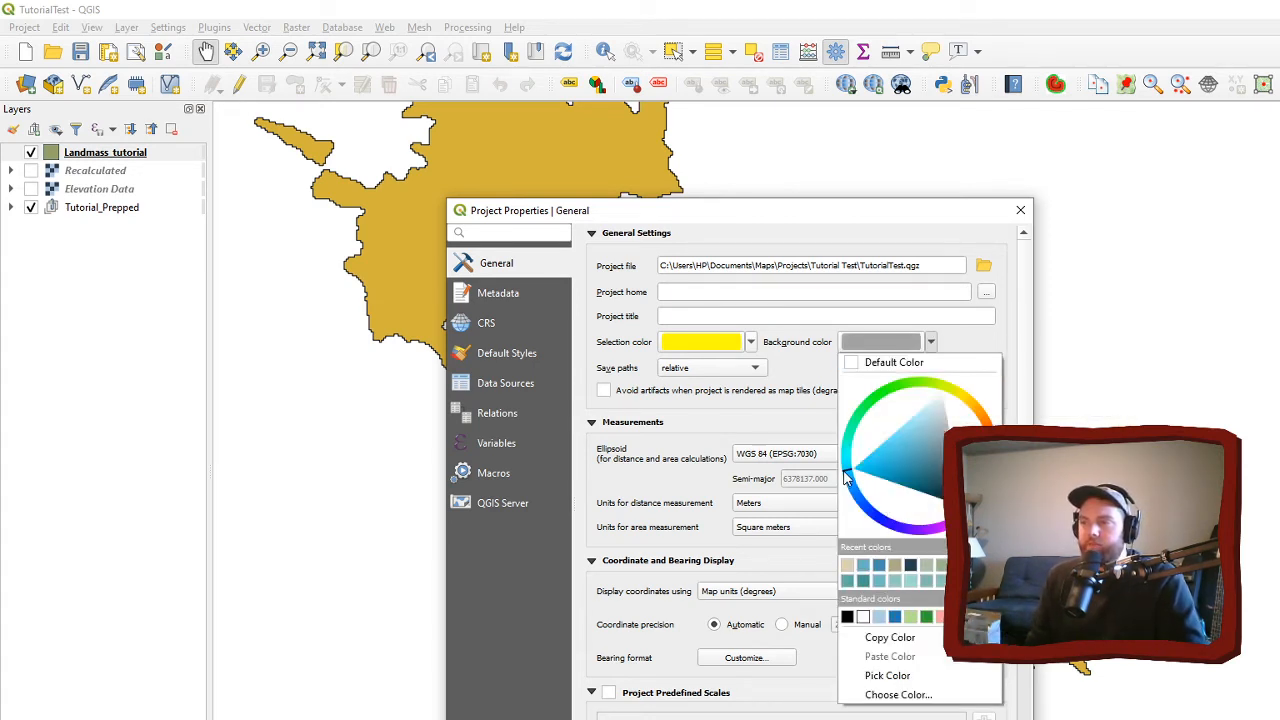
pyautogui.moveTo(929, 446); pyautogui.dragTo(913, 424)
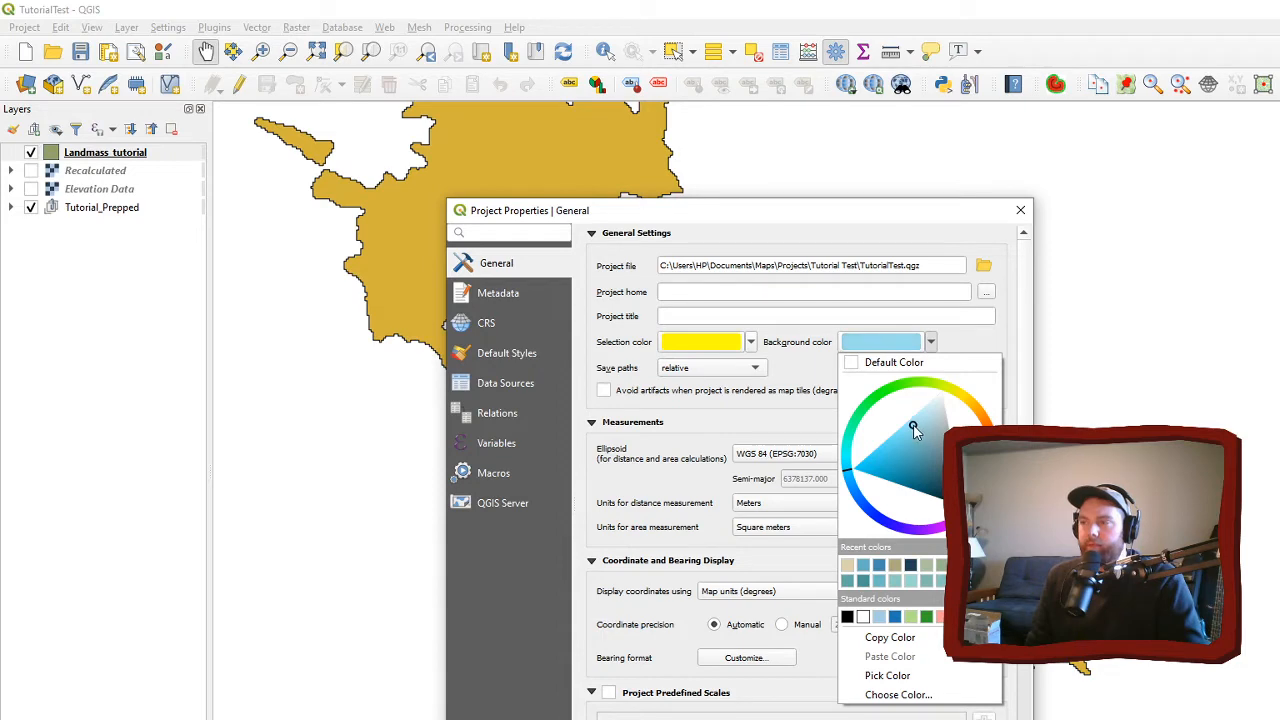
pyautogui.click(926, 718)
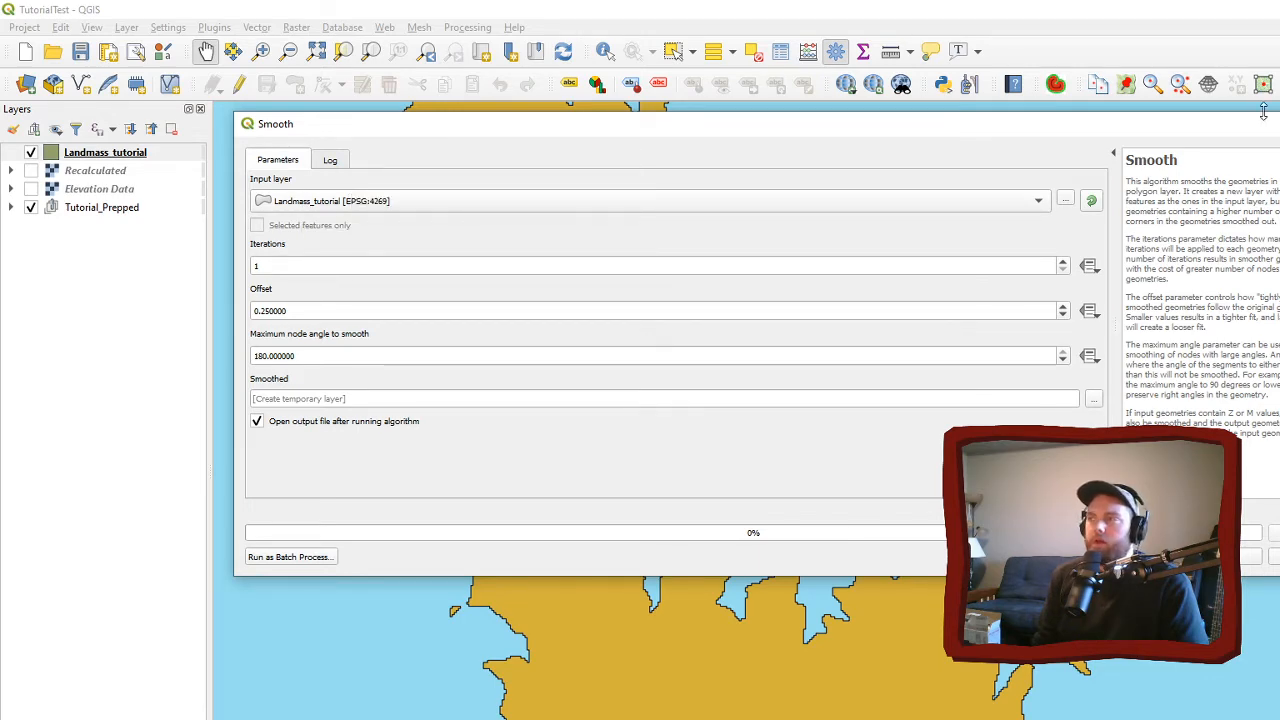
pyautogui.moveTo(1087, 129); pyautogui.dragTo(1030, 285)
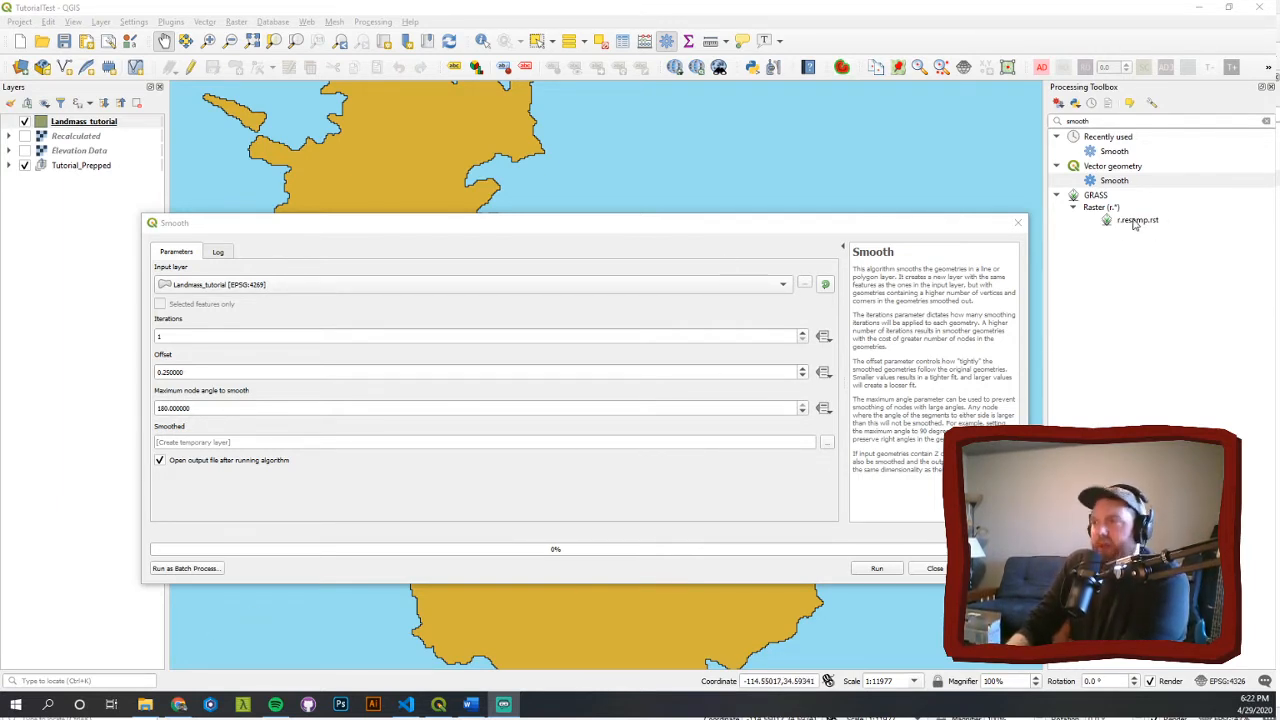
pyautogui.click(932, 568)
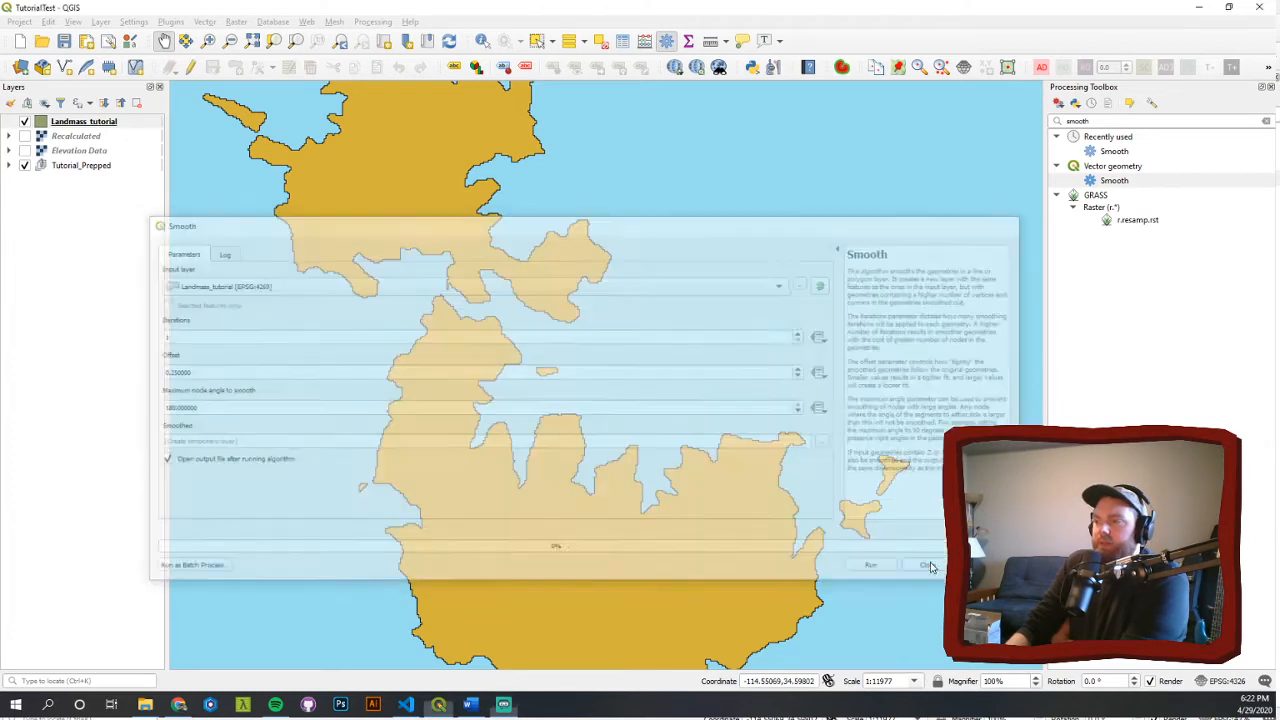
pyautogui.click(1270, 87)
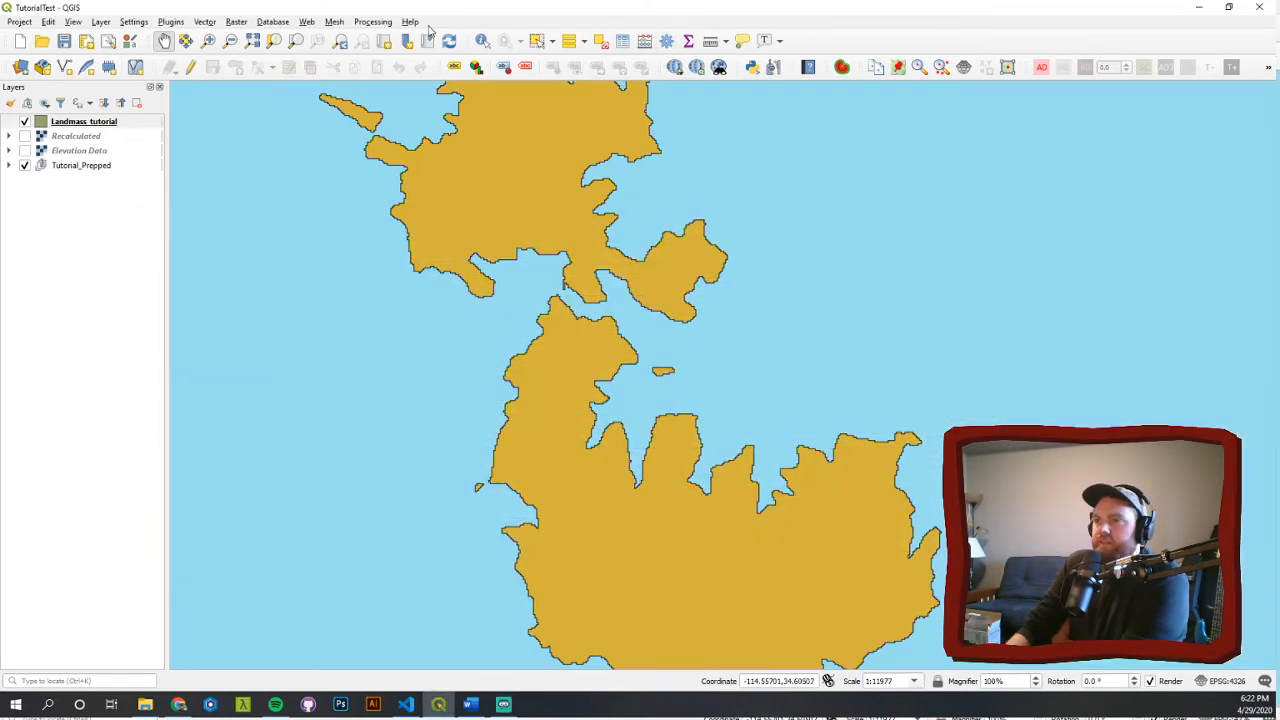
# - Show the Processing Toolbox, search it for "smooth" and open the Smooth vector geometry algorithm
pyautogui.click(371, 22)
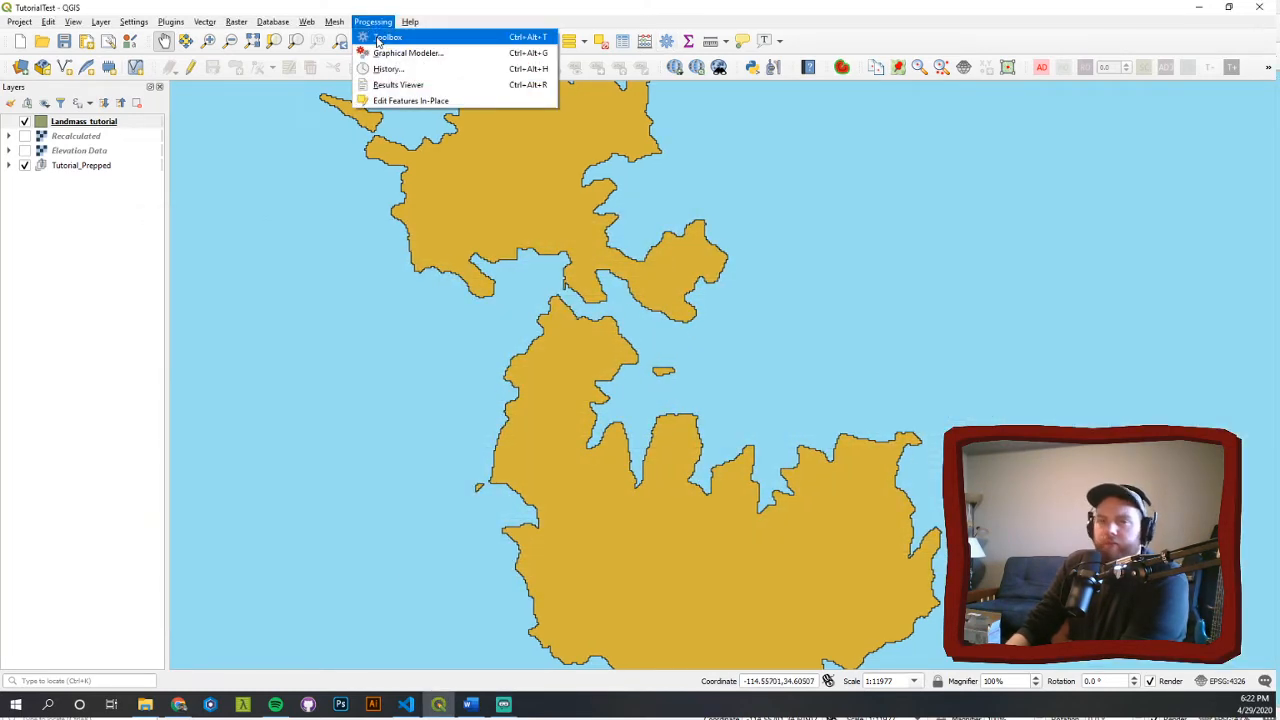
pyautogui.click(386, 37)
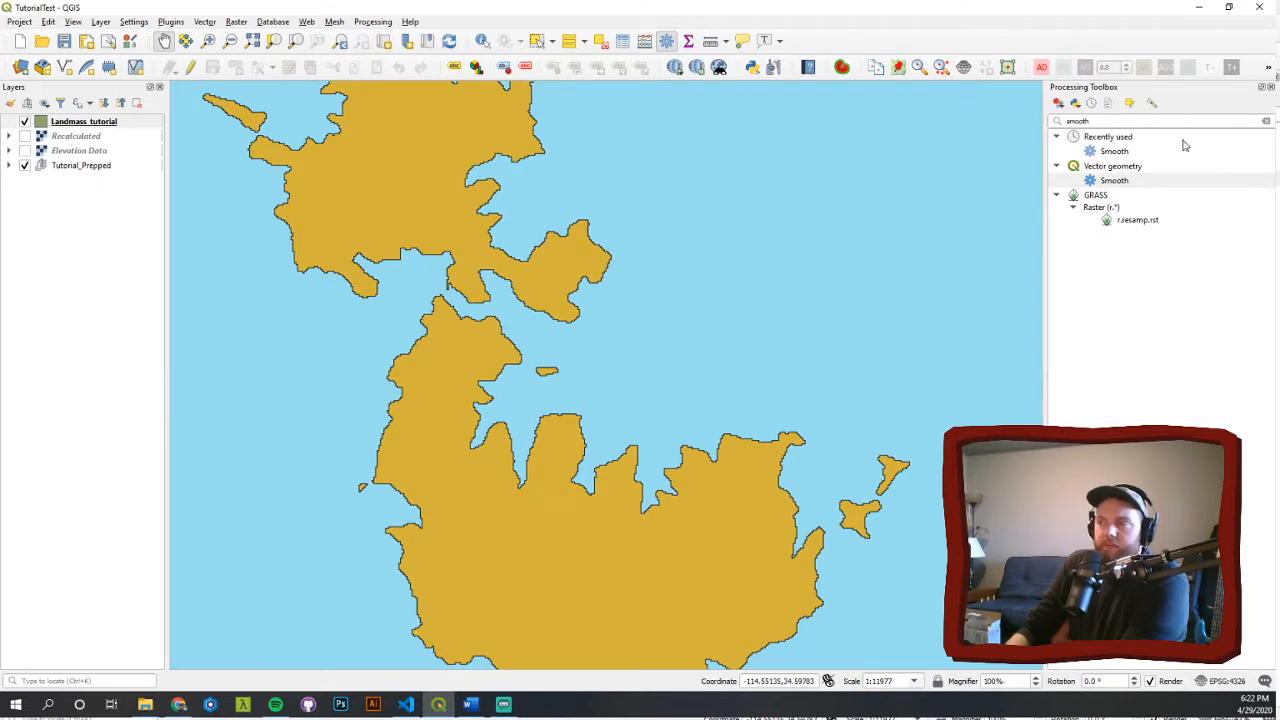
pyautogui.moveTo(1188, 125); pyautogui.dragTo(1057, 130)
pyautogui.press('BackSpace')
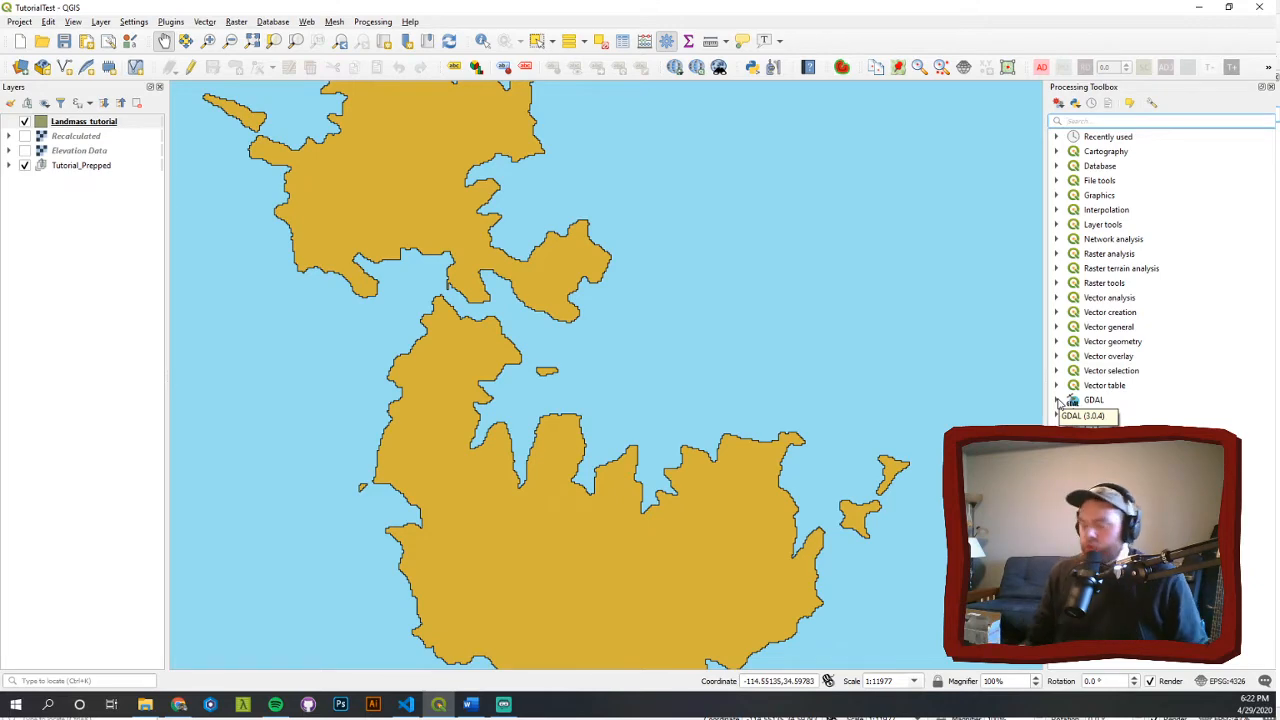
pyautogui.write('smooth')
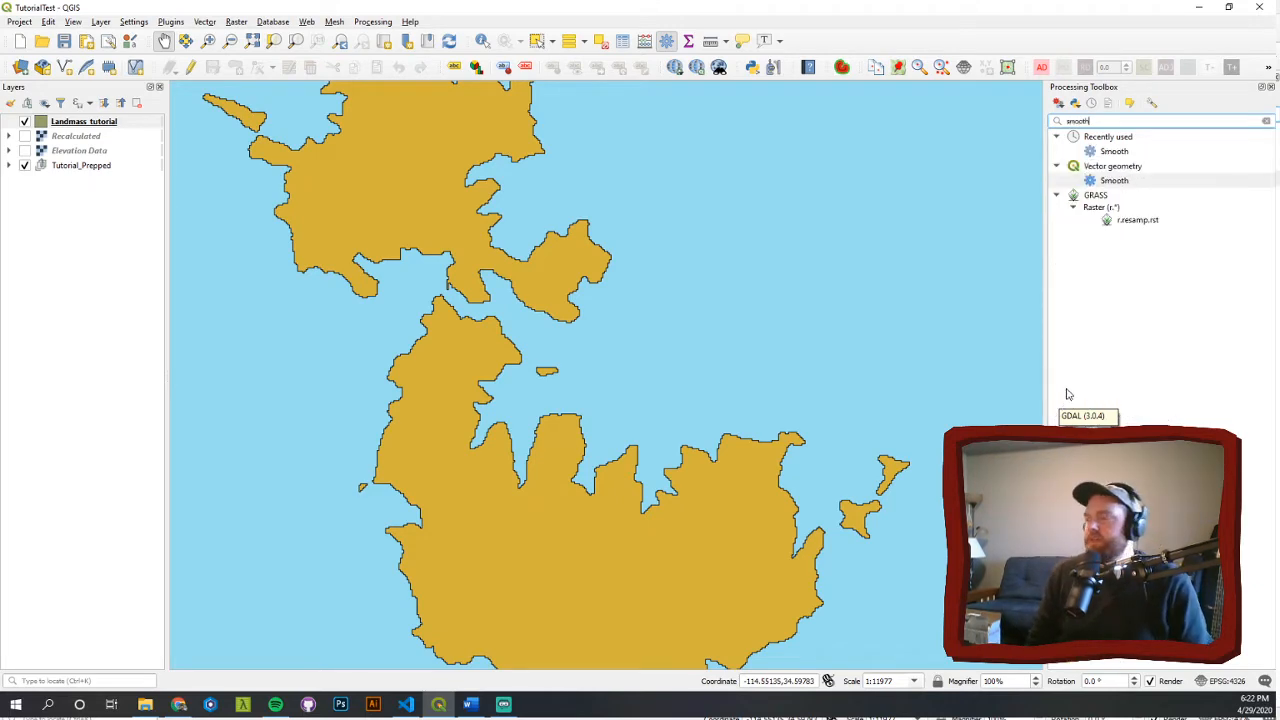
pyautogui.doubleClick(1118, 182)
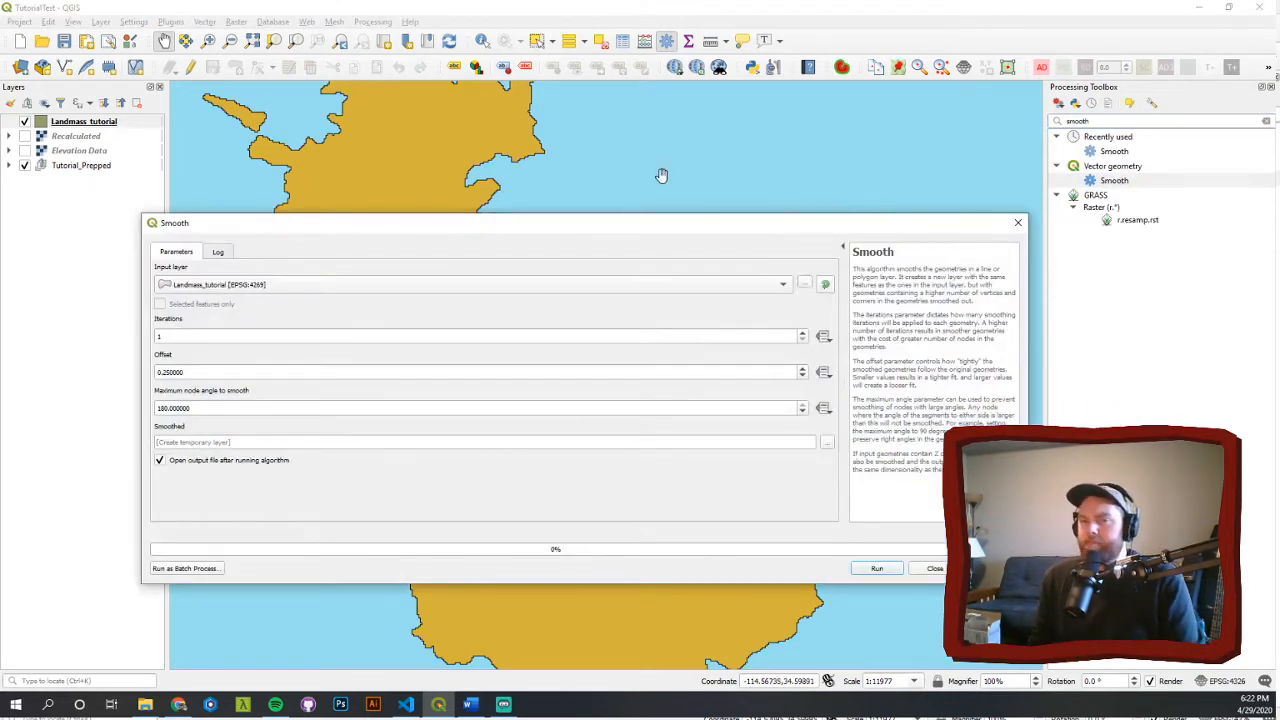
pyautogui.moveTo(539, 226); pyautogui.dragTo(560, 149)
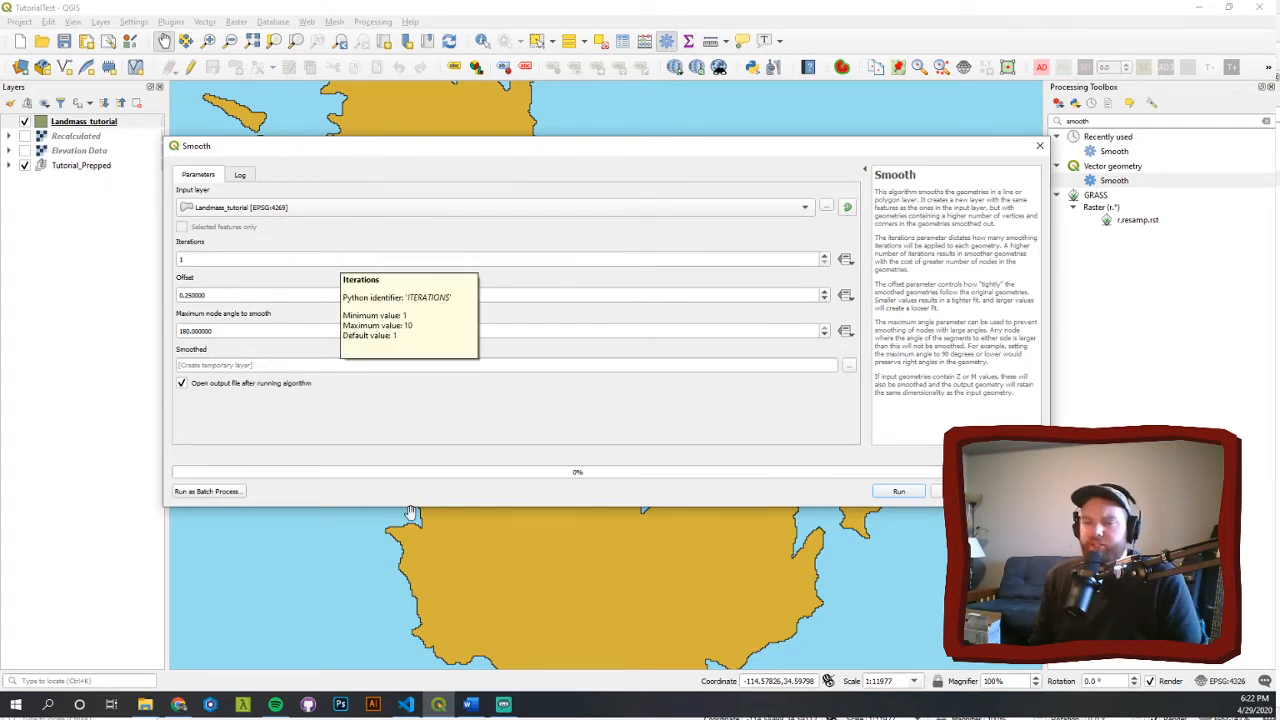
pyautogui.click(470, 704)
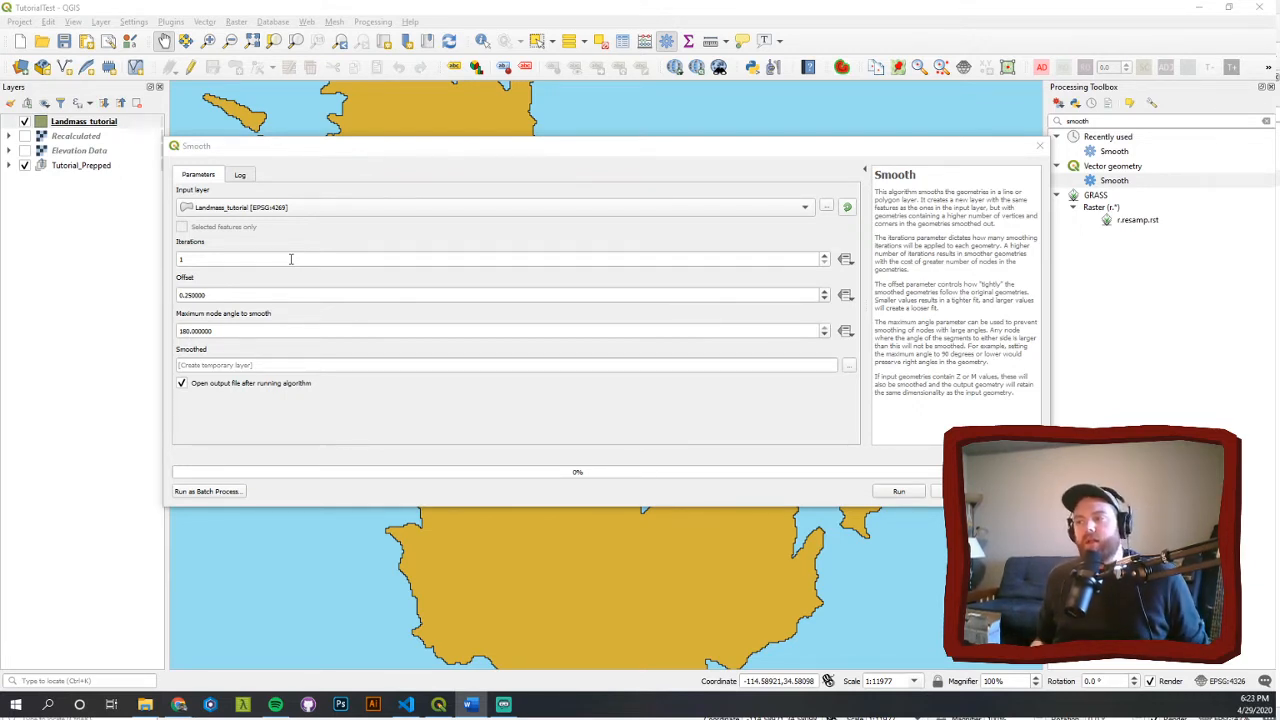
pyautogui.click(1039, 145)
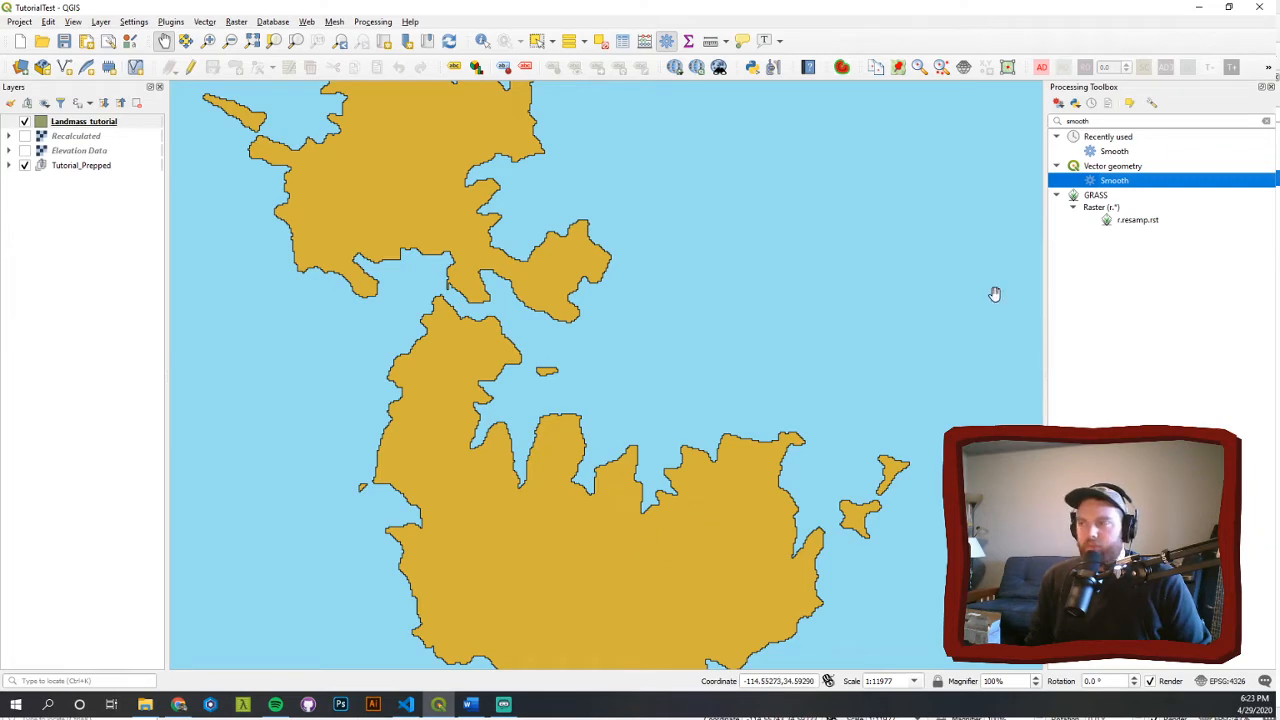
# - Open the Smooth algorithm for Landmass_tutorial and set the iterations to 5 and the offset to 0.5
pyautogui.doubleClick(1107, 180)
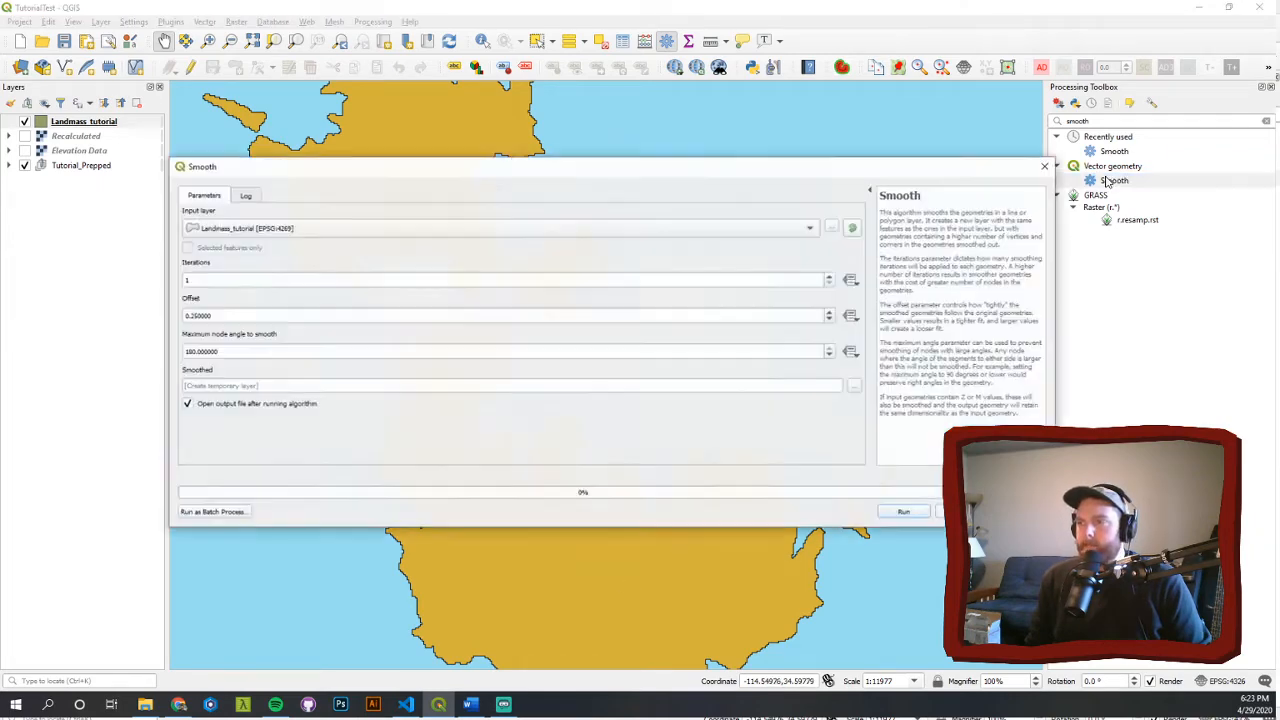
pyautogui.moveTo(743, 171); pyautogui.dragTo(787, 170)
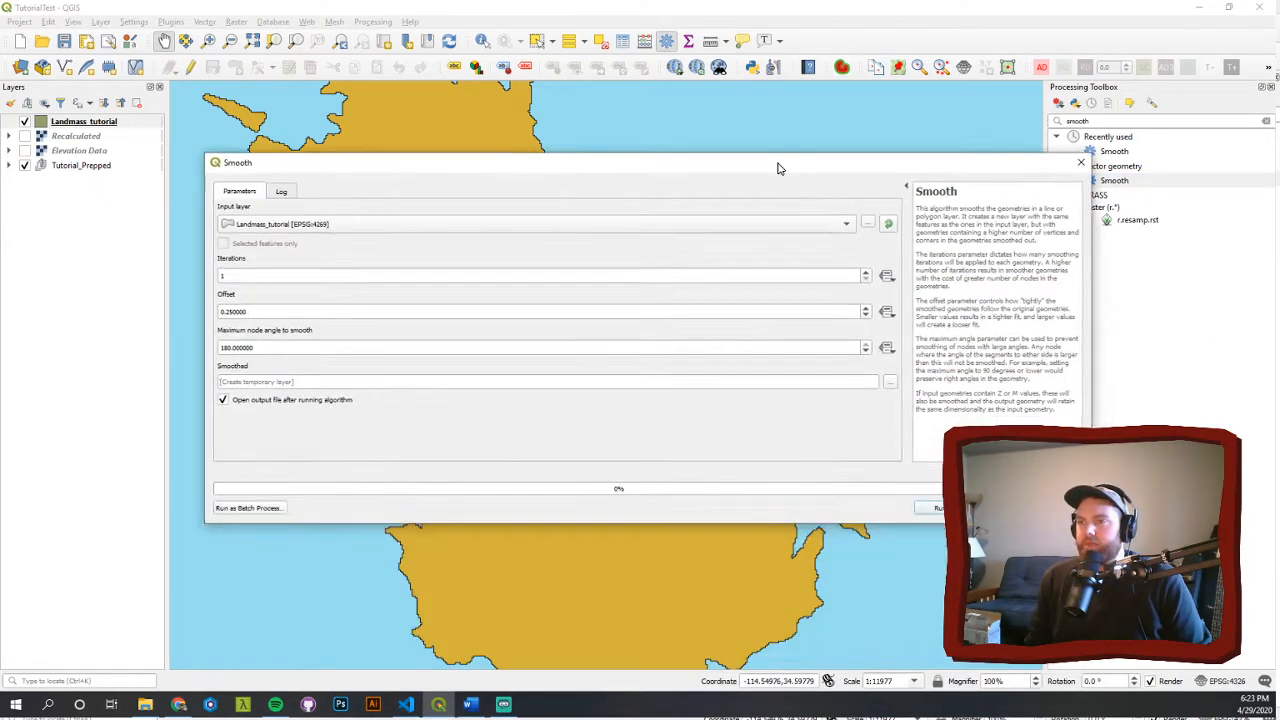
pyautogui.click(400, 279)
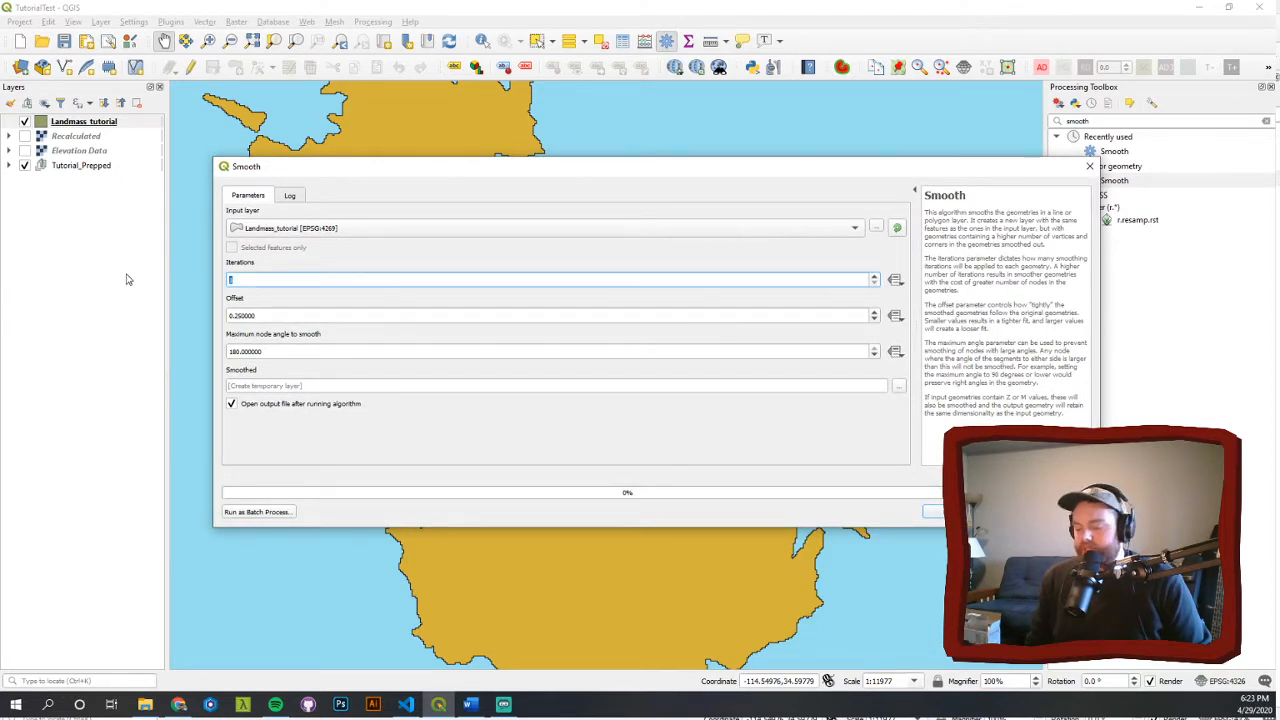
pyautogui.write('5')
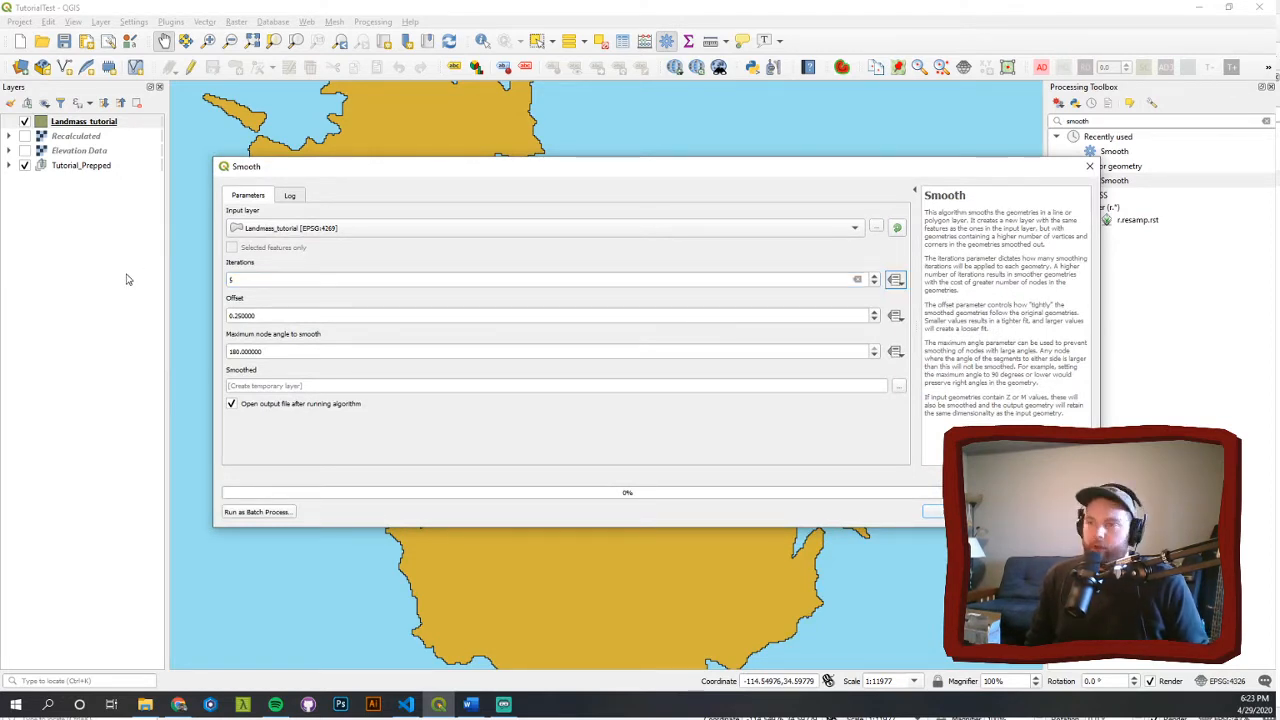
pyautogui.click(337, 316)
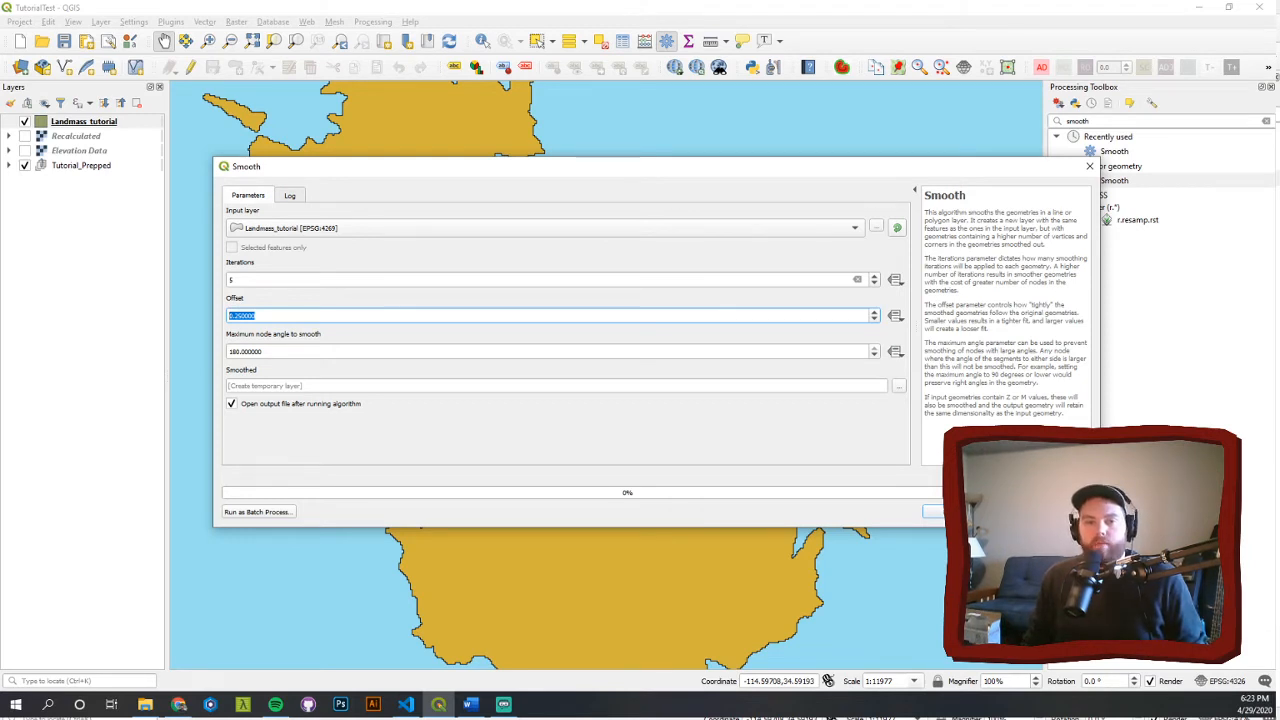
pyautogui.write('0.5')
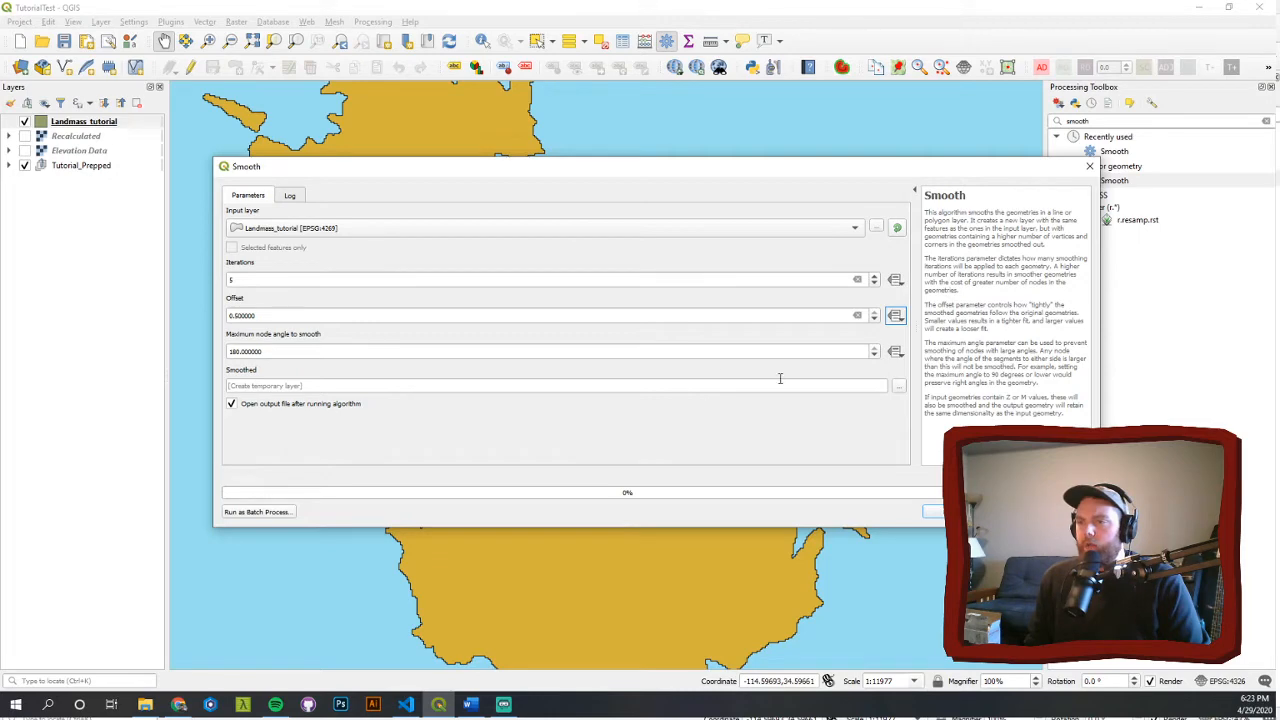
# - Set the smoothed output to Landmass_smoothed.shp in the Tutorial Test folder, run the Smooth algorithm and close its dialog
pyautogui.click(898, 386)
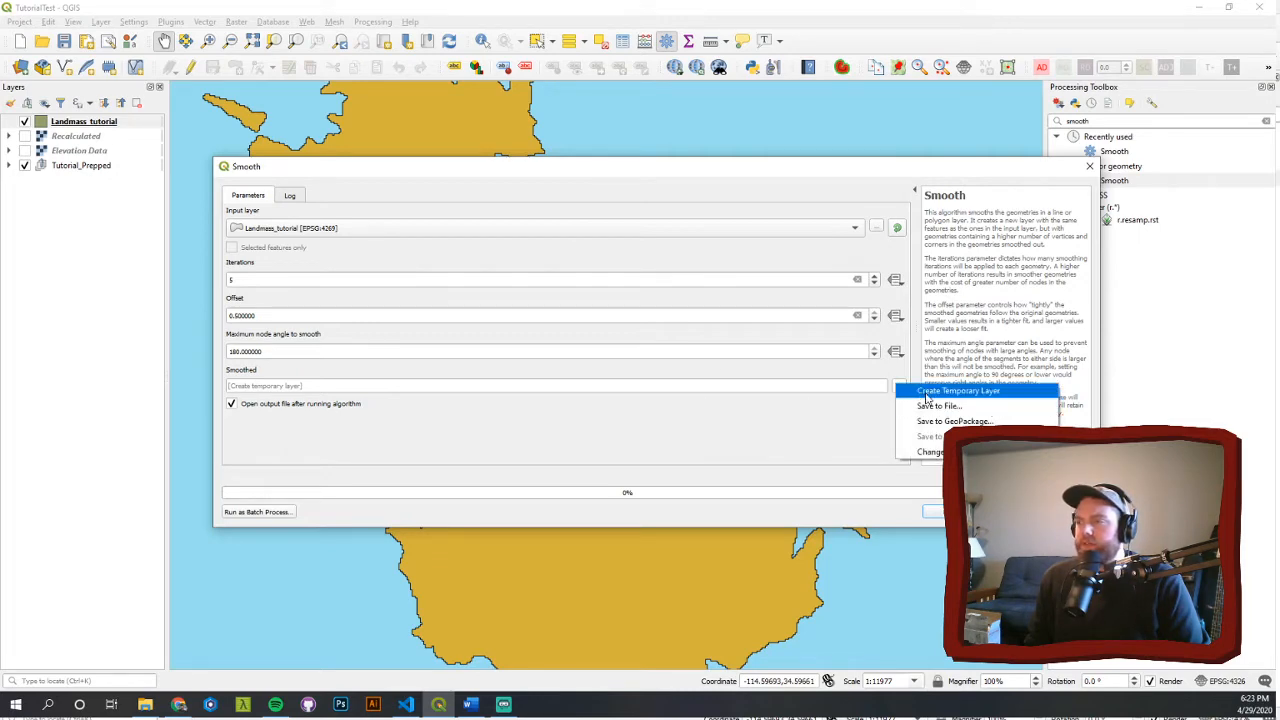
pyautogui.click(938, 405)
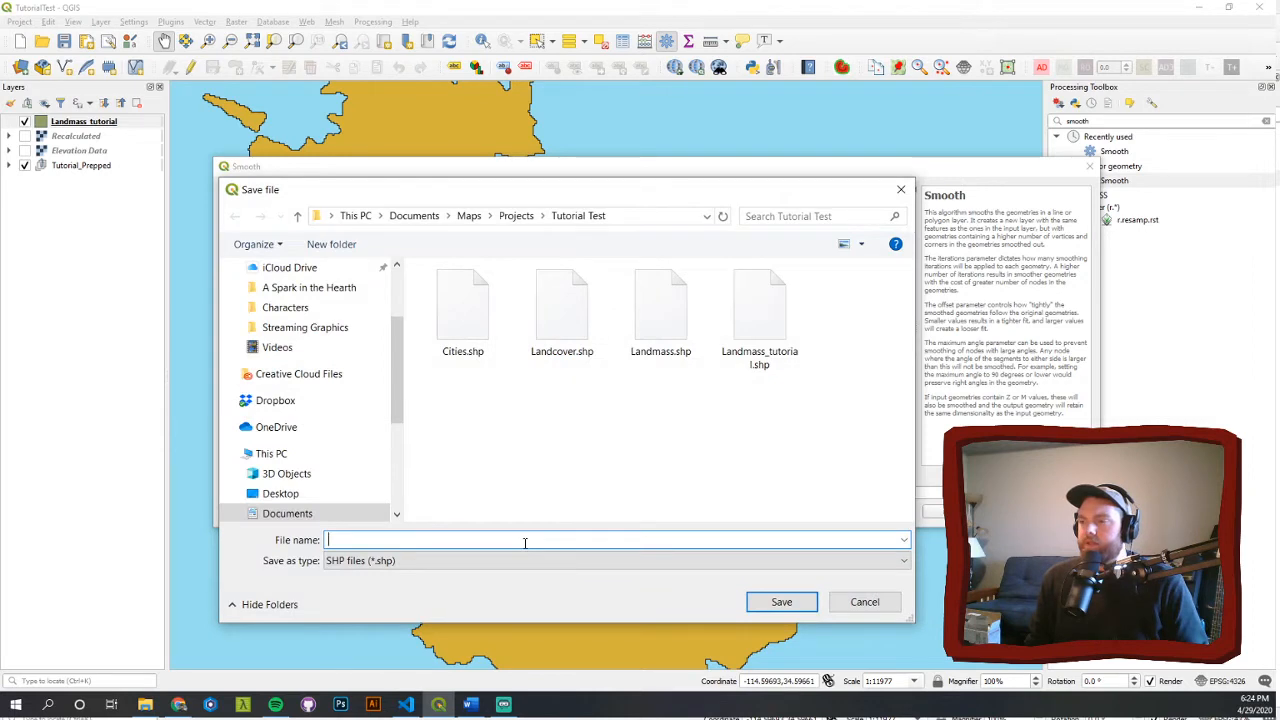
pyautogui.write('L')
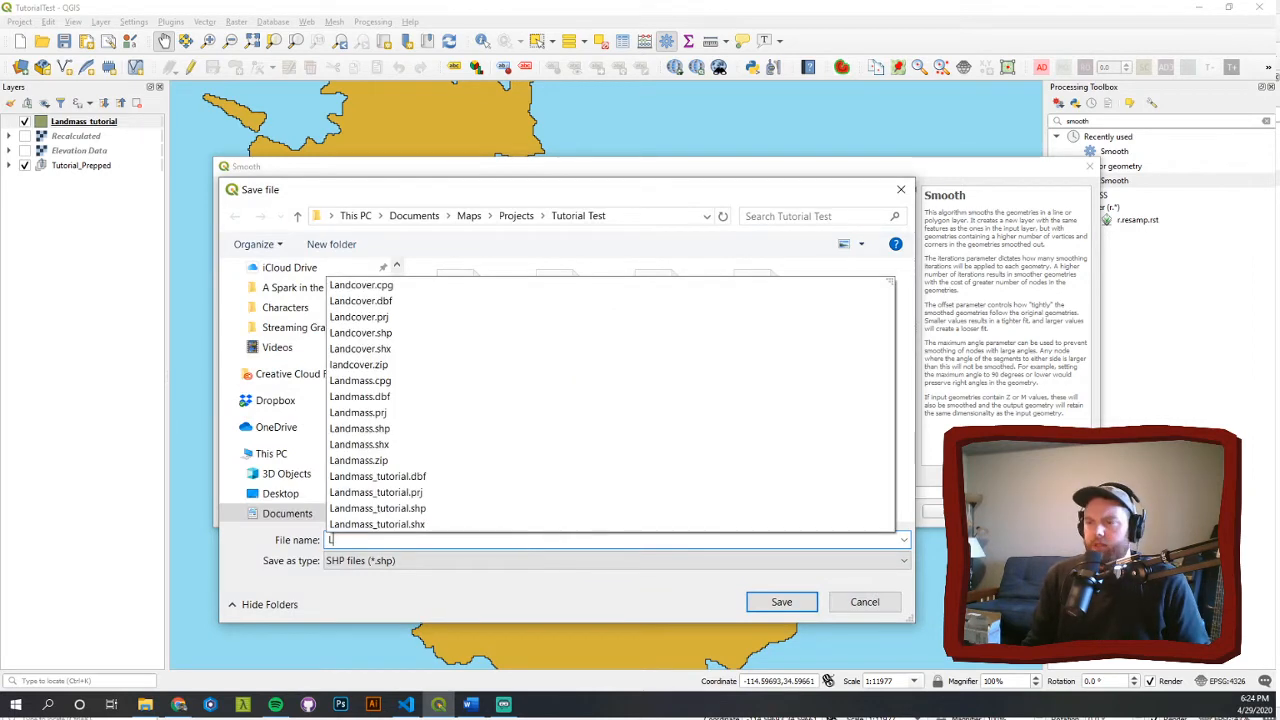
pyautogui.write('andmass_smoothed')
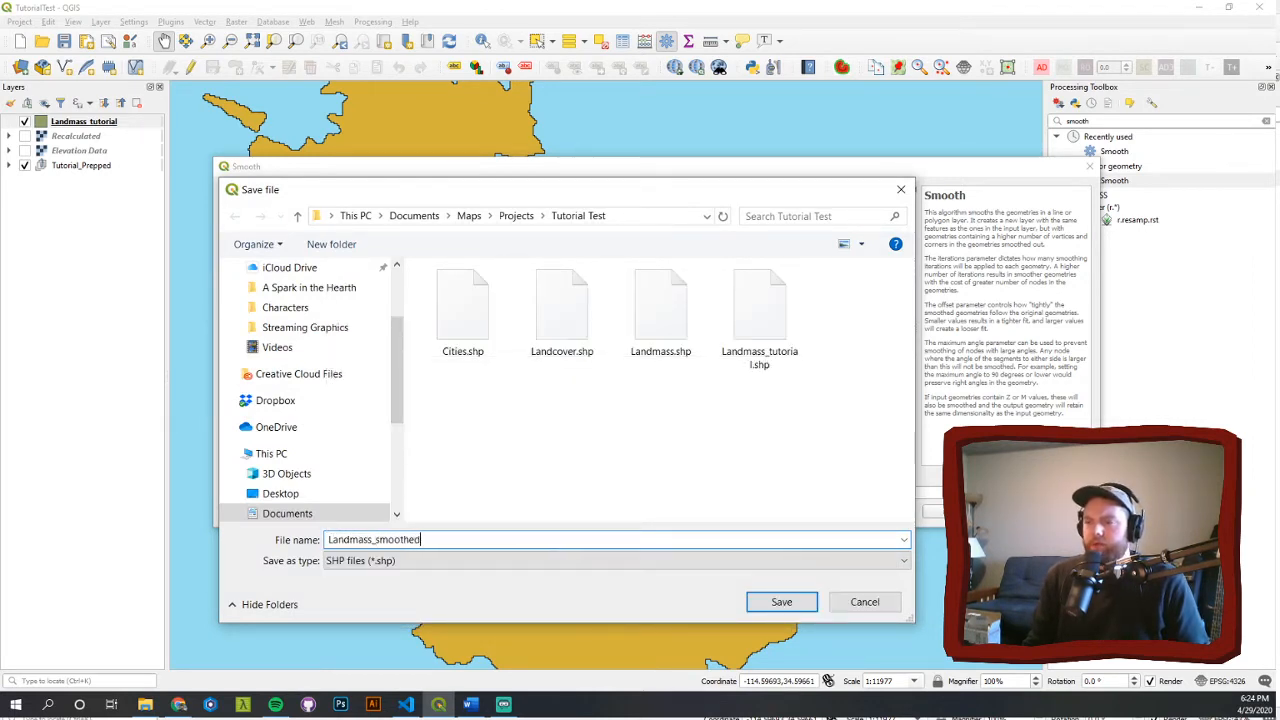
pyautogui.press('Return')
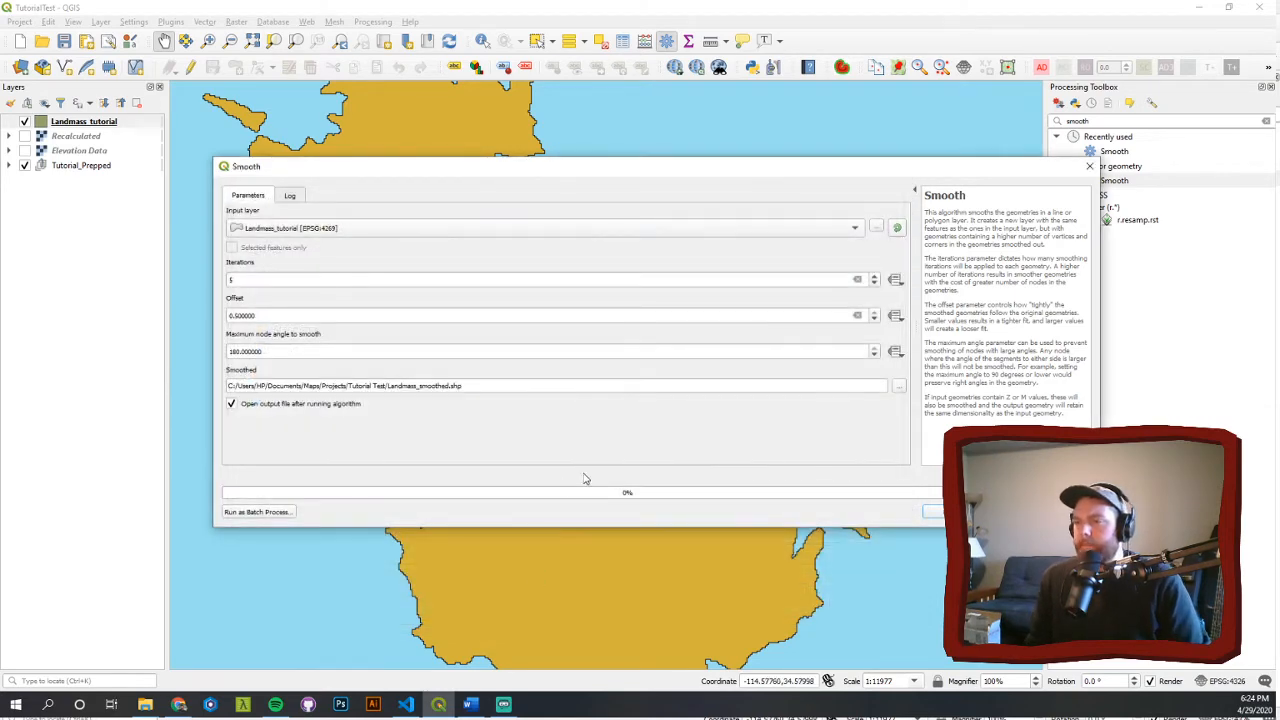
pyautogui.click(933, 511)
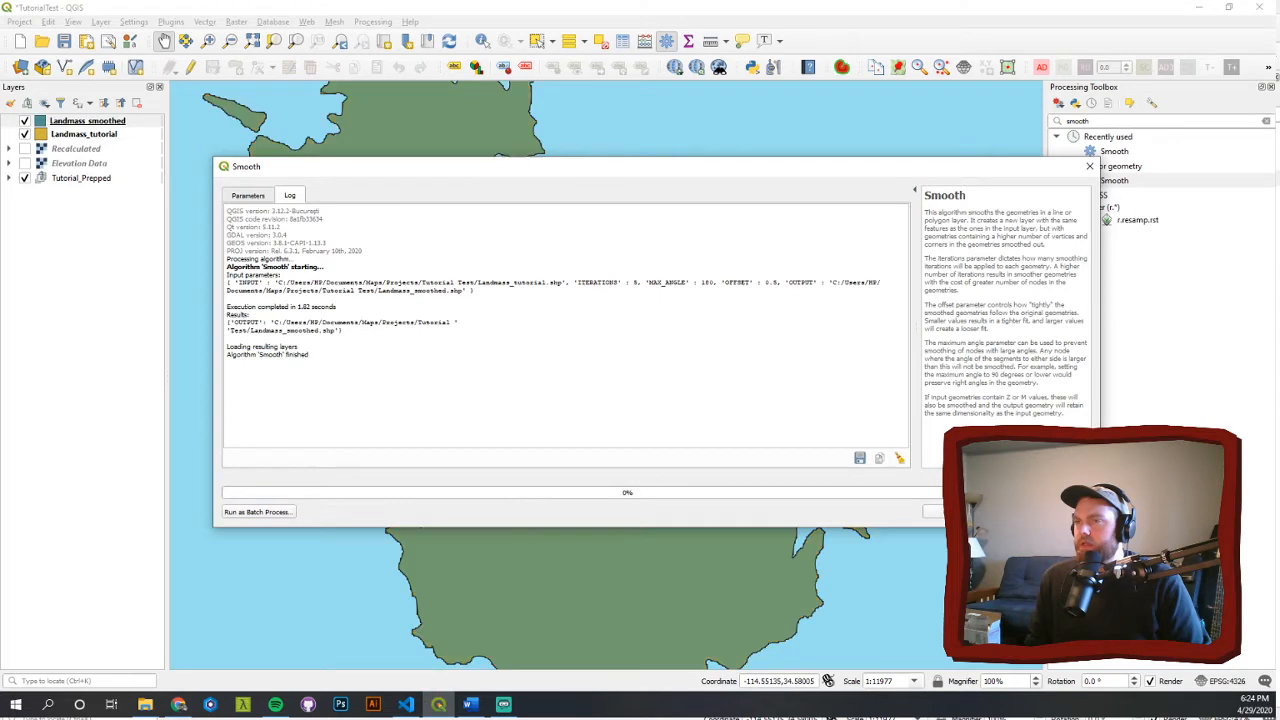
pyautogui.click(1089, 166)
# - Compare the Landmass_smoothed coastline up close with the original edges of Landmass_tutorial
pyautogui.scroll(1, 560, 162)
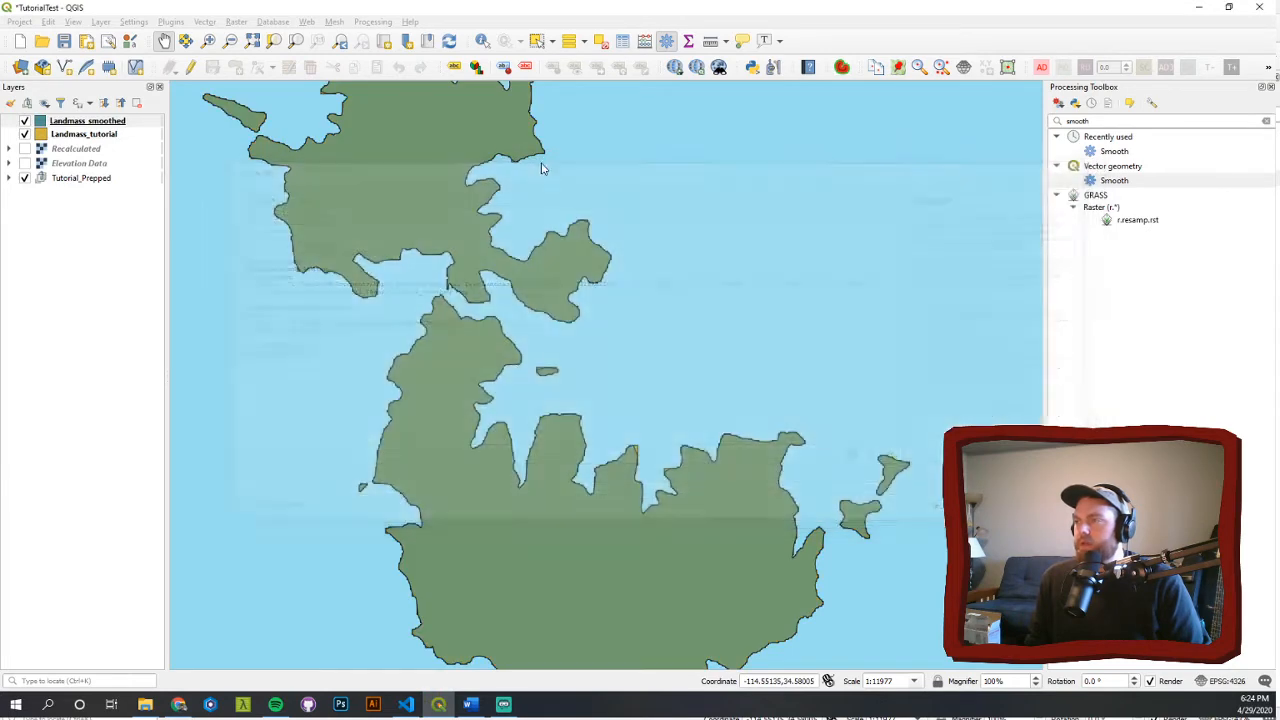
pyautogui.scroll(1, 511, 144)
pyautogui.moveTo(511, 144); pyautogui.dragTo(571, 217)
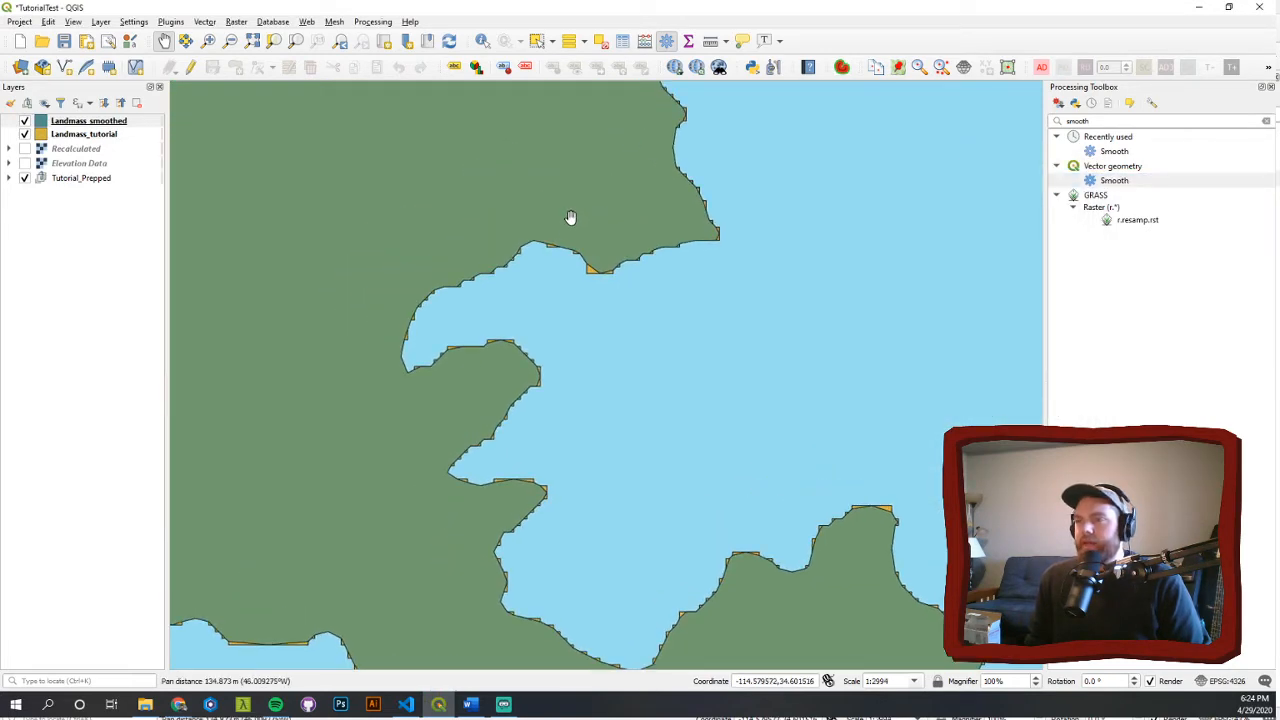
pyautogui.moveTo(494, 328); pyautogui.dragTo(500, 332)
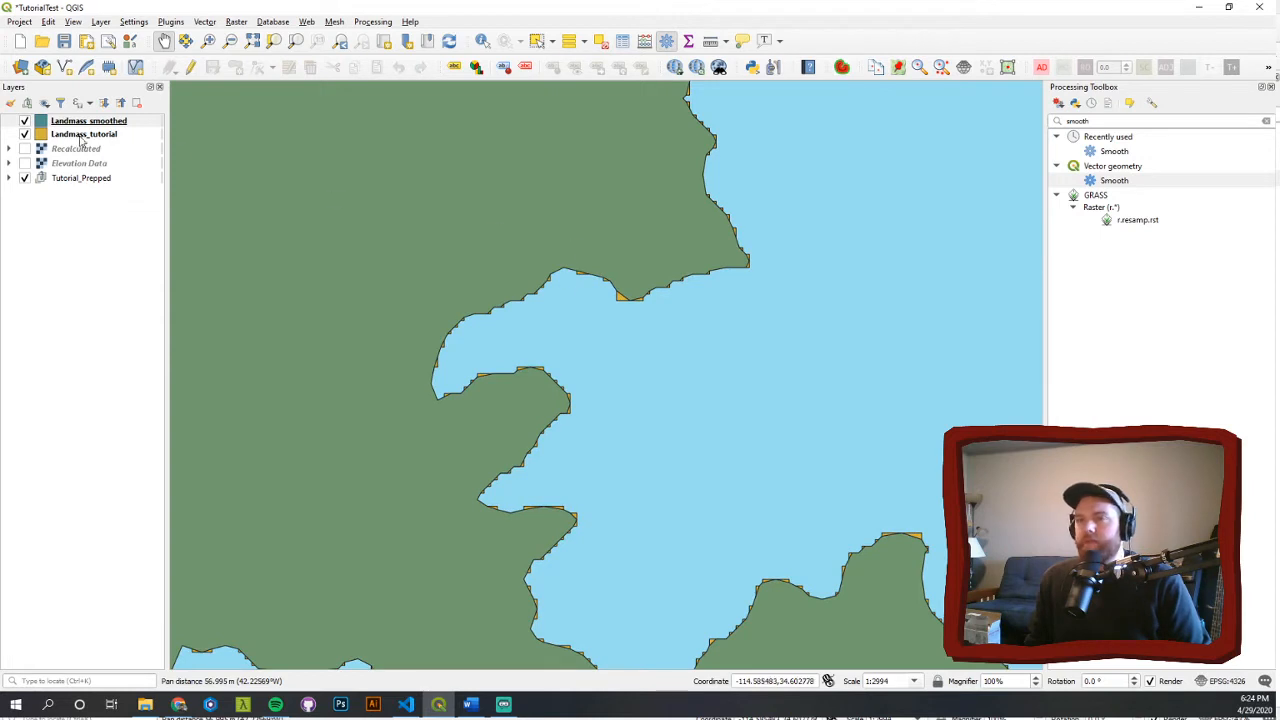
pyautogui.scroll(2, 571, 314)
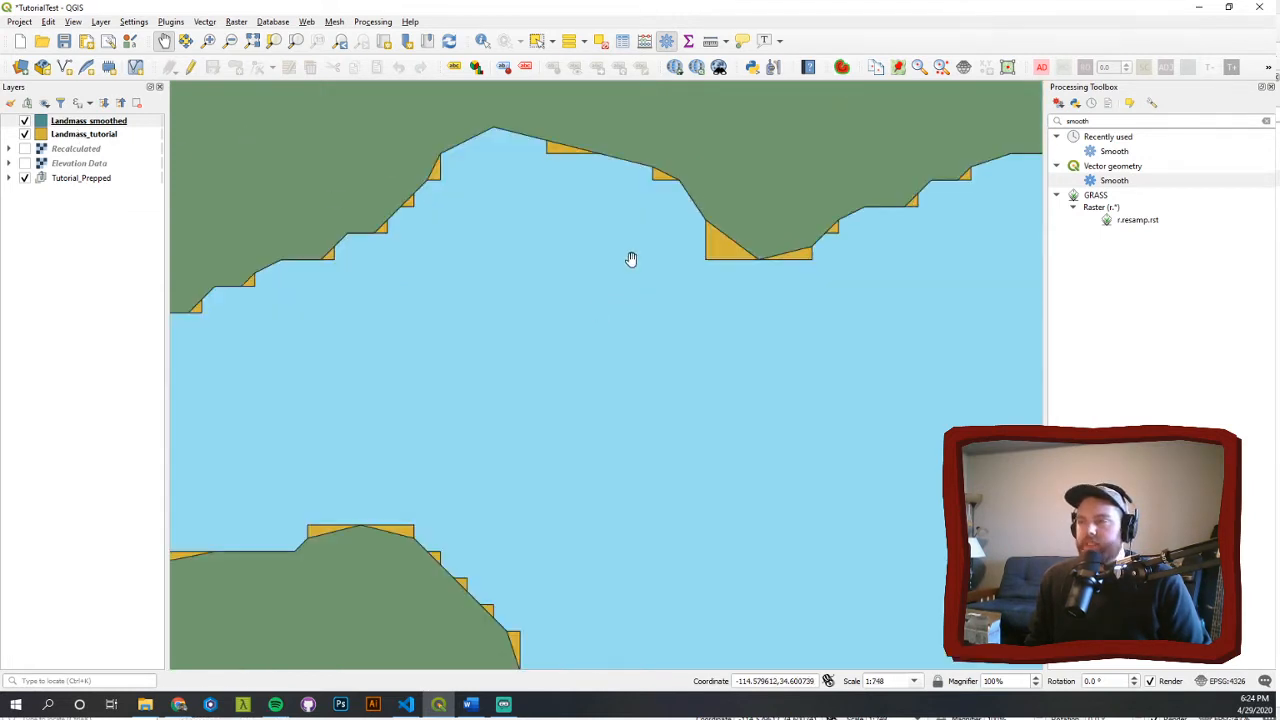
# - Examine more stretches of the Landmass_smoothed coastline against the stepped Landmass_tutorial edges, along the inlet and across the wider islands
pyautogui.moveTo(631, 257); pyautogui.dragTo(629, 303)
pyautogui.moveTo(412, 360); pyautogui.dragTo(665, 317)
pyautogui.moveTo(386, 397); pyautogui.dragTo(515, 281)
pyautogui.moveTo(585, 382); pyautogui.dragTo(511, 303)
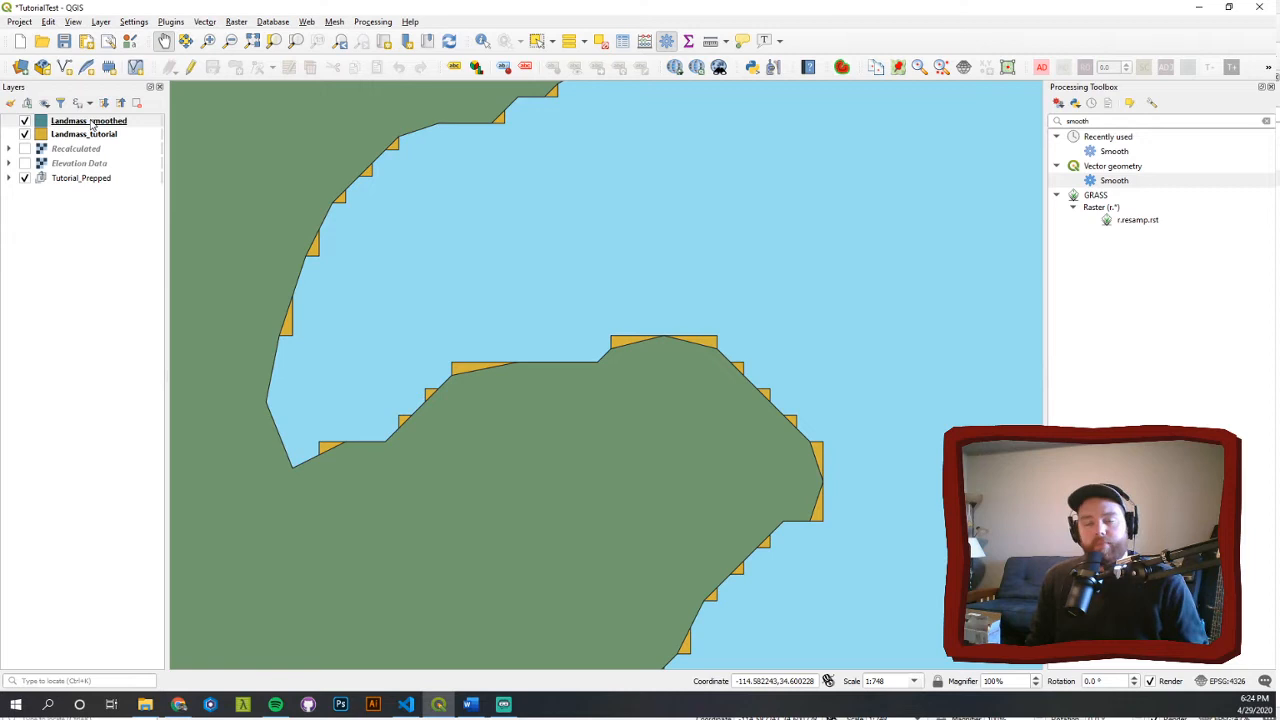
pyautogui.scroll(-5, 345, 335)
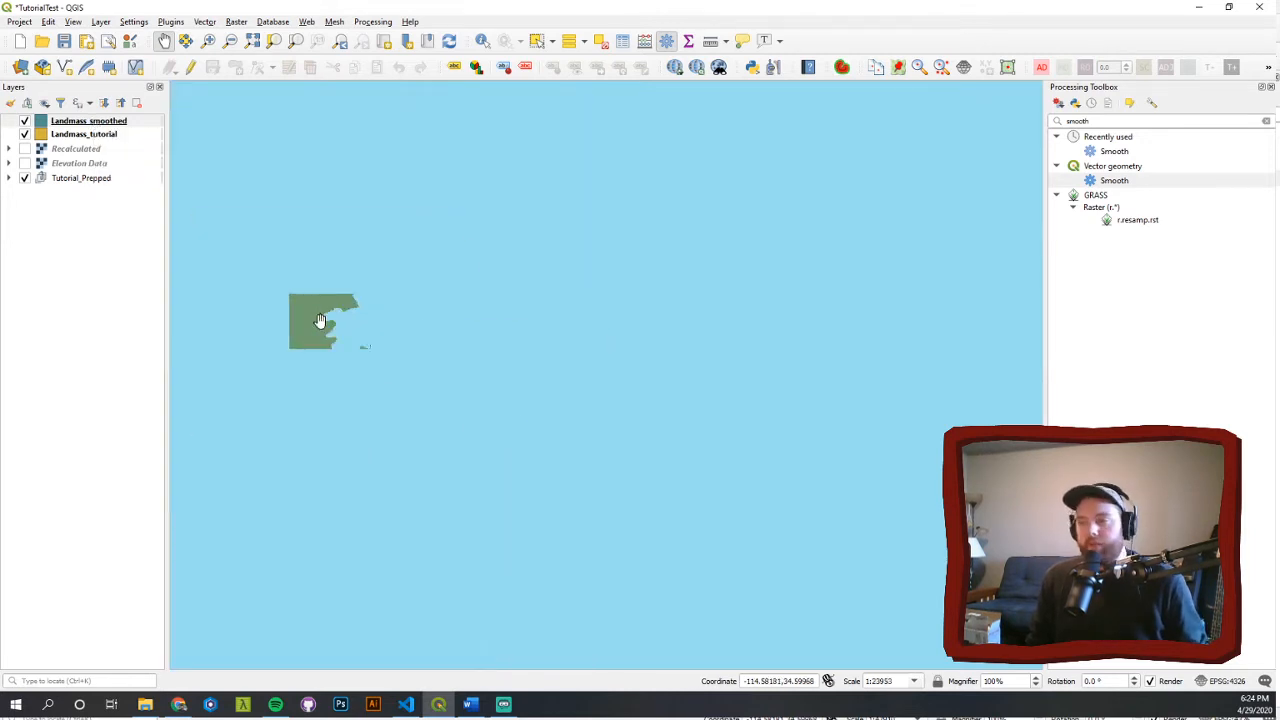
pyautogui.scroll(1, 339, 330)
pyautogui.moveTo(370, 330); pyautogui.dragTo(589, 328)
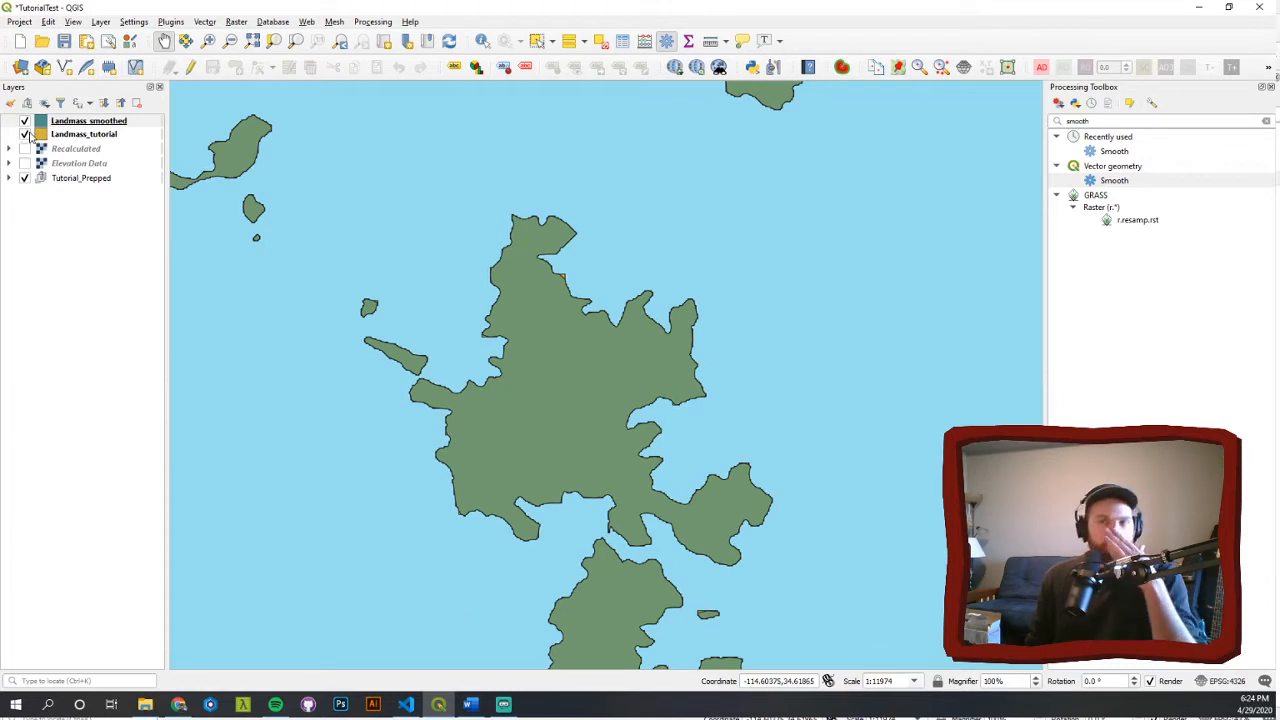
# - Hide the Landmass_tutorial layer and inspect the Landmass_smoothed coastline on its own, from close-up bays to the whole landmass
pyautogui.click(24, 134)
pyautogui.scroll(1, 579, 210)
pyautogui.moveTo(506, 266); pyautogui.dragTo(520, 294)
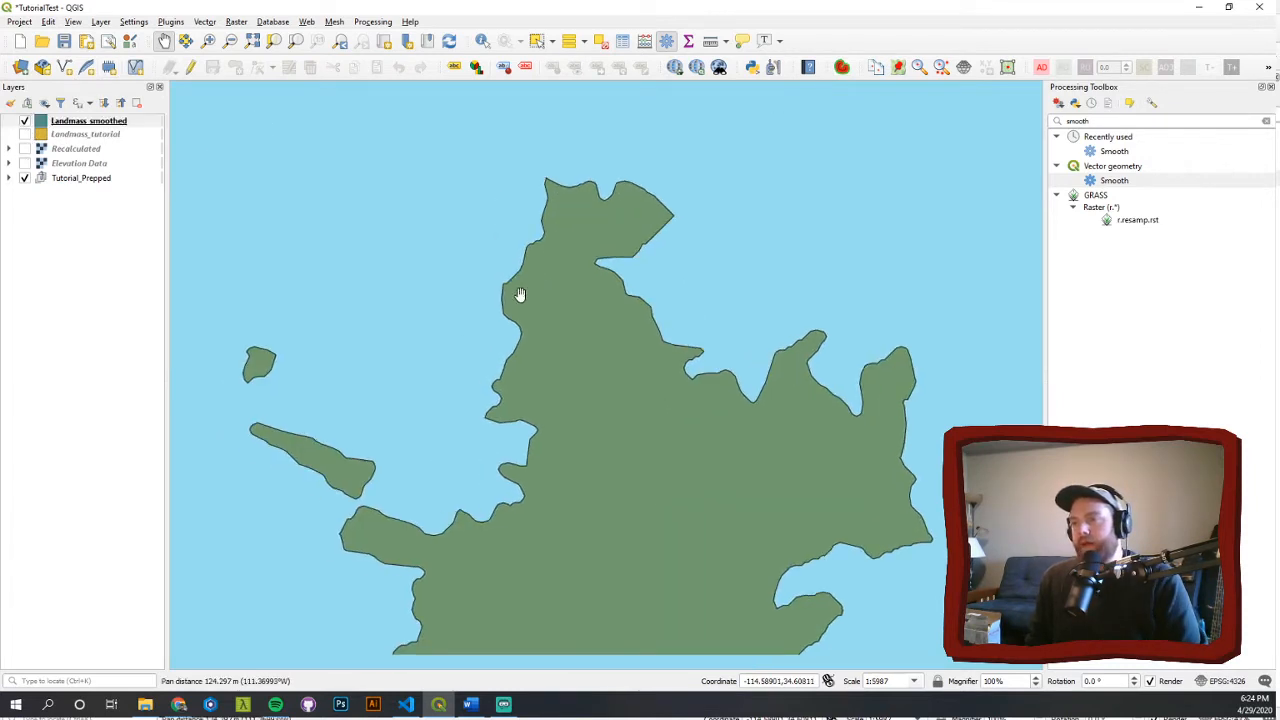
pyautogui.moveTo(674, 369); pyautogui.dragTo(612, 317)
pyautogui.moveTo(518, 382); pyautogui.dragTo(494, 321)
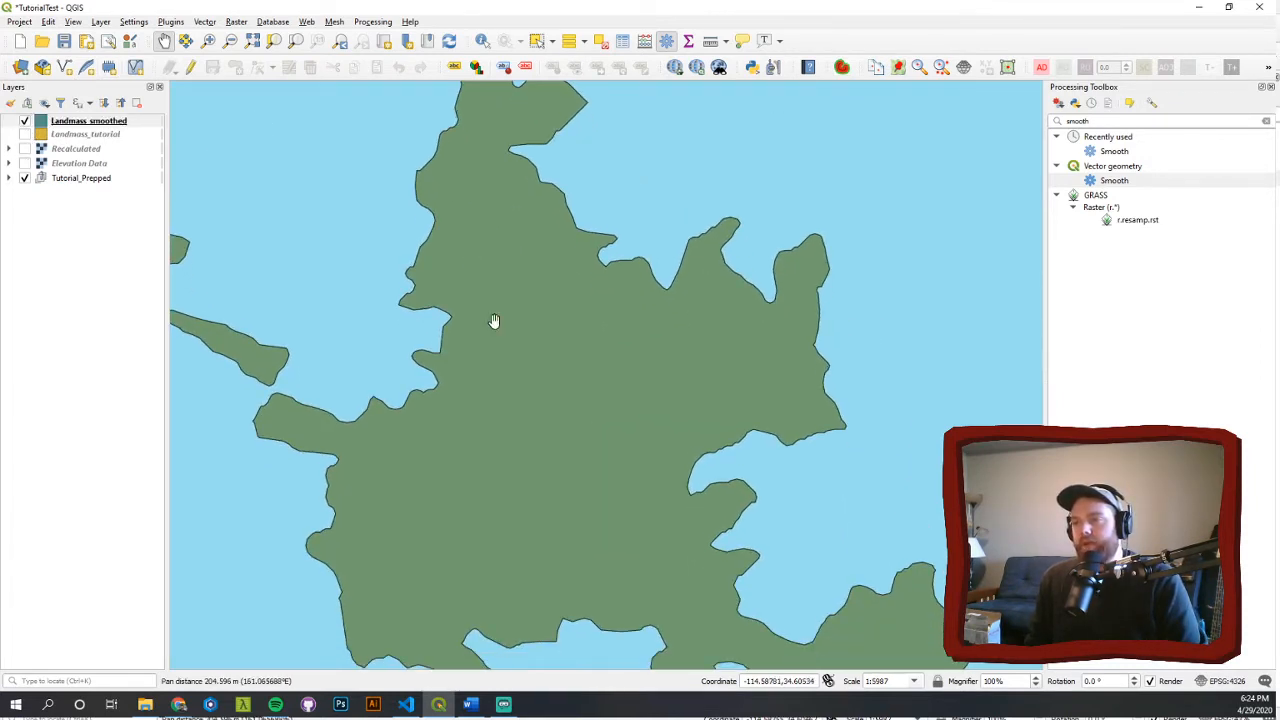
pyautogui.moveTo(643, 378); pyautogui.dragTo(592, 330)
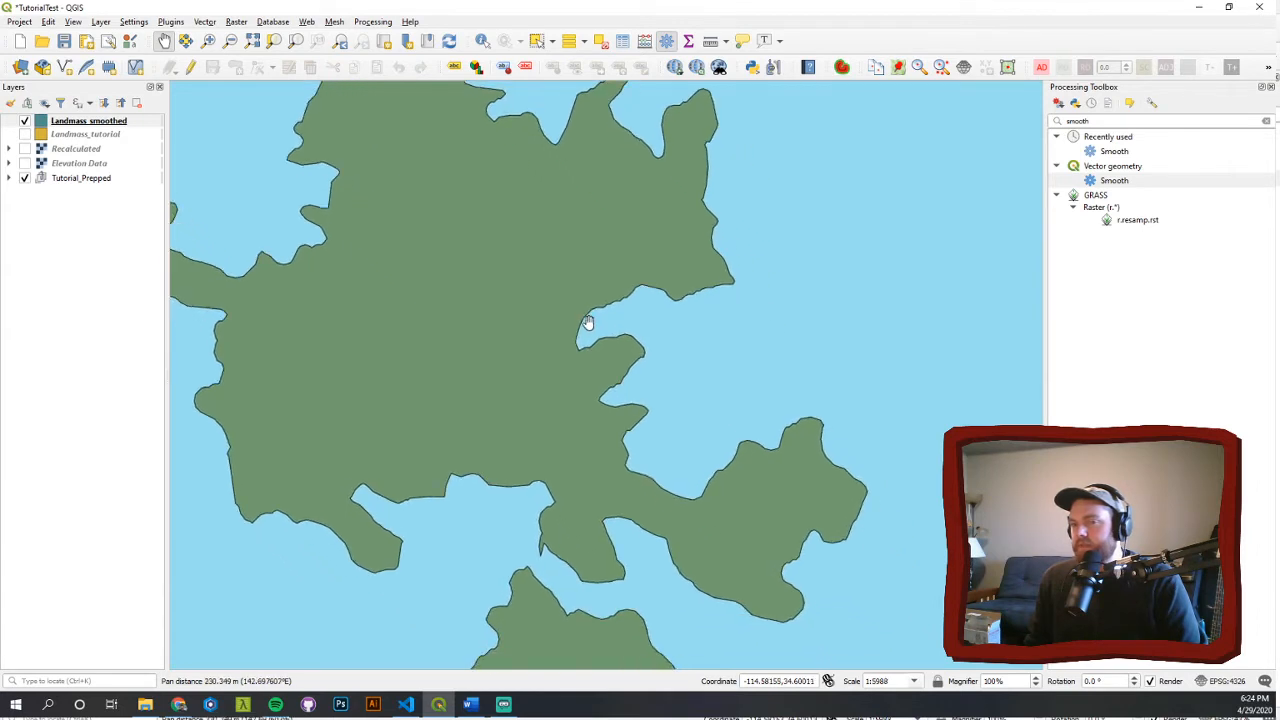
pyautogui.moveTo(652, 408); pyautogui.dragTo(572, 306)
pyautogui.moveTo(615, 424); pyautogui.dragTo(539, 272)
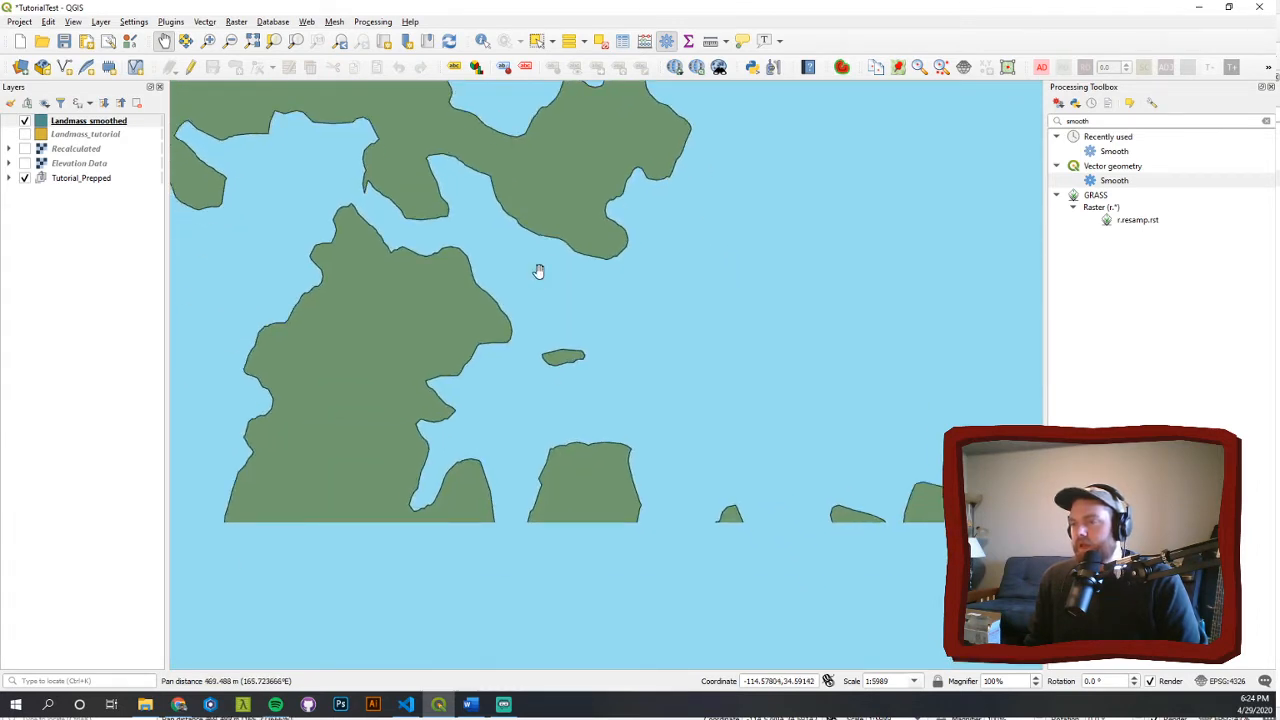
pyautogui.moveTo(543, 450); pyautogui.dragTo(409, 260)
pyautogui.moveTo(837, 357); pyautogui.dragTo(700, 317)
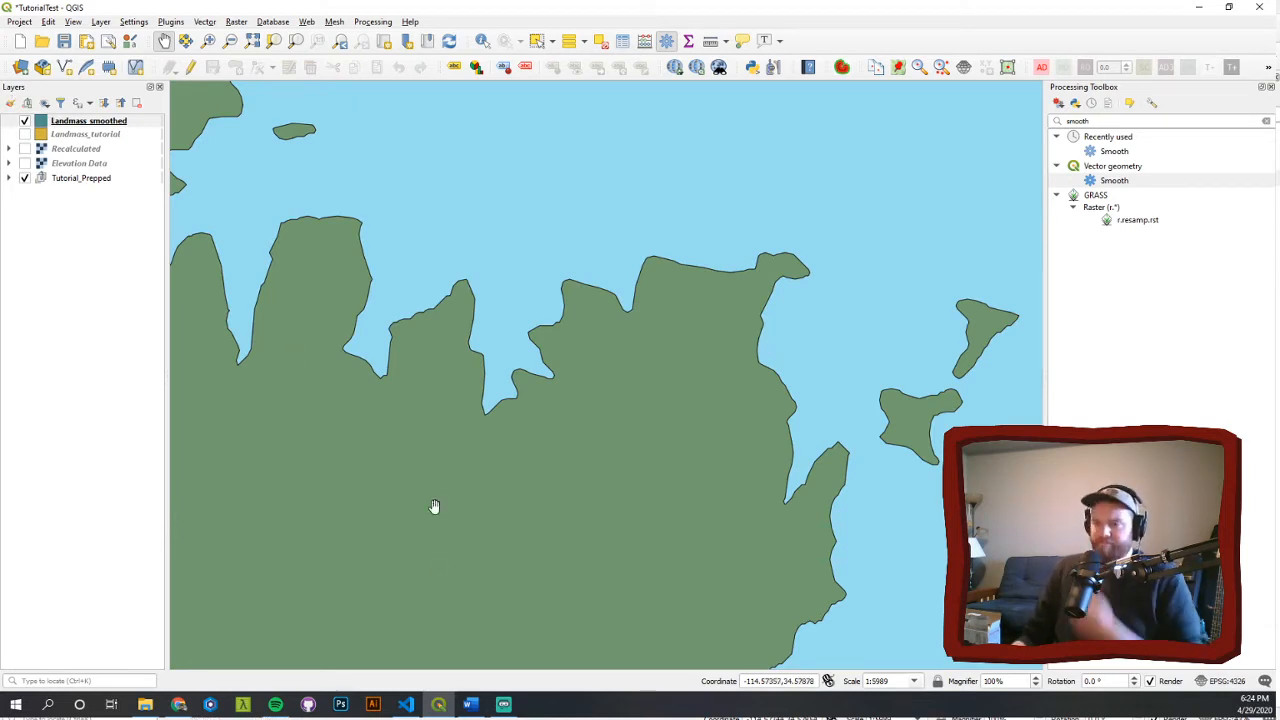
pyautogui.click(470, 704)
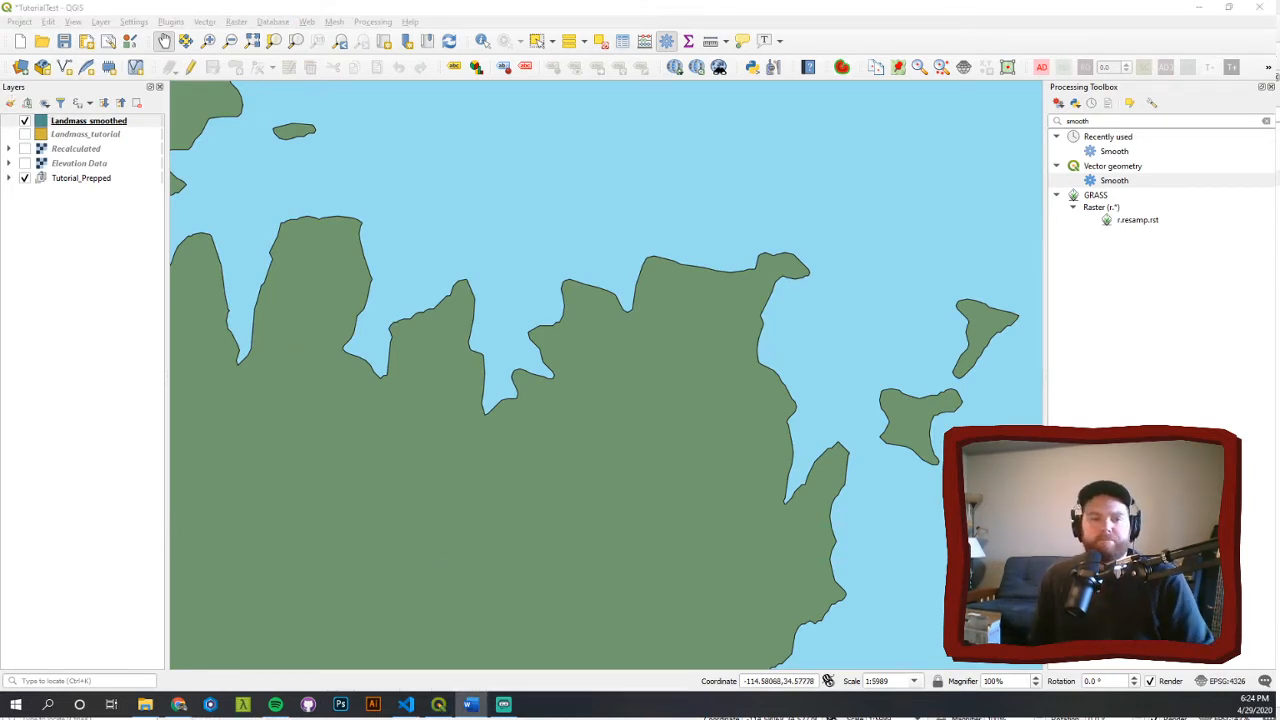
pyautogui.scroll(-1, 630, 271)
pyautogui.moveTo(630, 271); pyautogui.dragTo(481, 339)
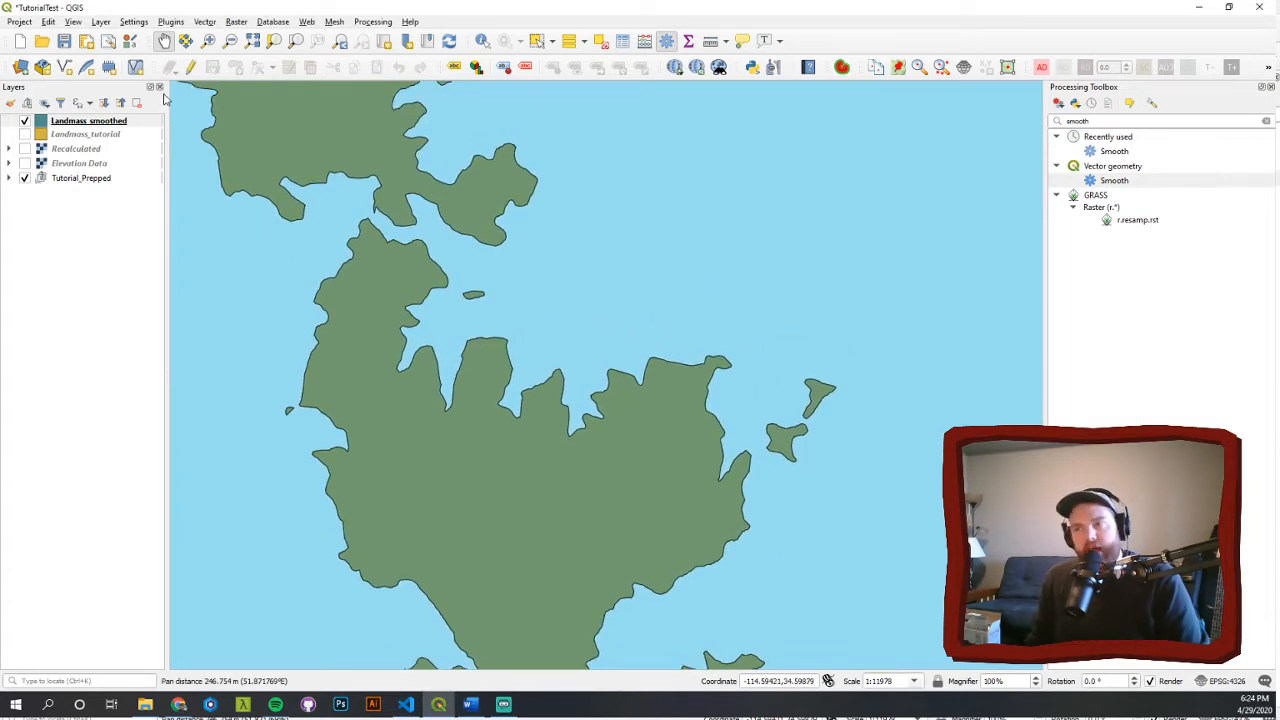
pyautogui.scroll(-2, 497, 303)
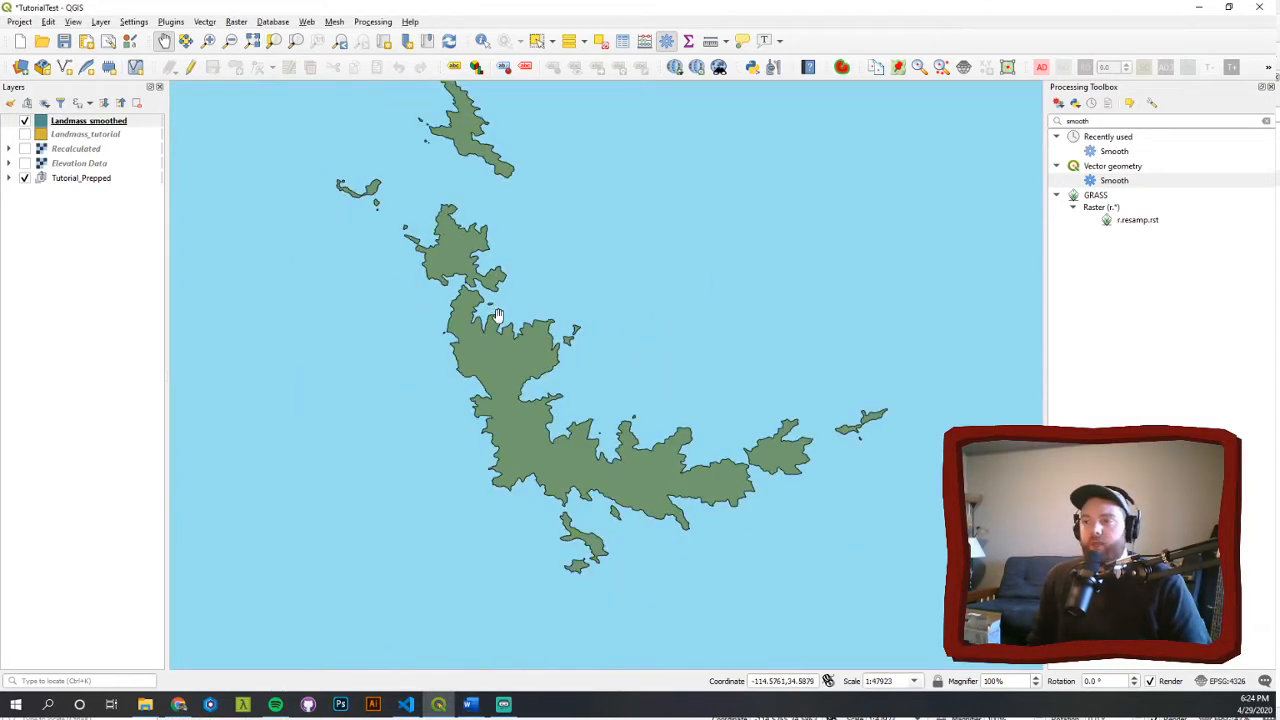
pyautogui.moveTo(507, 313); pyautogui.dragTo(506, 349)
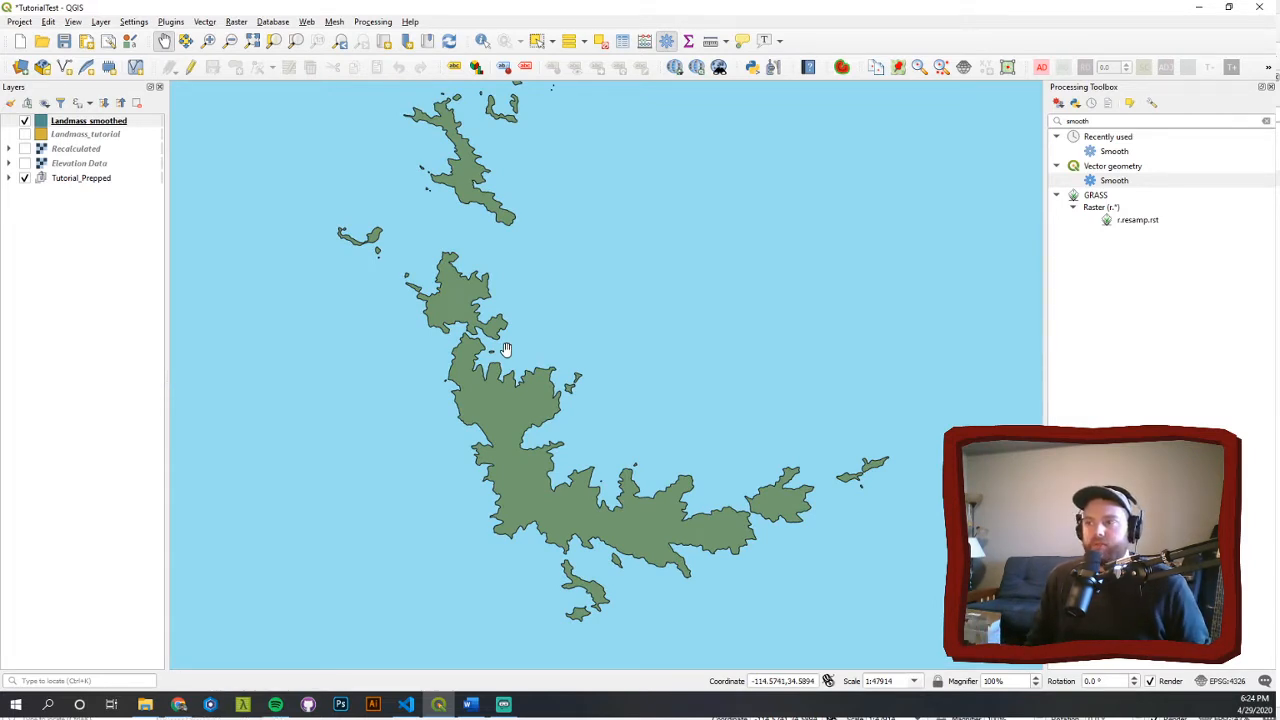
# - Give the Simple fill of Landmass_smoothed a transparent stroke and apply the change to remove the coastline outlines
pyautogui.click(43, 124)
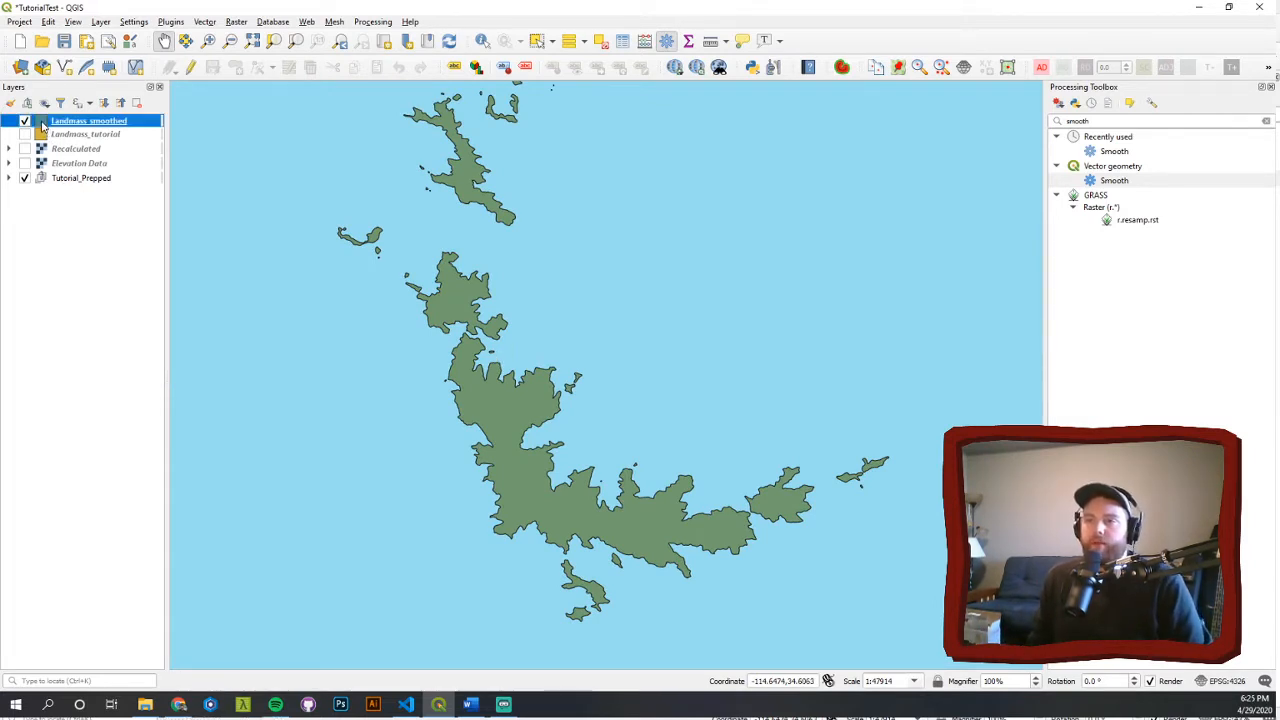
pyautogui.doubleClick(43, 124)
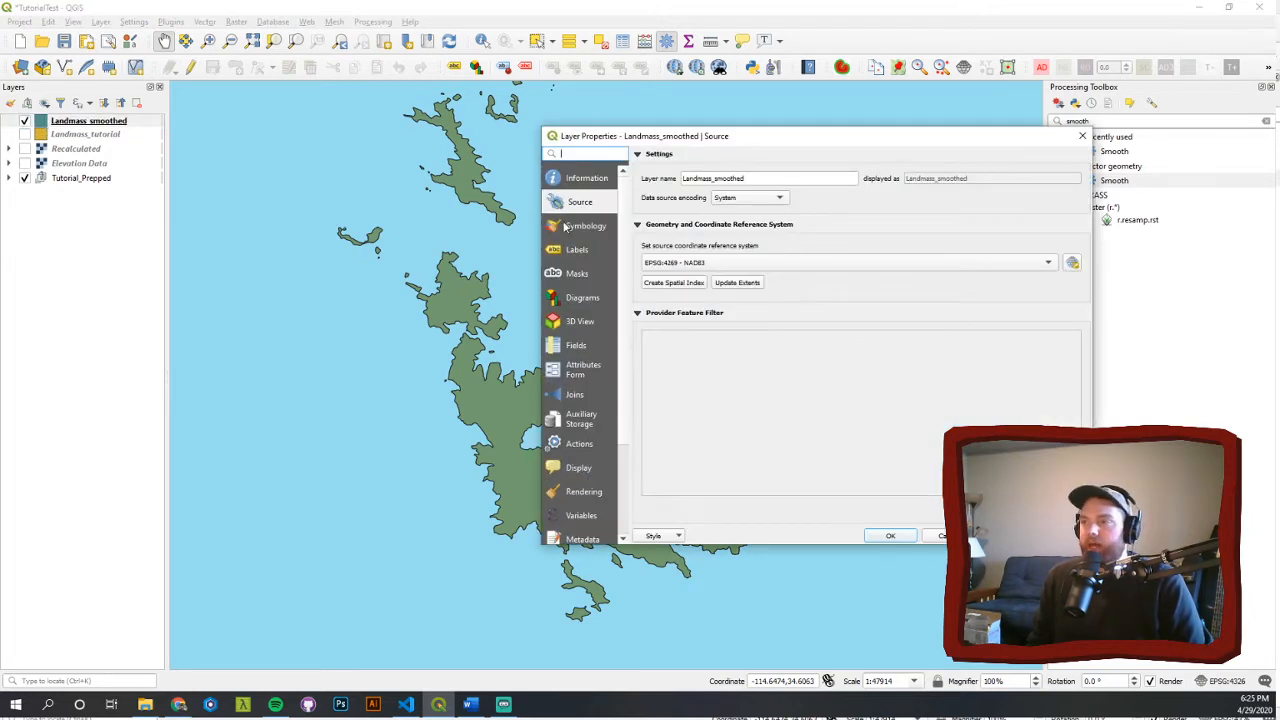
pyautogui.click(575, 225)
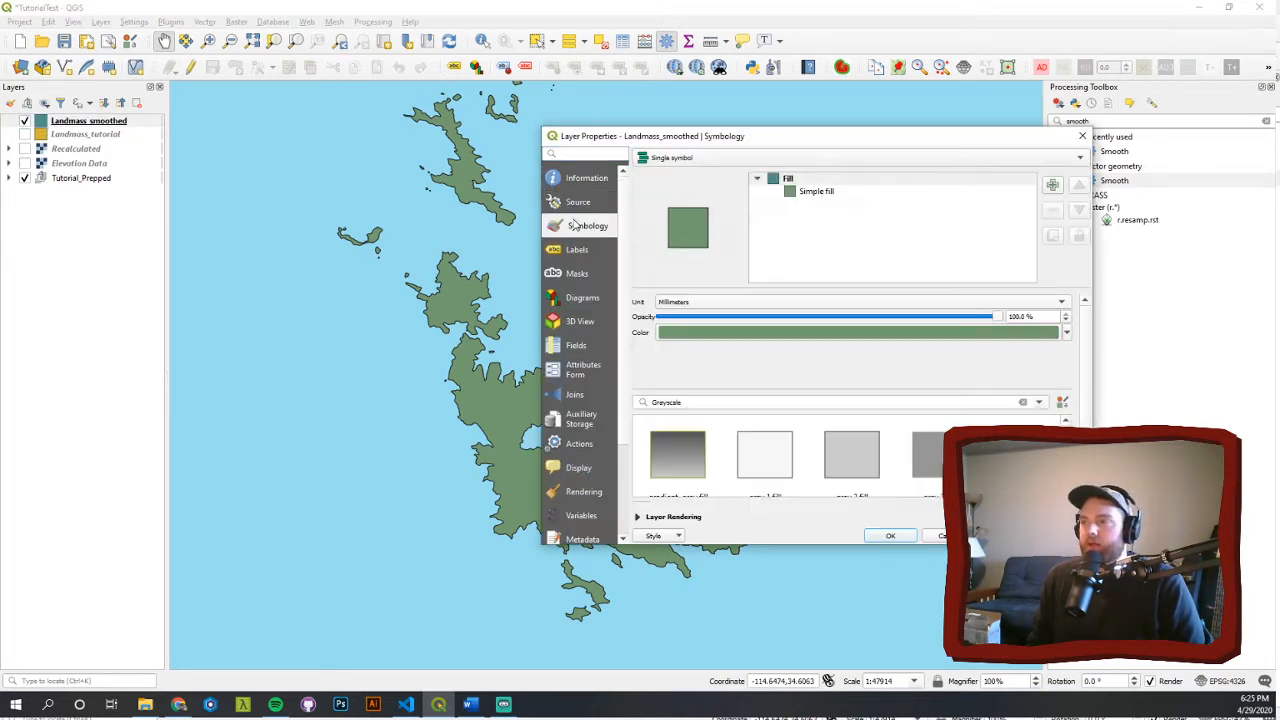
pyautogui.click(815, 191)
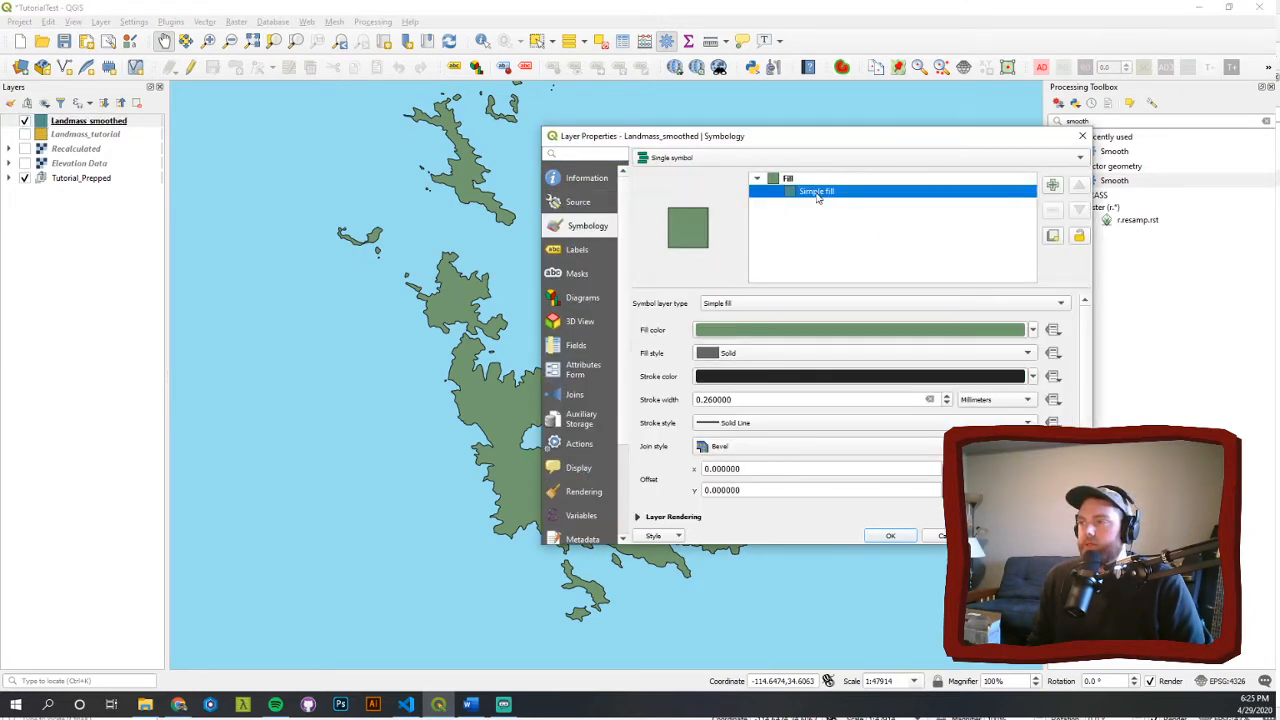
pyautogui.click(1034, 376)
pyautogui.click(705, 393)
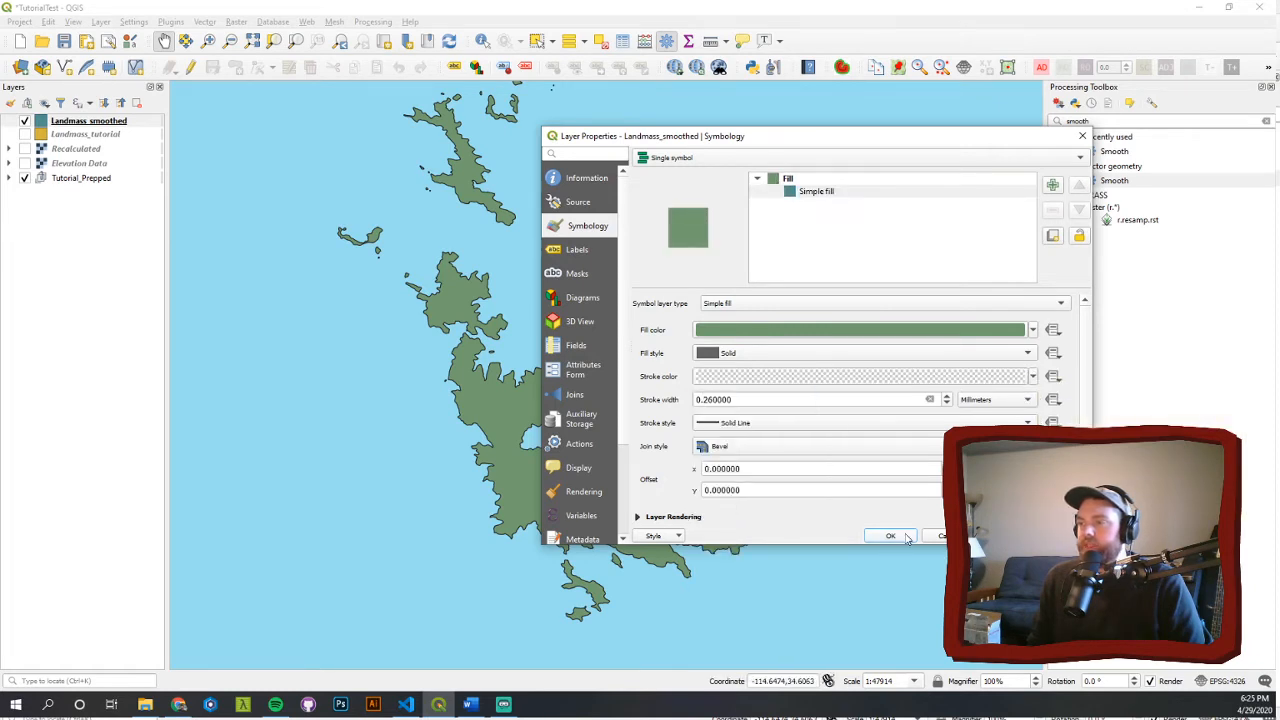
pyautogui.click(1007, 536)
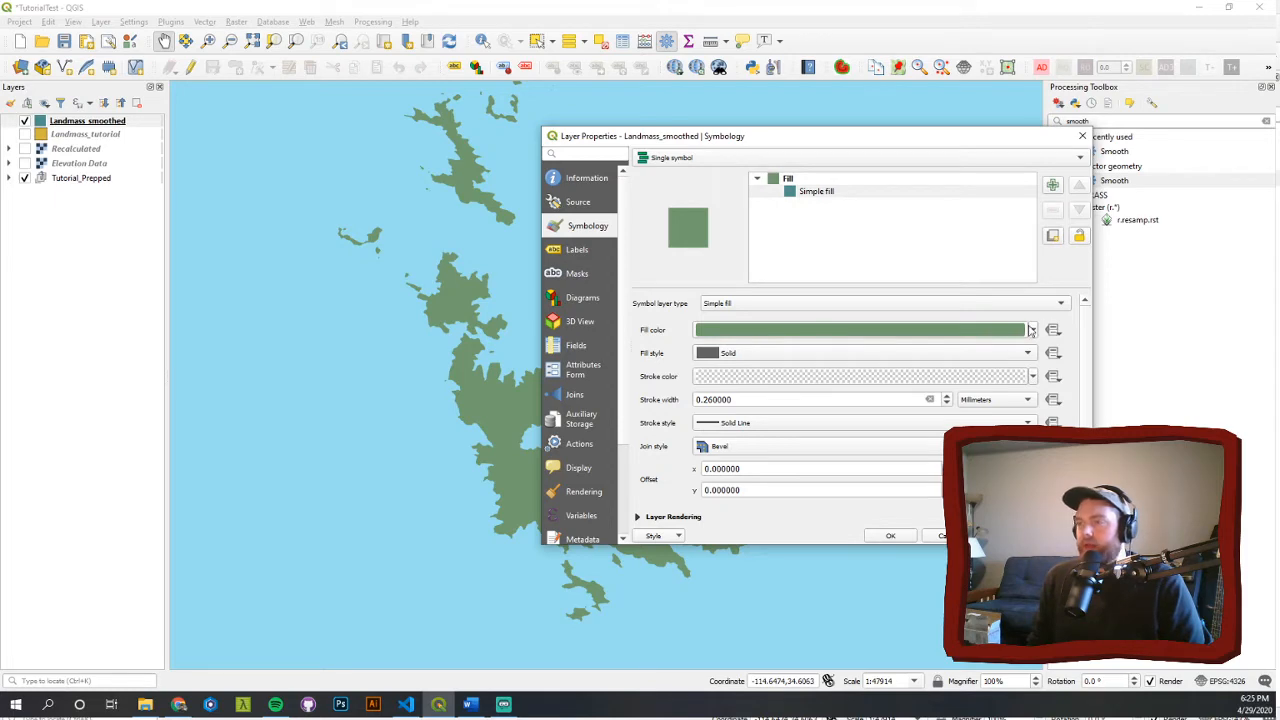
pyautogui.click(975, 334)
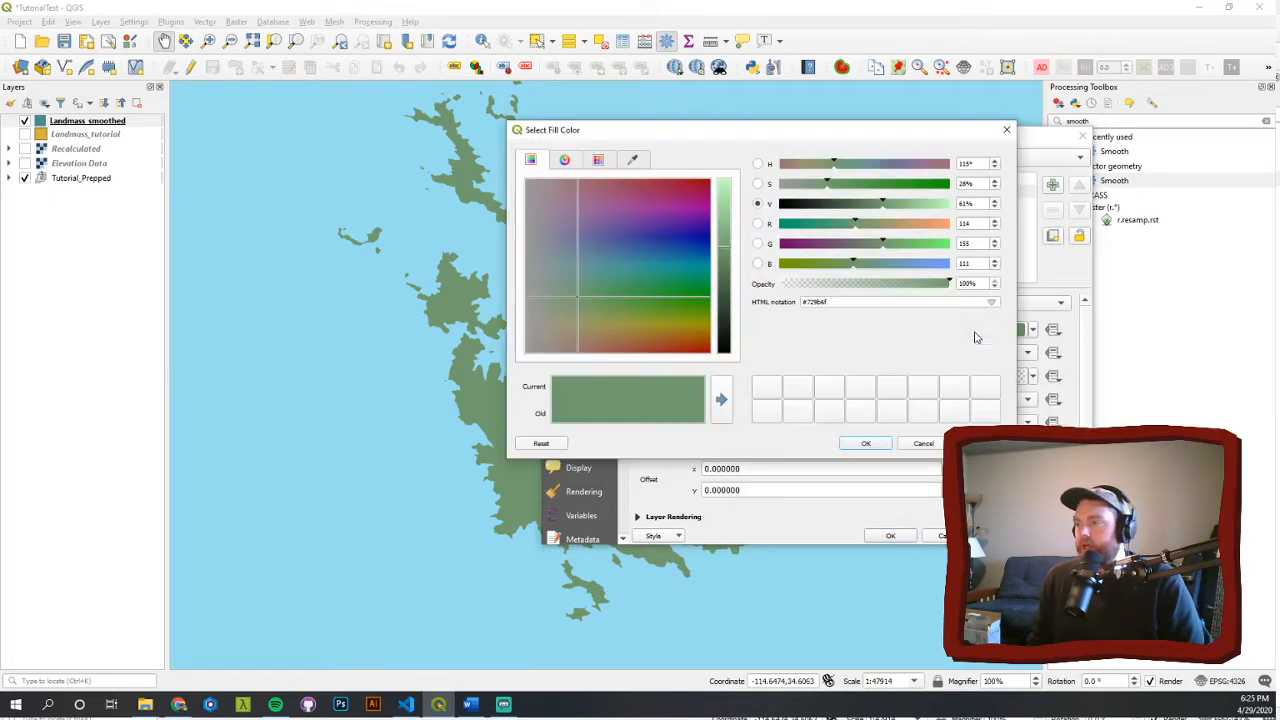
pyautogui.moveTo(605, 316); pyautogui.dragTo(560, 303)
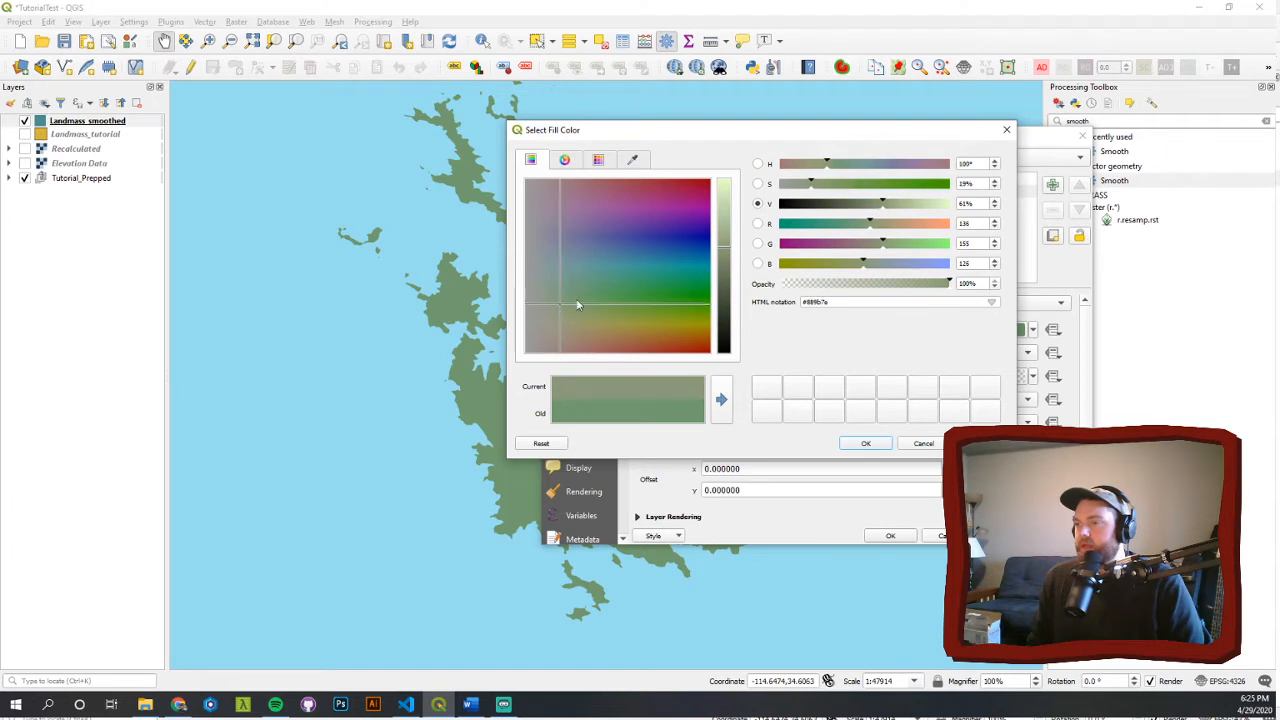
pyautogui.click(724, 230)
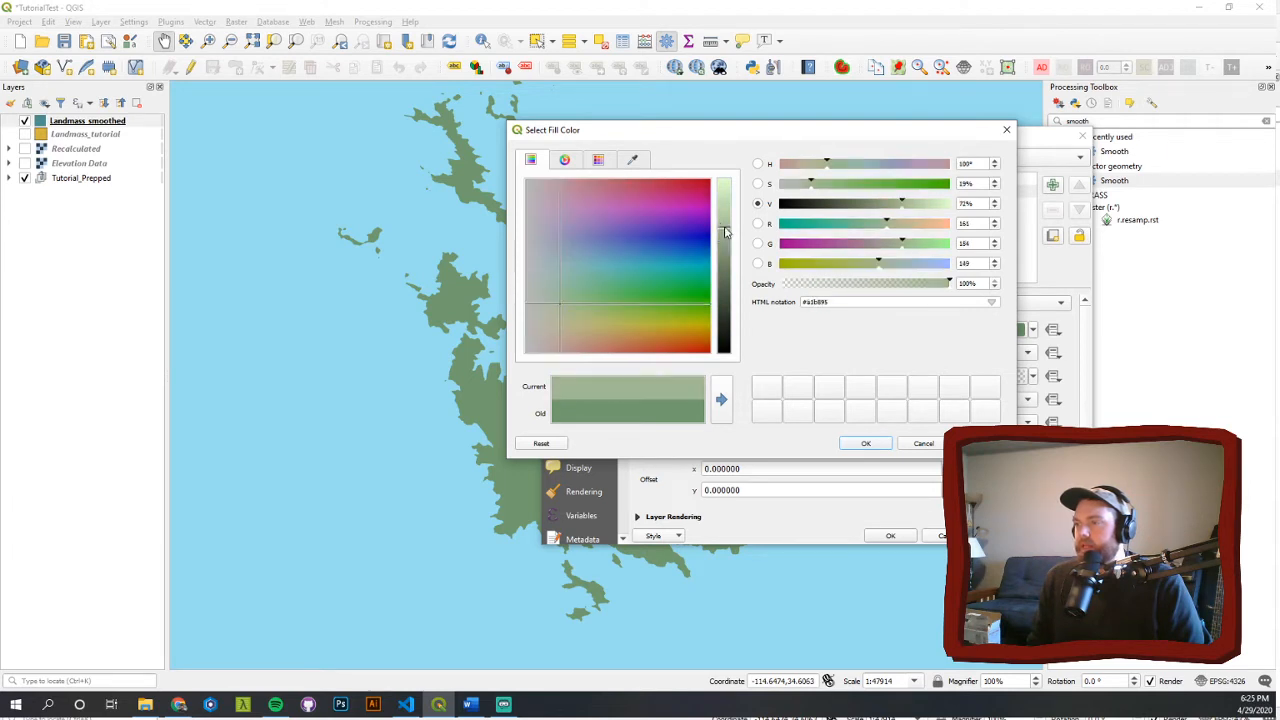
pyautogui.click(570, 303)
pyautogui.moveTo(570, 302); pyautogui.dragTo(572, 302)
pyautogui.click(913, 445)
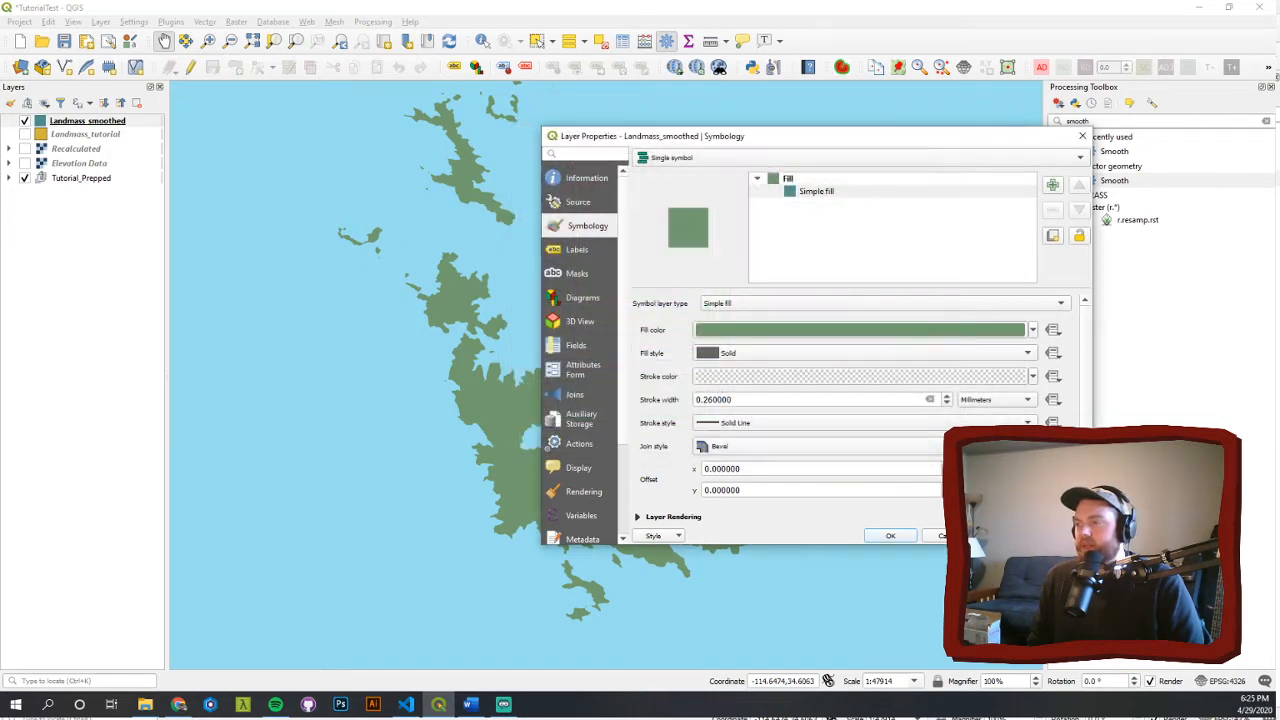
pyautogui.click(938, 536)
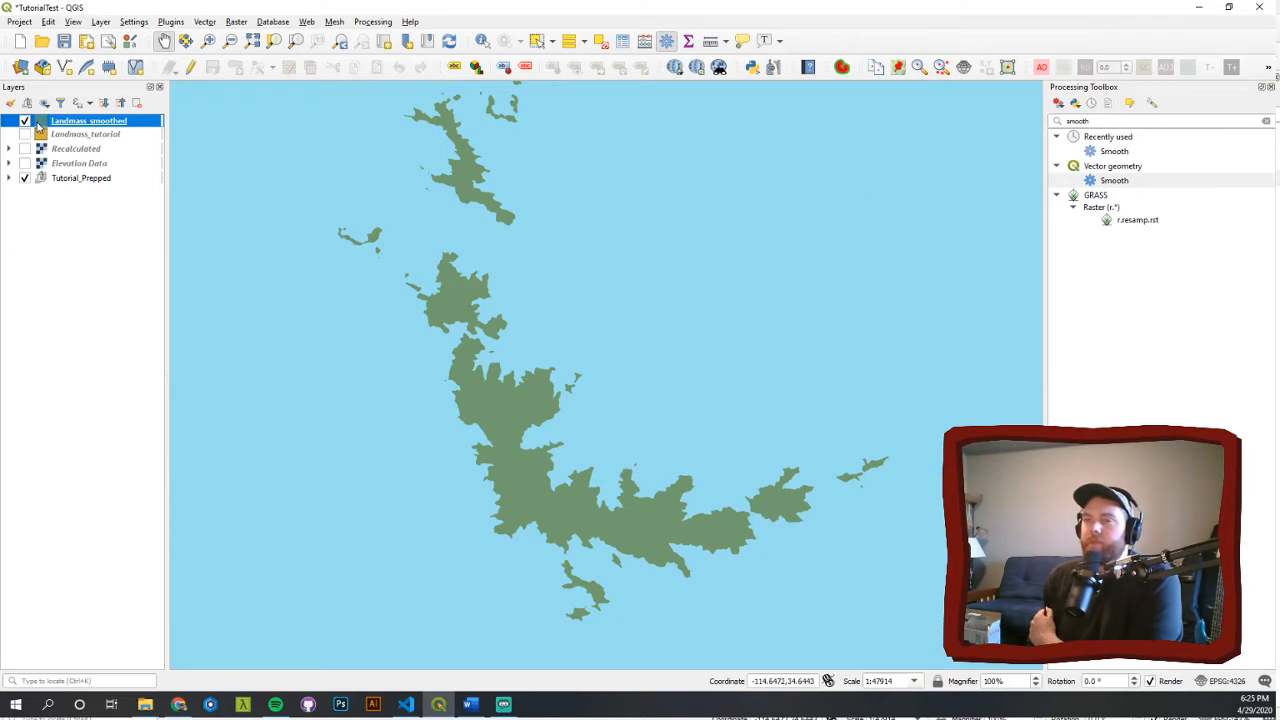
# - Change the Landmass_smoothed fill color to a pale beige and save the project
pyautogui.doubleClick(38, 124)
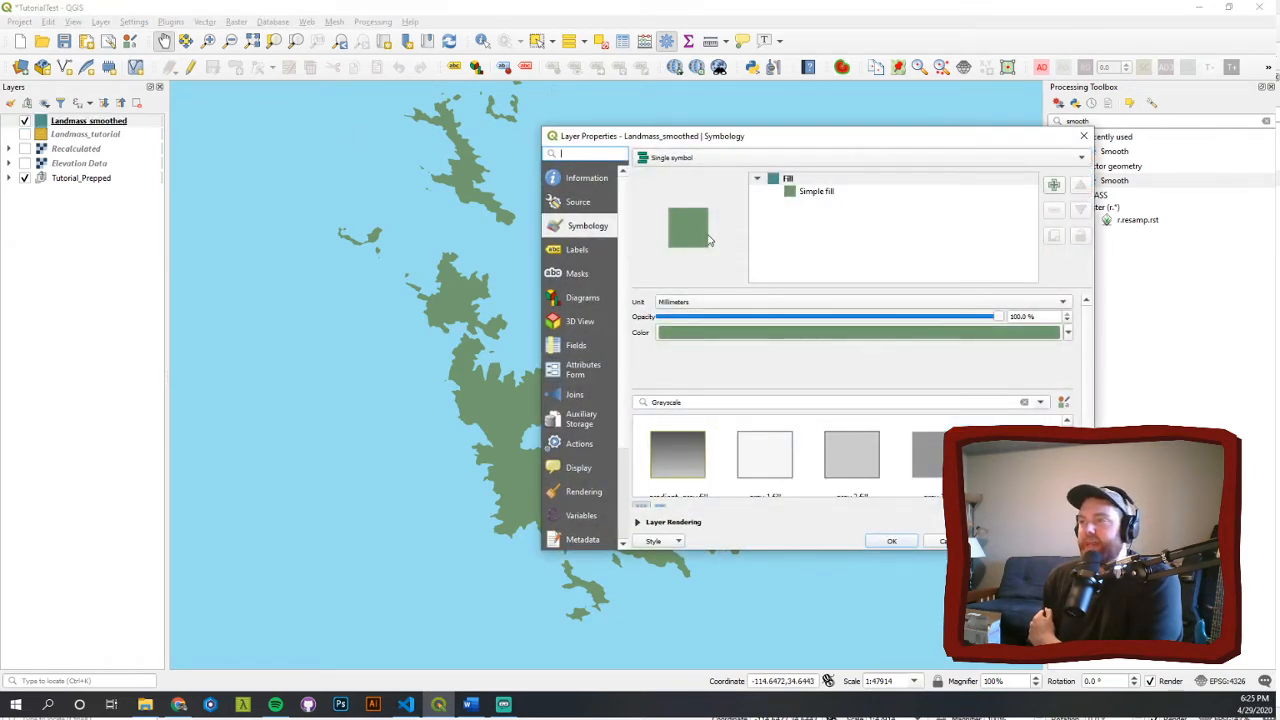
pyautogui.click(783, 335)
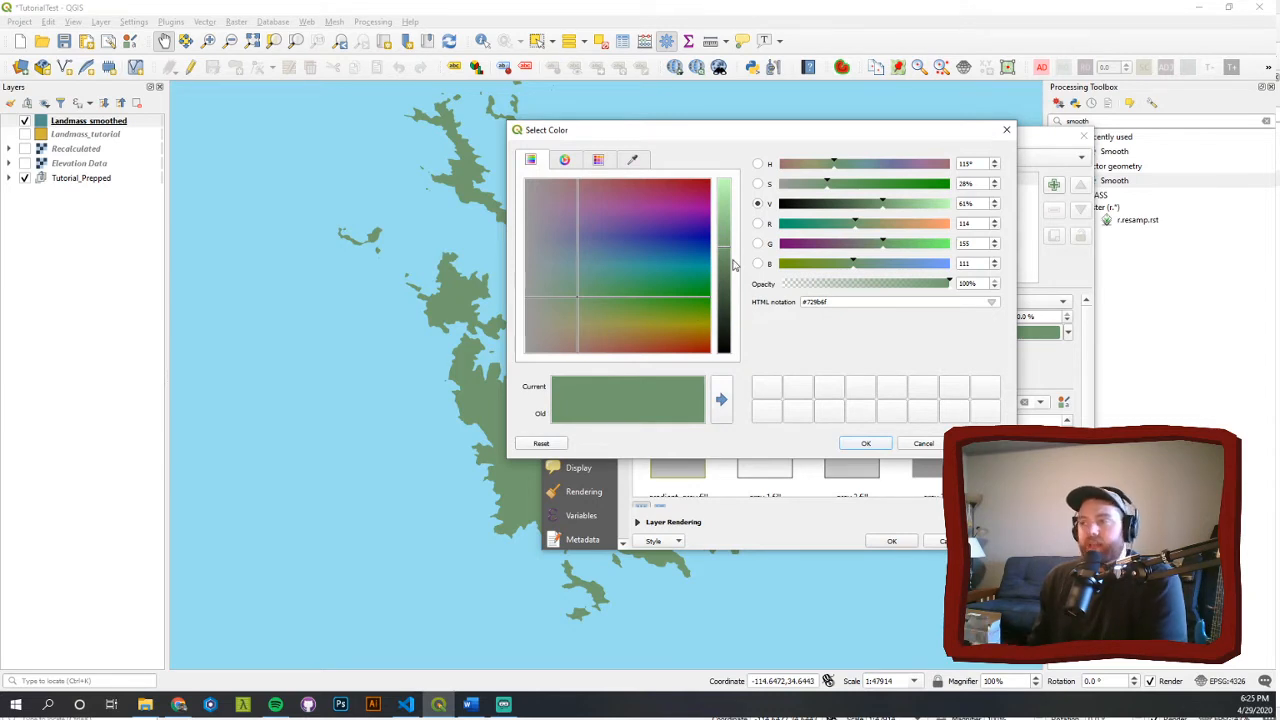
pyautogui.moveTo(584, 311); pyautogui.dragTo(561, 316)
pyautogui.moveTo(727, 243); pyautogui.dragTo(735, 218)
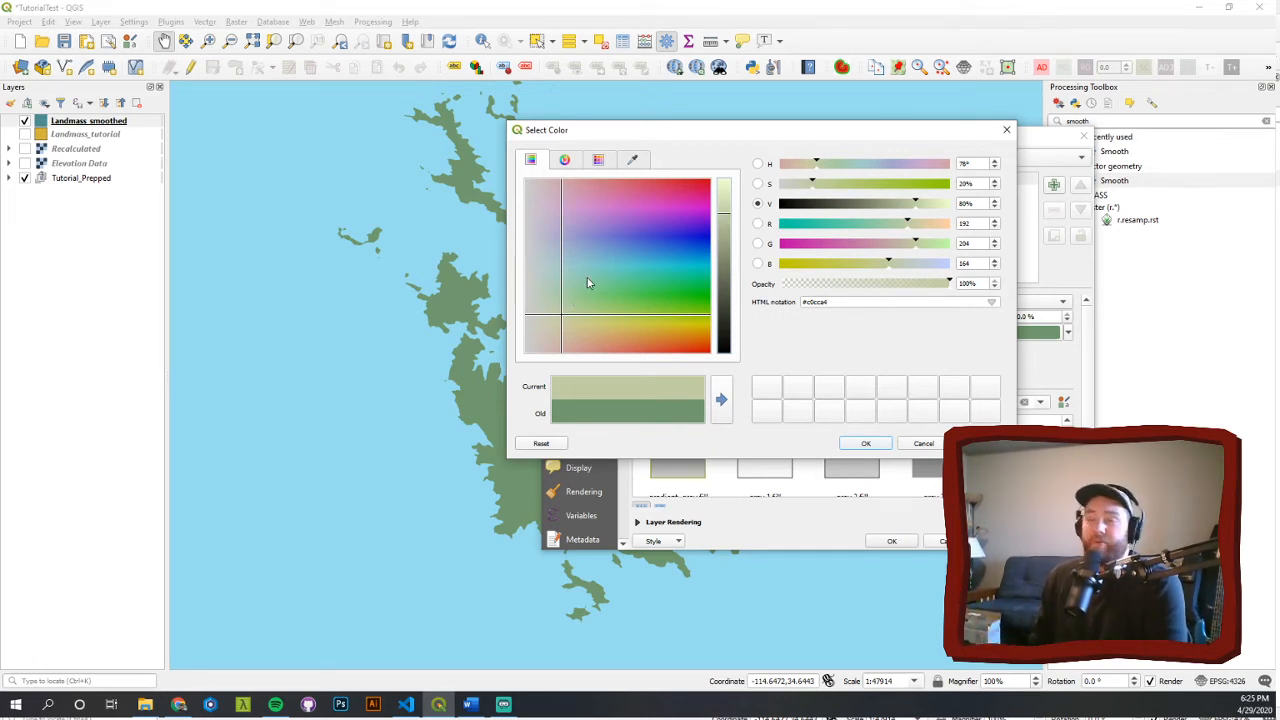
pyautogui.click(557, 315)
pyautogui.click(554, 320)
pyautogui.click(725, 214)
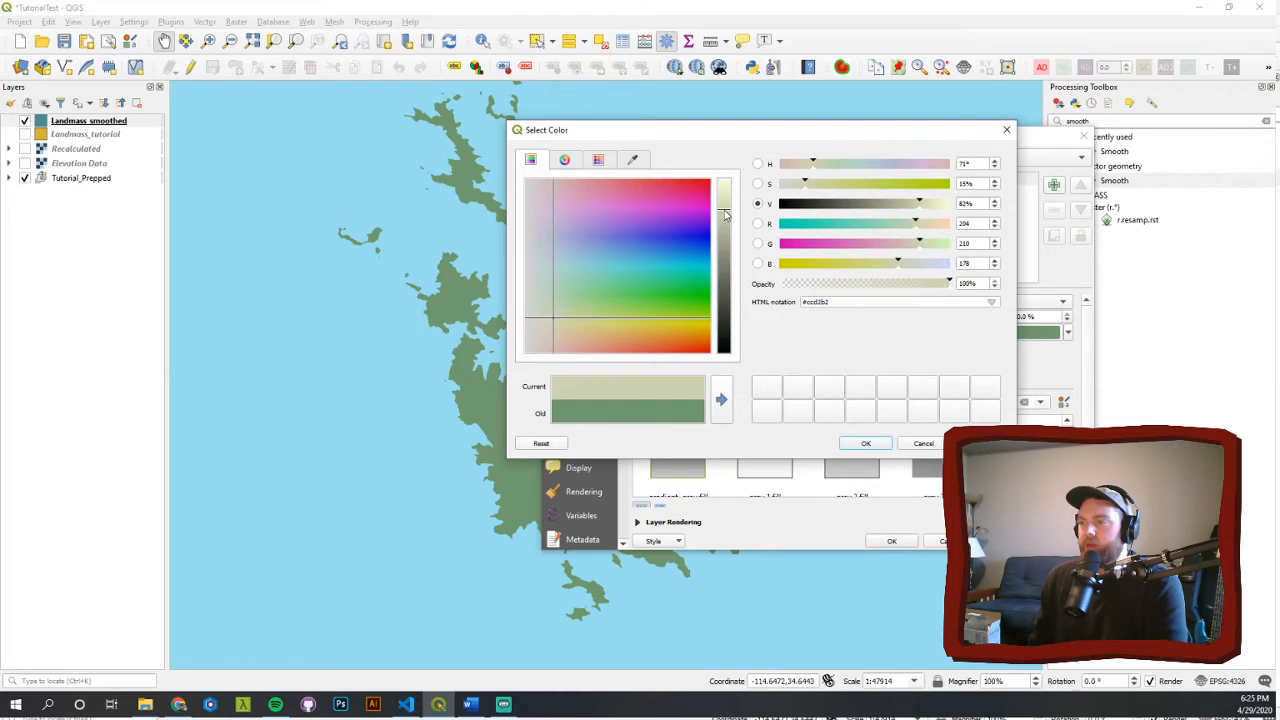
pyautogui.moveTo(725, 212); pyautogui.dragTo(725, 208)
pyautogui.click(866, 444)
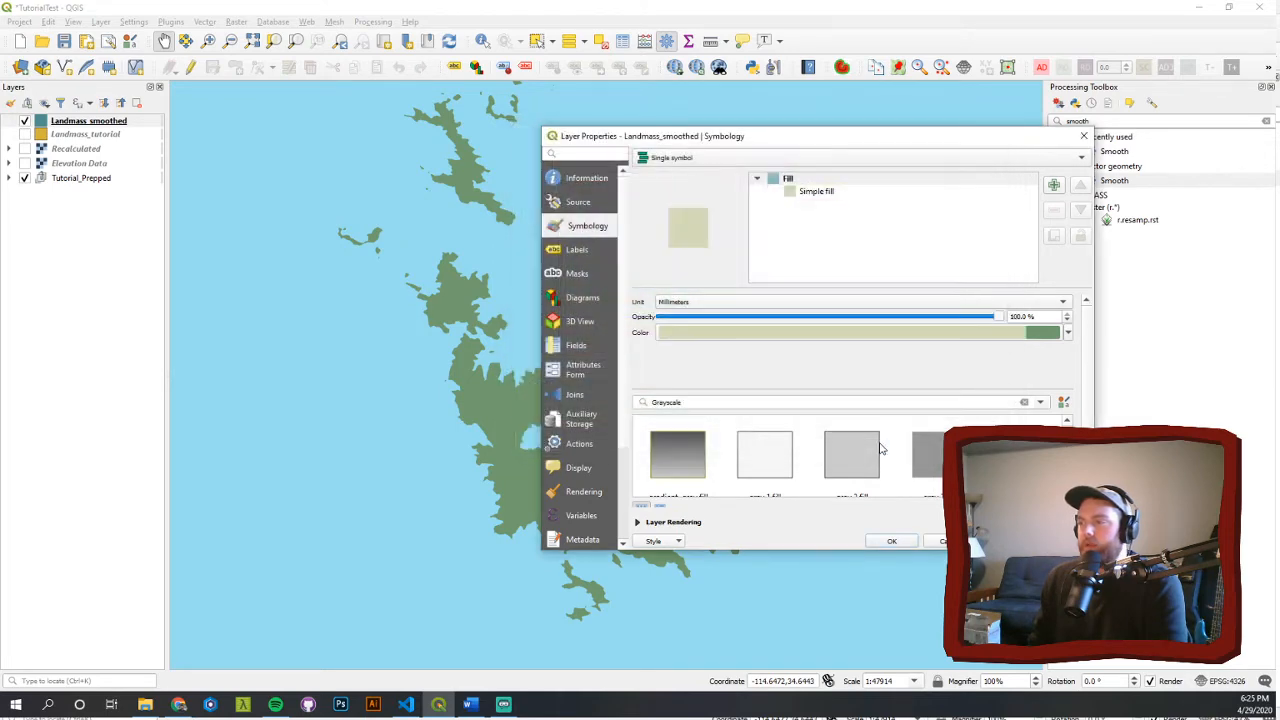
pyautogui.click(895, 540)
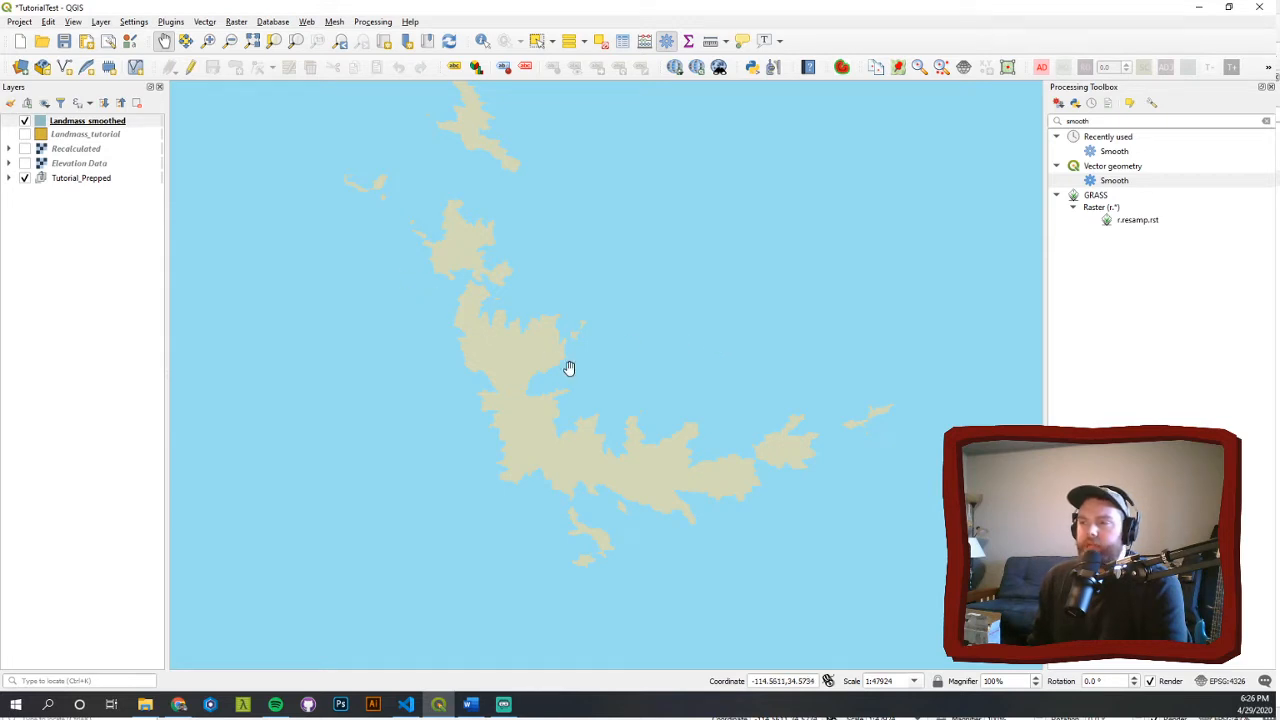
pyautogui.click(64, 41)
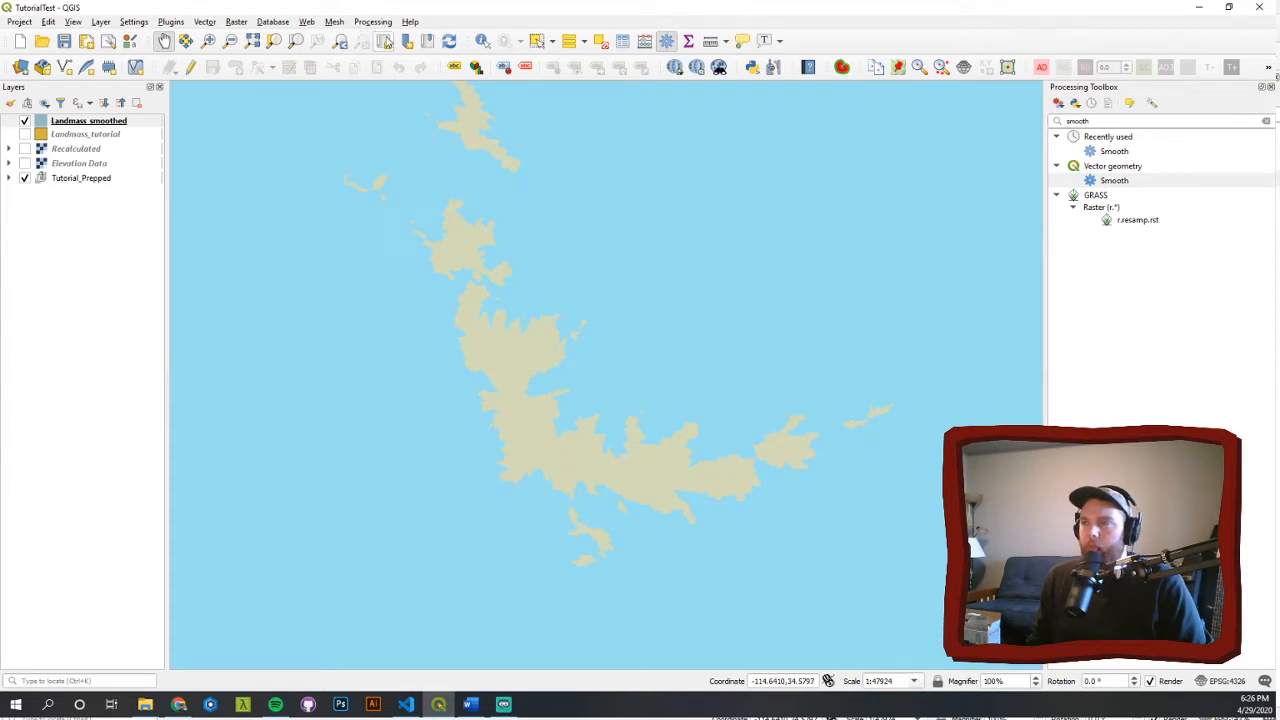
# - Review the installed QGIS plugins and the details of the Freehand raster georeferencer plugin, and close the plugin manager
pyautogui.click(172, 22)
pyautogui.click(190, 33)
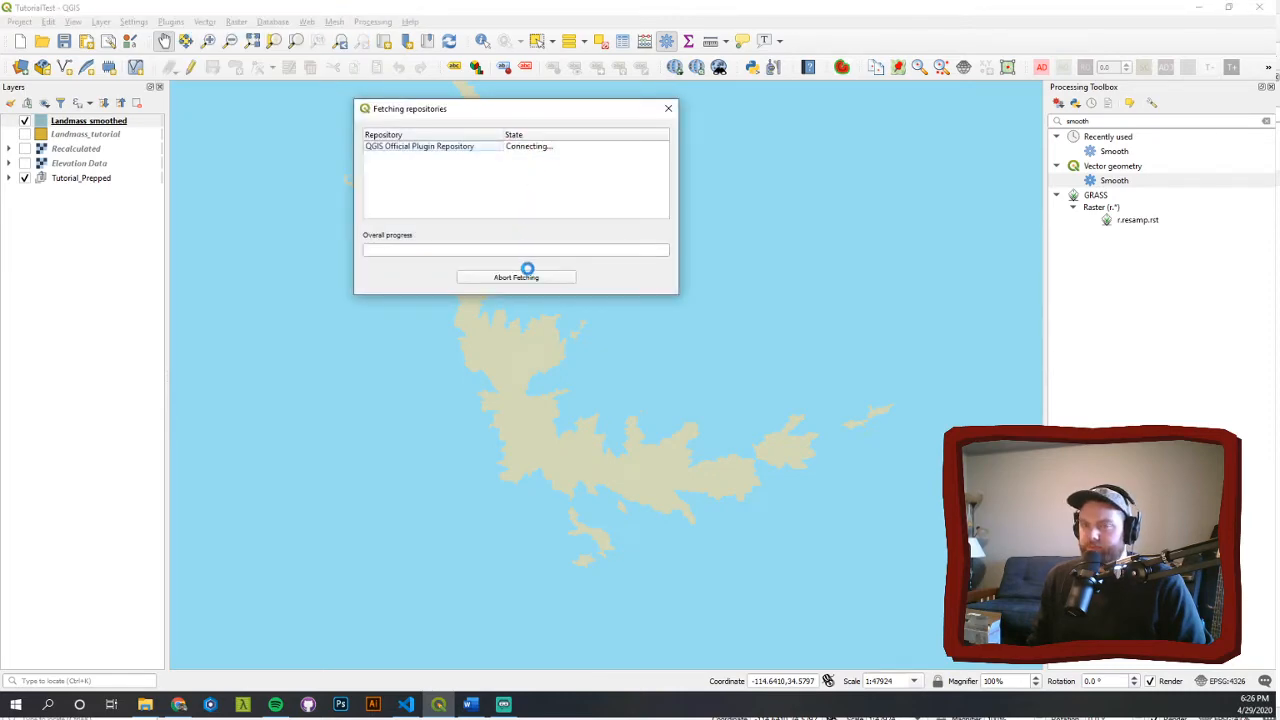
pyautogui.moveTo(539, 105); pyautogui.dragTo(613, 113)
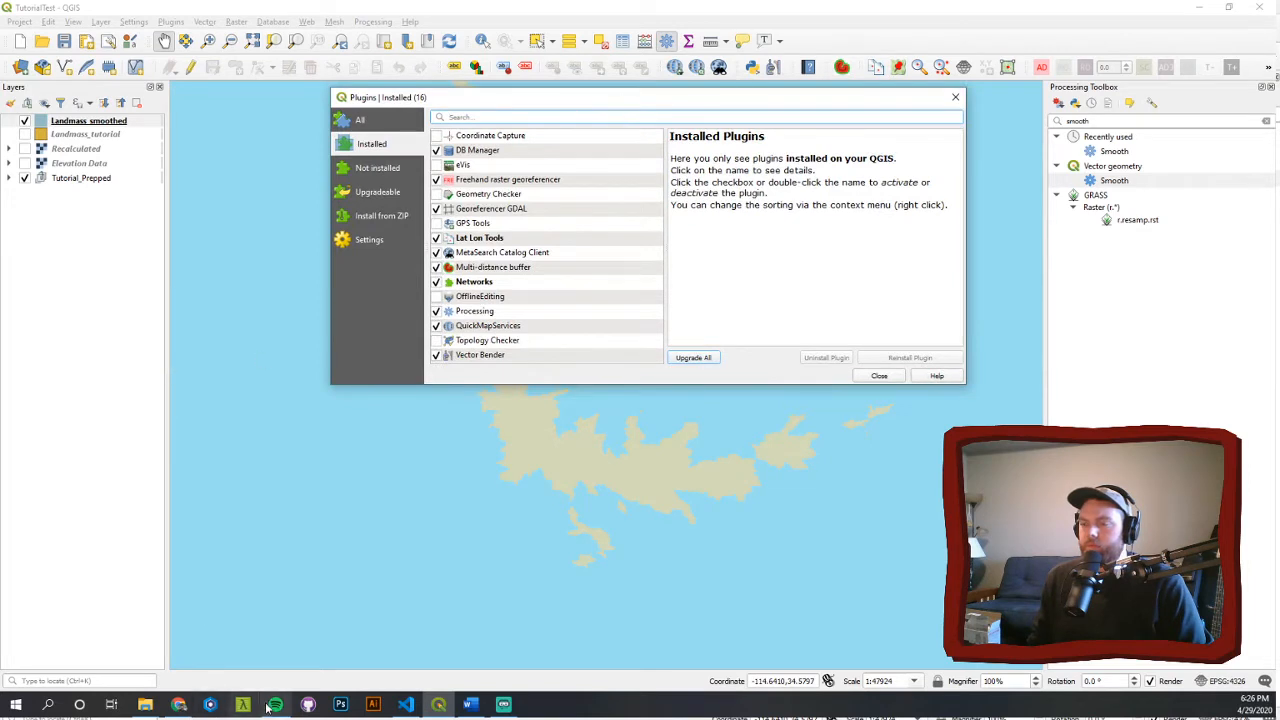
pyautogui.moveTo(275, 704)
pyautogui.click(293, 676)
pyautogui.click(293, 676)
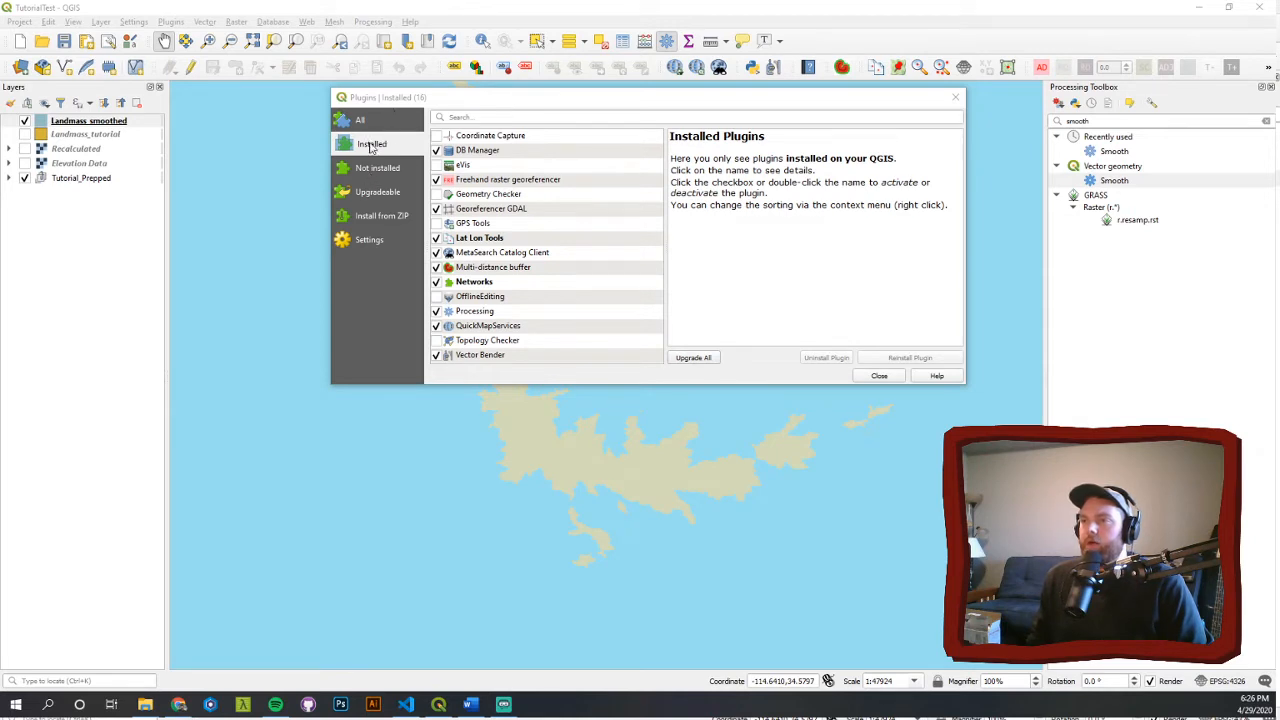
pyautogui.click(510, 181)
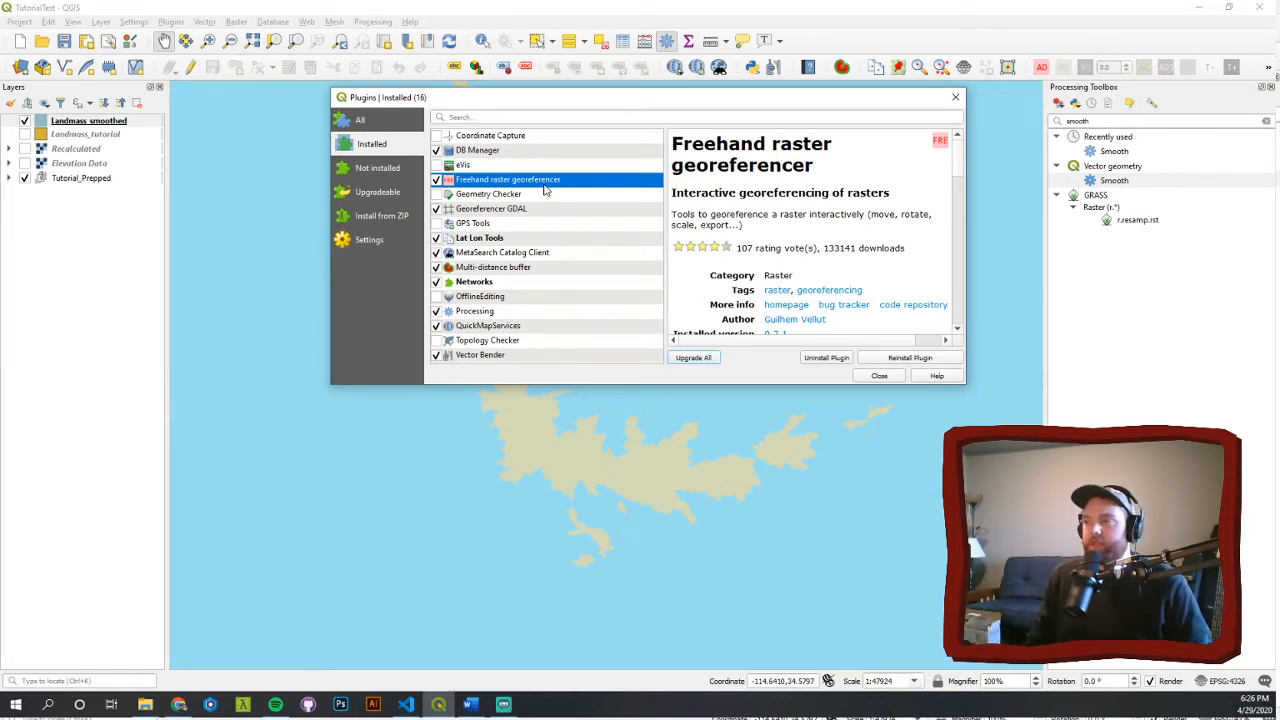
pyautogui.click(893, 378)
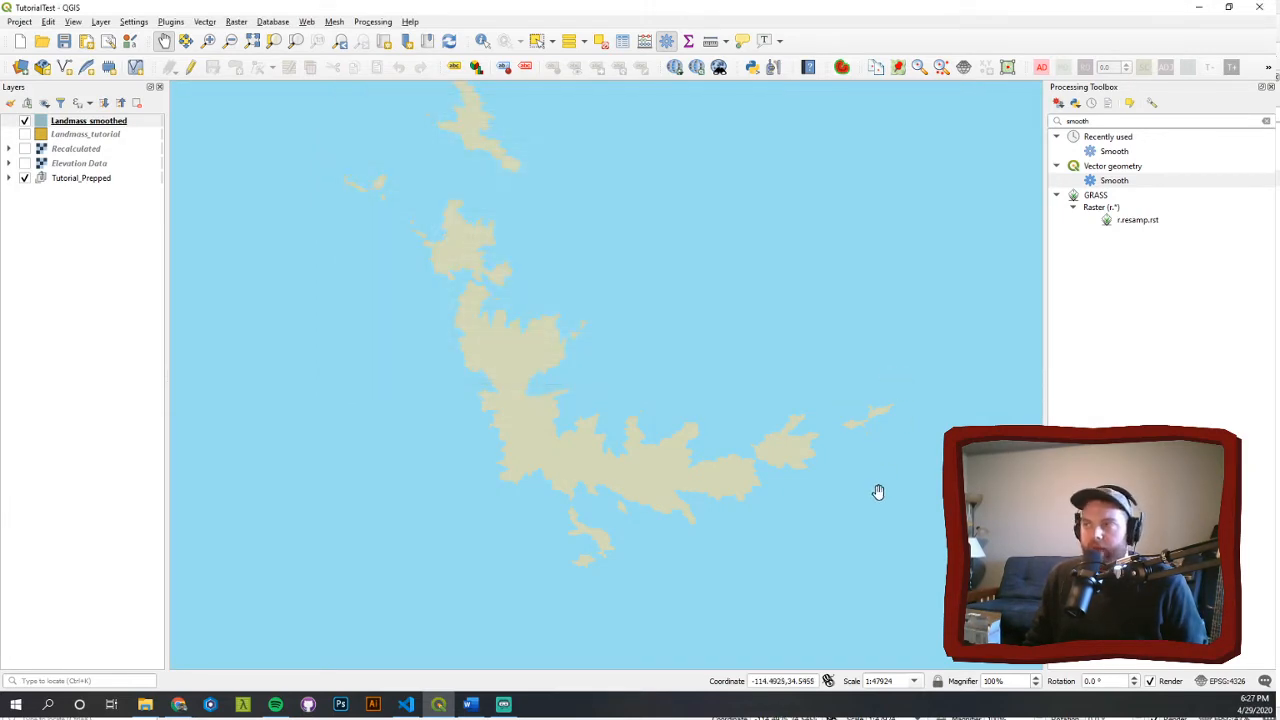
# - Add the Cardonia-Map image from the Tutorial Test folder as a raster for interactive georeferencing
pyautogui.click(1041, 70)
pyautogui.click(746, 333)
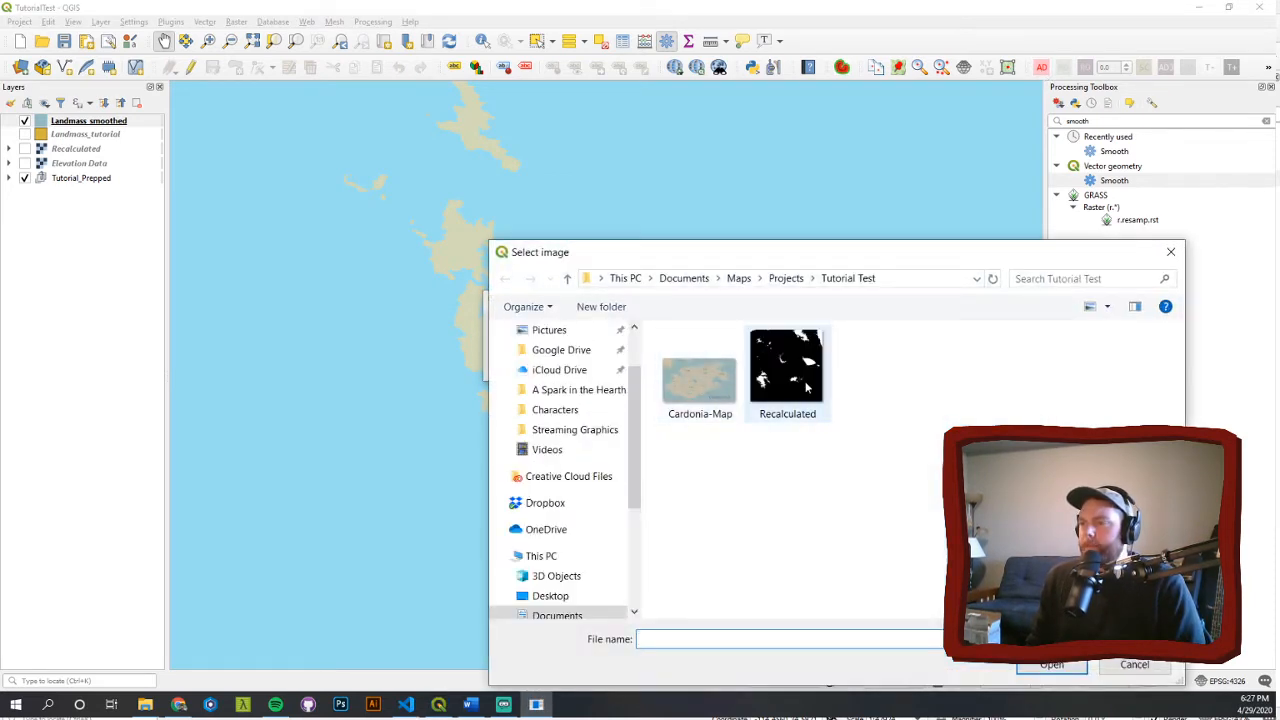
pyautogui.click(718, 373)
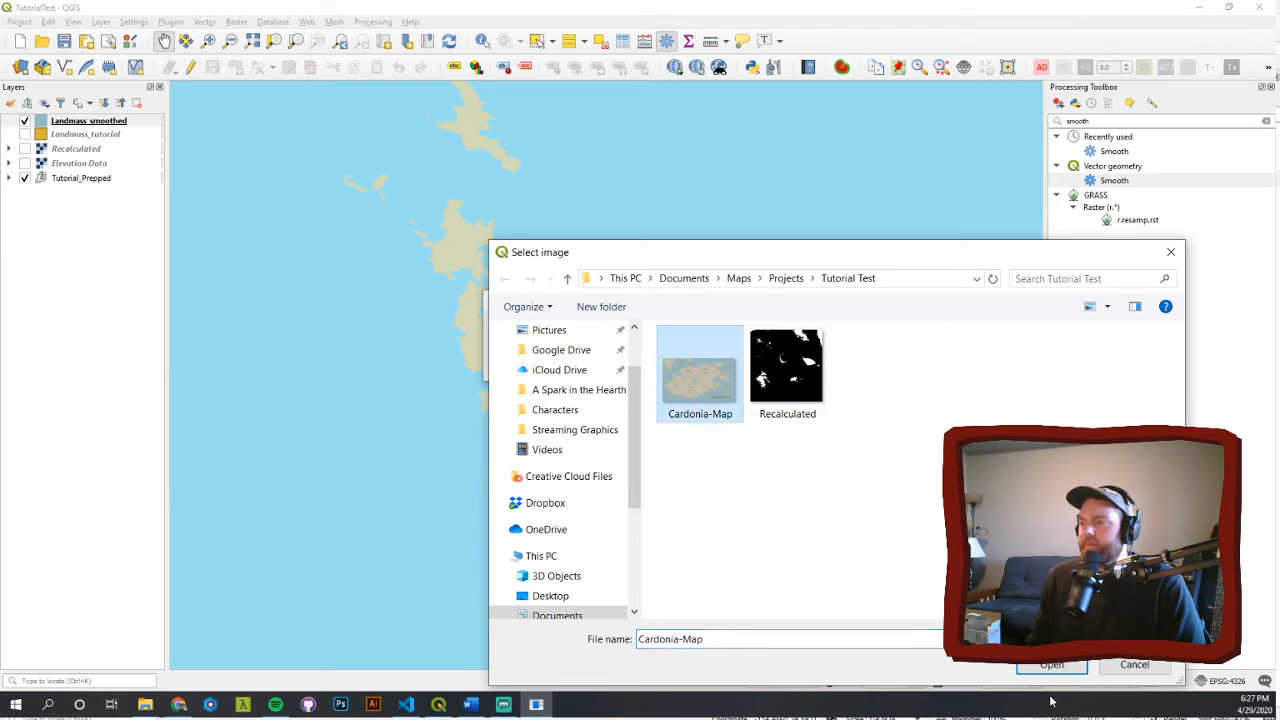
pyautogui.doubleClick(718, 373)
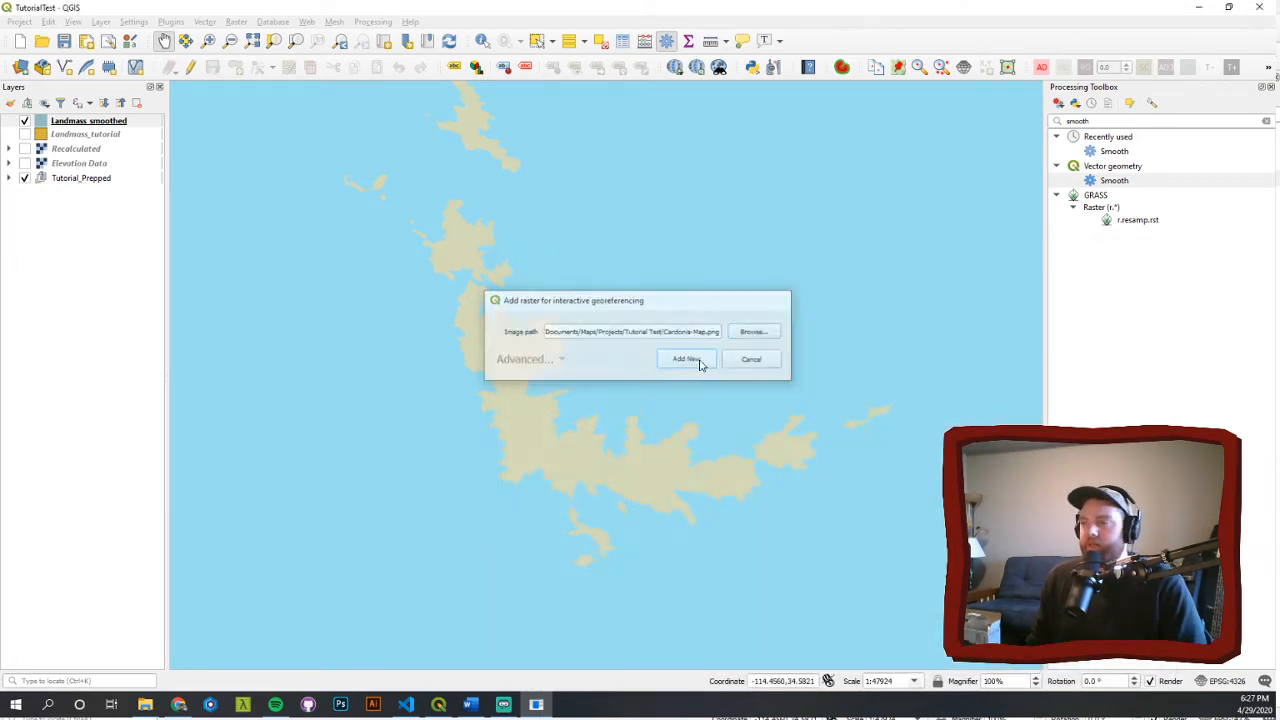
pyautogui.click(700, 362)
pyautogui.moveTo(583, 366)
pyautogui.mouseDown()
pyautogui.moveTo(697, 339)
pyautogui.moveTo(580, 351)
pyautogui.mouseUp()
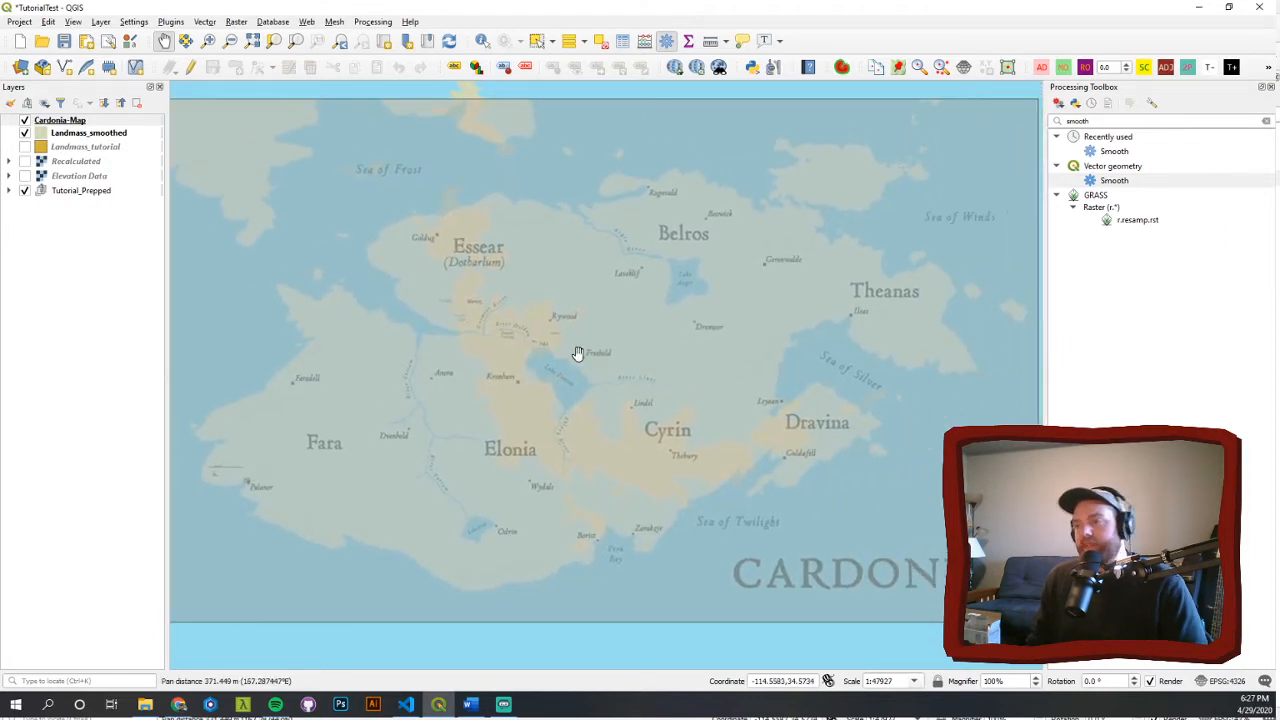
pyautogui.scroll(-1, 635, 396)
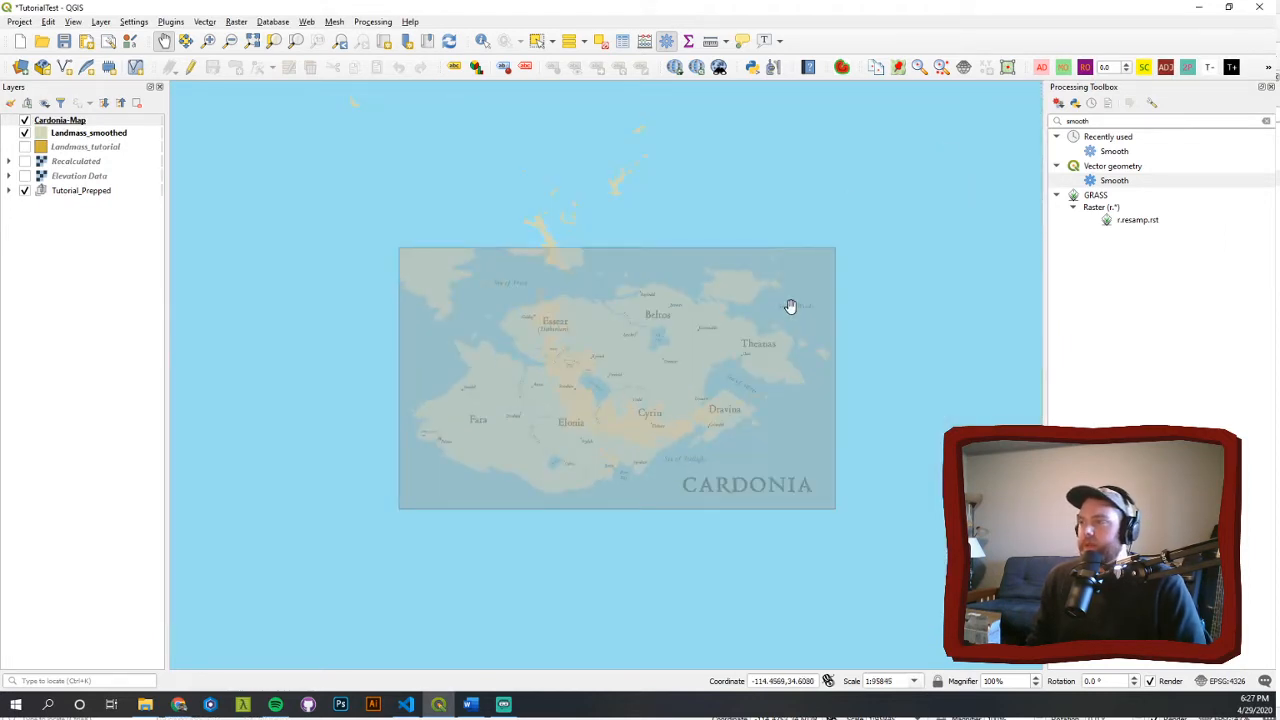
# - Shift the Cardonia-Map raster around over the landmass with the georeferencer's move tool
pyautogui.click(1063, 73)
pyautogui.moveTo(702, 425); pyautogui.dragTo(772, 323)
pyautogui.moveTo(771, 321); pyautogui.dragTo(685, 418)
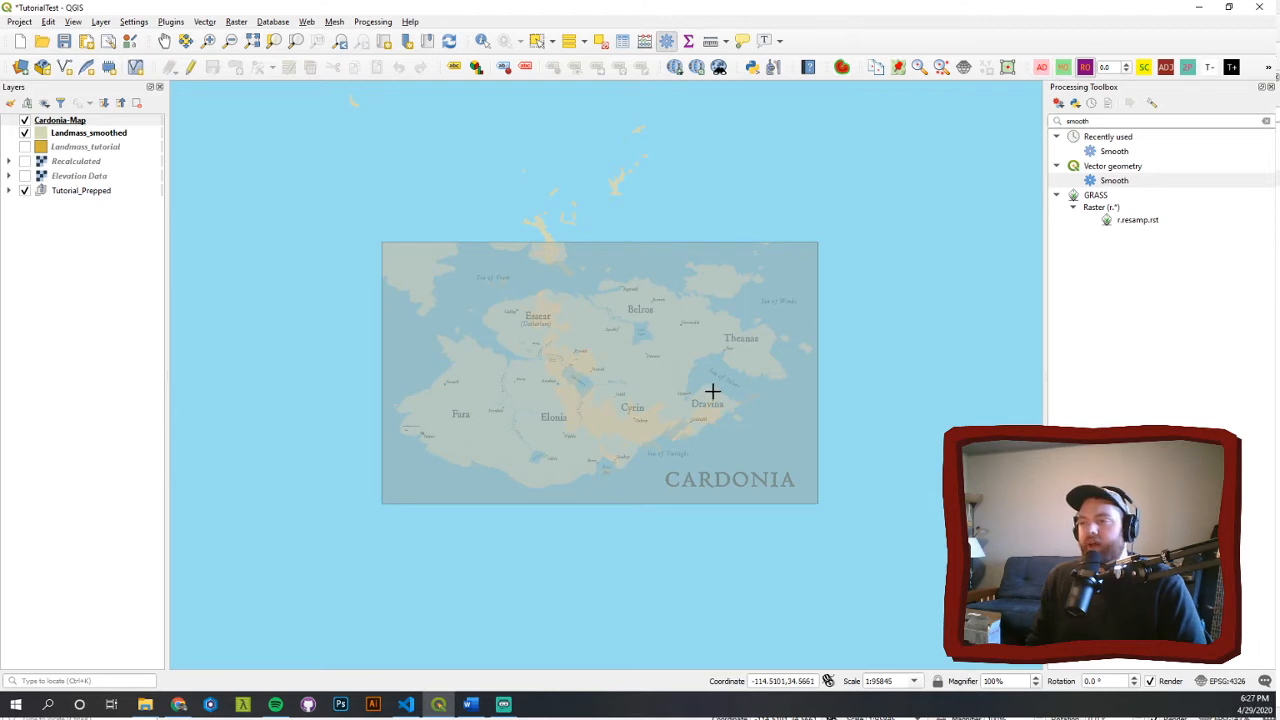
pyautogui.click(1041, 70)
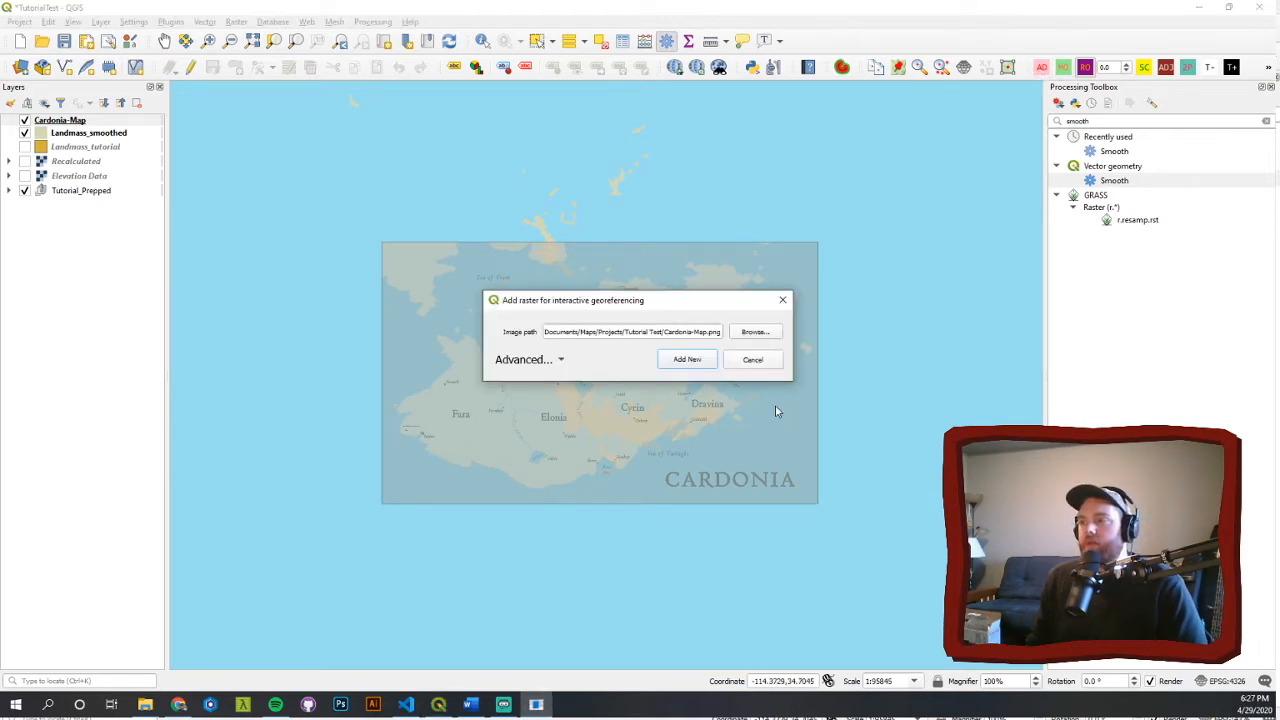
pyautogui.click(761, 361)
pyautogui.click(1268, 67)
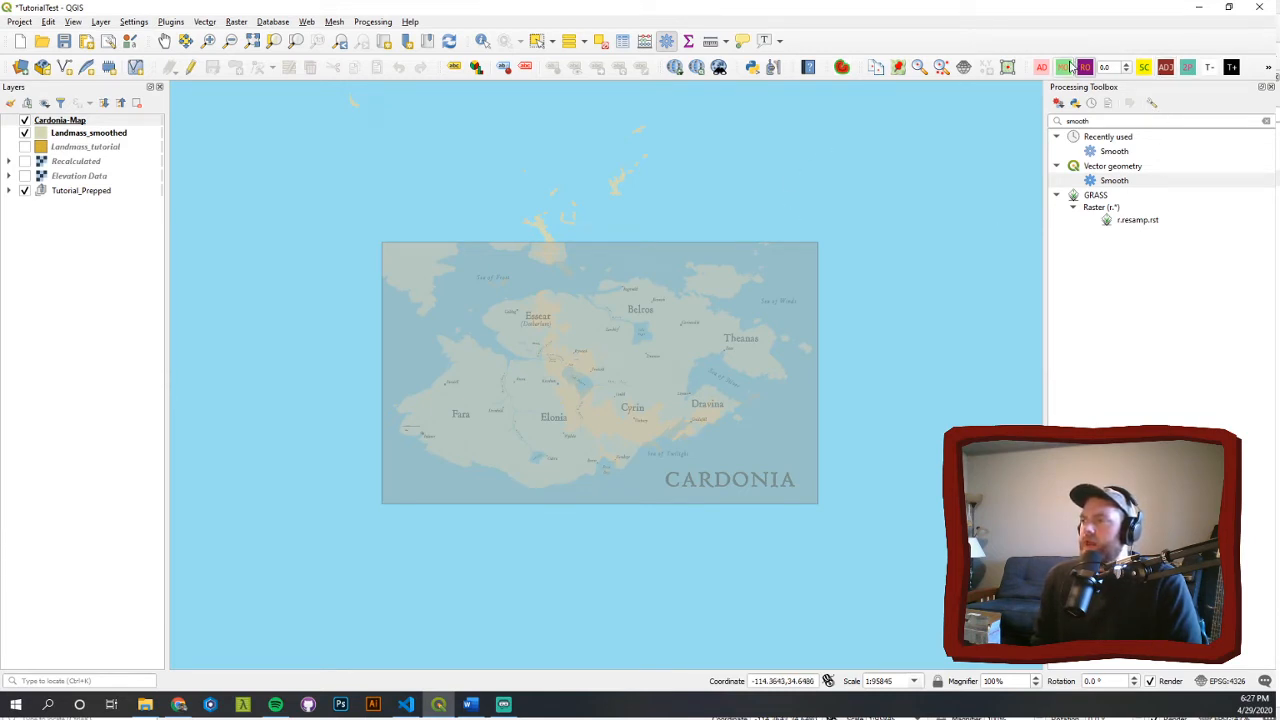
# - Remove the Cardonia-Map layer from the project and save the project
pyautogui.rightClick(59, 122)
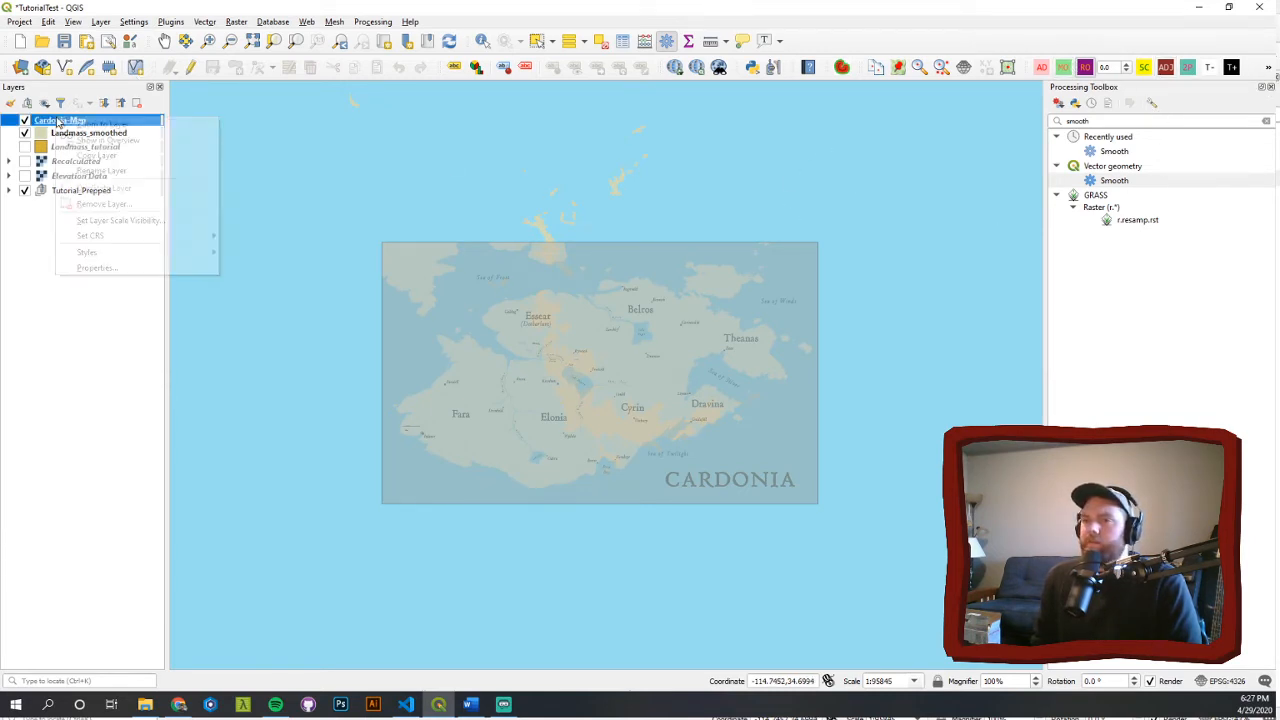
pyautogui.click(104, 203)
pyautogui.click(635, 374)
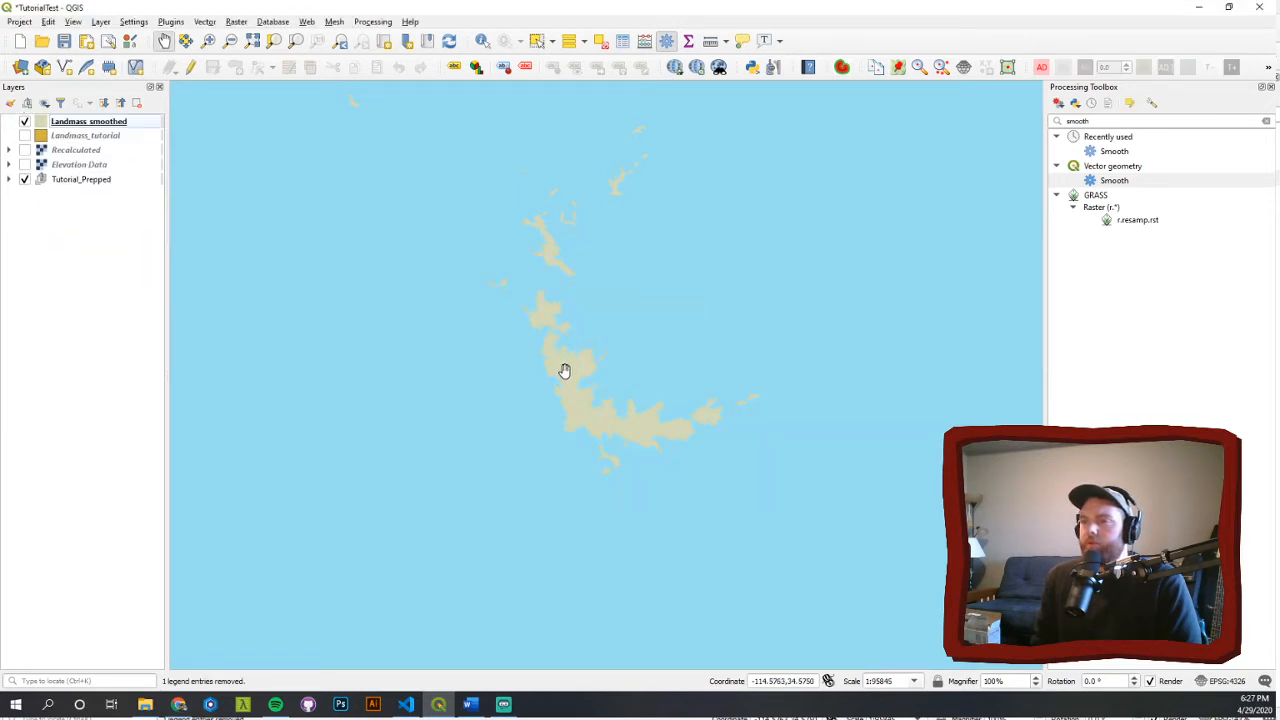
pyautogui.scroll(3, 566, 371)
pyautogui.moveTo(566, 369); pyautogui.dragTo(566, 403)
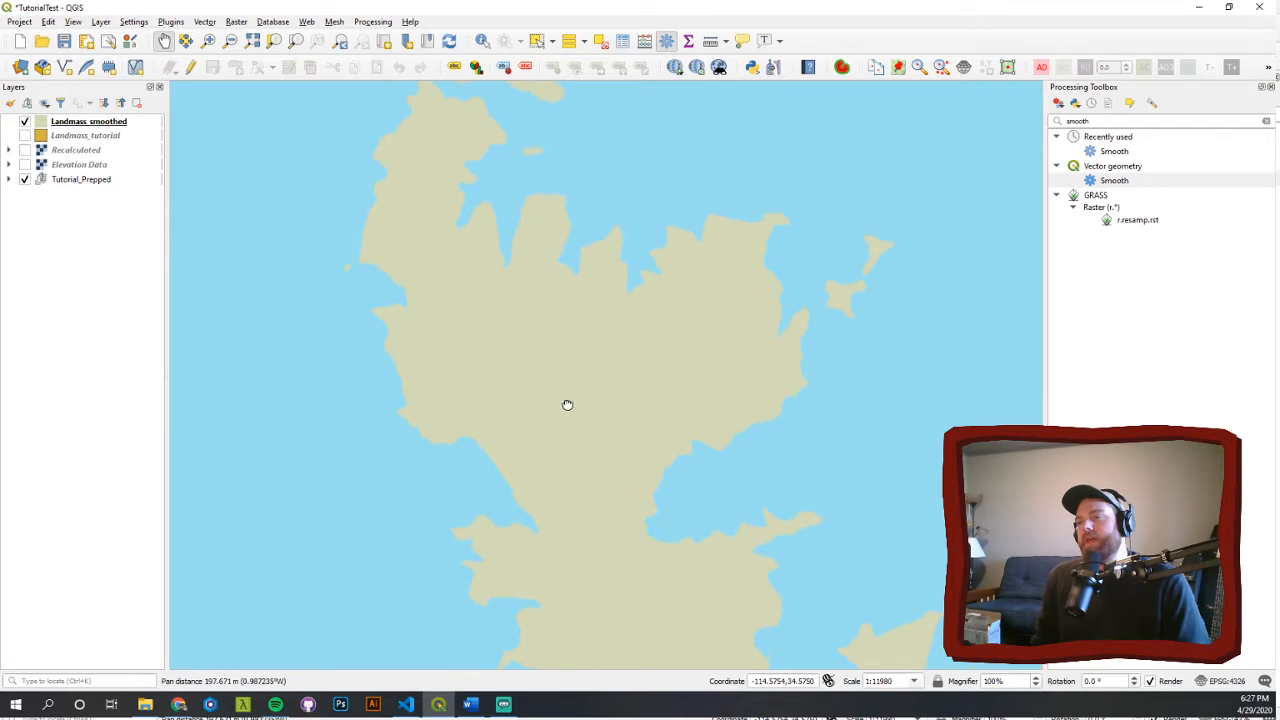
pyautogui.click(63, 41)
pyautogui.click(21, 68)
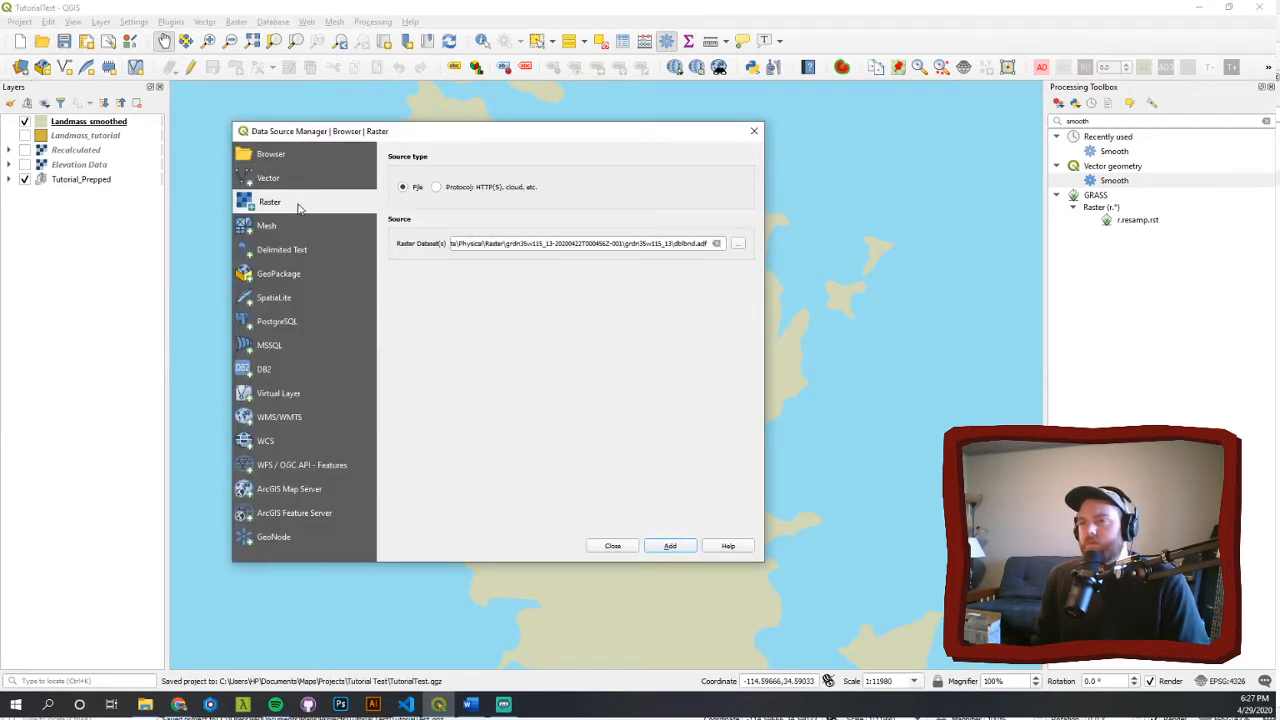
pyautogui.click(756, 131)
pyautogui.moveTo(610, 231); pyautogui.dragTo(572, 192)
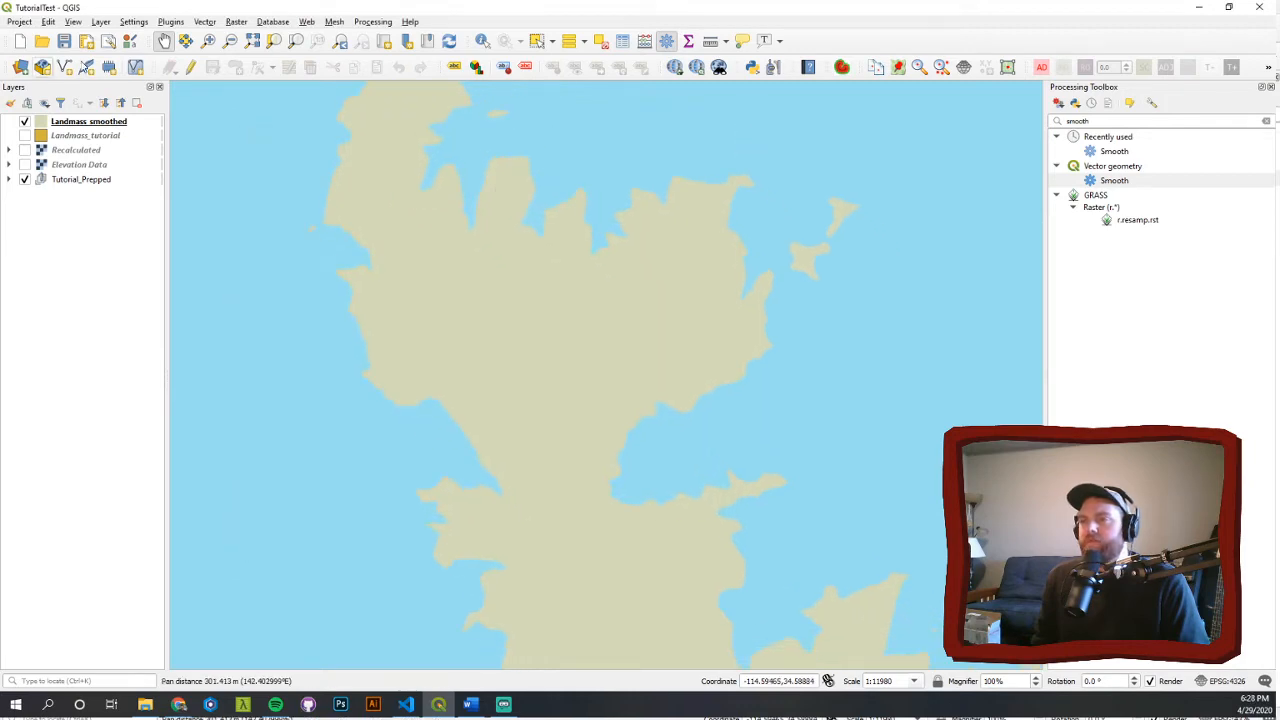
# - Start a new shapefile layer and set its file name to Landcover_tutorial in the Tutorial Test folder
pyautogui.click(68, 68)
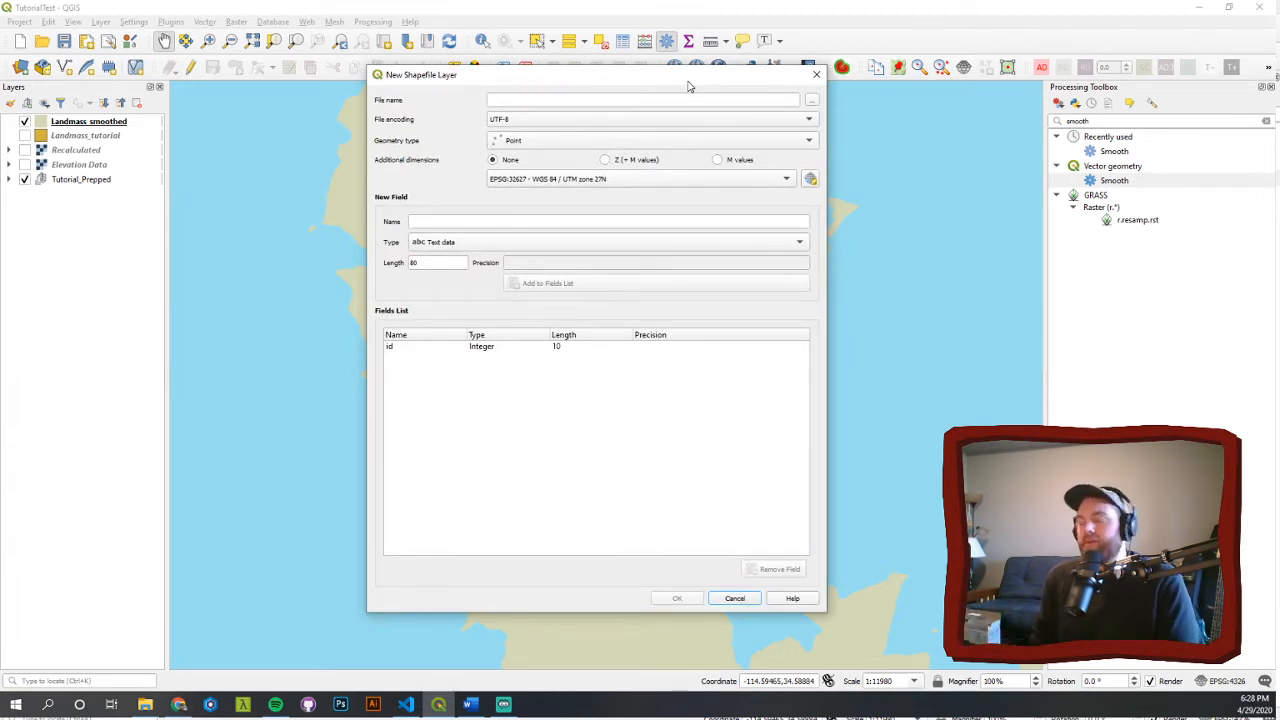
pyautogui.click(815, 102)
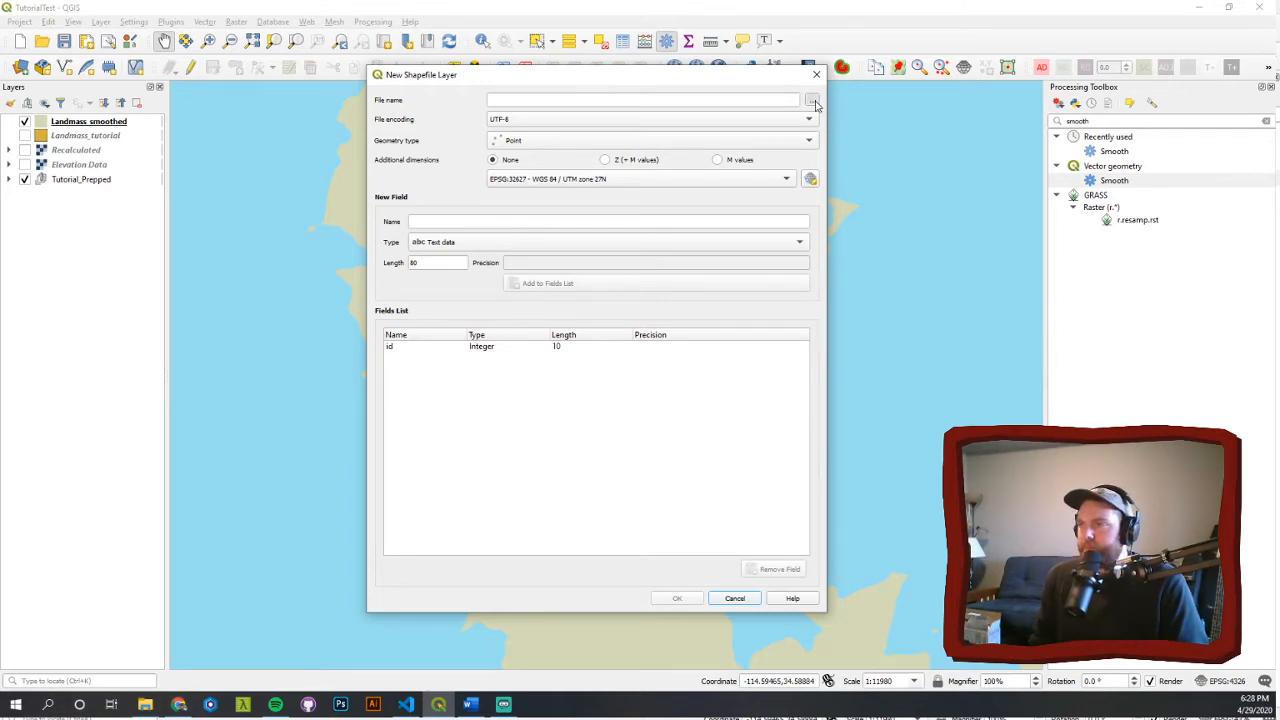
pyautogui.click(708, 128)
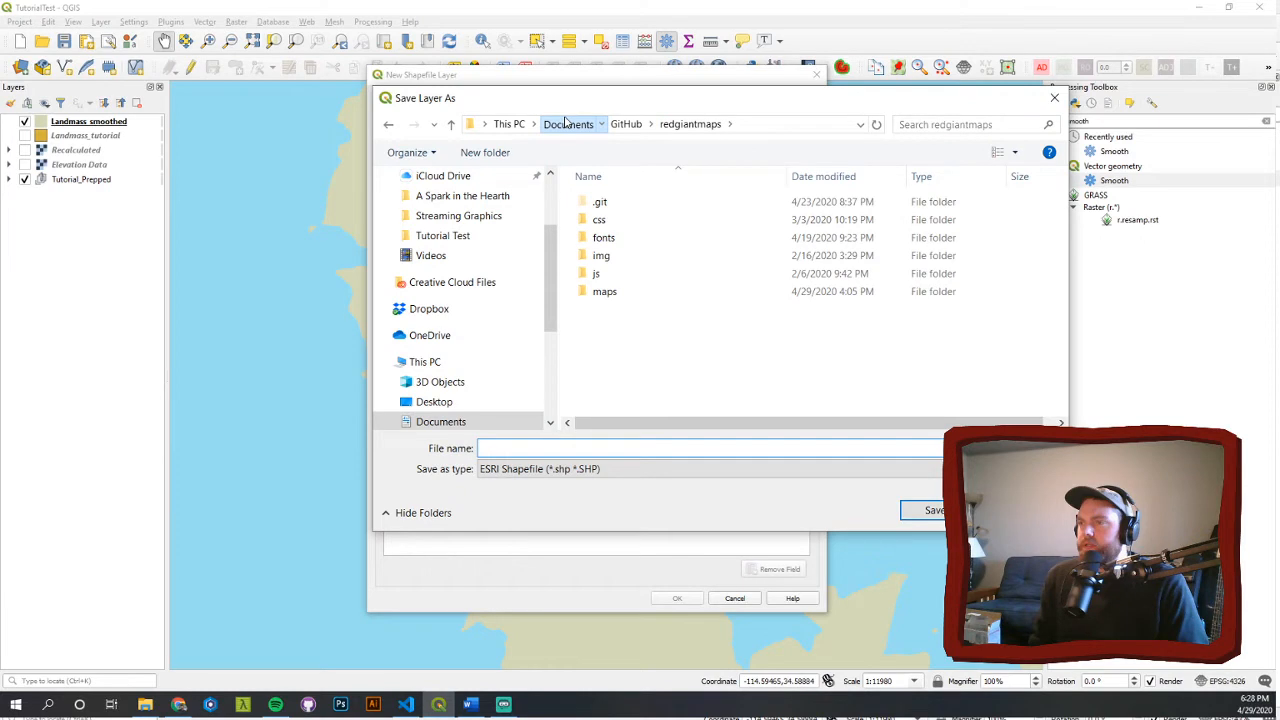
pyautogui.click(566, 121)
pyautogui.click(443, 275)
pyautogui.click(643, 449)
pyautogui.write('Lan')
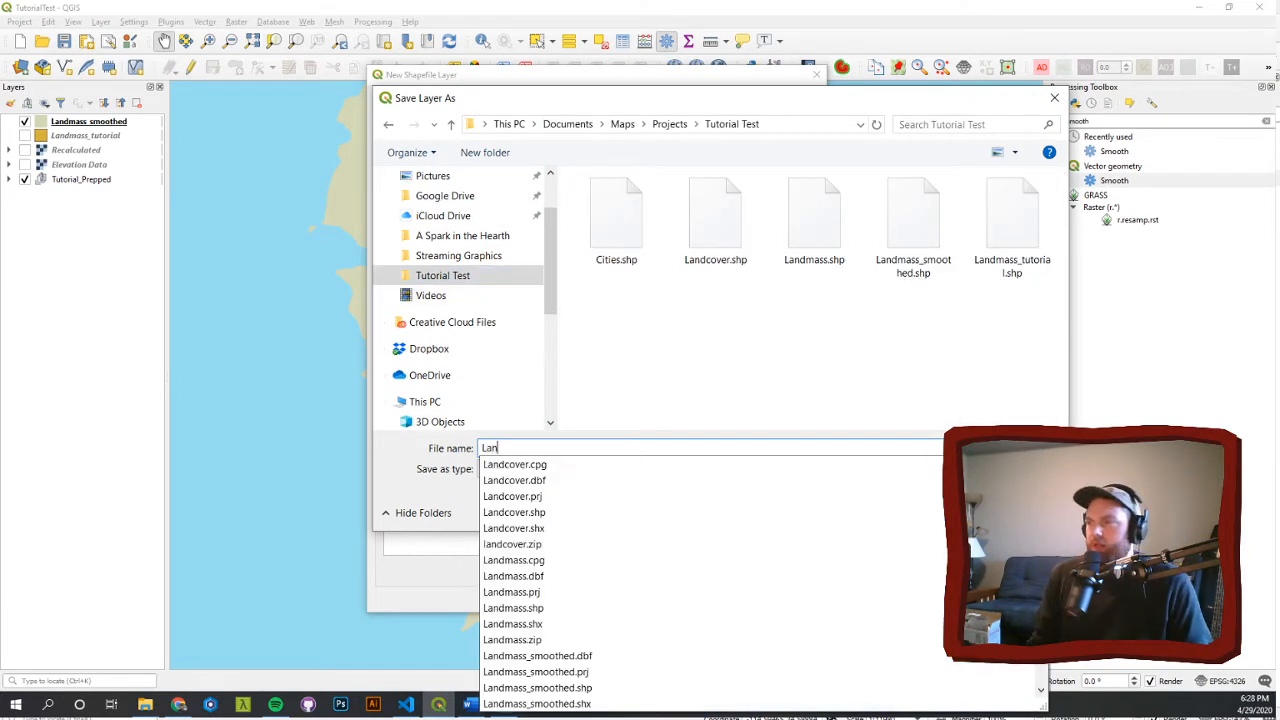
pyautogui.write('dcover_')
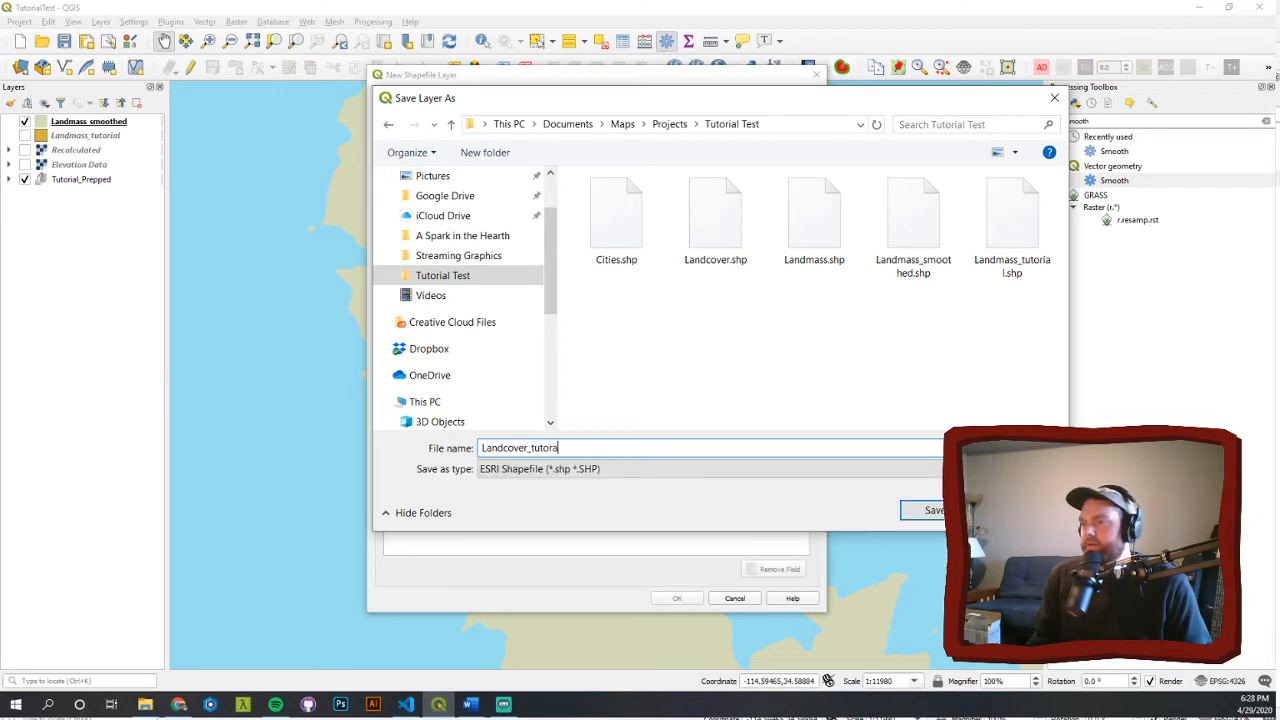
pyautogui.write('tutorial')
pyautogui.press('Return')
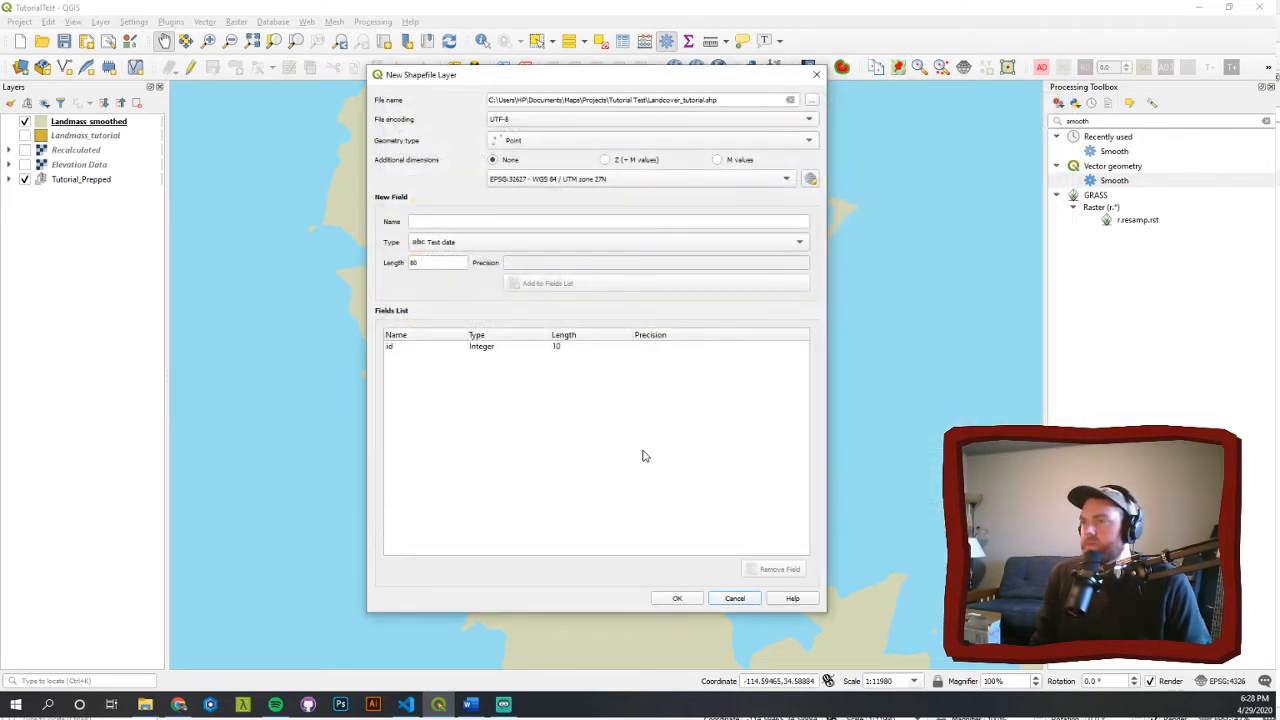
# - Set the new shapefile's geometry type to Polygon and its coordinate system to the project CRS, EPSG:4326 - WGS 84
pyautogui.click(580, 138)
pyautogui.click(570, 188)
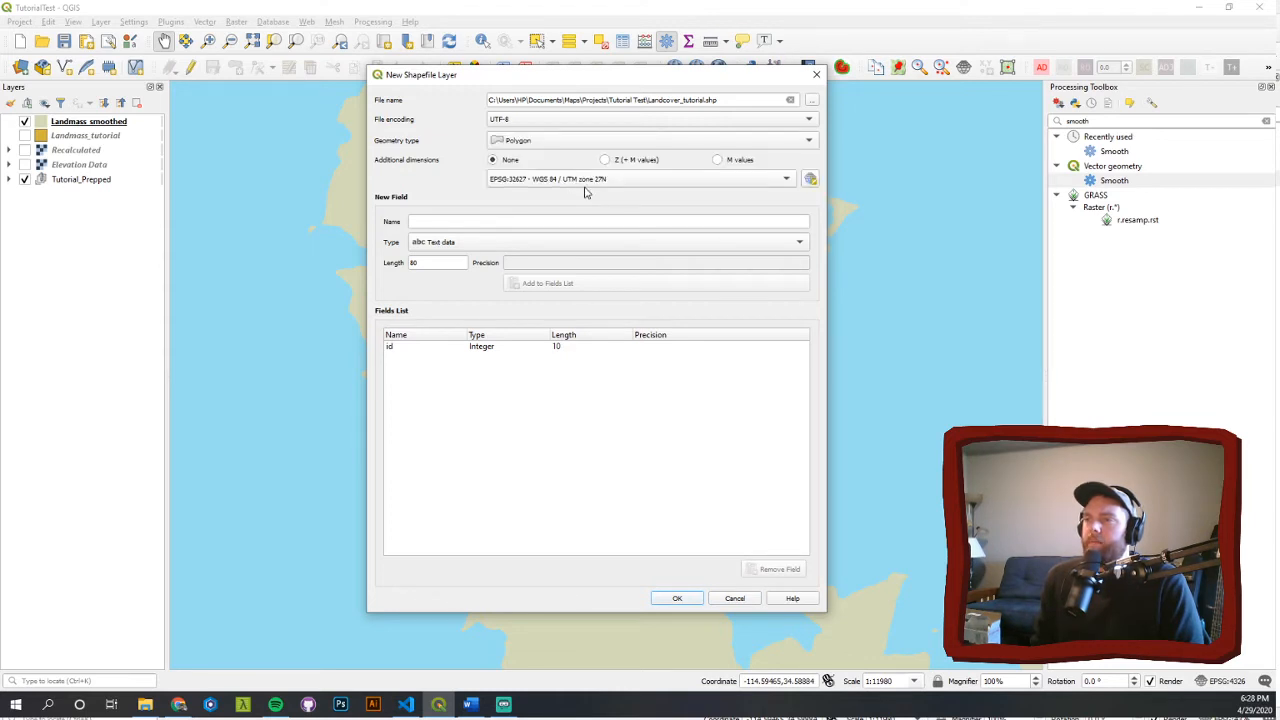
pyautogui.click(623, 180)
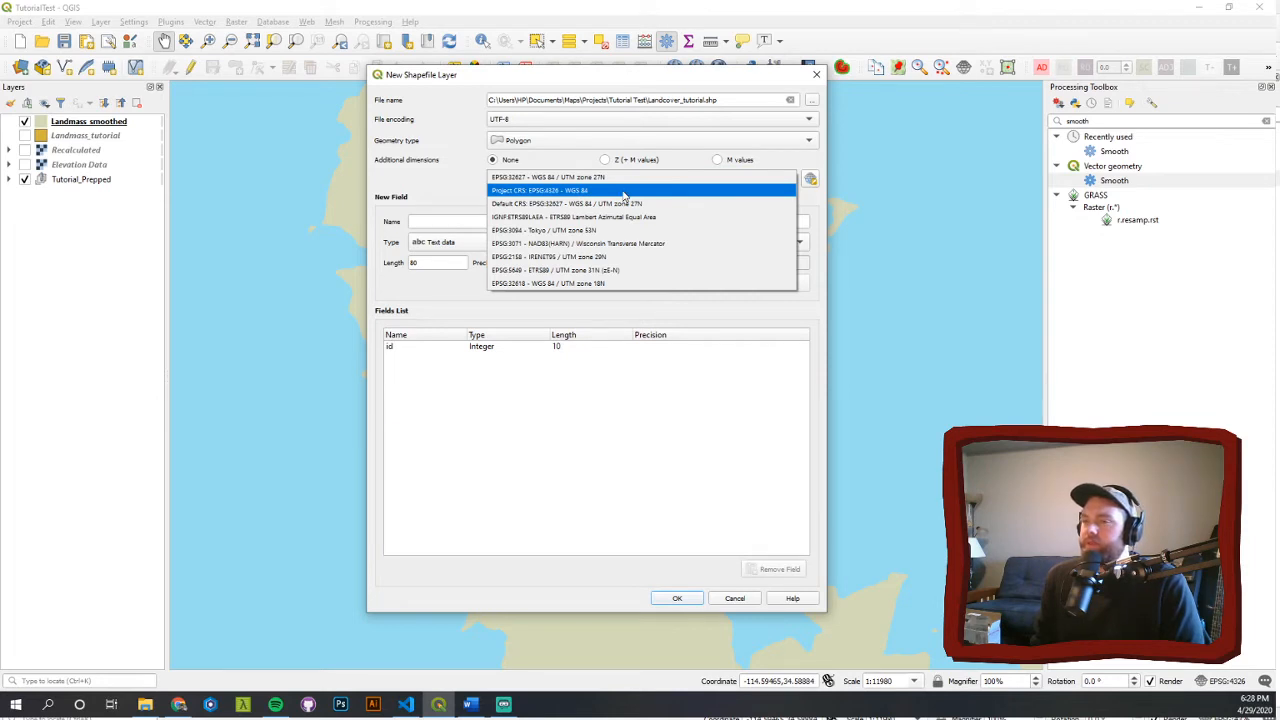
pyautogui.click(623, 191)
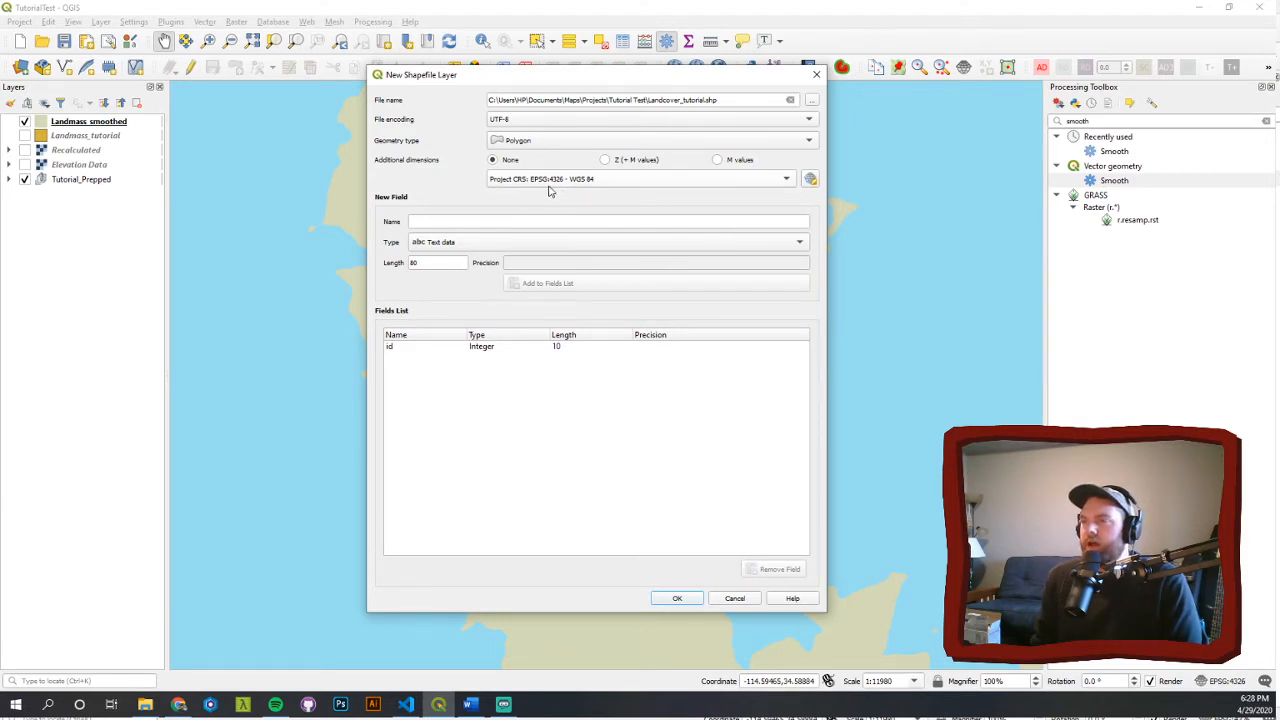
# - Add the text fields Name and Type to the new shapefile and create the layer
pyautogui.click(494, 220)
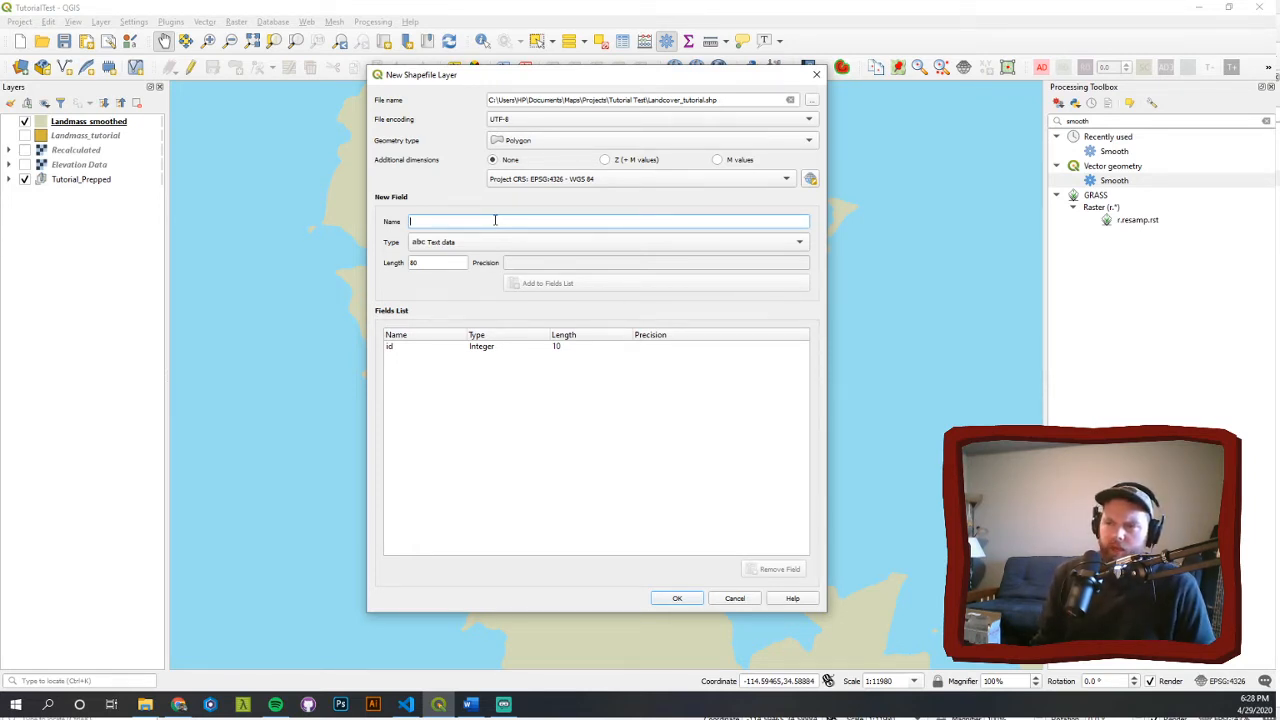
pyautogui.write('Name')
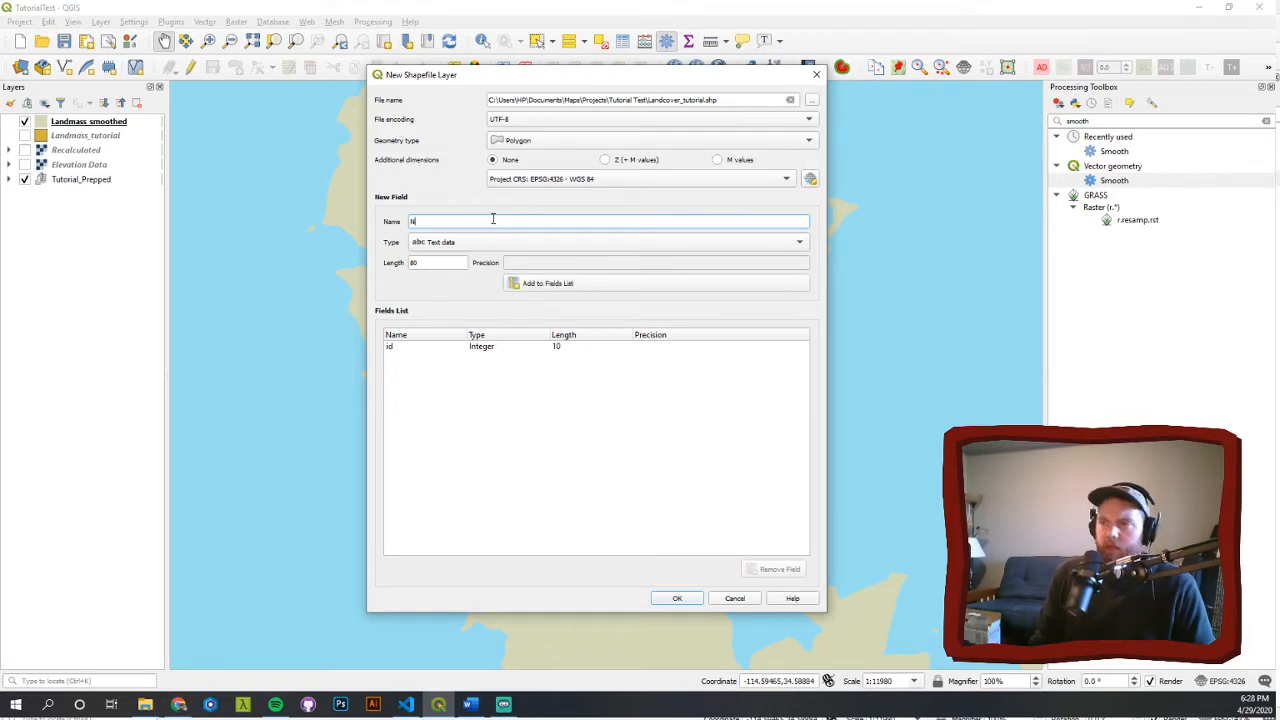
pyautogui.click(547, 284)
pyautogui.write('Type')
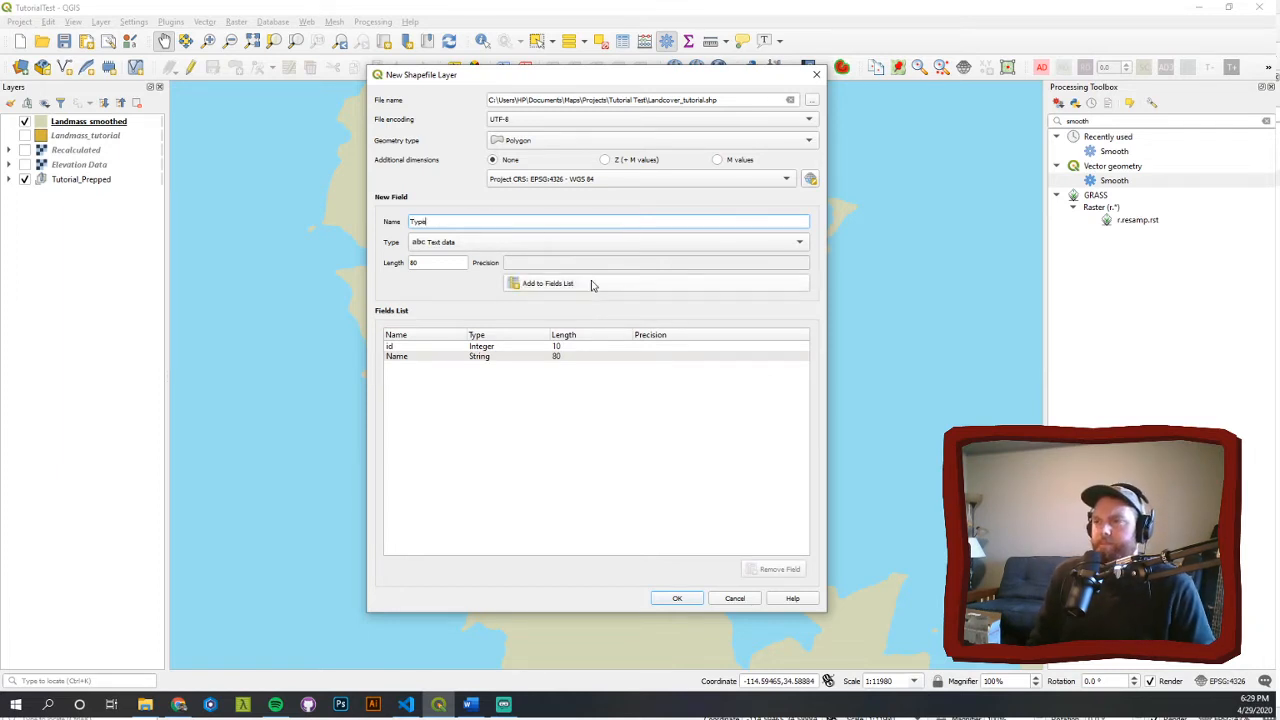
pyautogui.click(591, 285)
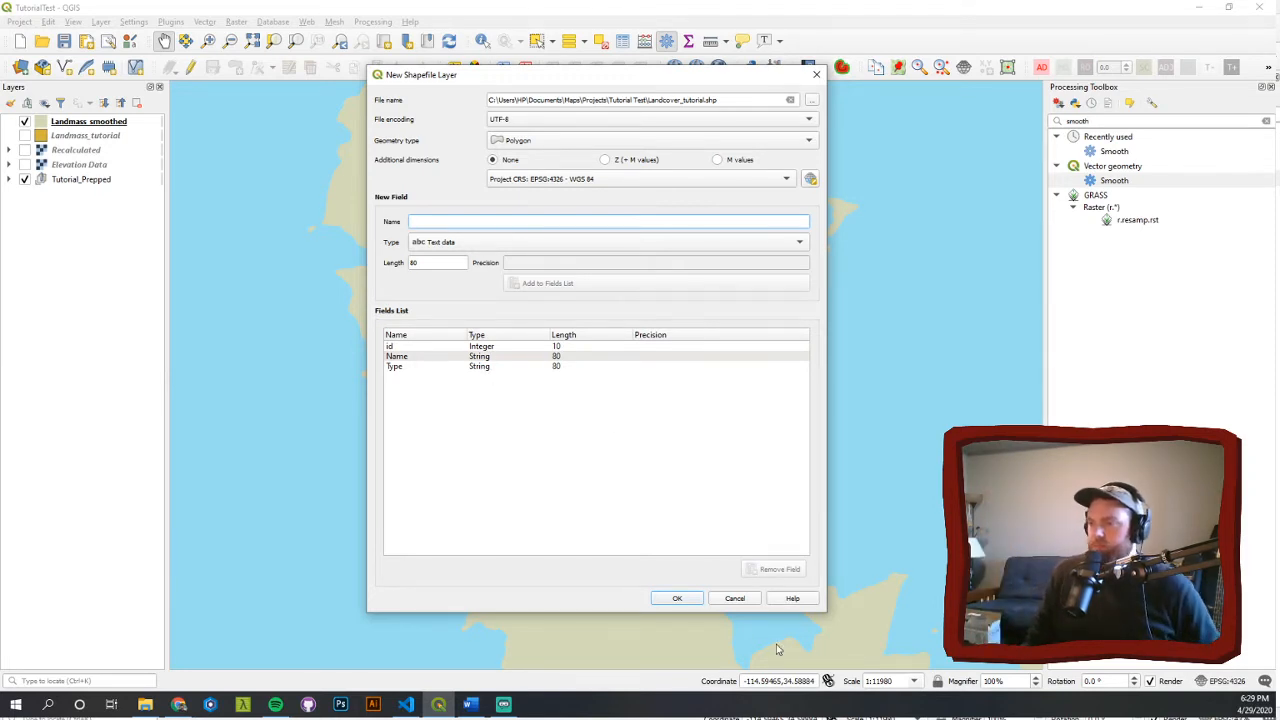
pyautogui.click(674, 598)
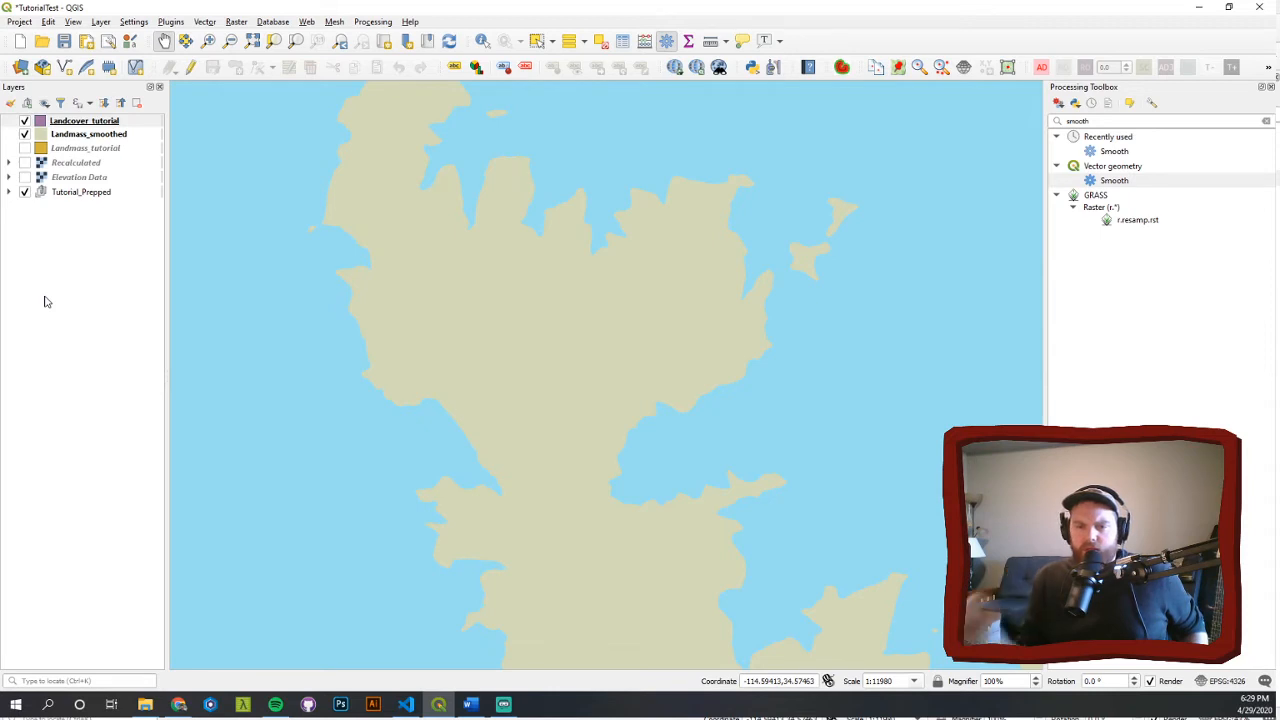
pyautogui.click(22, 74)
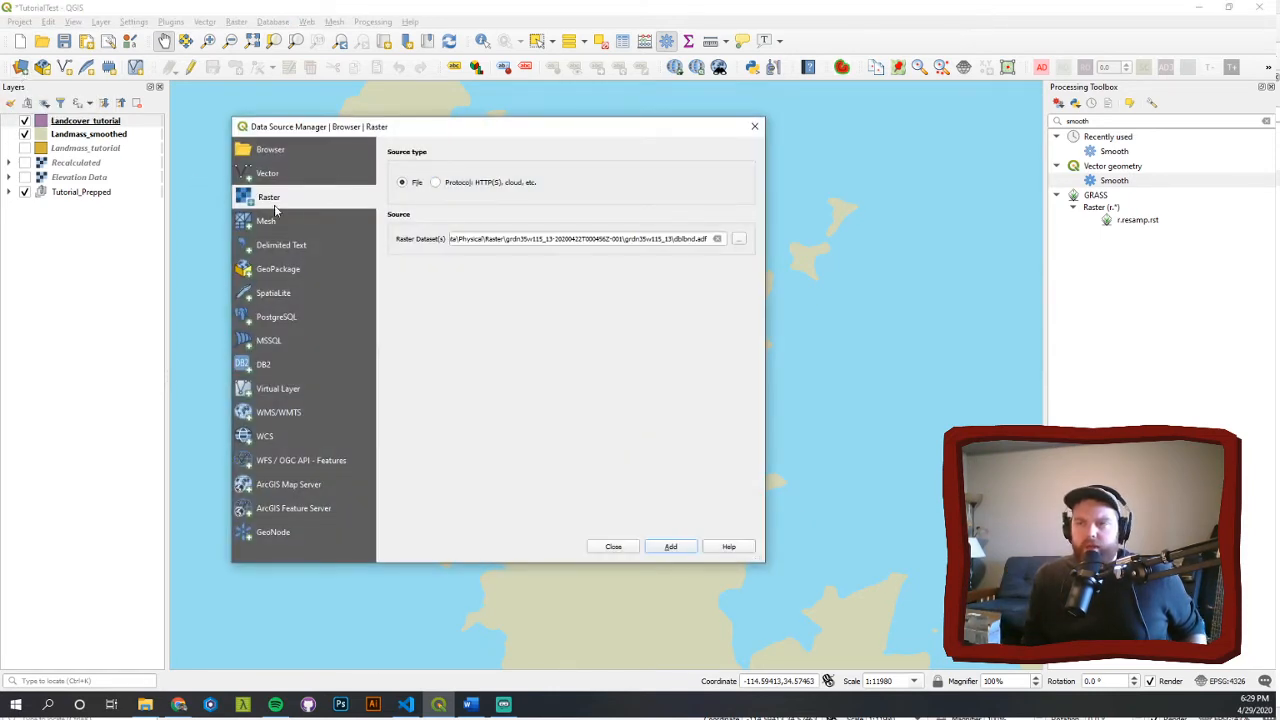
pyautogui.click(739, 242)
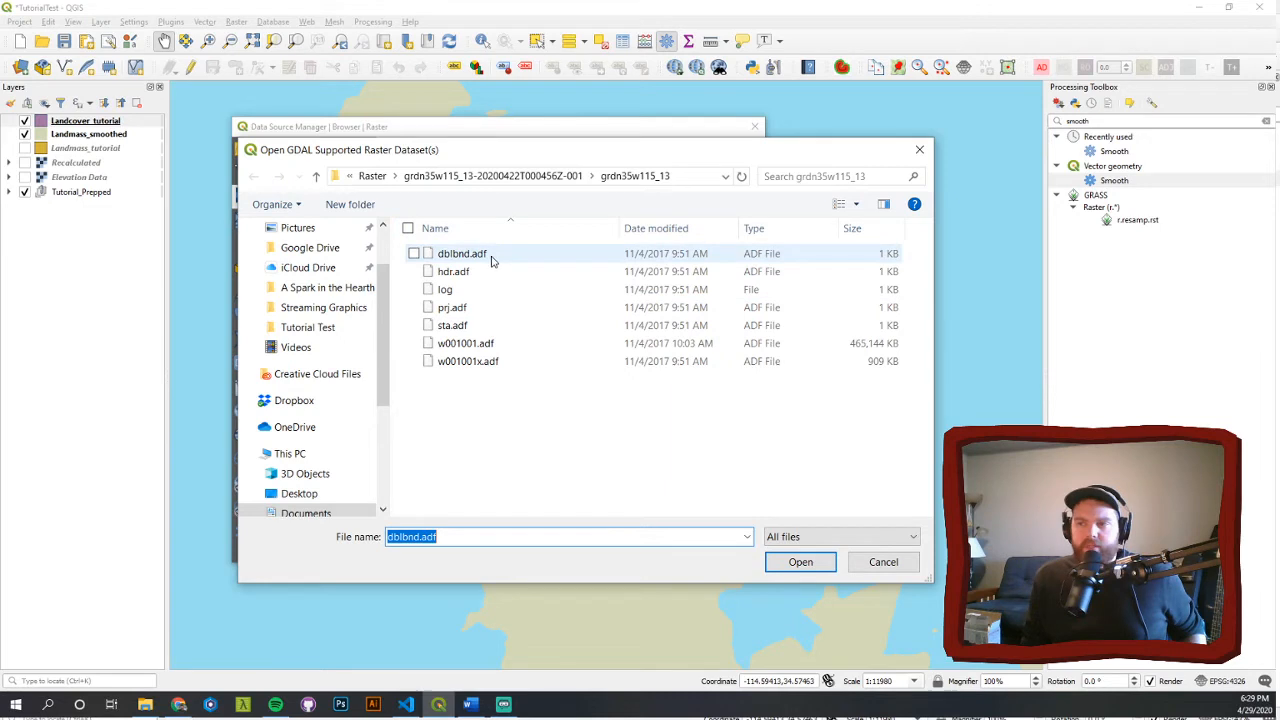
pyautogui.click(475, 257)
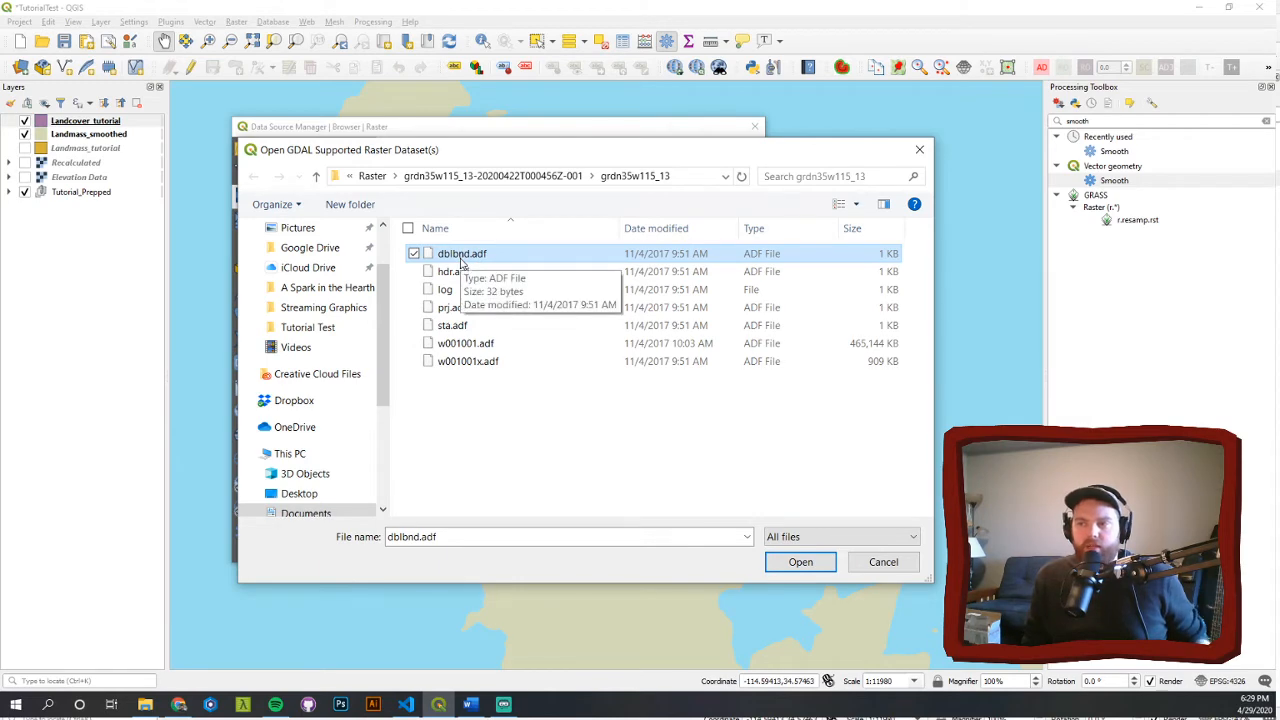
pyautogui.press('Return')
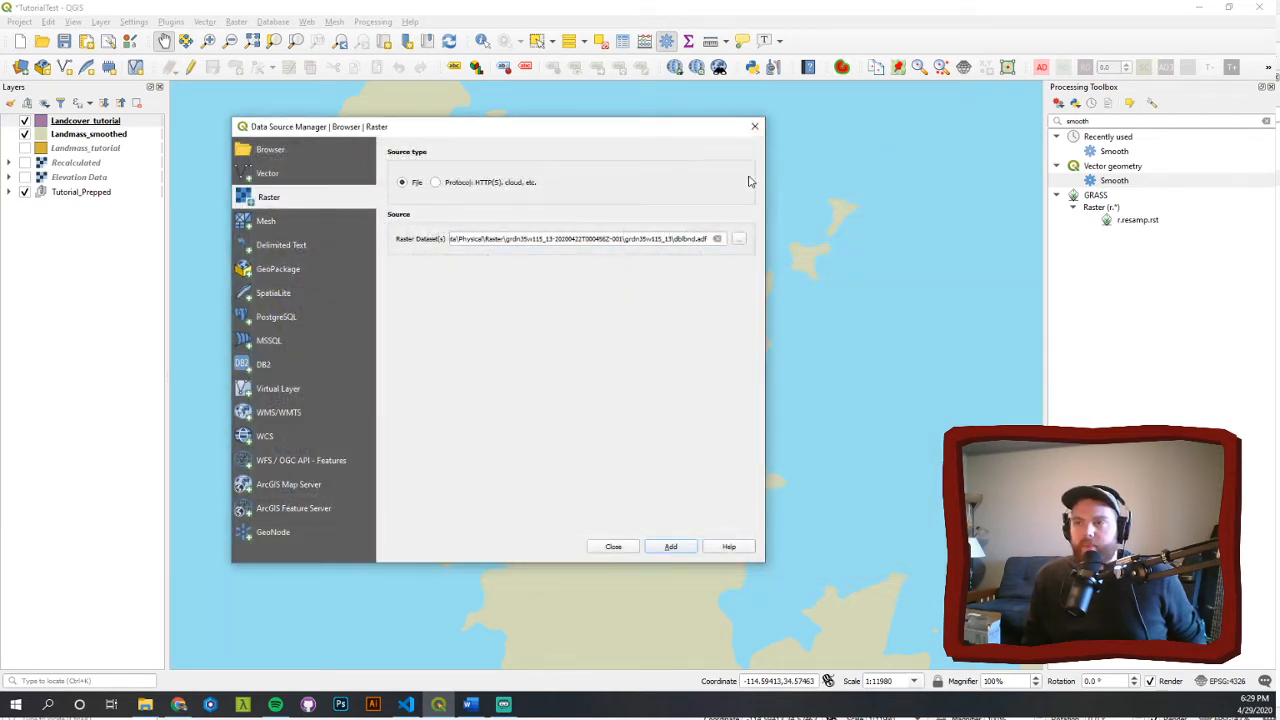
pyautogui.click(754, 126)
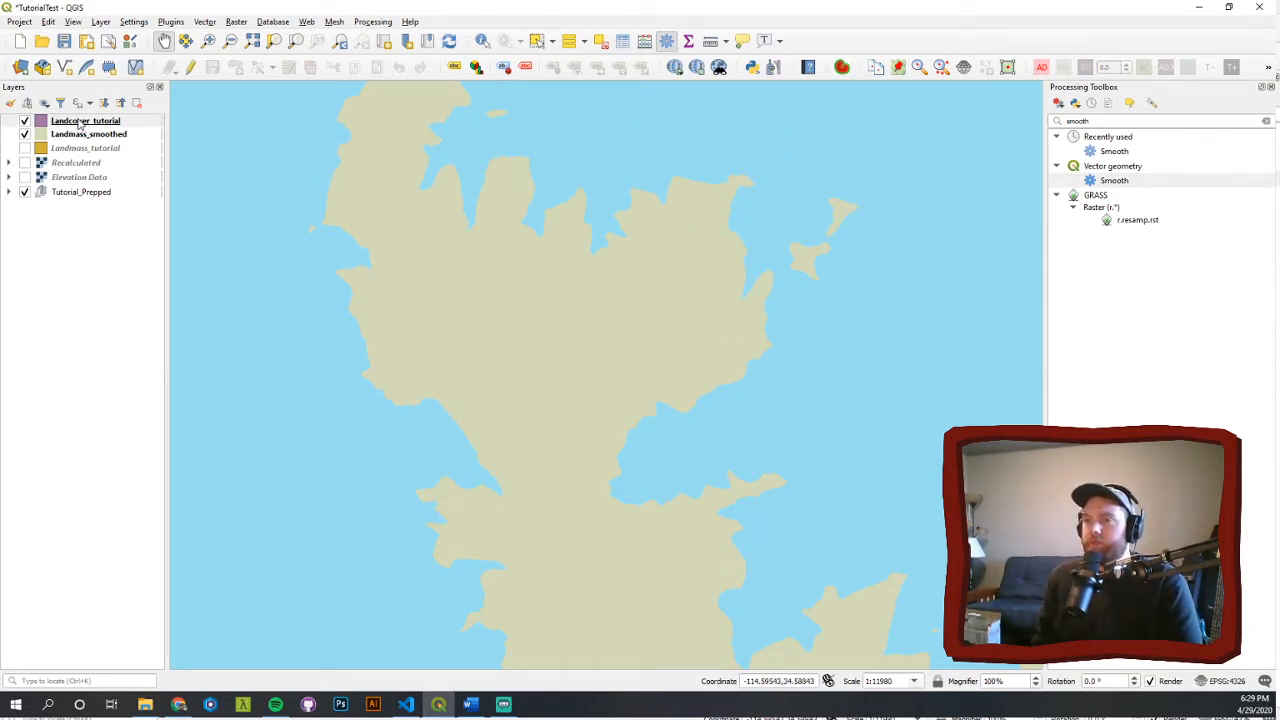
# - Select the Landcover_tutorial layer and turn on editing for it
pyautogui.moveTo(566, 354); pyautogui.dragTo(537, 309)
pyautogui.scroll(-1, 537, 309)
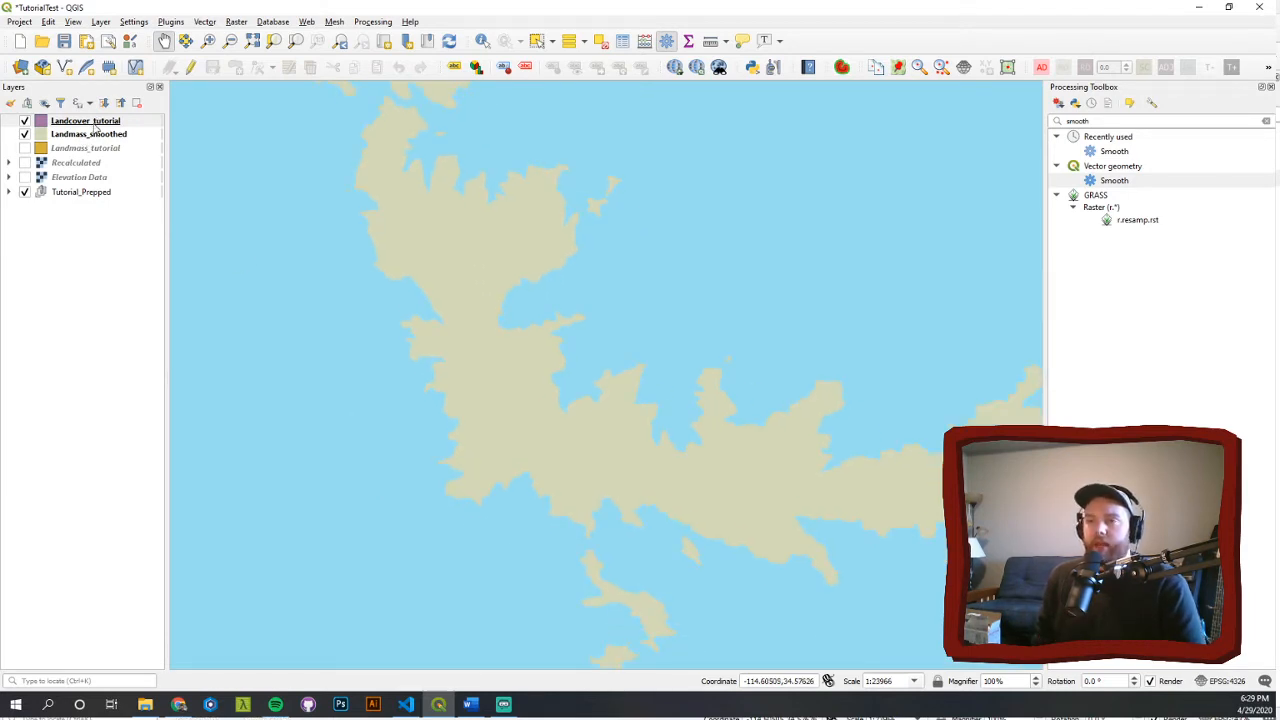
pyautogui.click(80, 121)
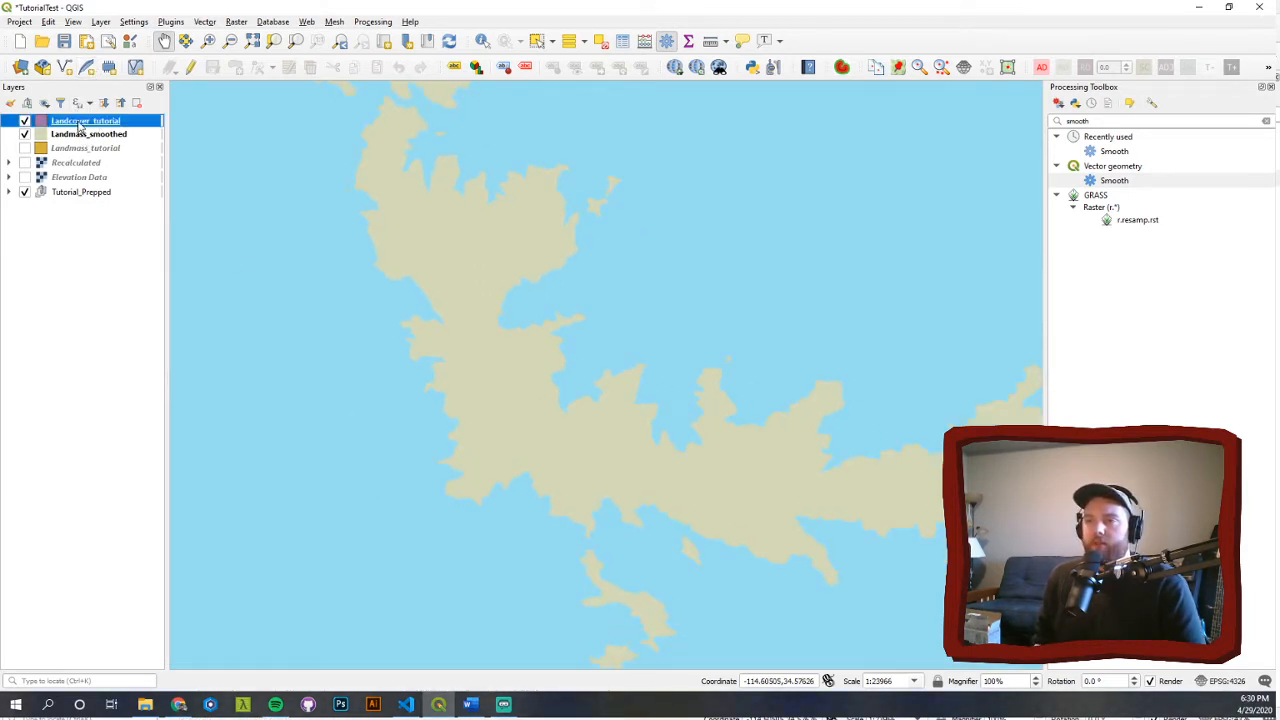
pyautogui.click(191, 68)
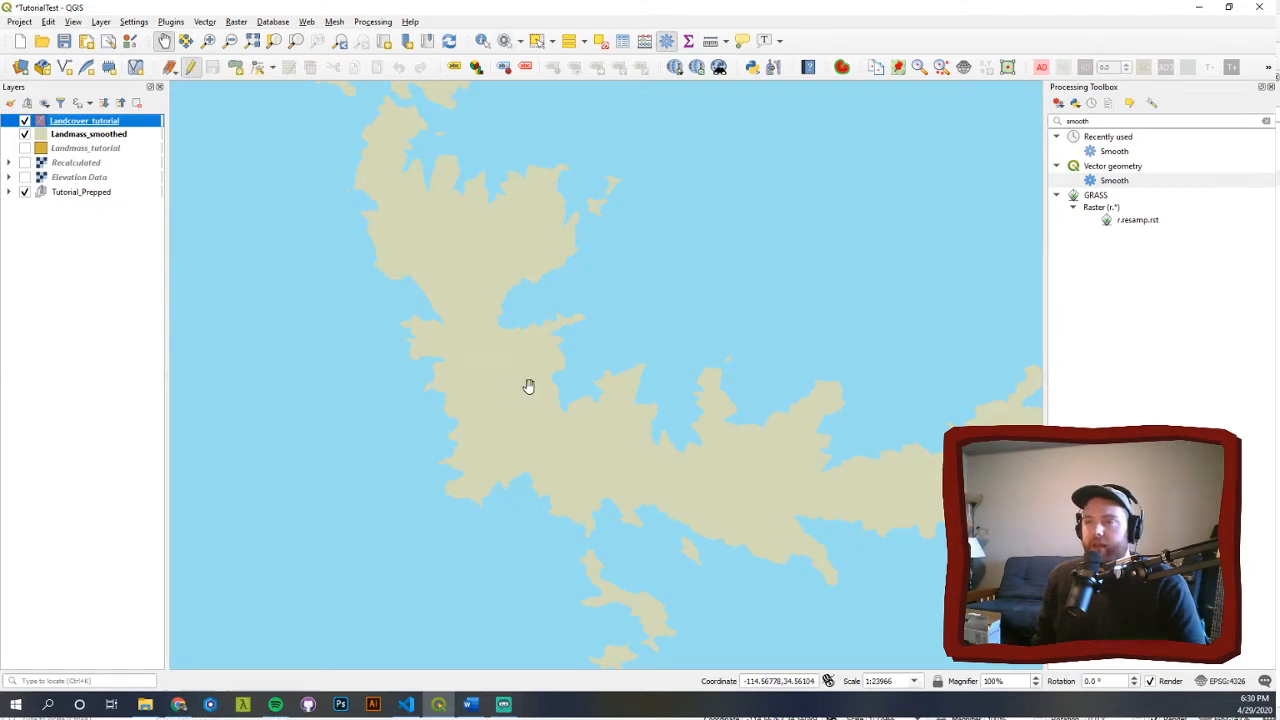
# - Draw a large heart-shaped landcover polygon covering most of the interior of the northern landmass and finish its outline
pyautogui.moveTo(454, 245); pyautogui.dragTo(558, 365)
pyautogui.scroll(1, 562, 368)
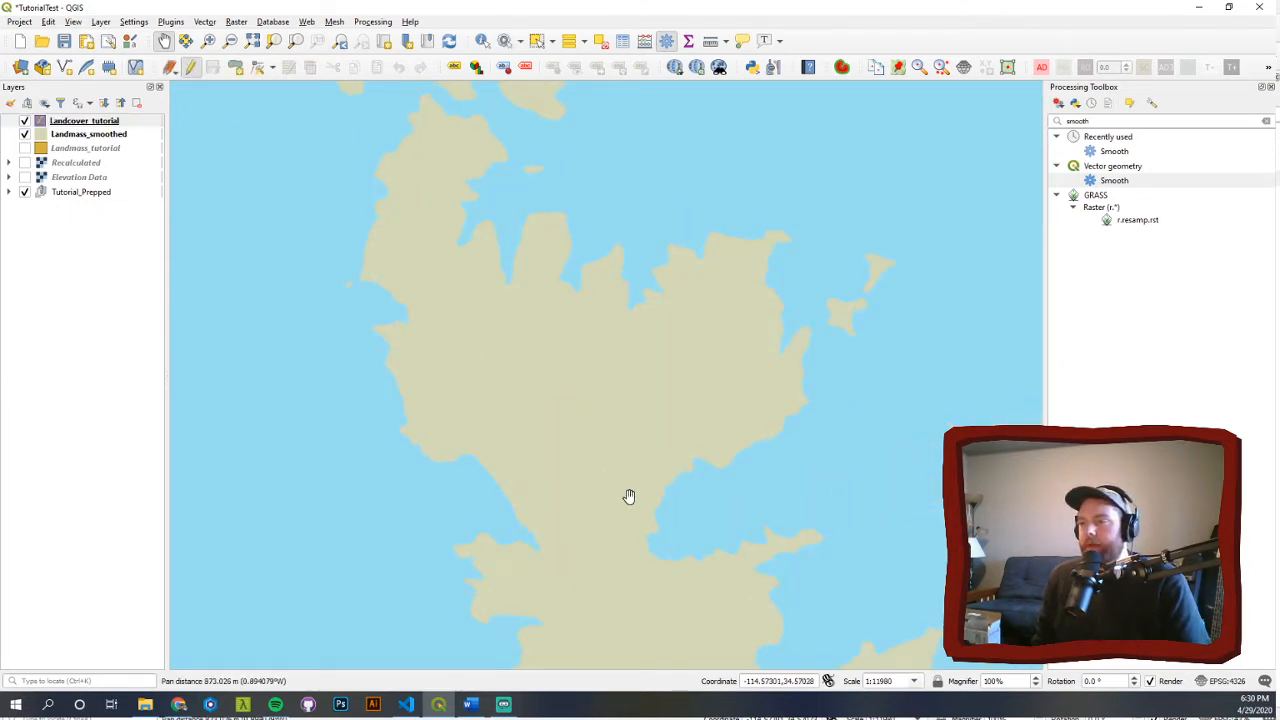
pyautogui.click(237, 68)
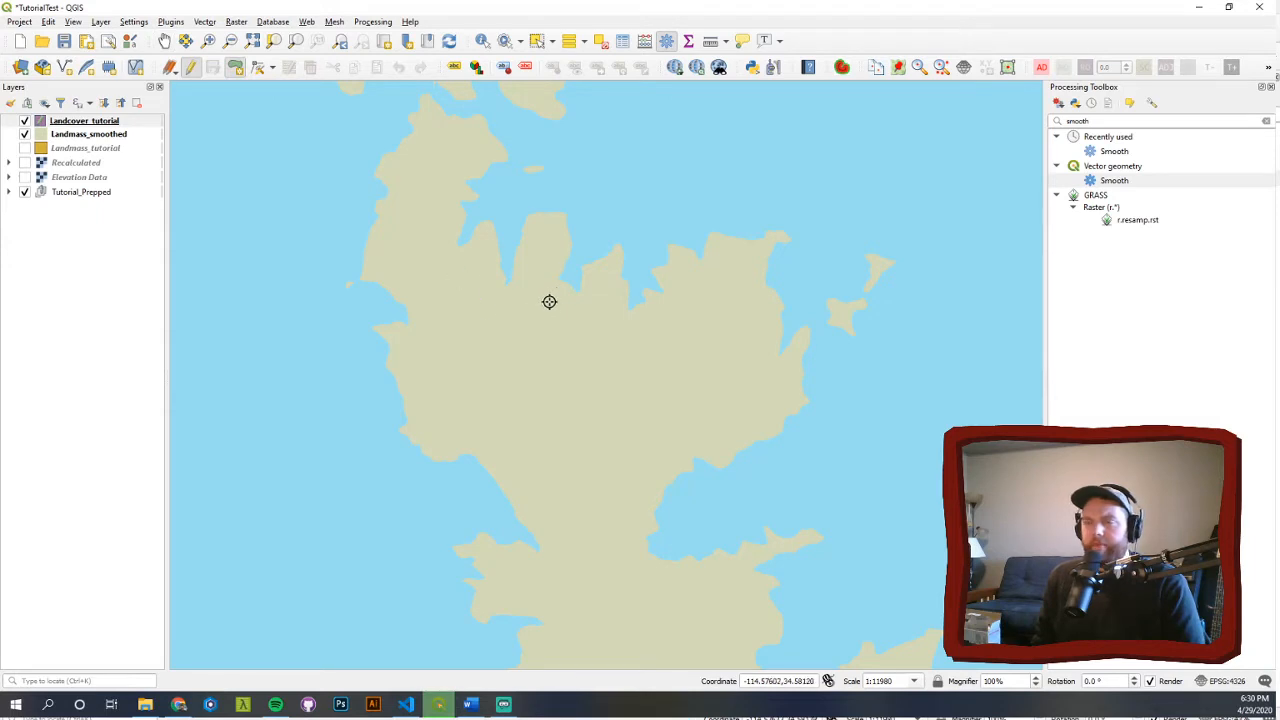
pyautogui.scroll(1, 723, 374)
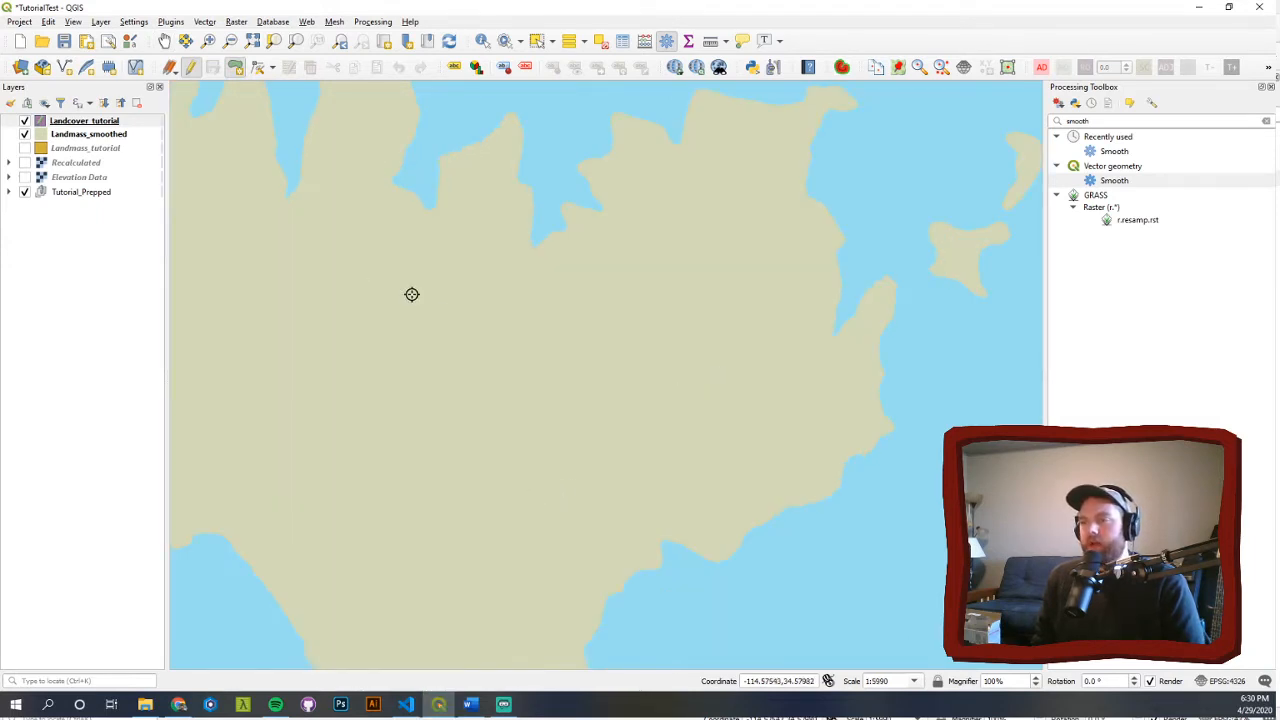
pyautogui.click(488, 287)
pyautogui.click(427, 262)
pyautogui.click(388, 260)
pyautogui.click(353, 260)
pyautogui.click(326, 265)
pyautogui.click(311, 271)
pyautogui.click(293, 281)
pyautogui.click(280, 290)
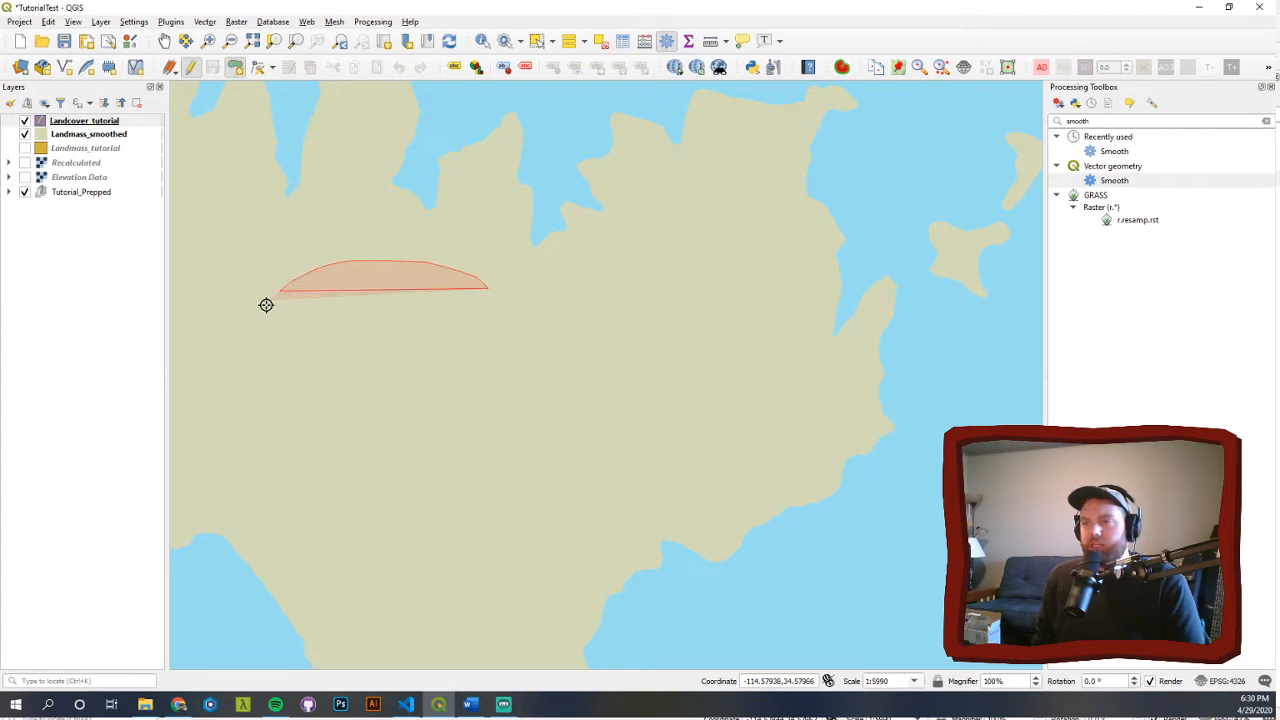
pyautogui.click(267, 303)
pyautogui.click(256, 330)
pyautogui.click(245, 365)
pyautogui.click(240, 395)
pyautogui.click(247, 425)
pyautogui.click(262, 448)
pyautogui.click(281, 469)
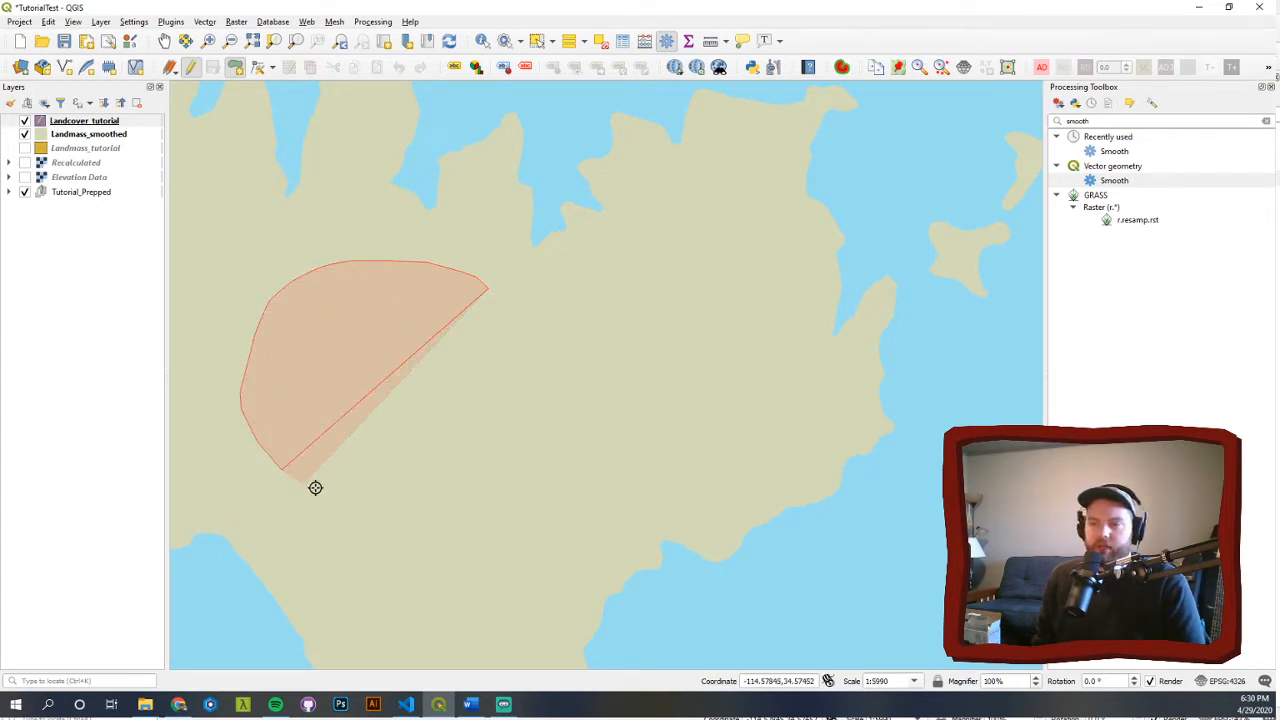
pyautogui.click(342, 498)
pyautogui.click(352, 510)
pyautogui.click(372, 539)
pyautogui.click(384, 564)
pyautogui.click(397, 596)
pyautogui.click(417, 609)
pyautogui.click(445, 617)
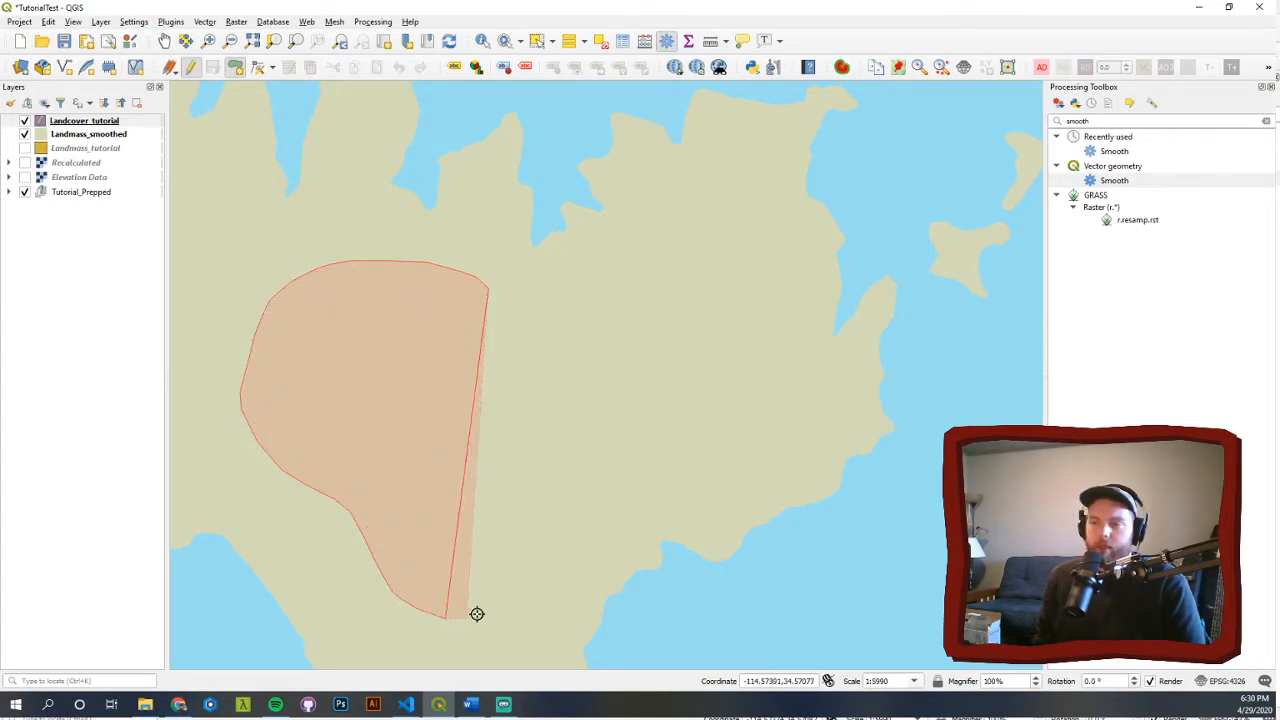
pyautogui.click(484, 610)
pyautogui.click(514, 585)
pyautogui.click(529, 555)
pyautogui.click(549, 530)
pyautogui.click(571, 515)
pyautogui.click(652, 489)
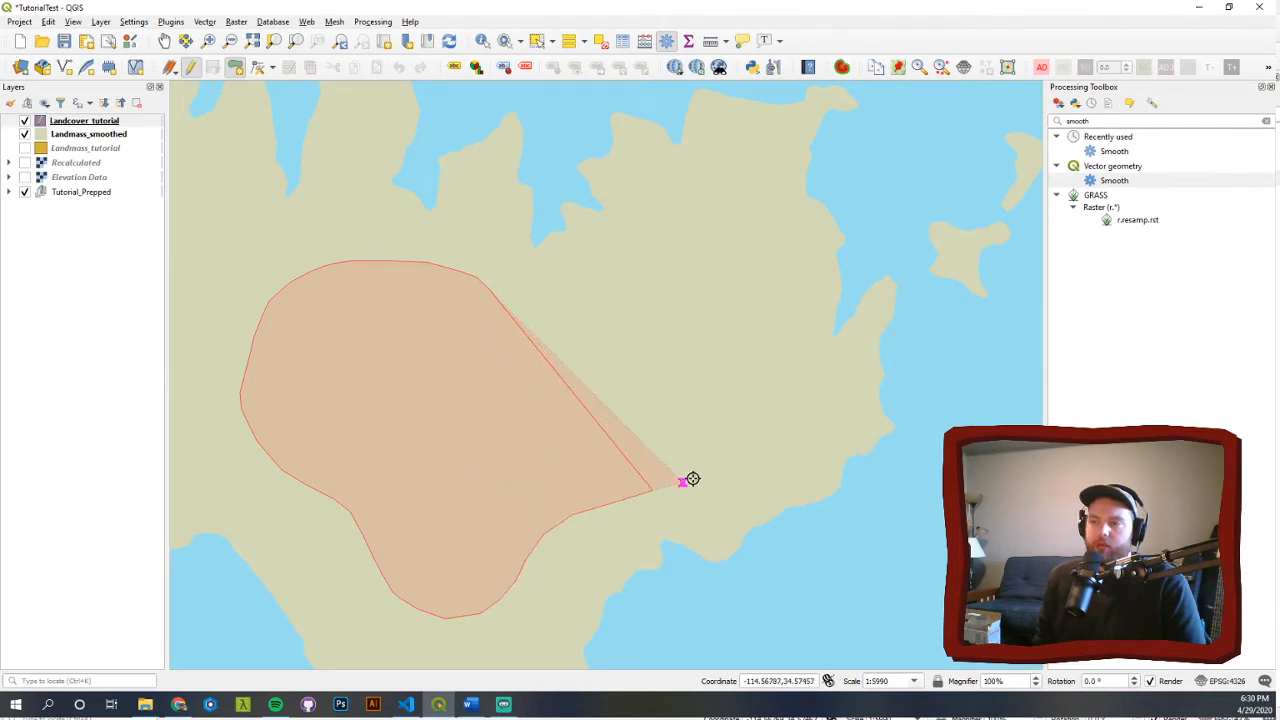
pyautogui.click(700, 472)
pyautogui.click(740, 446)
pyautogui.click(757, 412)
pyautogui.click(760, 383)
pyautogui.click(755, 350)
pyautogui.click(738, 317)
pyautogui.click(727, 292)
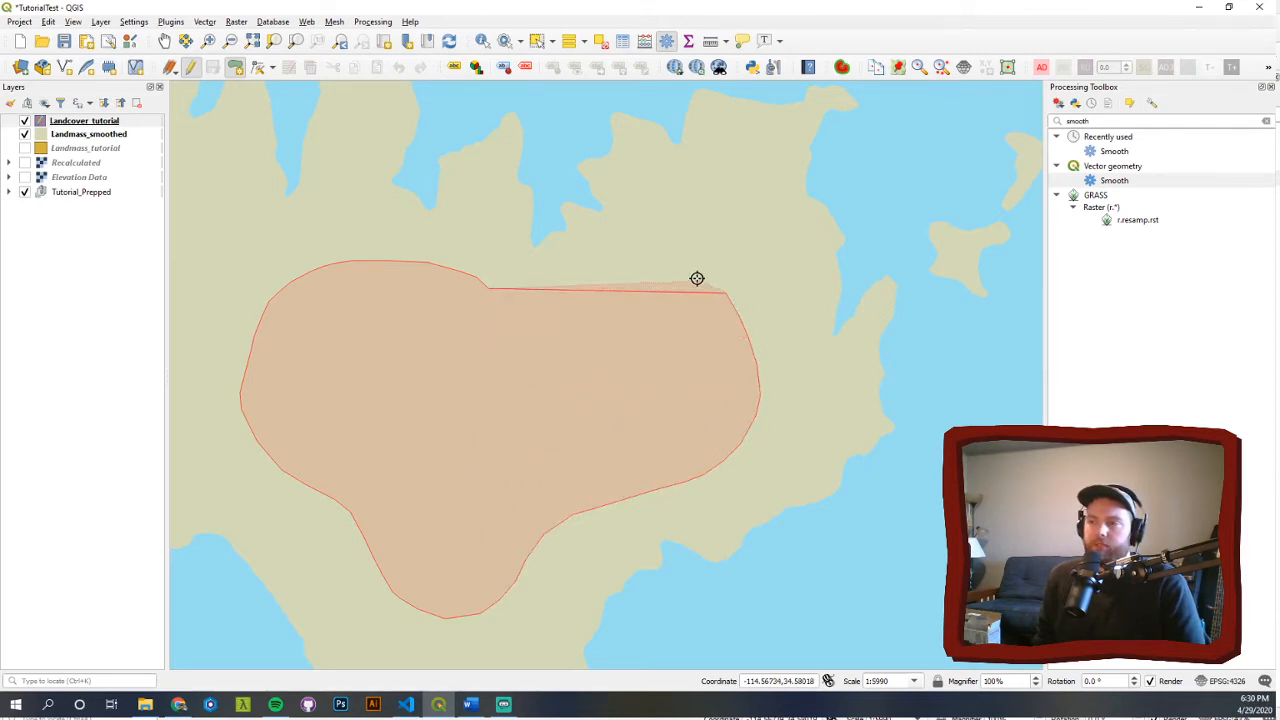
pyautogui.click(662, 268)
pyautogui.click(620, 265)
pyautogui.click(585, 276)
pyautogui.click(555, 293)
pyautogui.click(520, 311)
pyautogui.click(499, 311)
pyautogui.click(496, 309)
pyautogui.scroll(3, 494, 311)
pyautogui.click(471, 226)
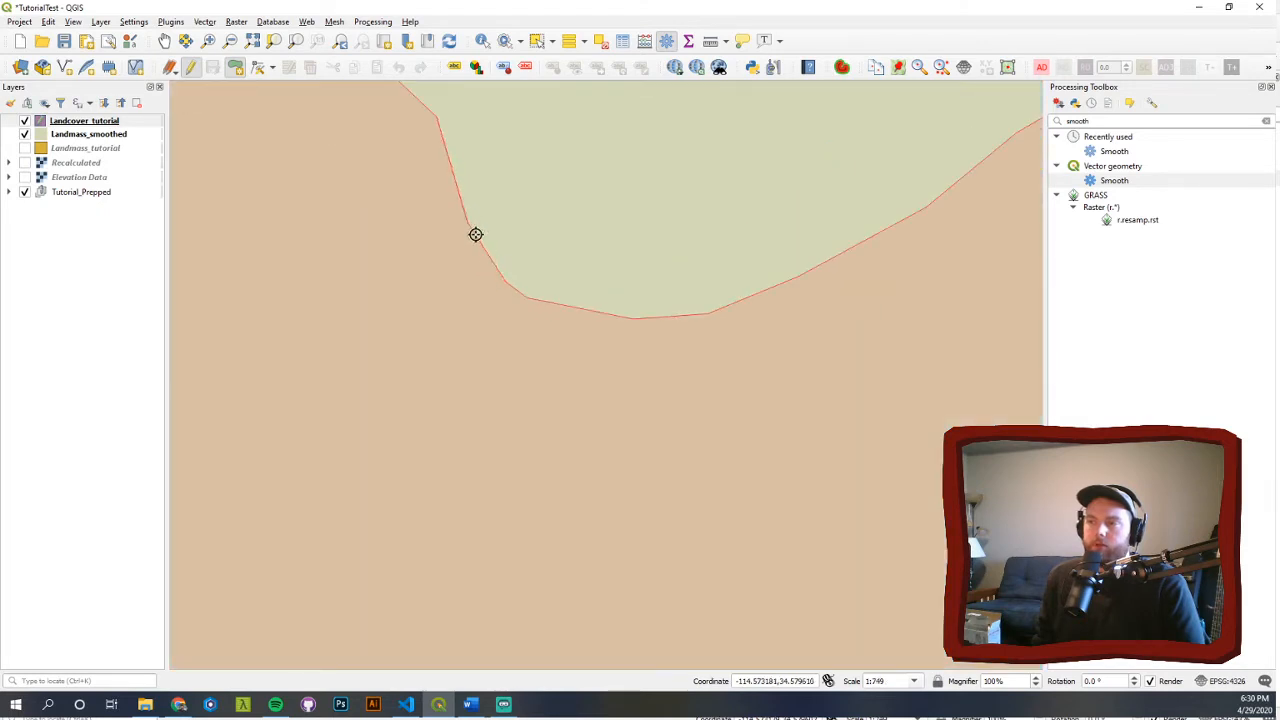
pyautogui.scroll(-3, 546, 323)
pyautogui.rightClick(551, 317)
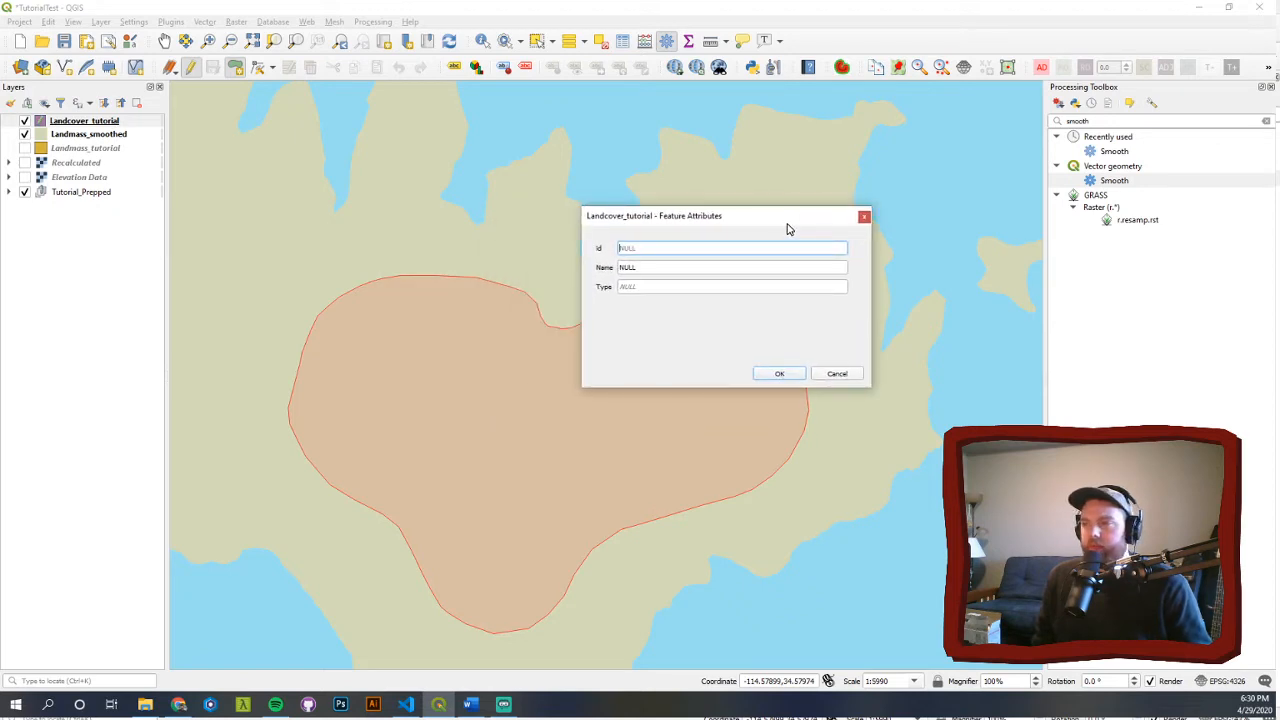
# - Set the new polygon's Type attribute to mountain, leave Id and Name empty, and save the feature
pyautogui.moveTo(787, 230); pyautogui.dragTo(674, 222)
pyautogui.press('Tab')
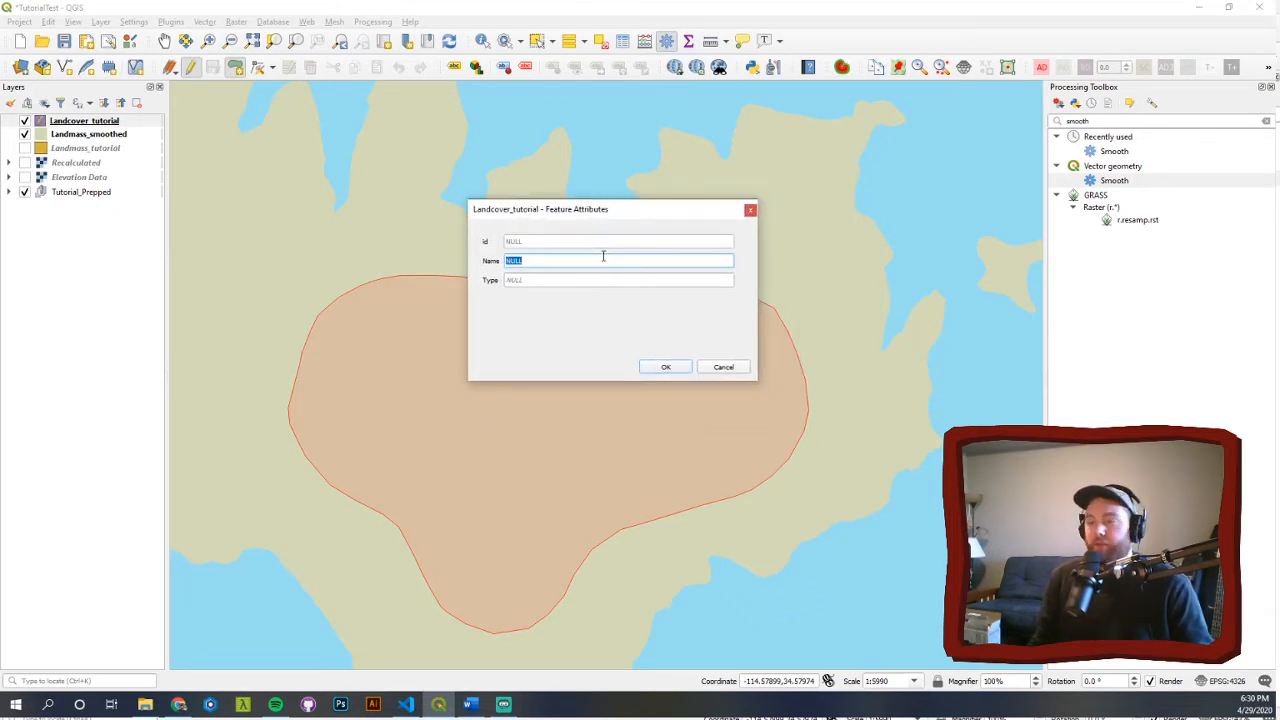
pyautogui.press('Tab')
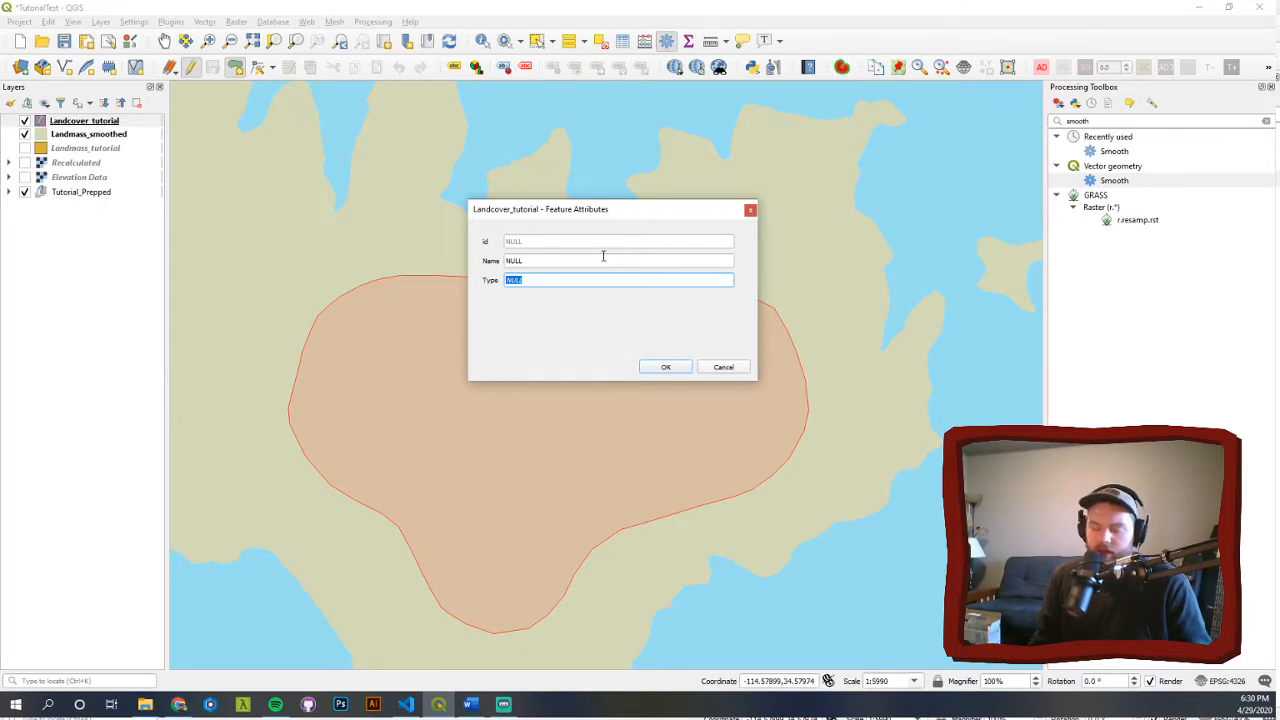
pyautogui.press('Return')
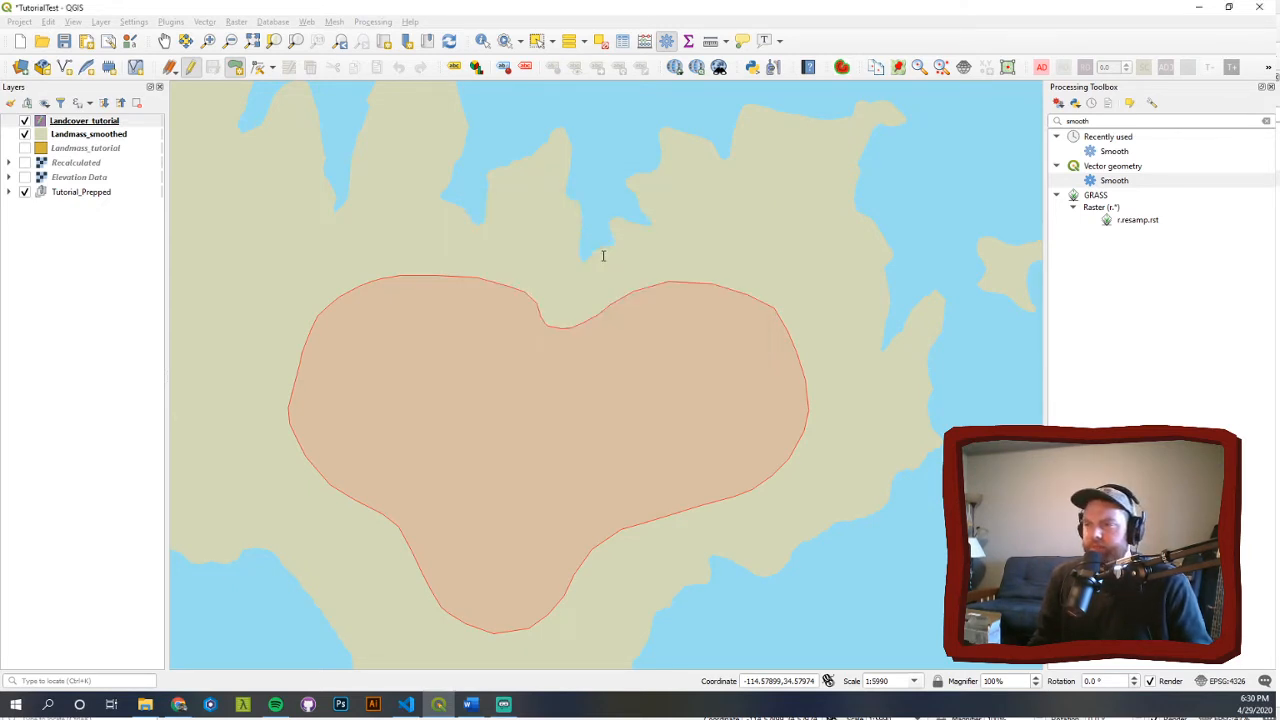
pyautogui.scroll(-1, 522, 223)
pyautogui.scroll(-1, 522, 223)
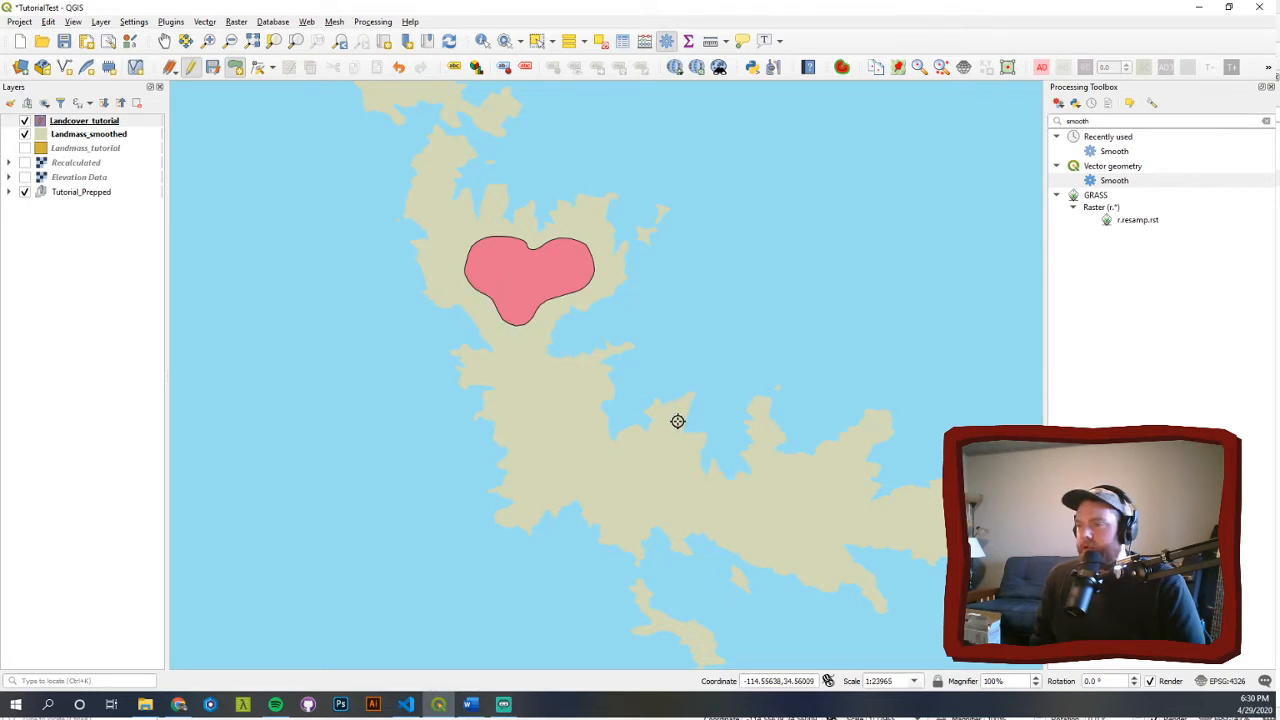
pyautogui.scroll(1, 670, 423)
pyautogui.scroll(1, 355, 243)
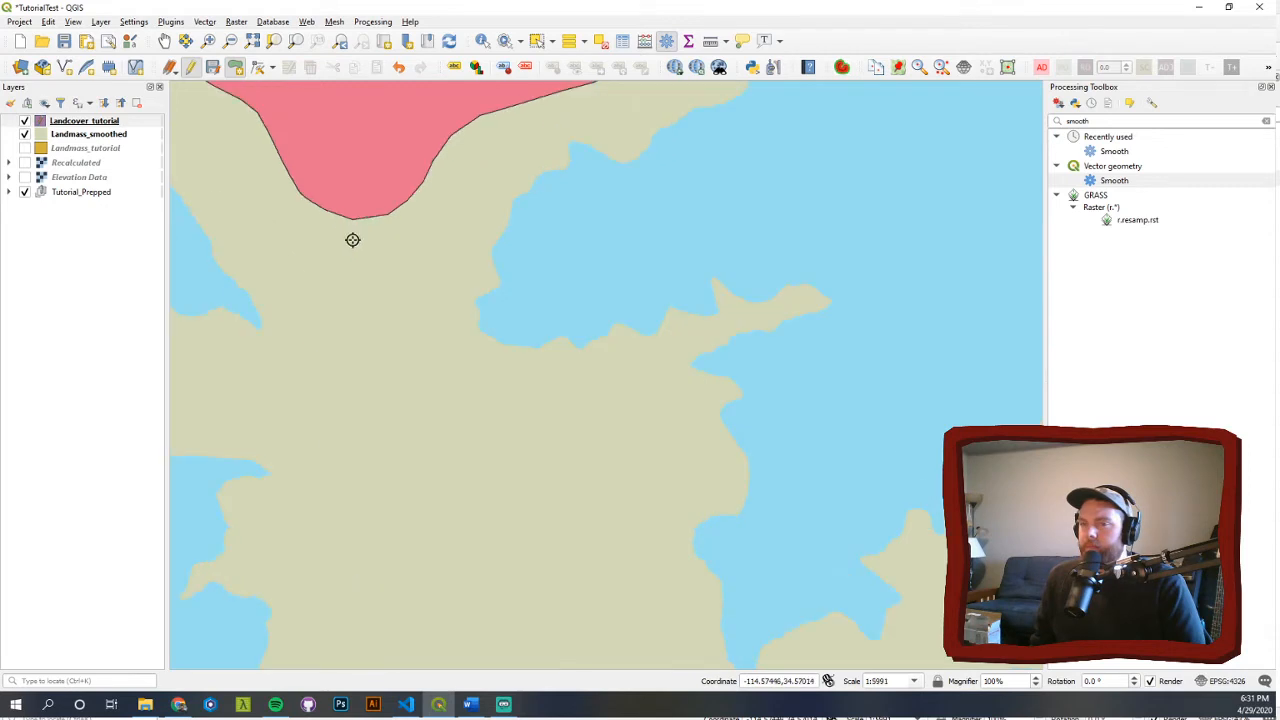
pyautogui.scroll(1, 340, 230)
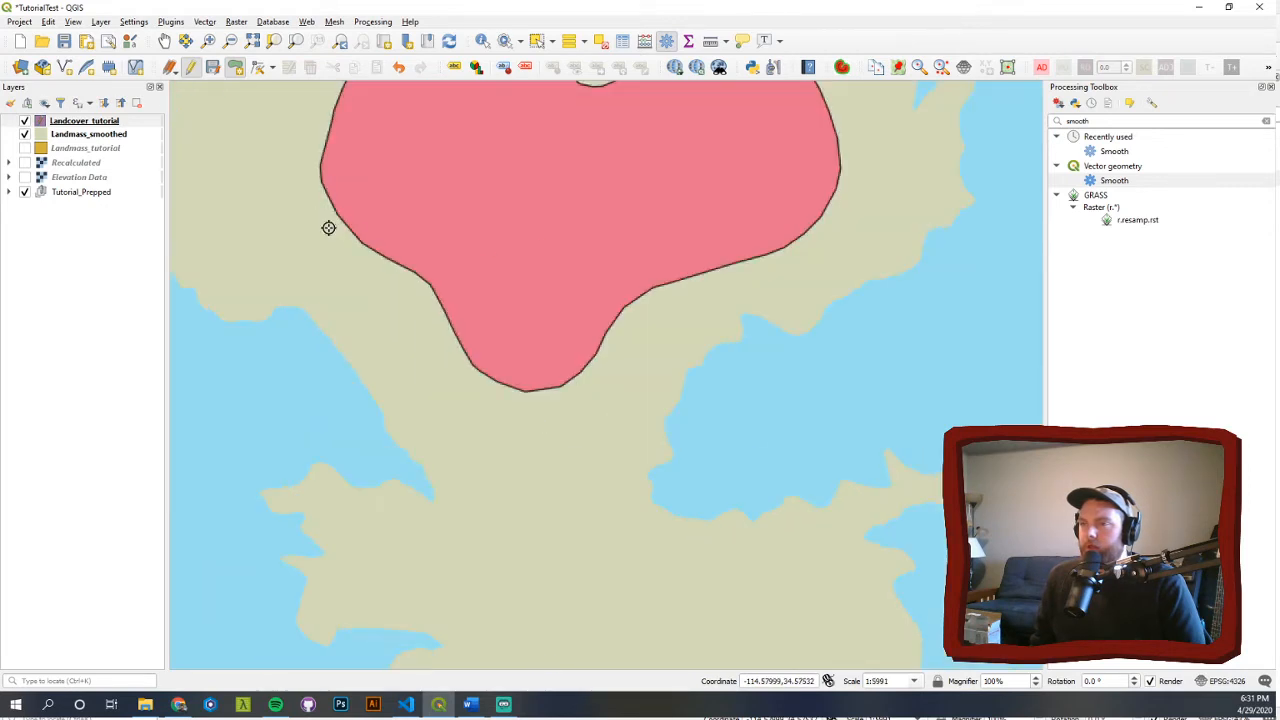
pyautogui.scroll(1, 334, 226)
pyautogui.scroll(-2, 392, 257)
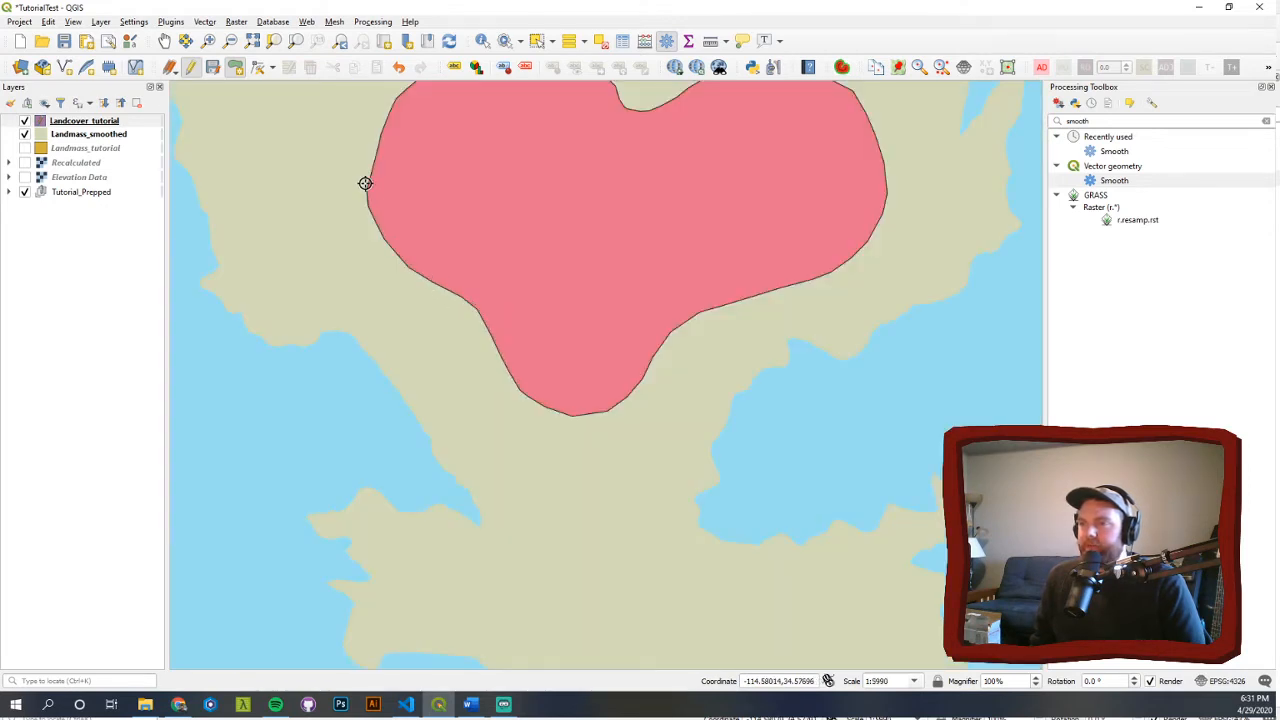
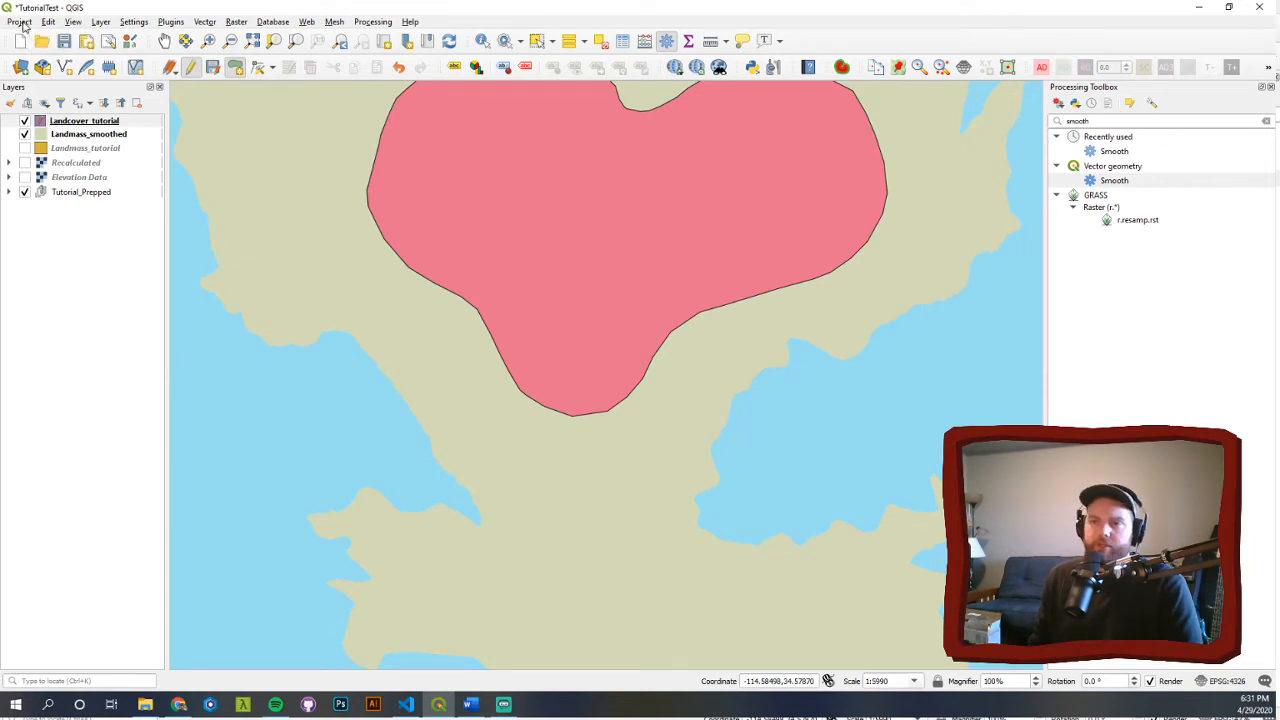
# - Turn on overlap avoidance for the Landcover_tutorial layer in the project's snapping options
pyautogui.click(20, 22)
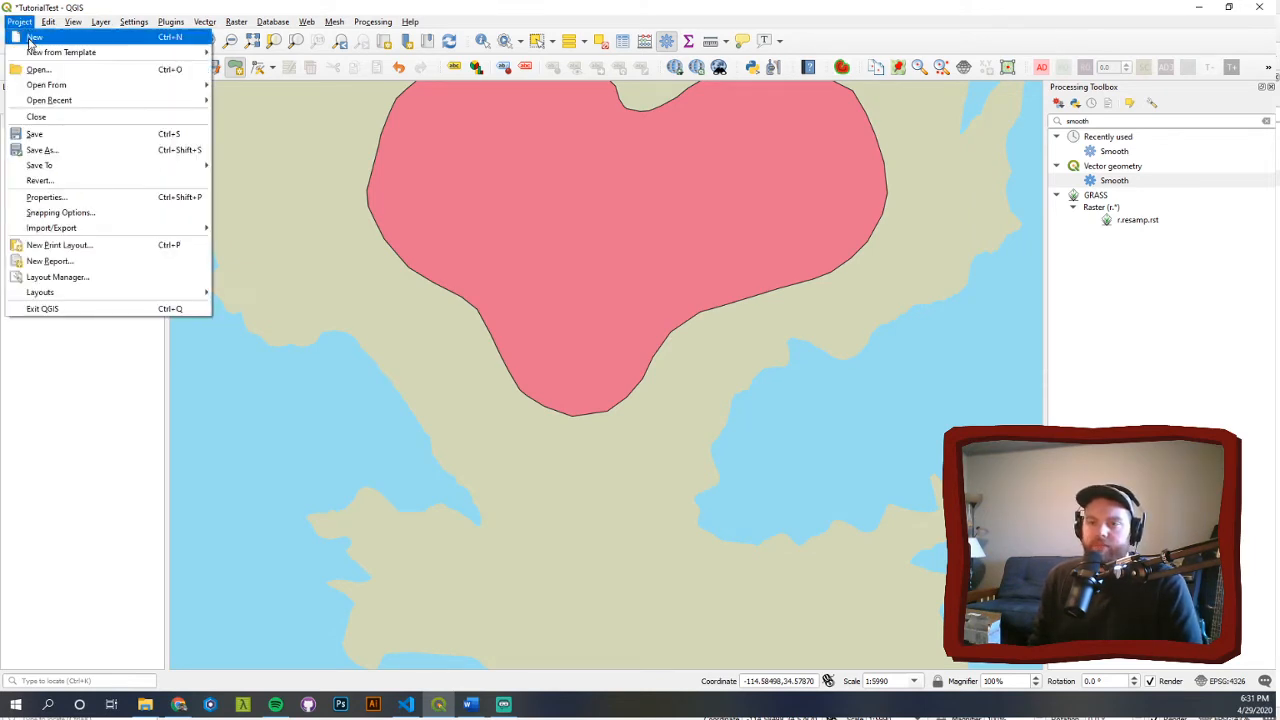
pyautogui.click(86, 216)
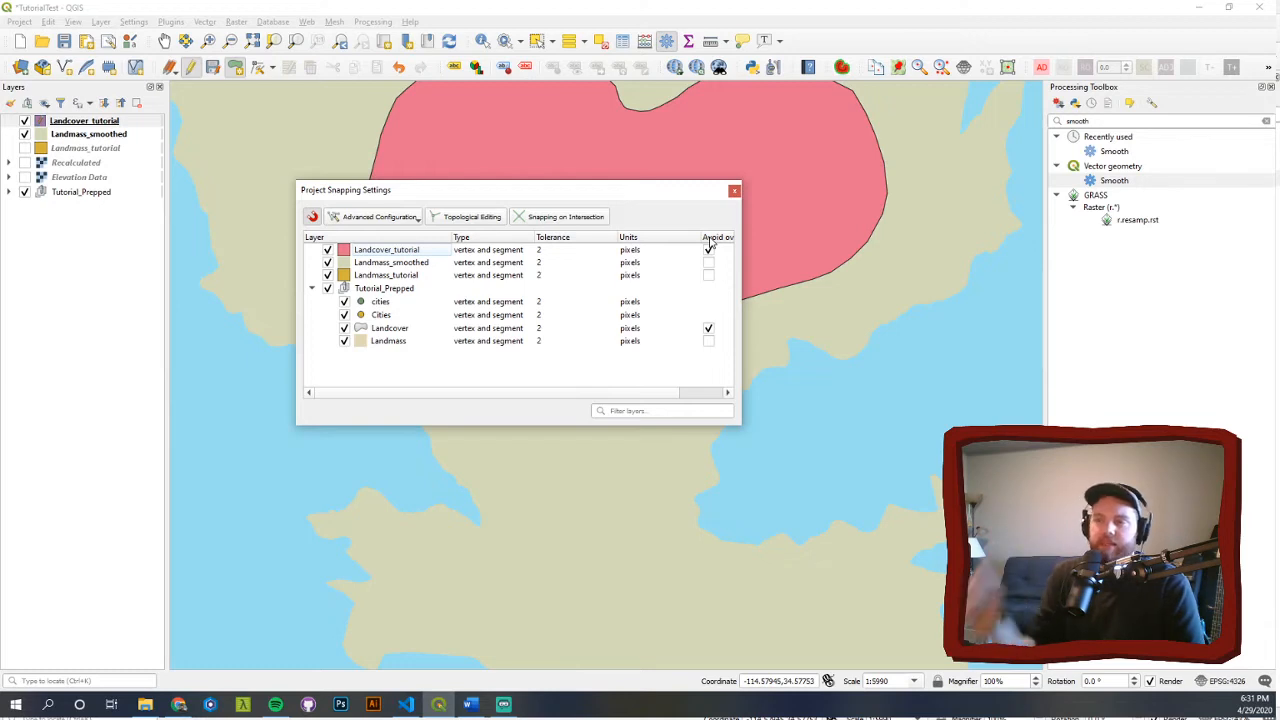
pyautogui.click(708, 250)
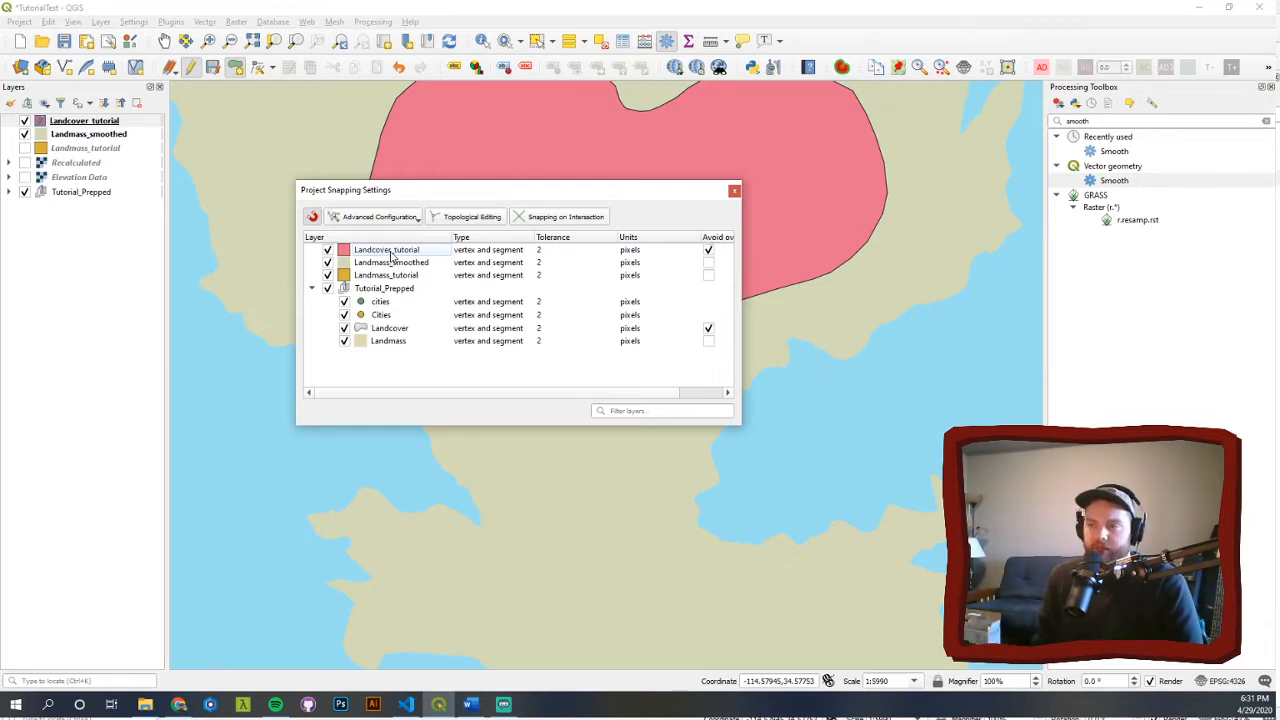
pyautogui.click(734, 191)
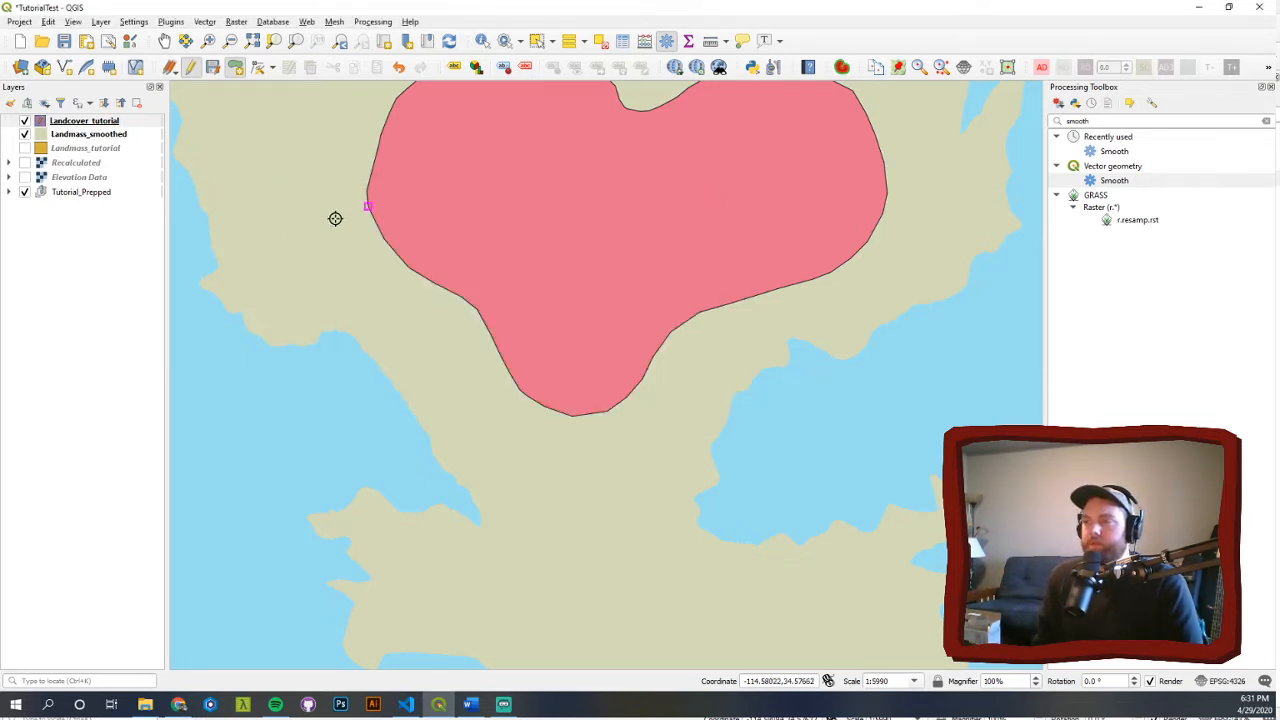
# - Draw a second landcover polygon that overlaps the lower edge of the heart-shaped one and runs south along the narrow neck of land
pyautogui.click(436, 242)
pyautogui.click(389, 271)
pyautogui.click(461, 376)
pyautogui.click(474, 394)
pyautogui.click(493, 435)
pyautogui.click(501, 449)
pyautogui.click(514, 478)
pyautogui.click(530, 498)
pyautogui.click(581, 535)
pyautogui.click(559, 565)
pyautogui.click(560, 598)
pyautogui.click(636, 612)
pyautogui.click(651, 594)
pyautogui.click(656, 567)
pyautogui.click(652, 549)
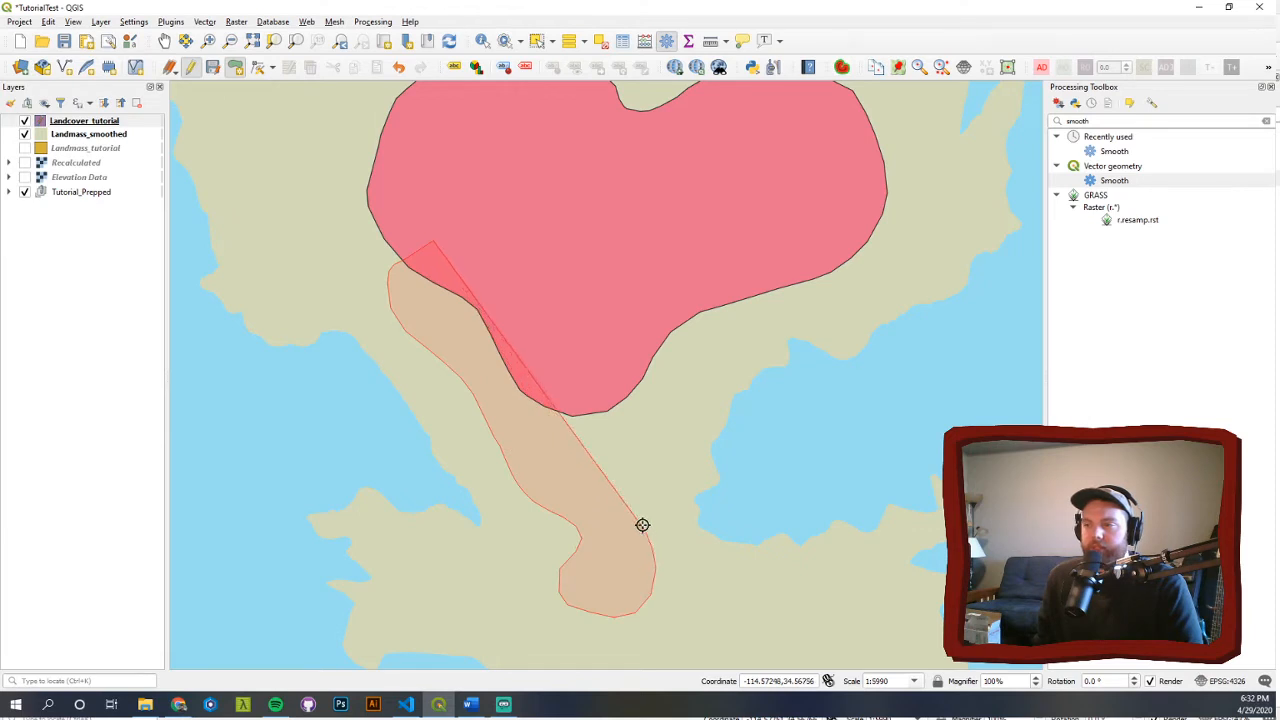
pyautogui.click(645, 528)
pyautogui.click(640, 496)
pyautogui.click(649, 459)
pyautogui.click(668, 415)
pyautogui.click(687, 386)
pyautogui.click(708, 350)
pyautogui.click(712, 314)
pyautogui.rightClick(700, 276)
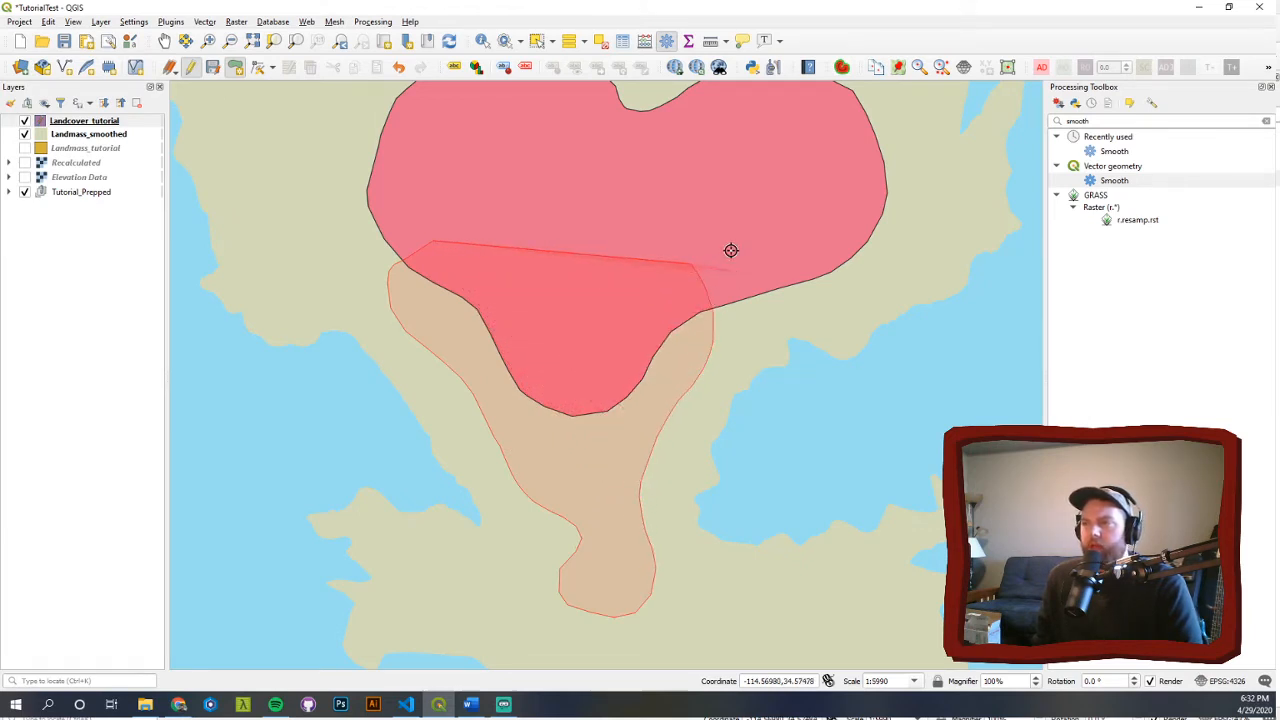
# - Set the second polygon's Type attribute to forest, leave Id and Name empty, and save the feature
pyautogui.press('Tab')
pyautogui.press('Tab')
pyautogui.write('forest')
pyautogui.press('Return')
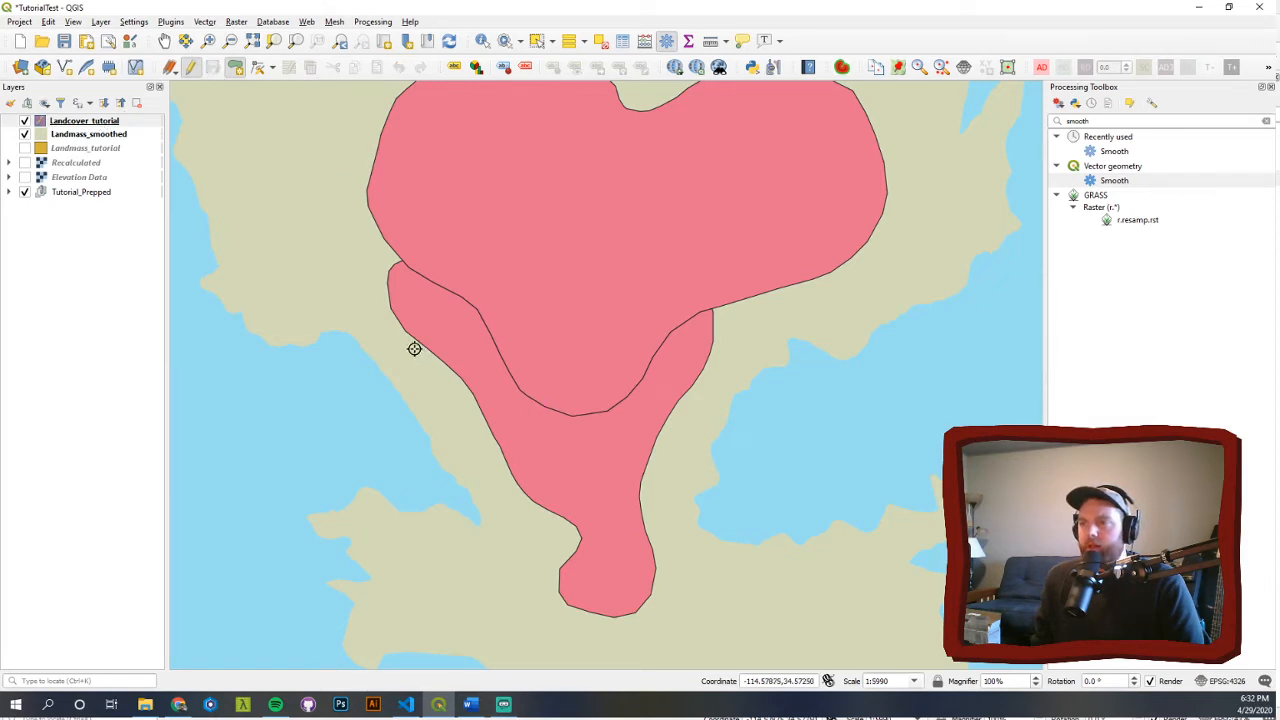
# - Switch the Landcover_tutorial layer's symbology to Categorized by the Type field and classify its values
pyautogui.rightClick(57, 121)
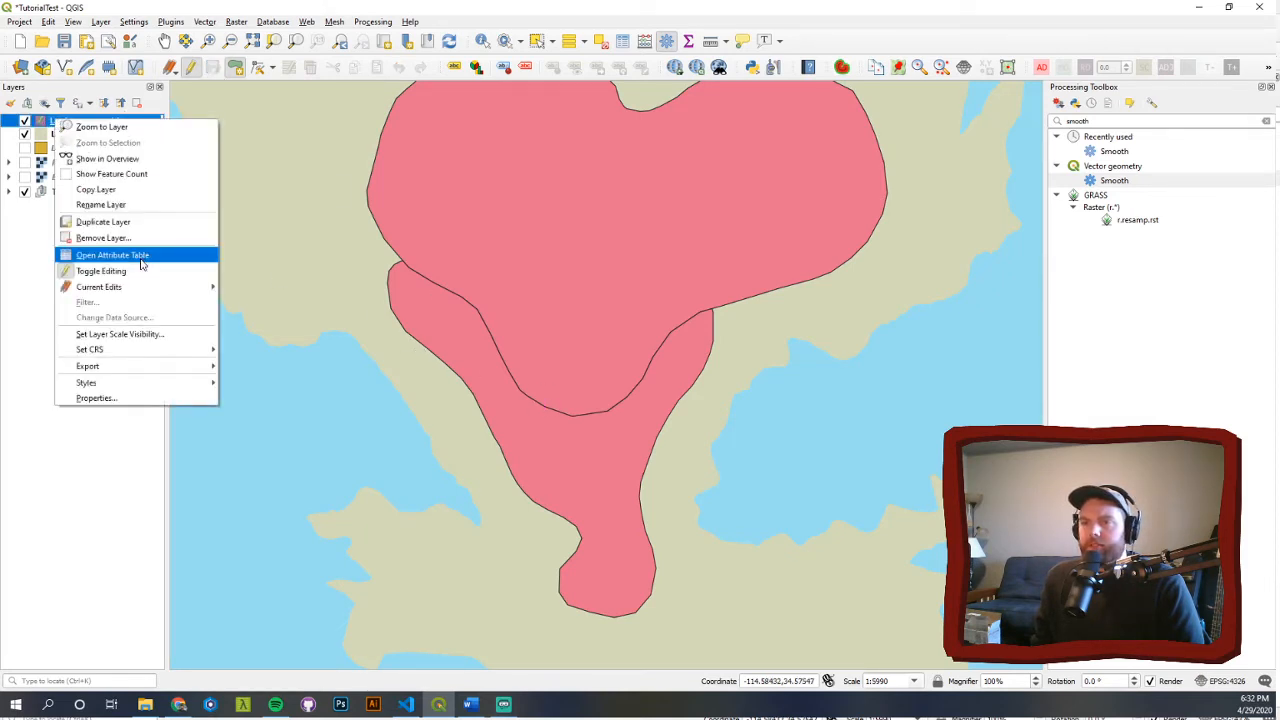
pyautogui.click(97, 398)
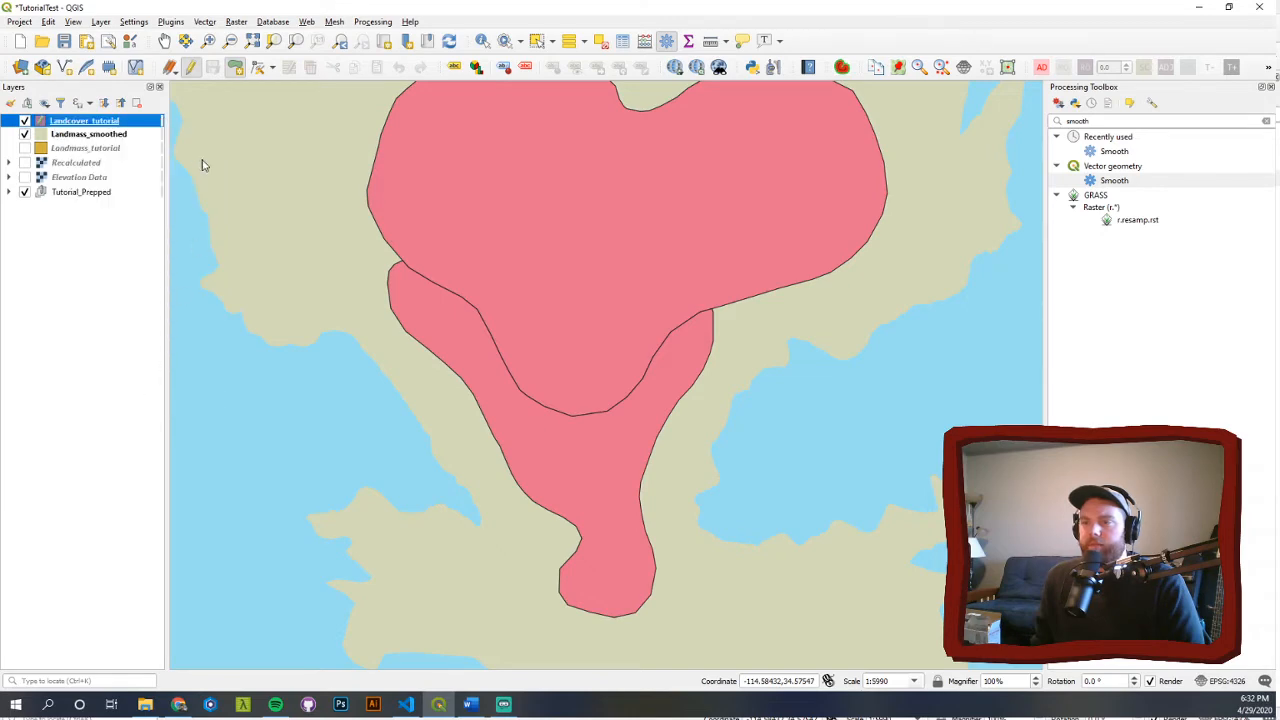
pyautogui.moveTo(783, 141); pyautogui.dragTo(574, 105)
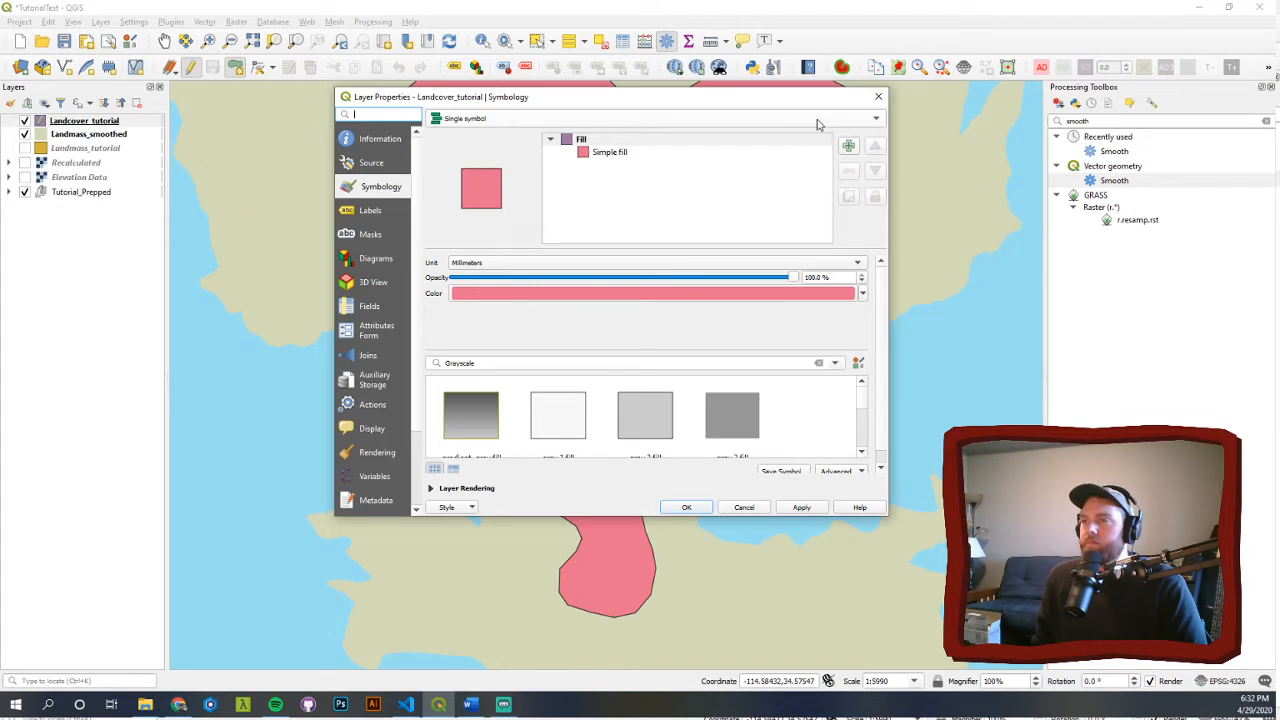
pyautogui.click(562, 119)
pyautogui.click(550, 134)
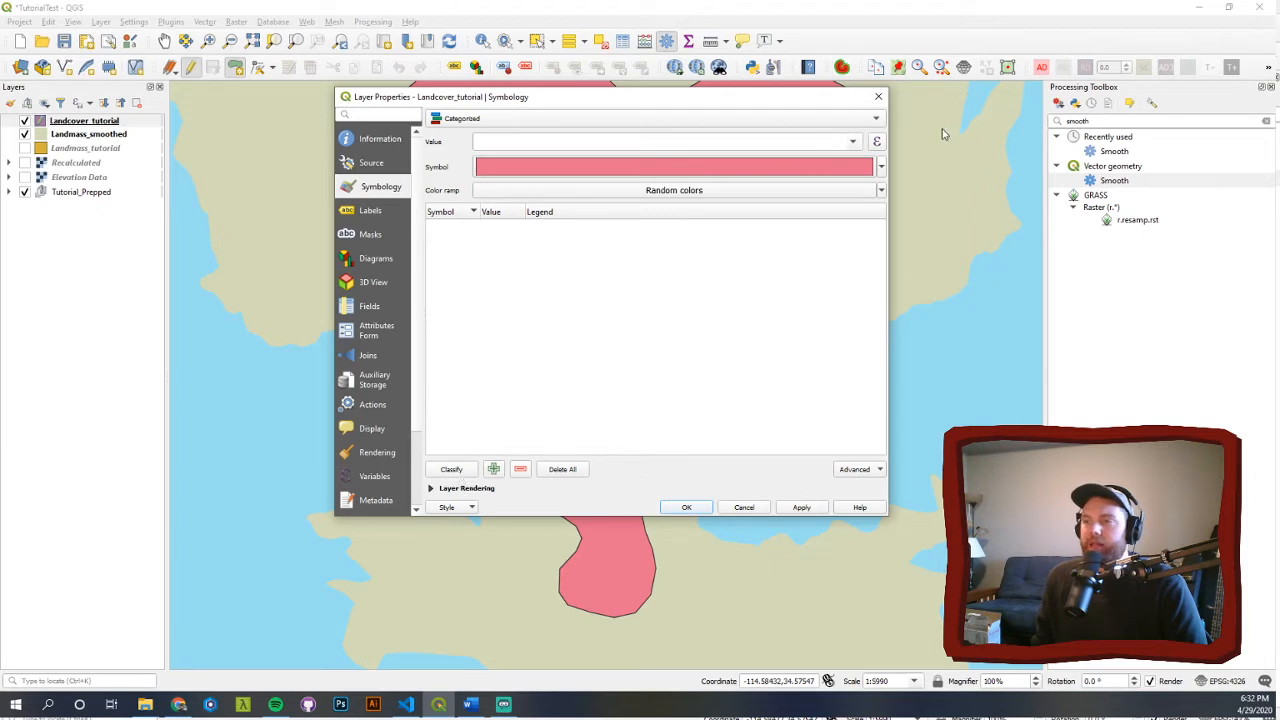
pyautogui.click(855, 142)
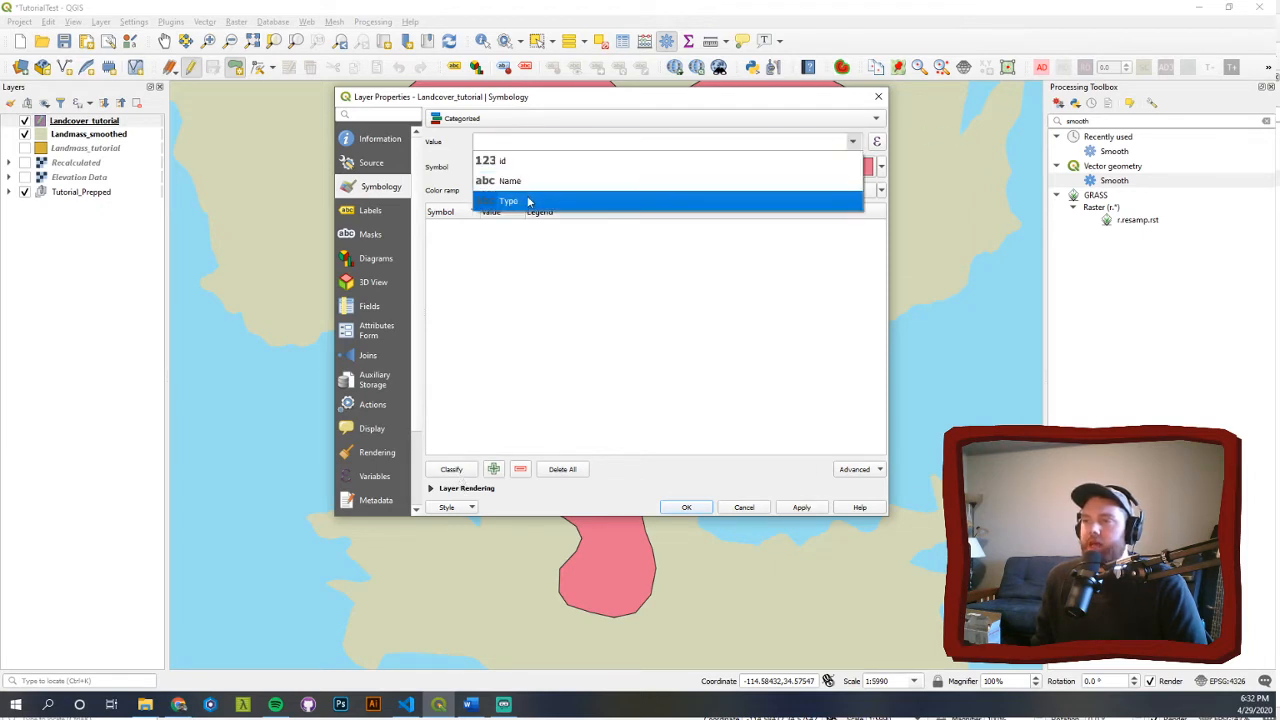
pyautogui.click(530, 197)
pyautogui.click(452, 469)
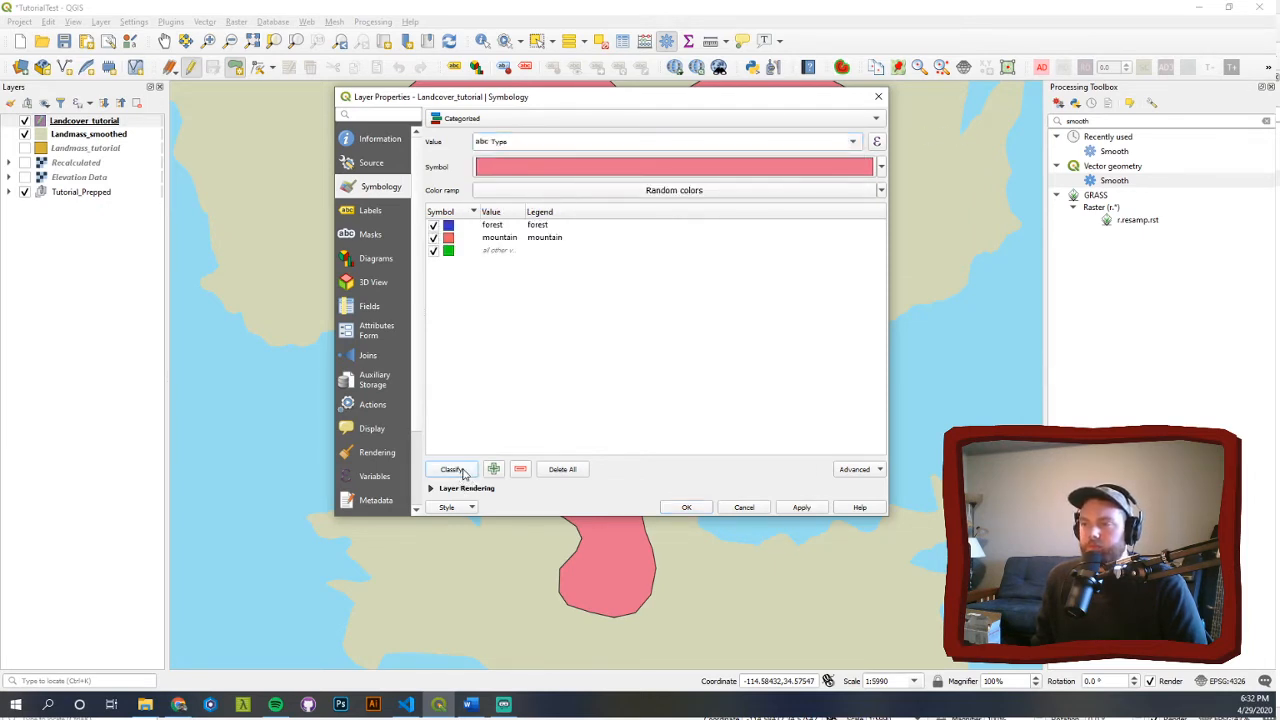
# - Set the forest category's fill colour to a muted green, #81a07e
pyautogui.doubleClick(452, 227)
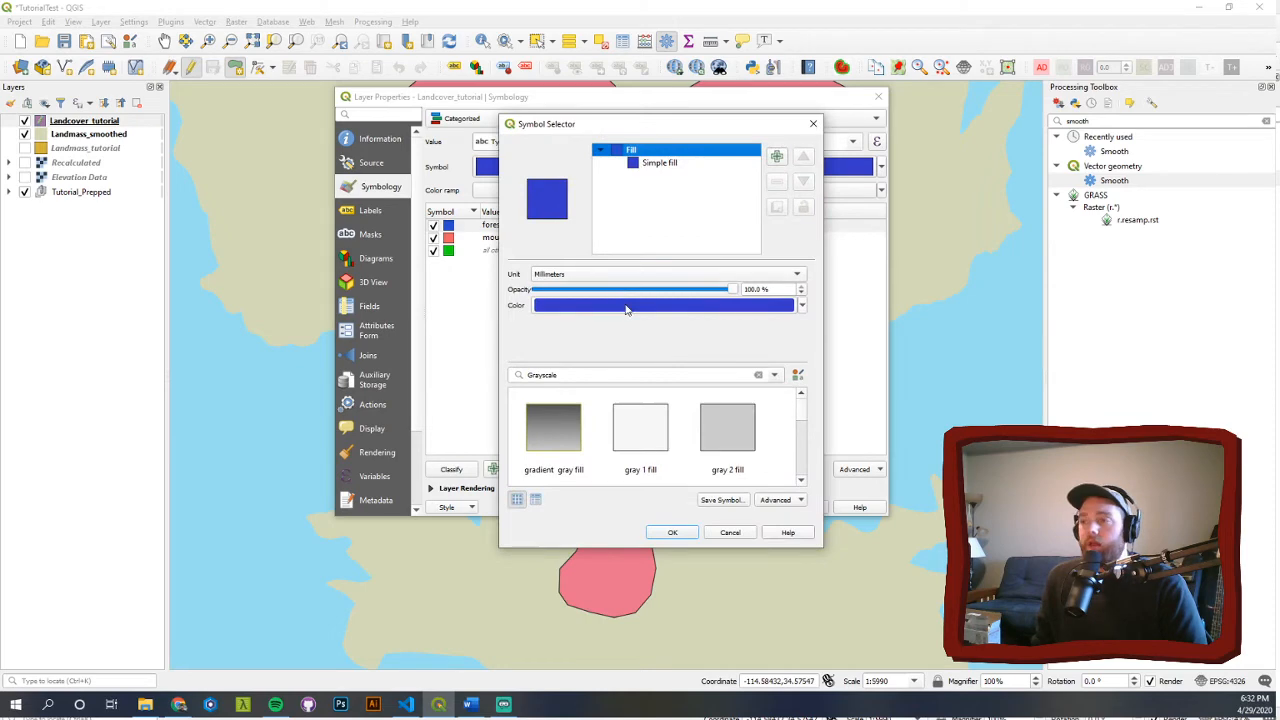
pyautogui.click(625, 304)
pyautogui.moveTo(646, 283); pyautogui.dragTo(619, 297)
pyautogui.moveTo(727, 235); pyautogui.dragTo(727, 243)
pyautogui.moveTo(583, 299); pyautogui.dragTo(564, 297)
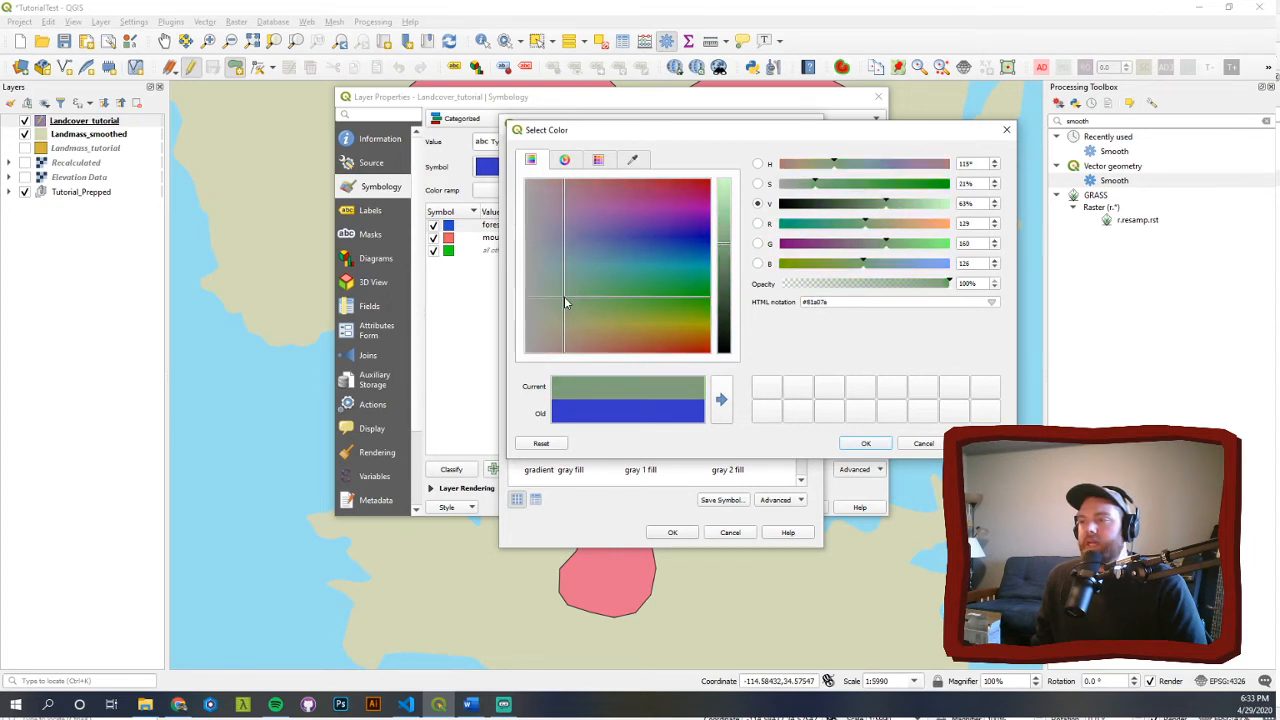
pyautogui.click(866, 444)
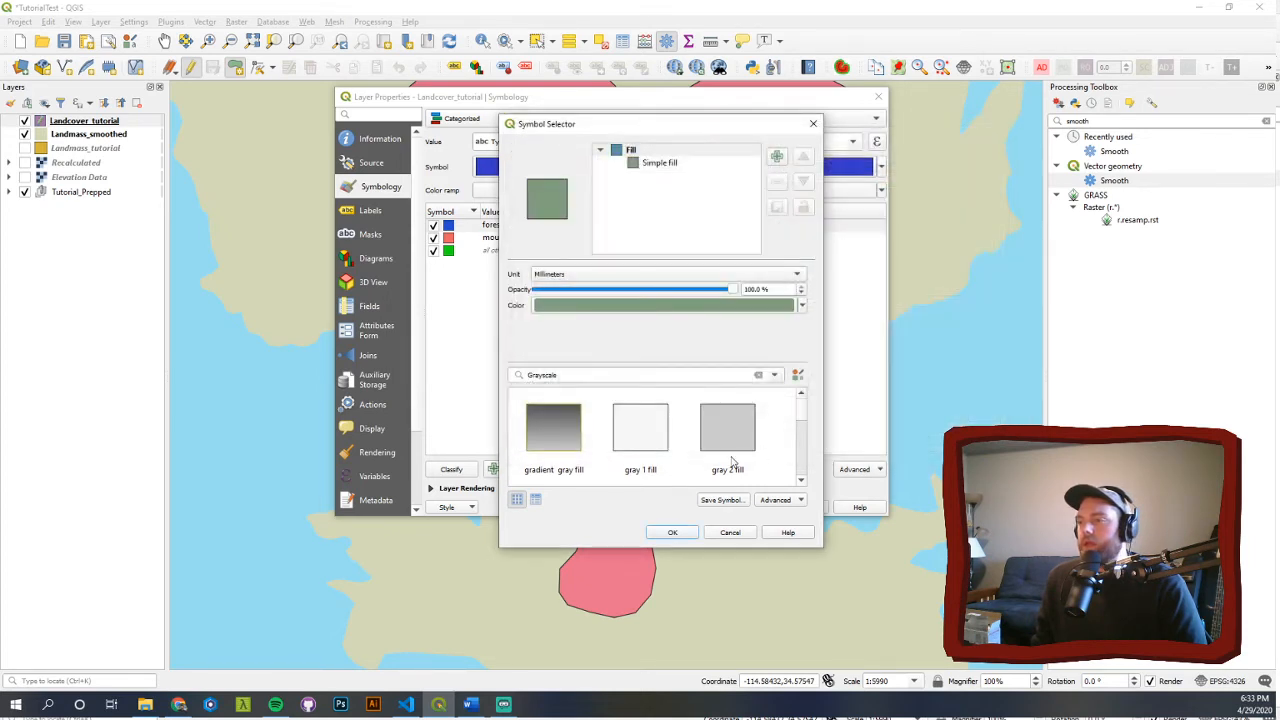
pyautogui.click(675, 532)
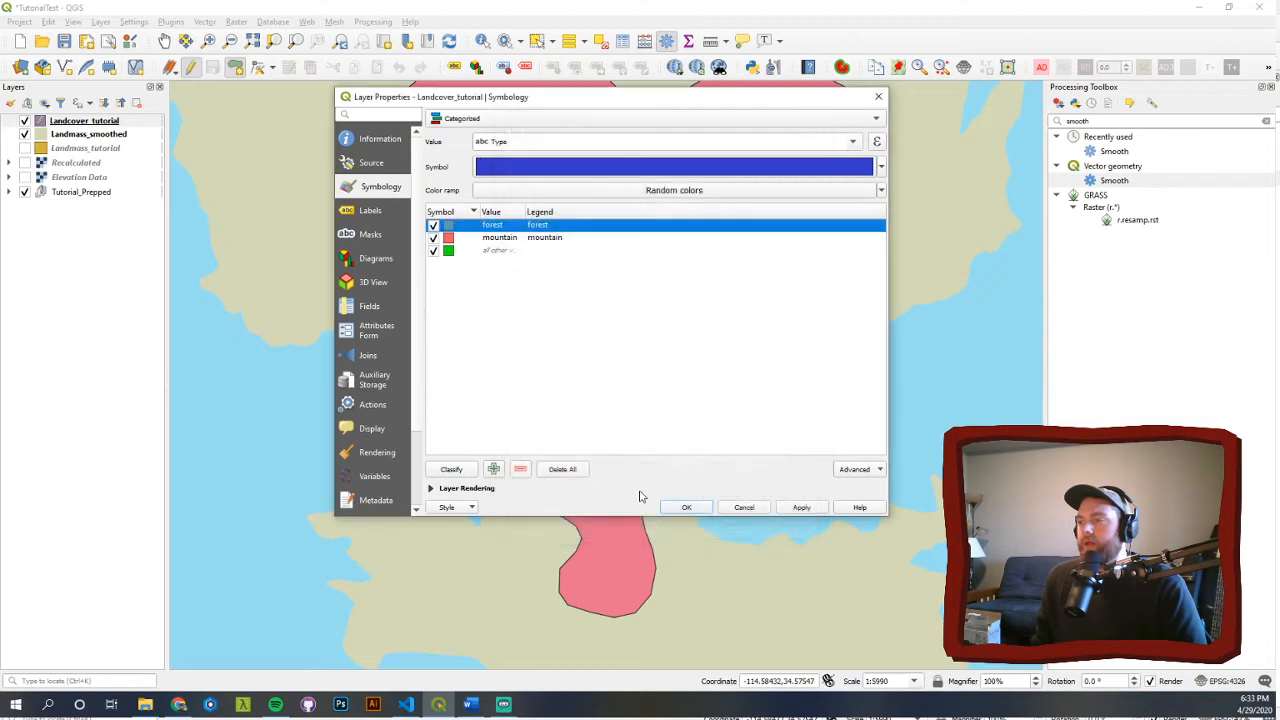
# - Set the mountain category's fill colour to a light neutral grey with 0% saturation
pyautogui.doubleClick(449, 240)
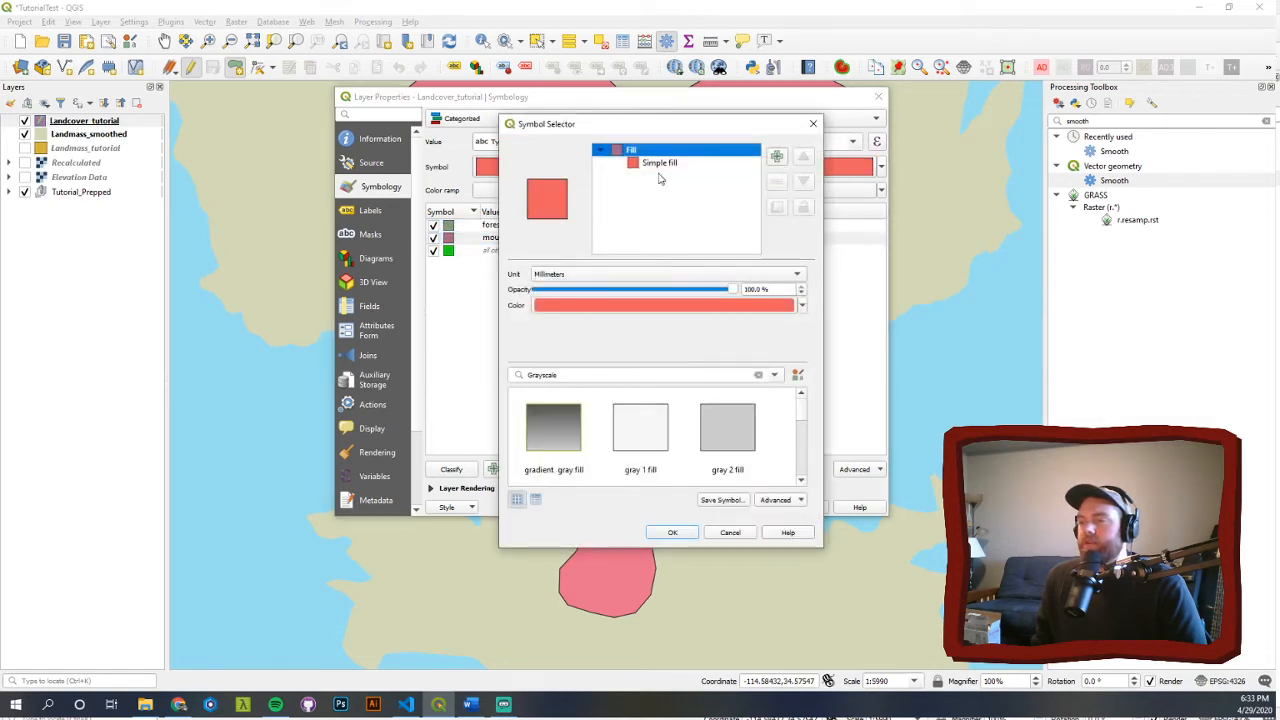
pyautogui.click(658, 313)
pyautogui.moveTo(591, 243); pyautogui.dragTo(548, 247)
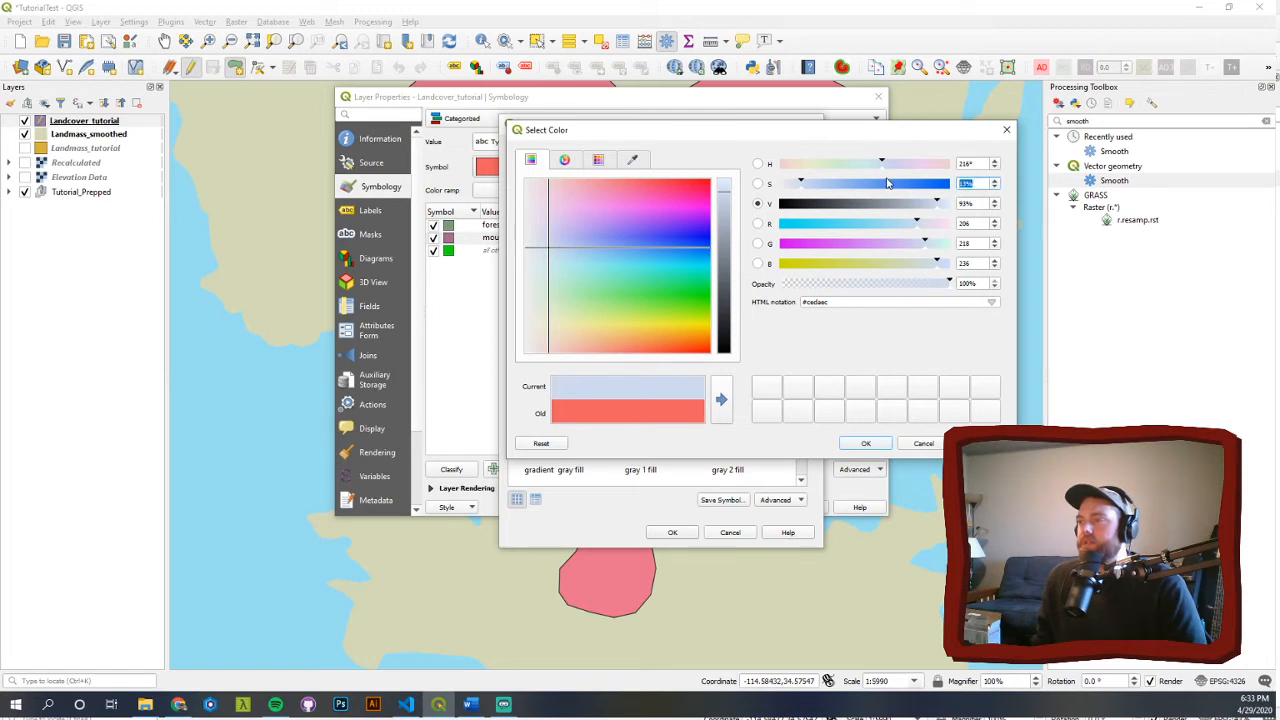
pyautogui.moveTo(887, 183); pyautogui.dragTo(779, 183)
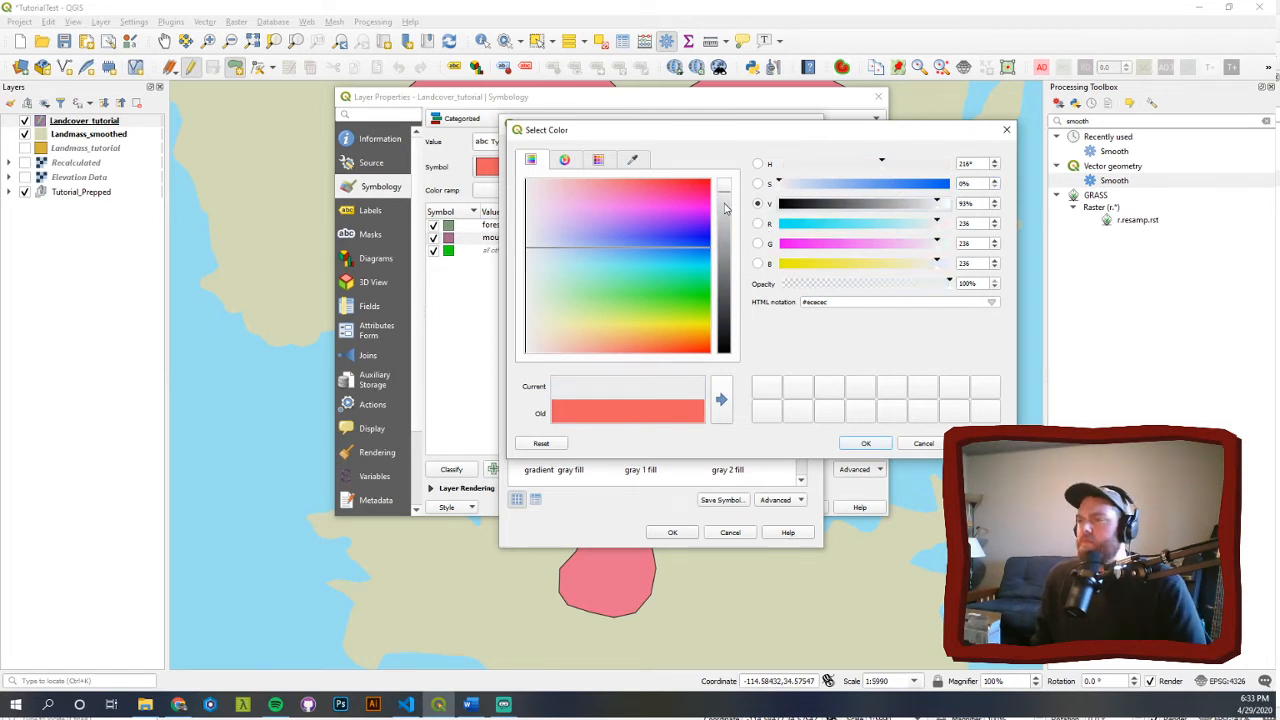
pyautogui.click(725, 207)
pyautogui.click(866, 444)
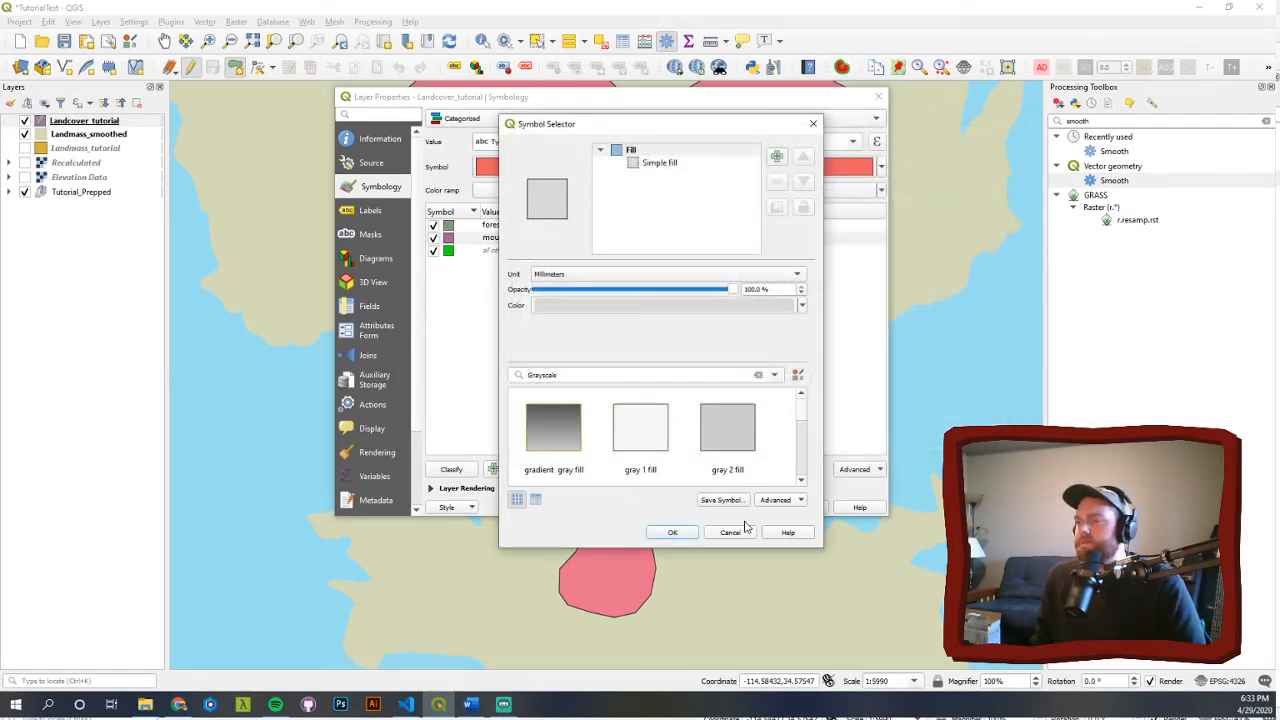
pyautogui.click(673, 533)
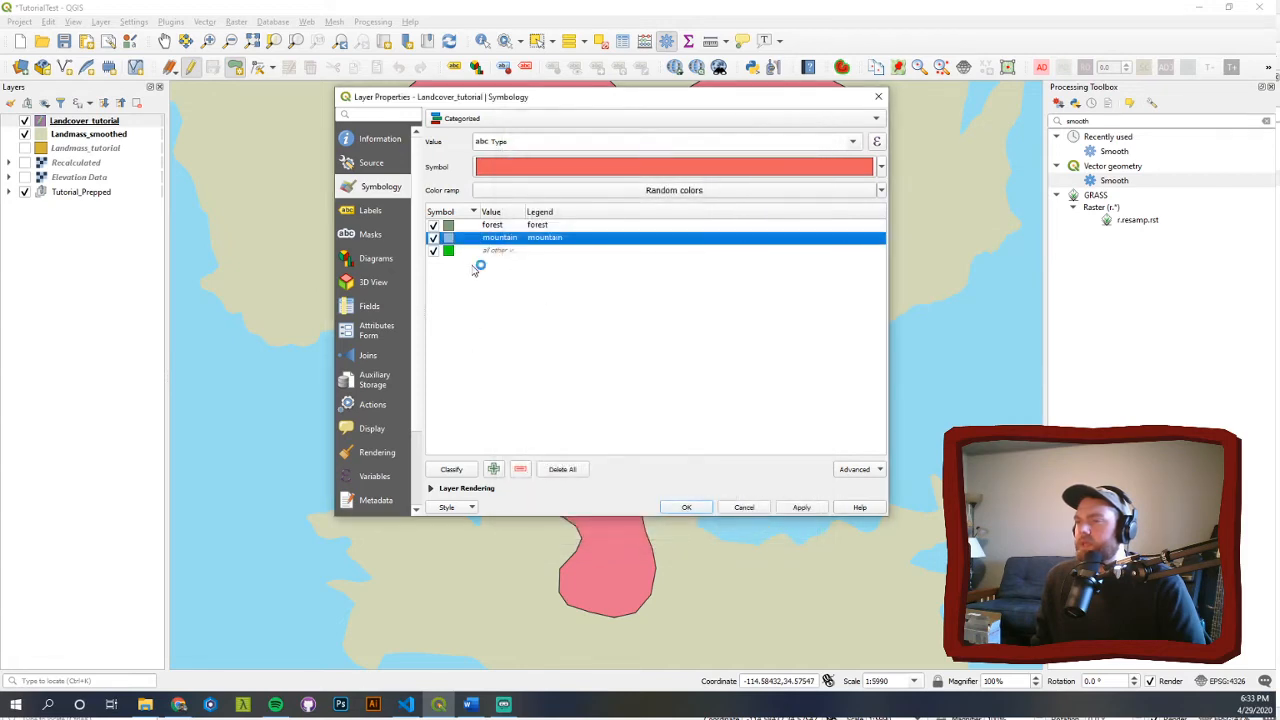
pyautogui.doubleClick(450, 225)
pyautogui.click(801, 306)
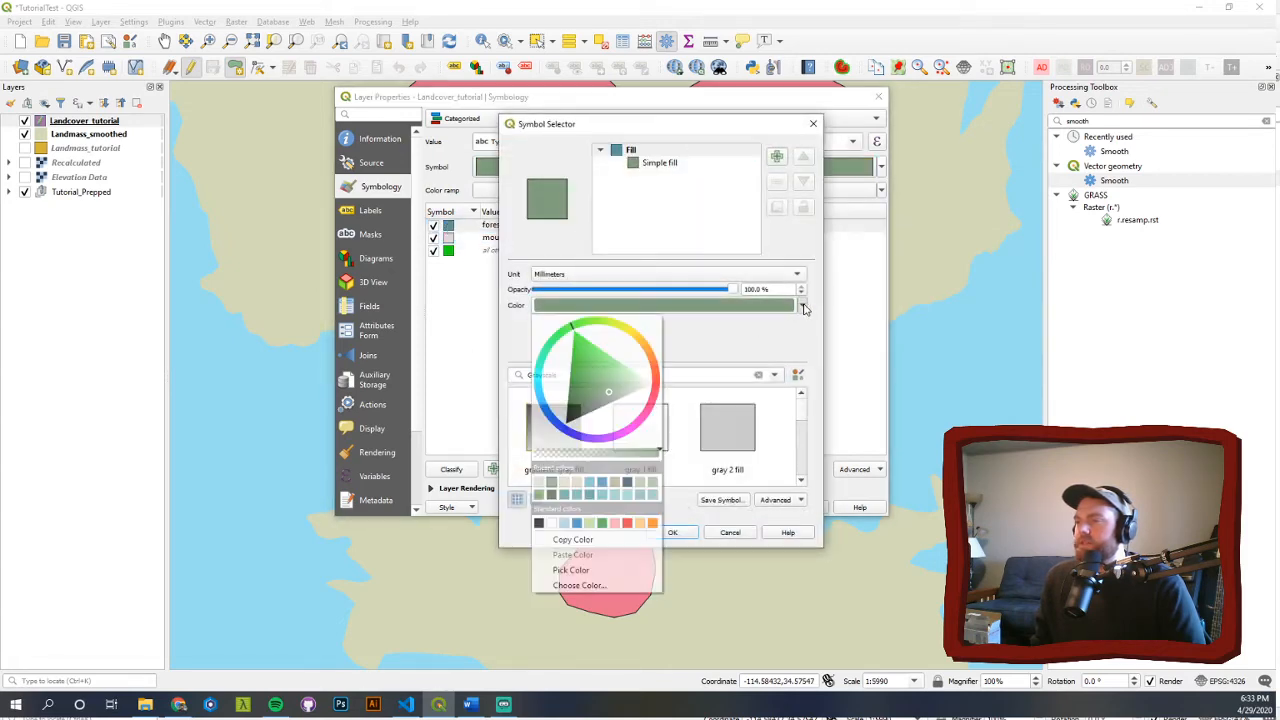
pyautogui.click(724, 316)
pyautogui.click(728, 307)
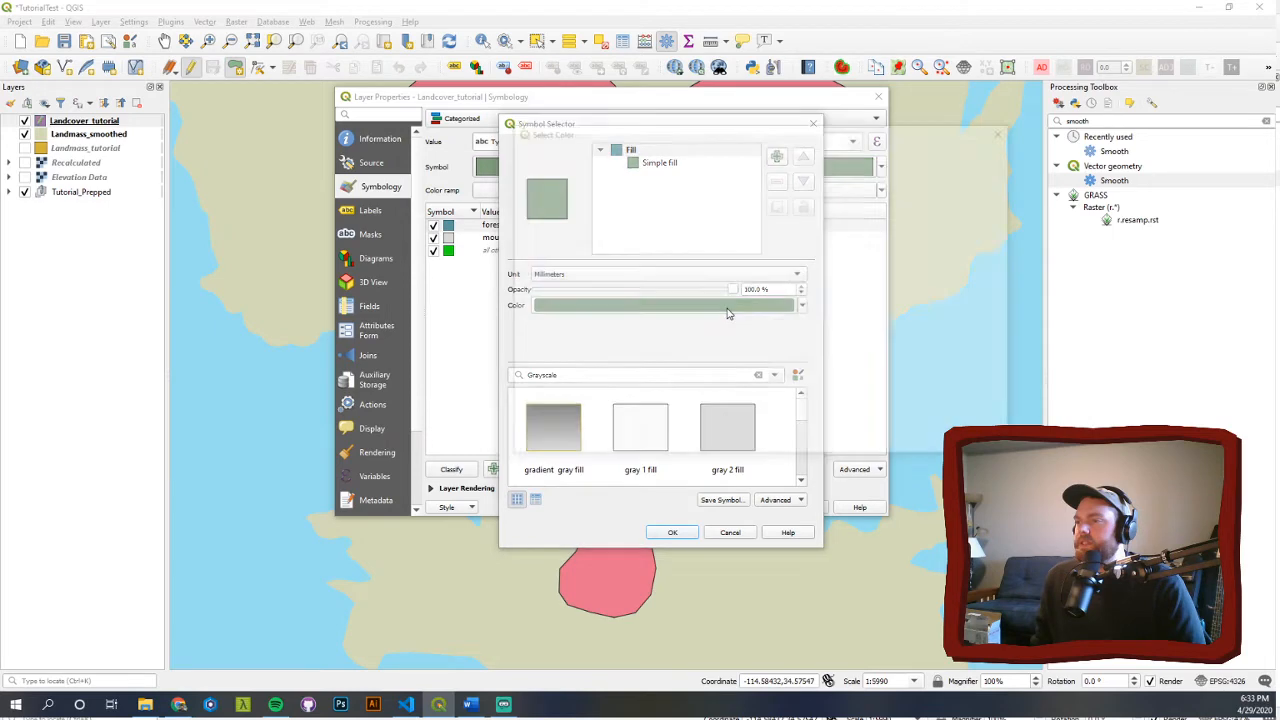
pyautogui.click(920, 446)
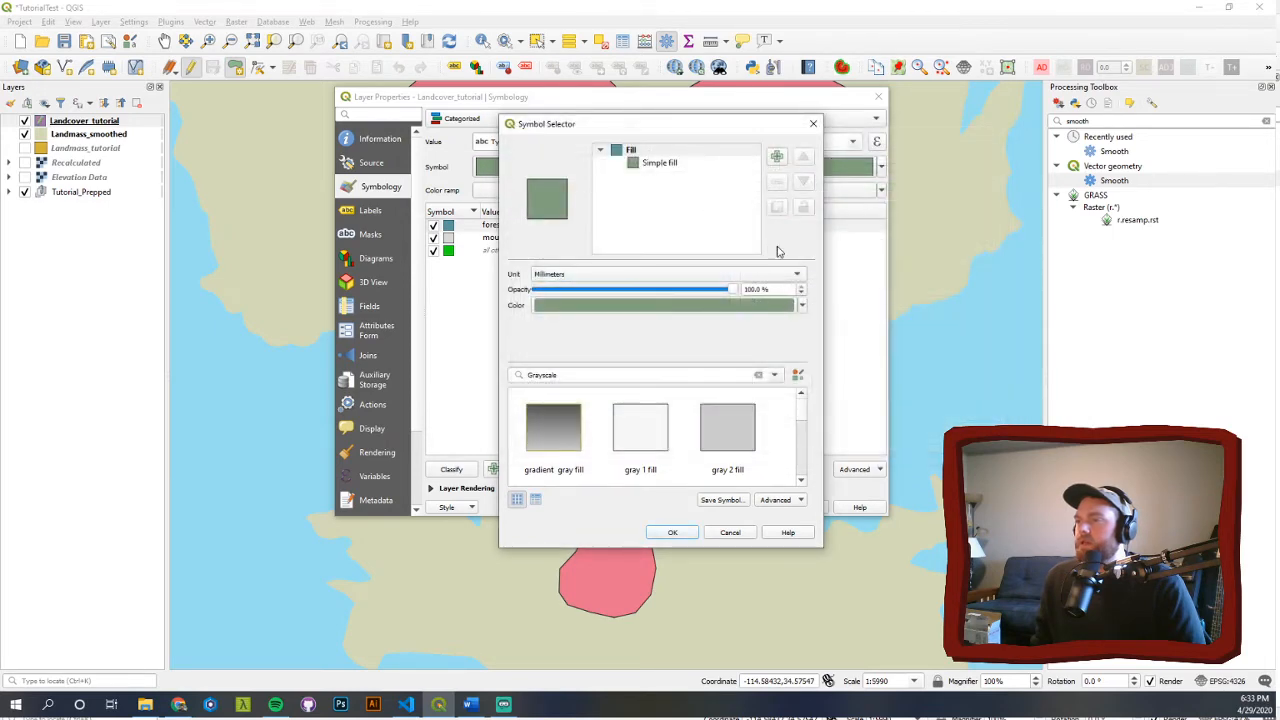
pyautogui.click(735, 531)
pyautogui.doubleClick(450, 227)
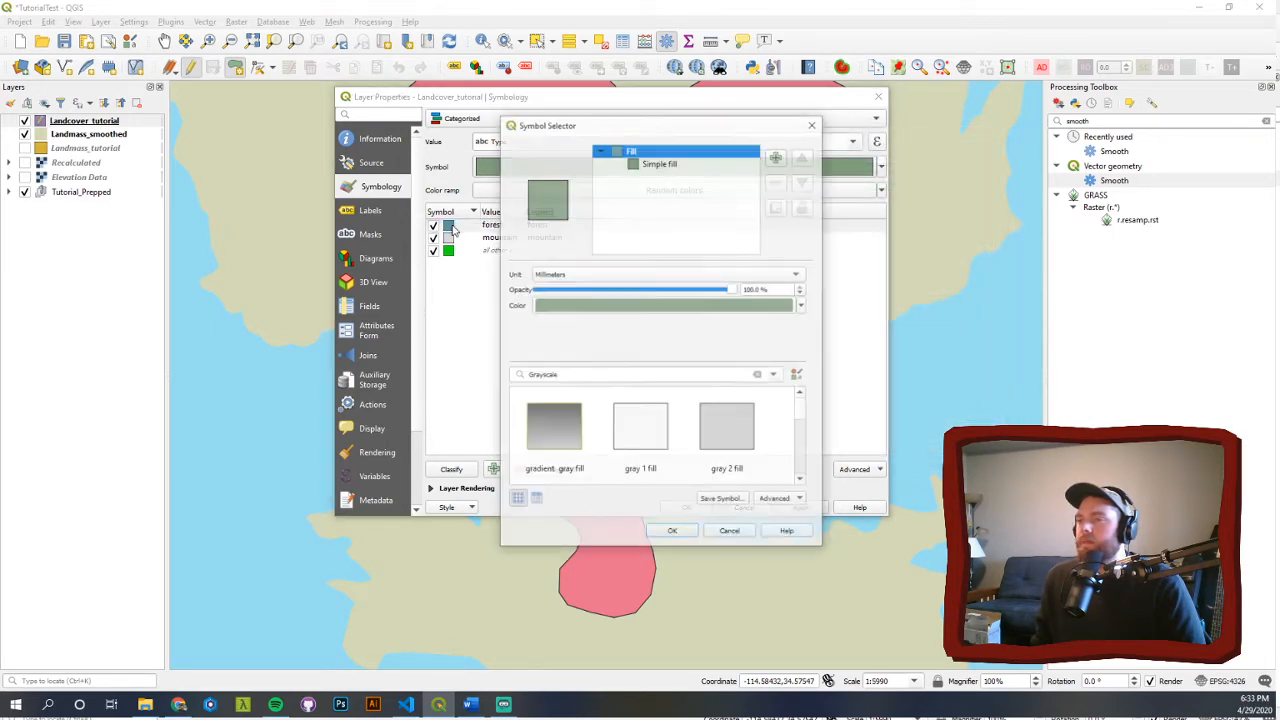
pyautogui.click(661, 164)
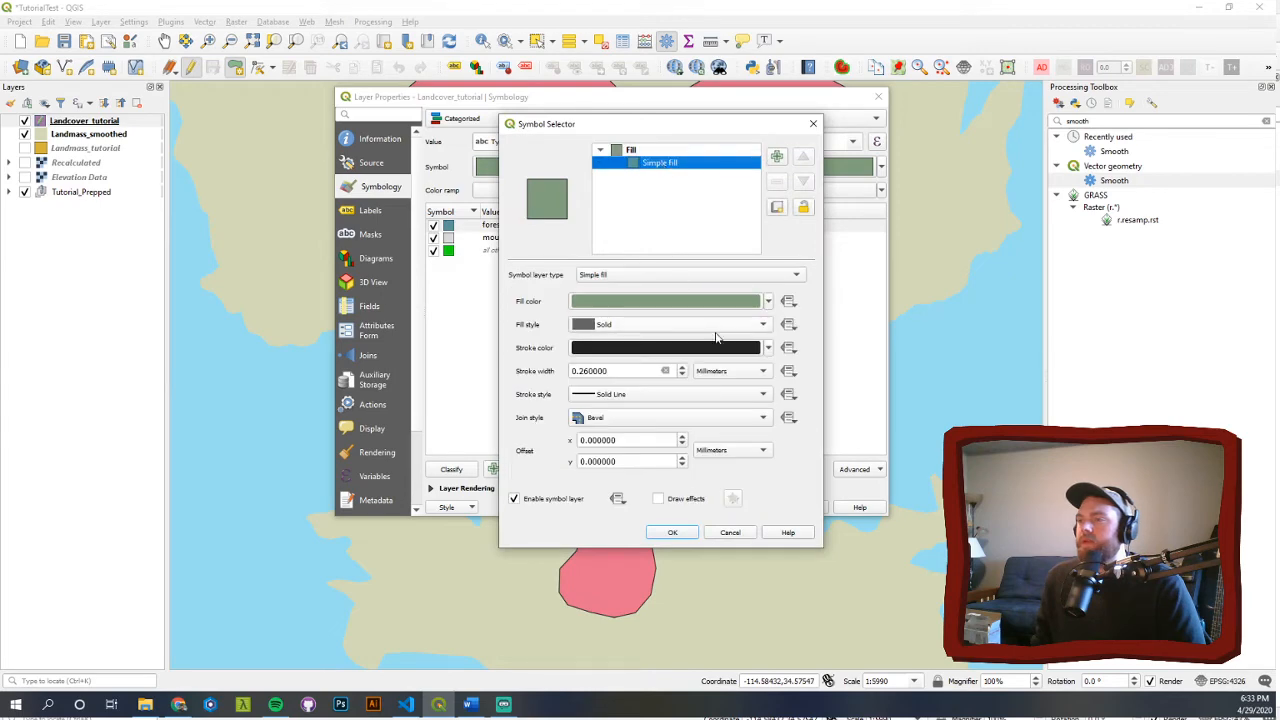
pyautogui.click(813, 123)
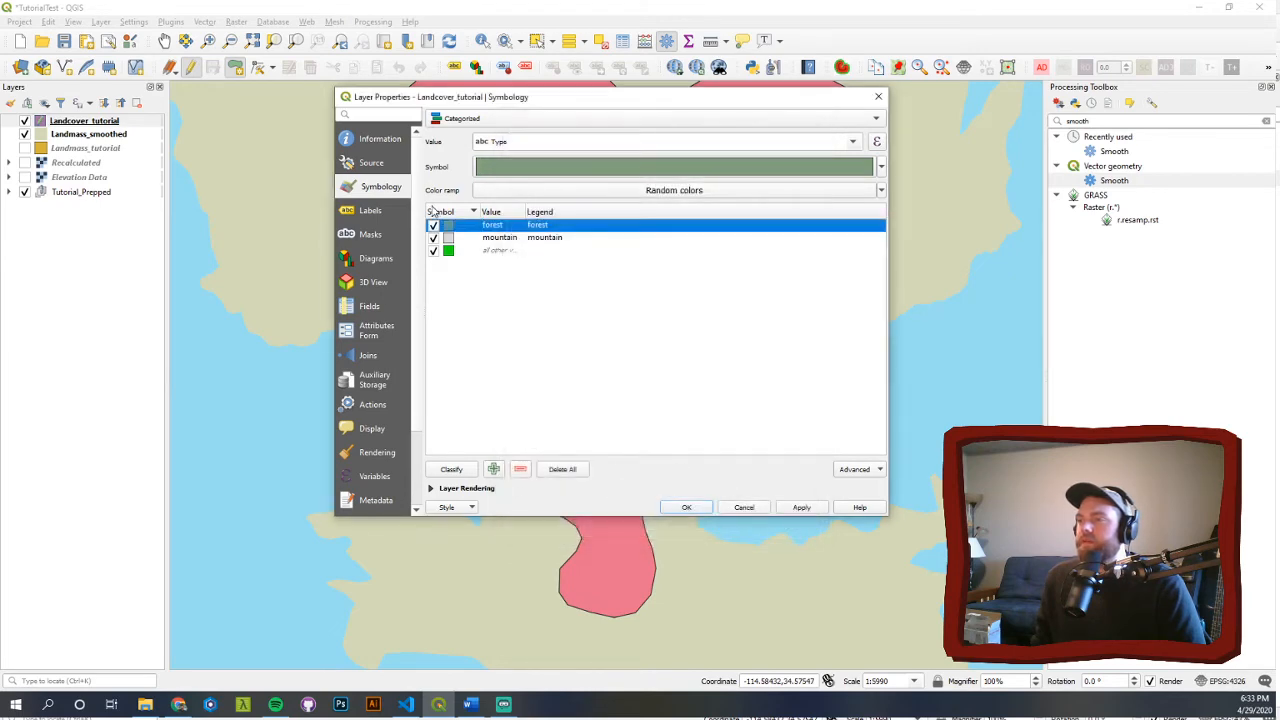
# - Give the forest category's simple fill a transparent stroke
pyautogui.doubleClick(451, 229)
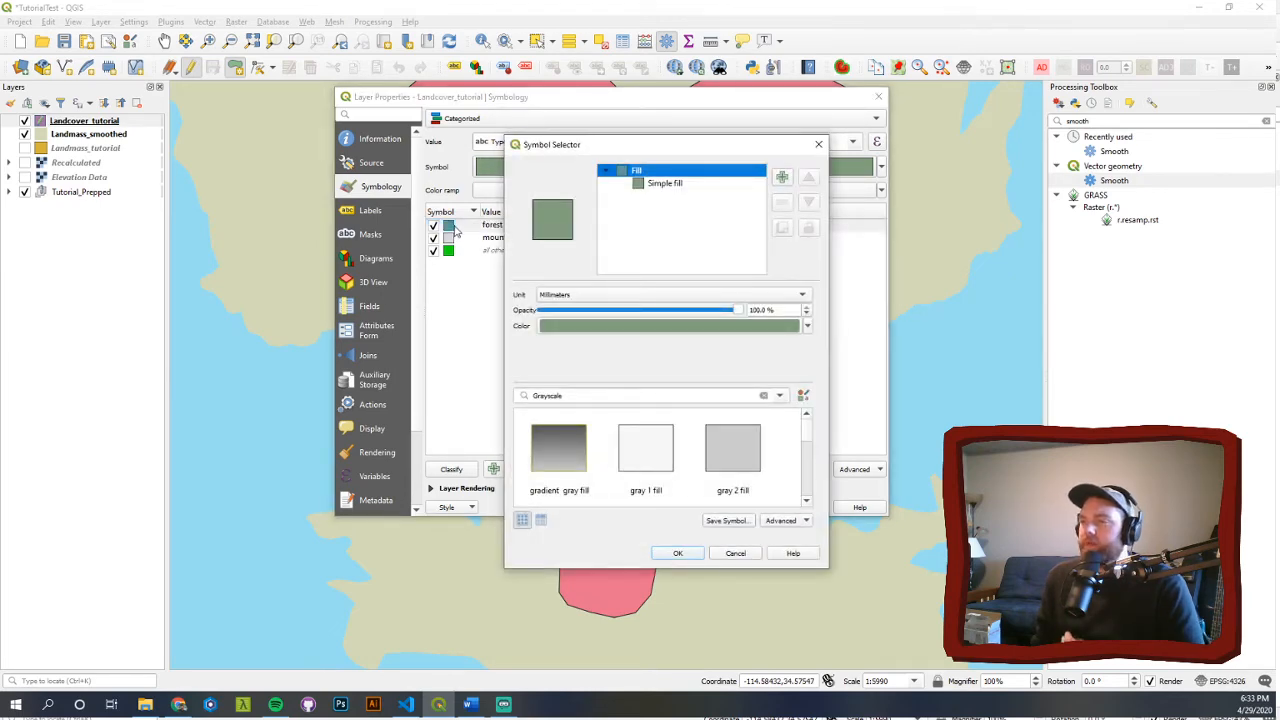
pyautogui.click(656, 184)
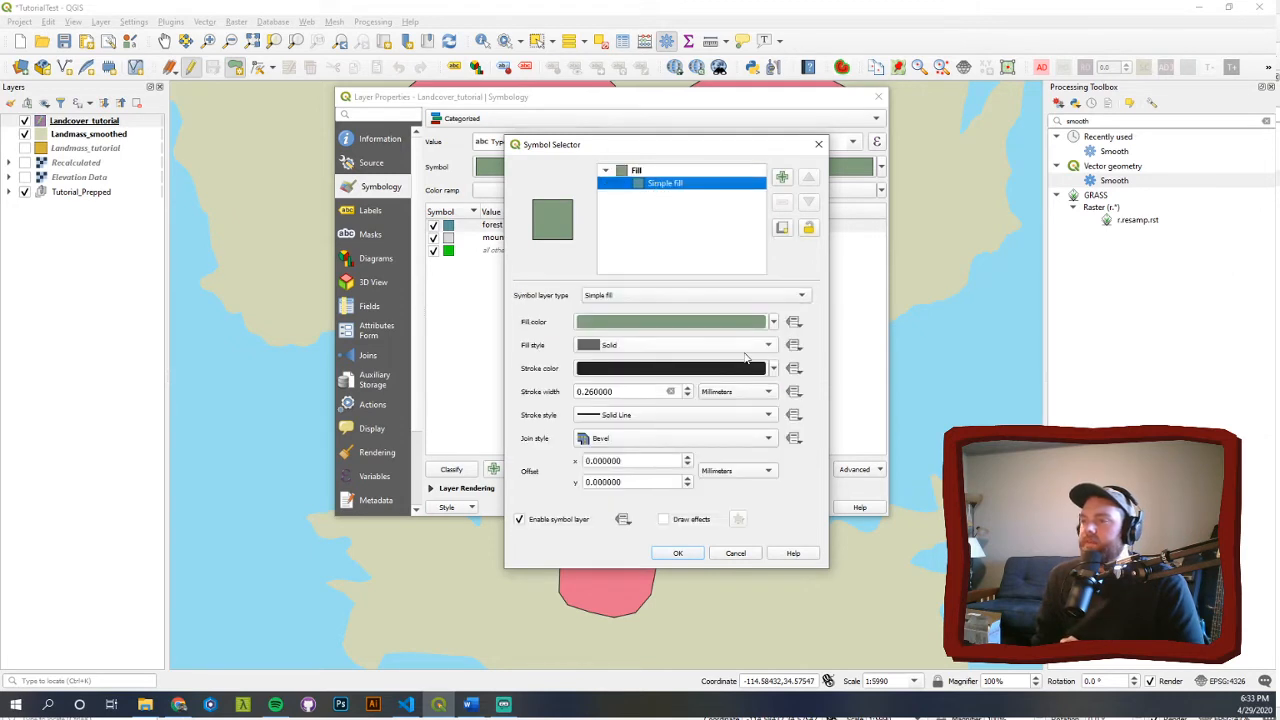
pyautogui.click(774, 369)
pyautogui.click(610, 384)
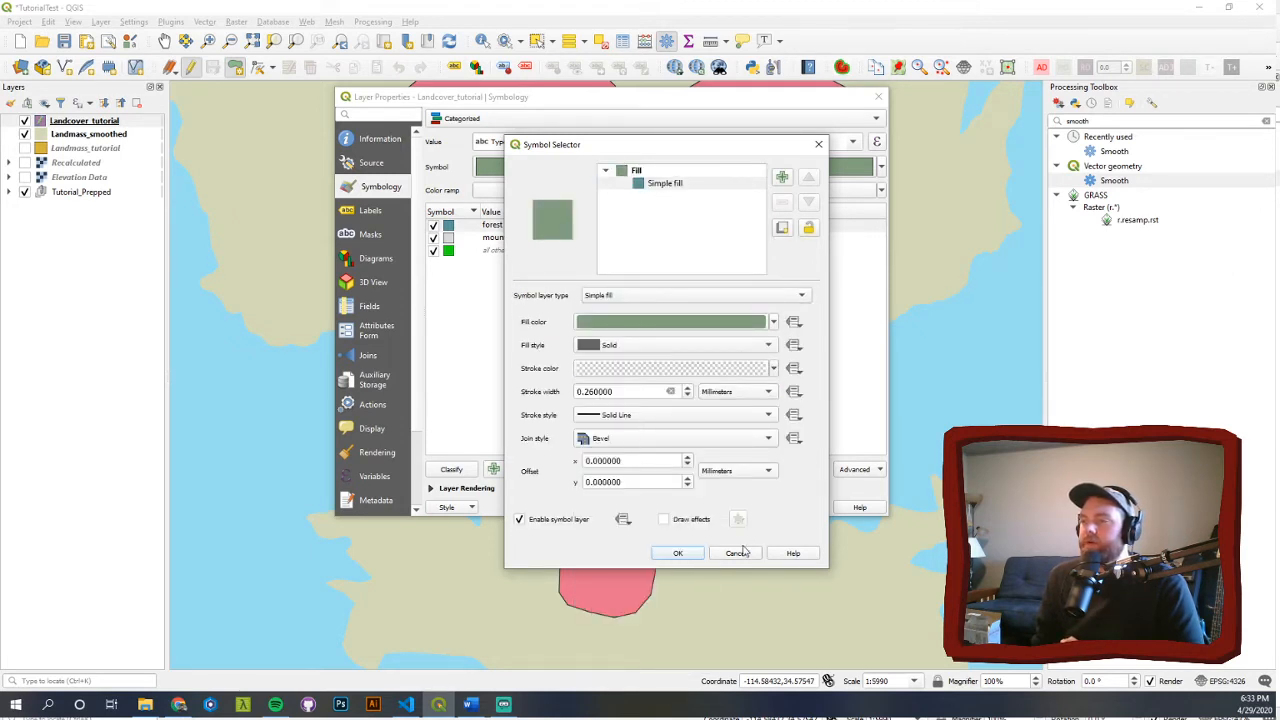
pyautogui.click(678, 553)
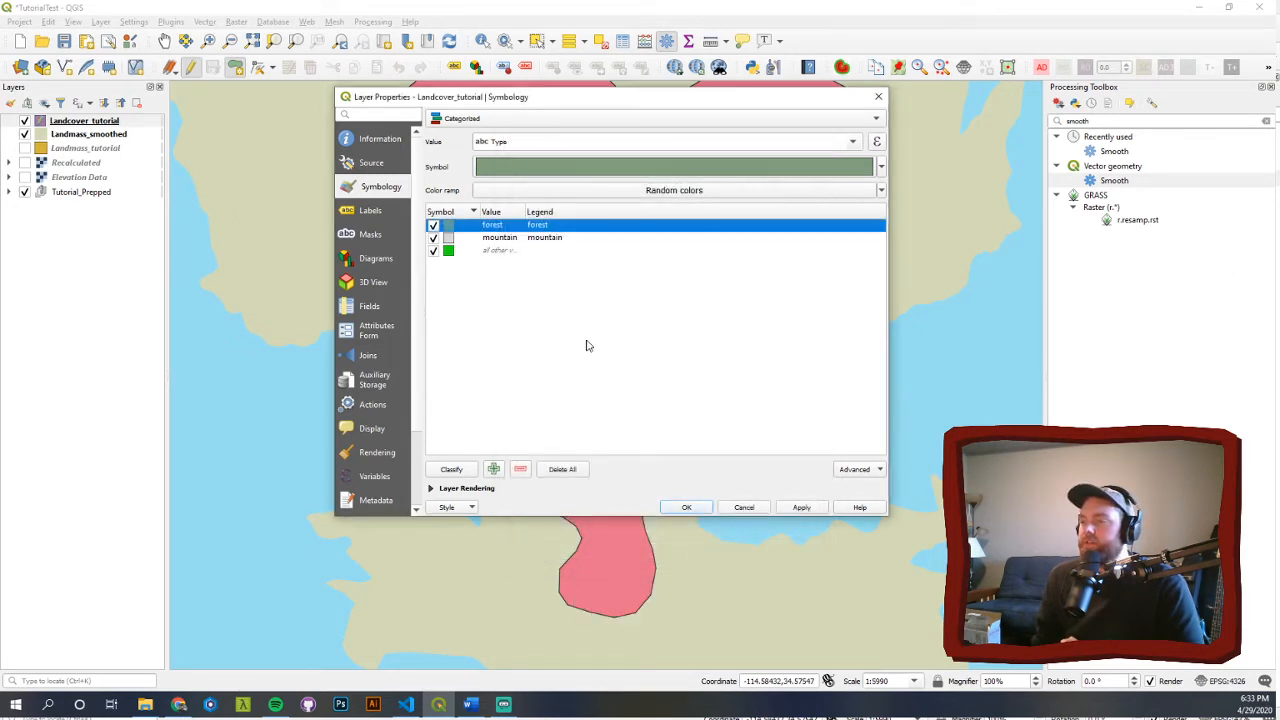
# - Give the mountain category's simple fill a transparent stroke and apply the categorized style to the Landcover_tutorial layer
pyautogui.click(451, 240)
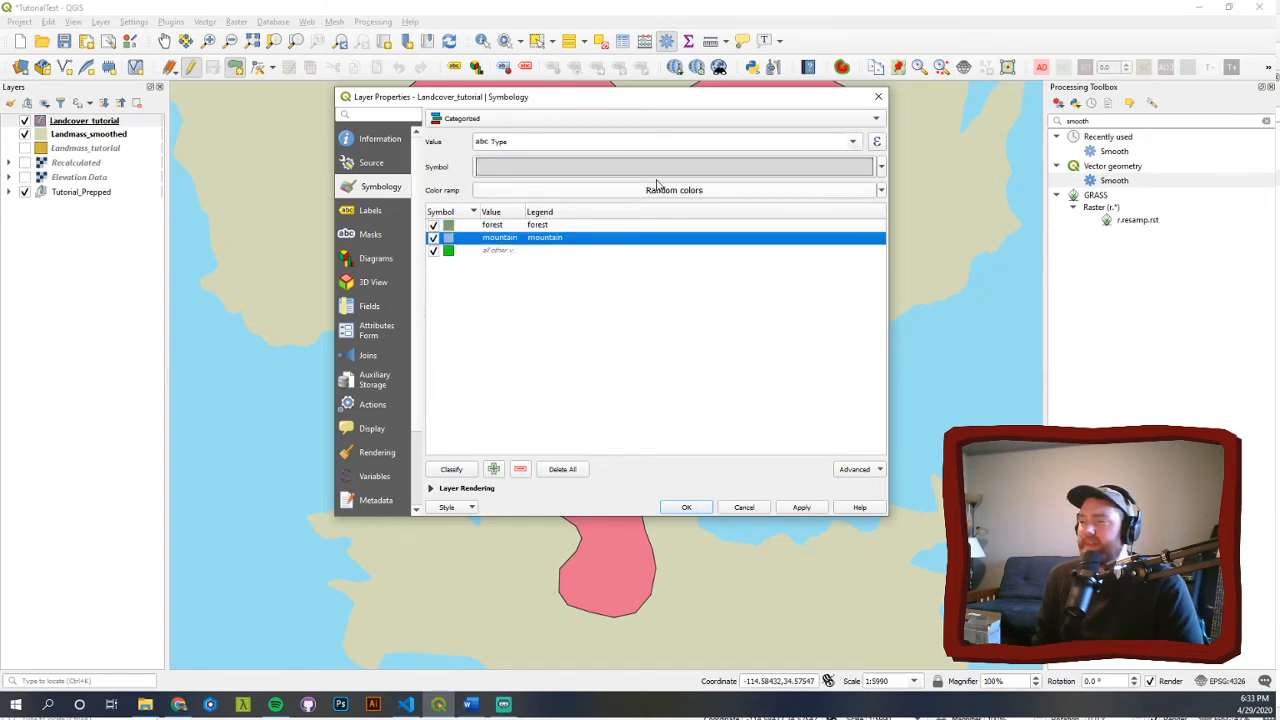
pyautogui.doubleClick(448, 240)
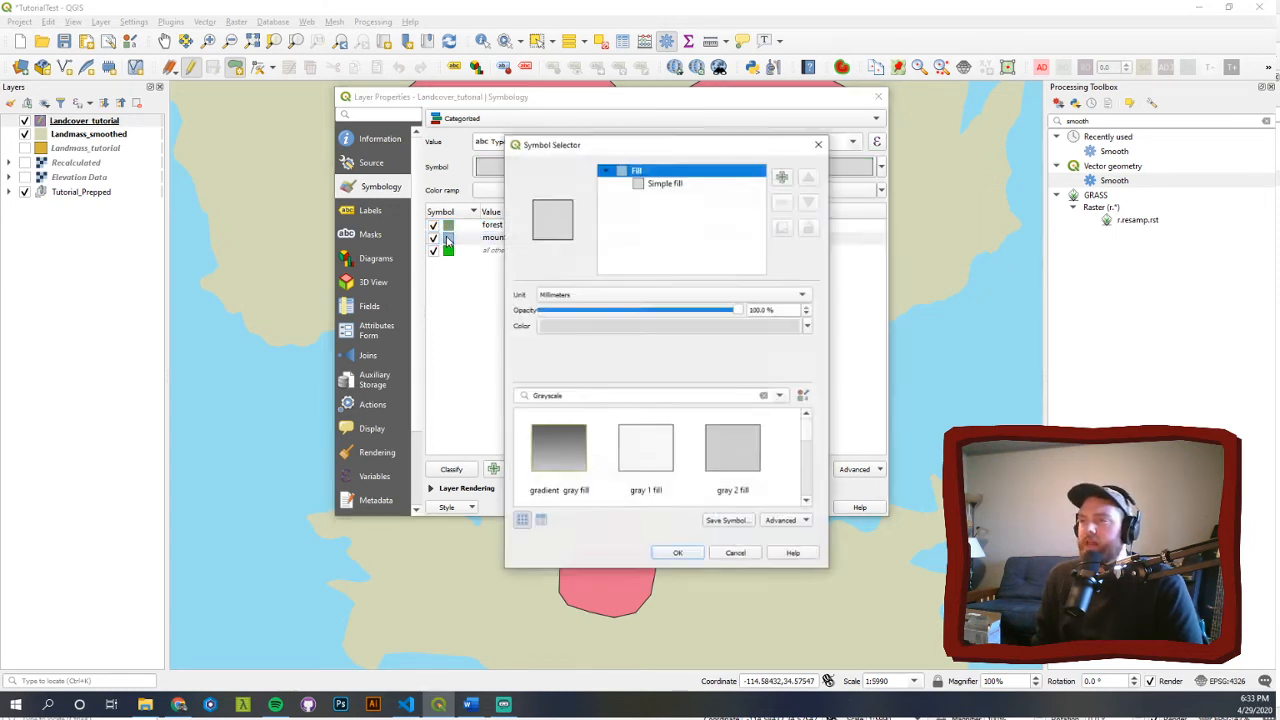
pyautogui.click(670, 185)
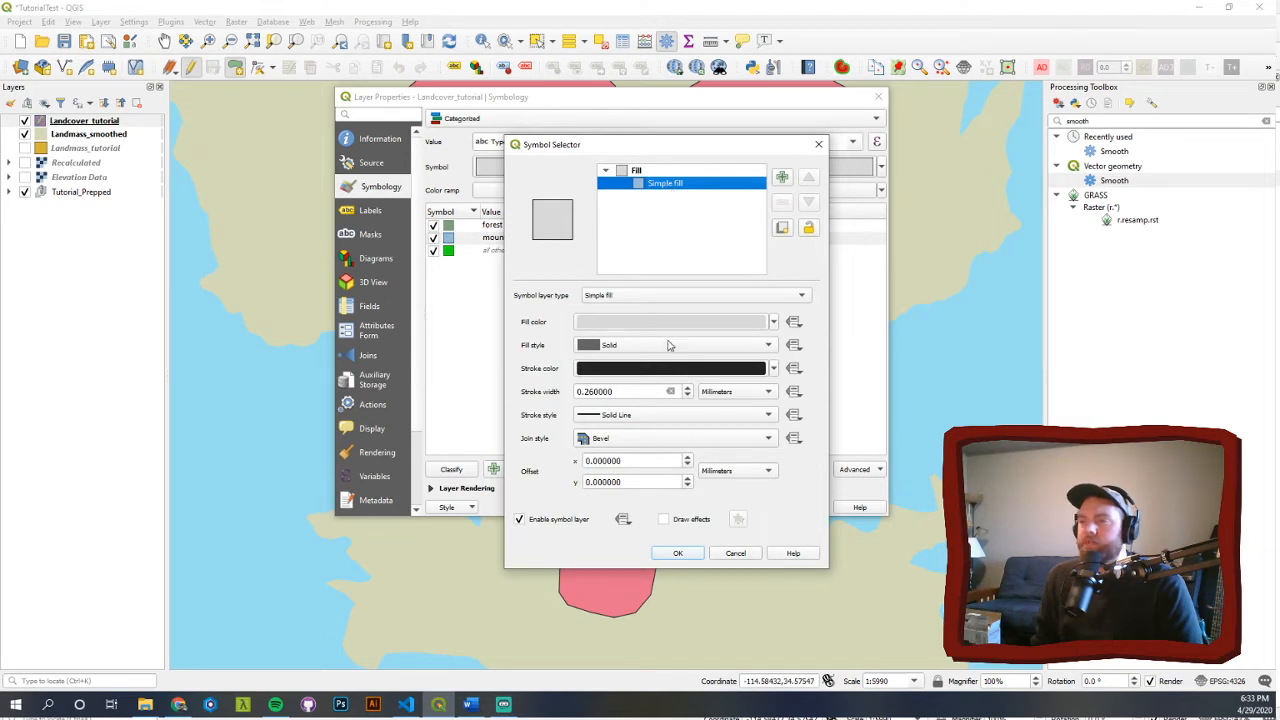
pyautogui.click(778, 369)
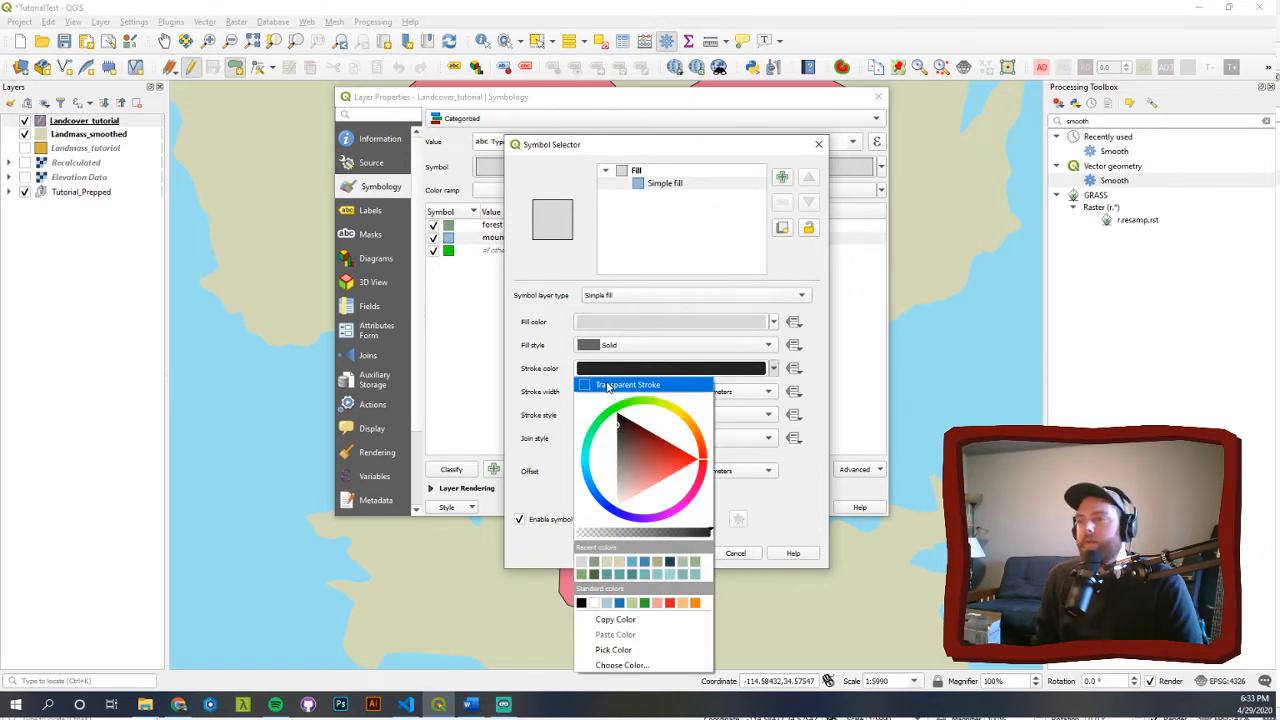
pyautogui.click(591, 387)
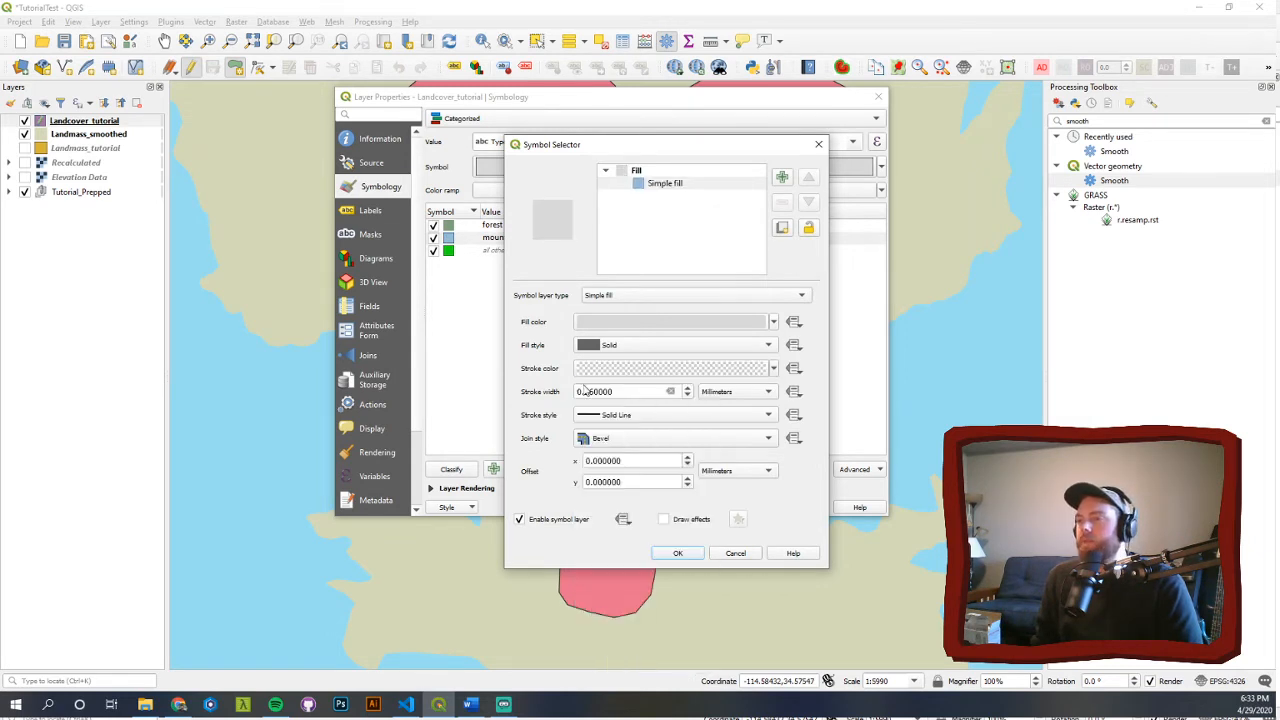
pyautogui.click(678, 553)
pyautogui.click(801, 507)
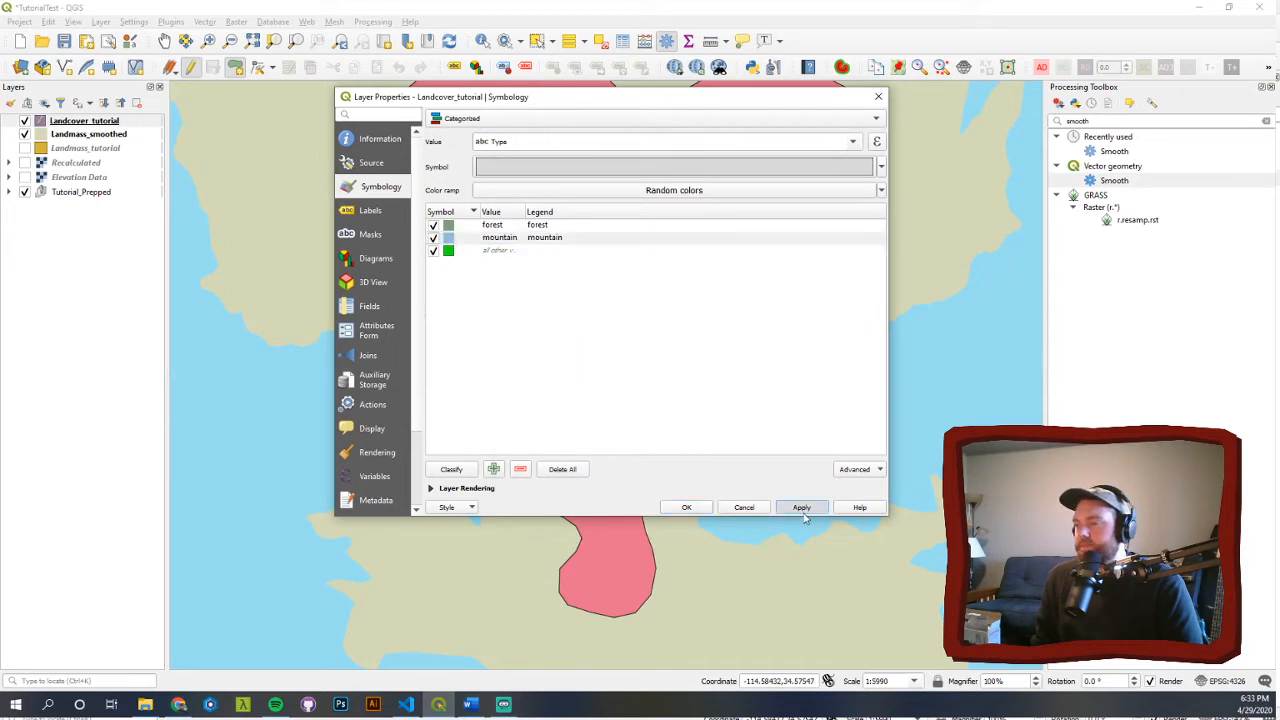
pyautogui.click(684, 509)
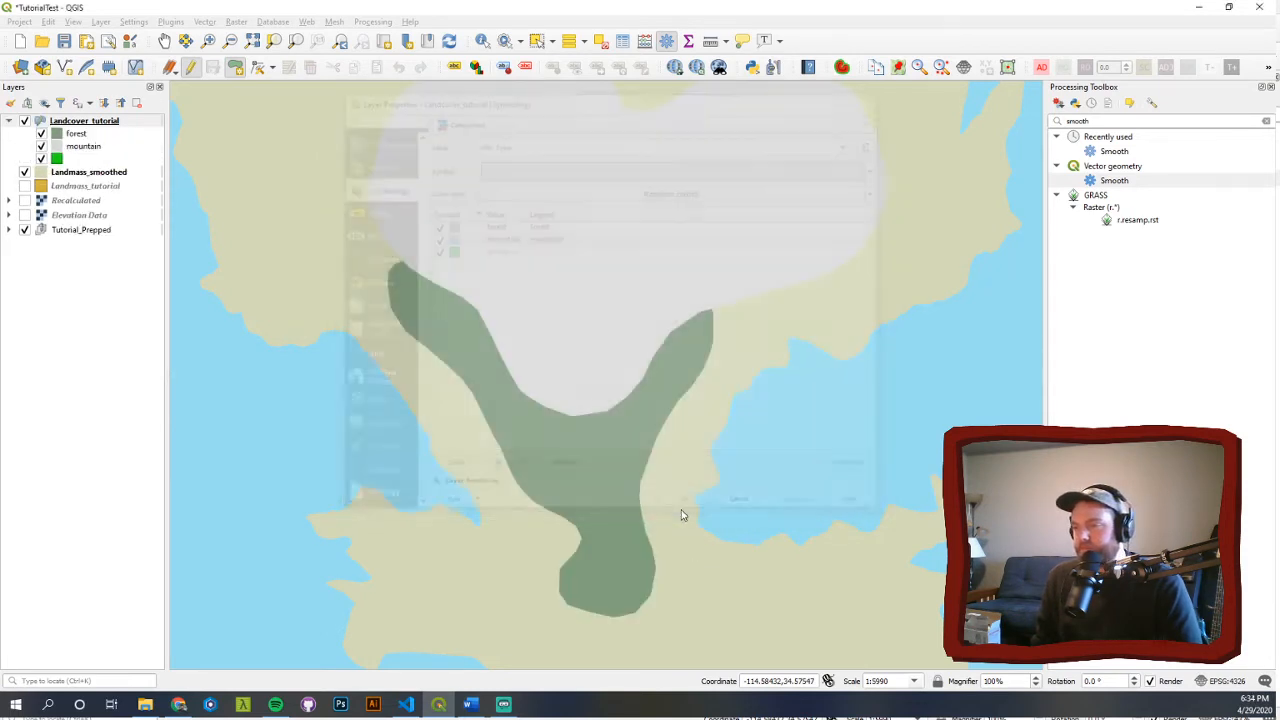
# - Check the styled landcover polygons on the map and open the mountain category's symbol settings
pyautogui.scroll(-2, 557, 429)
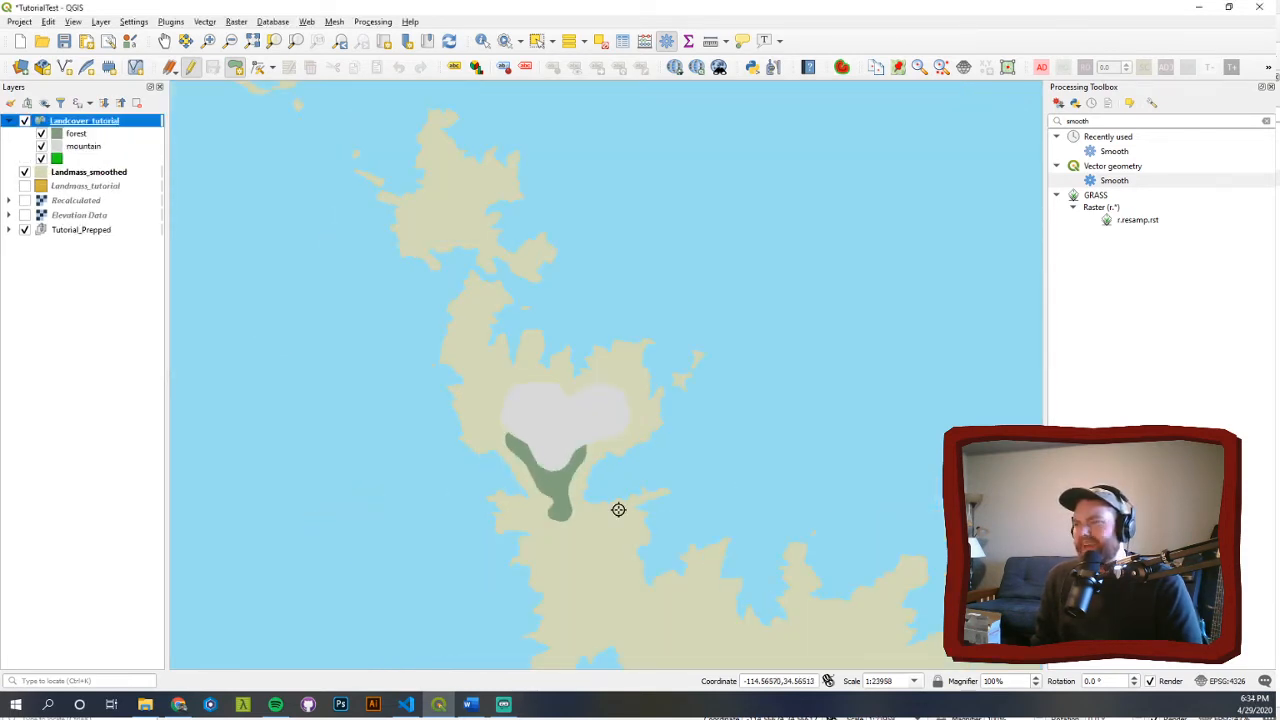
pyautogui.scroll(2, 530, 419)
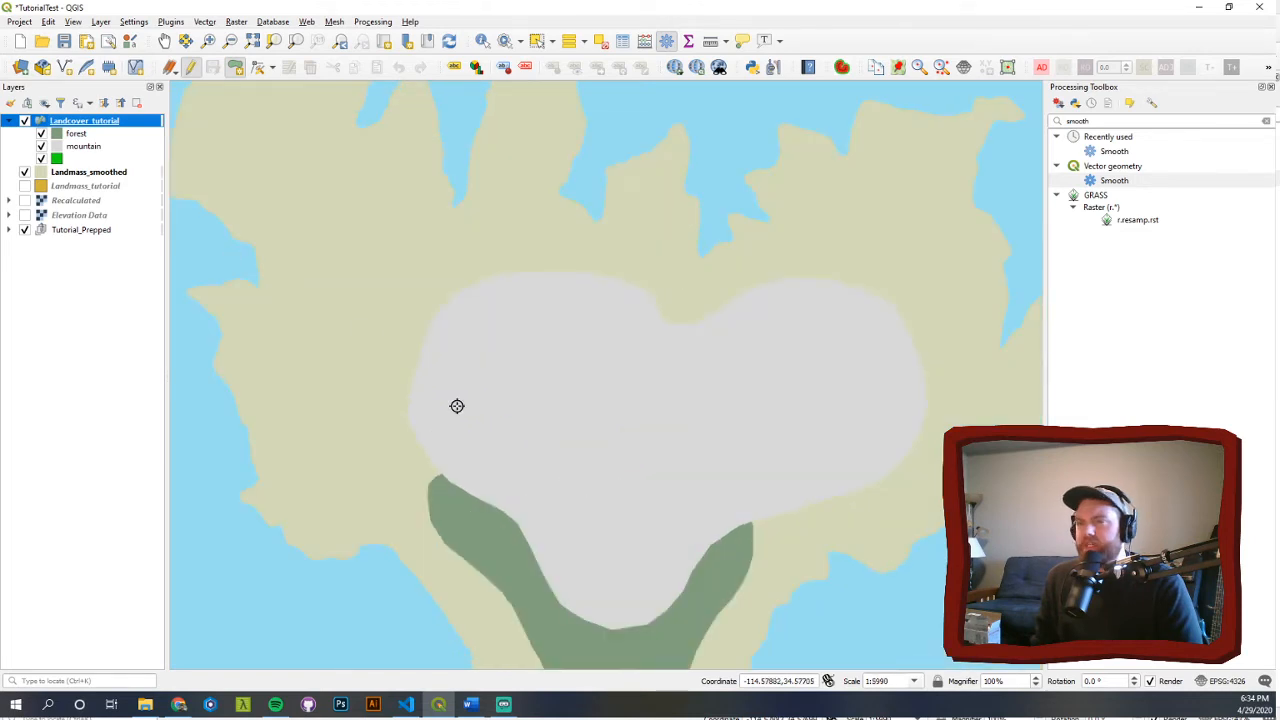
pyautogui.doubleClick(58, 147)
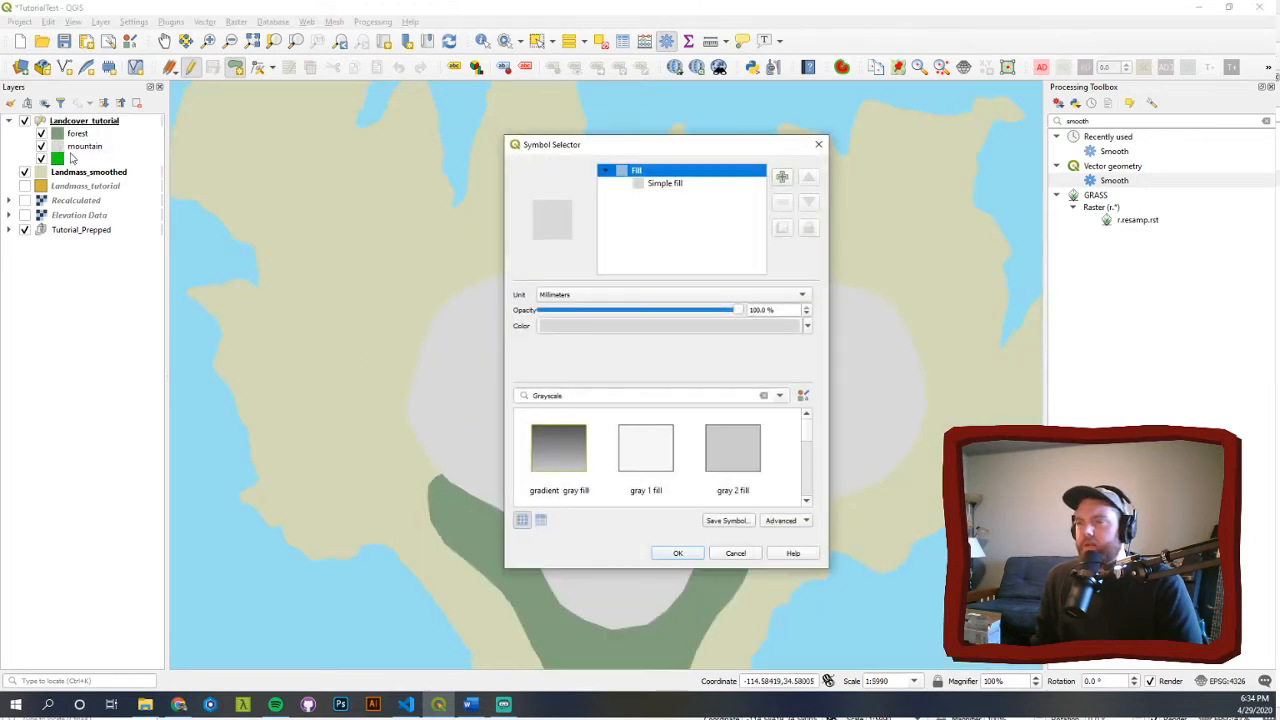
# - Recolor the mountain class of the Landcover_tutorial layer to the darker gray #b9b9b9
pyautogui.click(630, 326)
pyautogui.click(722, 228)
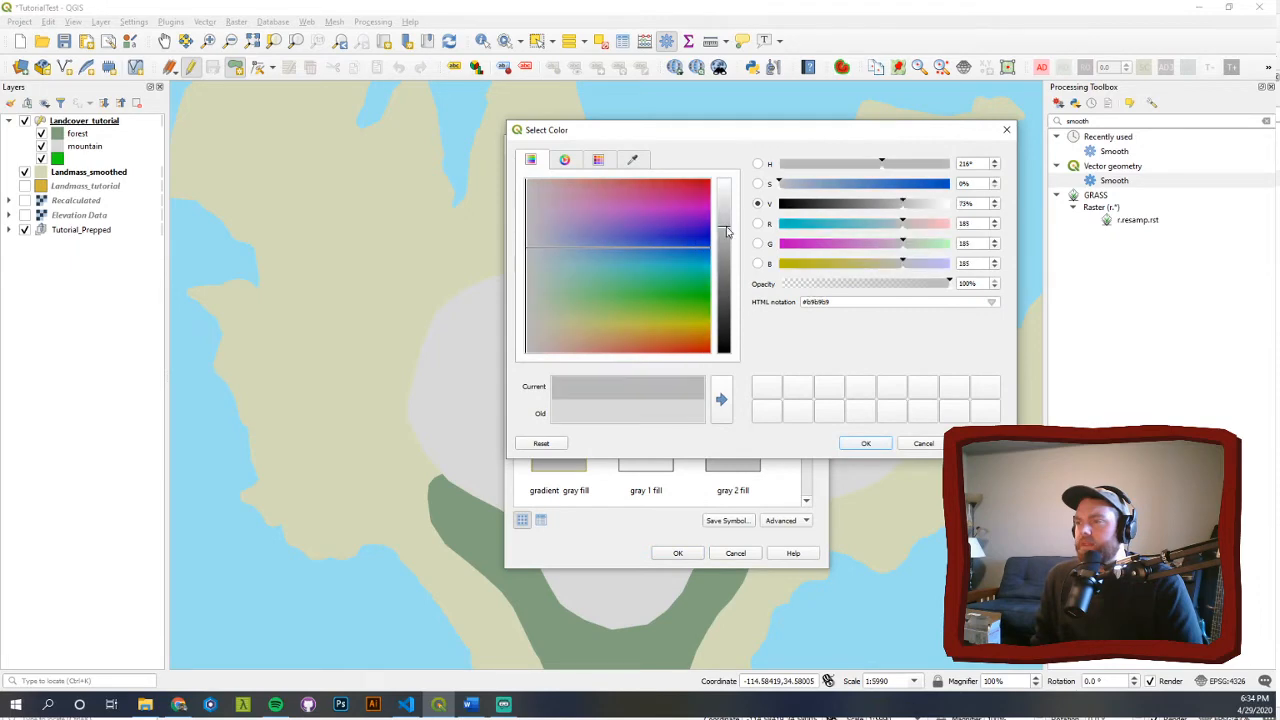
pyautogui.click(866, 444)
pyautogui.scroll(-2, 499, 354)
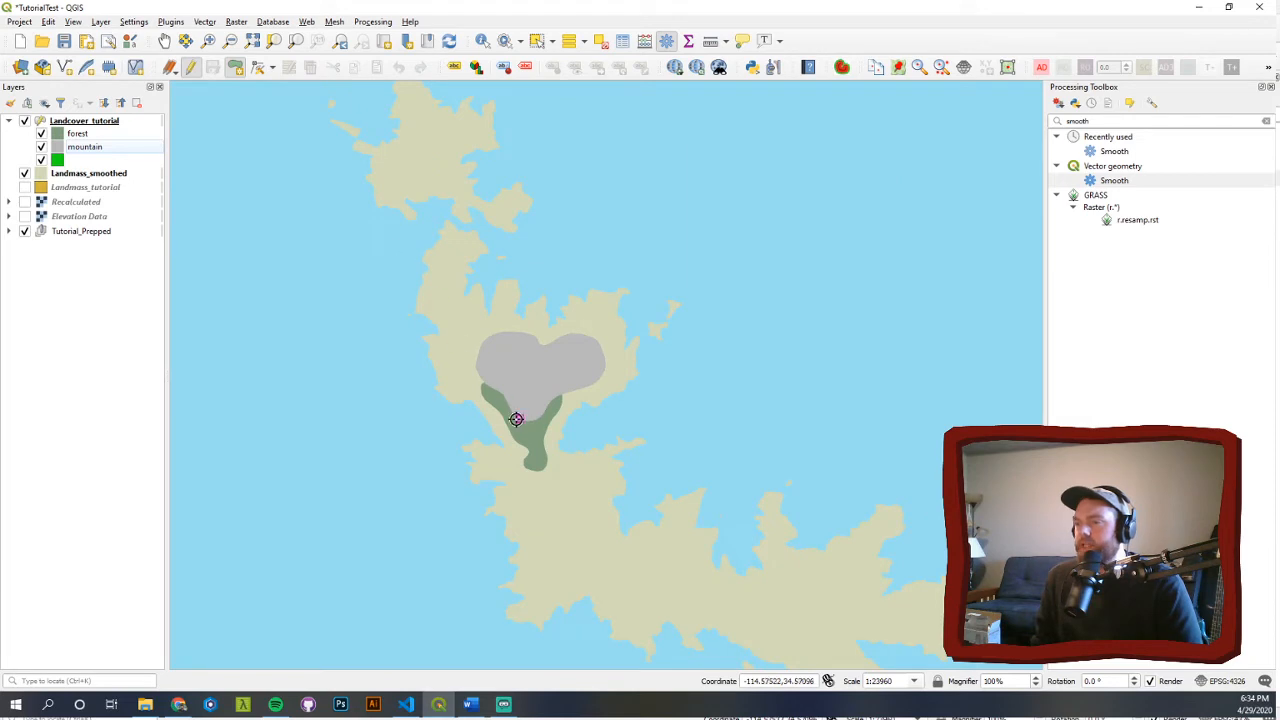
pyautogui.scroll(-1, 390, 312)
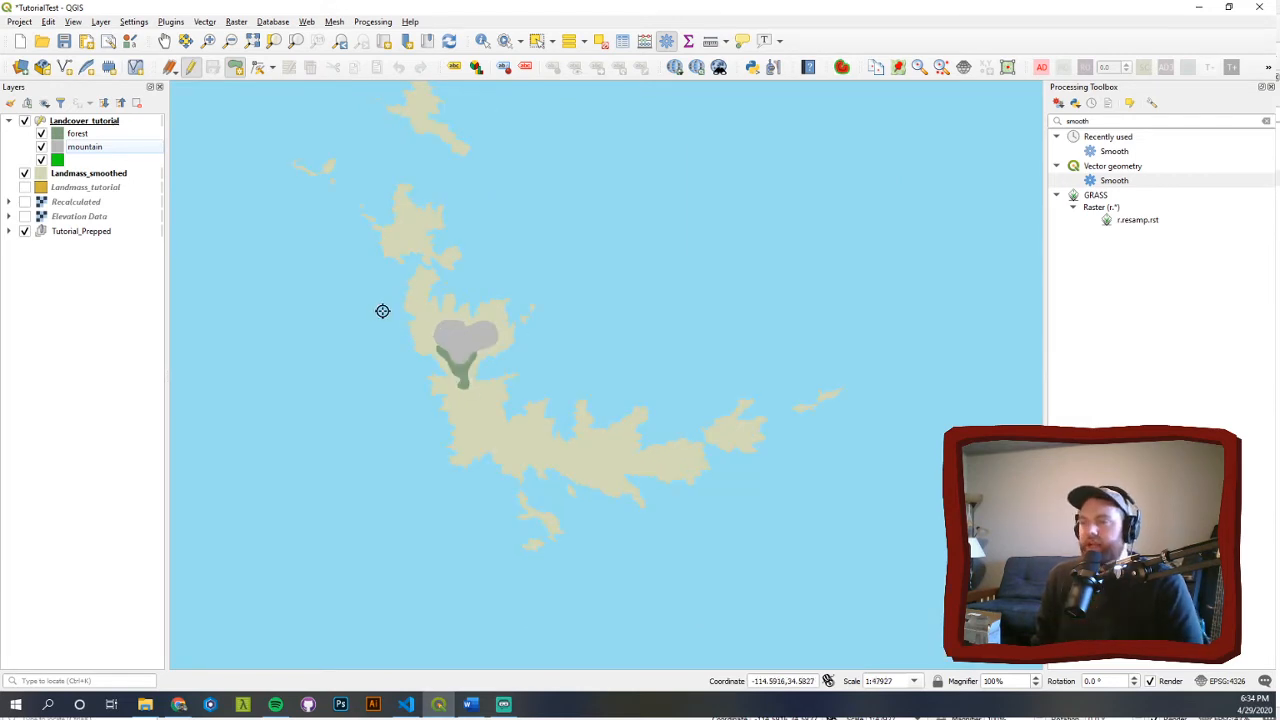
pyautogui.scroll(1, 383, 311)
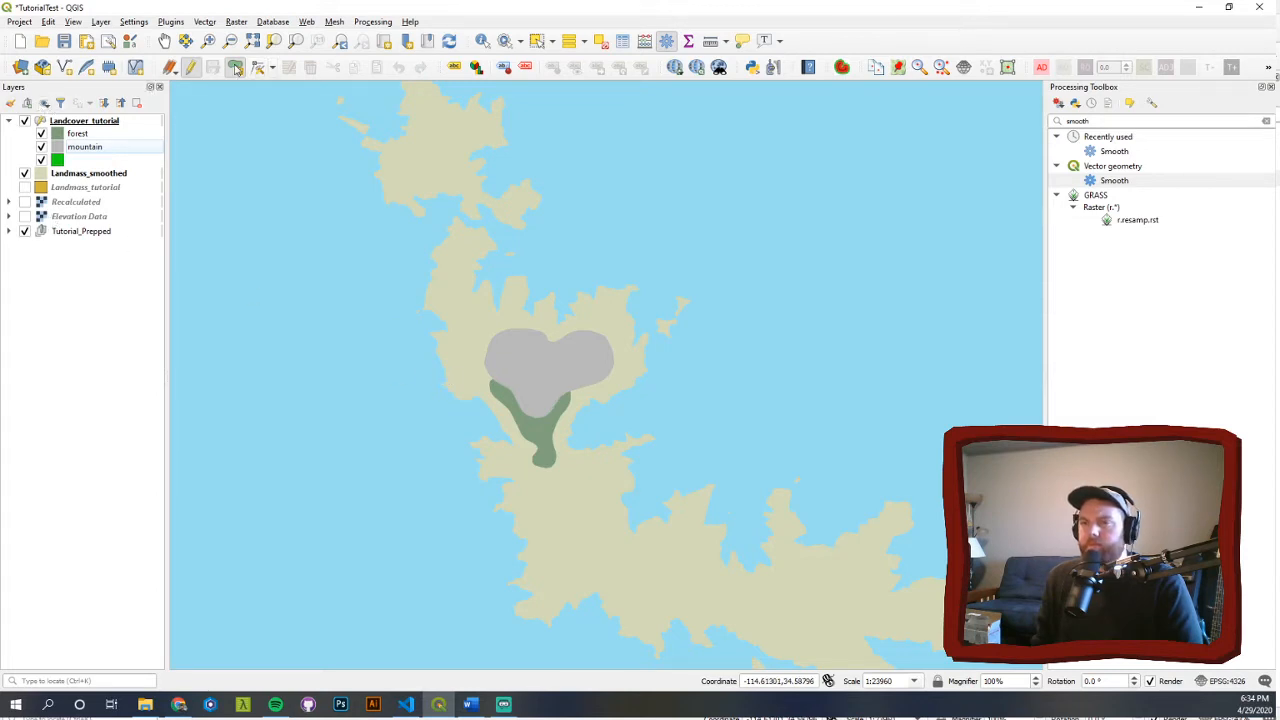
# - Save the project and end editing of the Landcover_tutorial layer, collapsing its legend
pyautogui.click(64, 40)
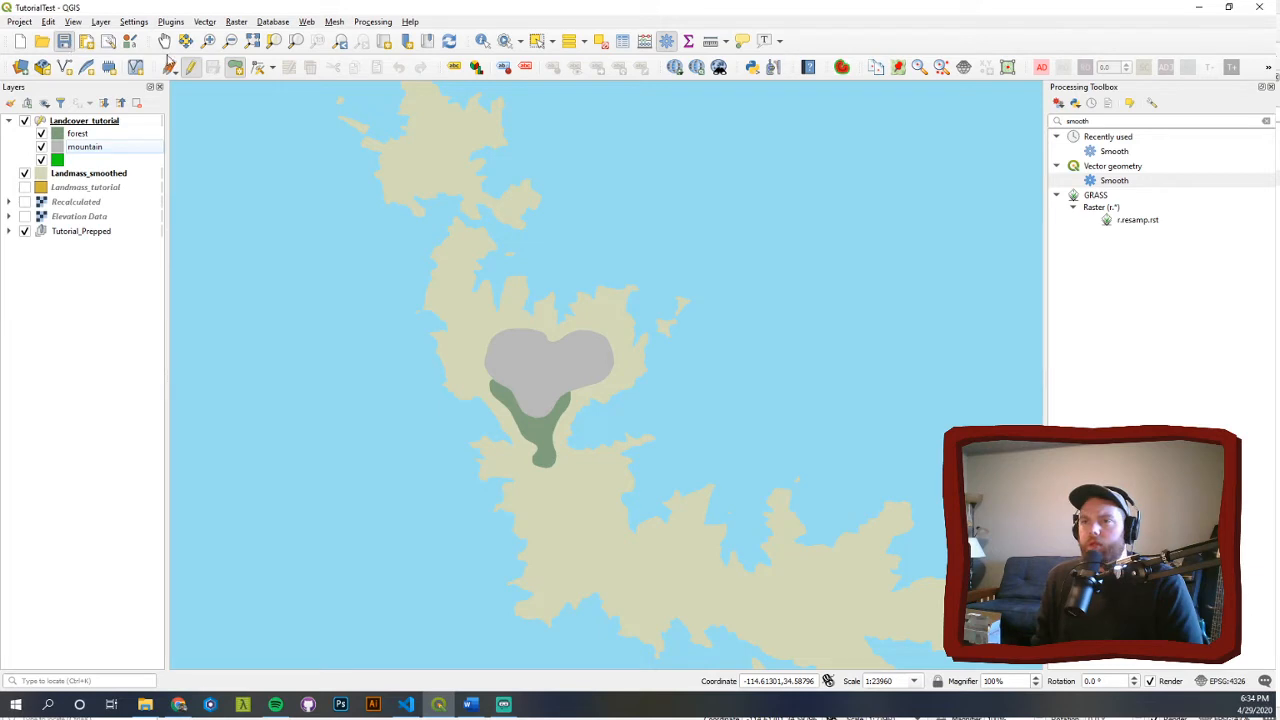
pyautogui.click(190, 66)
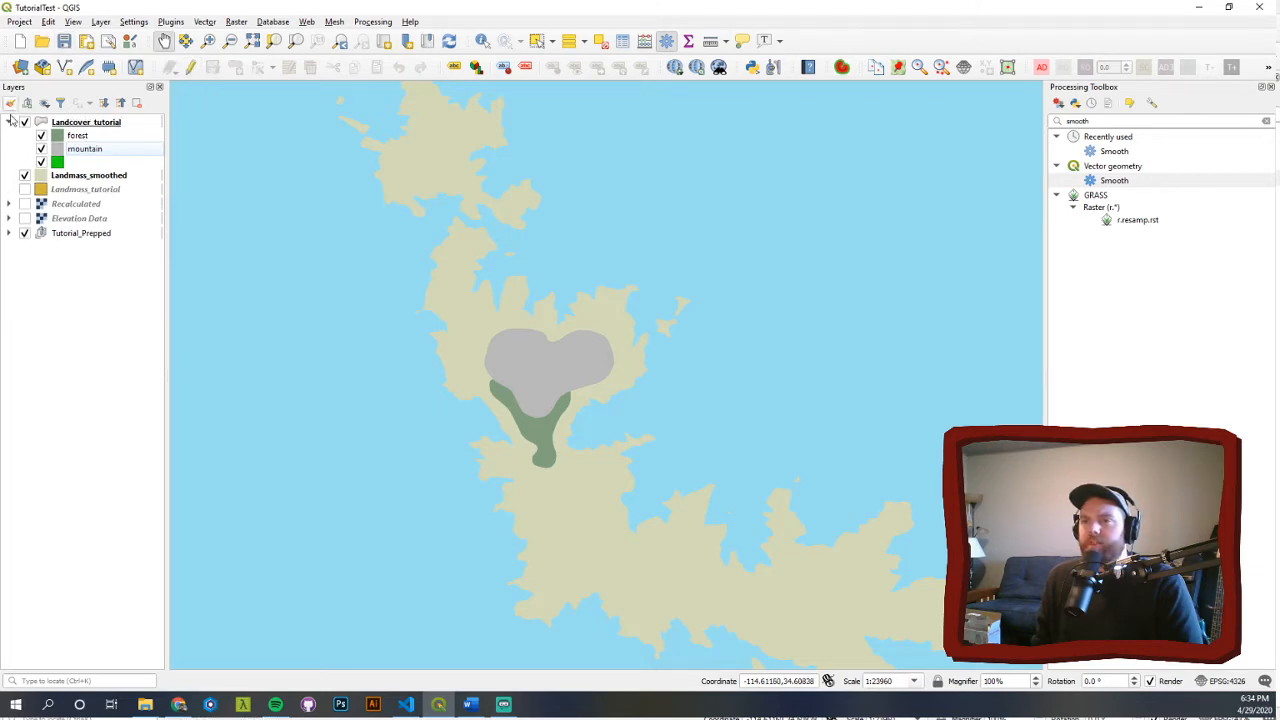
pyautogui.click(9, 121)
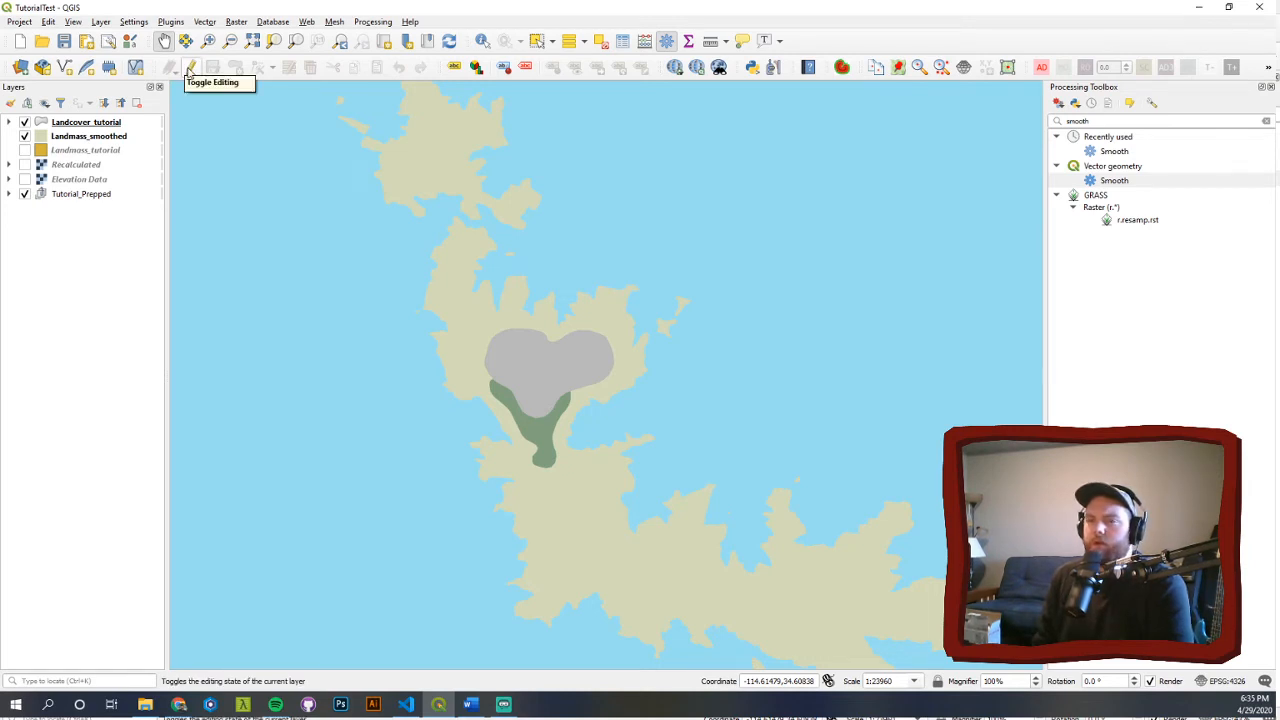
# - Start a new point shapefile layer with the file name Landmass_cities in the Tutorial Test folder
pyautogui.click(64, 67)
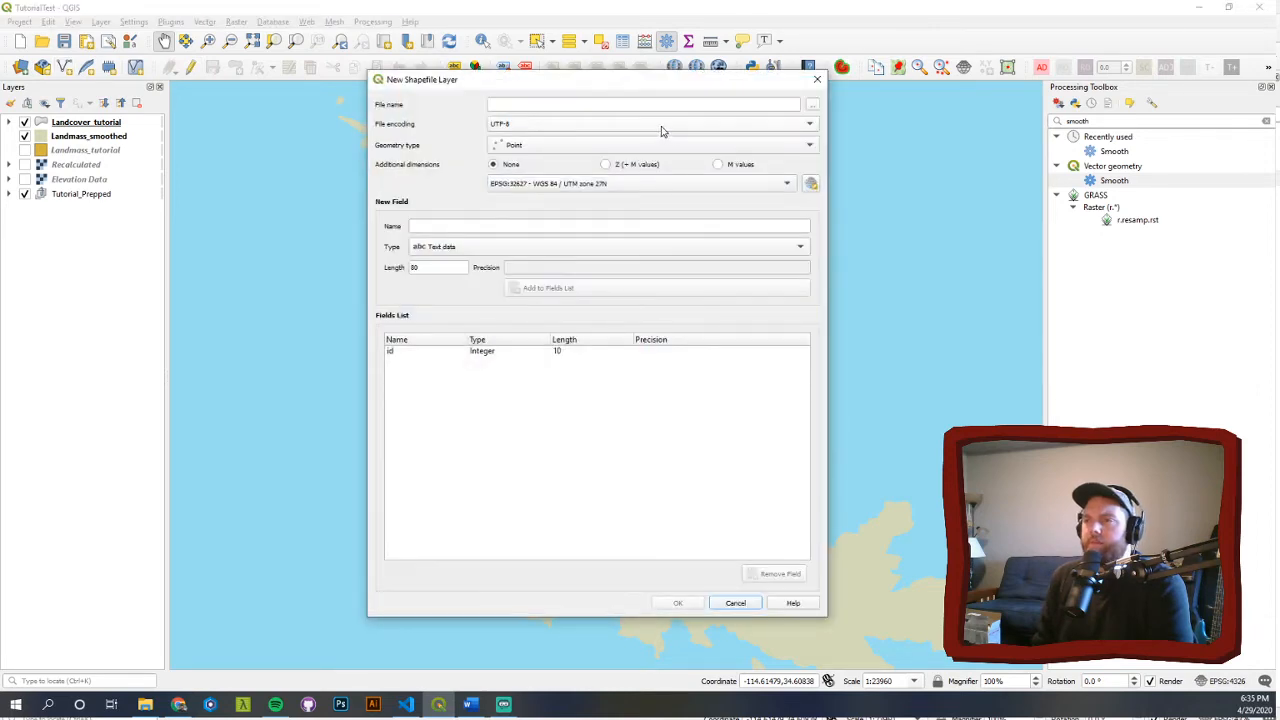
pyautogui.click(687, 107)
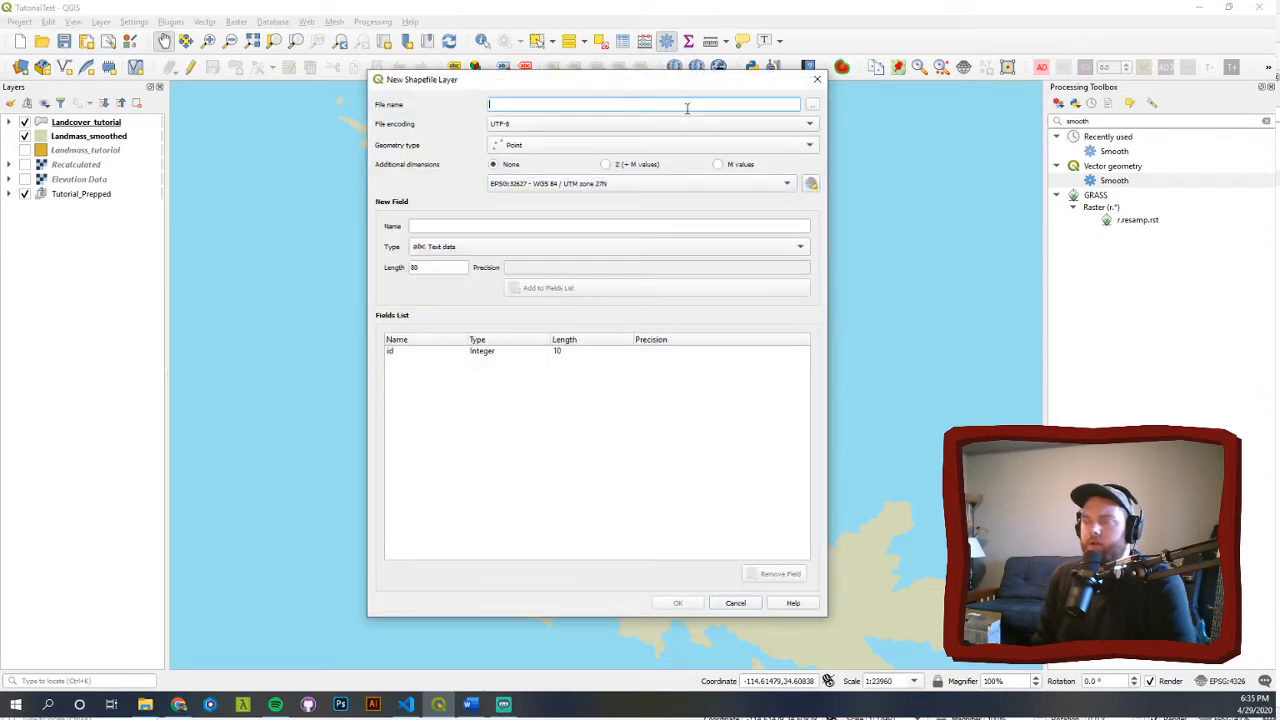
pyautogui.click(813, 105)
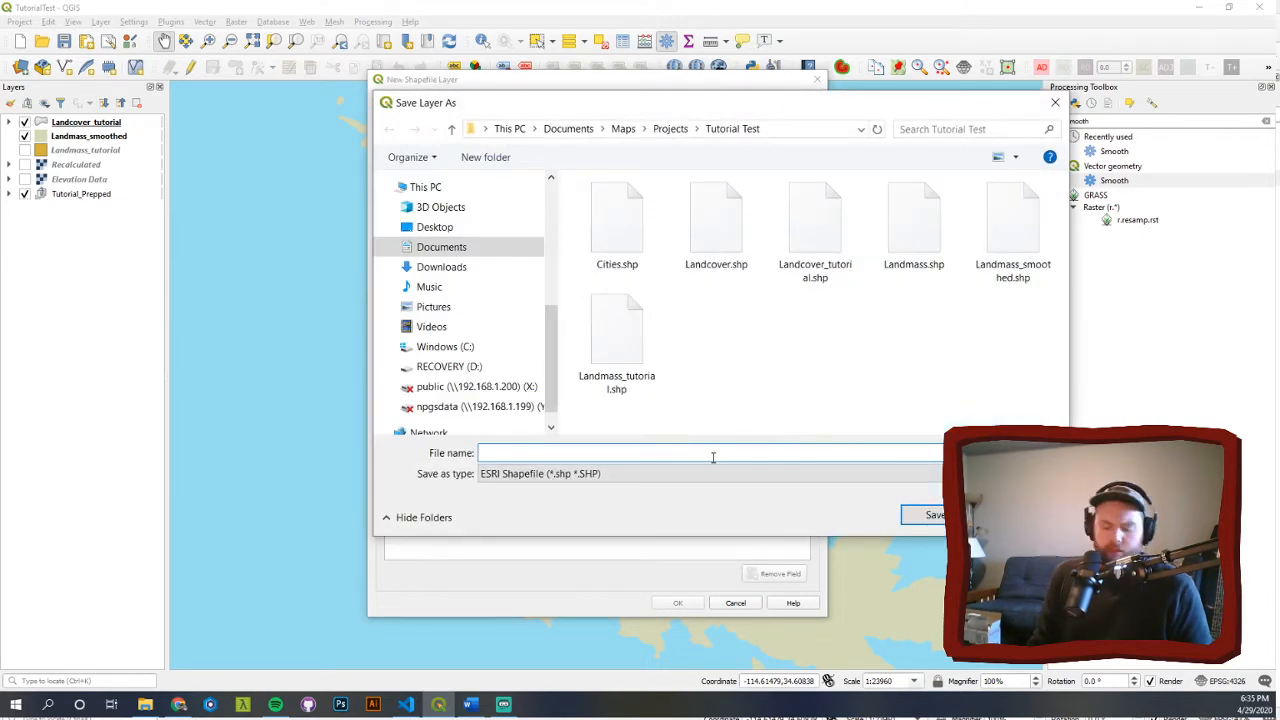
pyautogui.write('Landmass_citie')
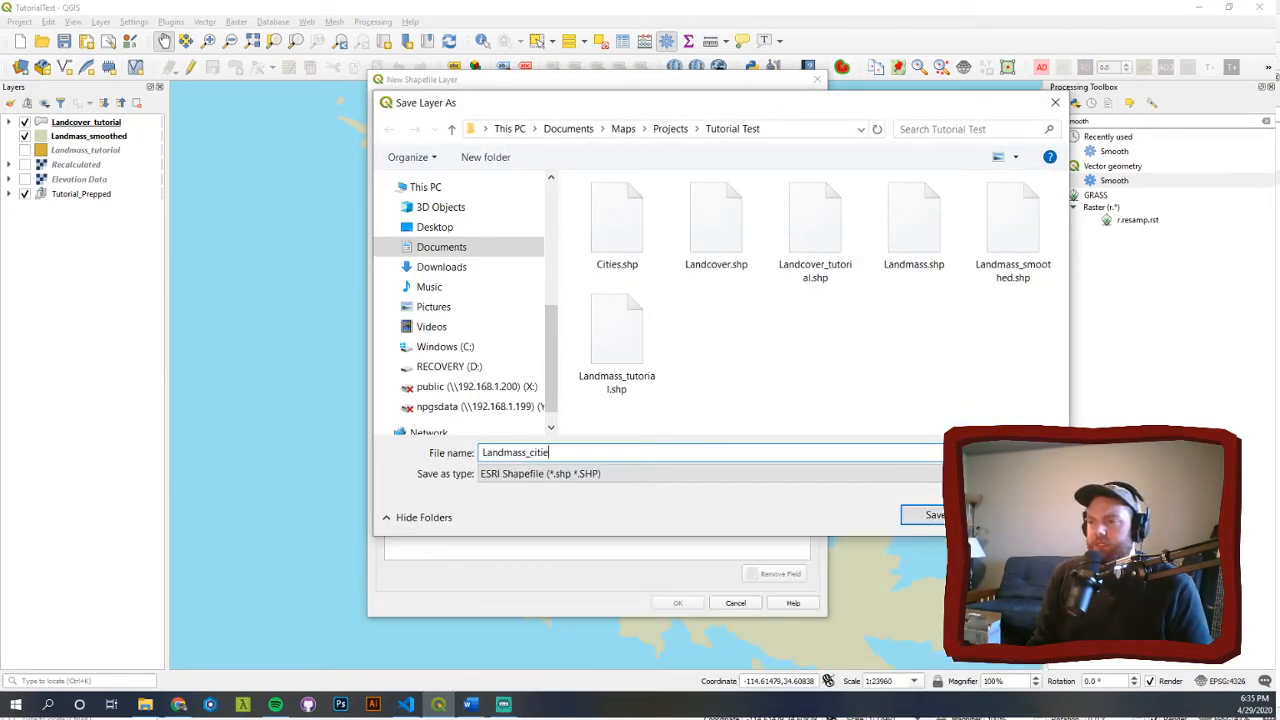
pyautogui.write('s')
pyautogui.press('Return')
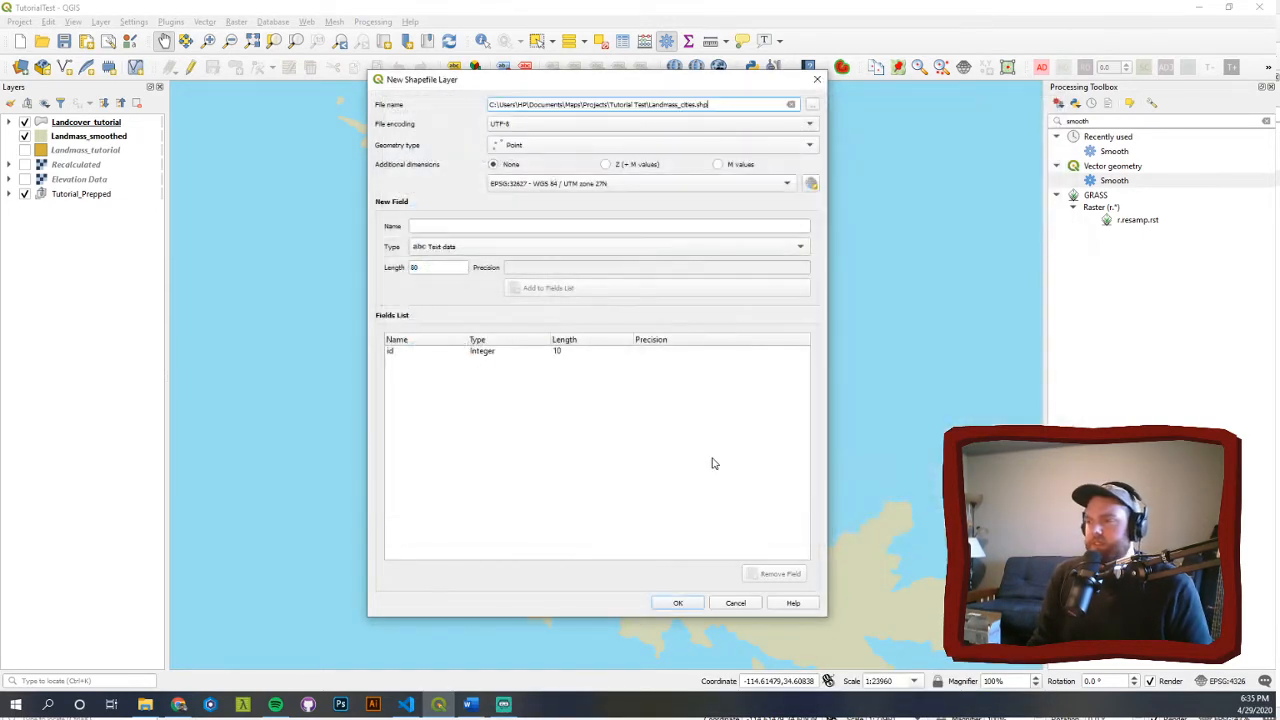
# - Add two text fields of length 80, Name and Info, to the new shapefile's field list
pyautogui.click(534, 227)
pyautogui.write('Name')
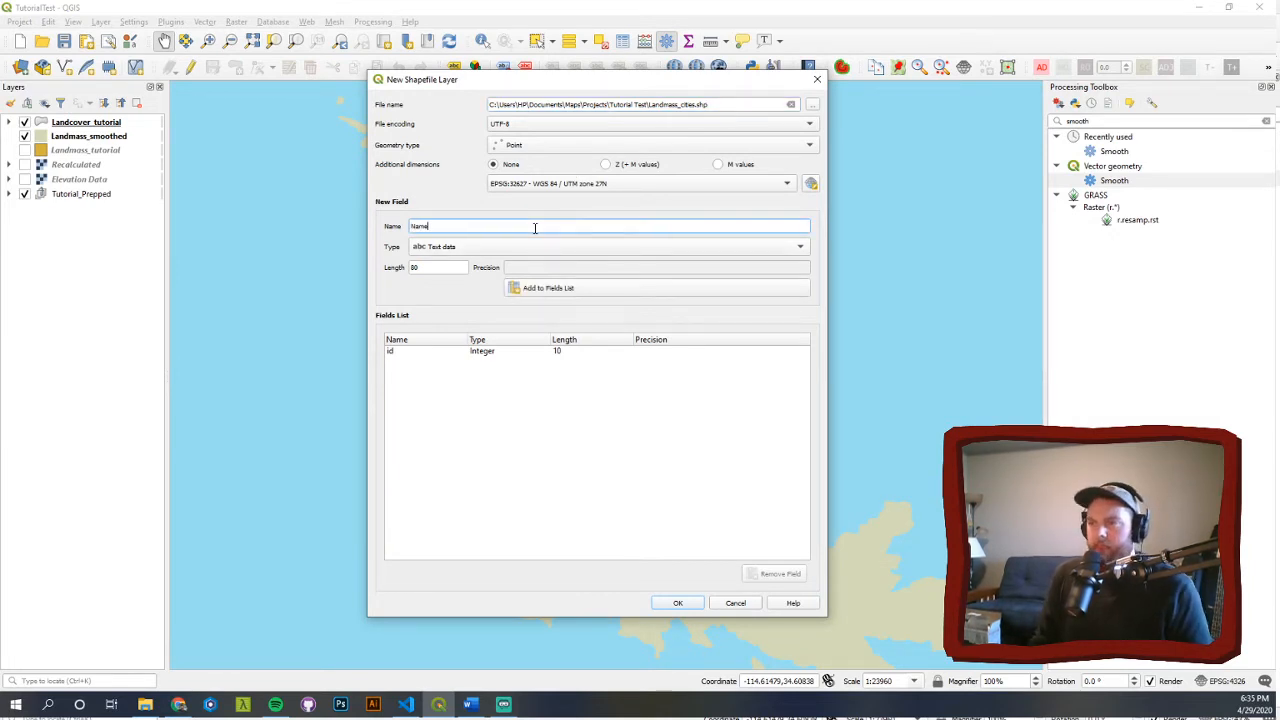
pyautogui.click(533, 288)
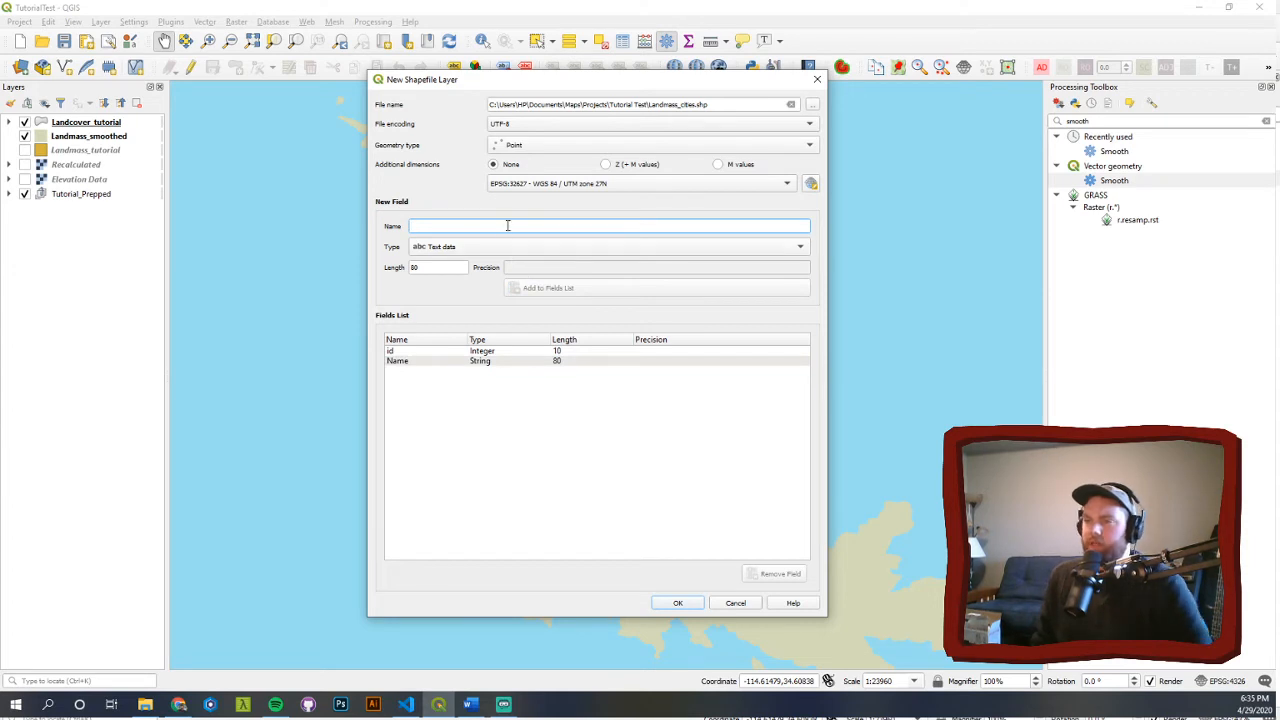
pyautogui.write('Infor')
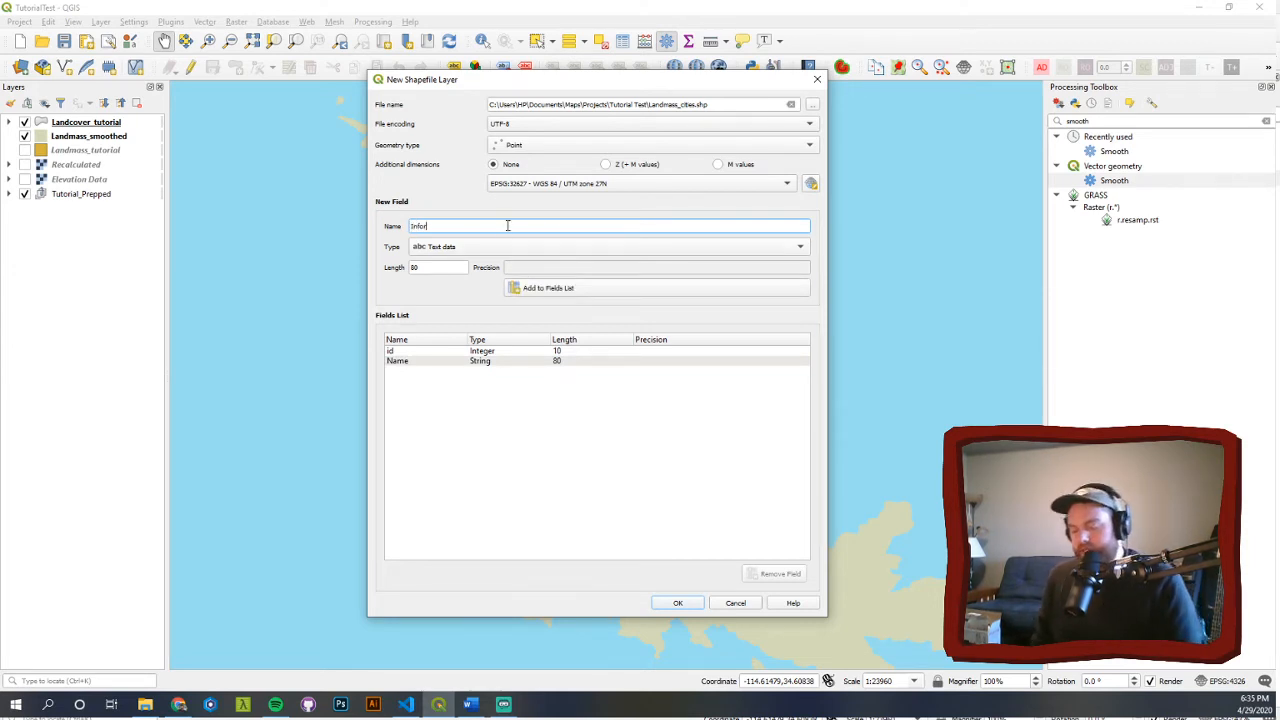
pyautogui.press('BackSpace')
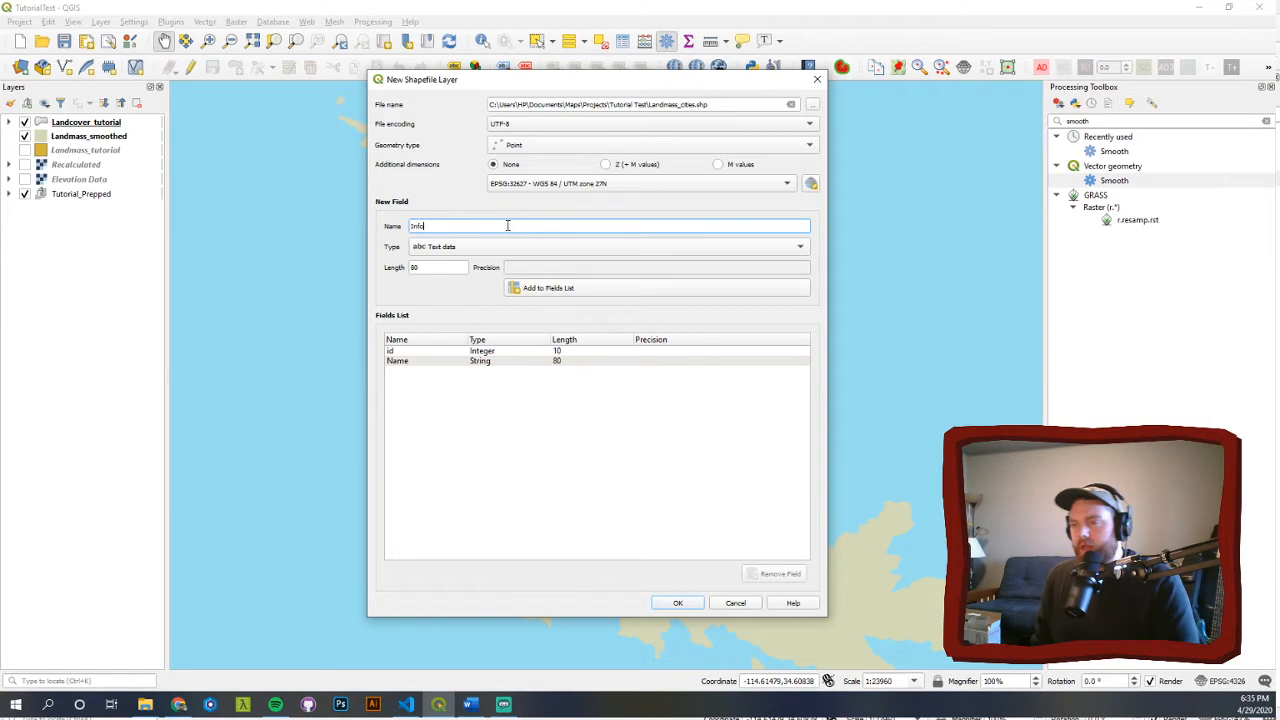
pyautogui.click(606, 288)
# - Set the shapefile's coordinate system to the project CRS, EPSG:4326 - WGS 84, and create the layer
pyautogui.click(593, 187)
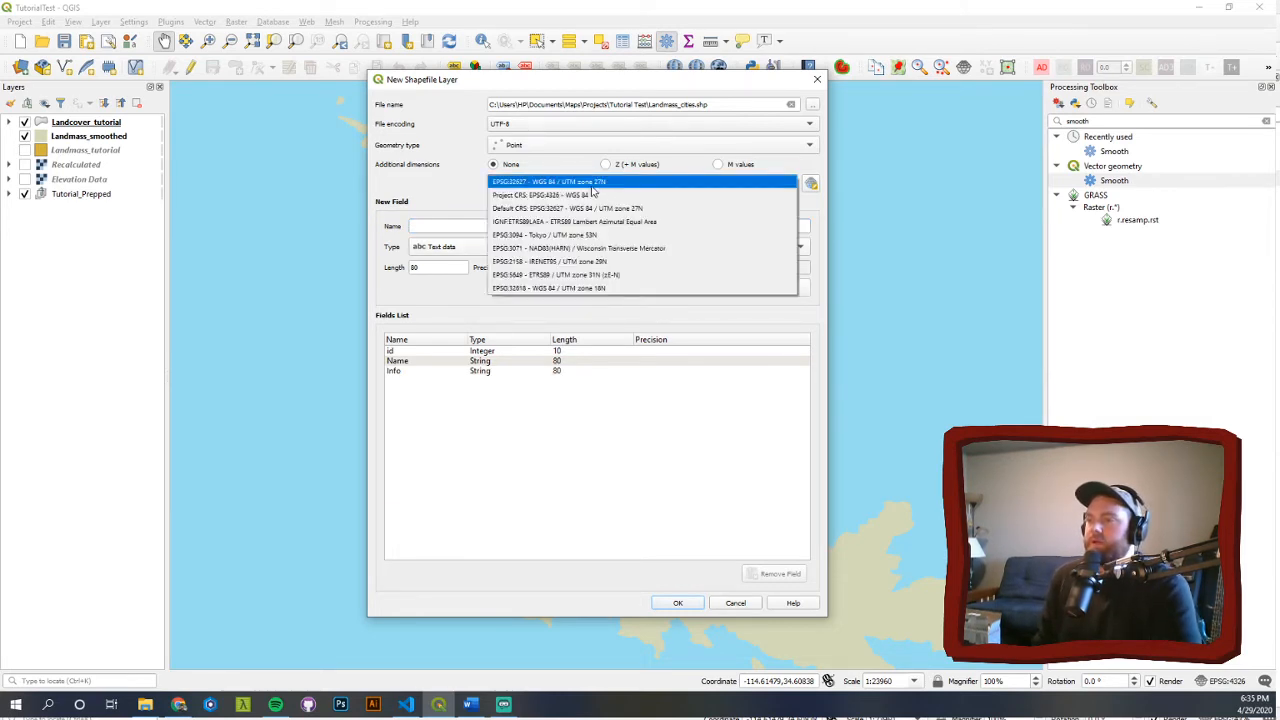
pyautogui.click(600, 197)
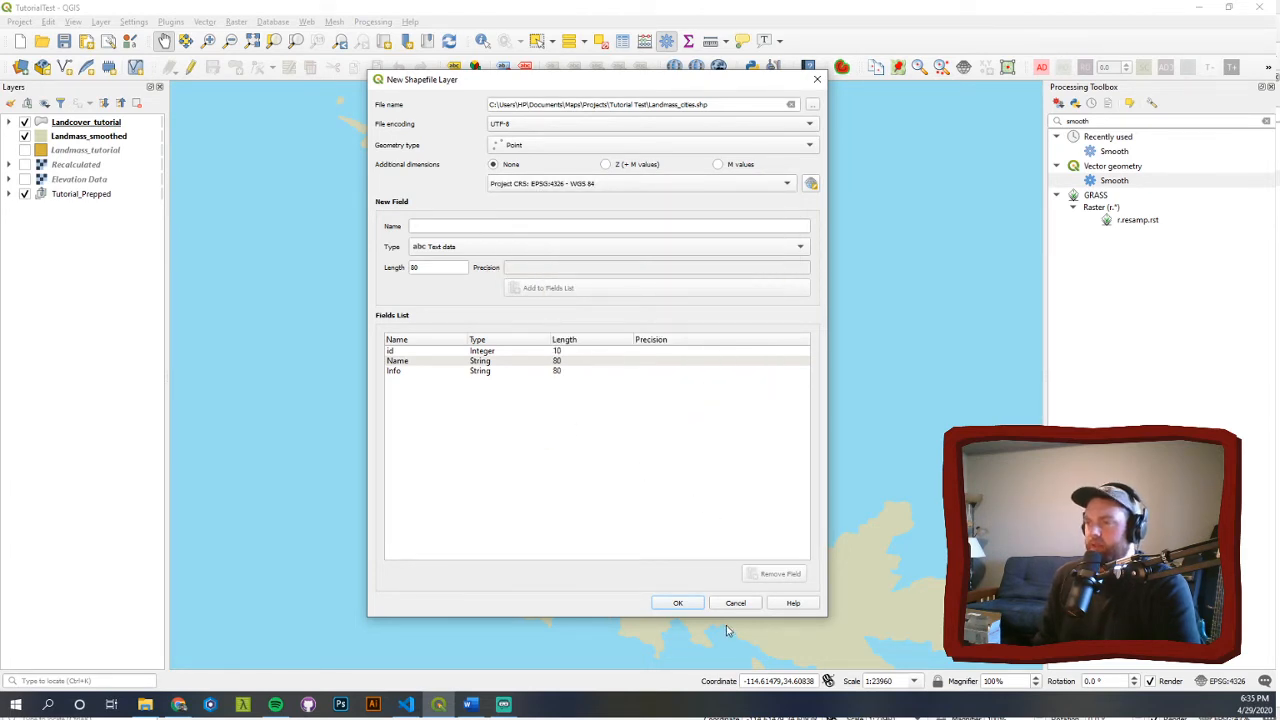
pyautogui.click(678, 603)
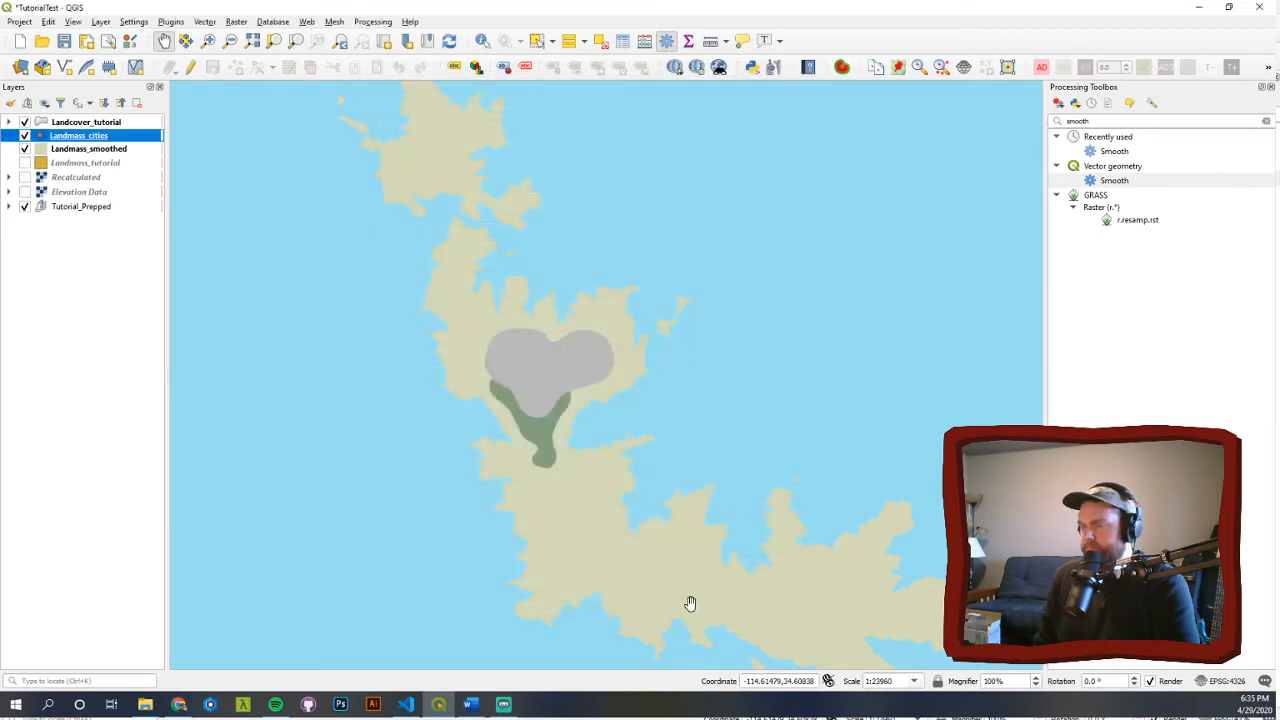
pyautogui.moveTo(273, 705)
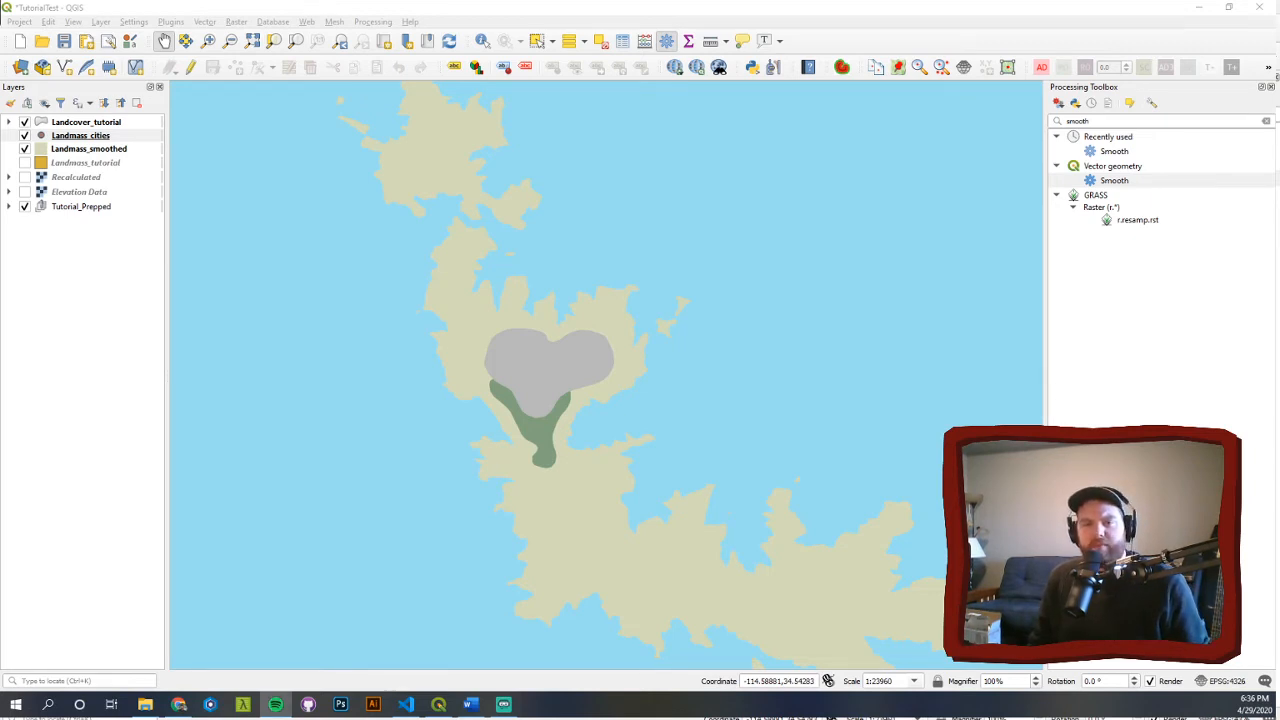
pyautogui.hotkey('alt', 'Tab')
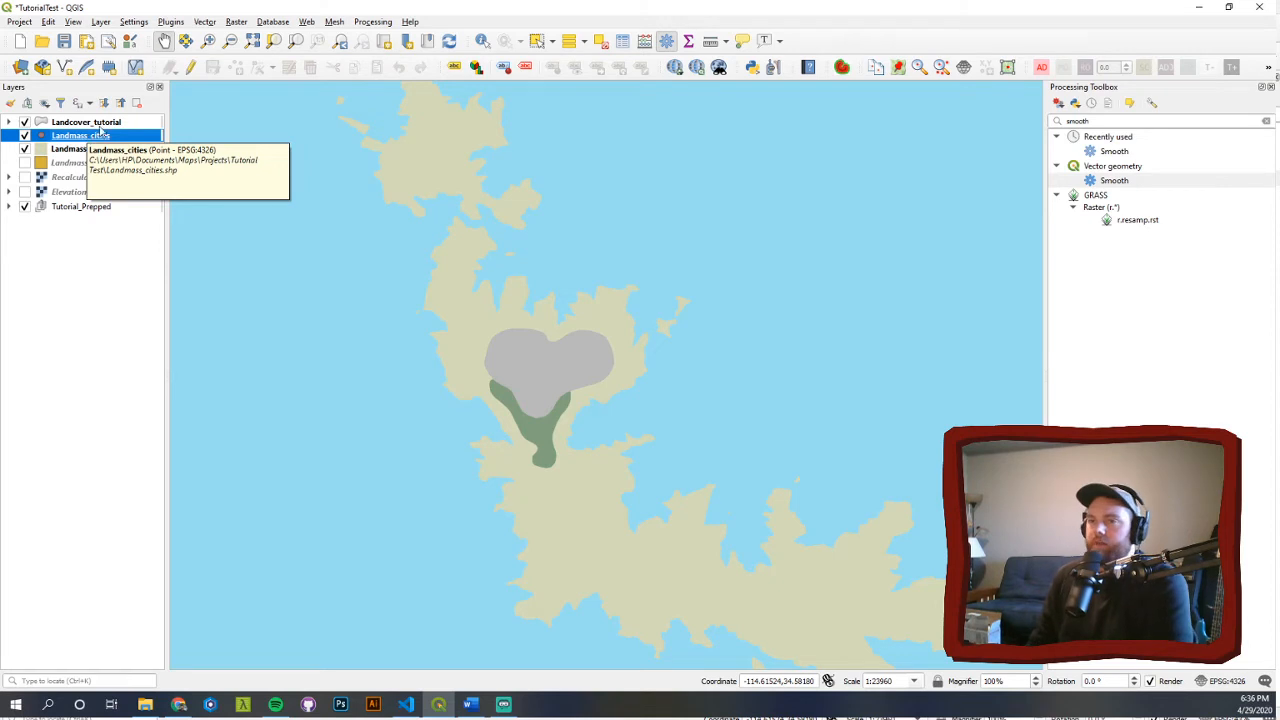
# - Enable editing on Landmass_cities and add a city point on the bay's western shore, just east of the forest
pyautogui.scroll(1, 560, 386)
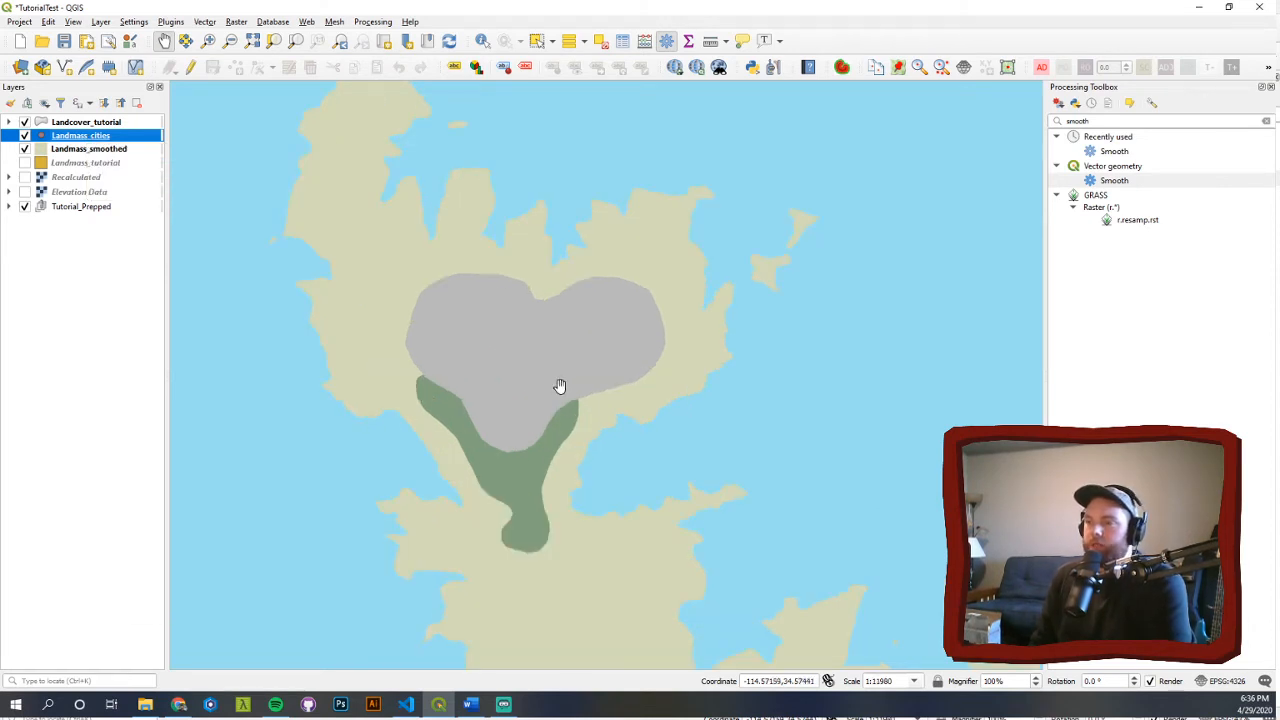
pyautogui.click(189, 70)
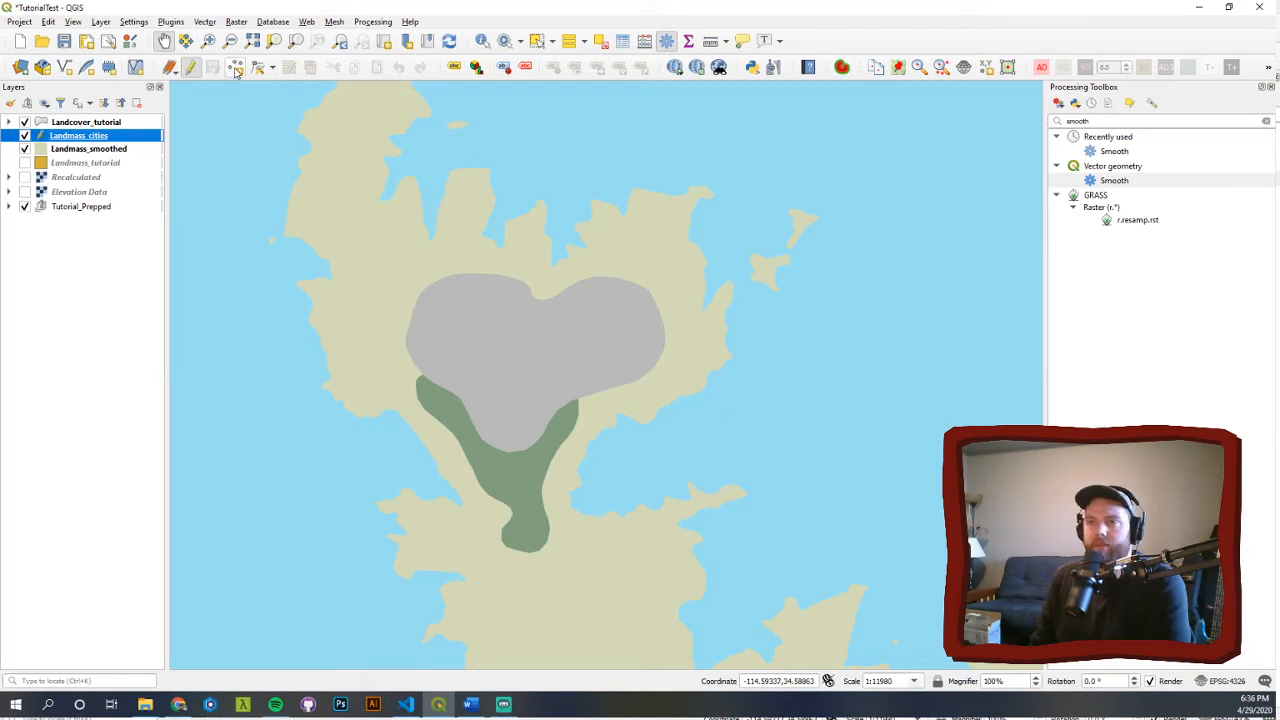
pyautogui.click(236, 70)
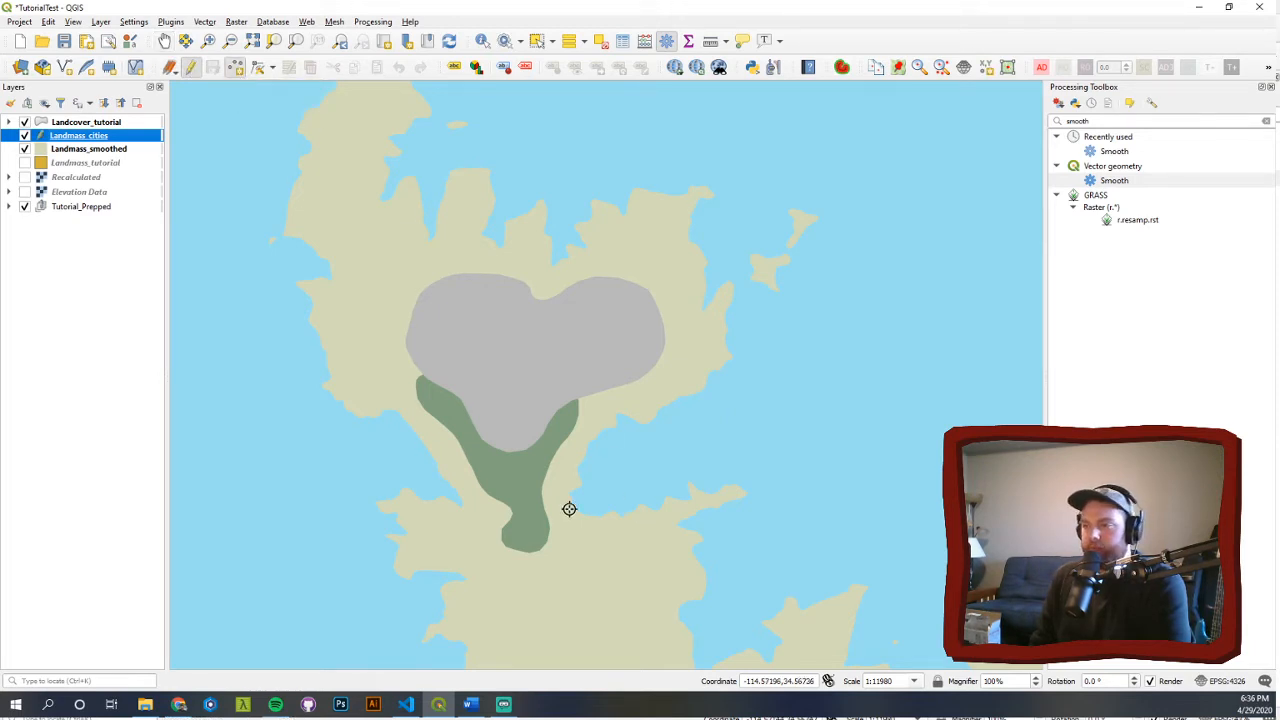
pyautogui.scroll(1, 570, 504)
pyautogui.scroll(1, 563, 488)
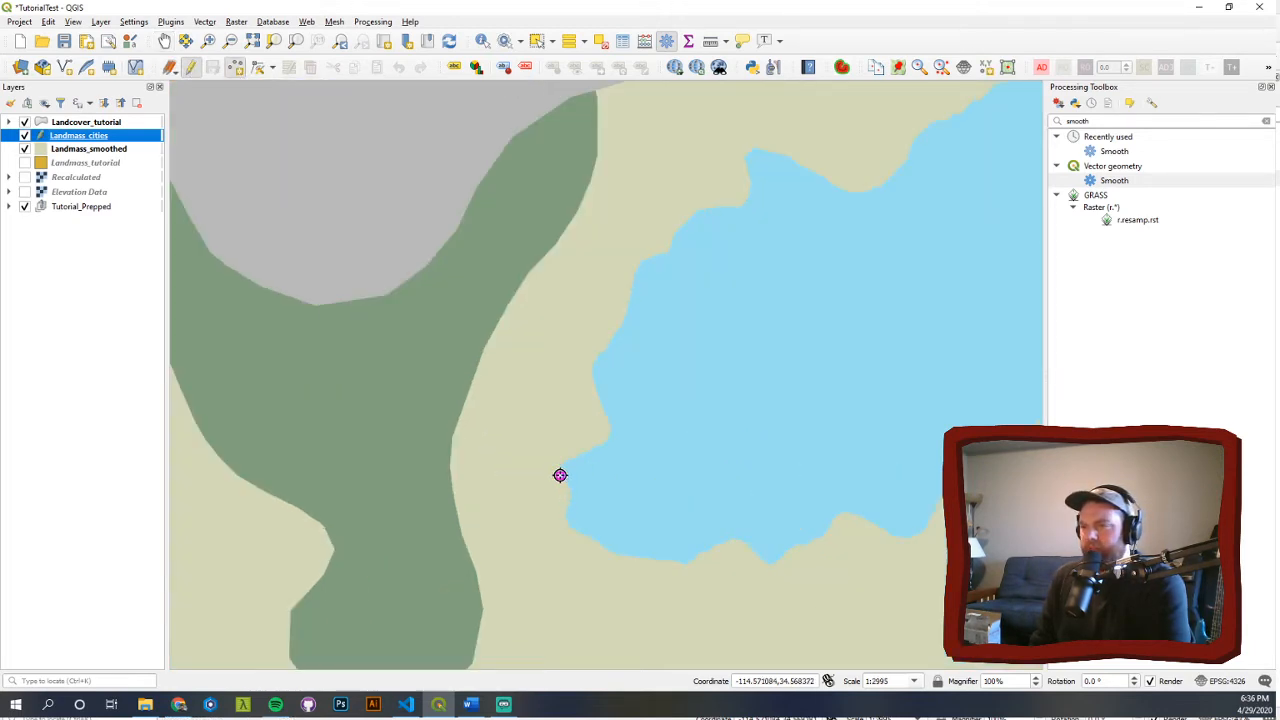
pyautogui.click(560, 475)
# - Enter Port St. Anthony as the new city point's Name
pyautogui.click(568, 260)
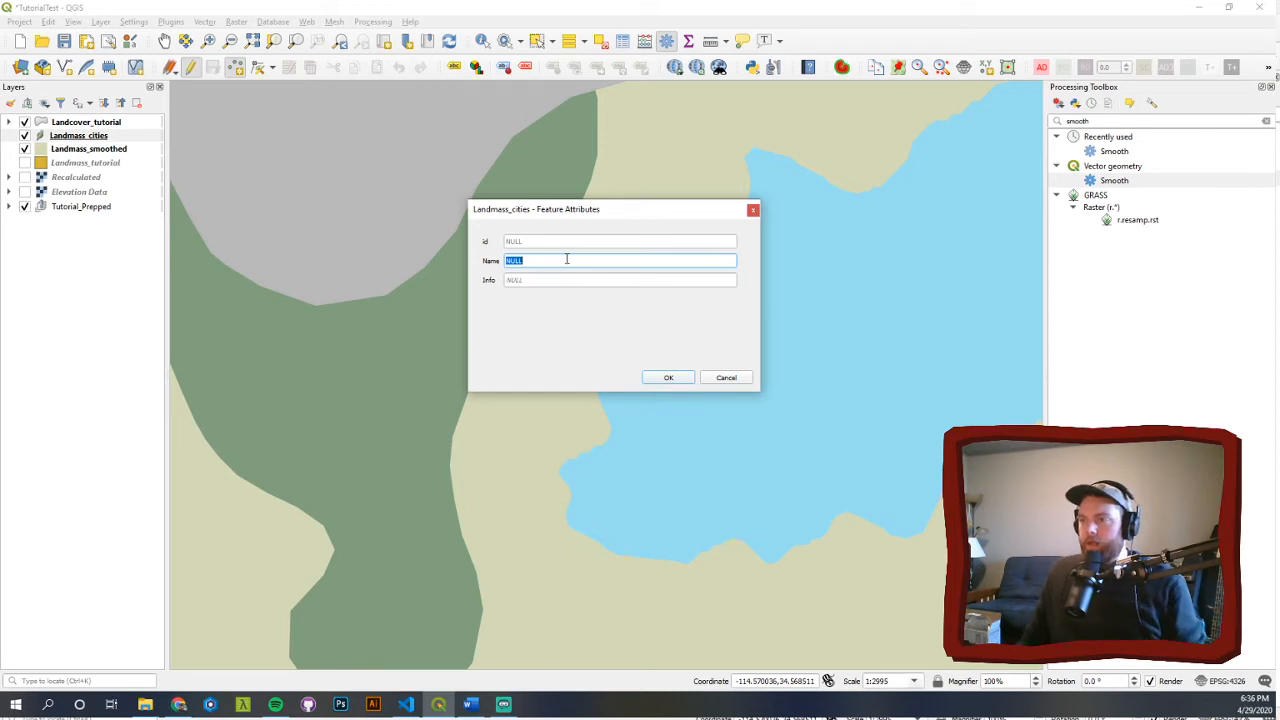
pyautogui.write('Portland')
pyautogui.press('Tab')
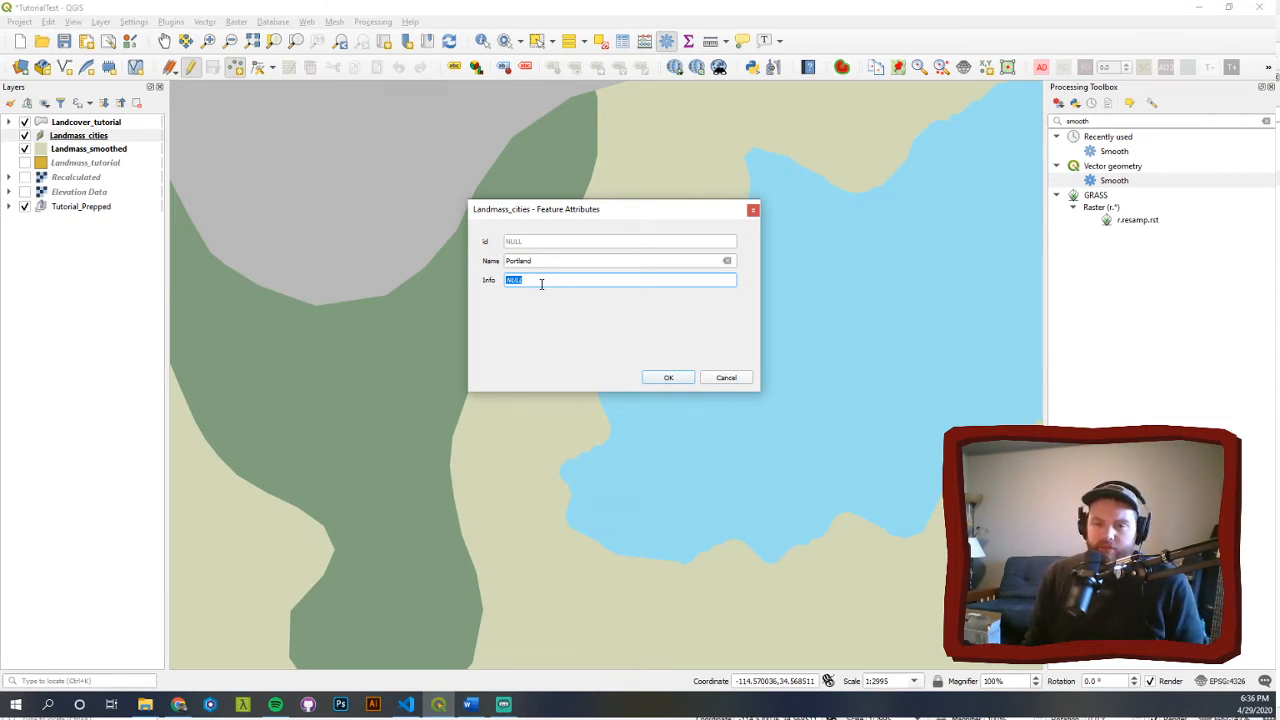
pyautogui.hotkey('shift', 'Tab')
pyautogui.write('Port')
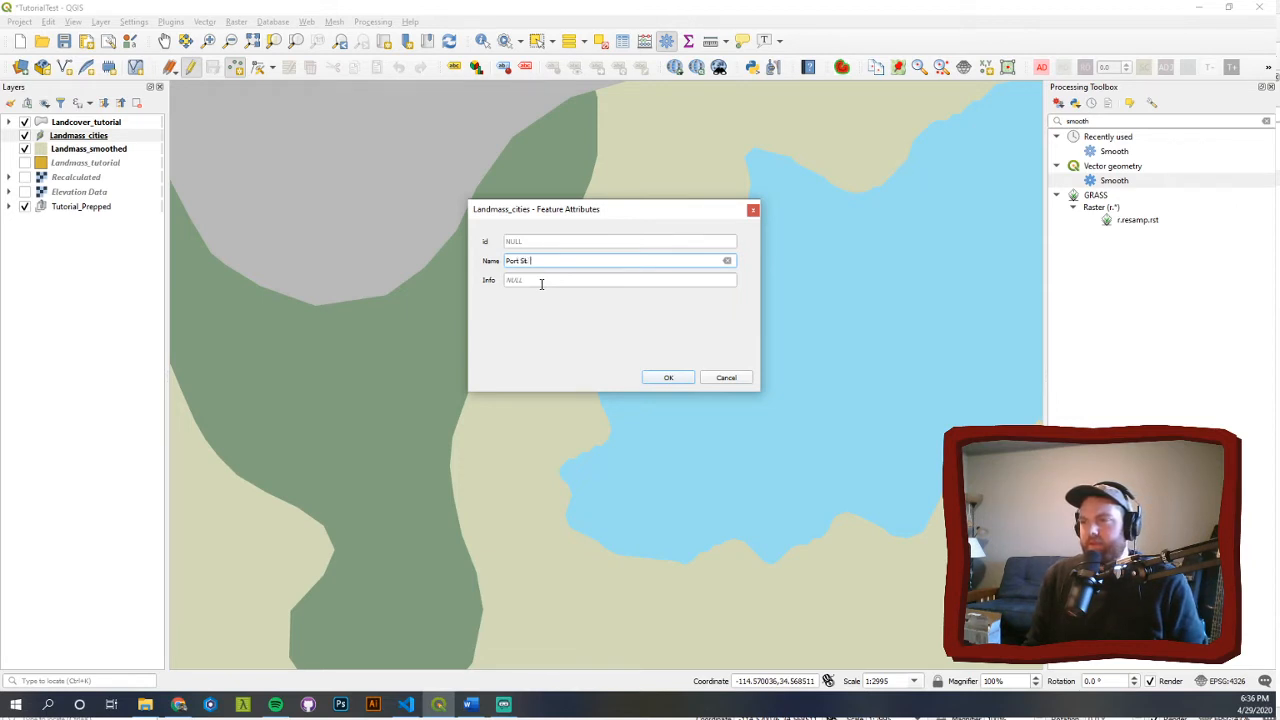
pyautogui.write(' St. Anthony')
pyautogui.press('Tab')
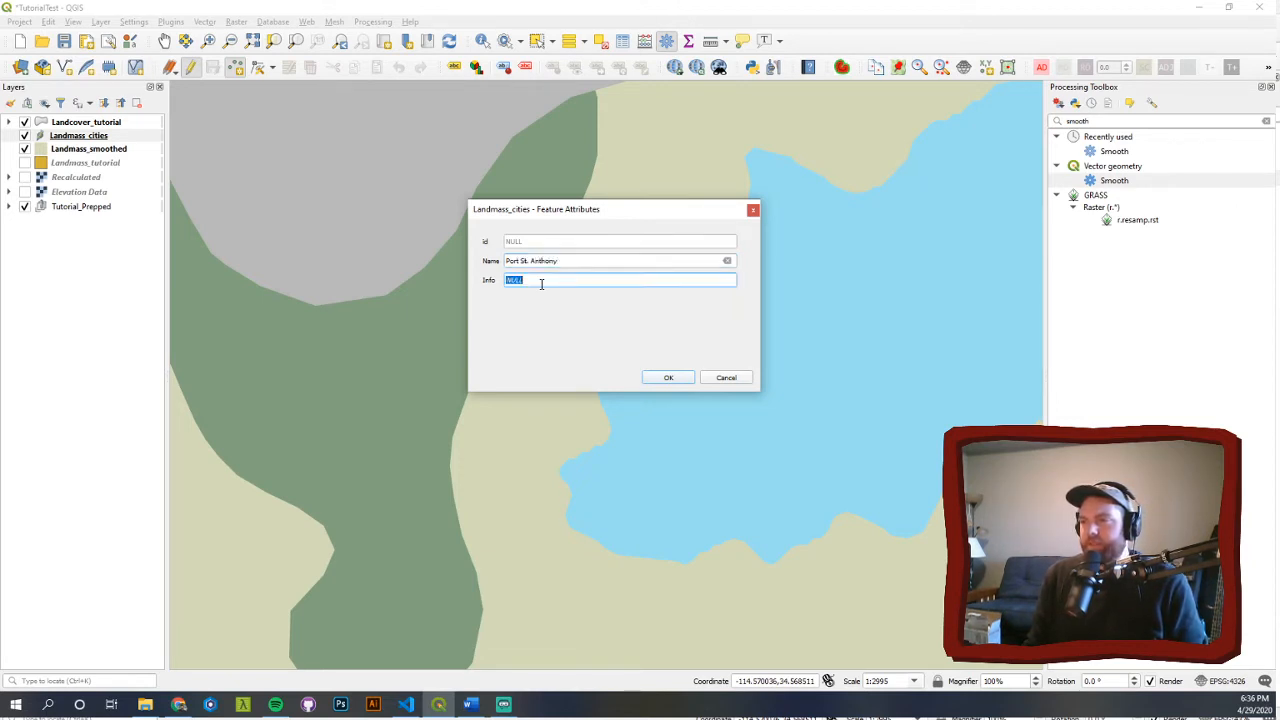
pyautogui.write('This port city is known for it')
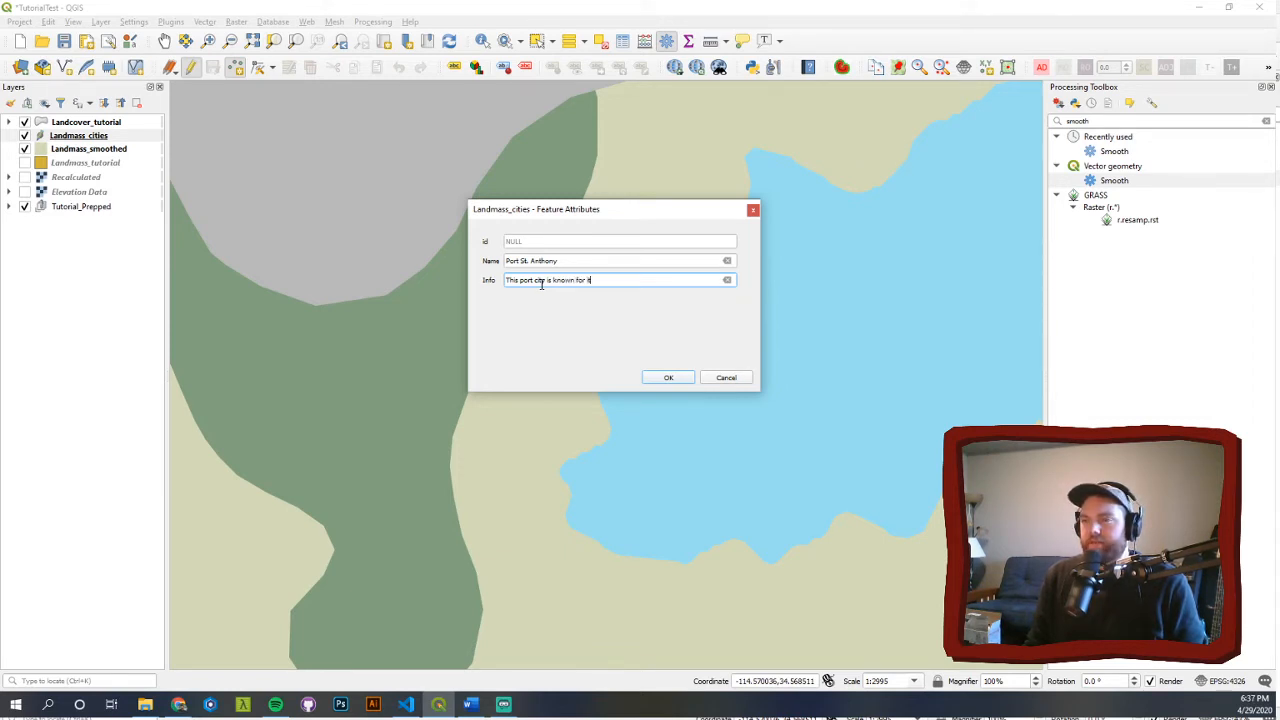
pyautogui.write('s wine r')
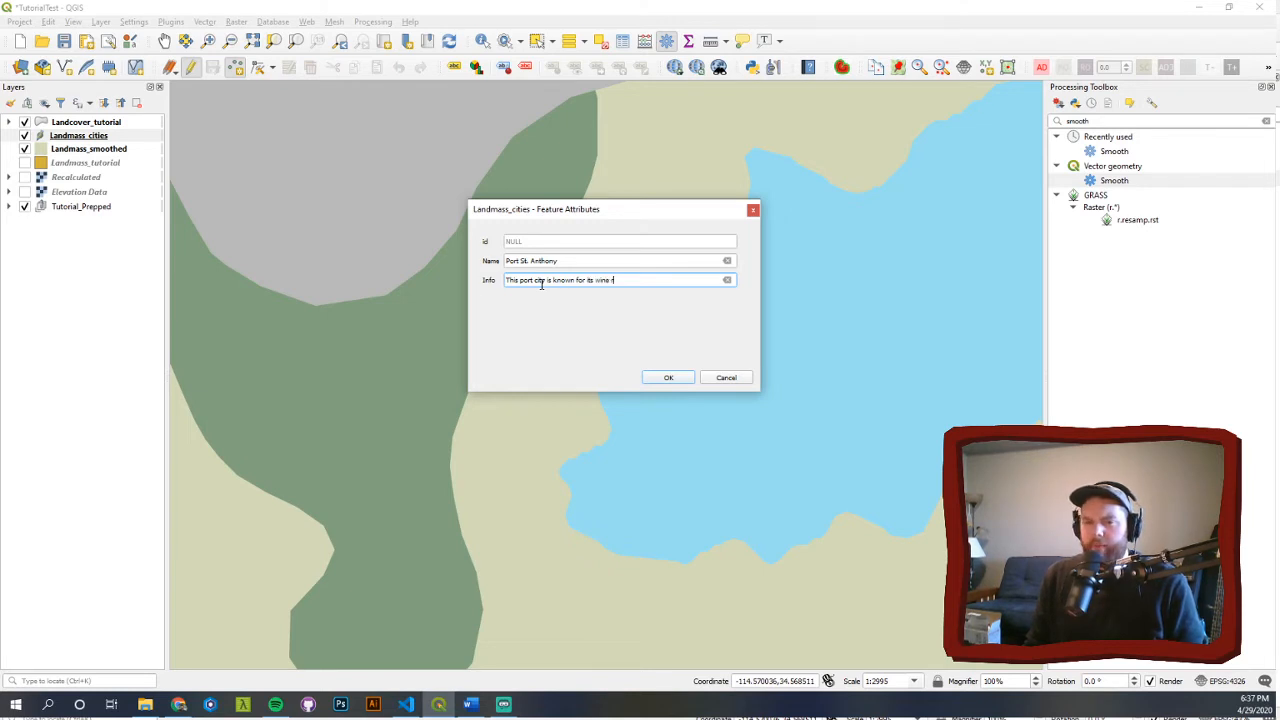
pyautogui.write('poduction')
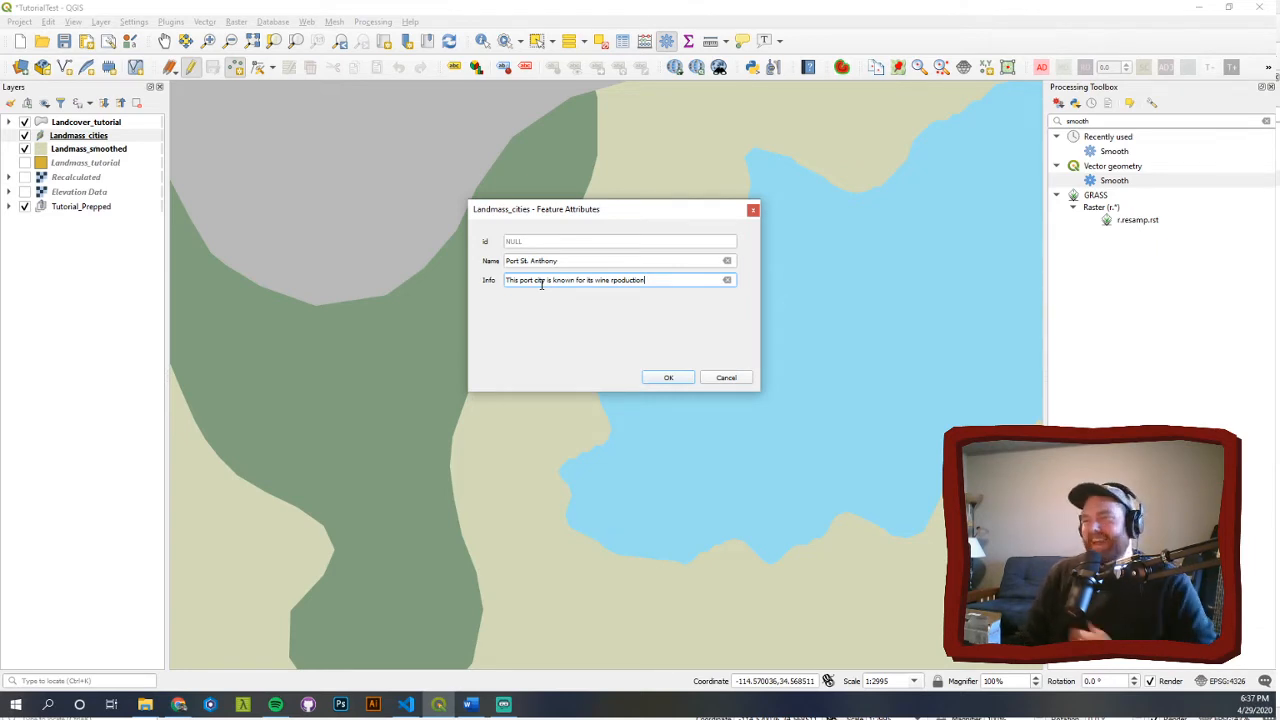
pyautogui.press('BackSpace')
pyautogui.press('BackSpace')
pyautogui.press('BackSpace')
pyautogui.press('BackSpace')
pyautogui.press('BackSpace')
pyautogui.press('BackSpace')
pyautogui.press('BackSpace')
pyautogui.press('BackSpace')
pyautogui.press('BackSpace')
pyautogui.press('BackSpace')
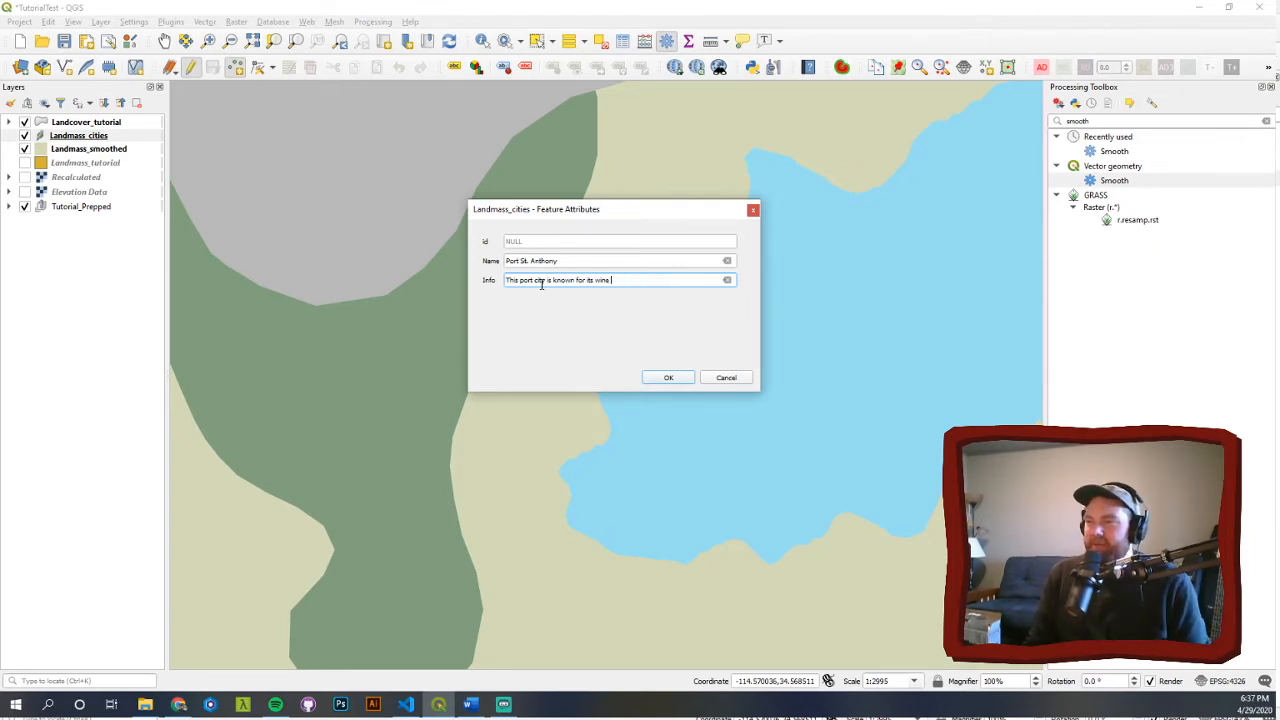
pyautogui.write('production')
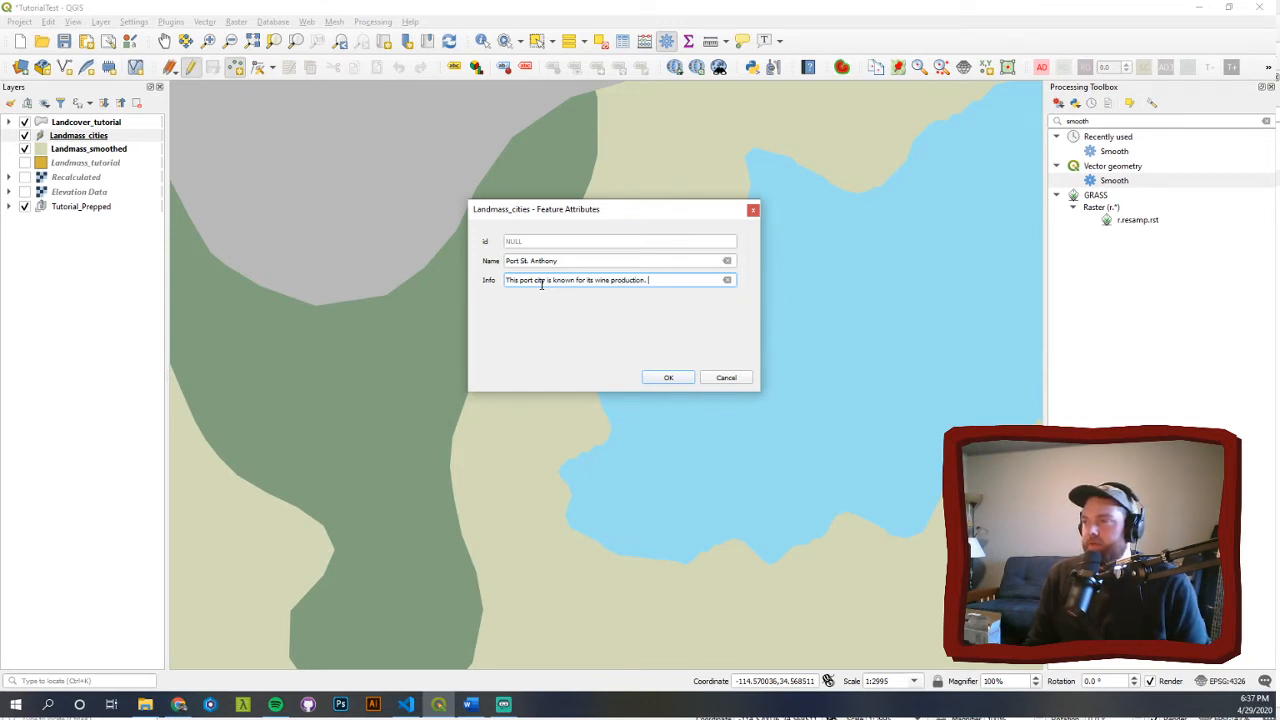
pyautogui.write(". Ironically, the port wine isn'")
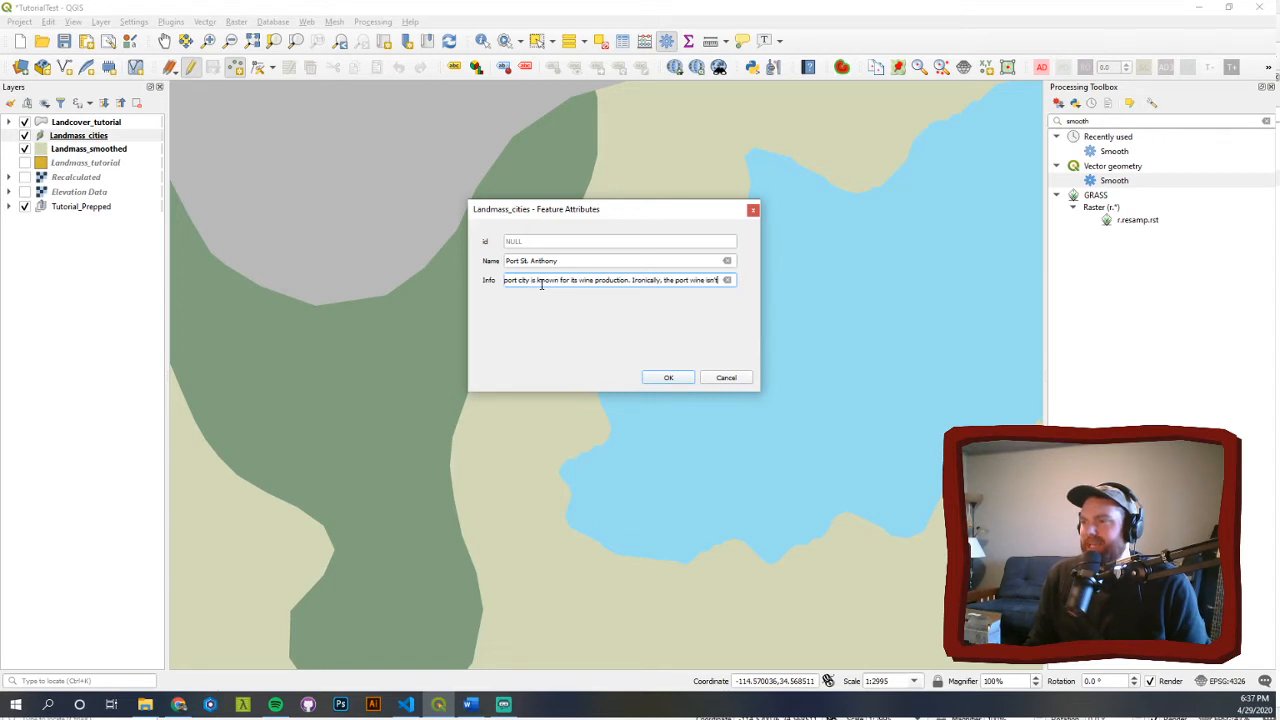
pyautogui.write('t')
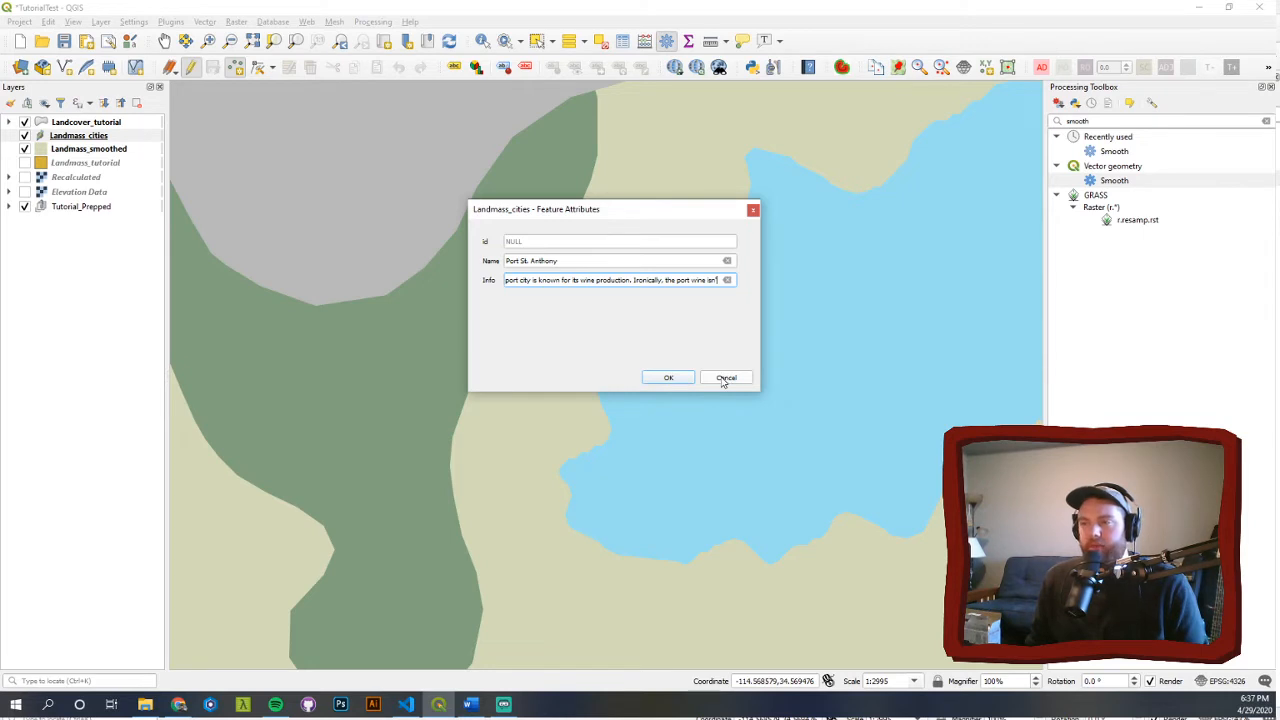
pyautogui.click(725, 378)
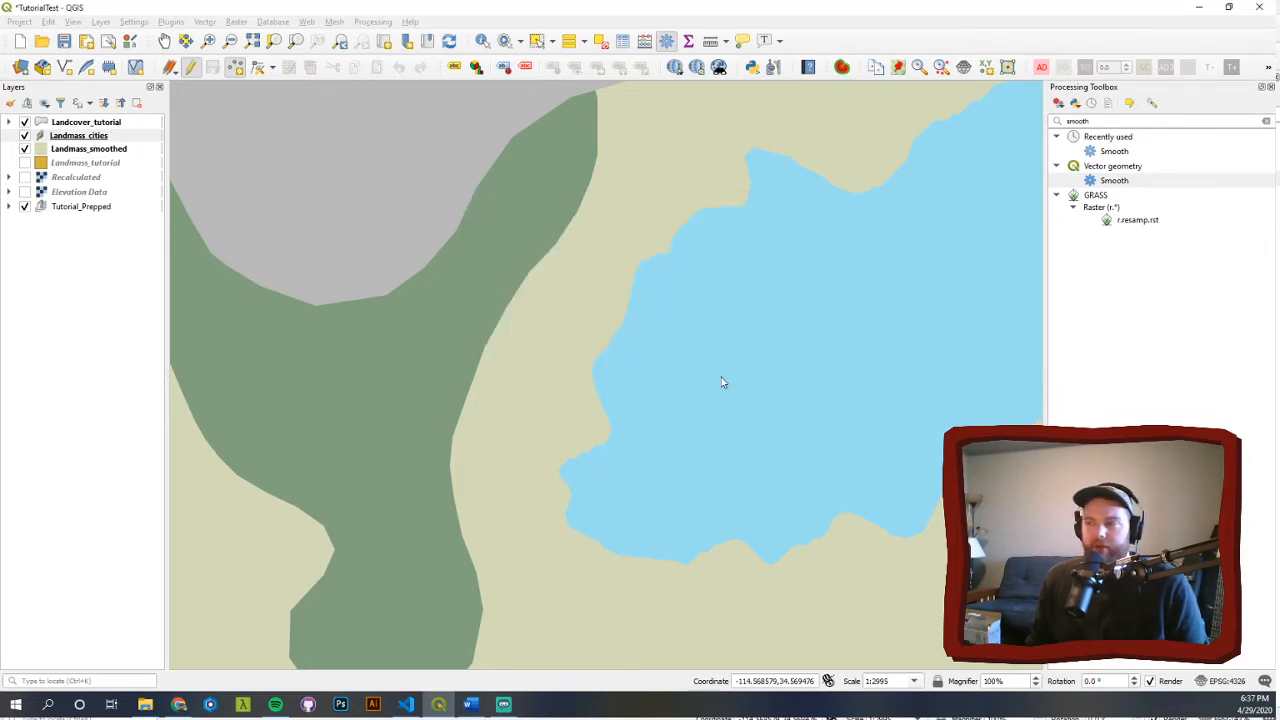
# - Add a text field named Info2 with length 255 to the Landmass_cities attribute table
pyautogui.rightClick(78, 137)
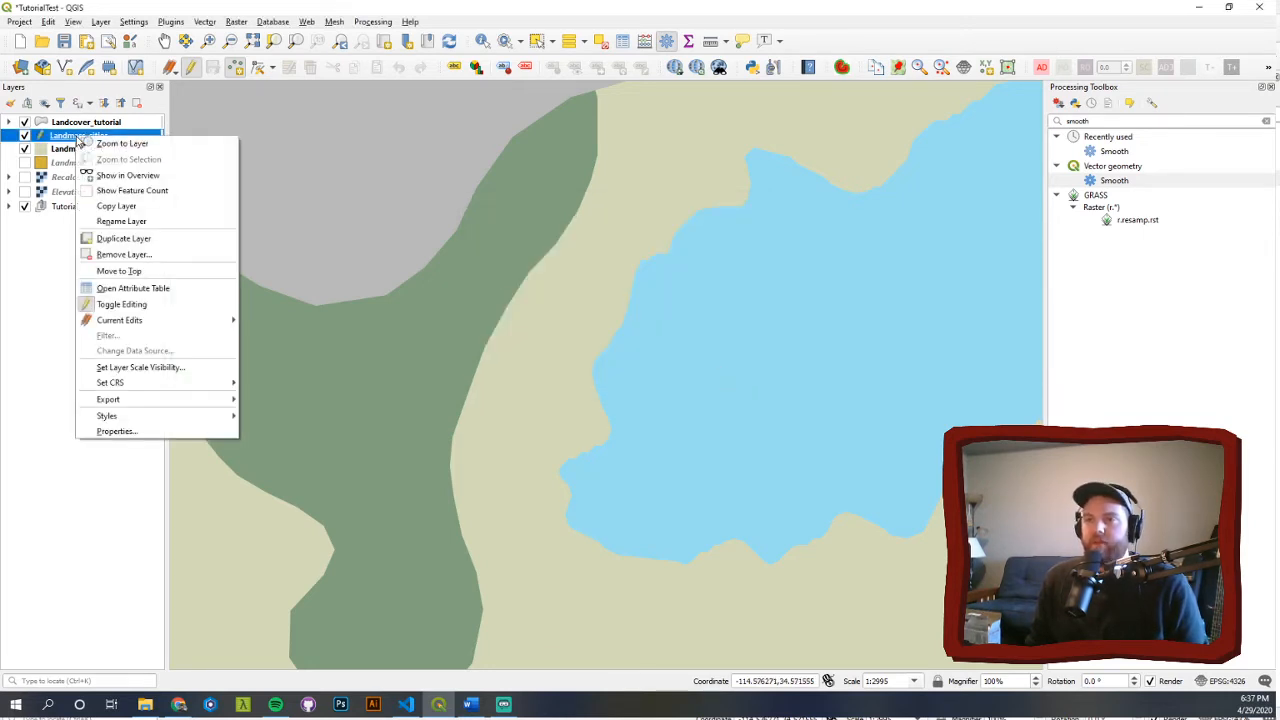
pyautogui.click(170, 288)
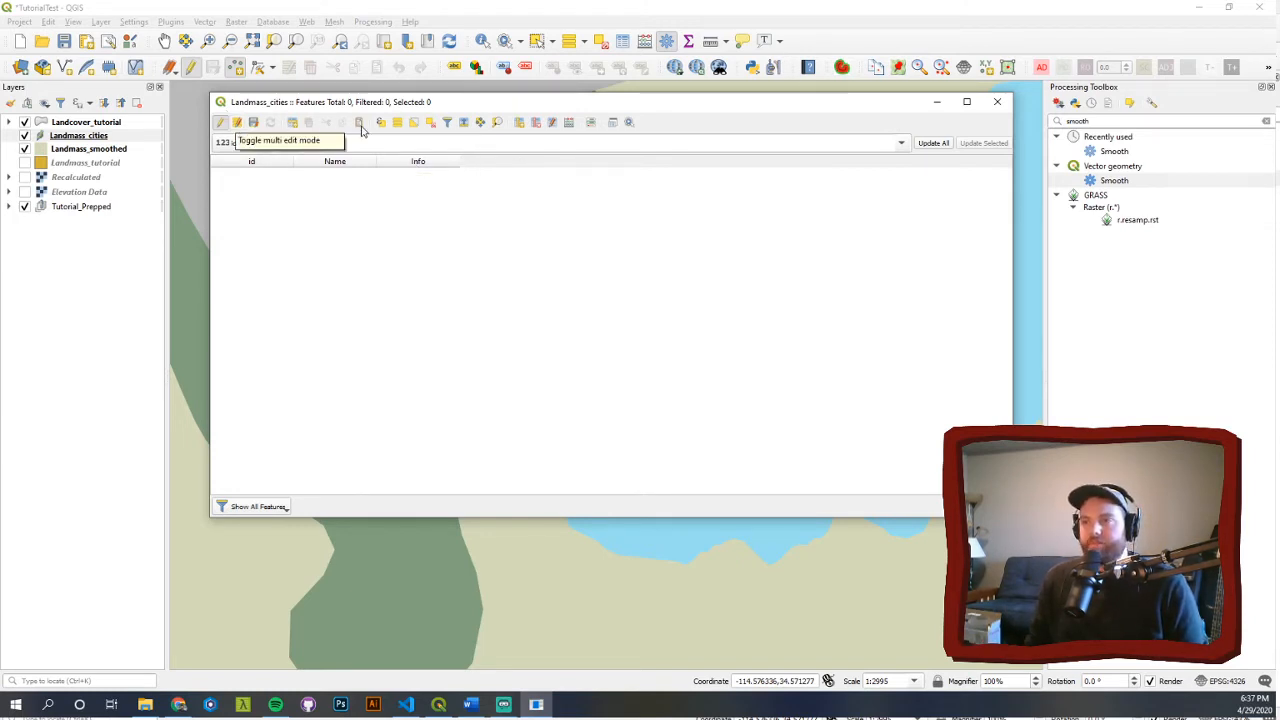
pyautogui.click(519, 122)
pyautogui.write('Info2')
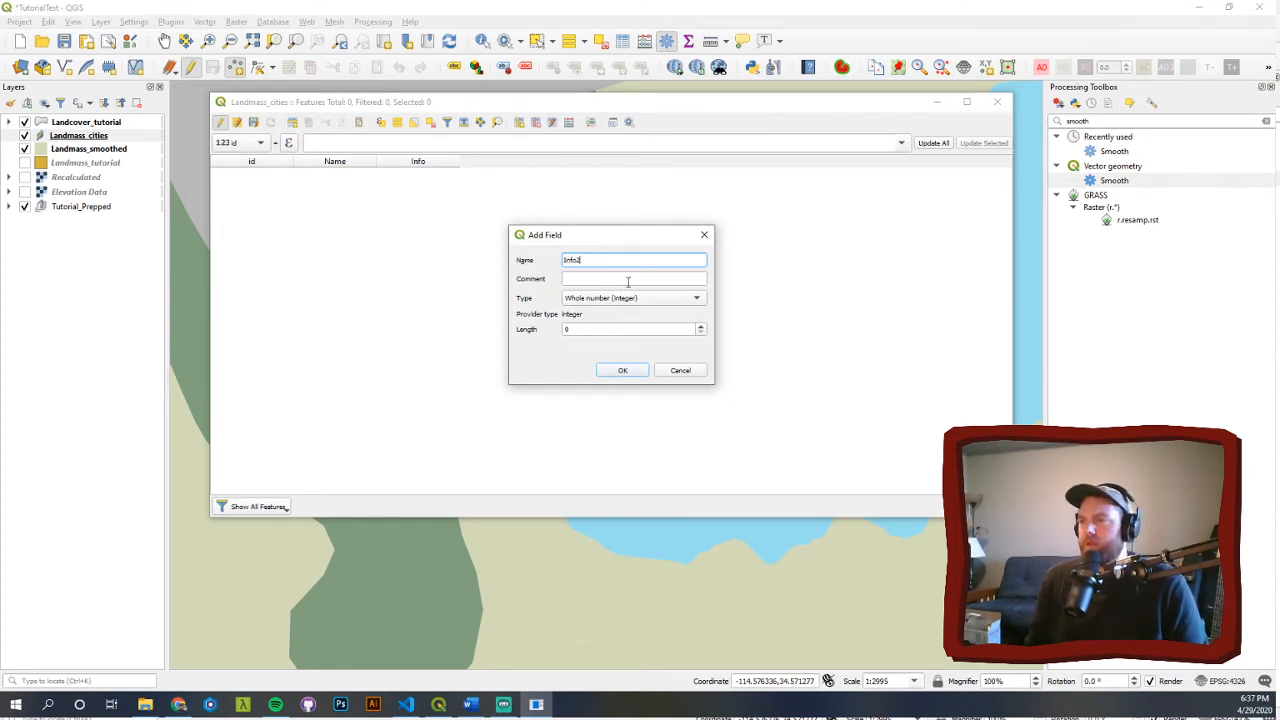
pyautogui.click(628, 298)
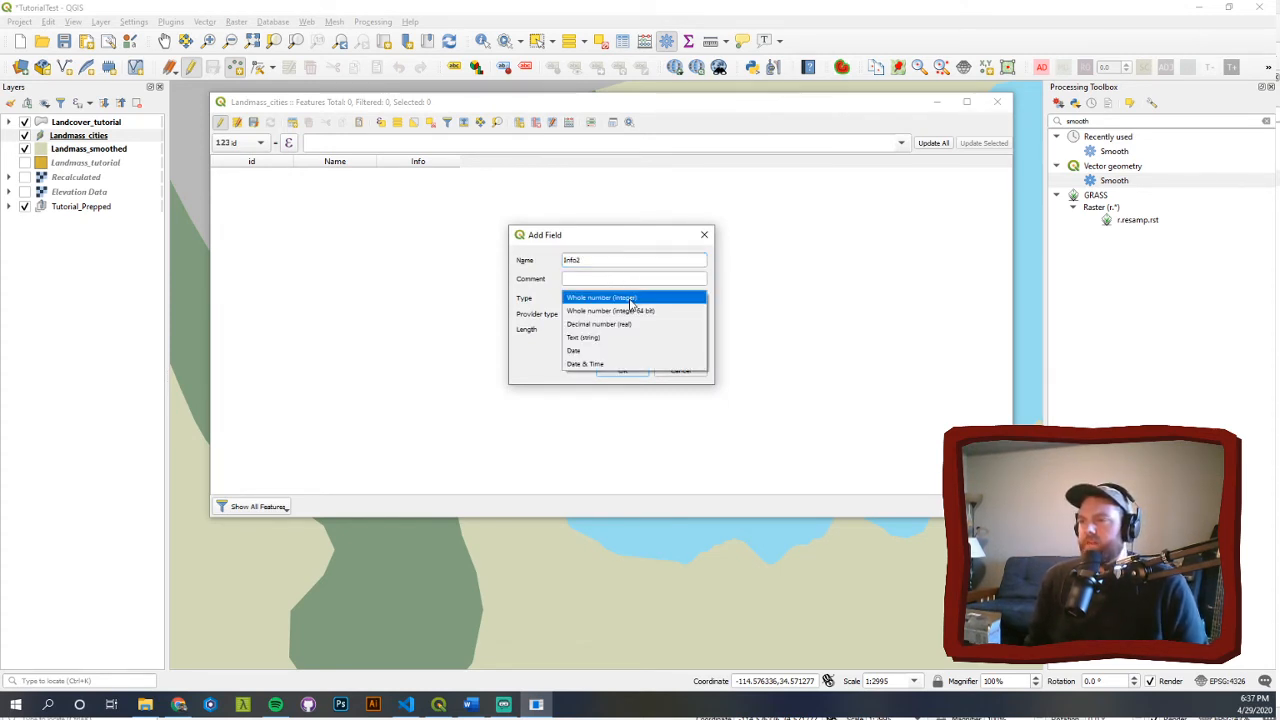
pyautogui.click(610, 337)
pyautogui.click(604, 329)
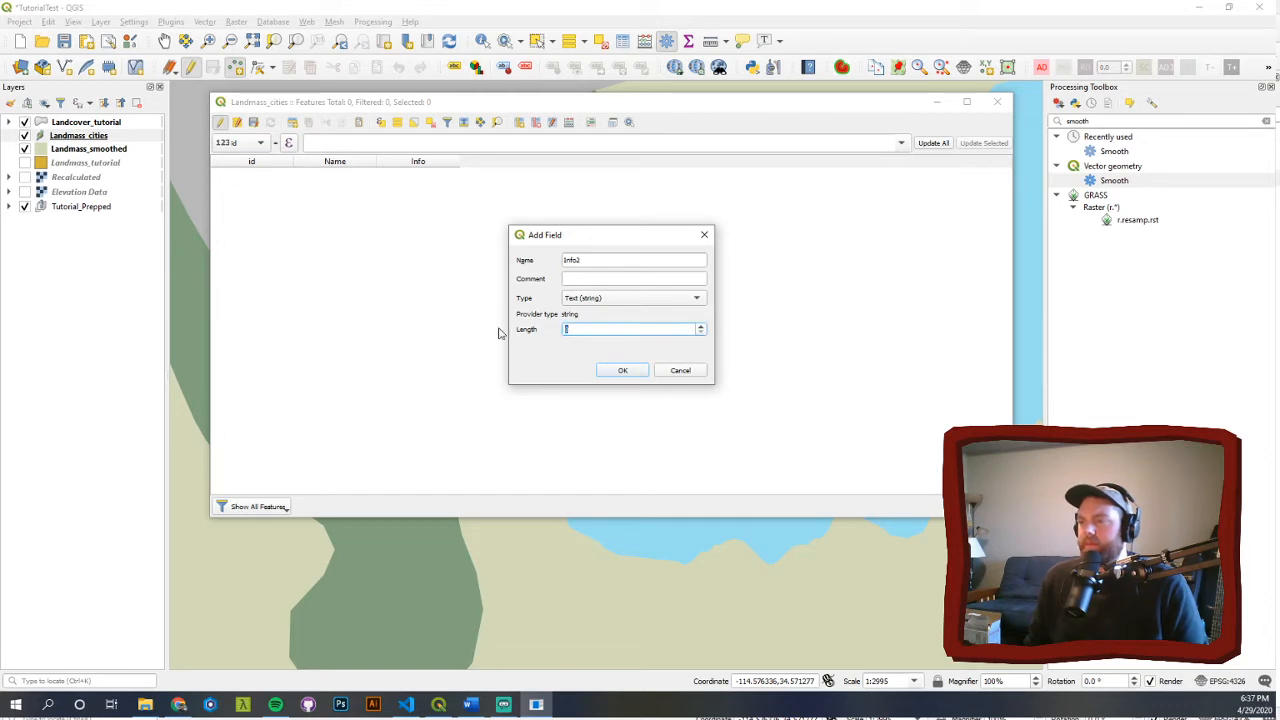
pyautogui.write('255')
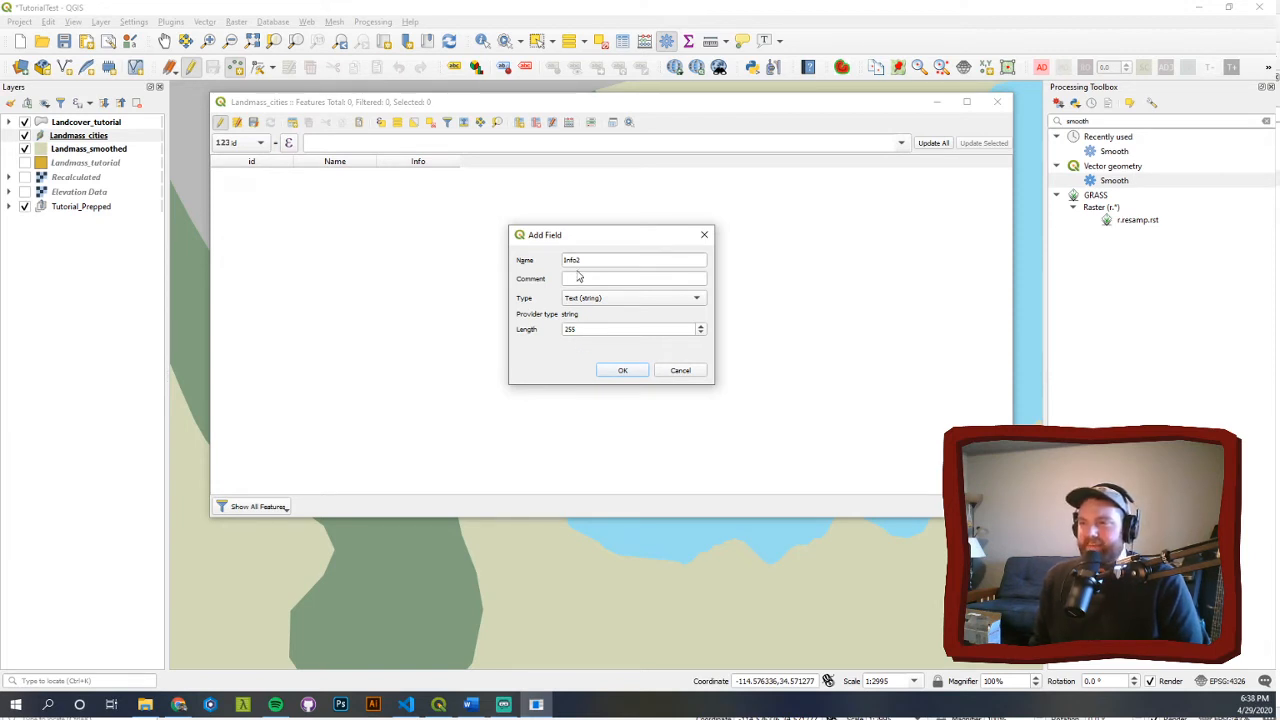
pyautogui.click(621, 371)
# - Delete the original Info field from Landmass_cities, save the edits and close the attribute table
pyautogui.click(441, 163)
pyautogui.click(537, 128)
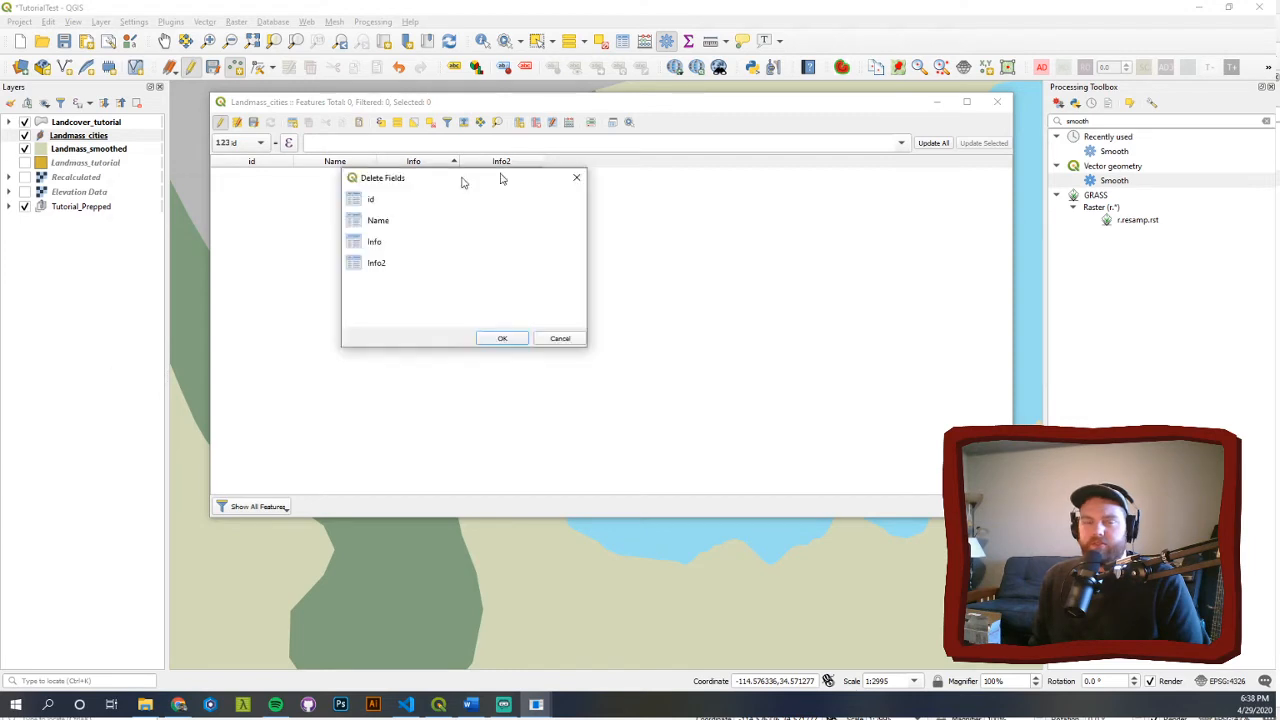
pyautogui.click(510, 229)
pyautogui.click(642, 326)
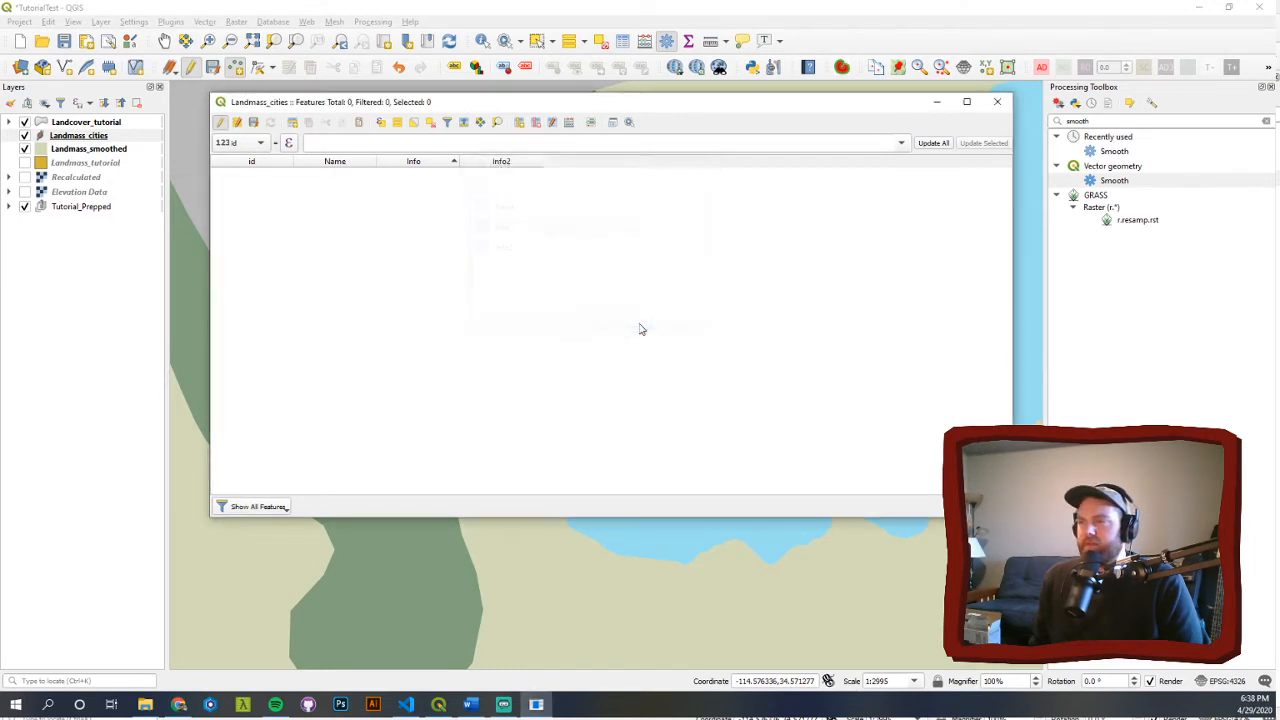
pyautogui.click(253, 122)
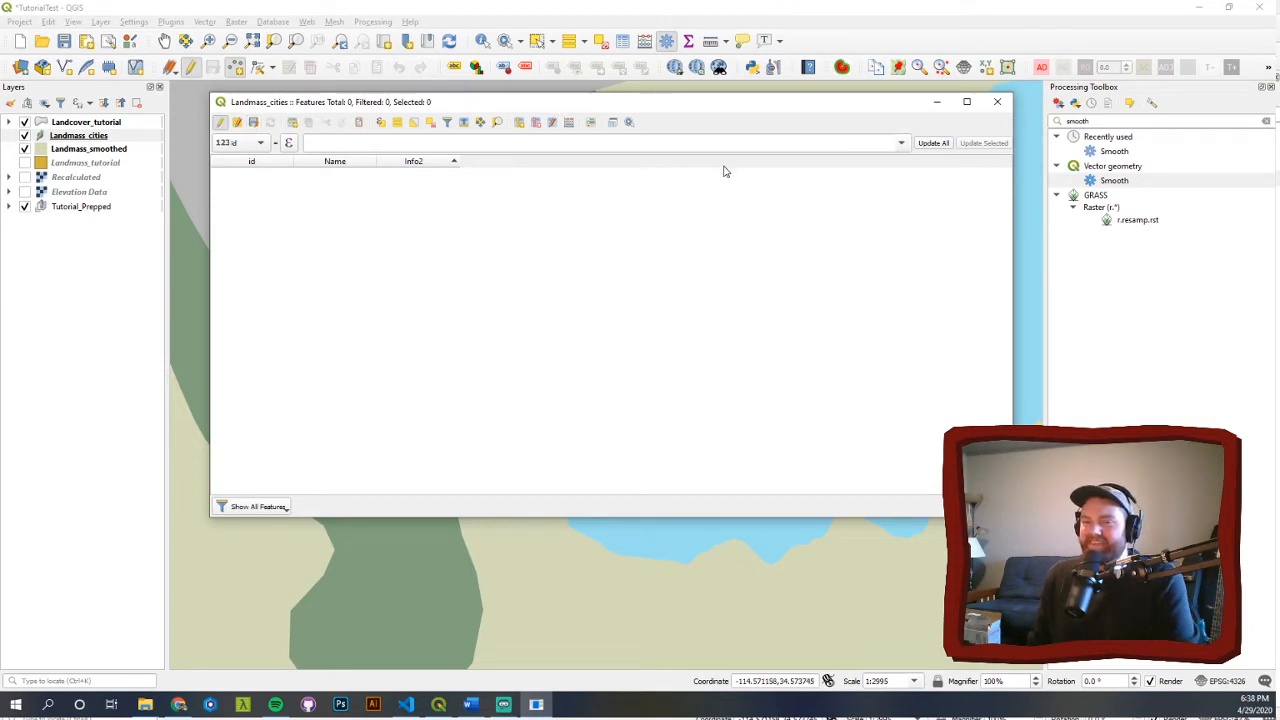
pyautogui.click(998, 103)
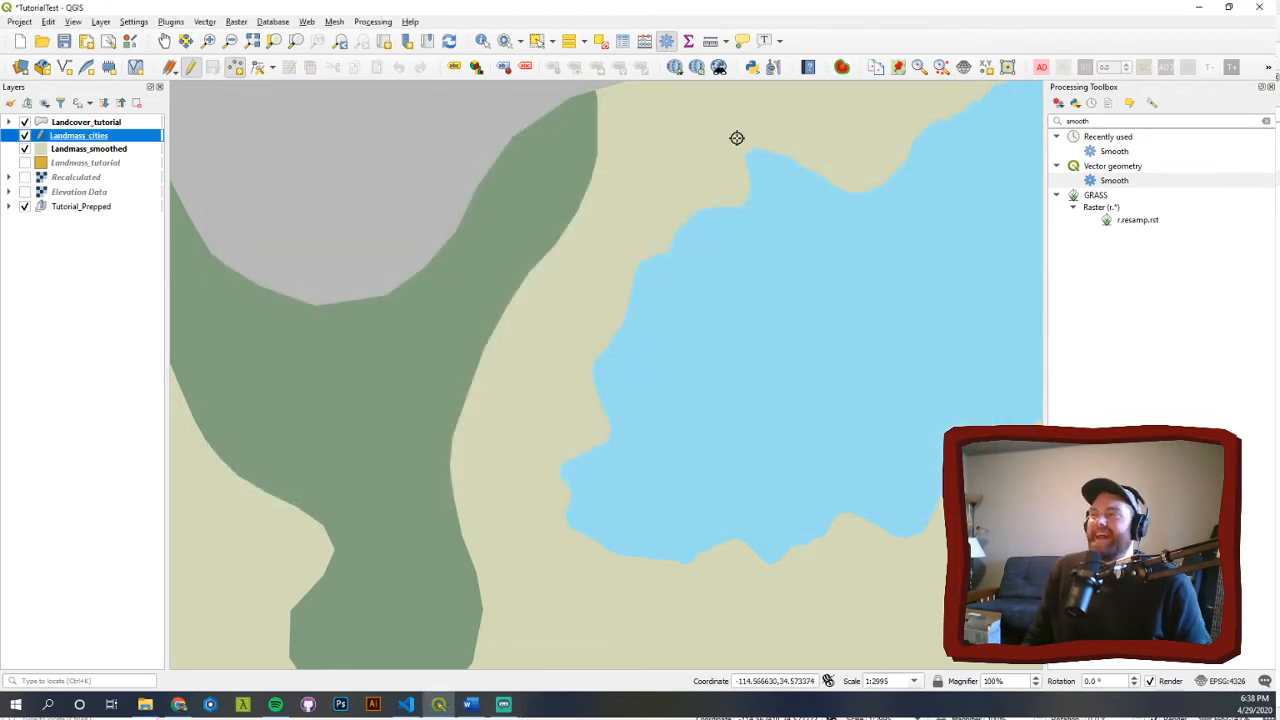
# - Add a city point on the bay's western shore, east of the forest, and name it Port St. Anthony
pyautogui.click(558, 470)
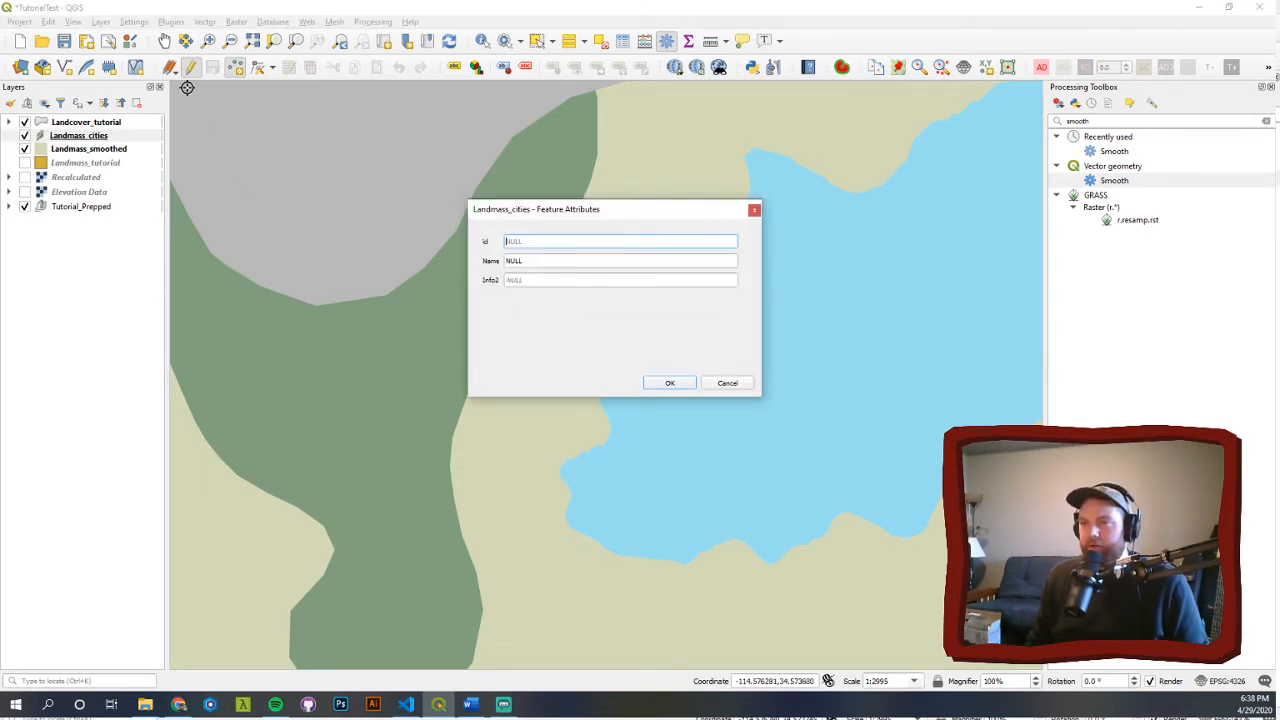
pyautogui.click(546, 259)
pyautogui.write('Fort St.')
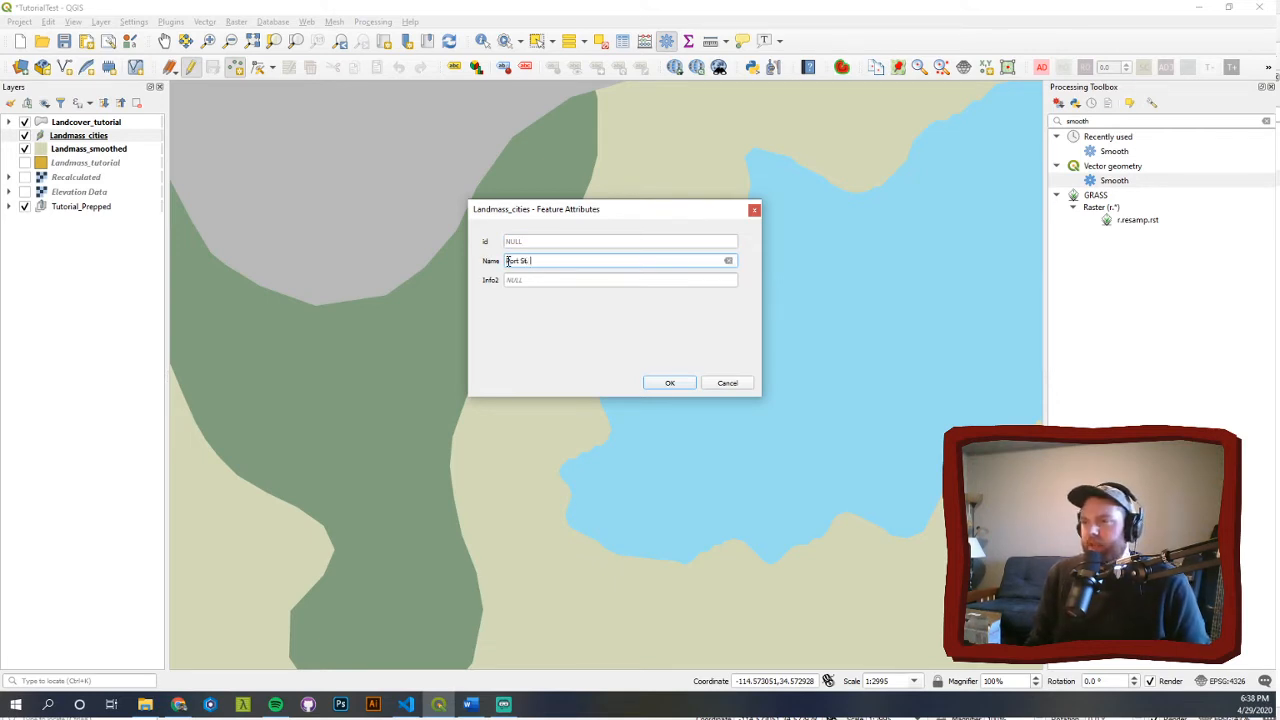
pyautogui.write(' Anthony')
# - Enter the city's Info2 description, from "This port city is known for its wine production." to "port wine isn't that great.", and accept the point
pyautogui.press('Tab')
pyautogui.write('TH')
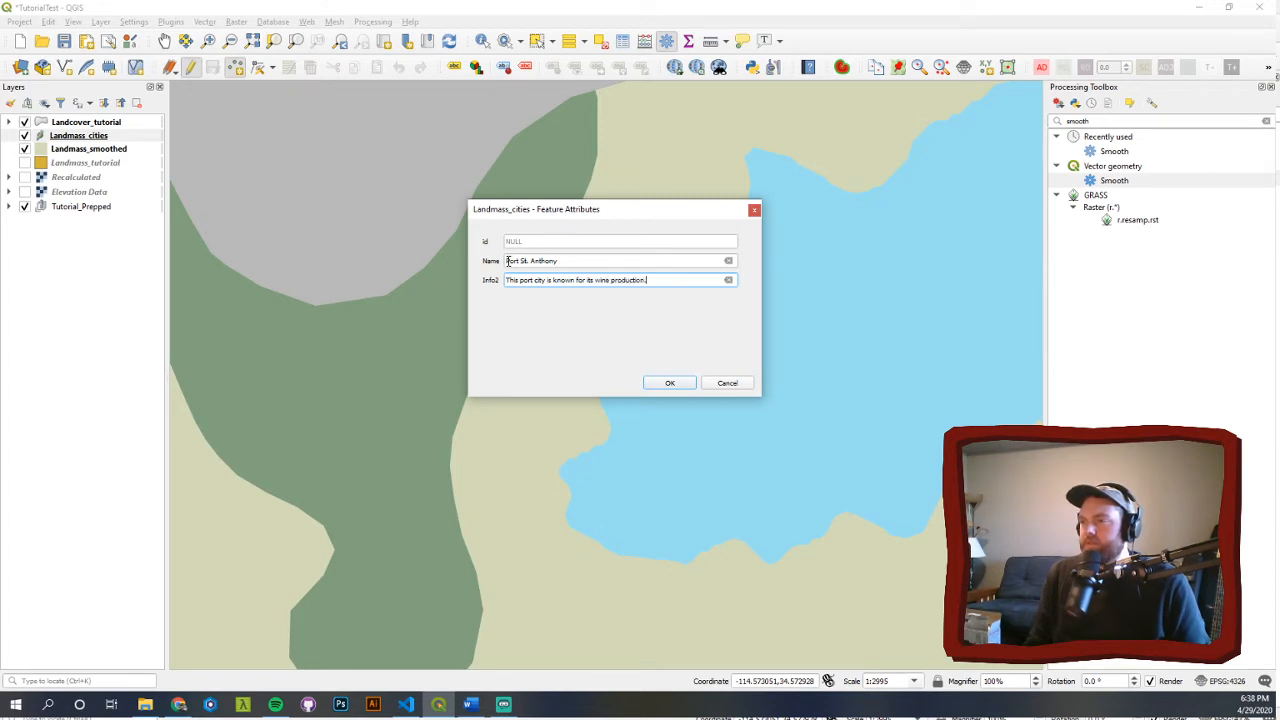
pyautogui.write("s port wine isn't that great.")
pyautogui.click(676, 388)
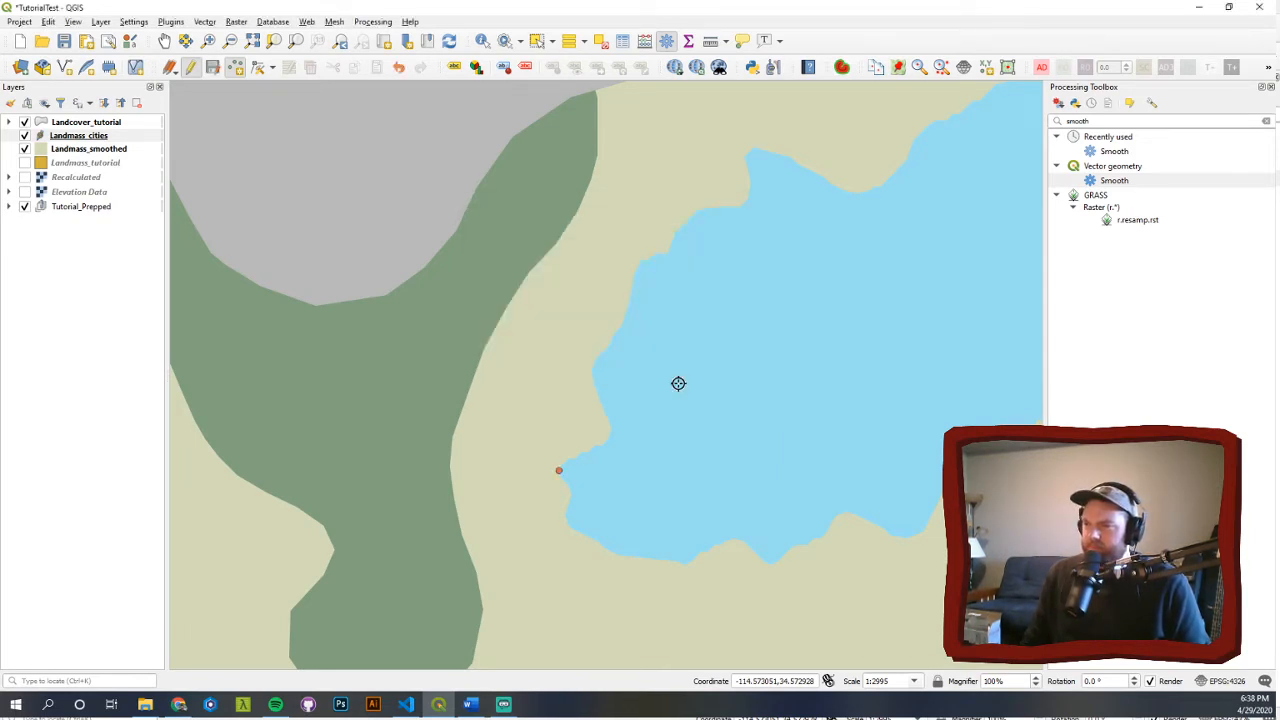
# - Add a second city point inland, south of the bay and southeast of the forest, and name it RealTownFinal_2
pyautogui.scroll(-2, 430, 293)
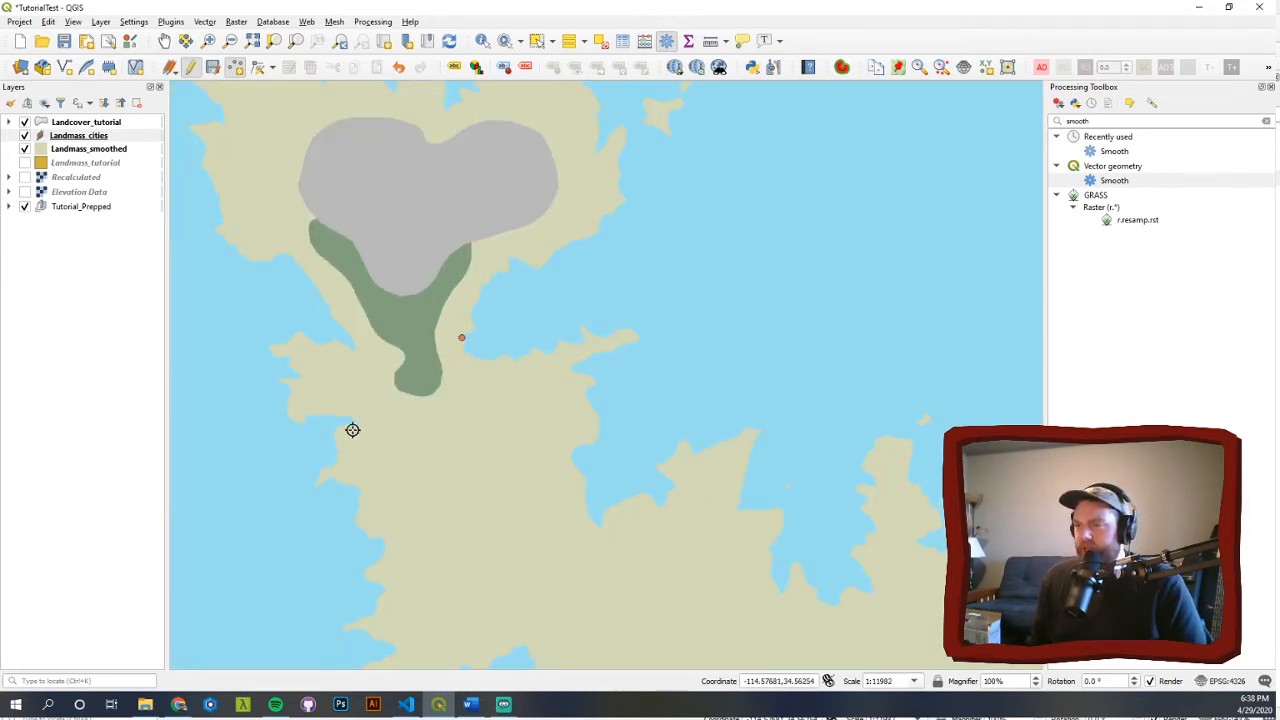
pyautogui.scroll(1, 466, 405)
pyautogui.click(470, 410)
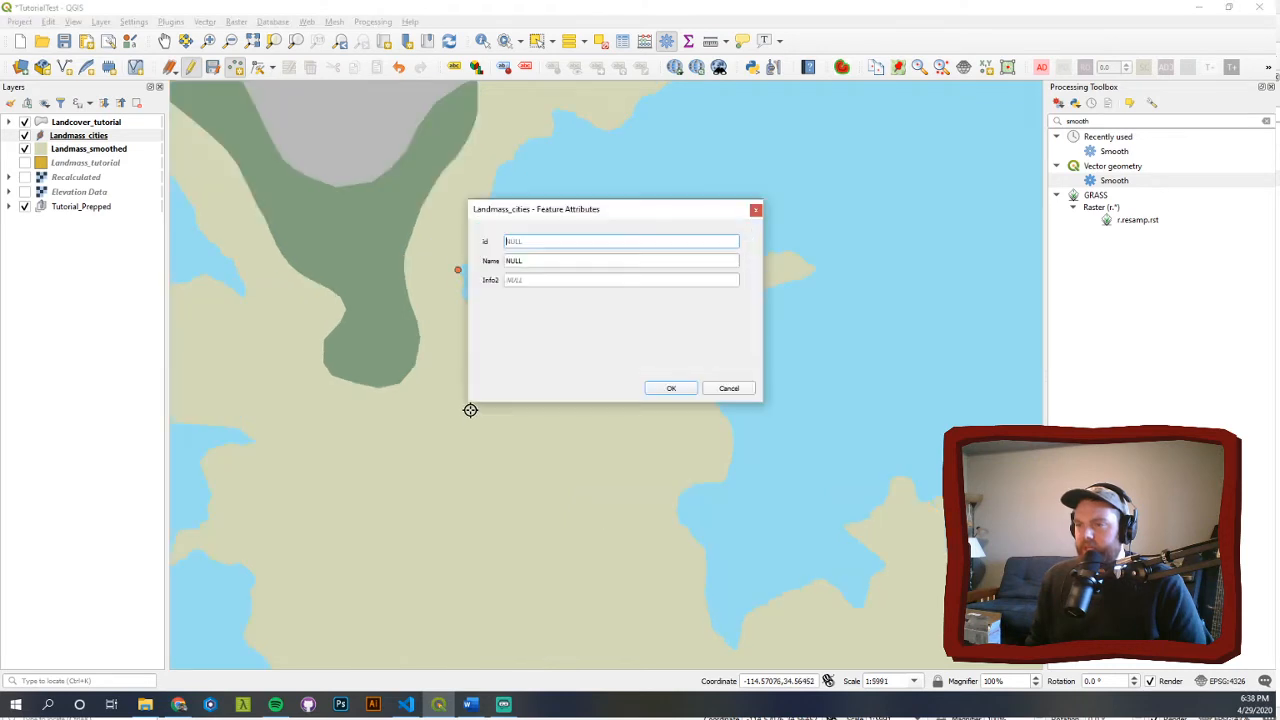
pyautogui.click(678, 266)
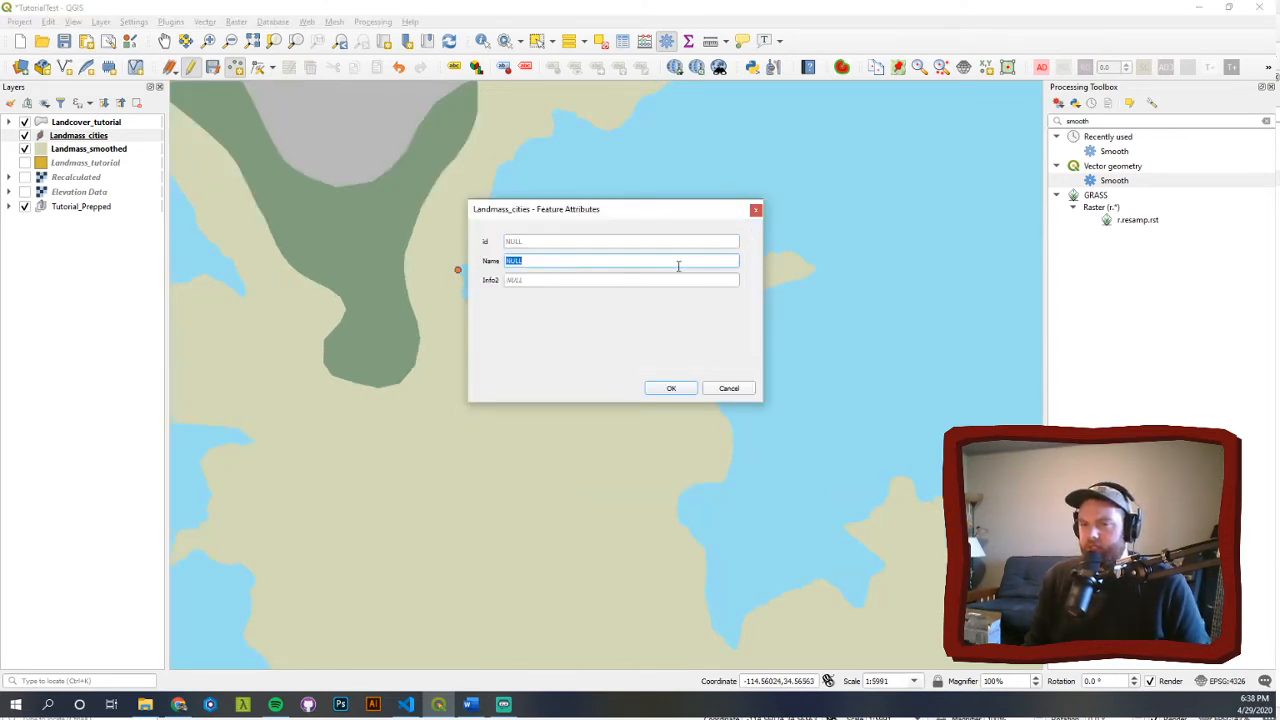
pyautogui.write('RealTown')
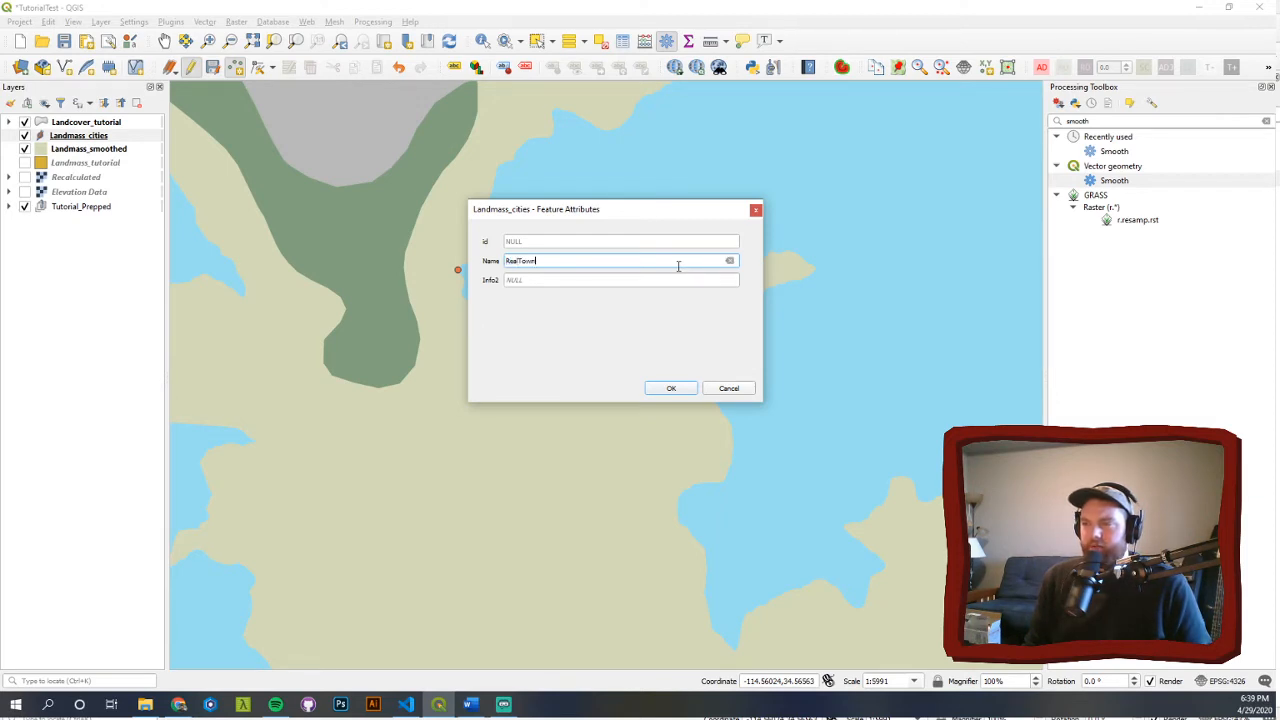
pyautogui.write('Final_2')
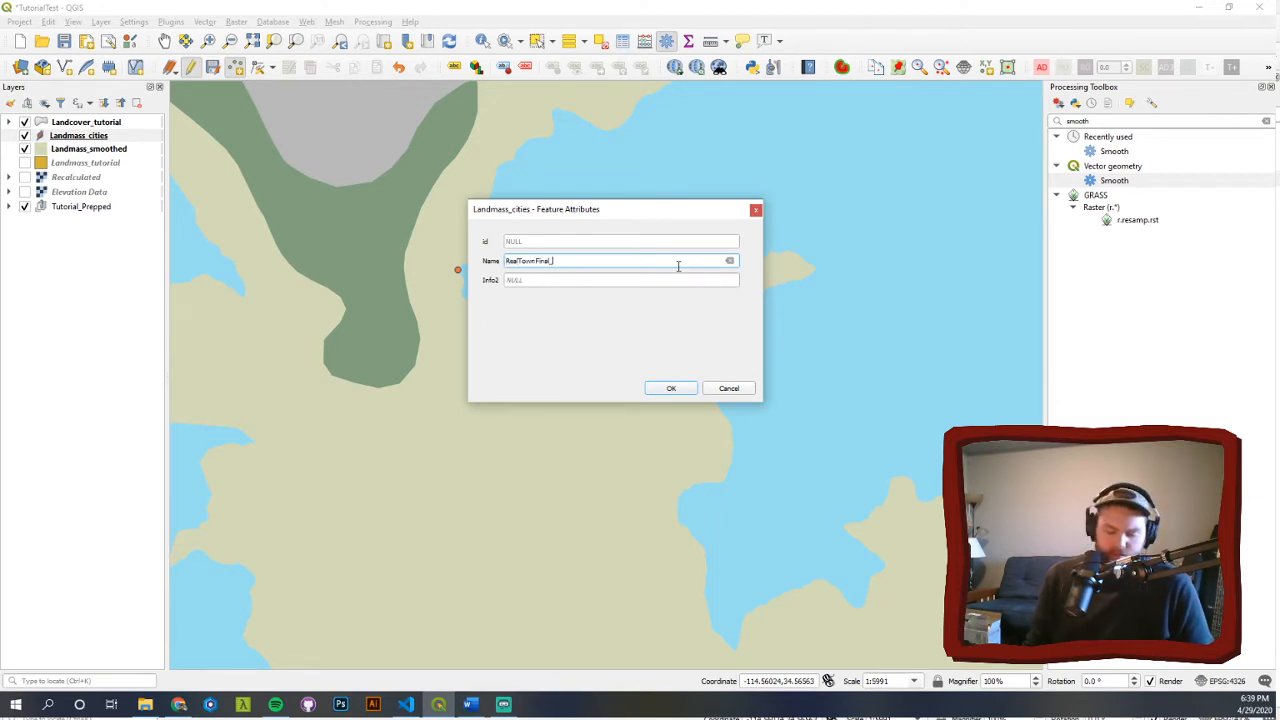
# - Set the second city's Info2 to "This town is okay. Fine for passing through, but I wouldn't wanna live there." and accept the point
pyautogui.click(658, 282)
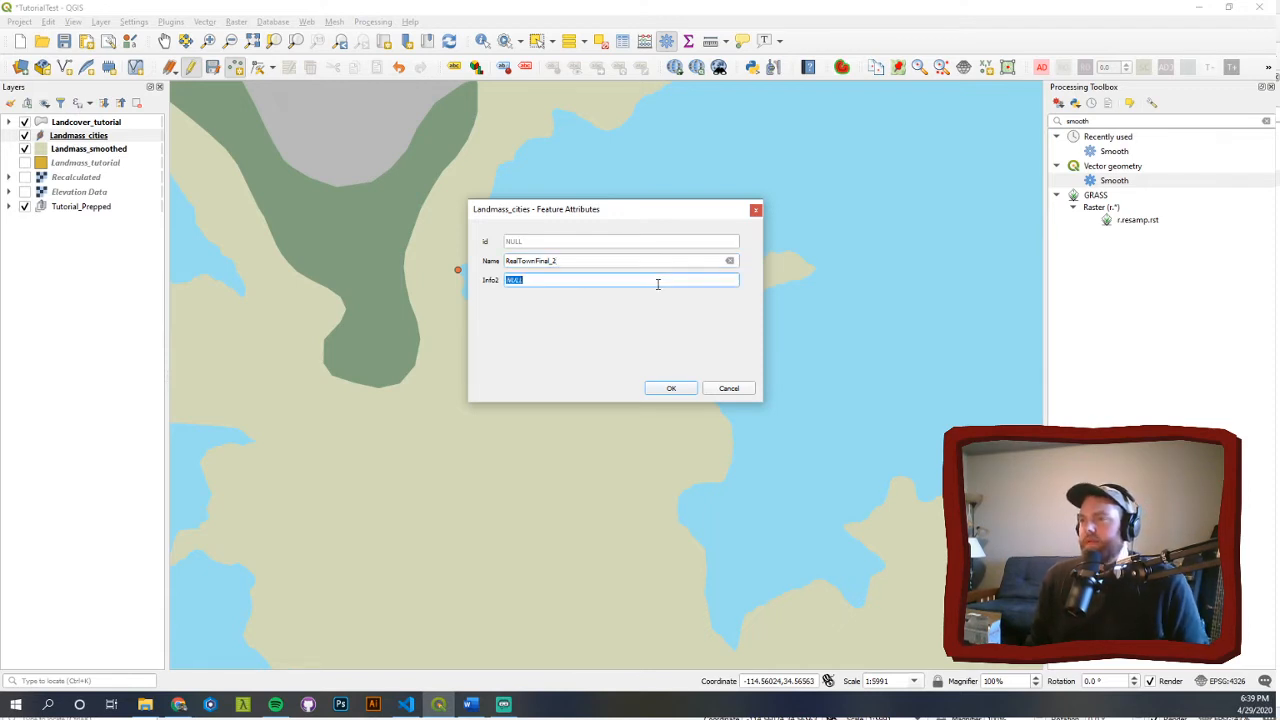
pyautogui.write('1')
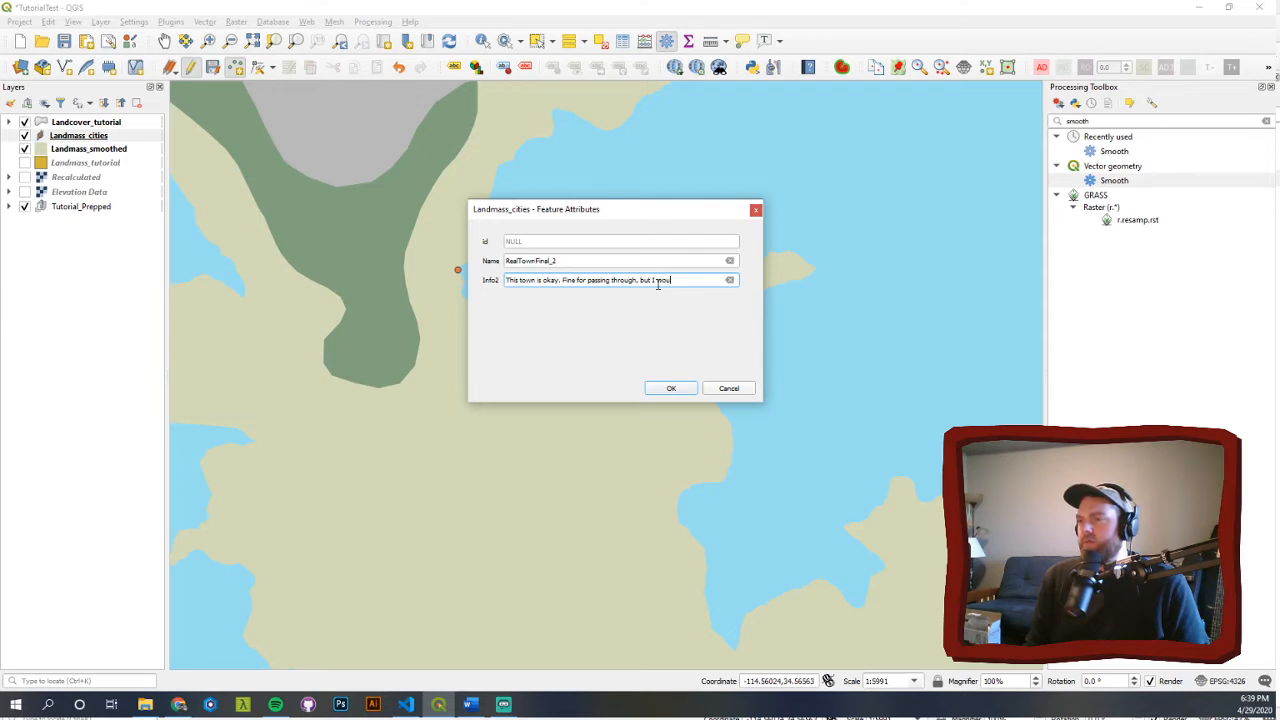
pyautogui.write('live there.')
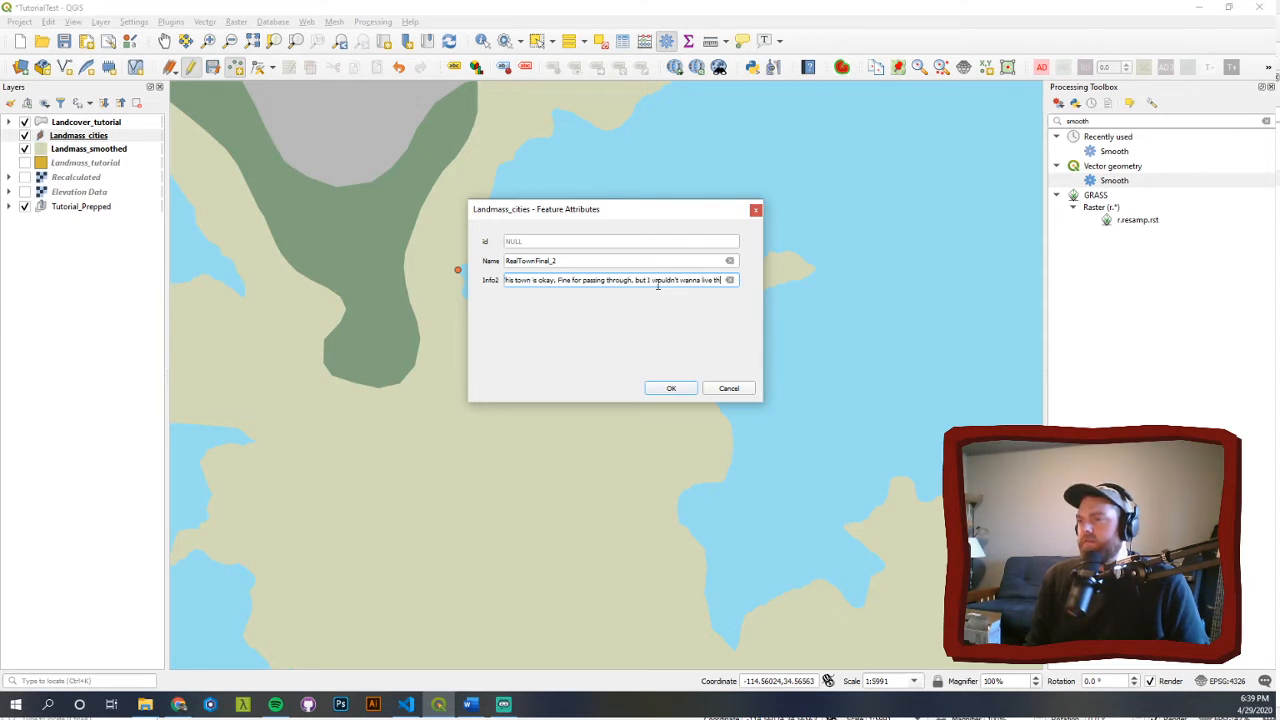
pyautogui.click(658, 390)
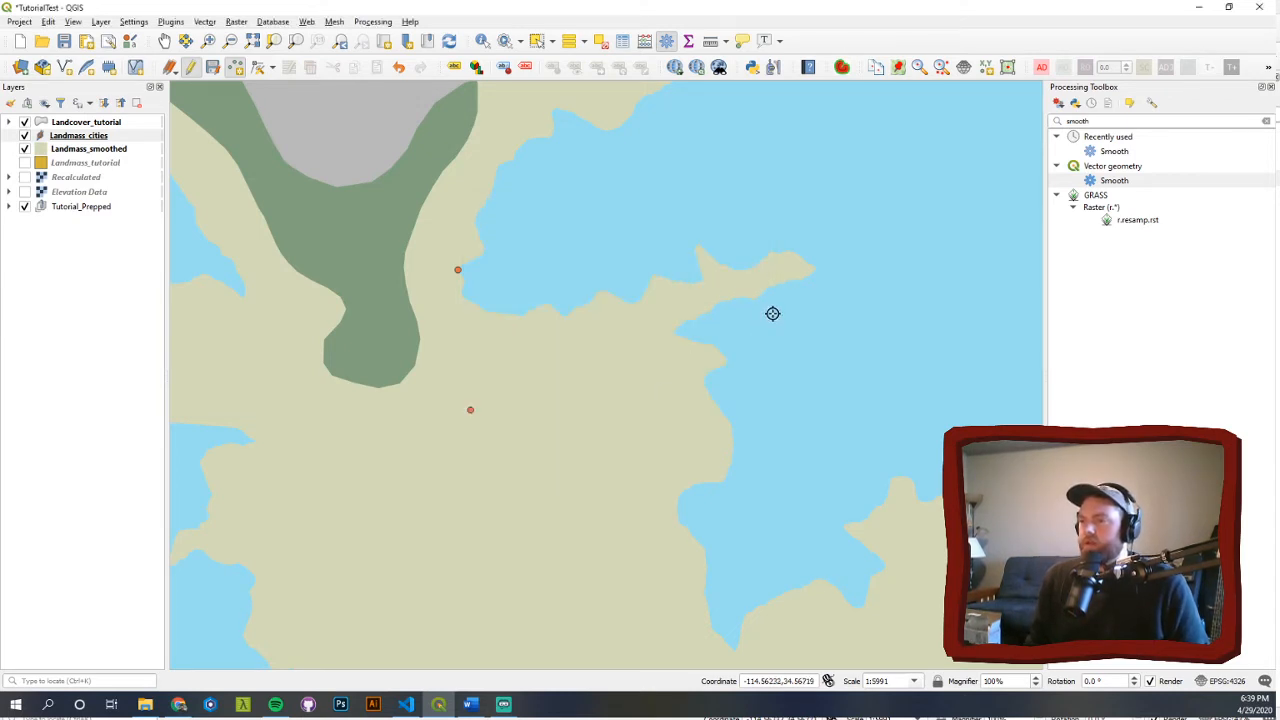
# - Save the Landmass_cities layer edits and the project
pyautogui.click(212, 68)
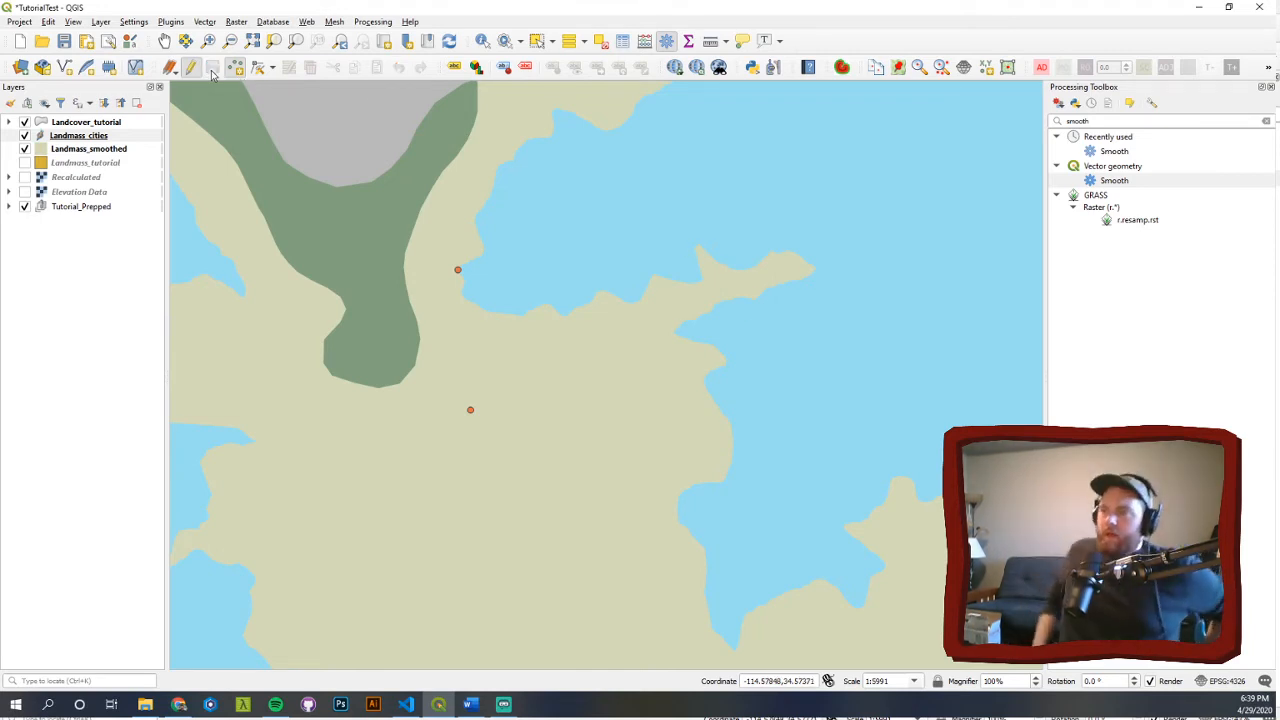
pyautogui.click(64, 41)
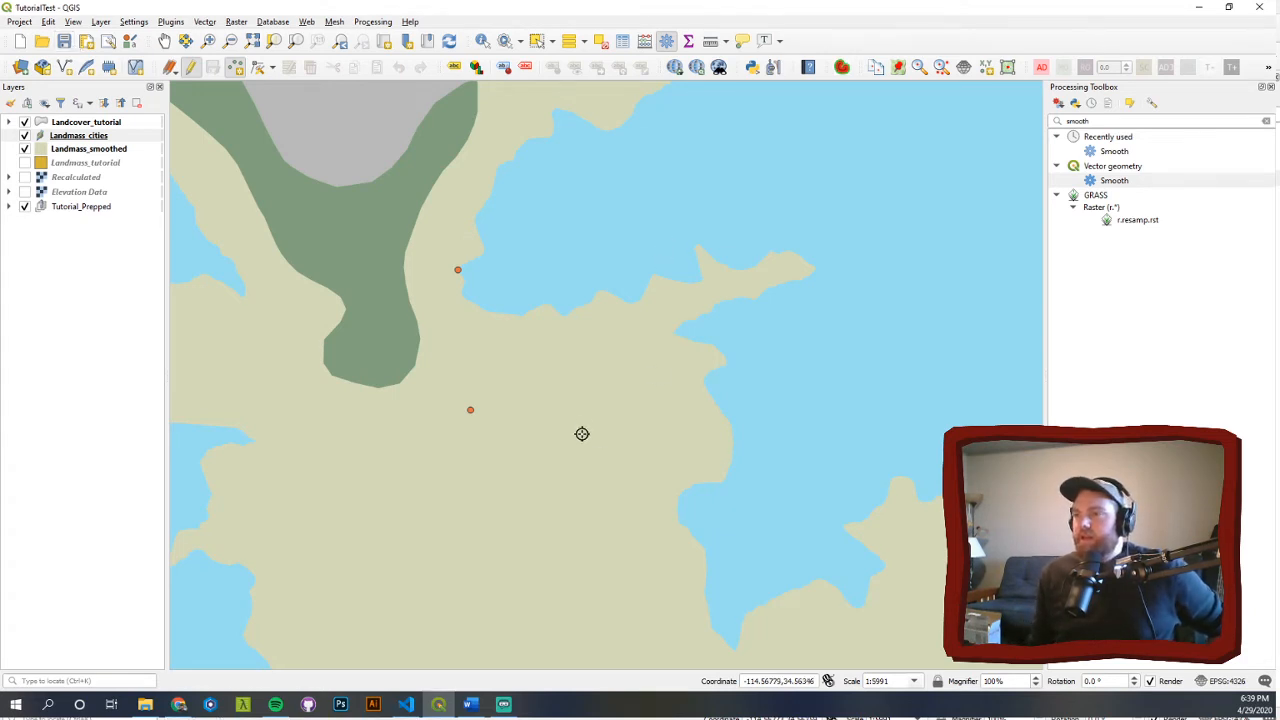
pyautogui.scroll(-1, 585, 467)
pyautogui.scroll(-1, 585, 467)
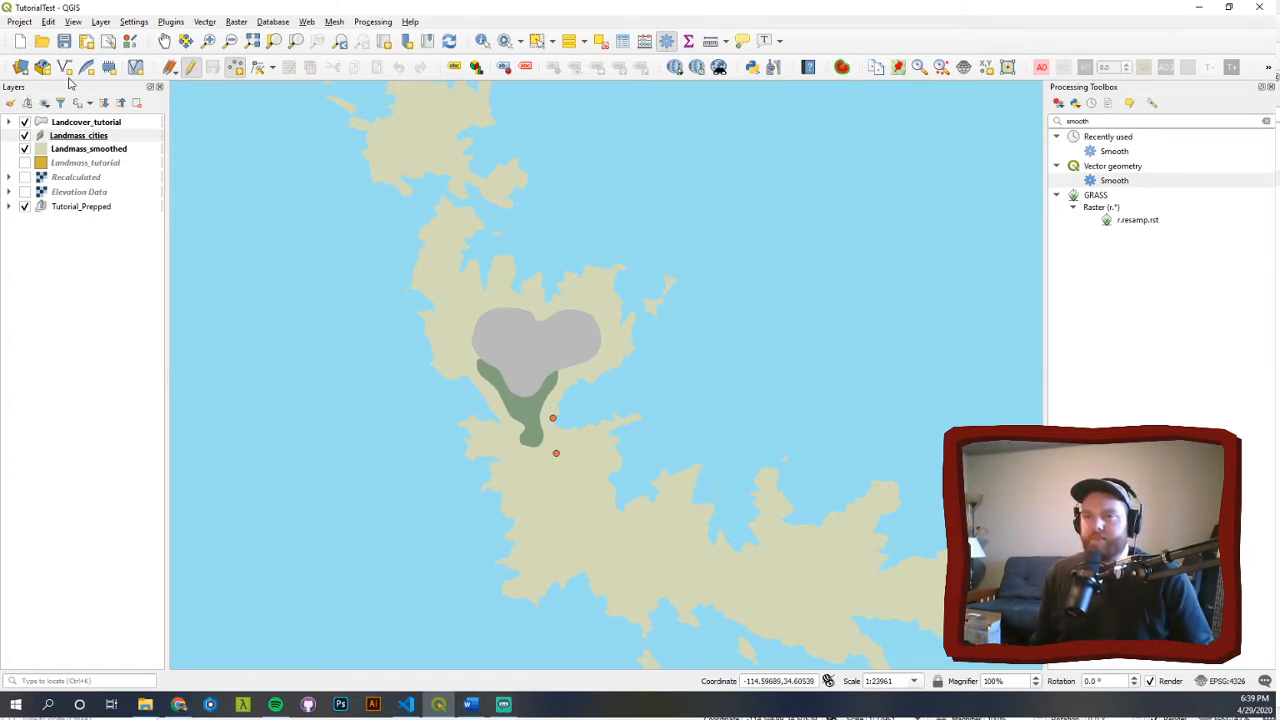
pyautogui.hotkey('ctrl', 's')
# - Switch to File Explorer and examine the Landmass_cities and Landmass_smoothed files in the Tutorial Test project folder
pyautogui.click(145, 704)
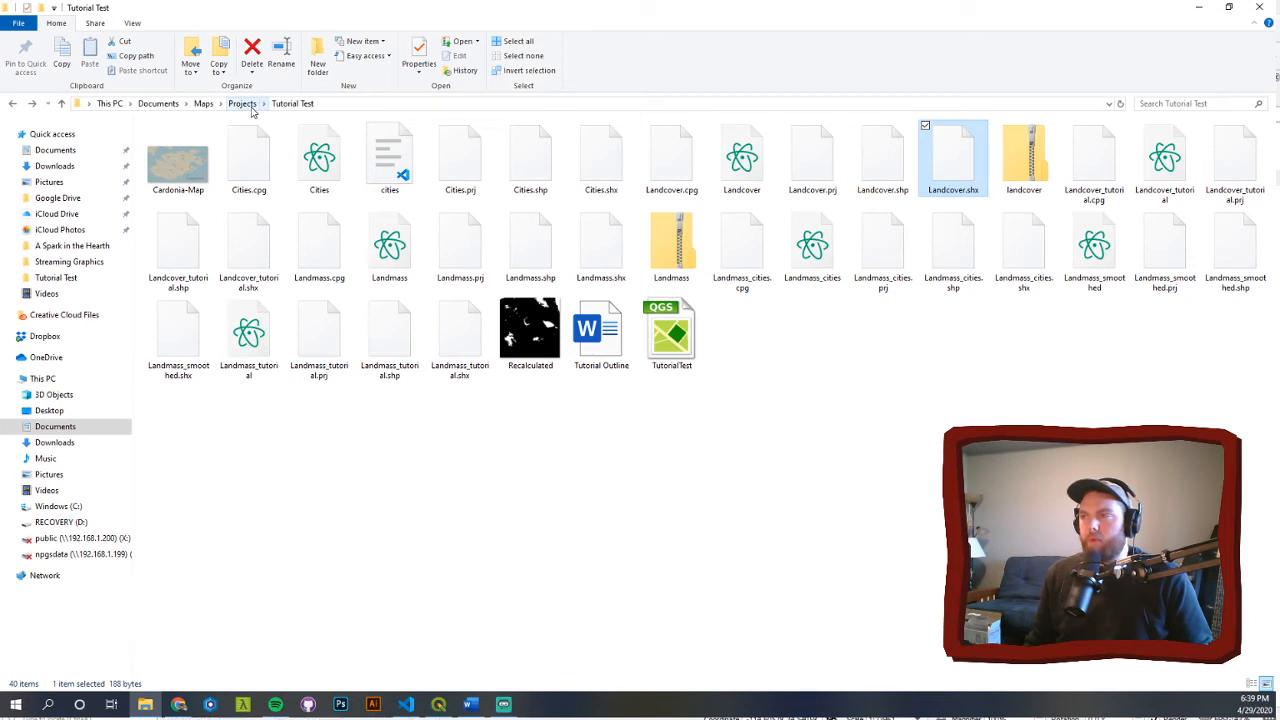
pyautogui.click(803, 320)
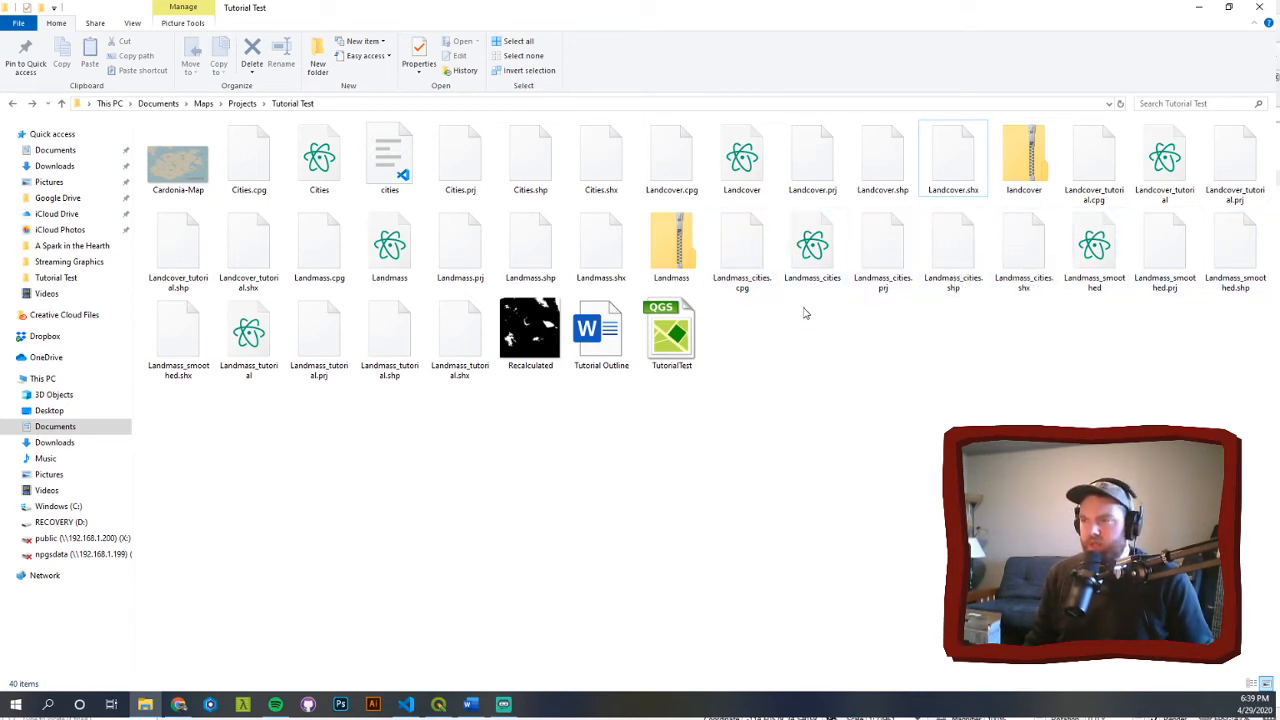
pyautogui.click(745, 255)
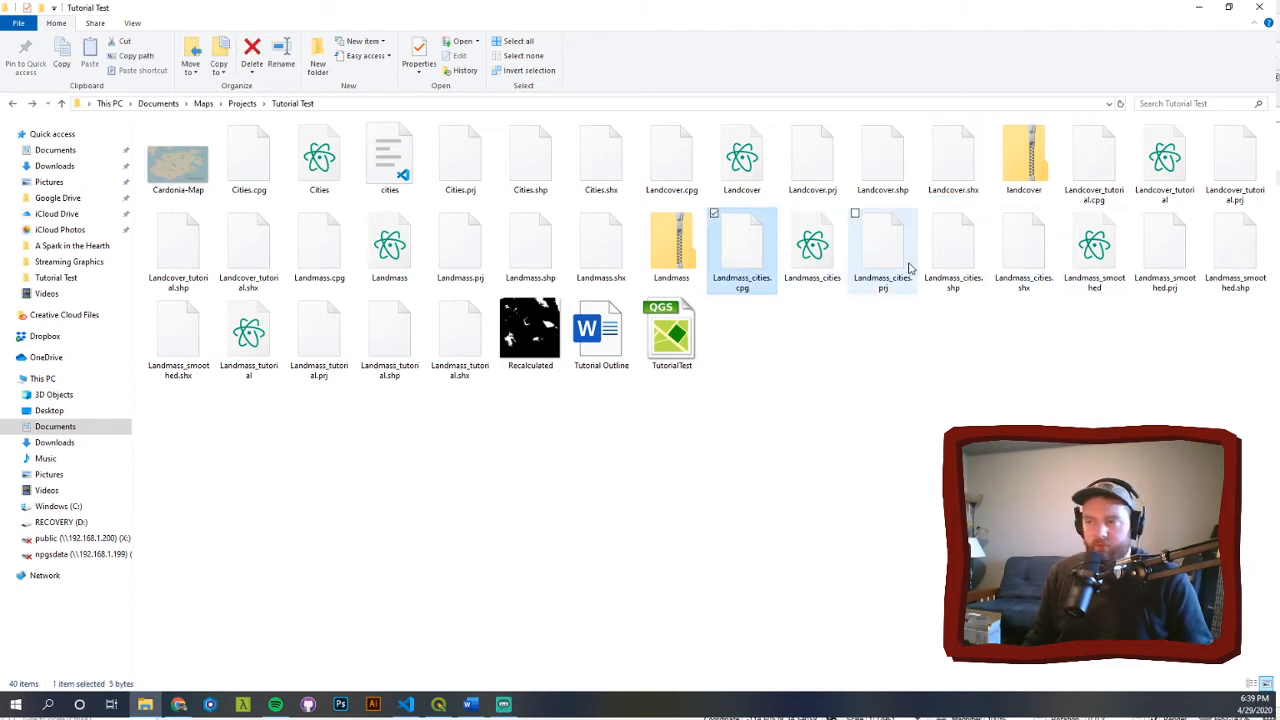
pyautogui.click(1104, 254)
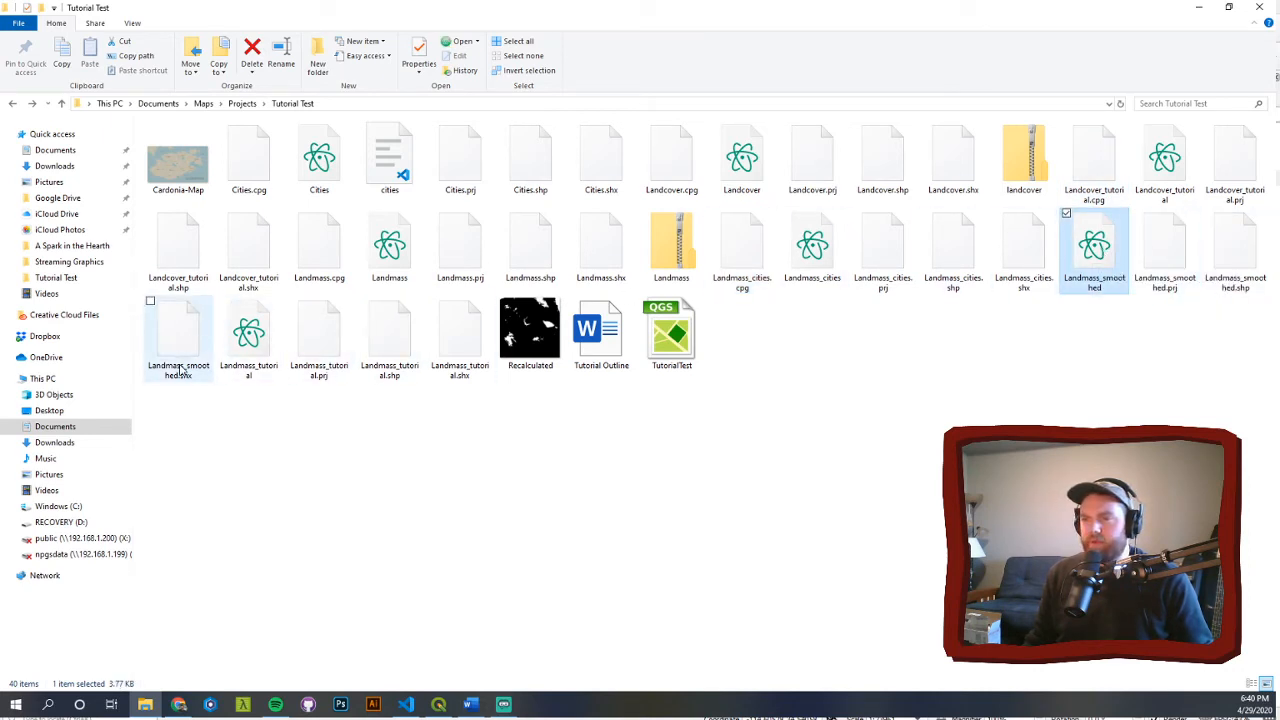
# - Back in QGIS, end editing of Landmass_cities and export it as the GeoJSON file cities_tutorial in the Tutorial Test folder
pyautogui.click(438, 704)
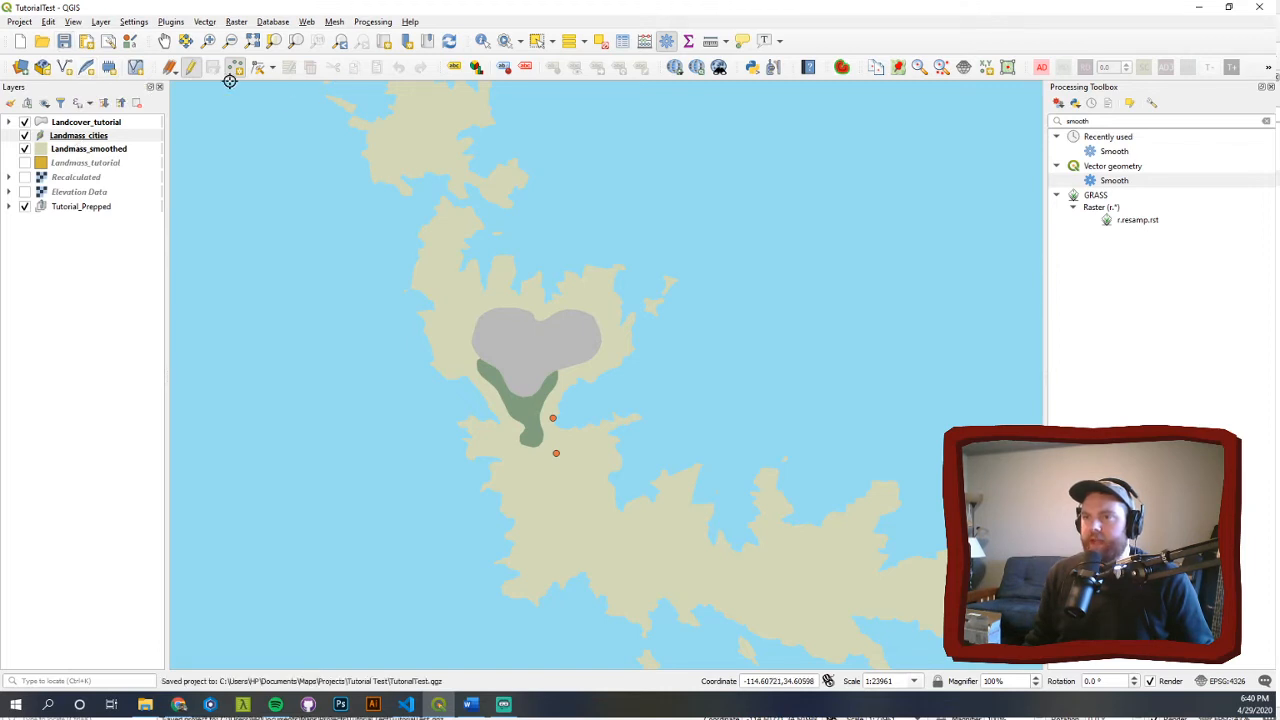
pyautogui.click(196, 70)
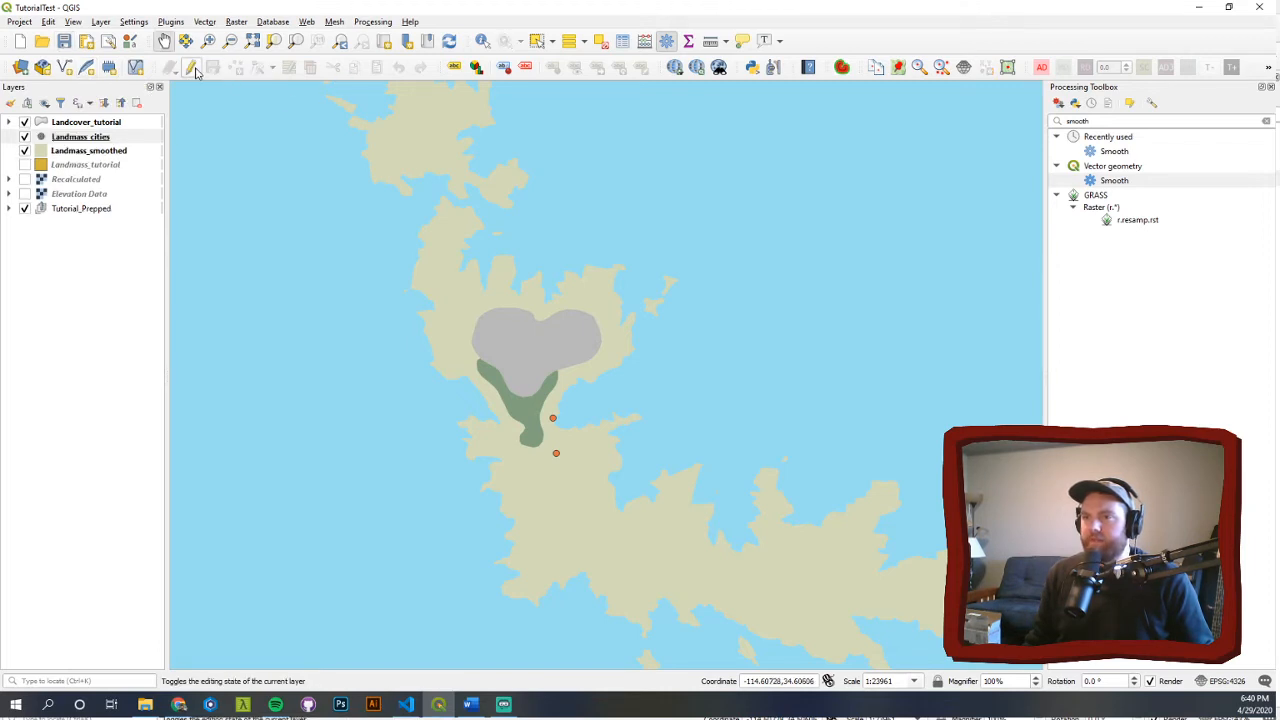
pyautogui.rightClick(83, 139)
pyautogui.moveTo(125, 383)
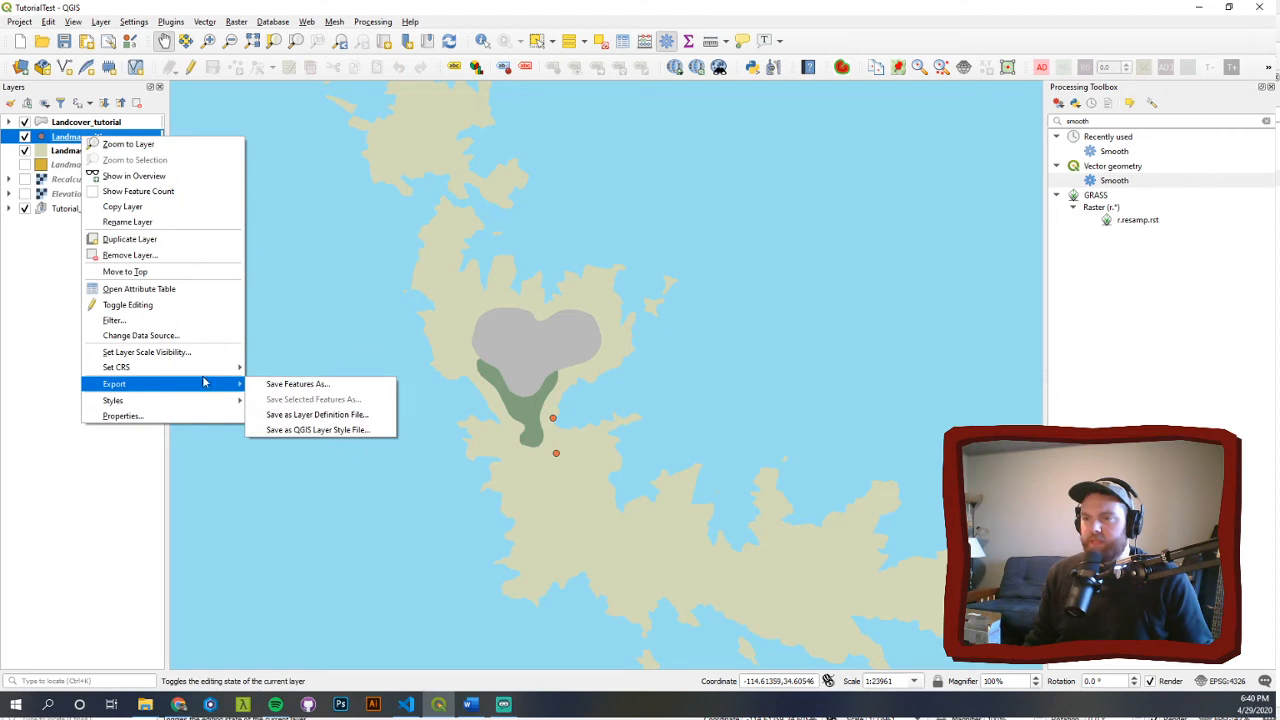
pyautogui.click(298, 384)
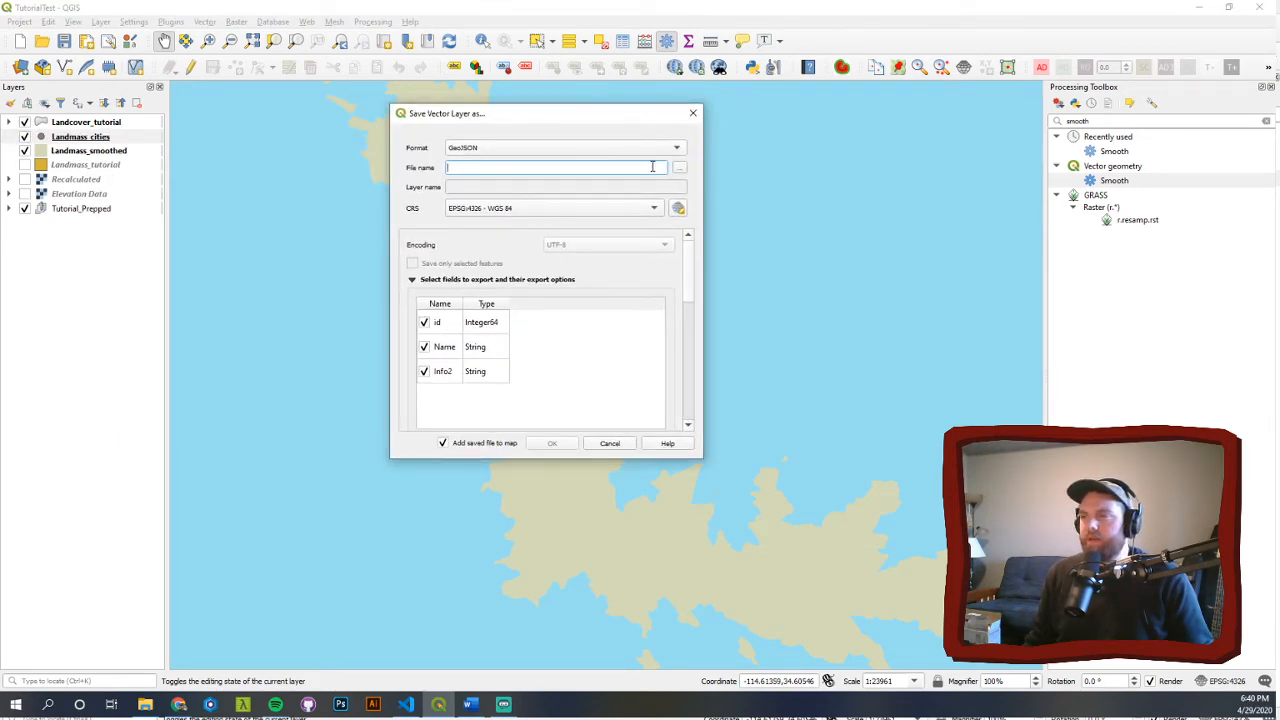
pyautogui.click(679, 167)
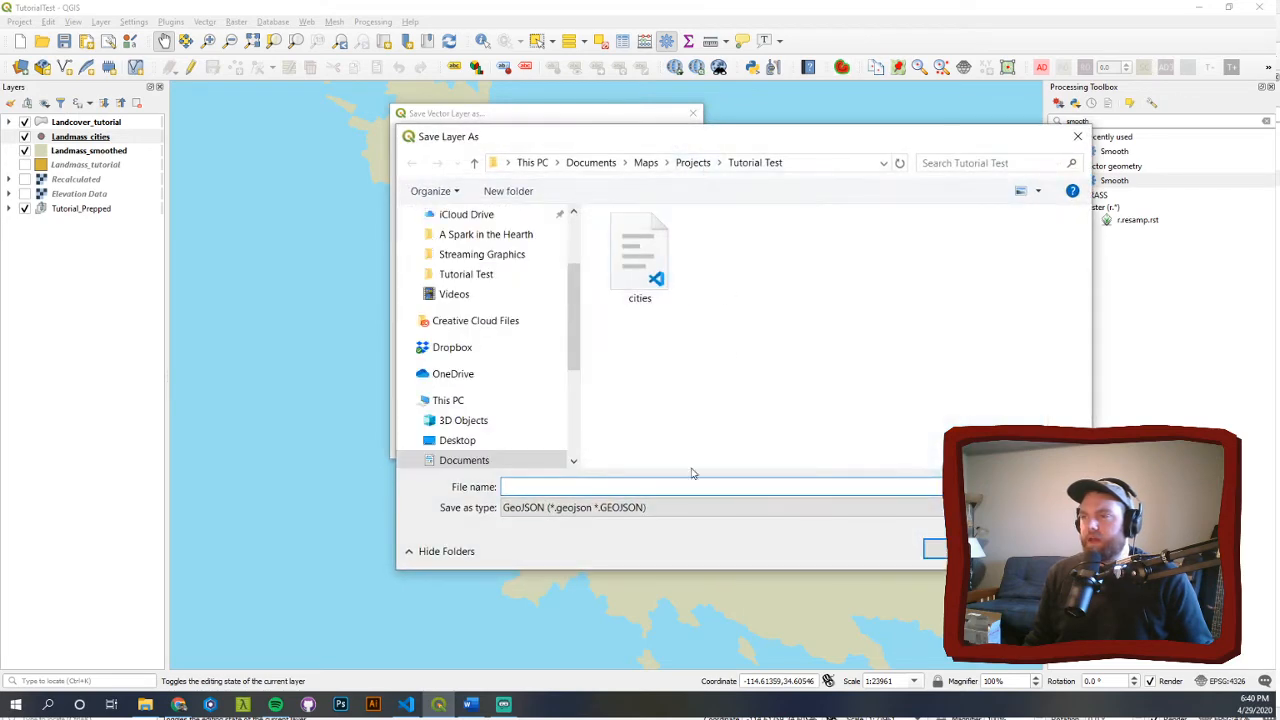
pyautogui.write('cities_tutorial')
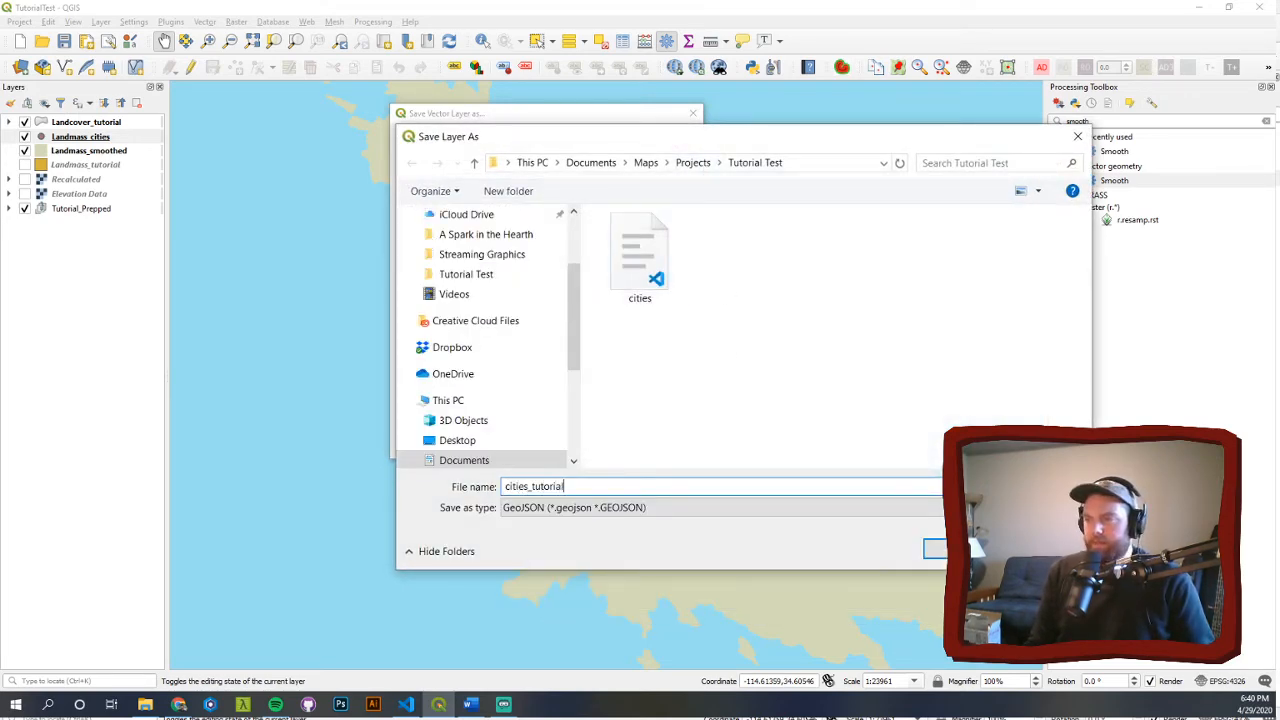
pyautogui.press('Return')
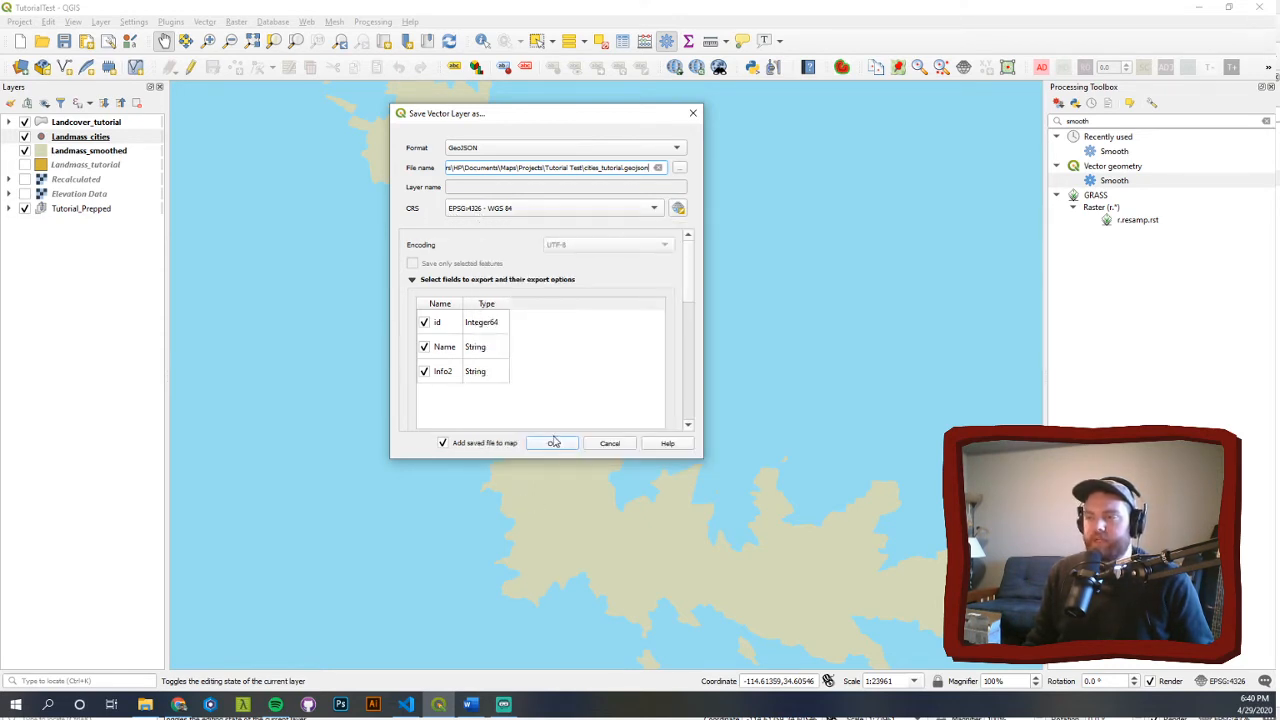
pyautogui.click(553, 444)
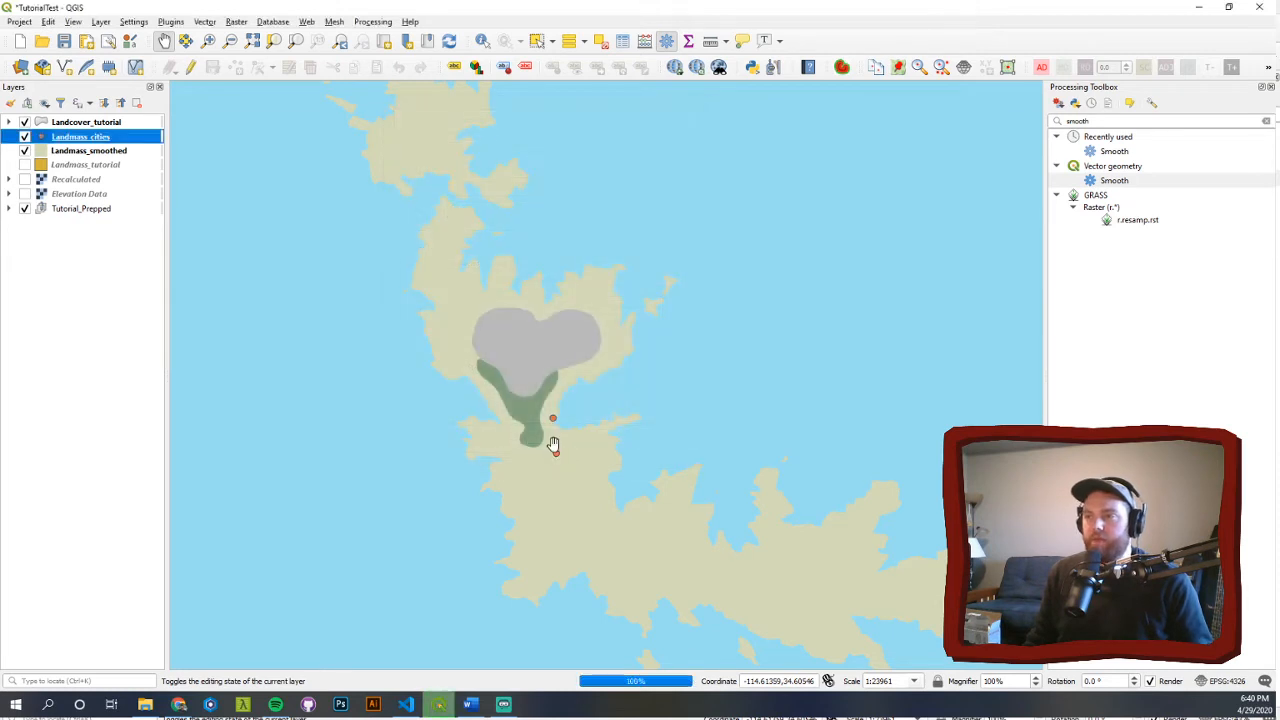
# - Save the project with the exported cities layer and close QGIS
pyautogui.click(64, 41)
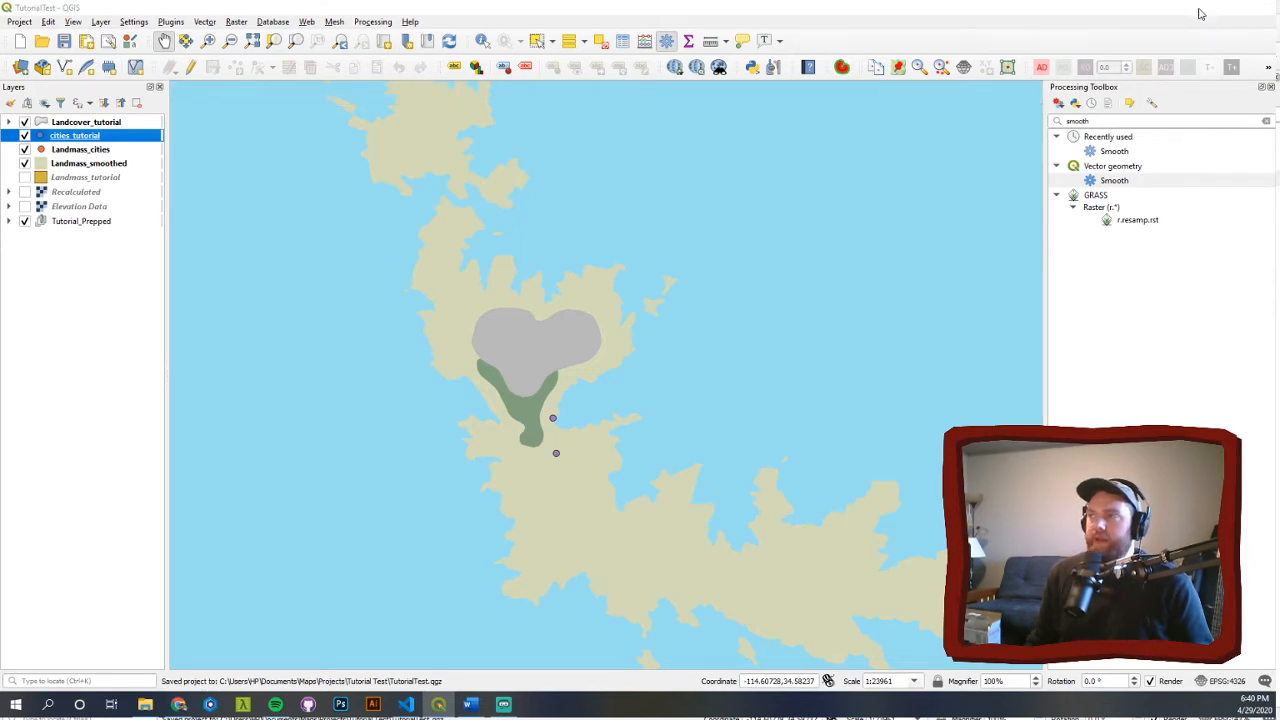
pyautogui.click(1200, 12)
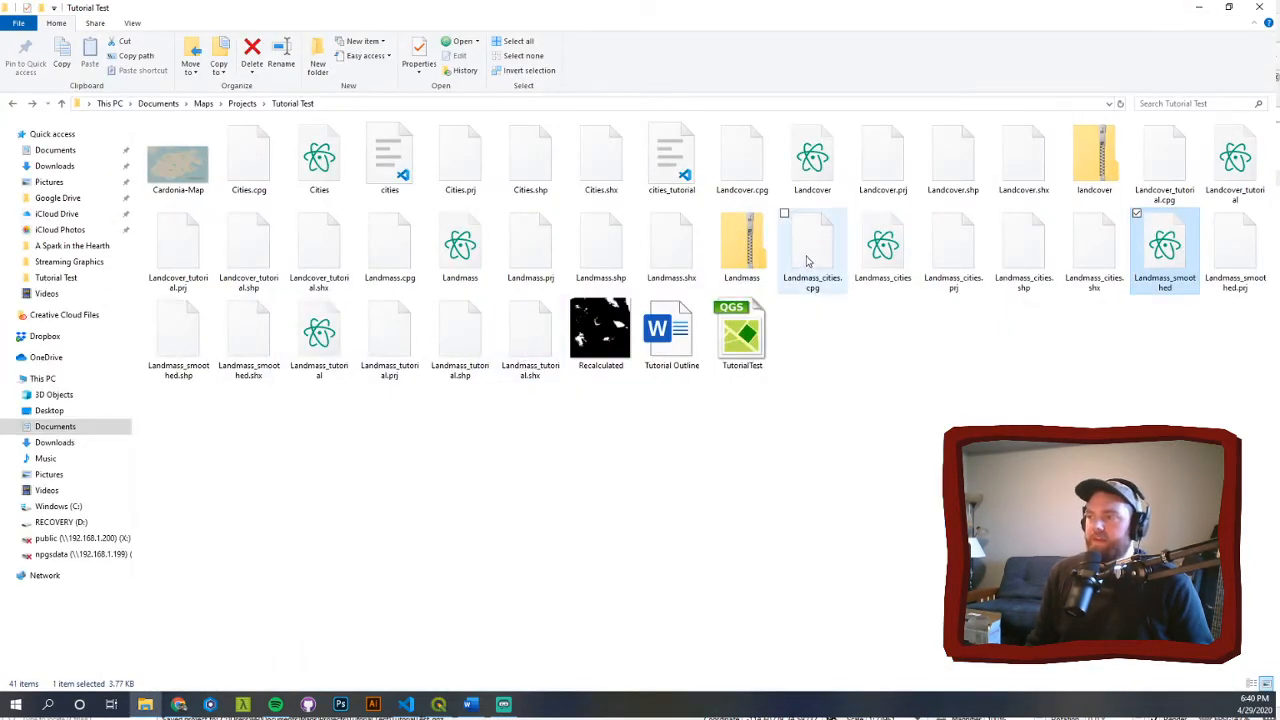
pyautogui.click(438, 704)
pyautogui.click(1274, 8)
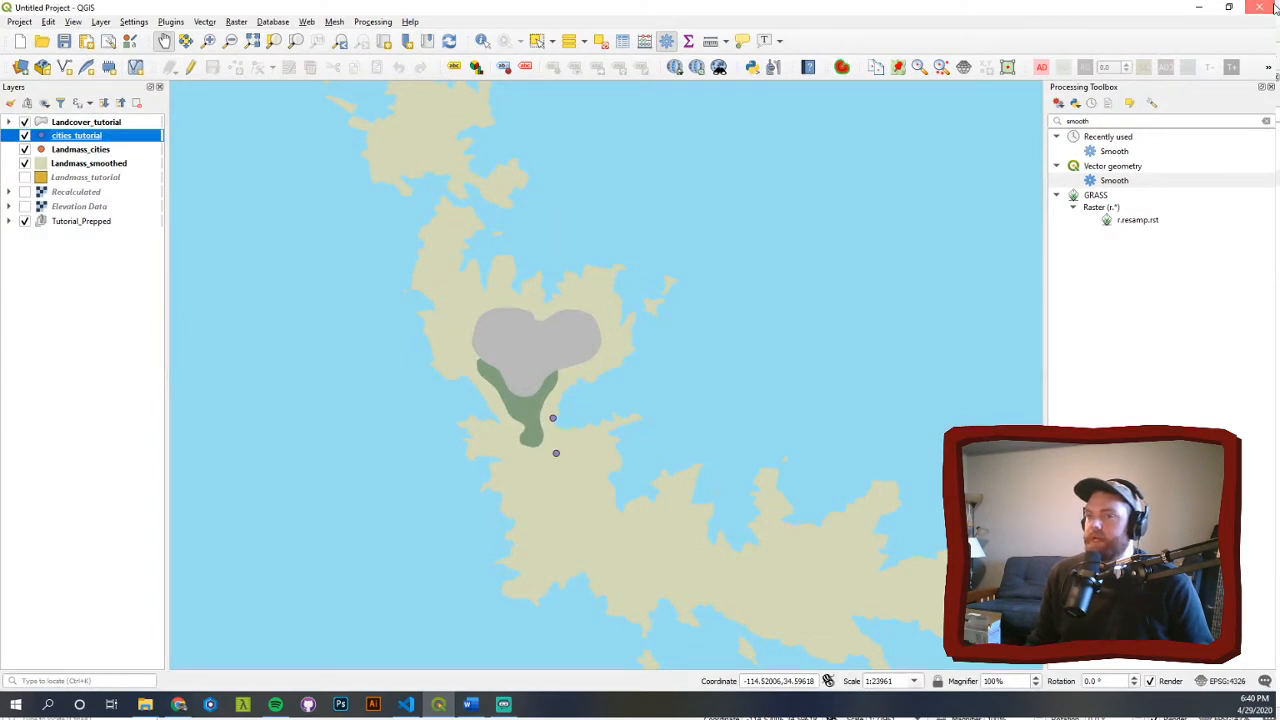
pyautogui.click(1275, 8)
# - Compress the four Landmass_smoothed files into "Tutorial Test.zip" with 7-Zip
pyautogui.click(805, 265)
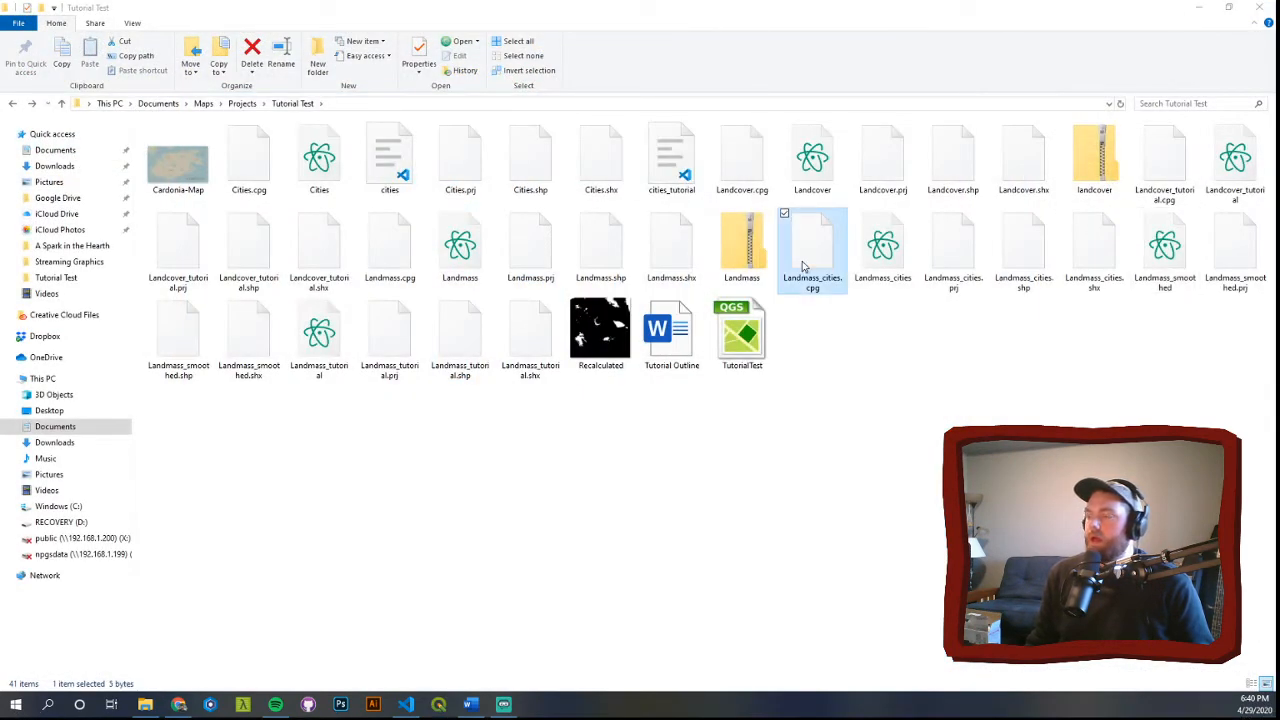
pyautogui.click(1160, 258)
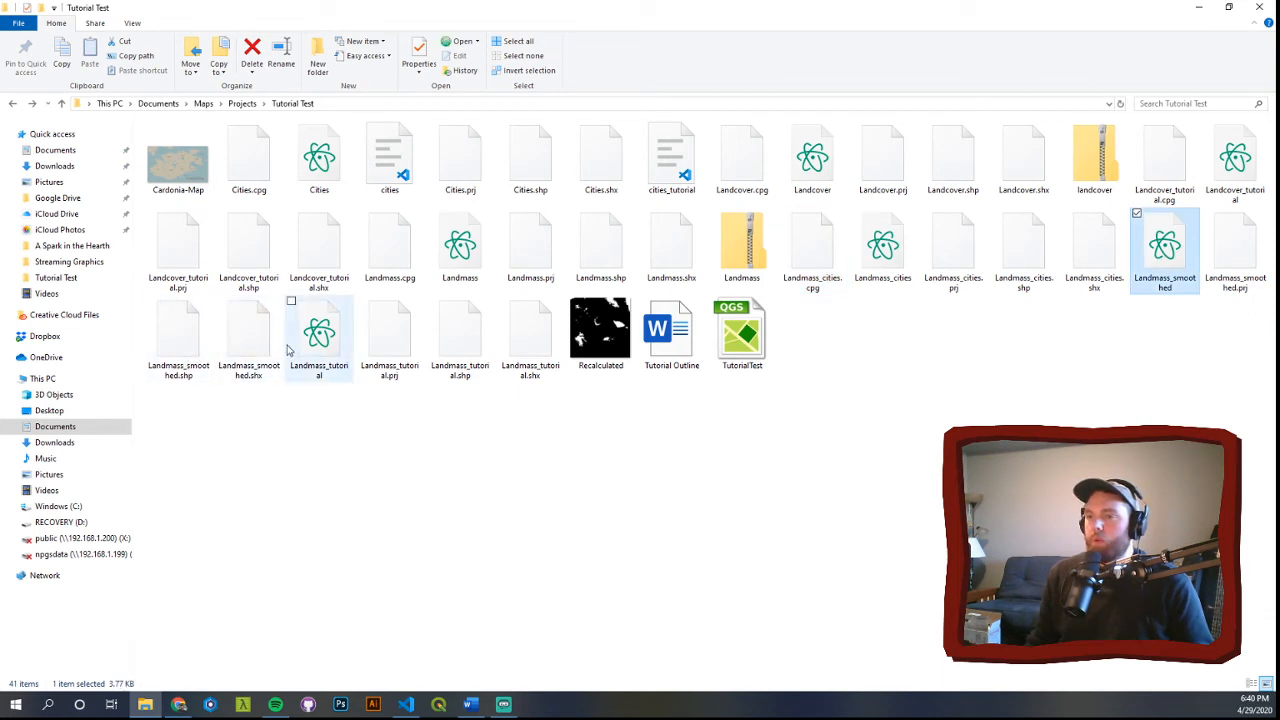
pyautogui.keyDown('shift'); pyautogui.click(249, 345); pyautogui.keyUp('shift')
pyautogui.rightClick(249, 345)
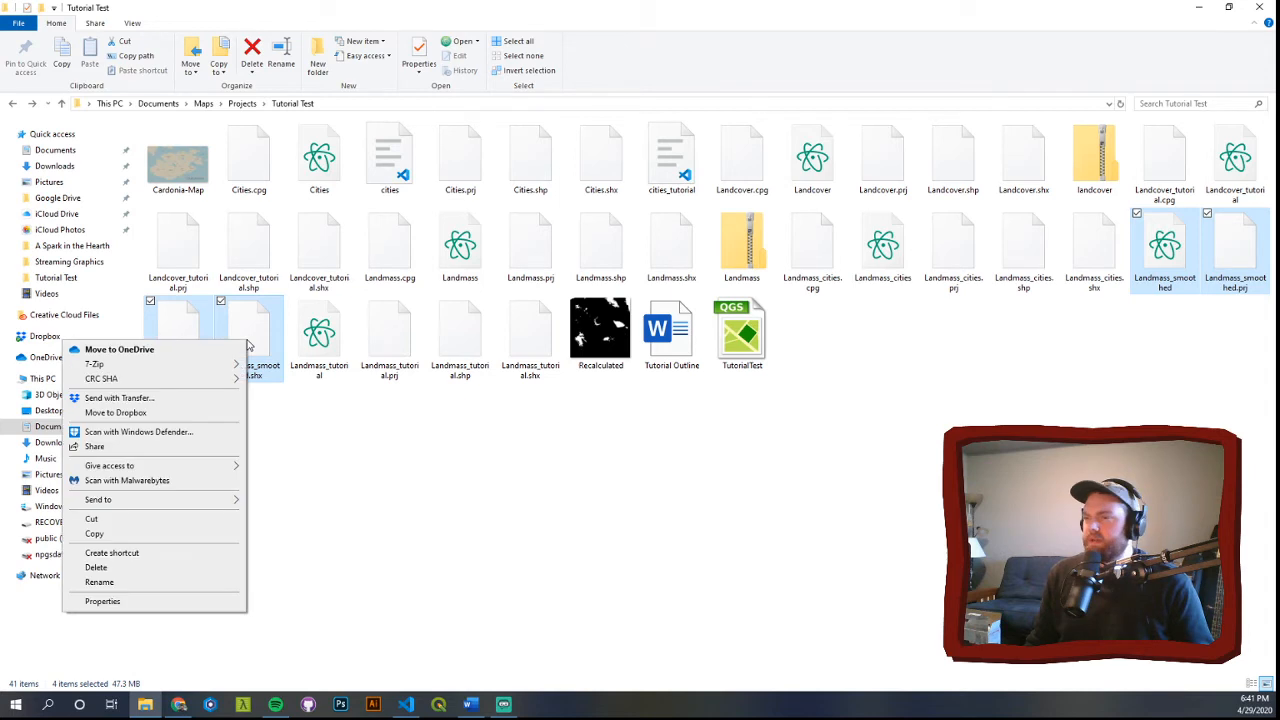
pyautogui.moveTo(240, 364)
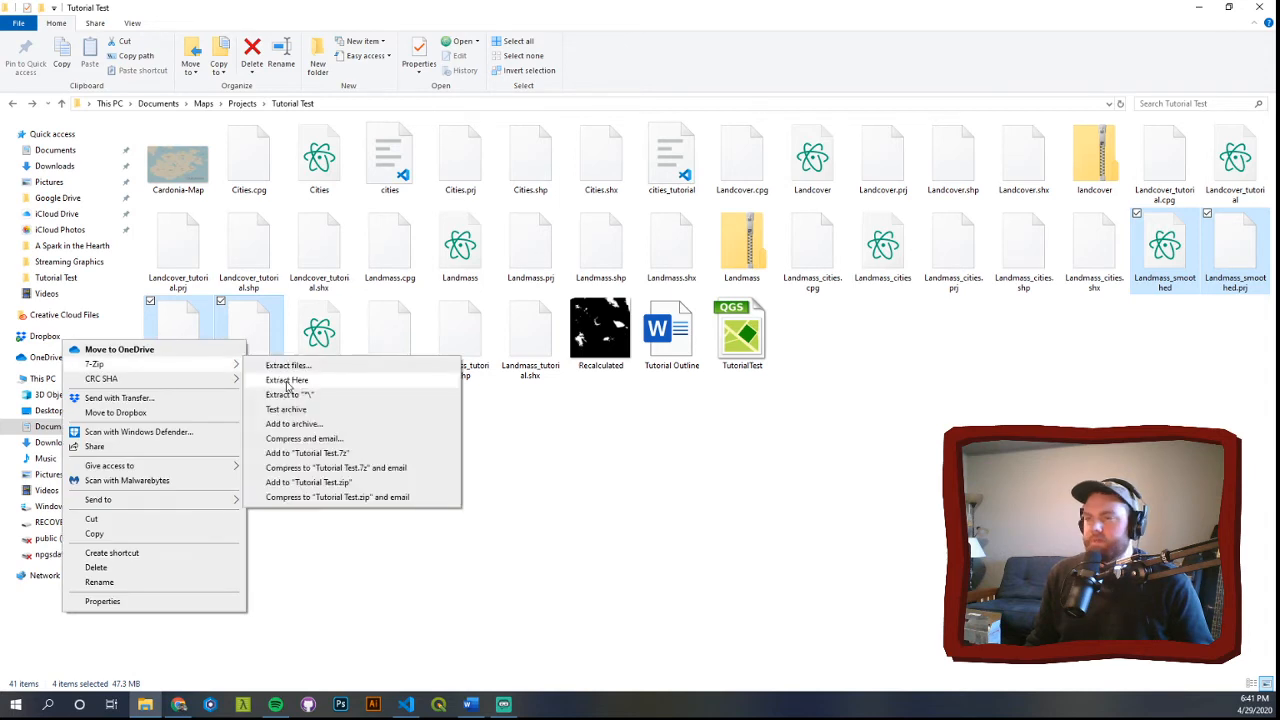
pyautogui.click(322, 484)
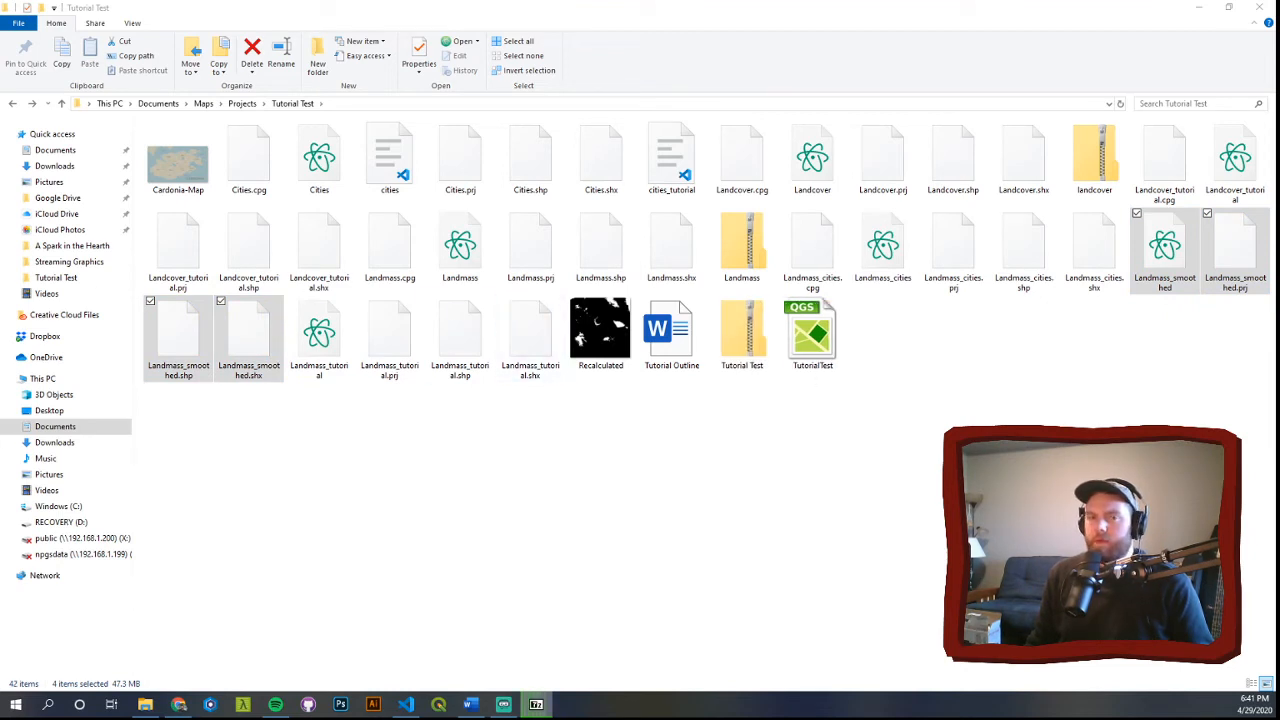
# - Rename the archive of the smoothed landmass files as Landmass_tutorial
pyautogui.click(743, 368)
pyautogui.click(743, 366)
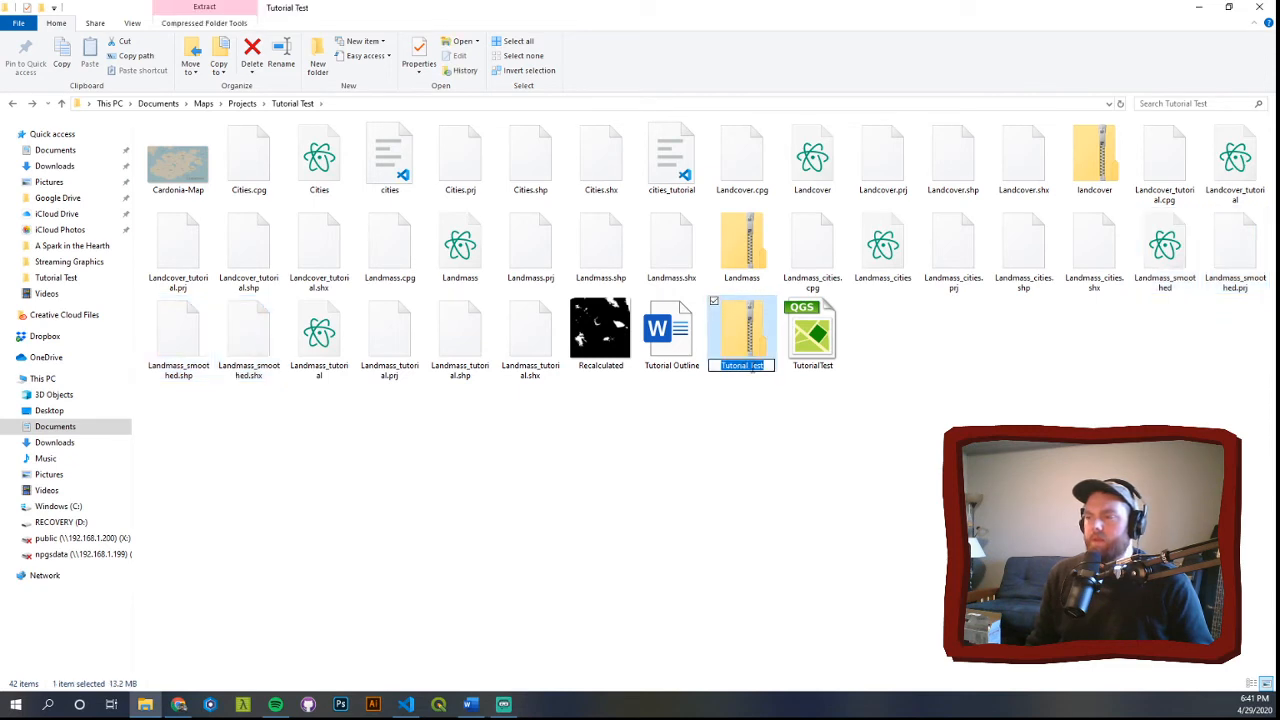
pyautogui.write('Landmass')
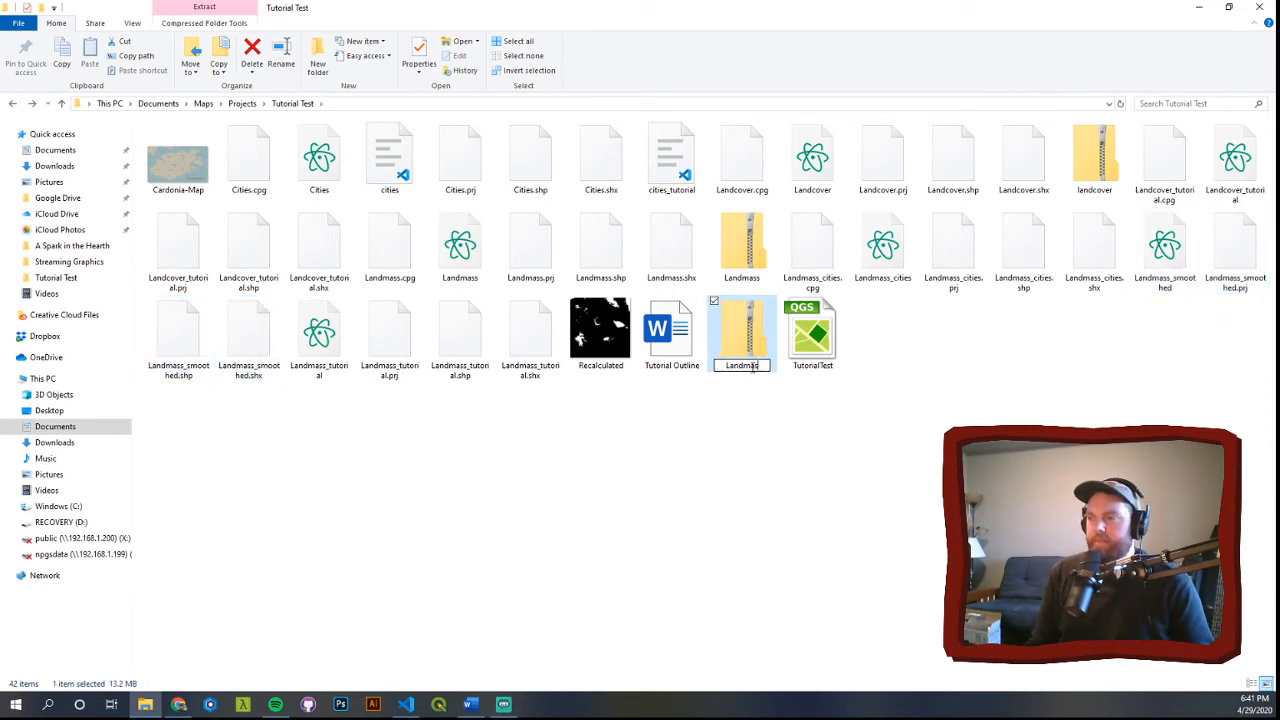
pyautogui.write('_tutorial')
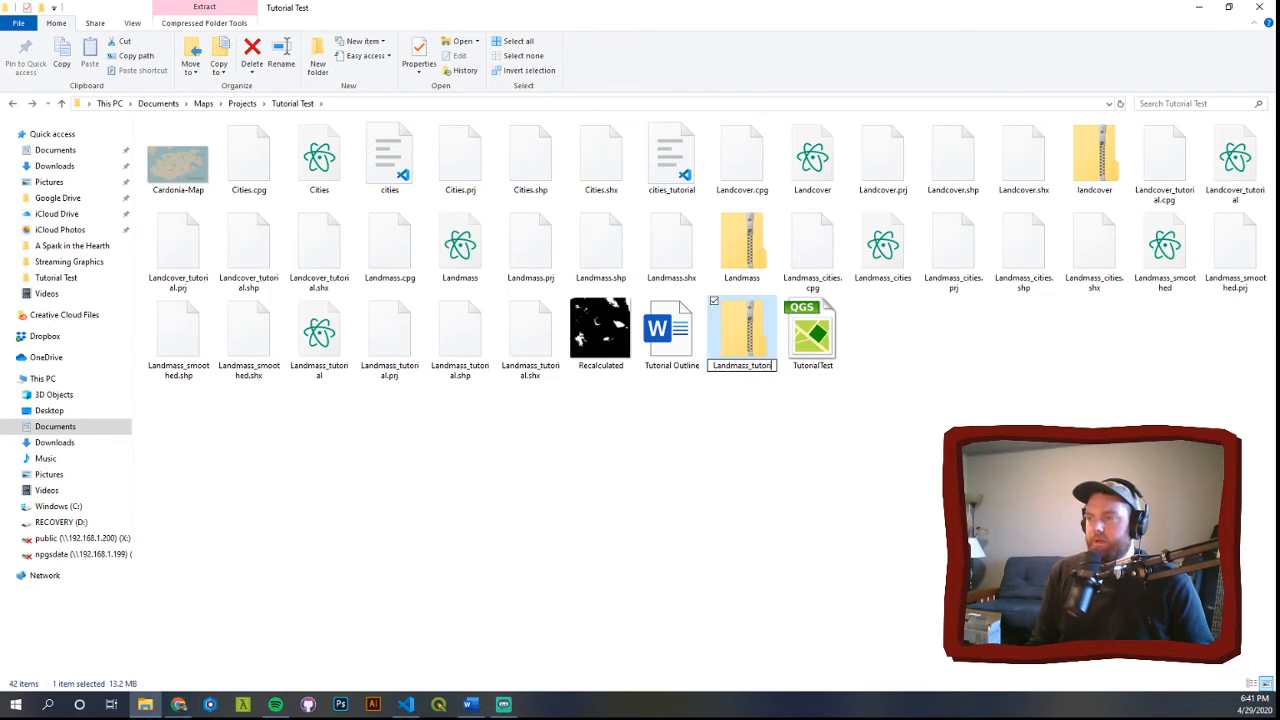
pyautogui.press('Return')
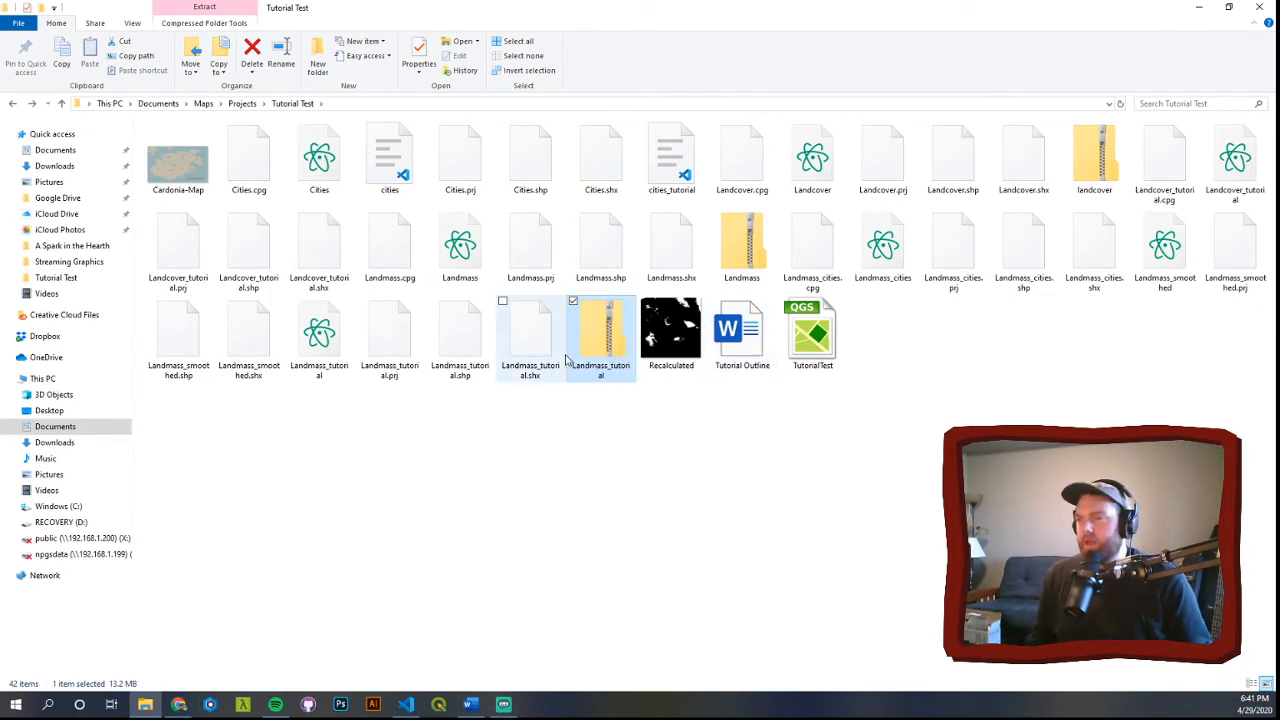
# - Compress the five Landcover_tutorial shapefile components into "Tutorial Test.zip" with 7-Zip
pyautogui.click(1148, 175)
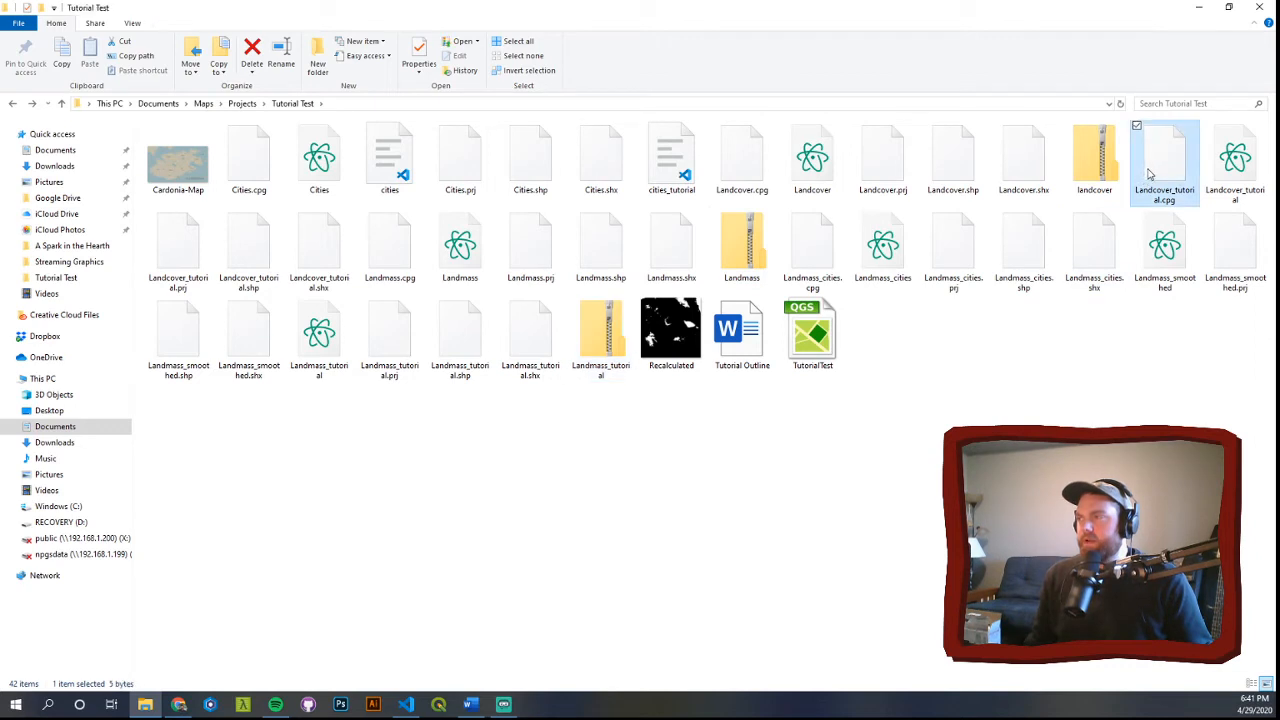
pyautogui.keyDown('shift'); pyautogui.click(343, 247); pyautogui.keyUp('shift')
pyautogui.rightClick(321, 248)
pyautogui.moveTo(210, 279)
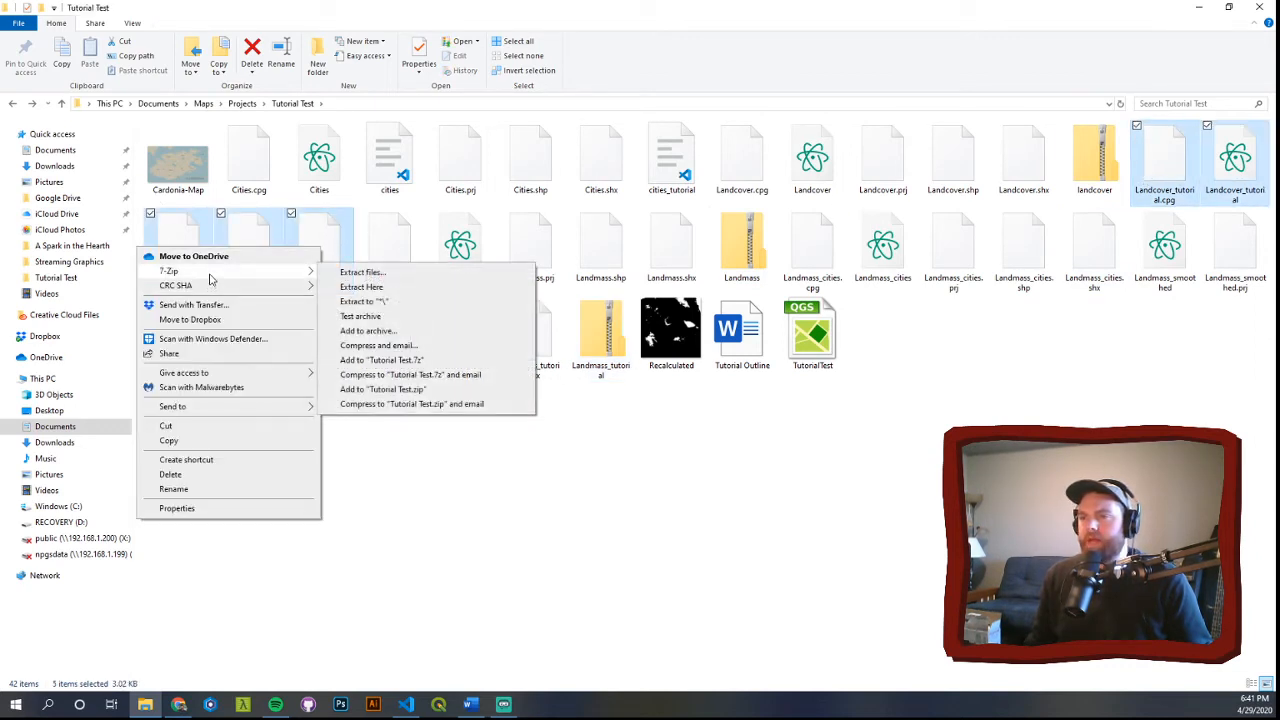
pyautogui.click(400, 389)
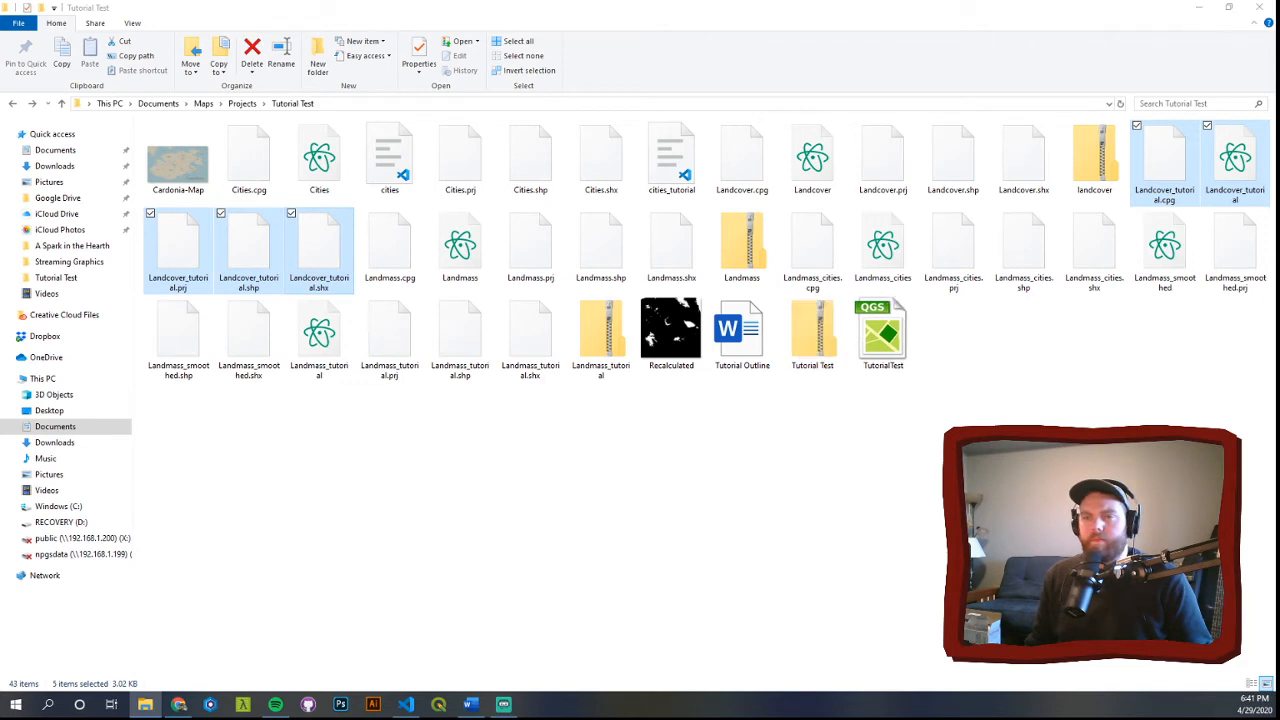
# - Rename the archive of the landcover files as Landcover_tutorial
pyautogui.click(816, 366)
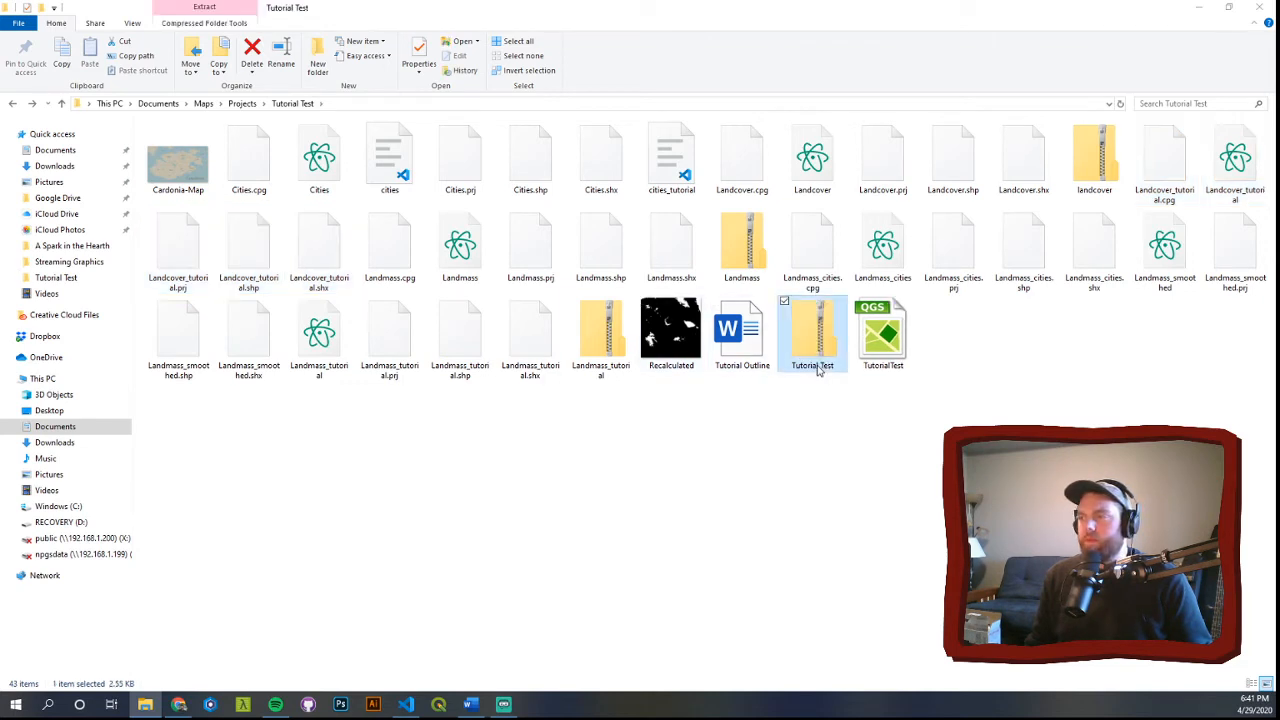
pyautogui.click(816, 366)
pyautogui.write('Landcover_tutorial')
pyautogui.press('Return')
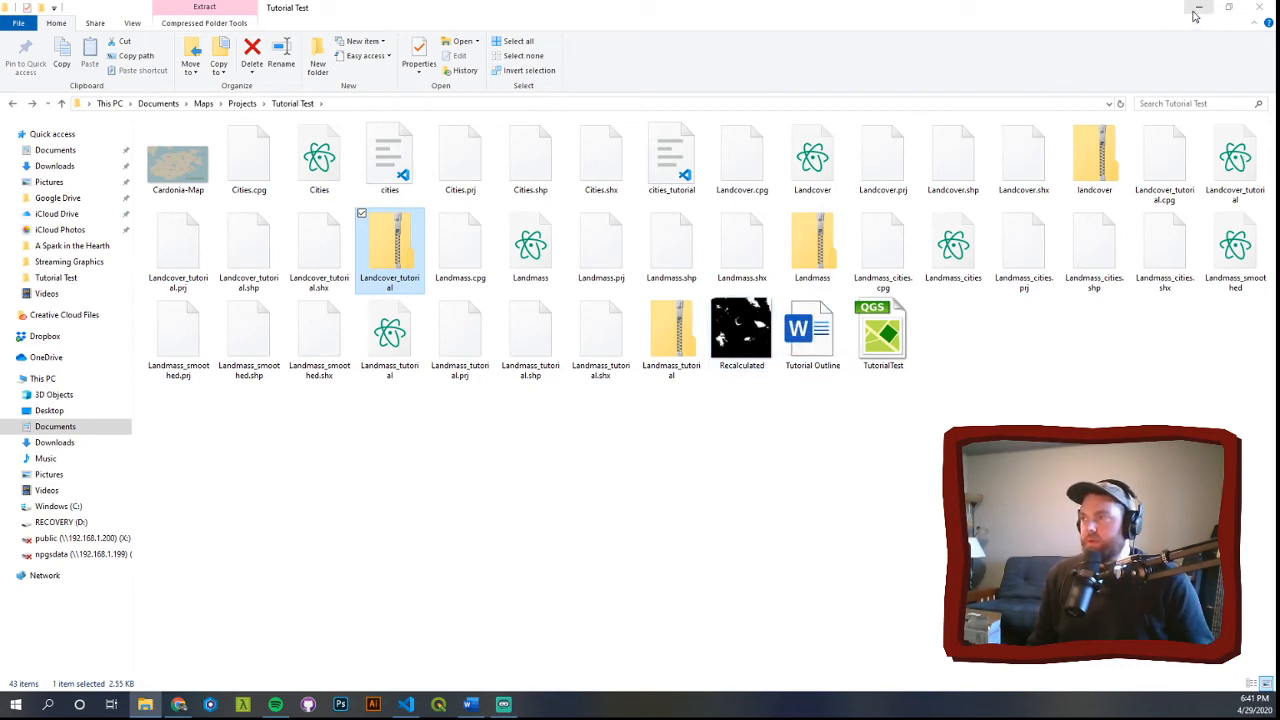
# - Switch to Chrome, open the Mapbox account page and look over the access tokens section
pyautogui.click(178, 704)
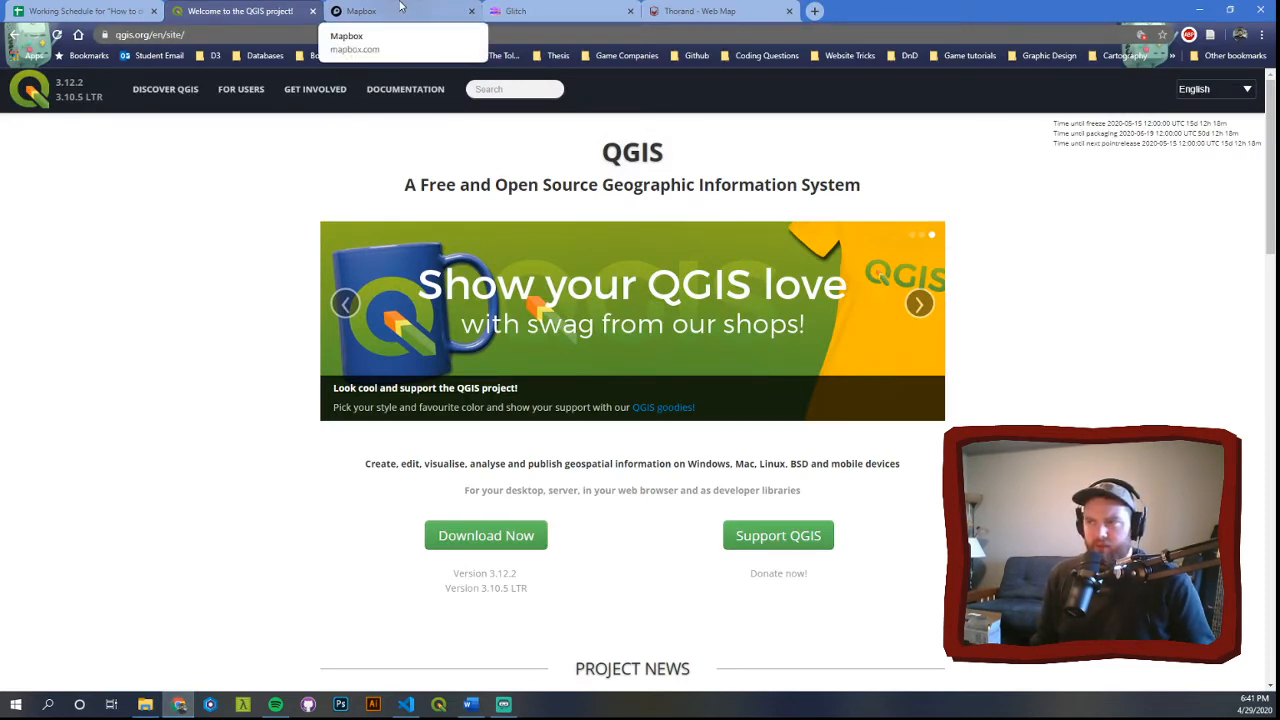
pyautogui.click(362, 11)
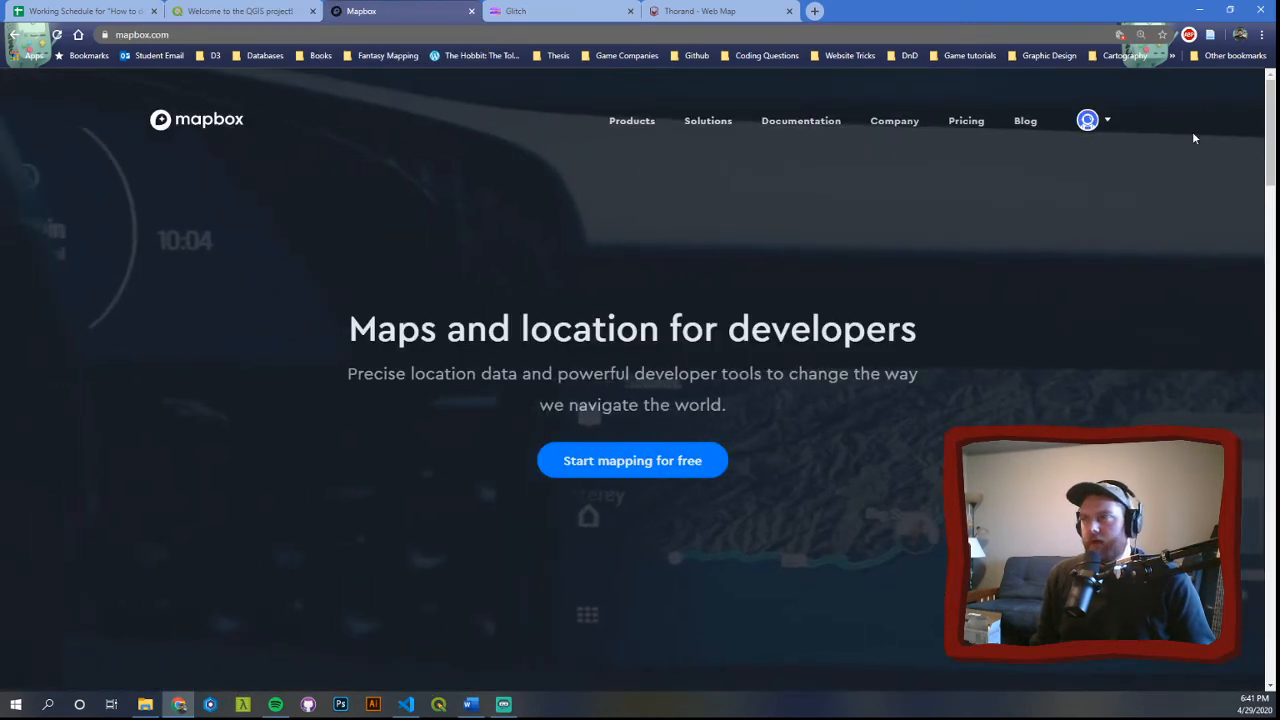
pyautogui.click(1107, 122)
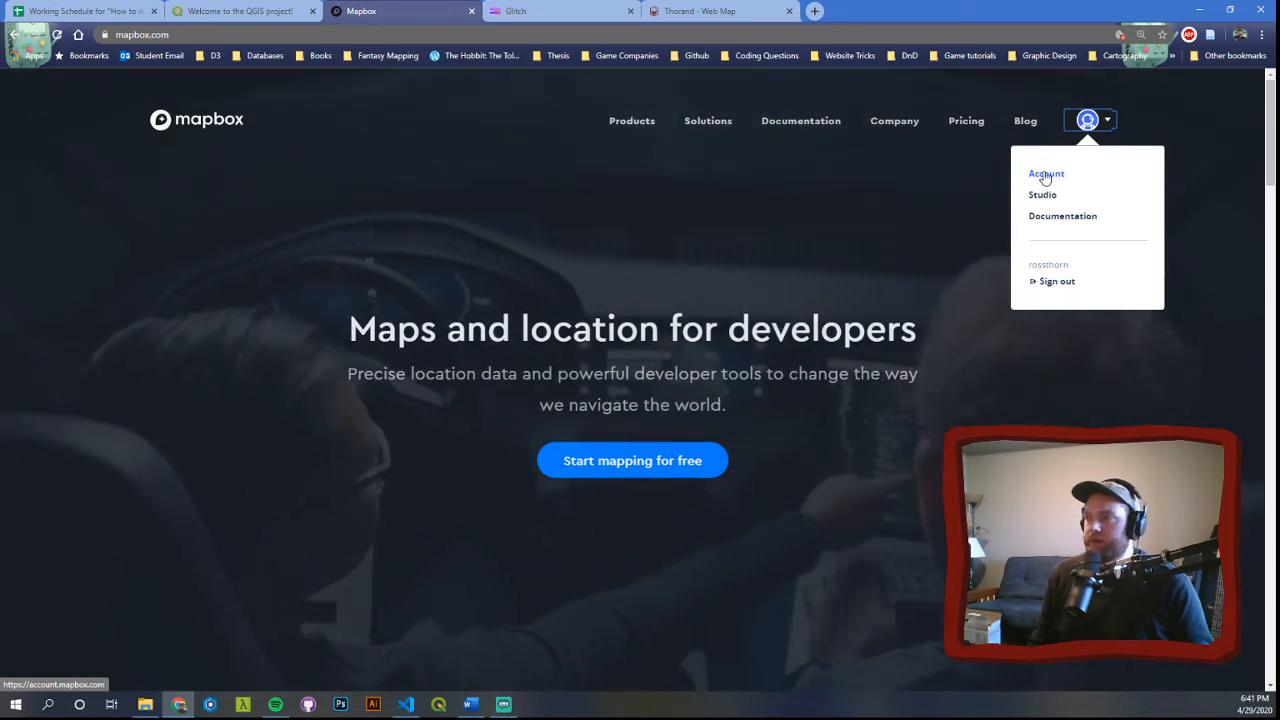
pyautogui.click(1045, 175)
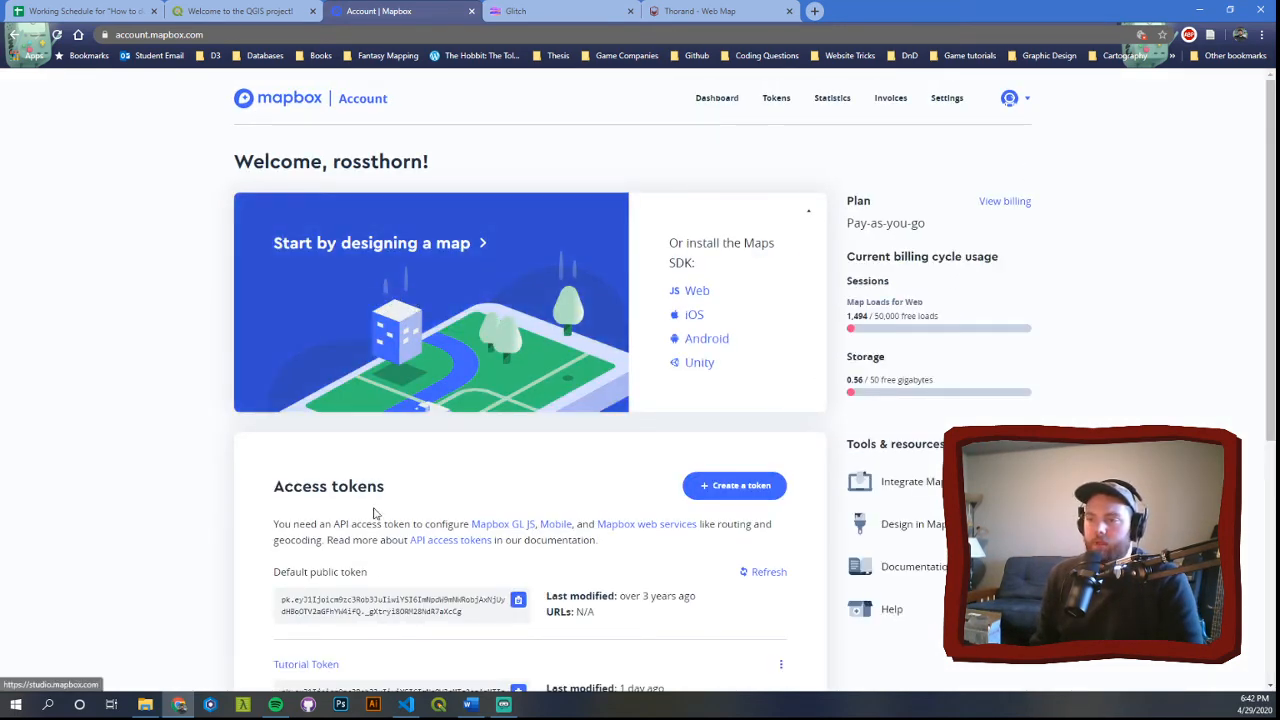
pyautogui.scroll(-3, 365, 560)
pyautogui.scroll(2, 378, 617)
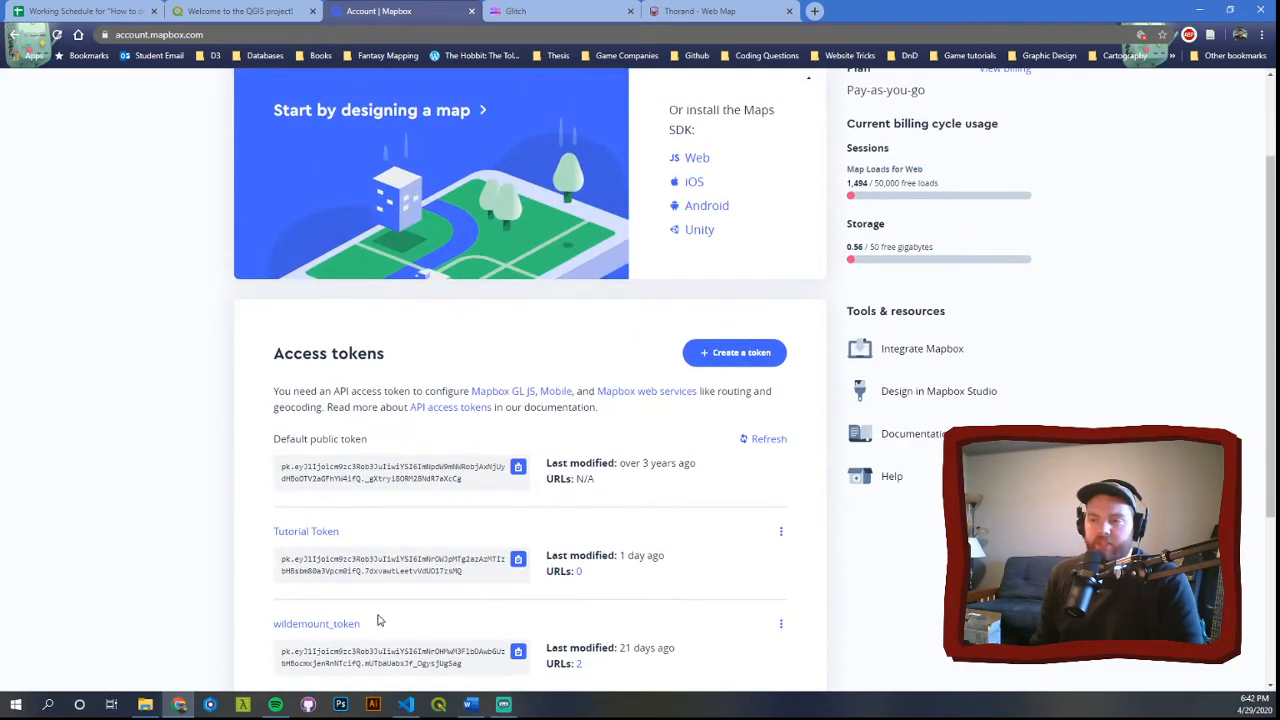
pyautogui.scroll(2, 429, 450)
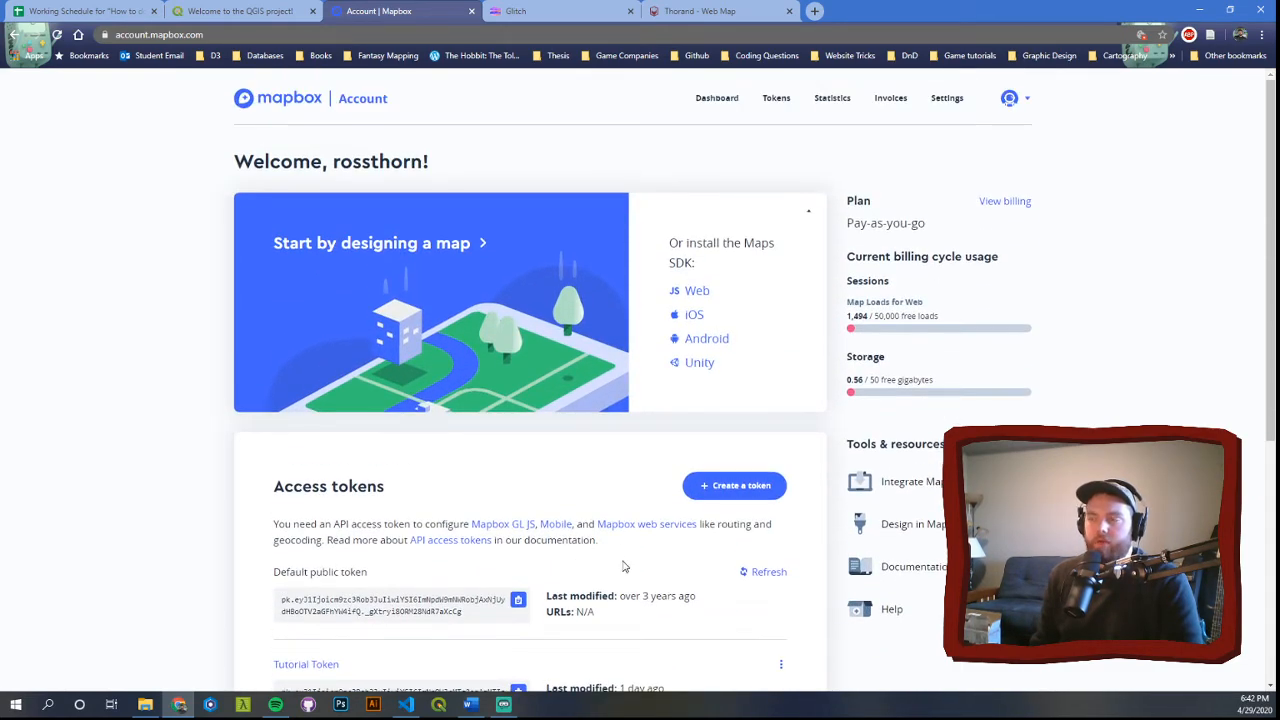
# - Open Mapbox Studio from the account page and go to the Tilesets page
pyautogui.click(1028, 101)
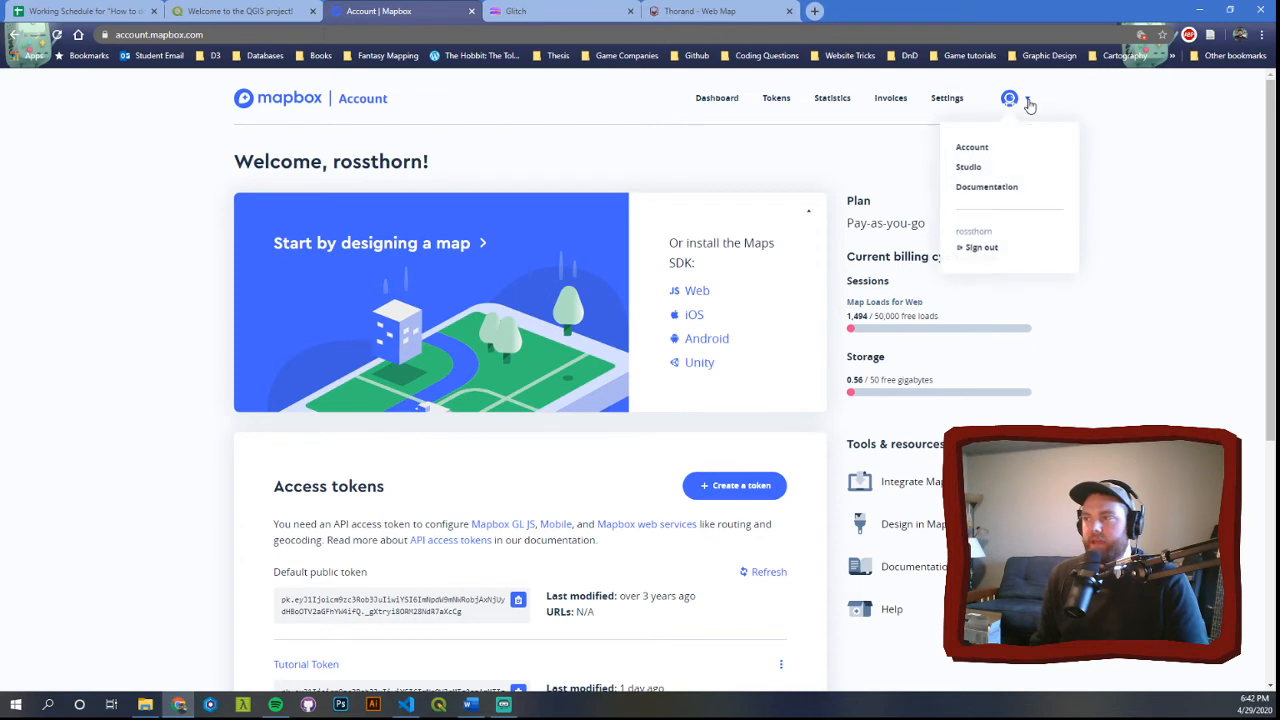
pyautogui.click(969, 167)
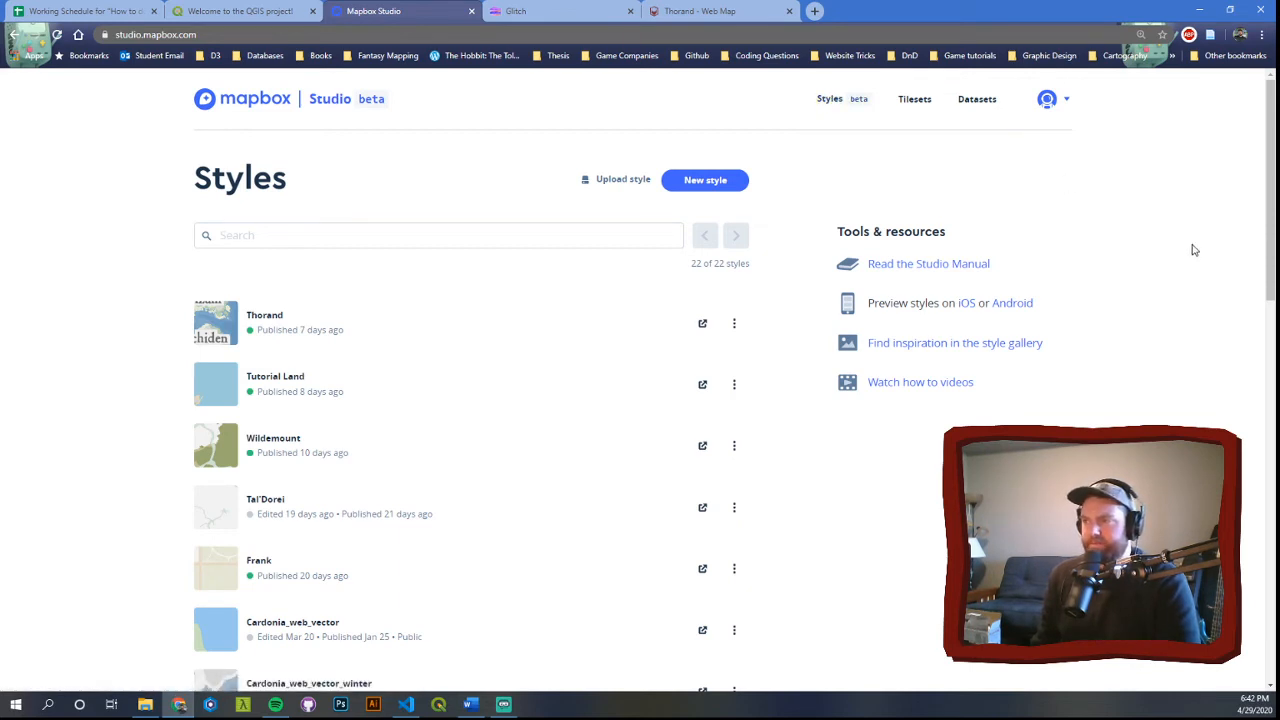
pyautogui.click(915, 102)
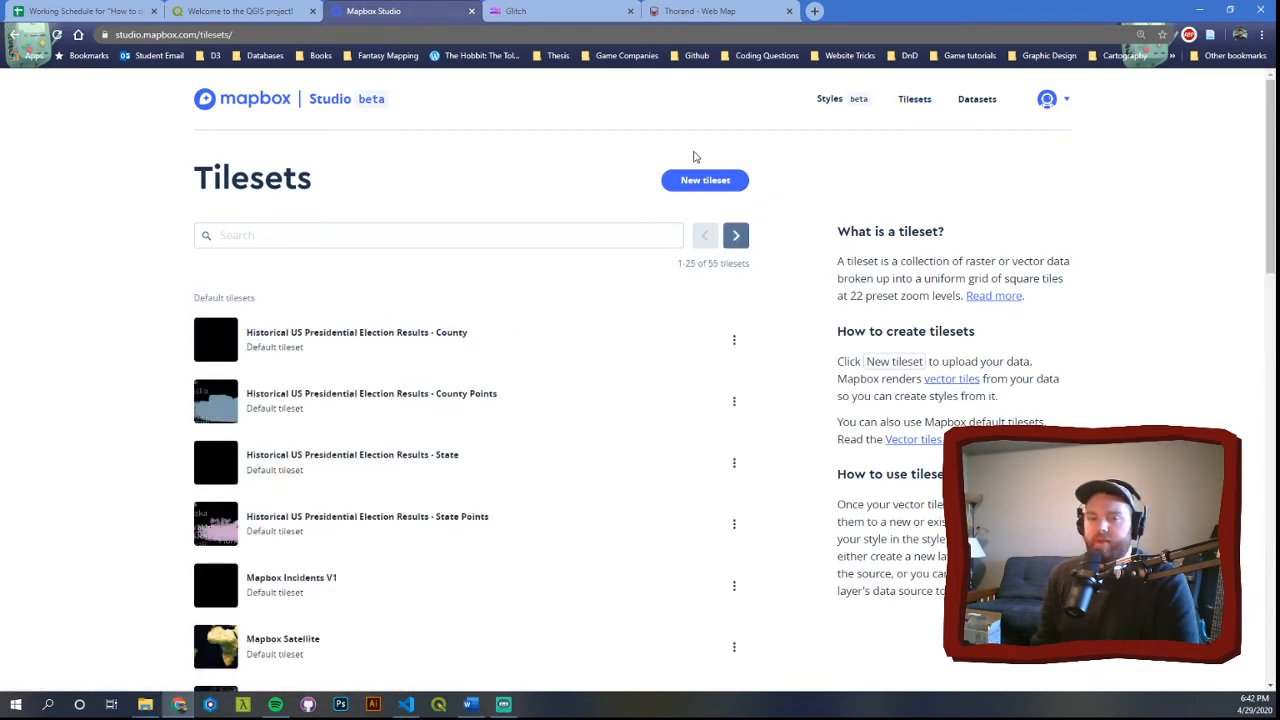
# - Upload the zipped Landmass_tutorial shapefile from the Tutorial Test folder as a new tileset
pyautogui.click(711, 181)
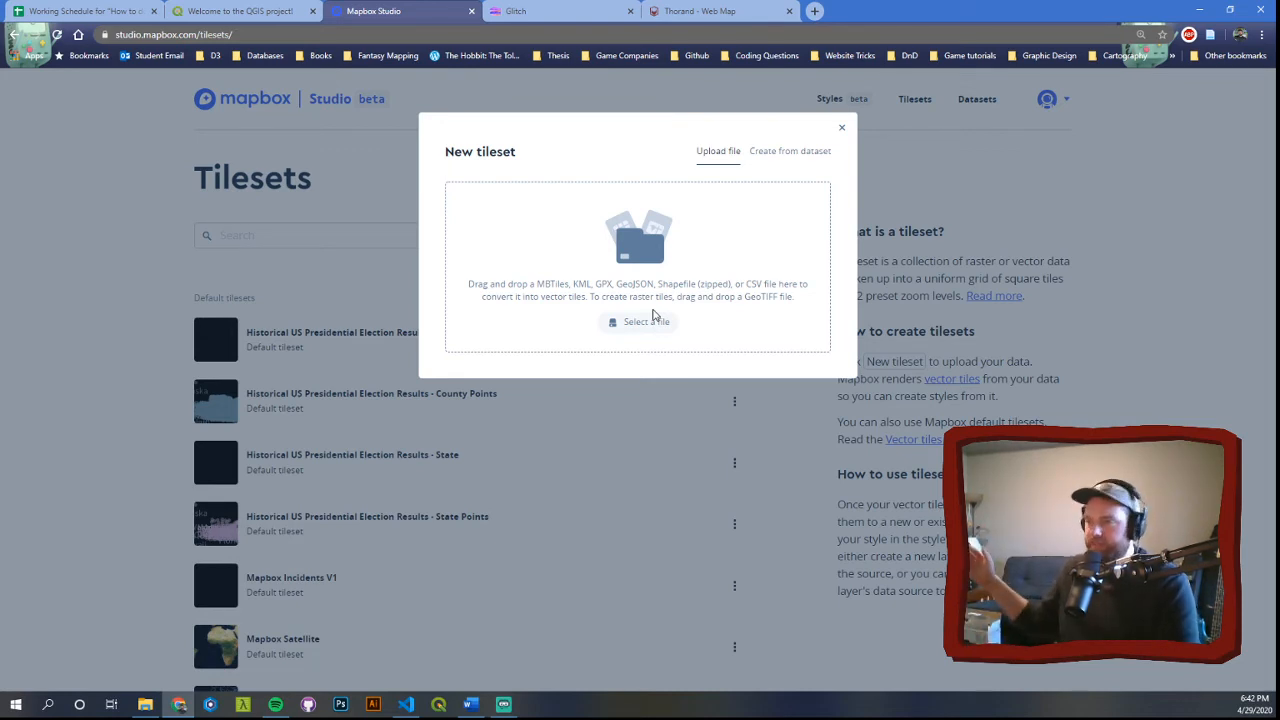
pyautogui.click(643, 329)
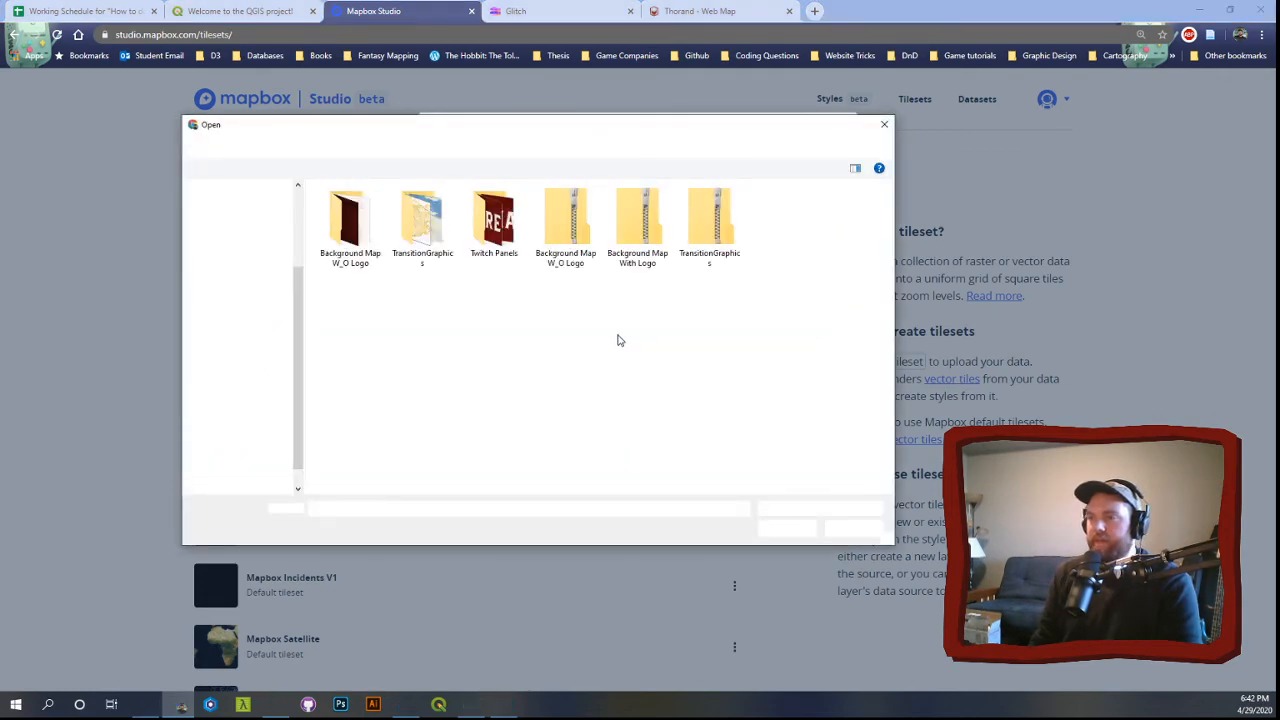
pyautogui.click(240, 204)
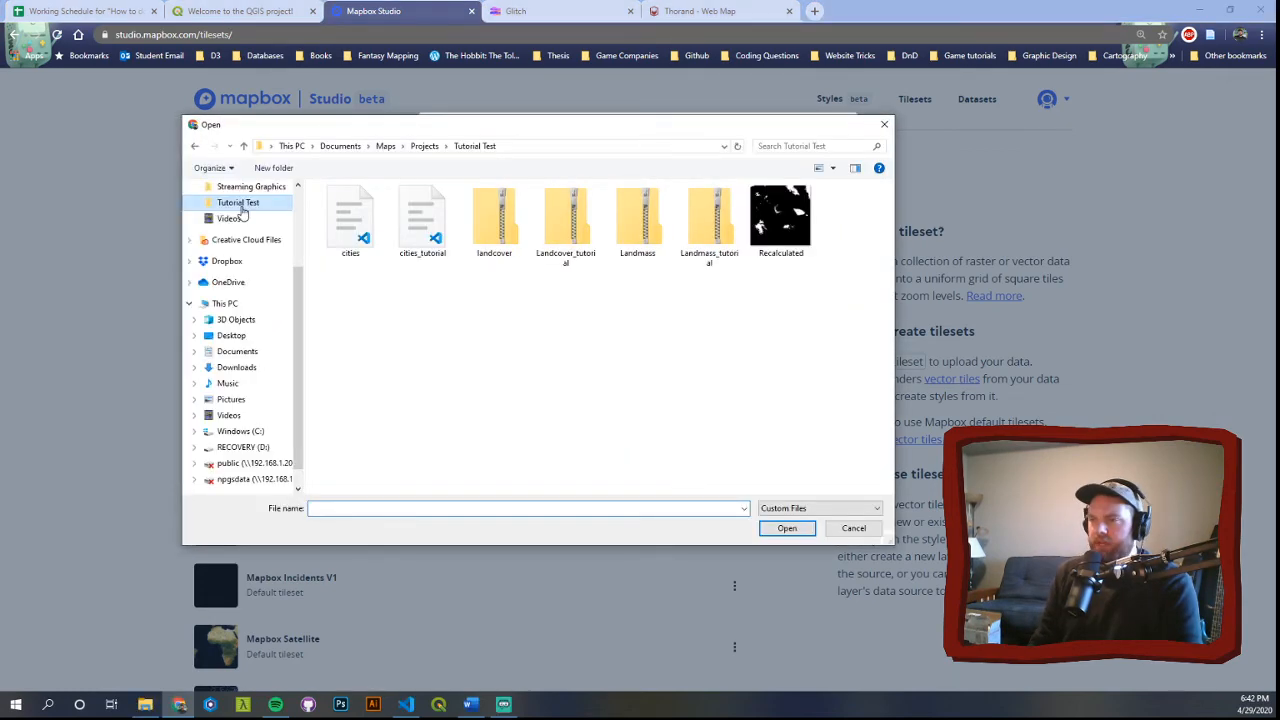
pyautogui.click(706, 235)
pyautogui.click(786, 529)
pyautogui.click(688, 274)
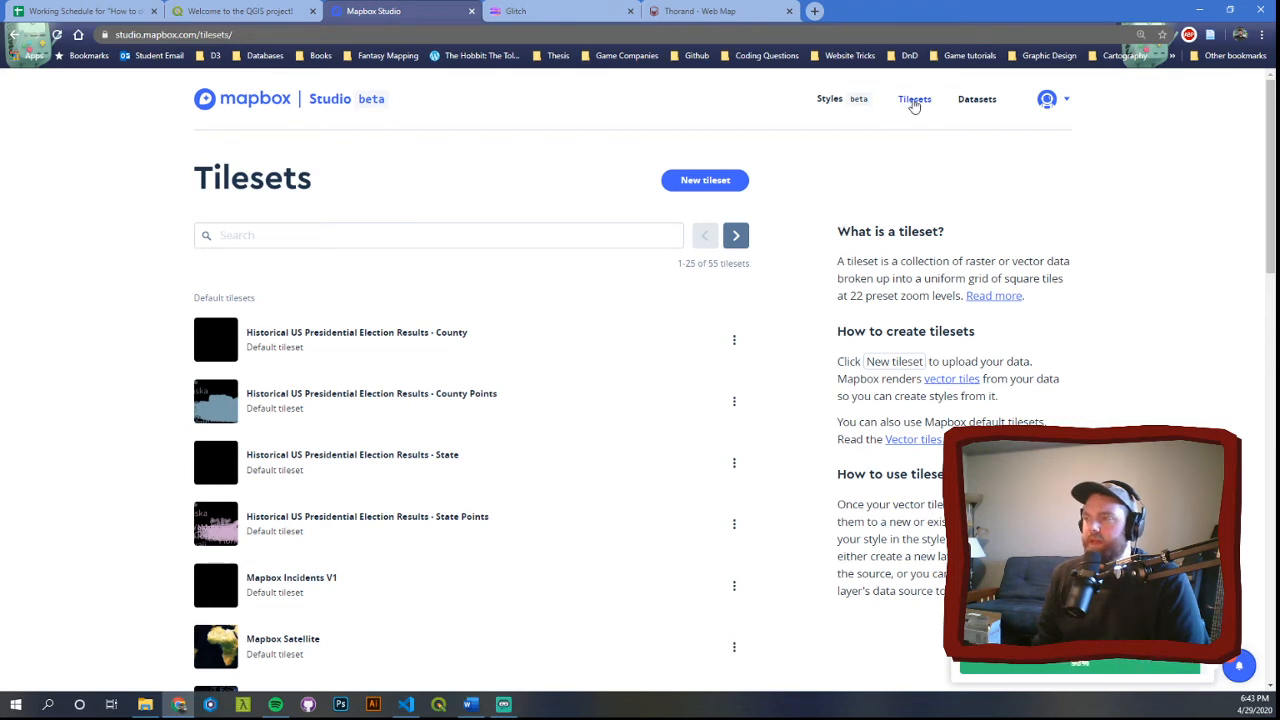
# - Upload Landcover_tutorial.zip as another new tileset and look through the tilesets list
pyautogui.click(705, 180)
pyautogui.click(648, 323)
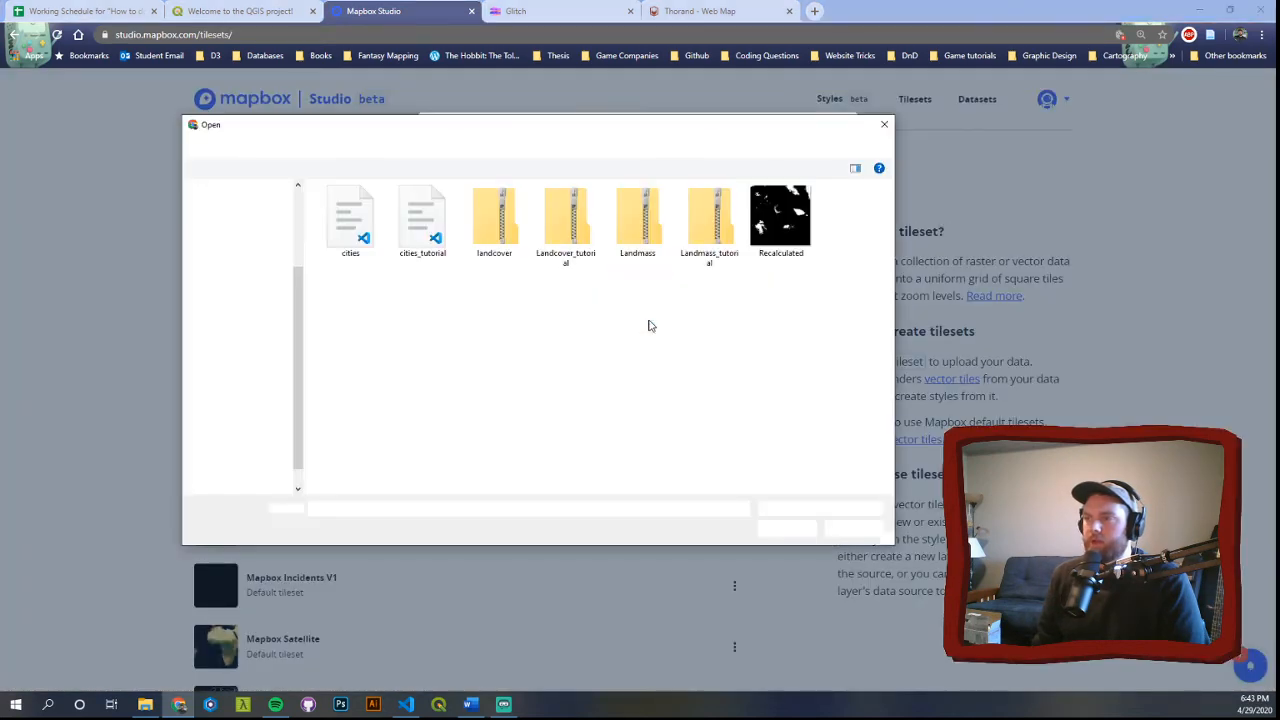
pyautogui.click(566, 232)
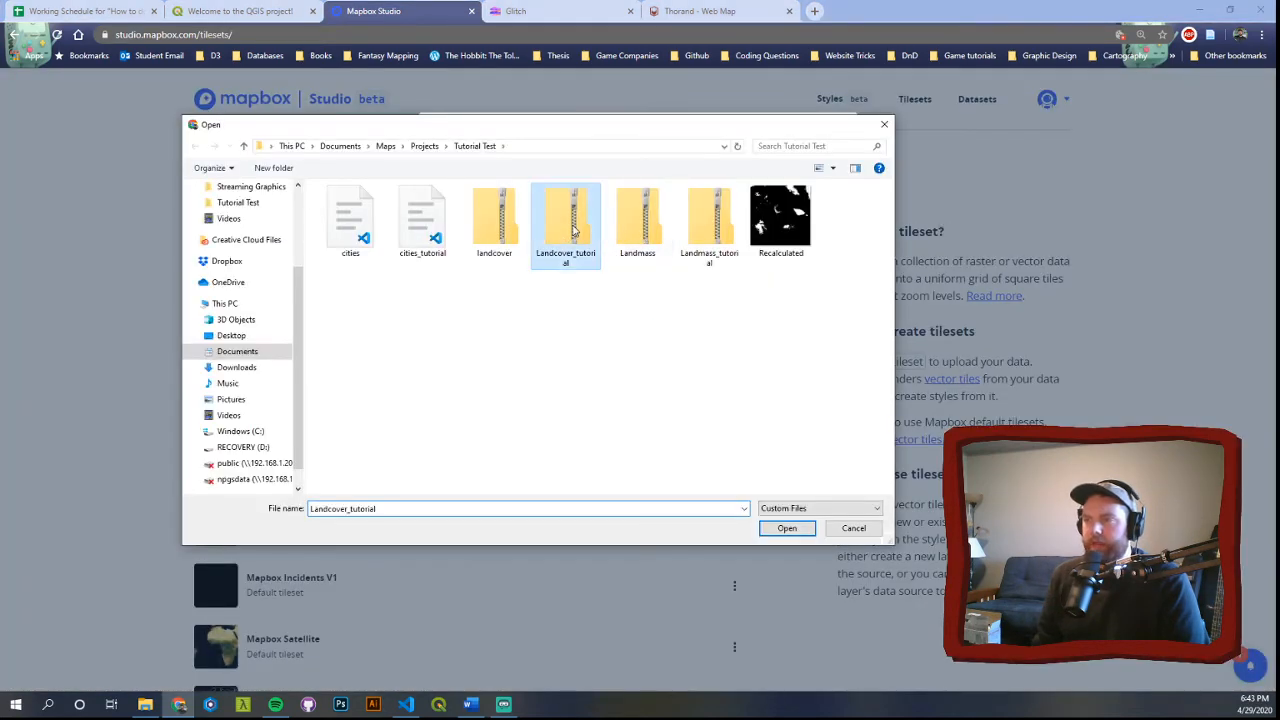
pyautogui.click(793, 533)
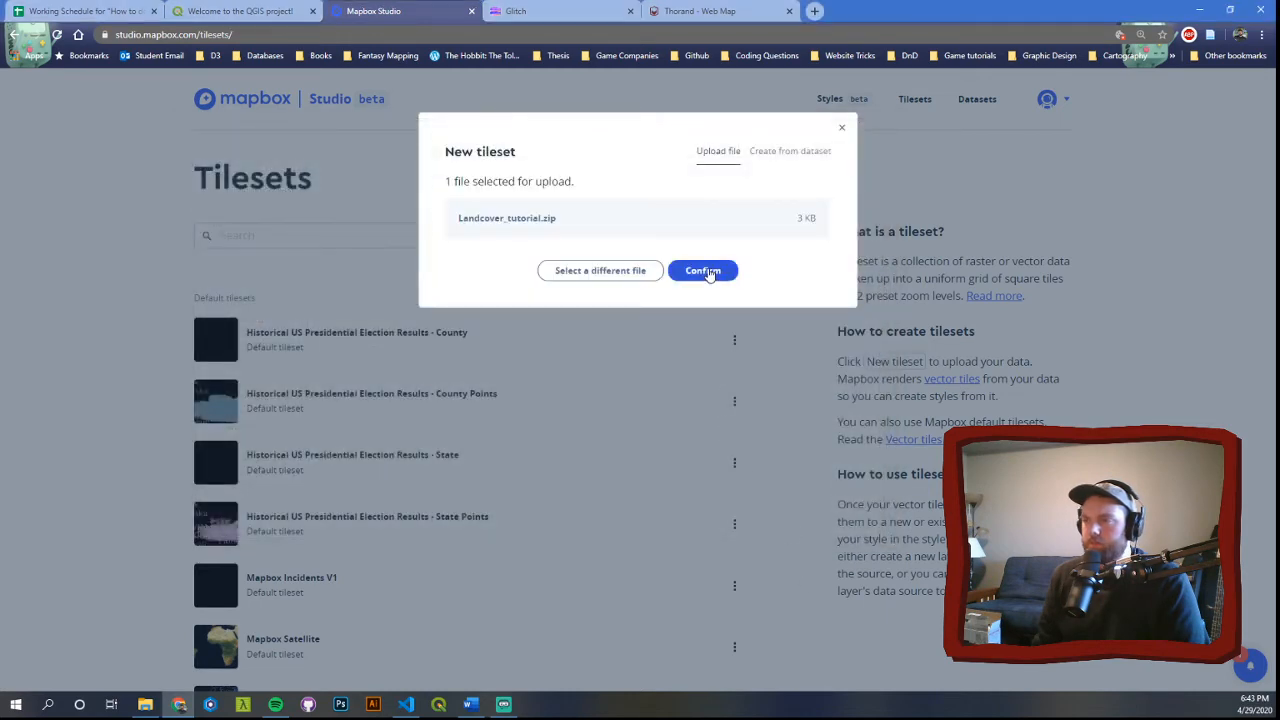
pyautogui.click(707, 273)
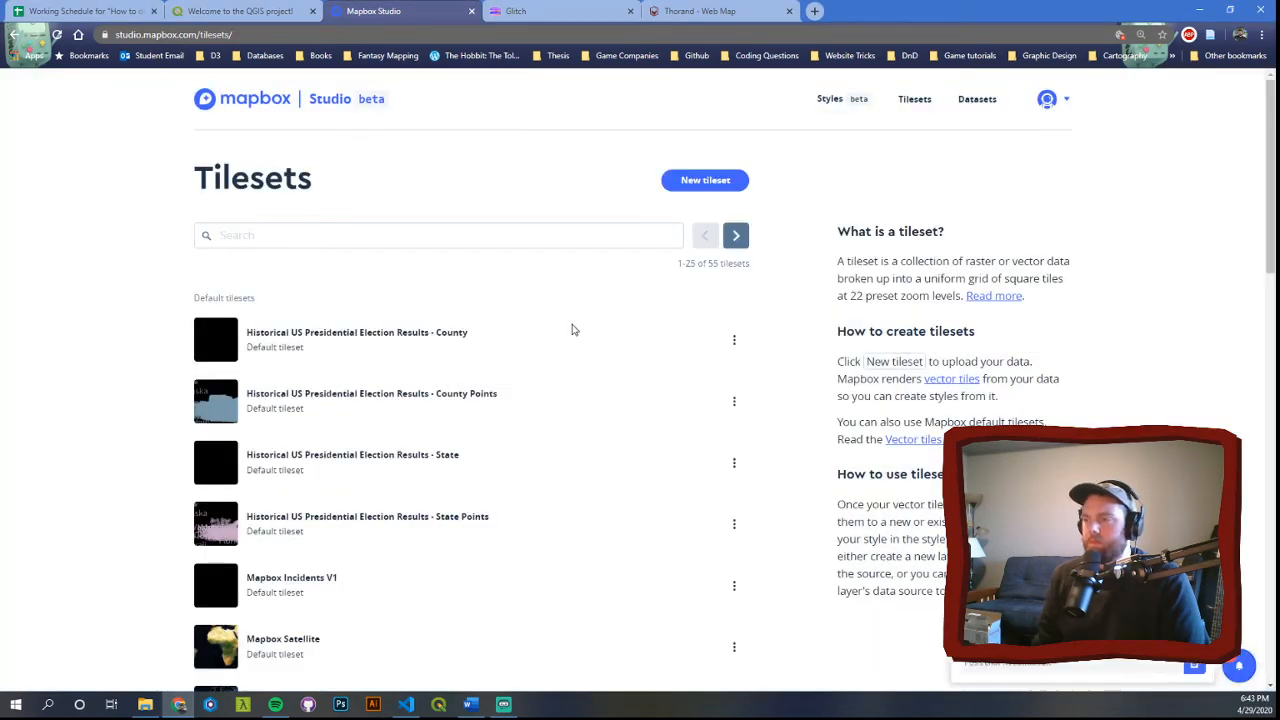
pyautogui.scroll(-2, 660, 357)
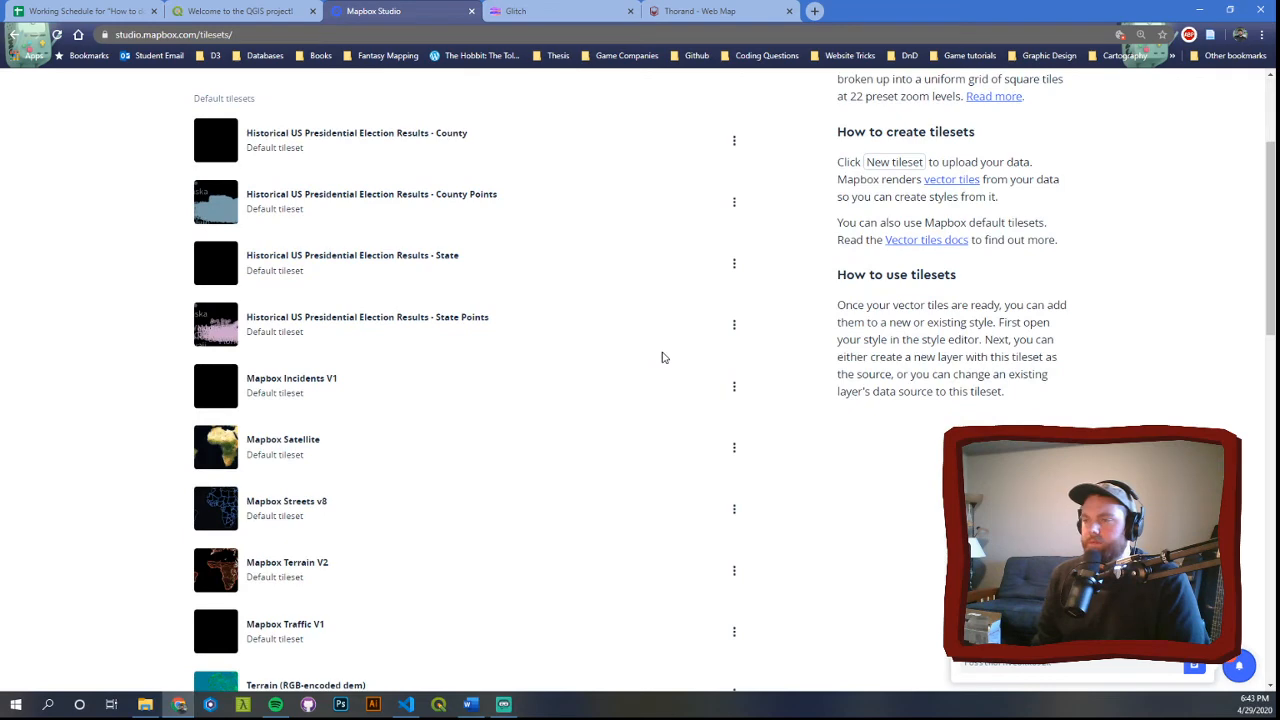
pyautogui.scroll(-2, 661, 357)
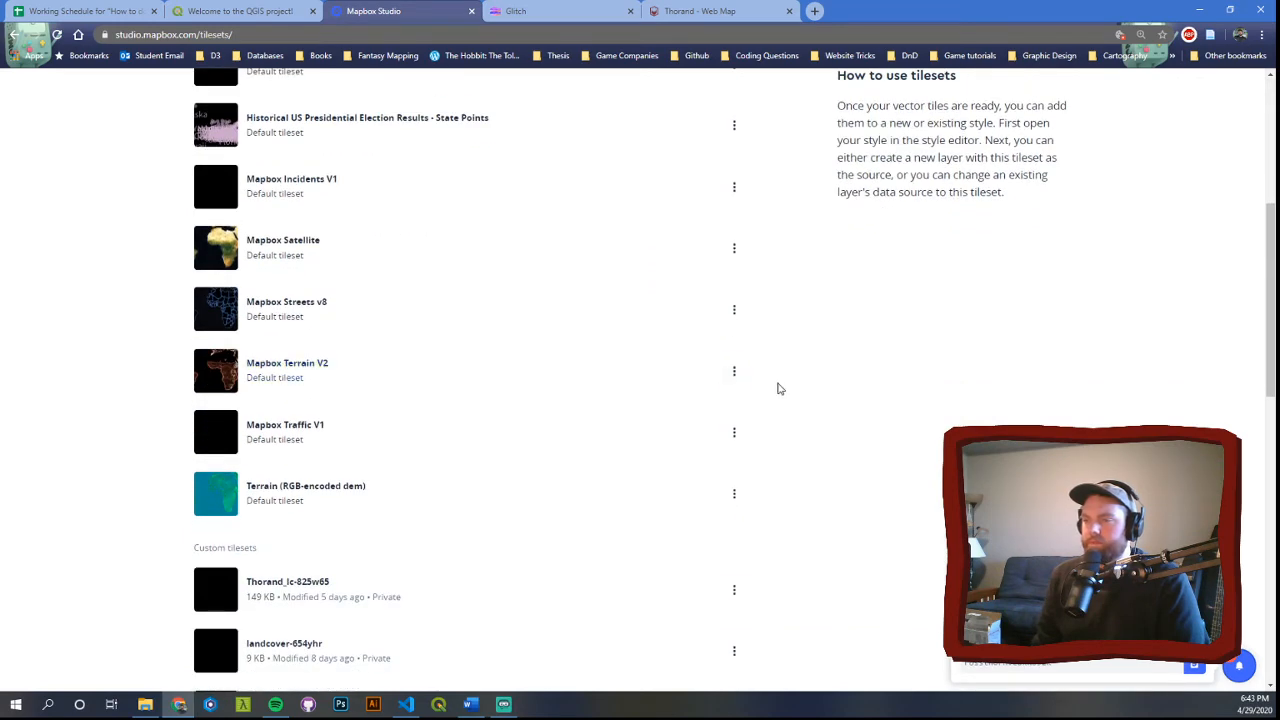
pyautogui.scroll(4, 812, 390)
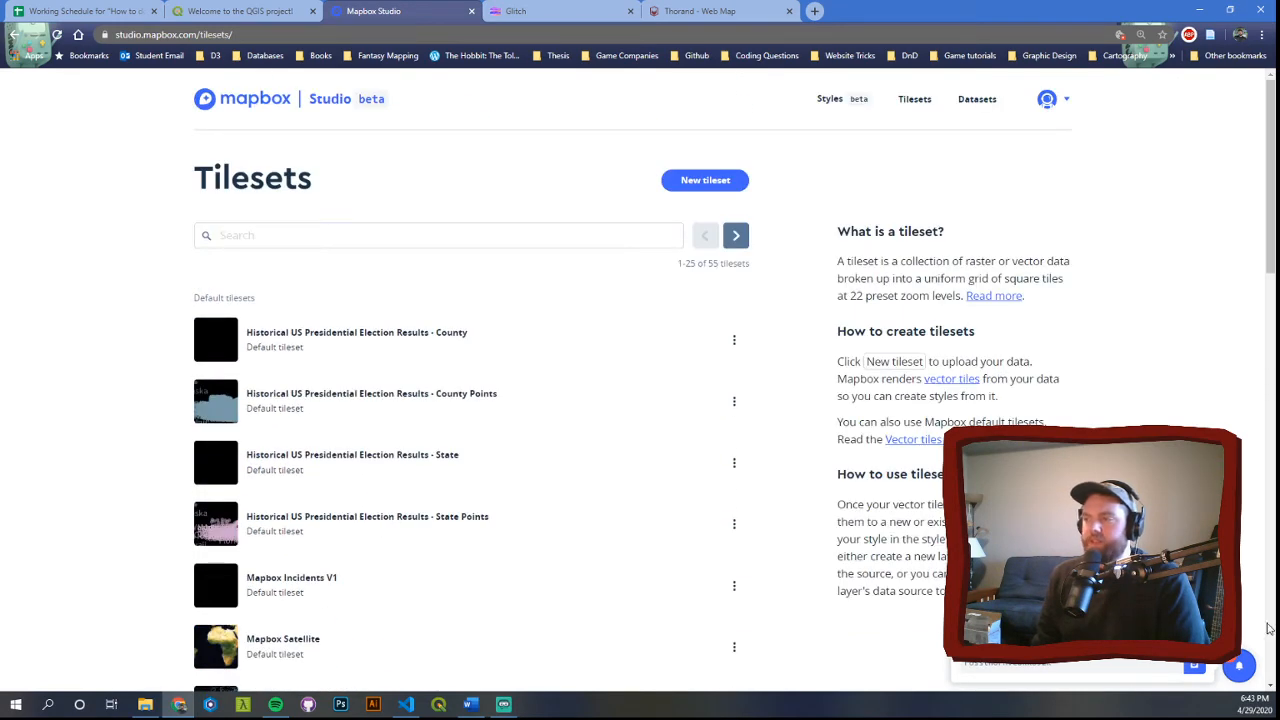
# - Create a new map style from the Blank template
pyautogui.click(829, 101)
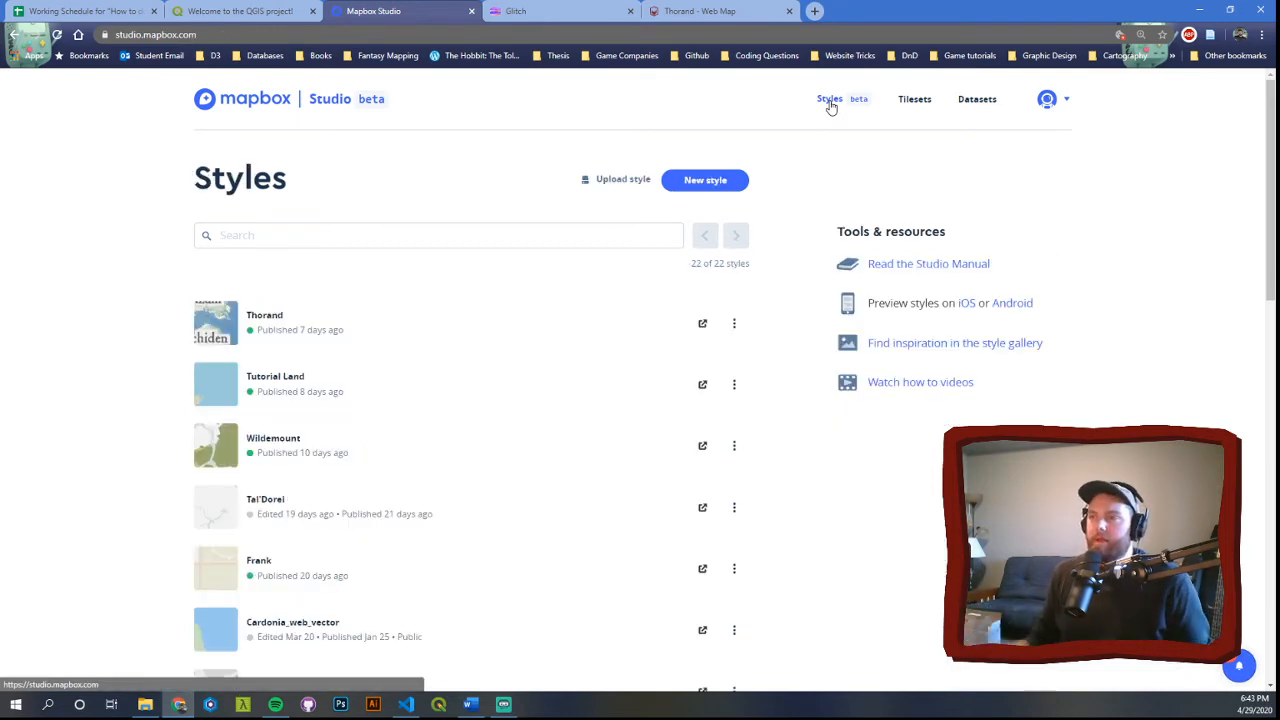
pyautogui.click(715, 181)
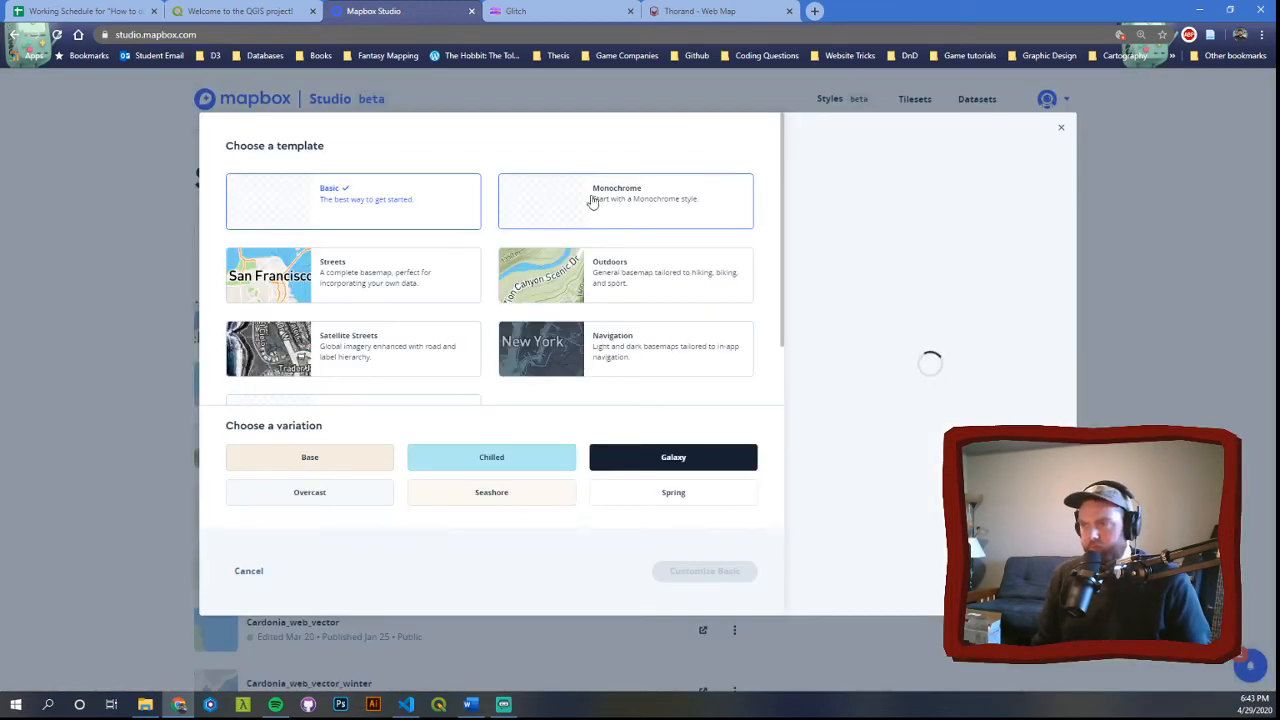
pyautogui.click(1061, 128)
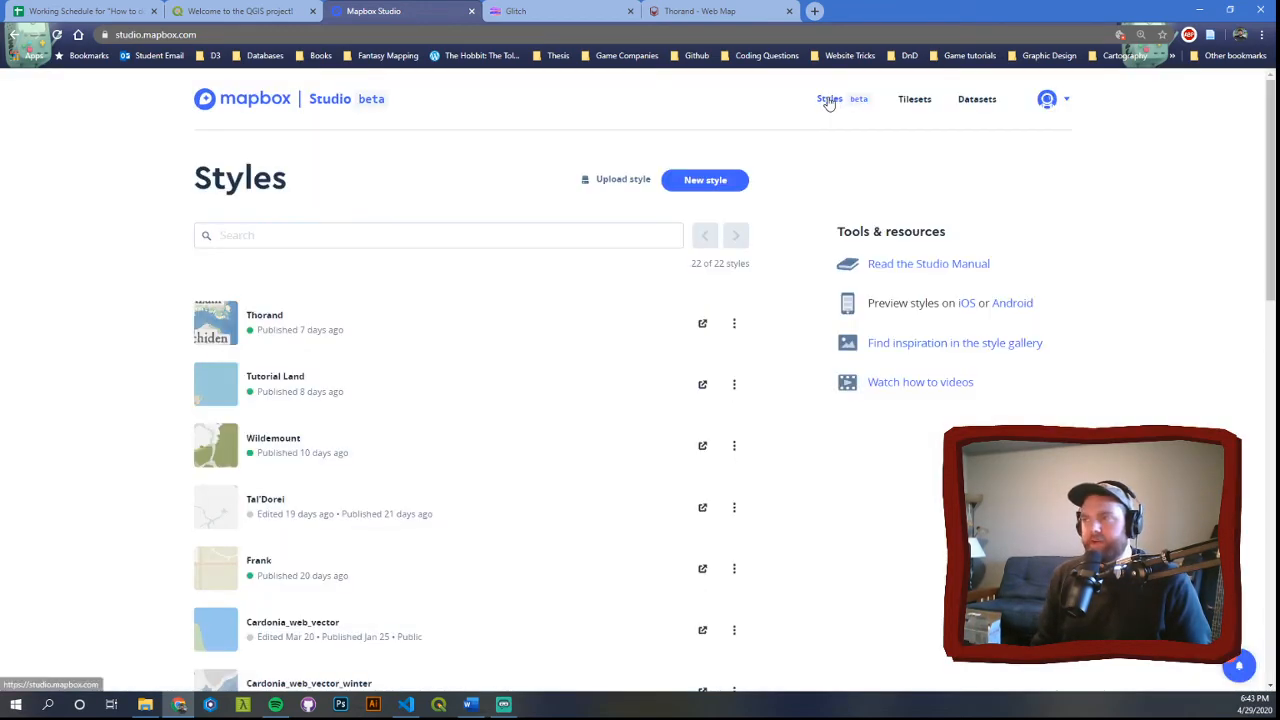
pyautogui.click(708, 181)
pyautogui.scroll(-2, 706, 320)
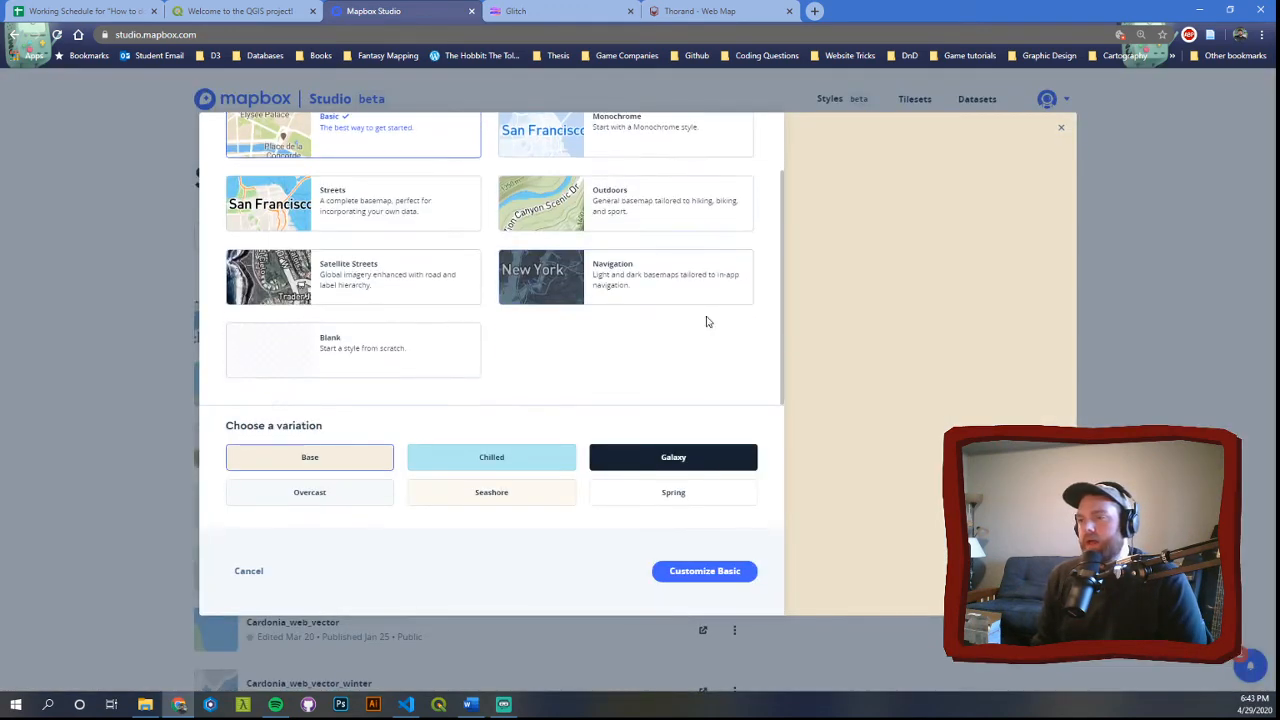
pyautogui.click(415, 357)
pyautogui.click(698, 578)
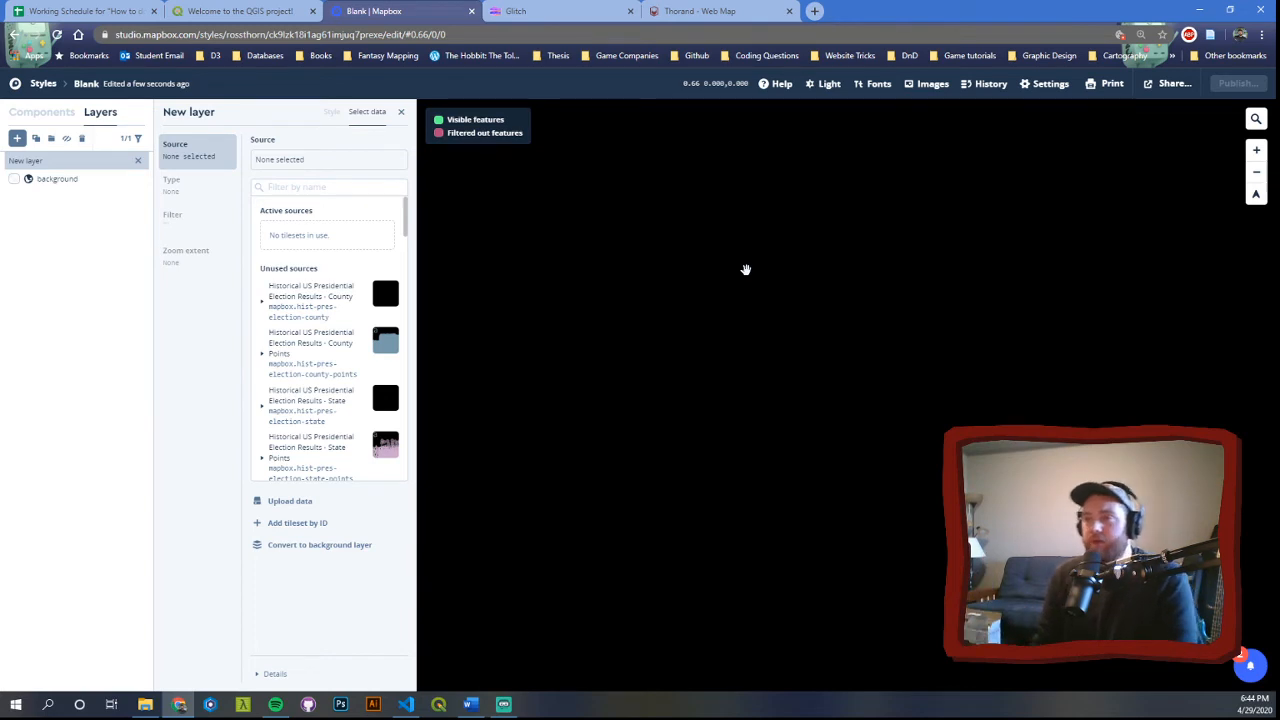
# - Filter the data sources for the landmass and add Landmass-agqxor as a new layer
pyautogui.scroll(-10, 355, 320)
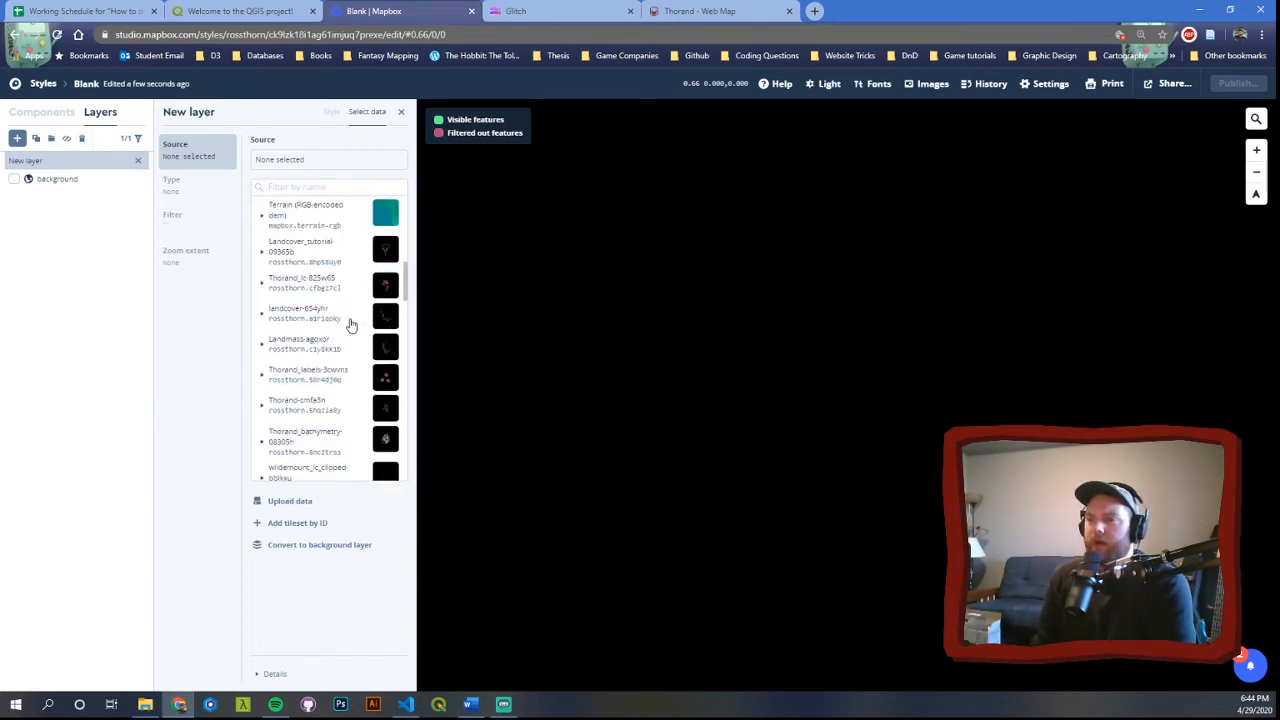
pyautogui.scroll(10, 349, 325)
pyautogui.click(322, 188)
pyautogui.write('landmass')
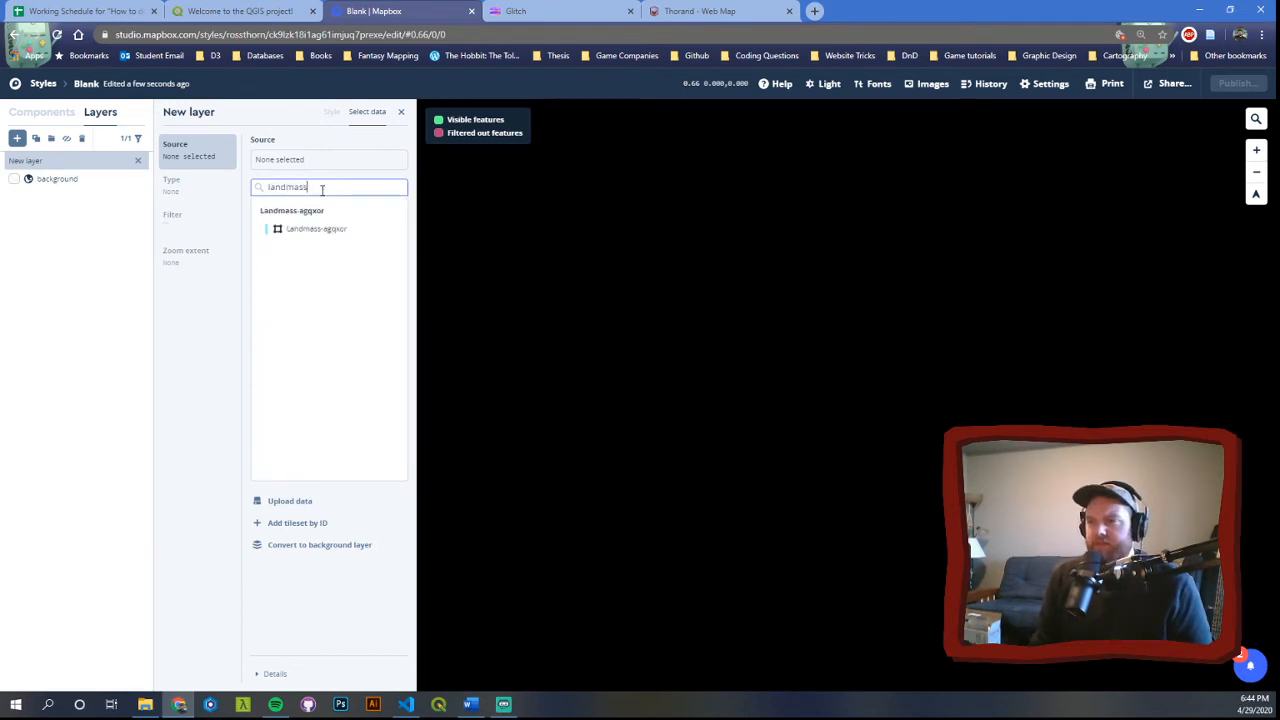
pyautogui.press('BackSpace')
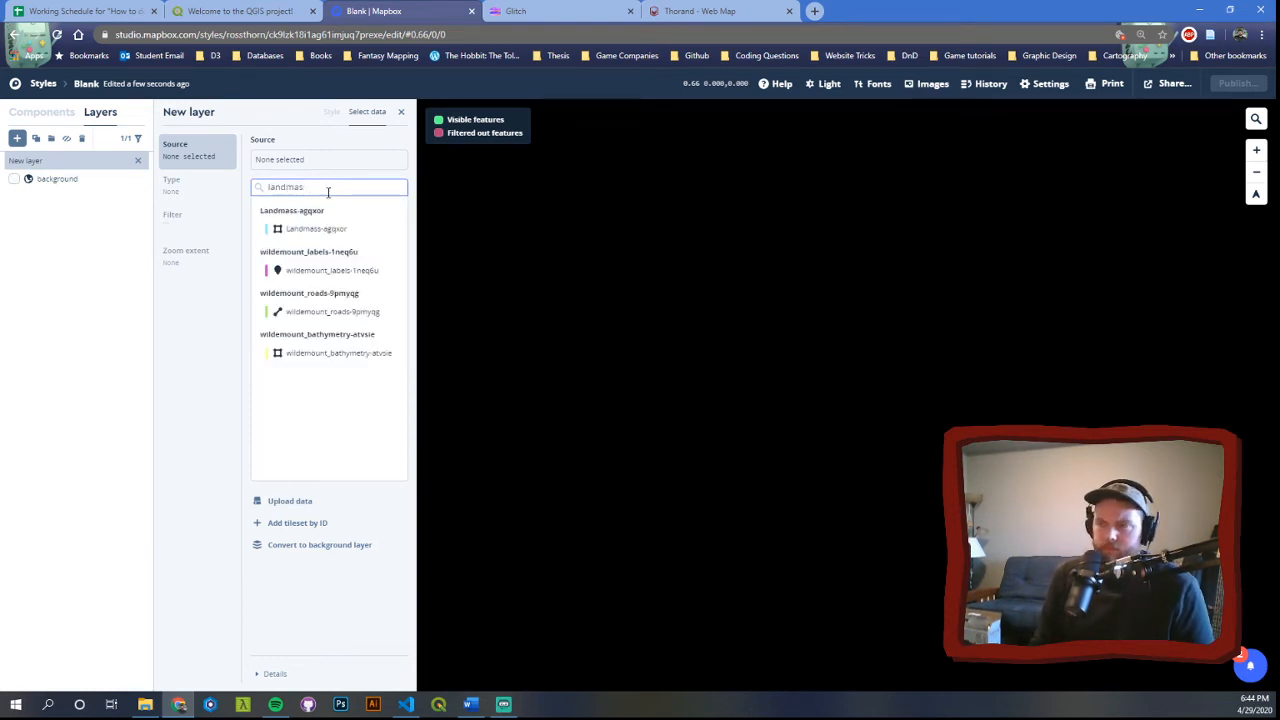
pyautogui.click(332, 232)
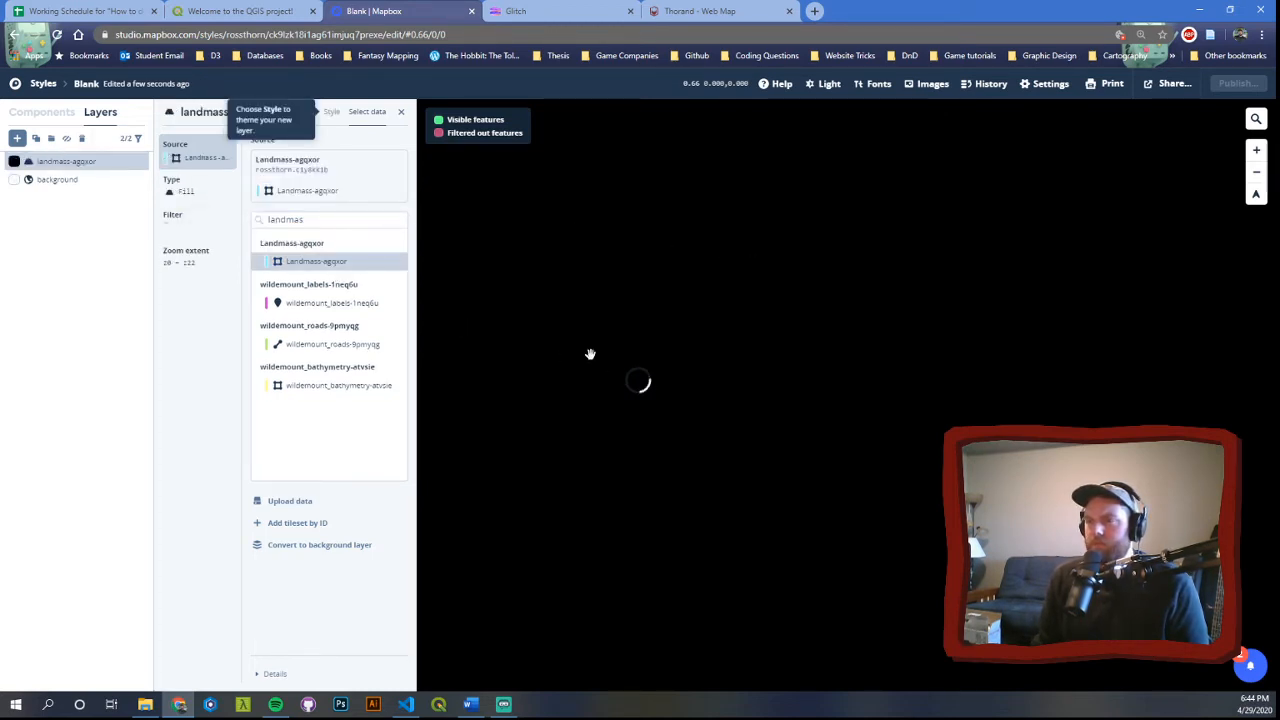
# - Look for the landmass layer on the map, checking QGIS for its location
pyautogui.moveTo(582, 347); pyautogui.dragTo(726, 401)
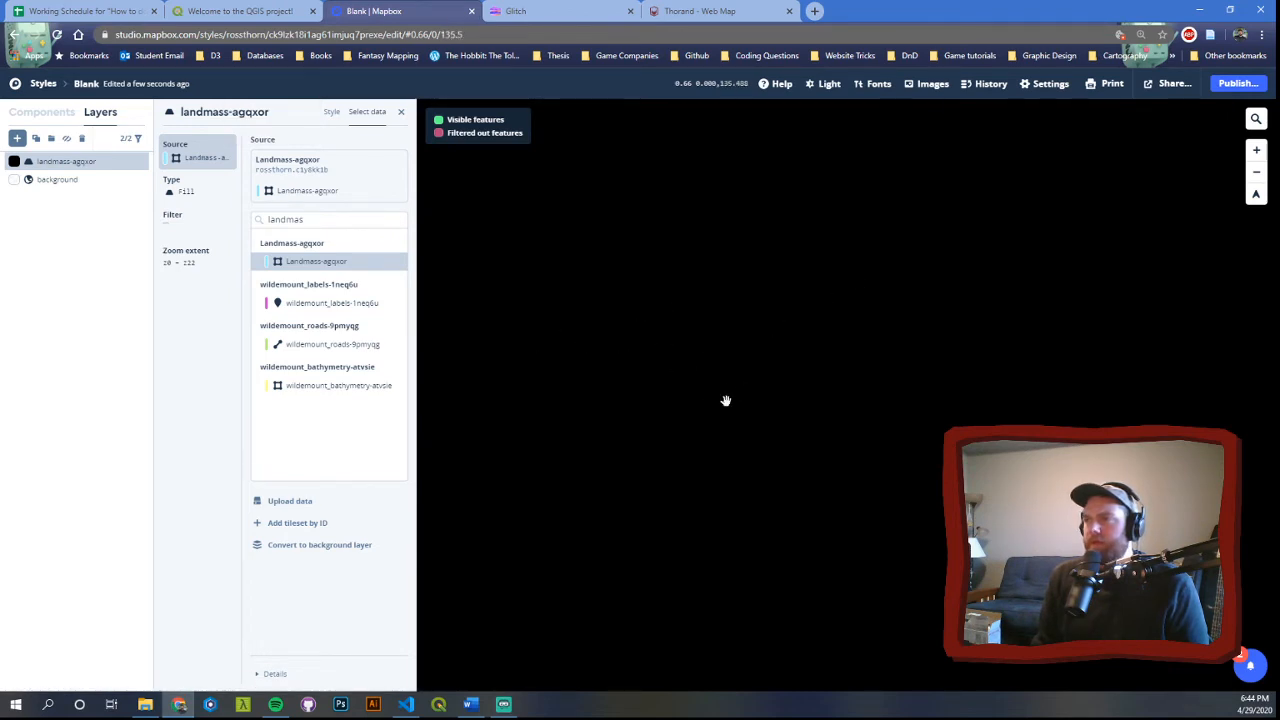
pyautogui.scroll(2, 716, 395)
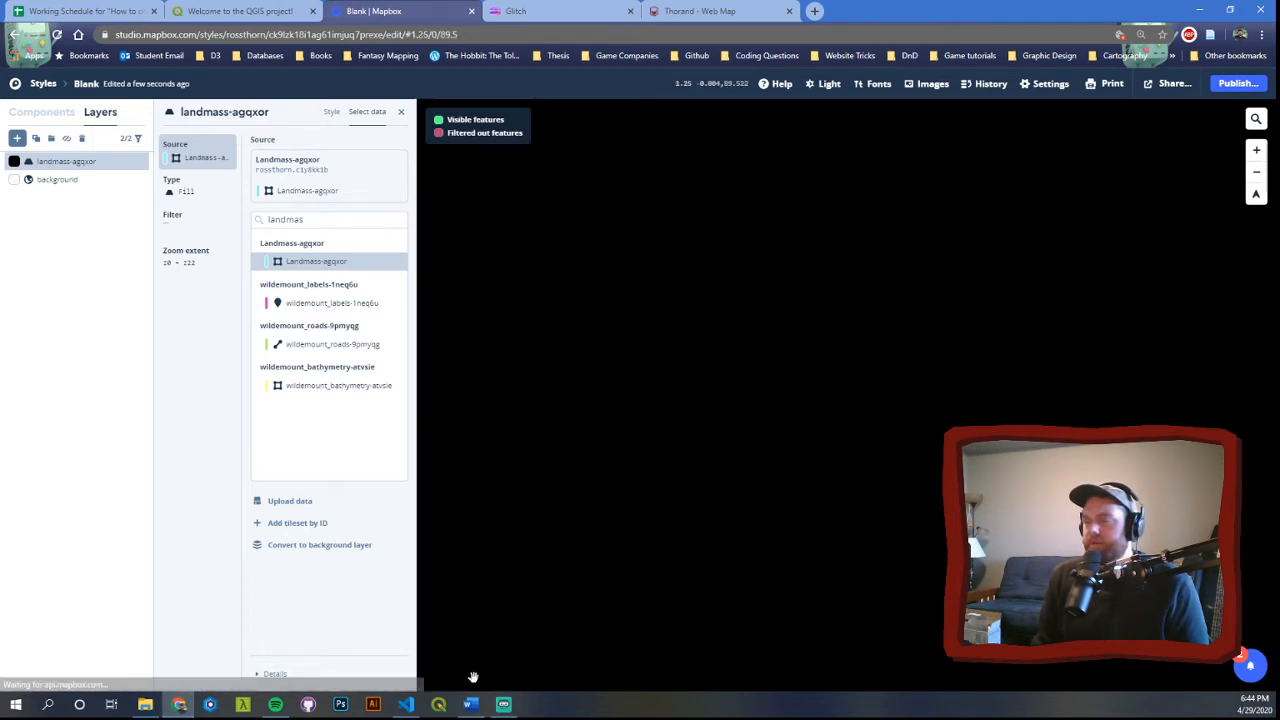
pyautogui.click(438, 706)
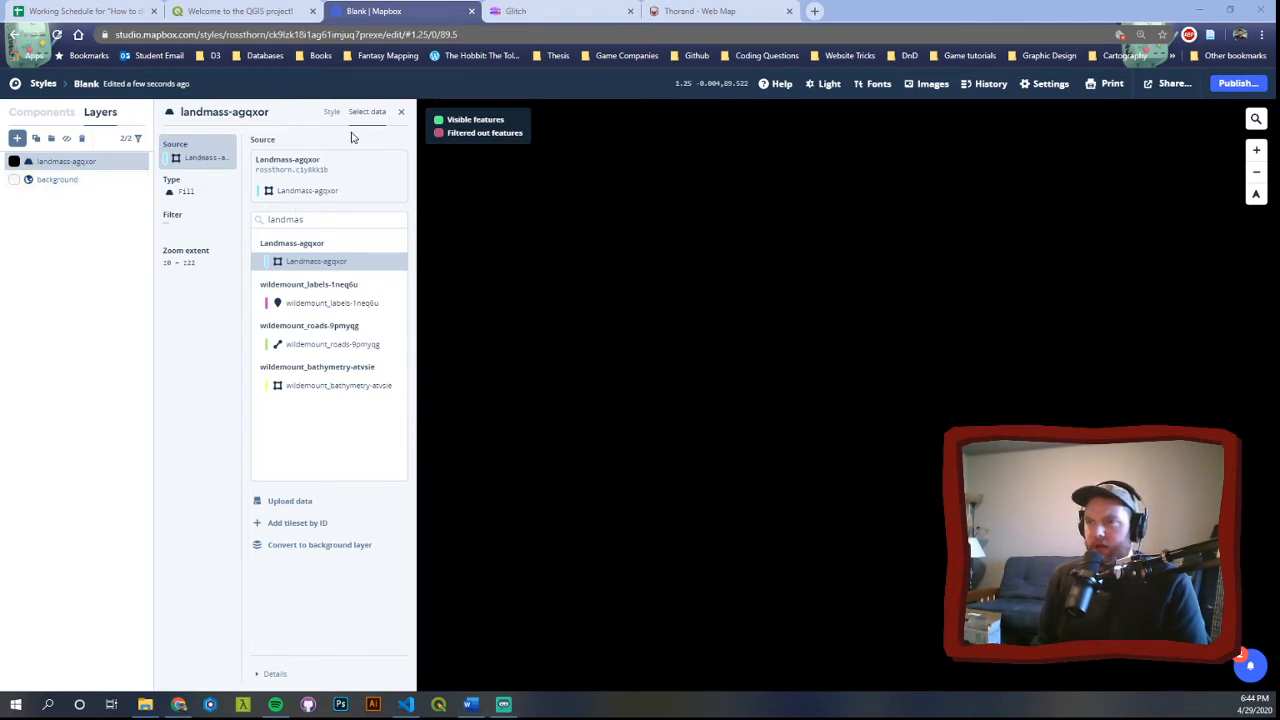
pyautogui.moveTo(748, 352); pyautogui.dragTo(717, 84)
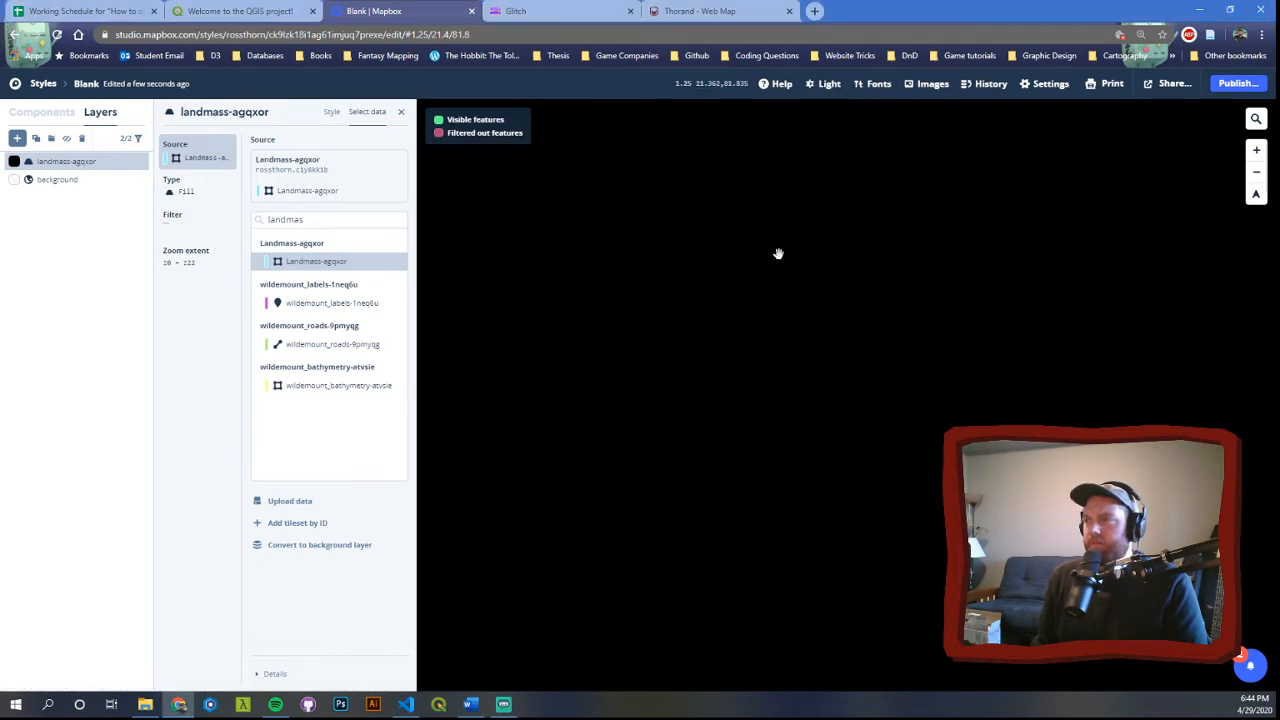
pyautogui.moveTo(796, 381); pyautogui.dragTo(727, 351)
pyautogui.scroll(3, 800, 400)
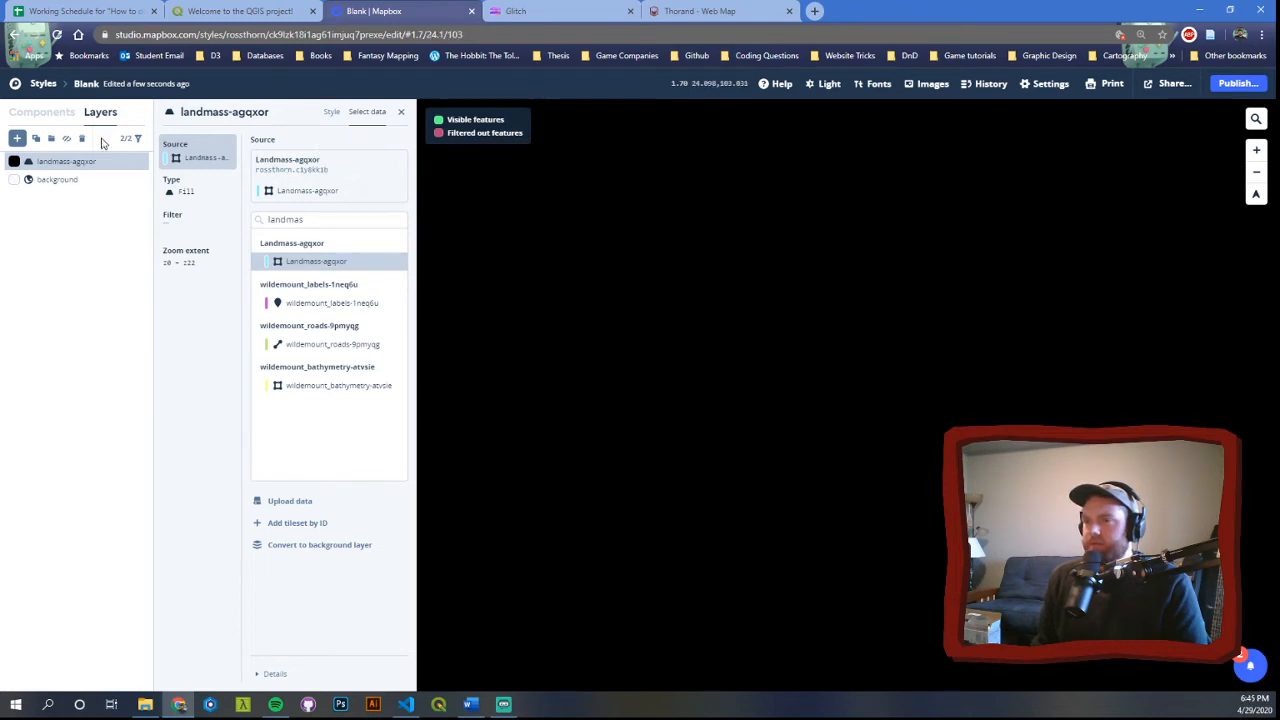
# - Add a second layer from the Landcover_tutorial-09365b source and close its data settings
pyautogui.click(17, 138)
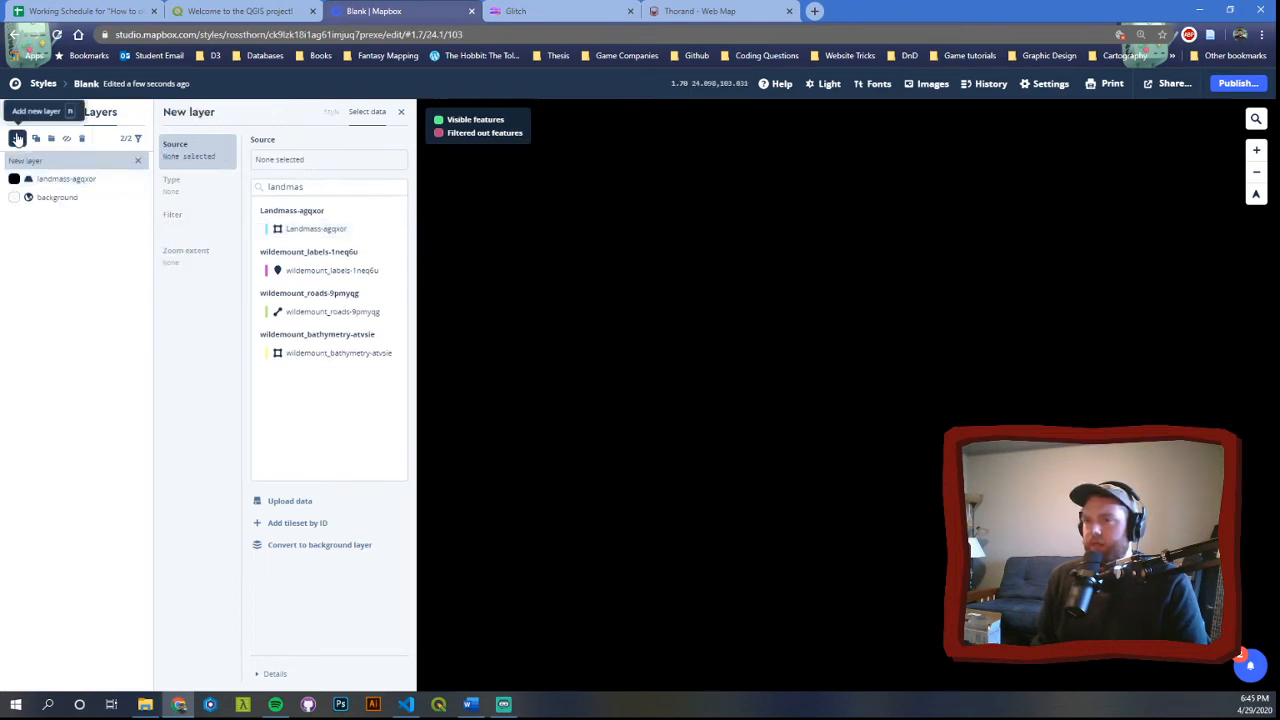
pyautogui.doubleClick(332, 188)
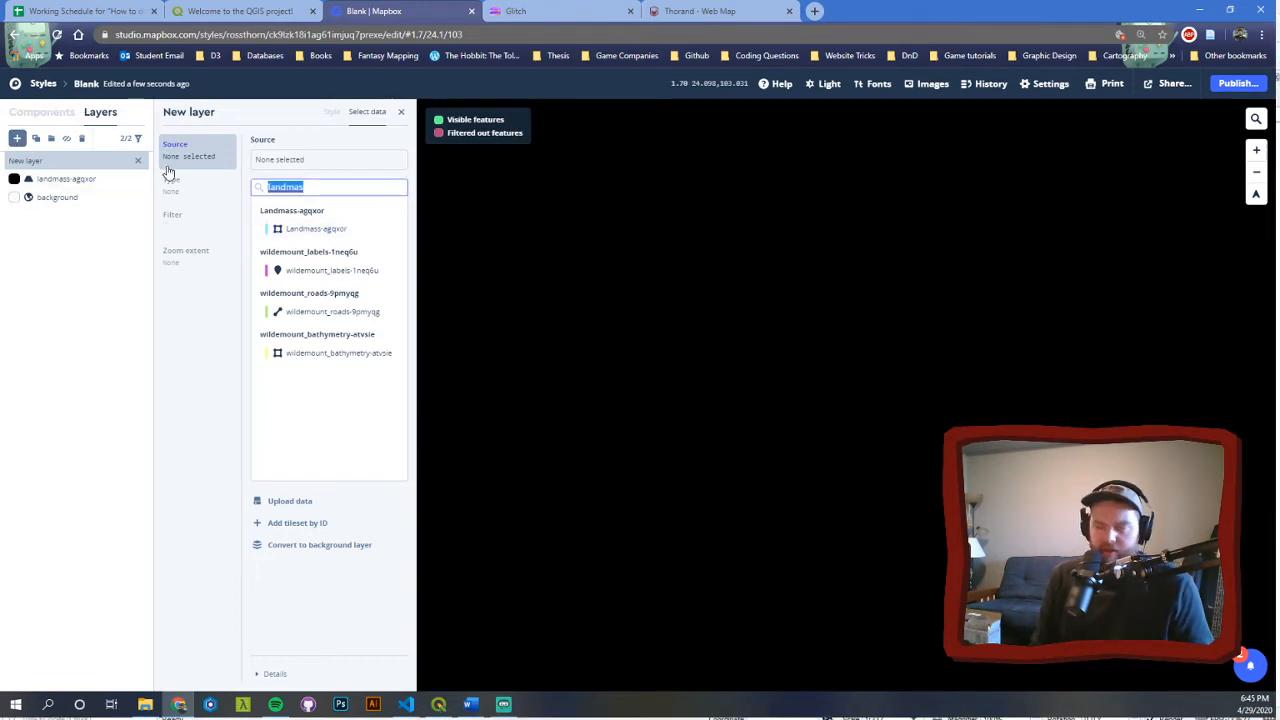
pyautogui.write('landcover')
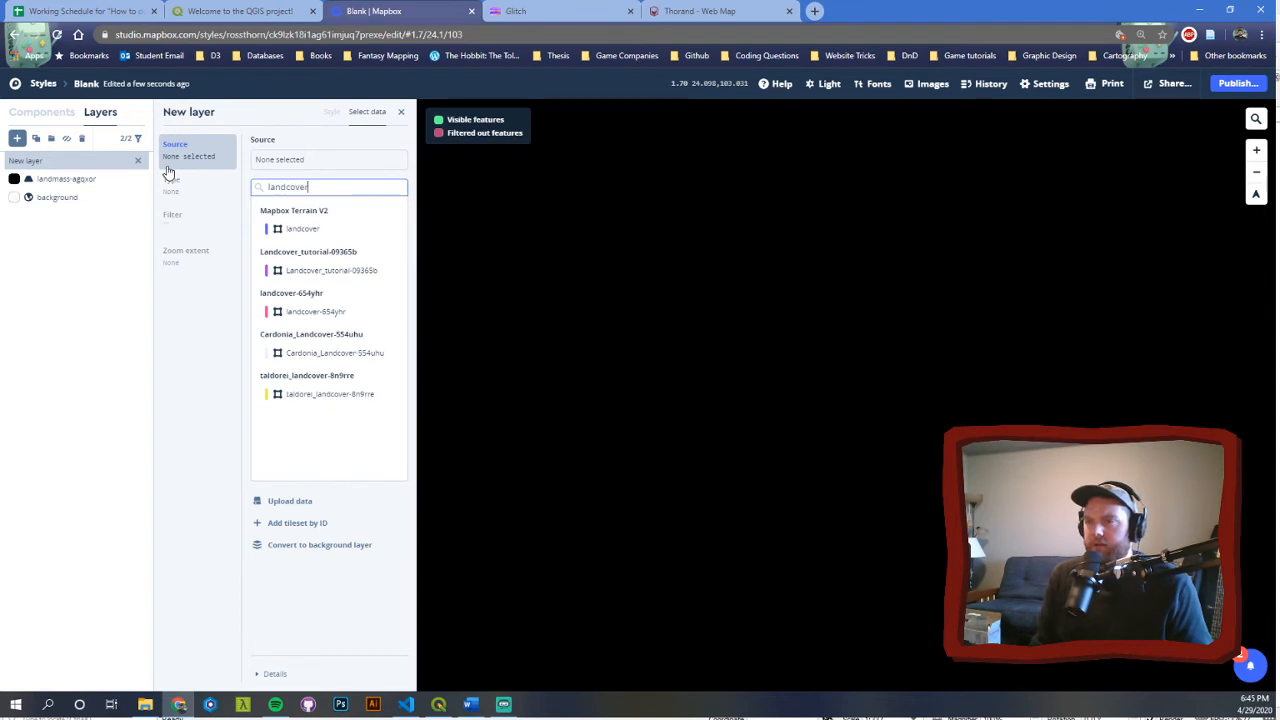
pyautogui.click(346, 271)
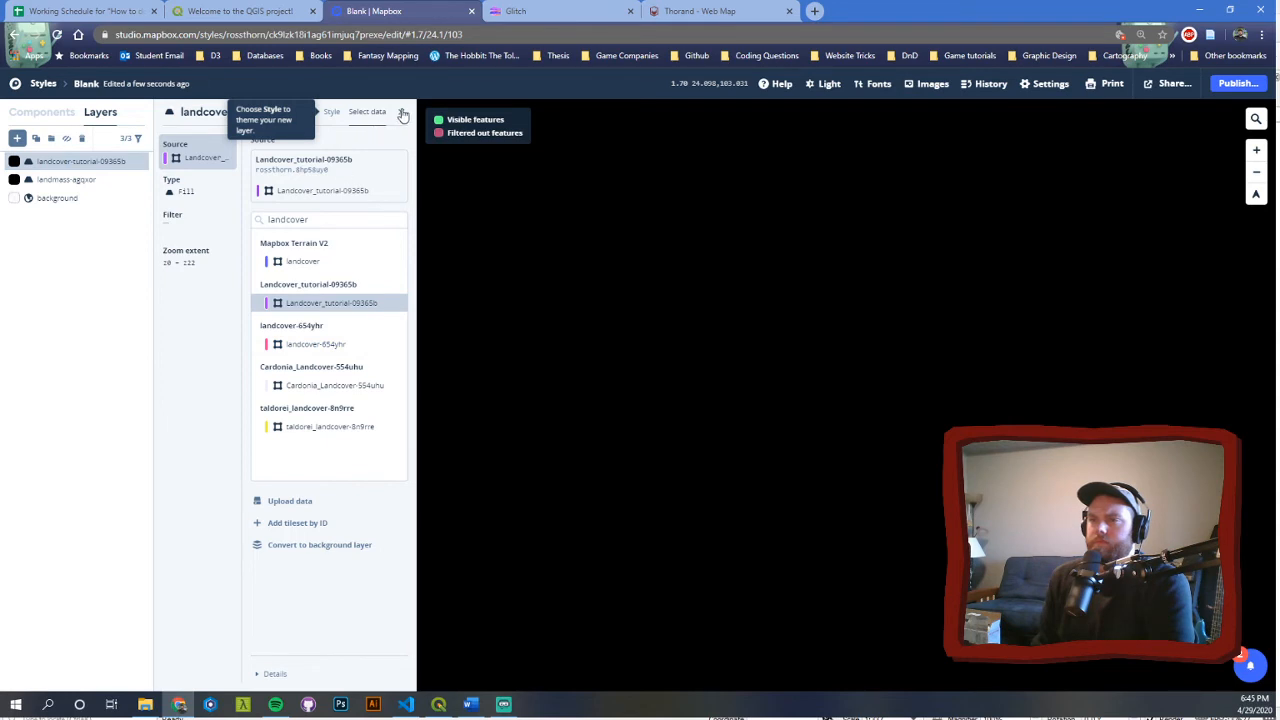
pyautogui.click(403, 115)
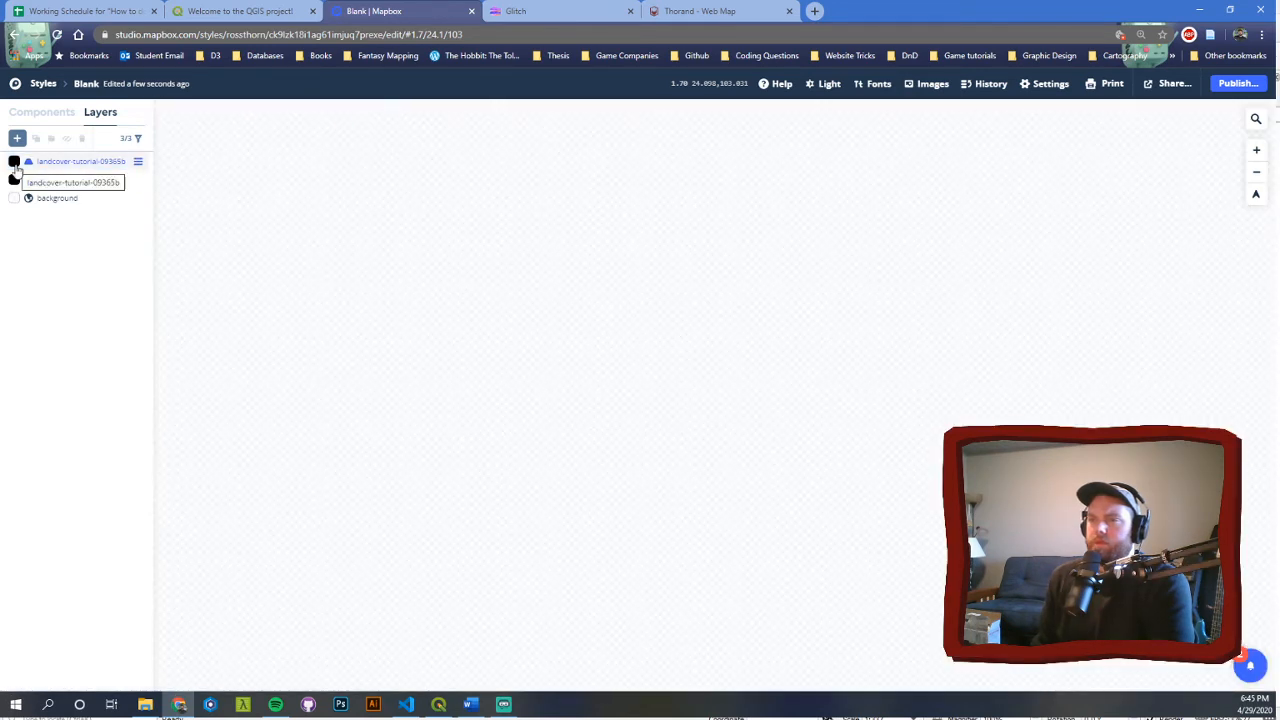
# - Look for the added layers on the Mapbox map, then switch to QGIS to check the landmass's coordinates
pyautogui.moveTo(397, 317); pyautogui.dragTo(557, 346)
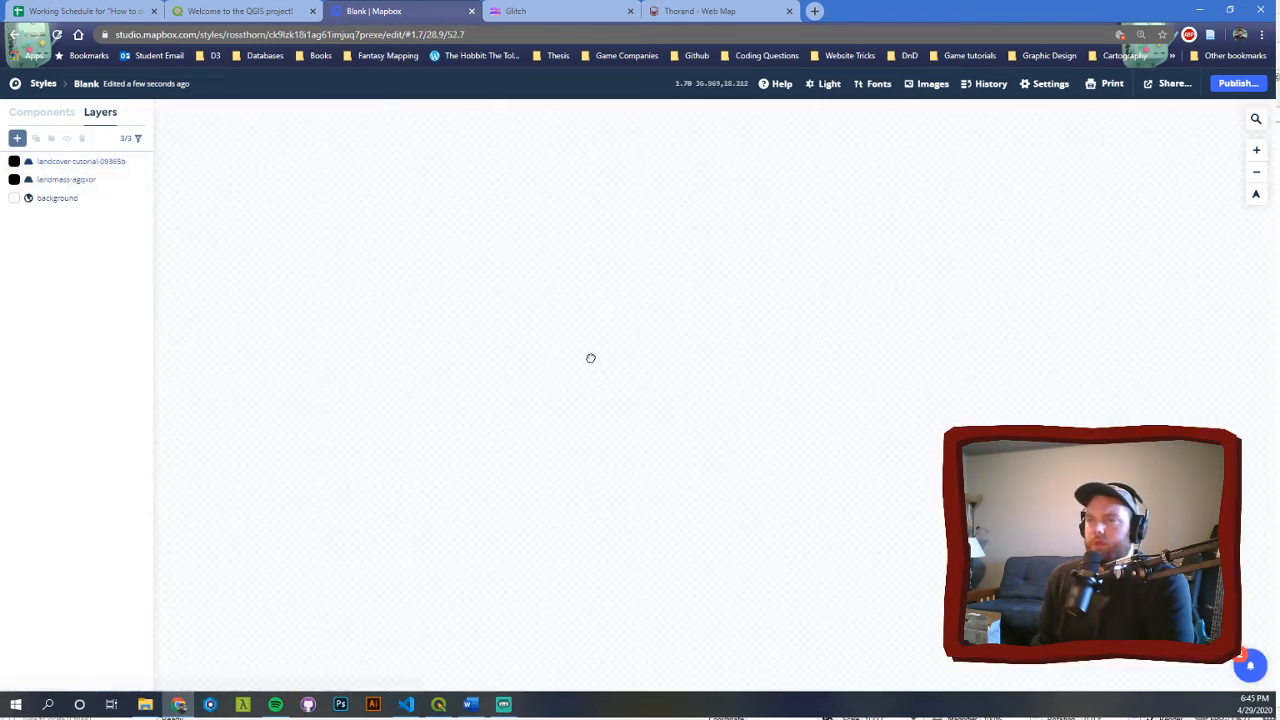
pyautogui.click(438, 704)
pyautogui.doubleClick(420, 218)
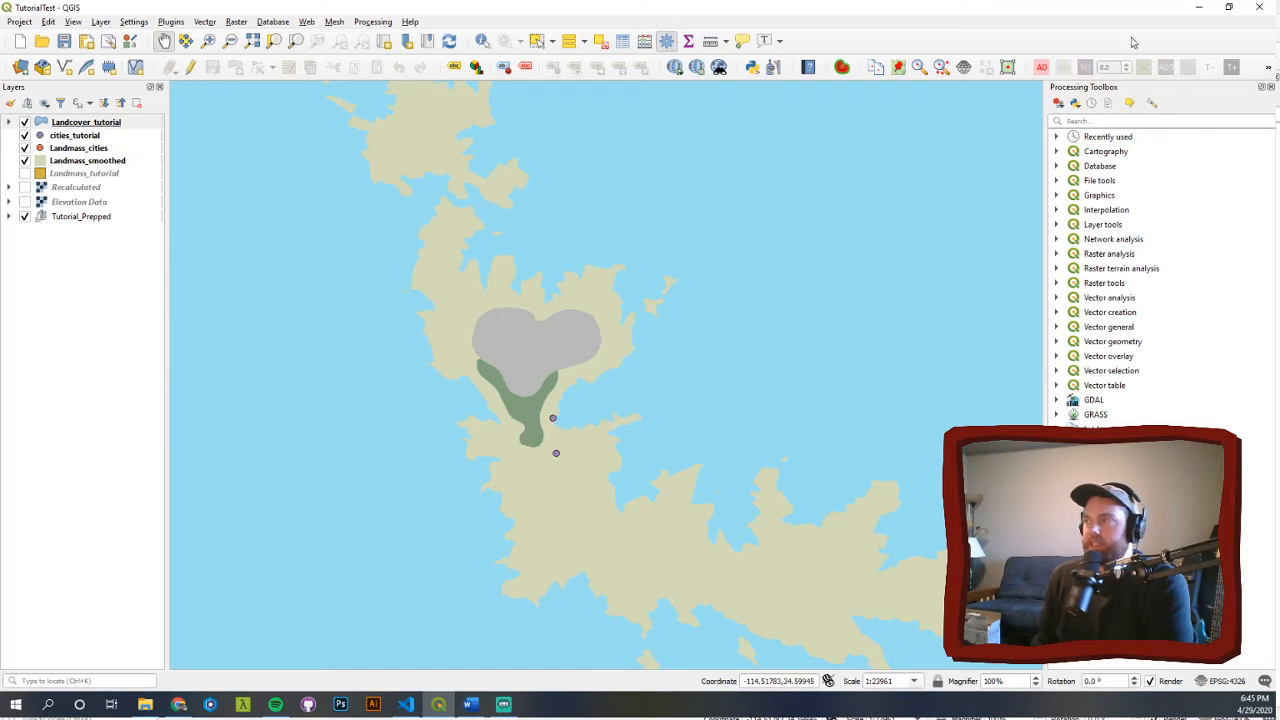
# - Return from QGIS to the Blank style in Mapbox Studio and search its map for the landmass
pyautogui.click(1195, 12)
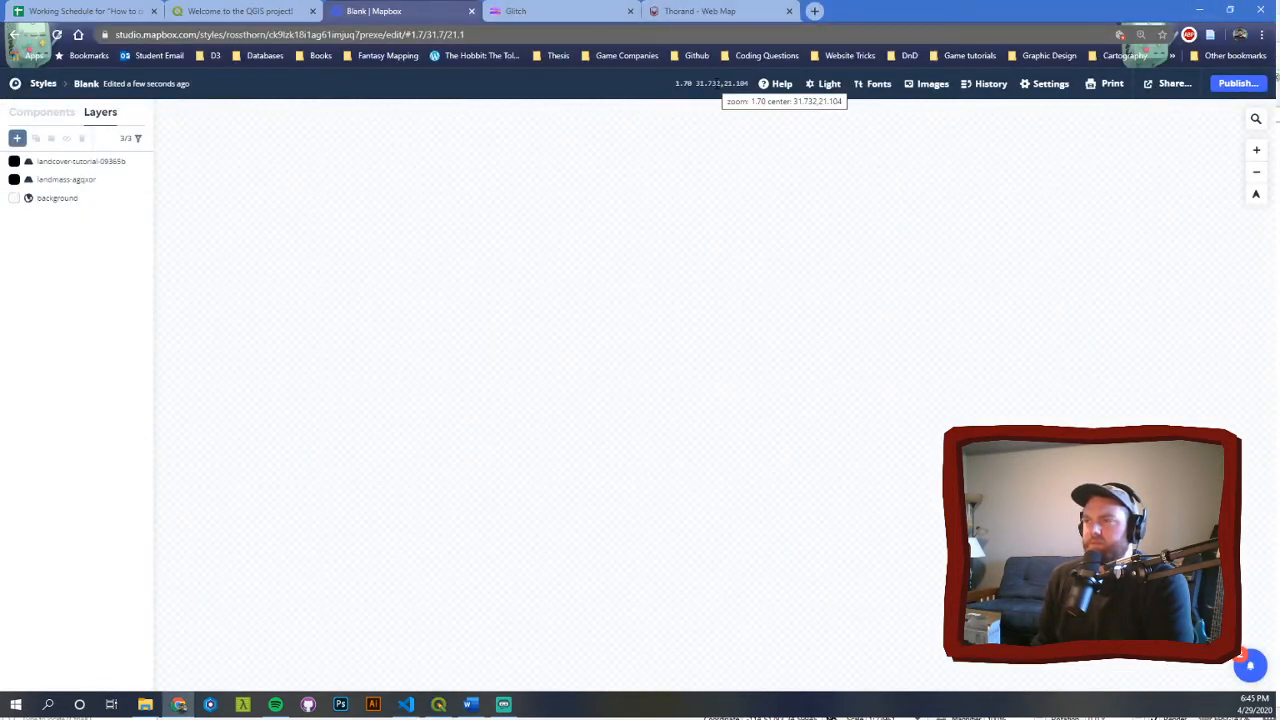
pyautogui.moveTo(663, 303); pyautogui.dragTo(560, 338)
pyautogui.scroll(2, 560, 338)
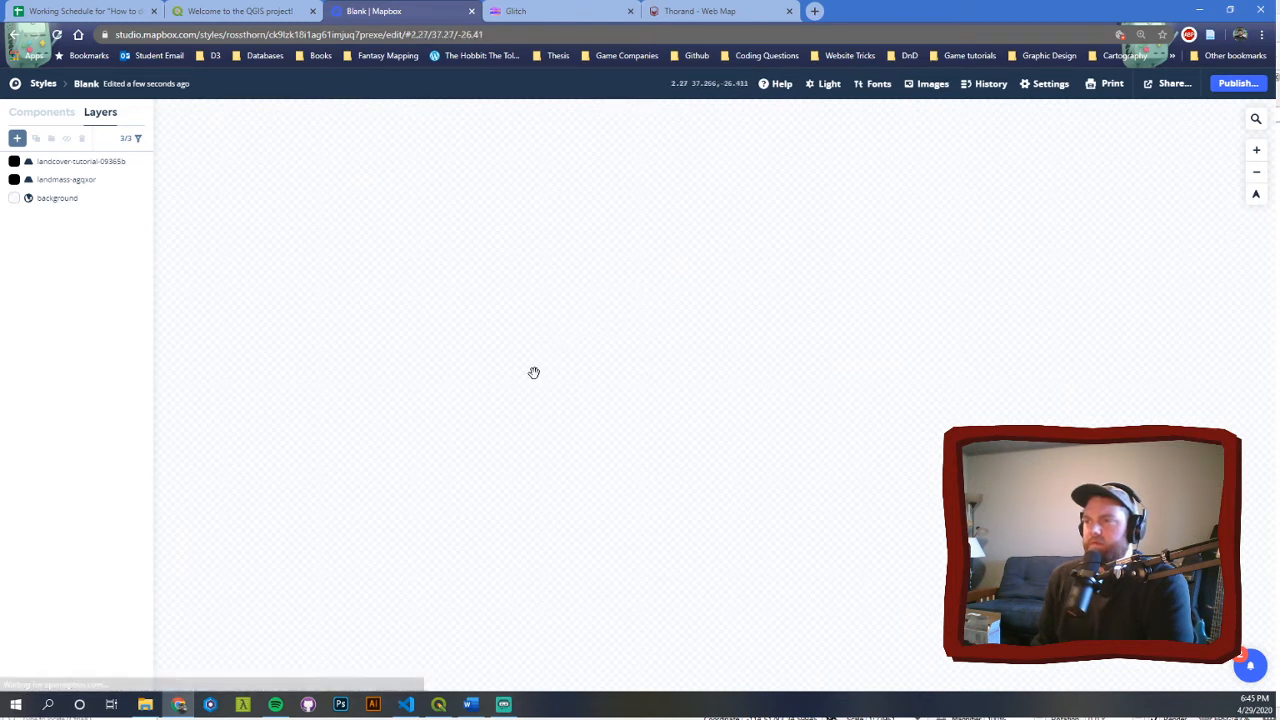
pyautogui.moveTo(483, 373); pyautogui.dragTo(500, 373)
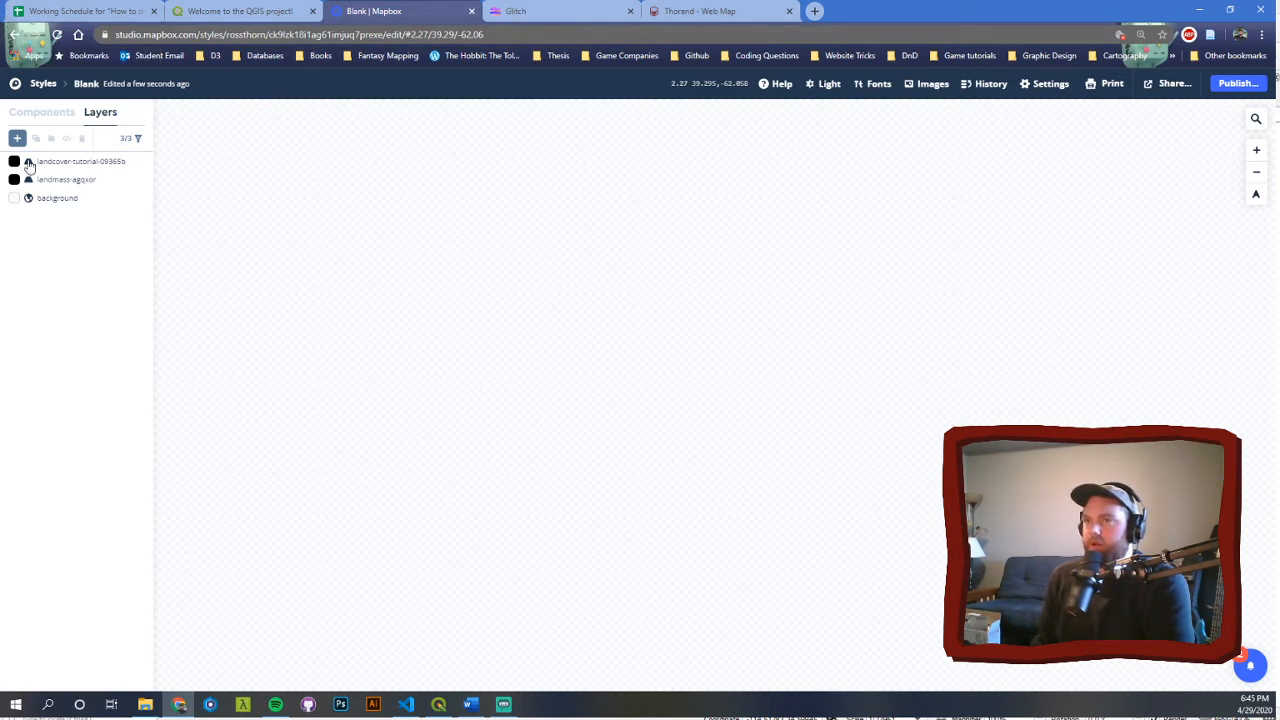
# - Leave the Blank style, open the existing Tutorial Land style, and inspect its landmass and the Landmass layer's fill settings
pyautogui.click(13, 36)
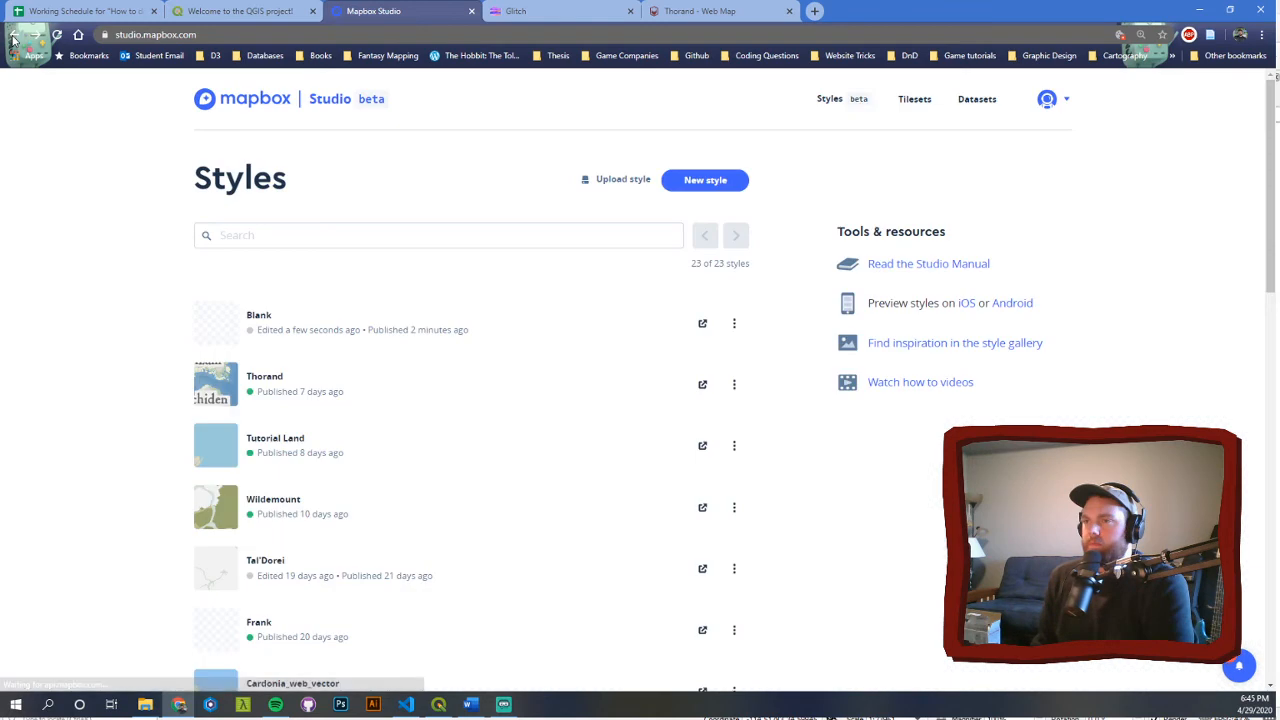
pyautogui.click(284, 434)
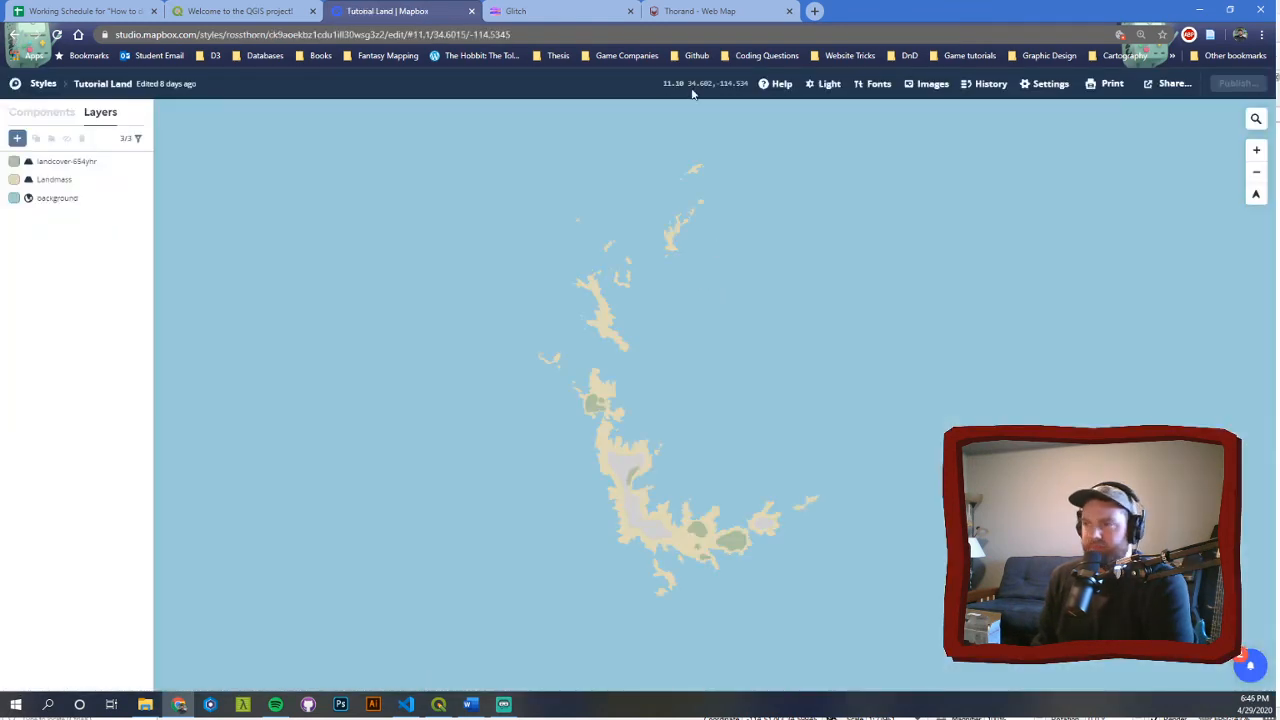
pyautogui.scroll(3, 757, 391)
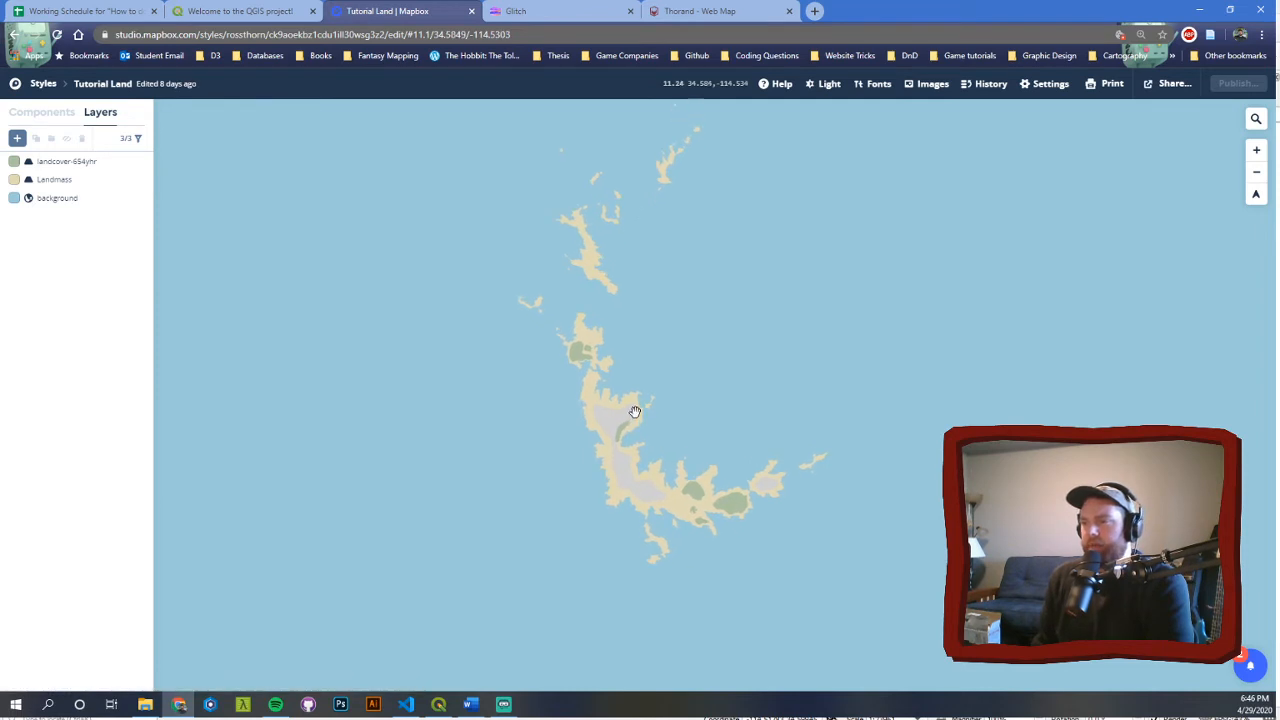
pyautogui.scroll(3, 637, 410)
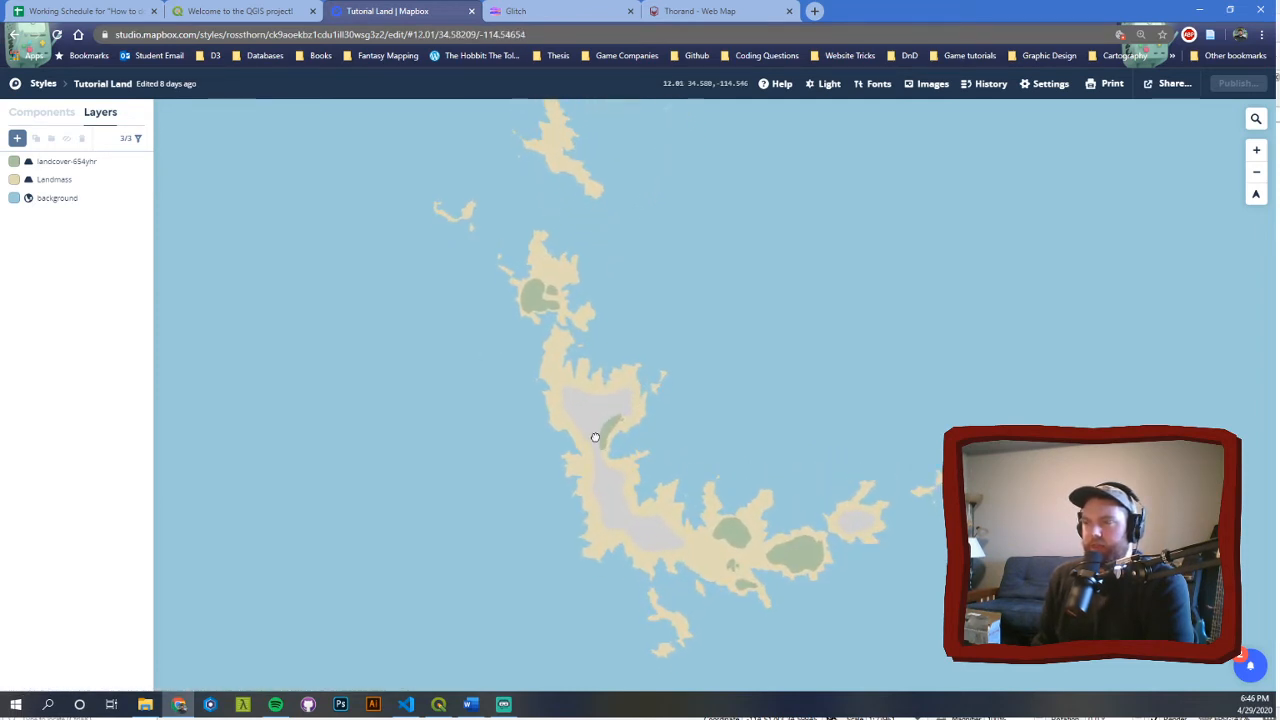
pyautogui.scroll(2, 580, 419)
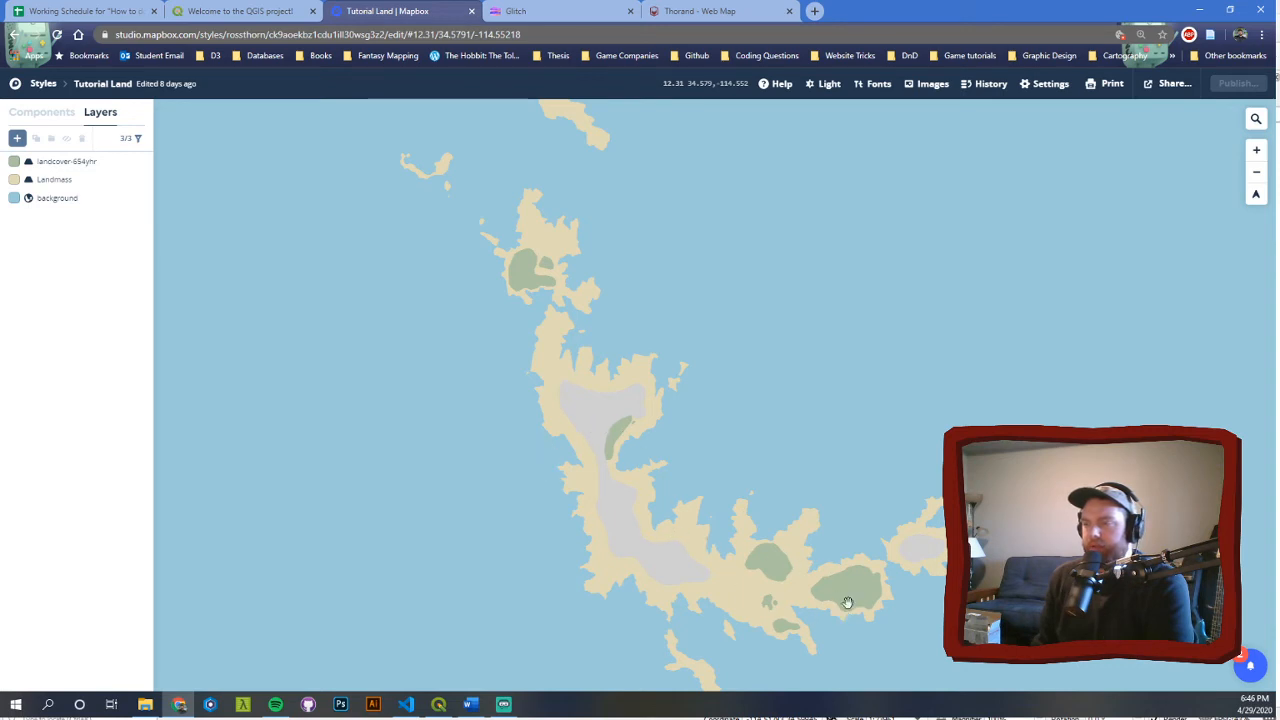
pyautogui.moveTo(847, 602); pyautogui.dragTo(814, 587)
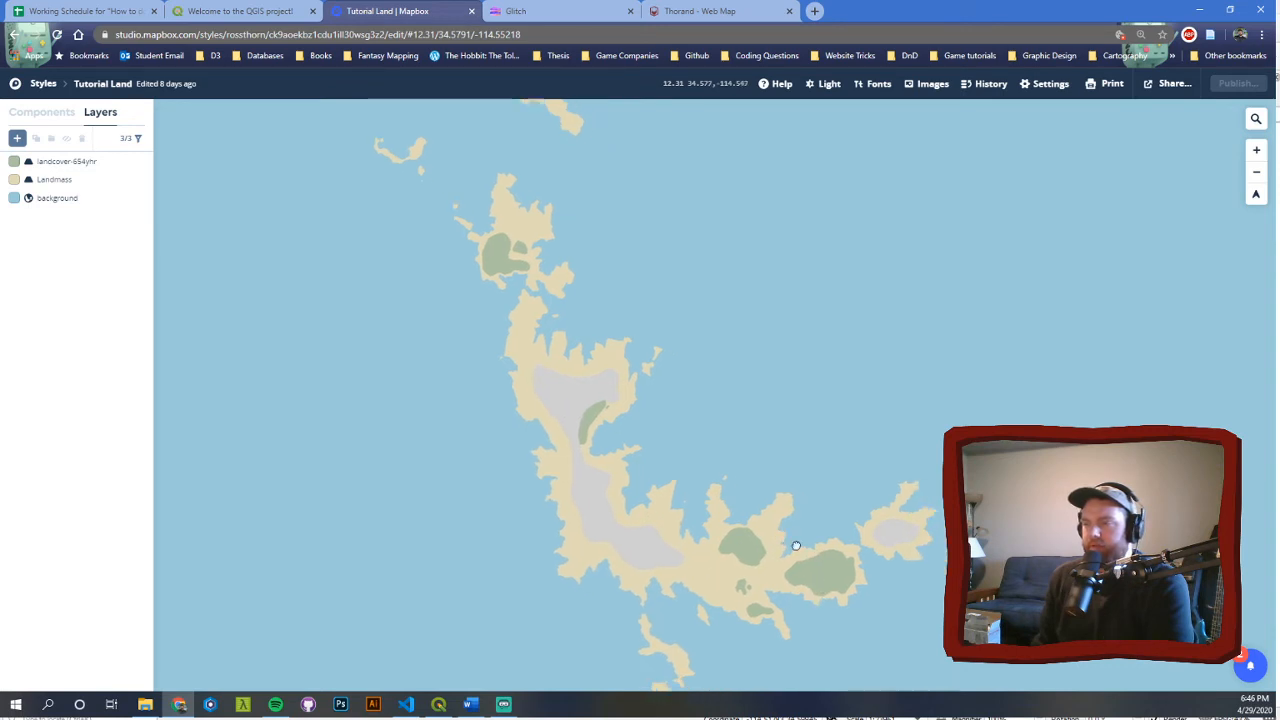
pyautogui.click(32, 182)
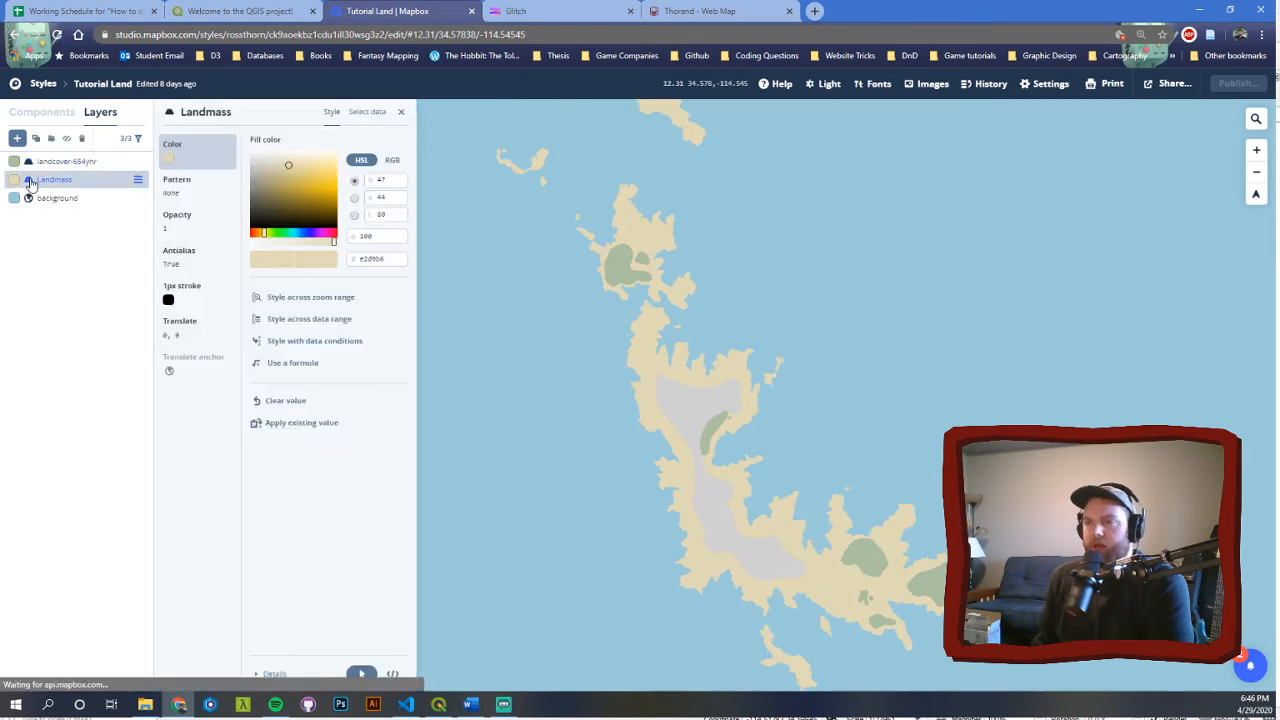
pyautogui.click(401, 112)
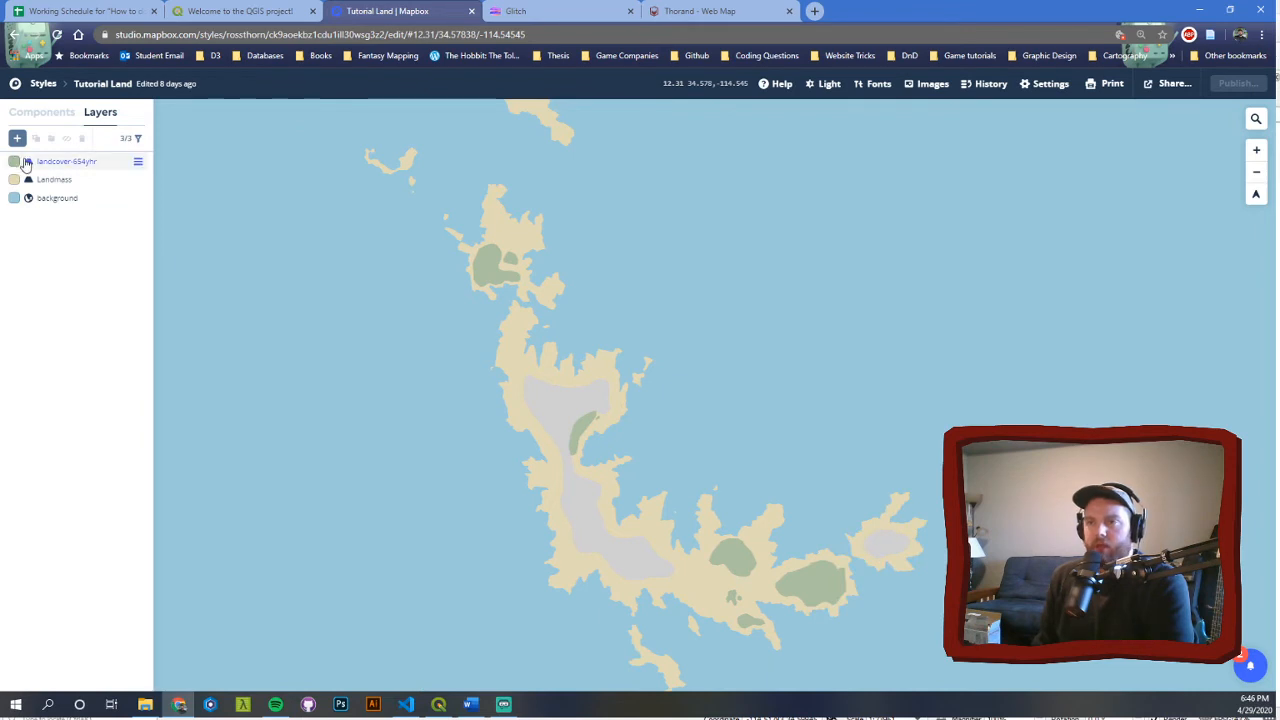
# - Clear the landcover layer's fill color and add a data condition coloring Type mountain light grey, hsl(0, 0%, 77%)
pyautogui.click(15, 166)
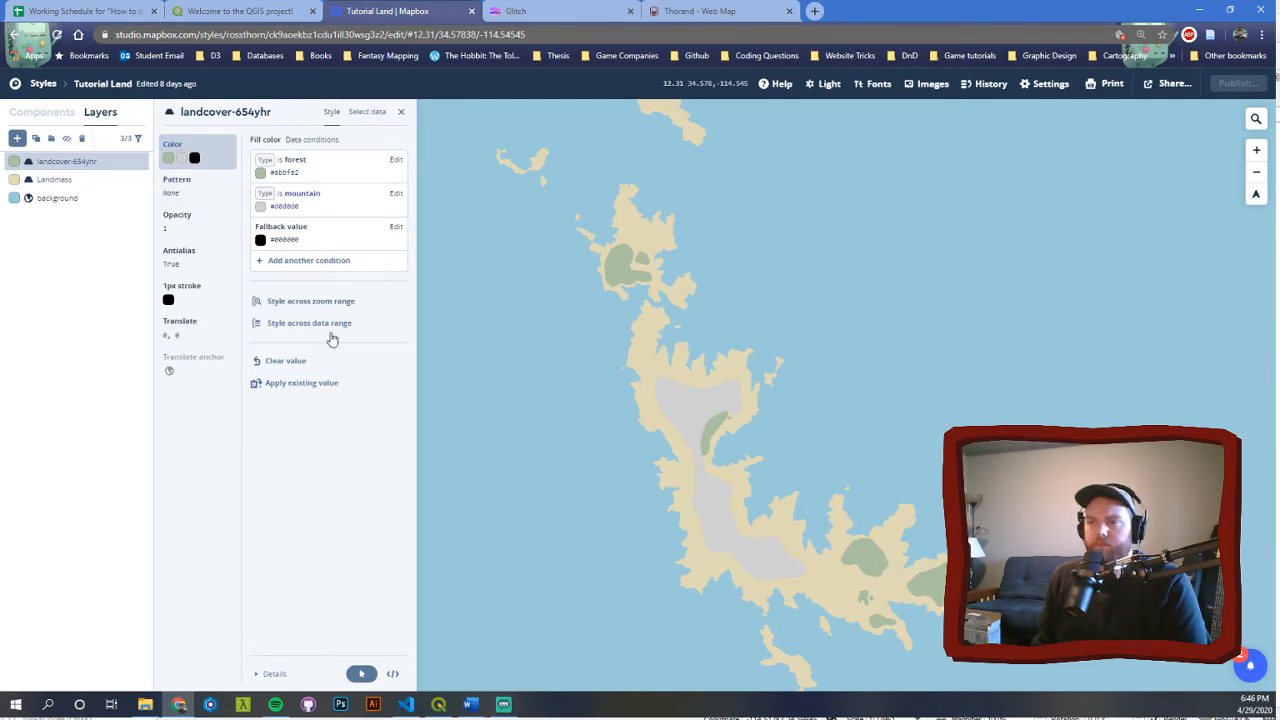
pyautogui.click(286, 366)
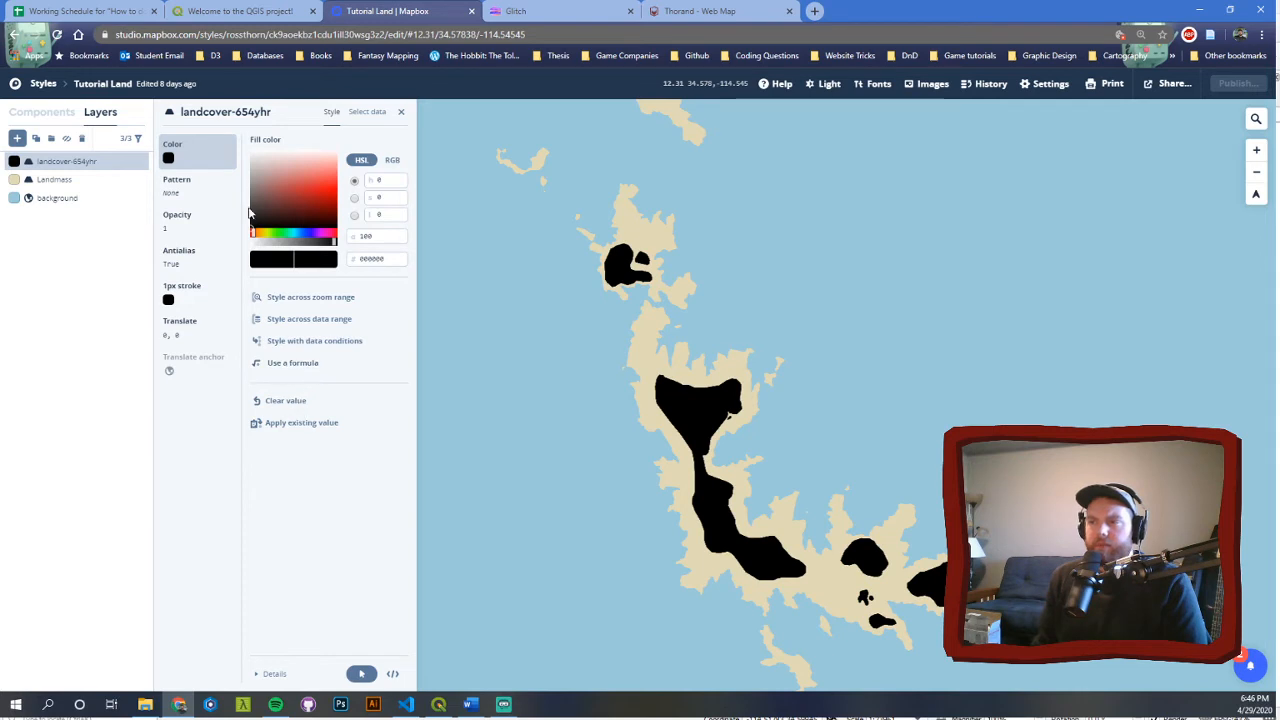
pyautogui.click(313, 344)
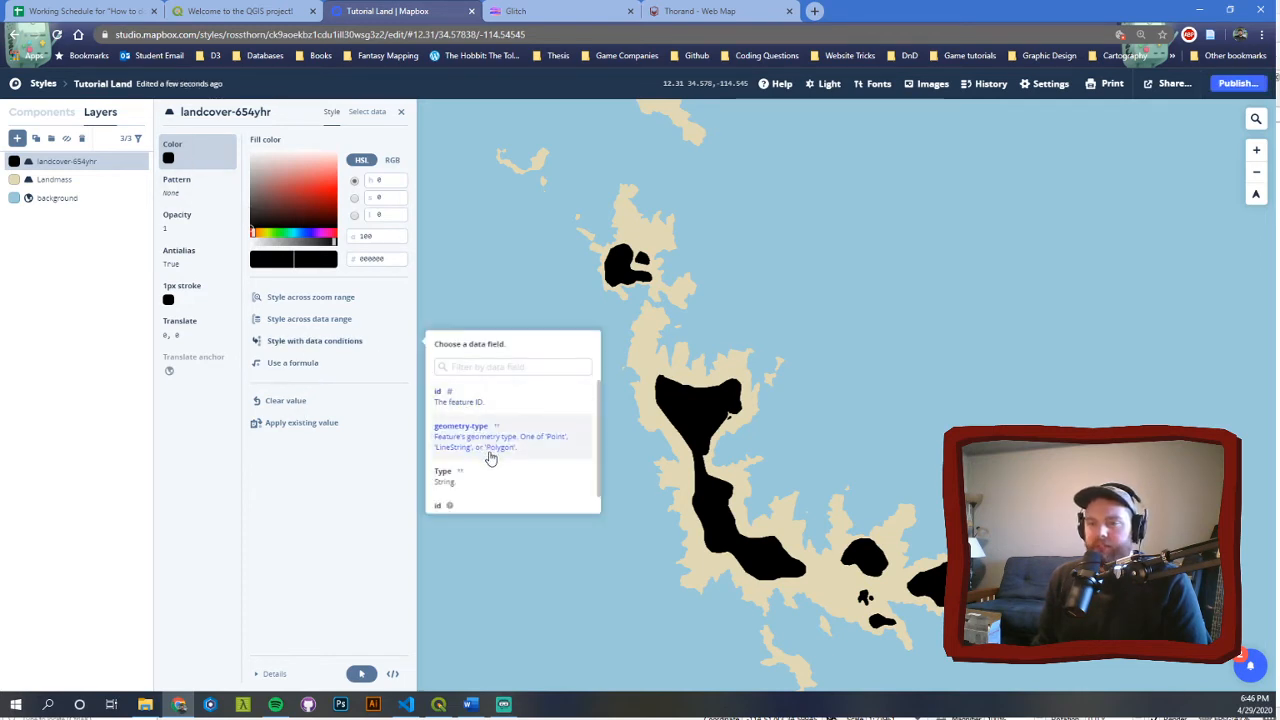
pyautogui.scroll(-1, 490, 456)
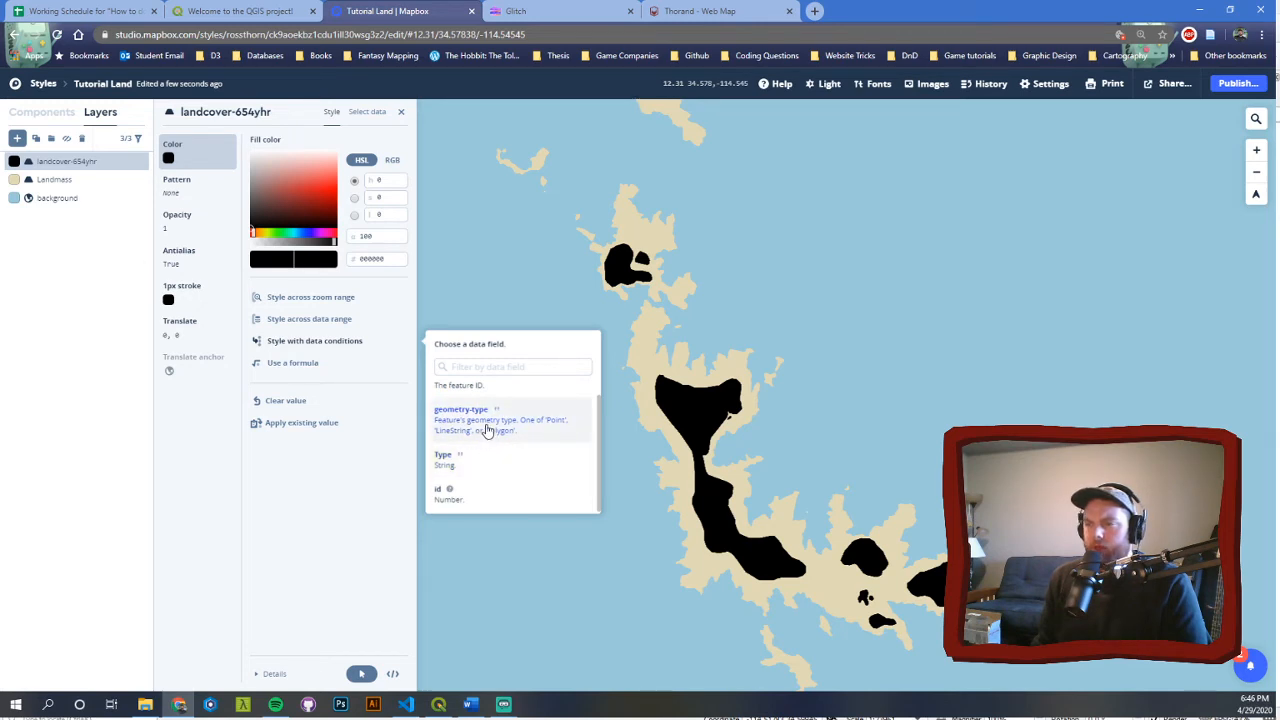
pyautogui.click(481, 468)
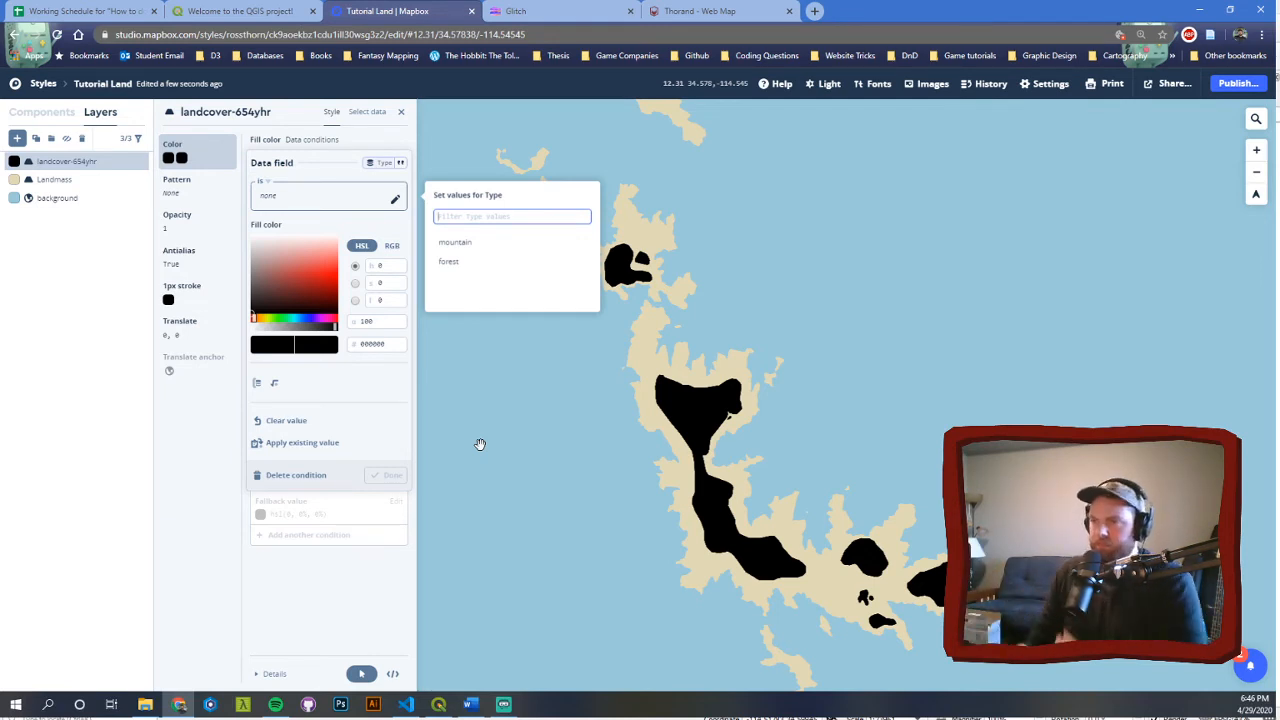
pyautogui.click(464, 250)
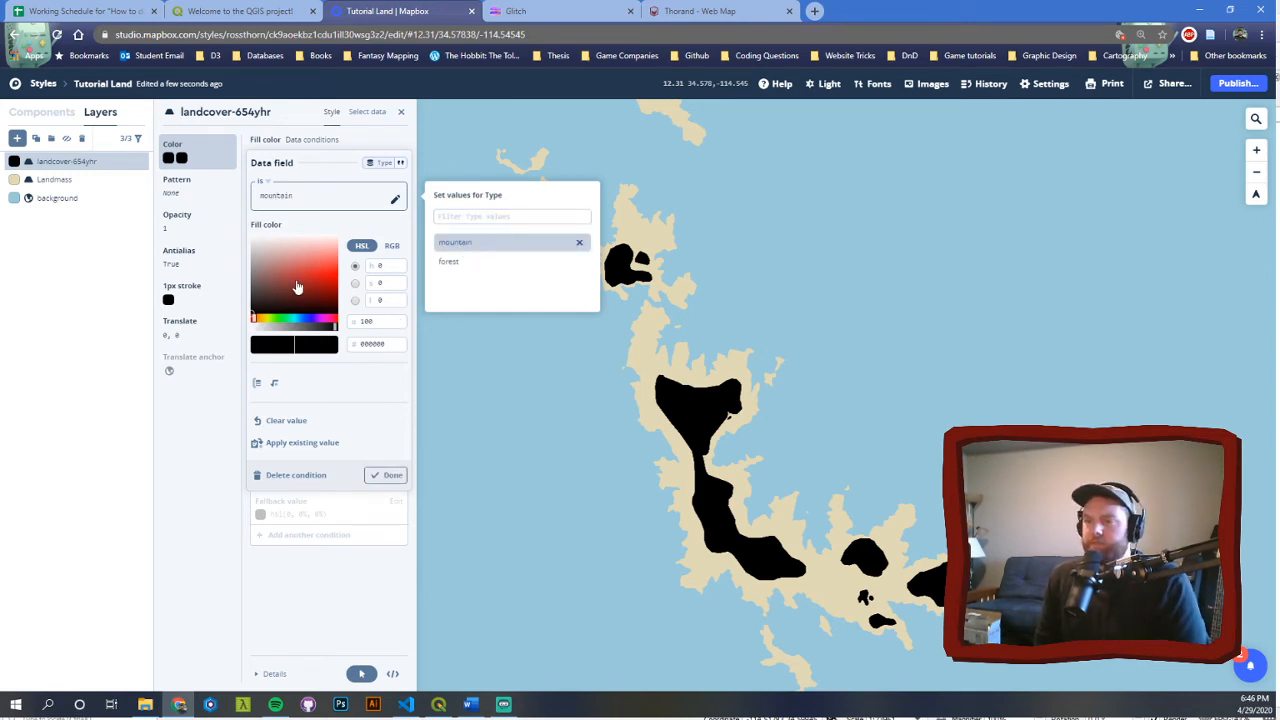
pyautogui.moveTo(297, 286); pyautogui.dragTo(251, 252)
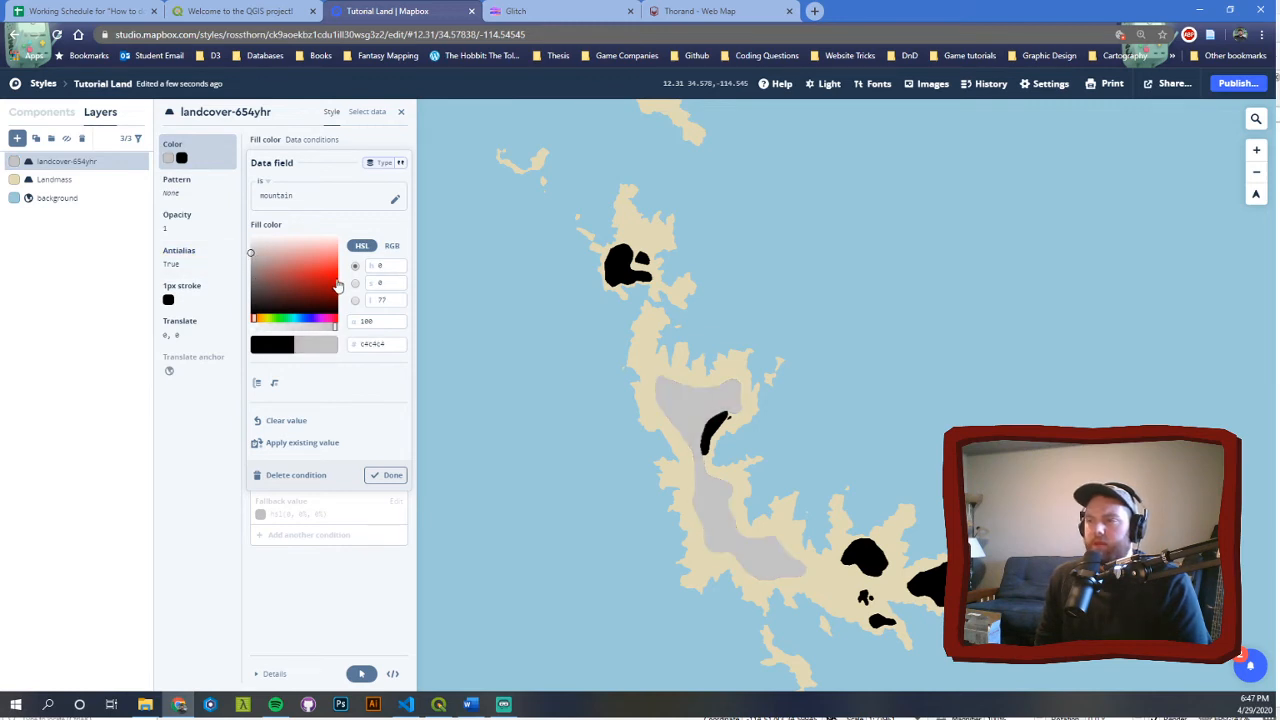
pyautogui.click(391, 475)
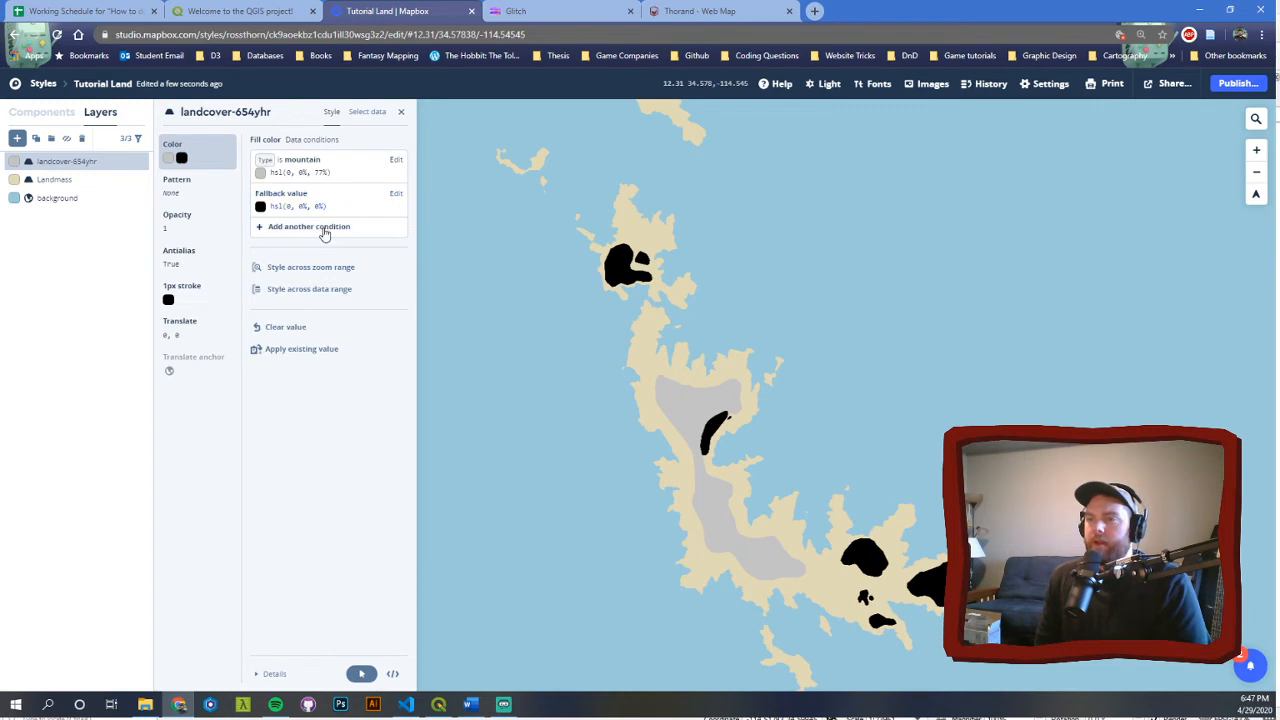
# - Add a second landcover fill condition coloring Type forest green, hsl(90, 27%, 48%)
pyautogui.click(322, 228)
pyautogui.click(449, 295)
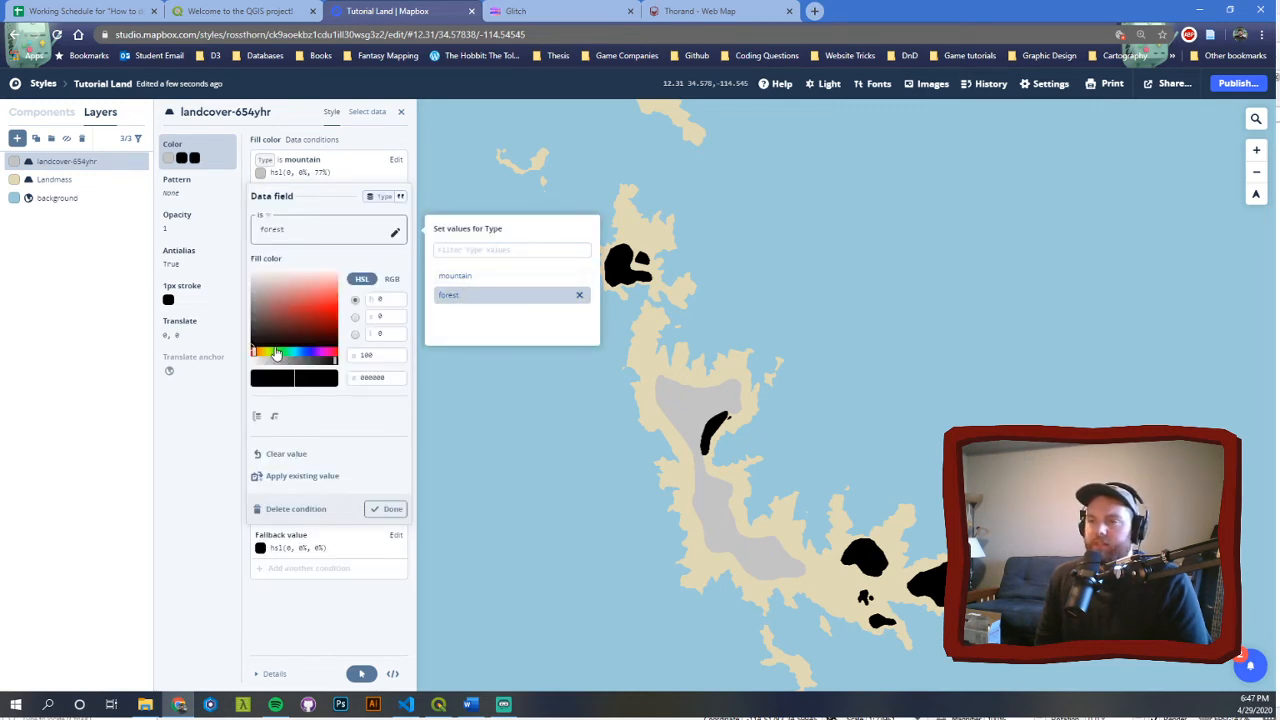
pyautogui.click(272, 348)
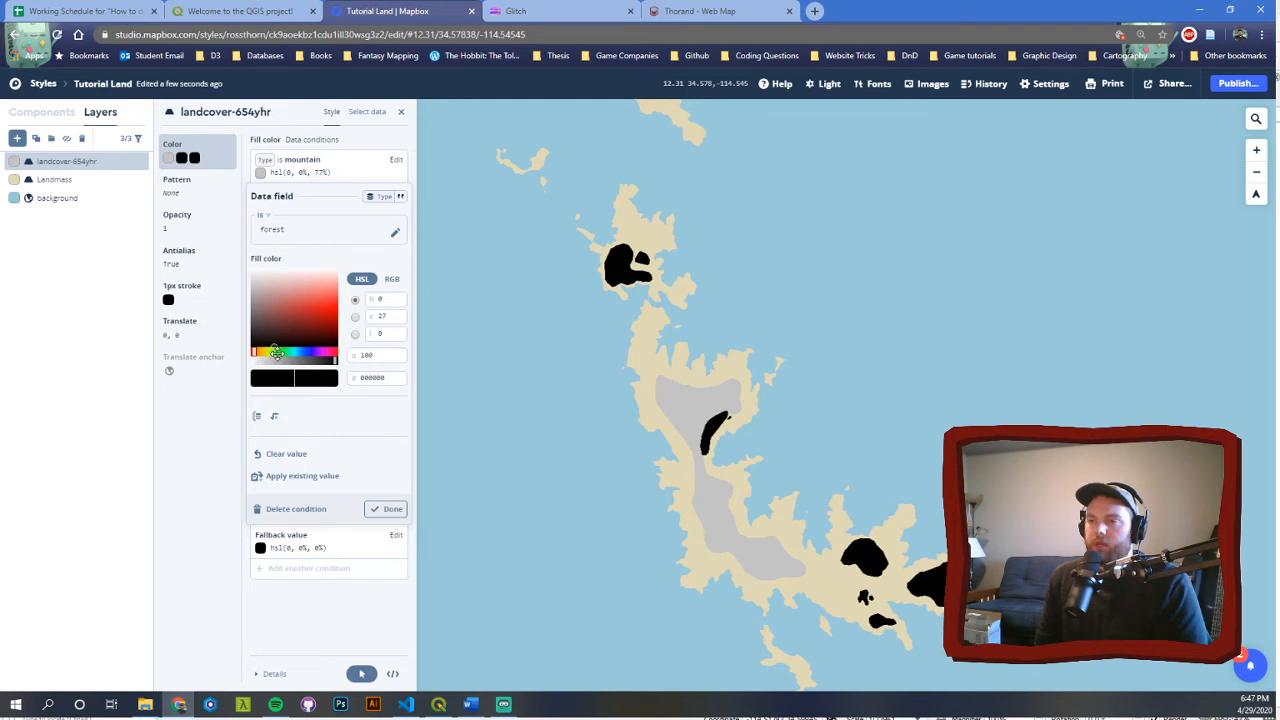
pyautogui.moveTo(254, 351); pyautogui.dragTo(274, 310)
pyautogui.click(283, 310)
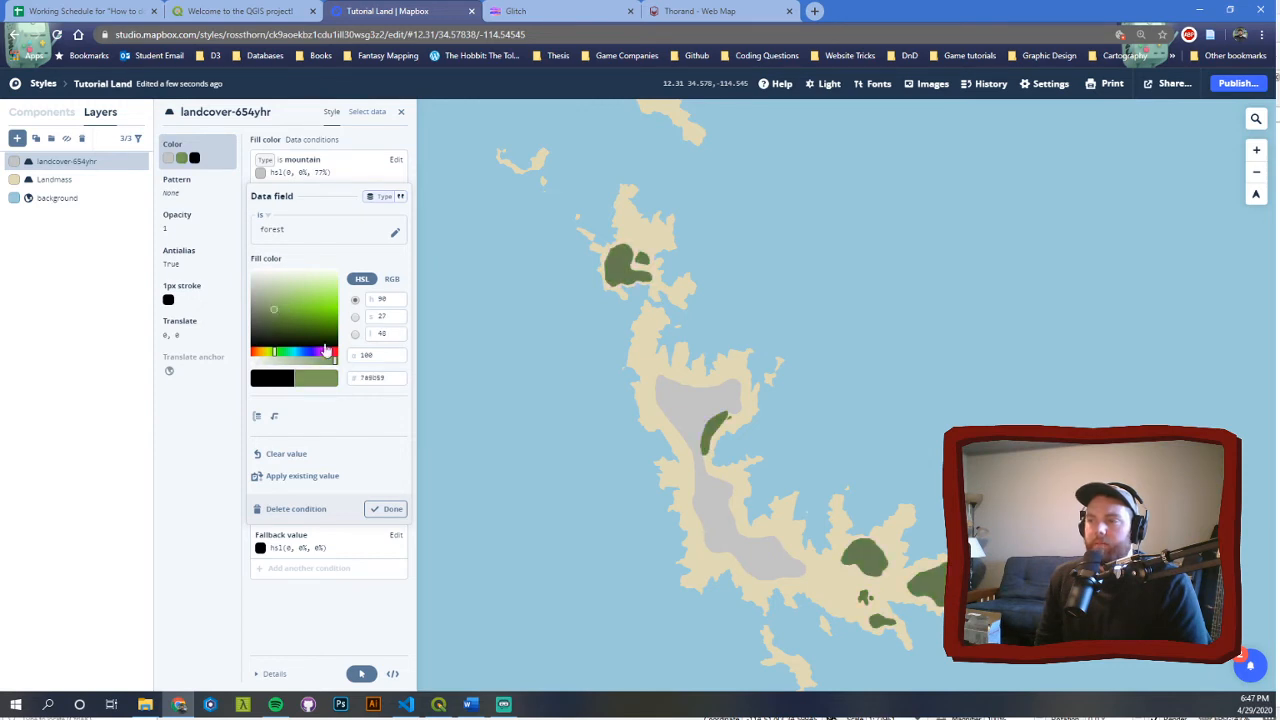
pyautogui.click(384, 509)
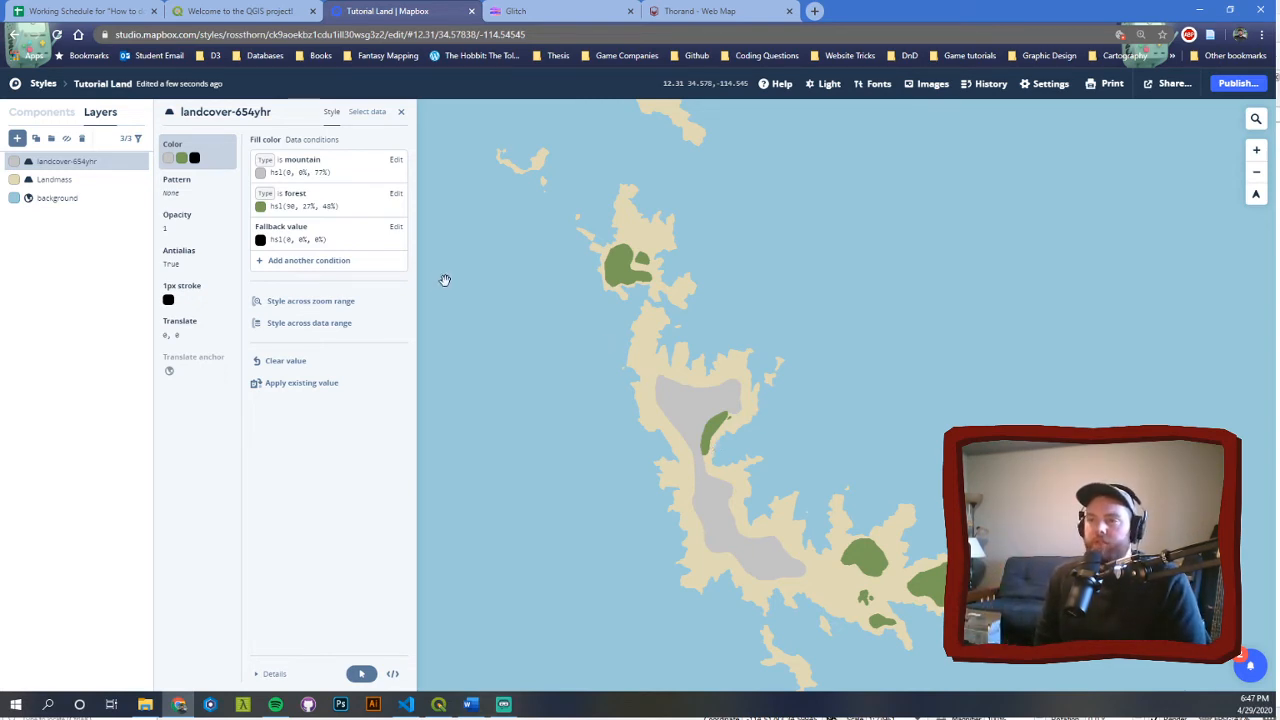
# - Publish the changes to the Tutorial Land style over its production version
pyautogui.click(1236, 86)
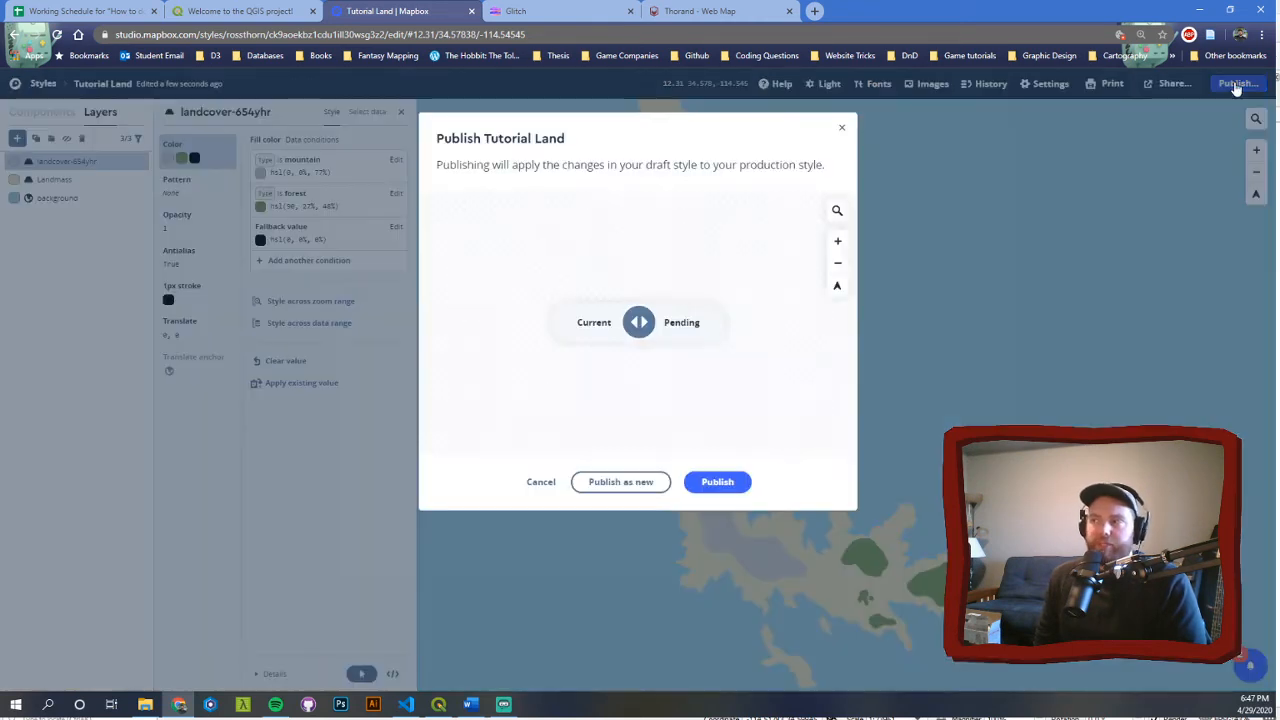
pyautogui.click(717, 482)
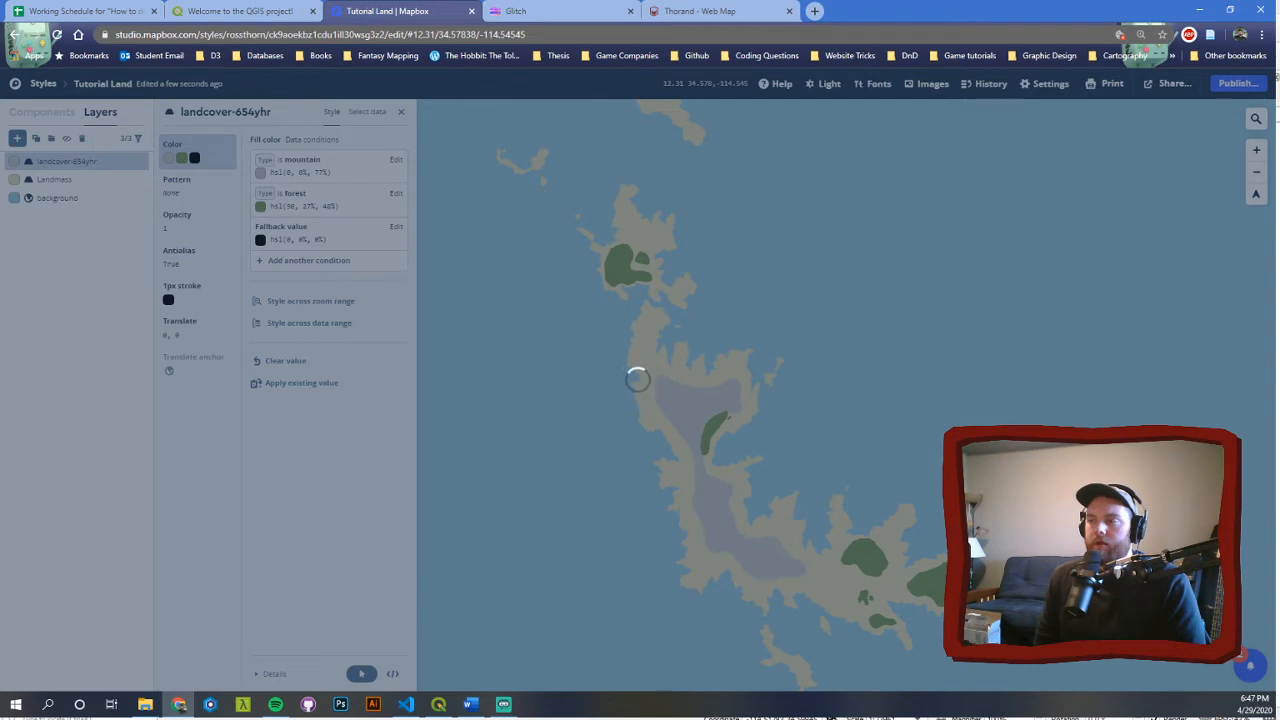
pyautogui.click(754, 171)
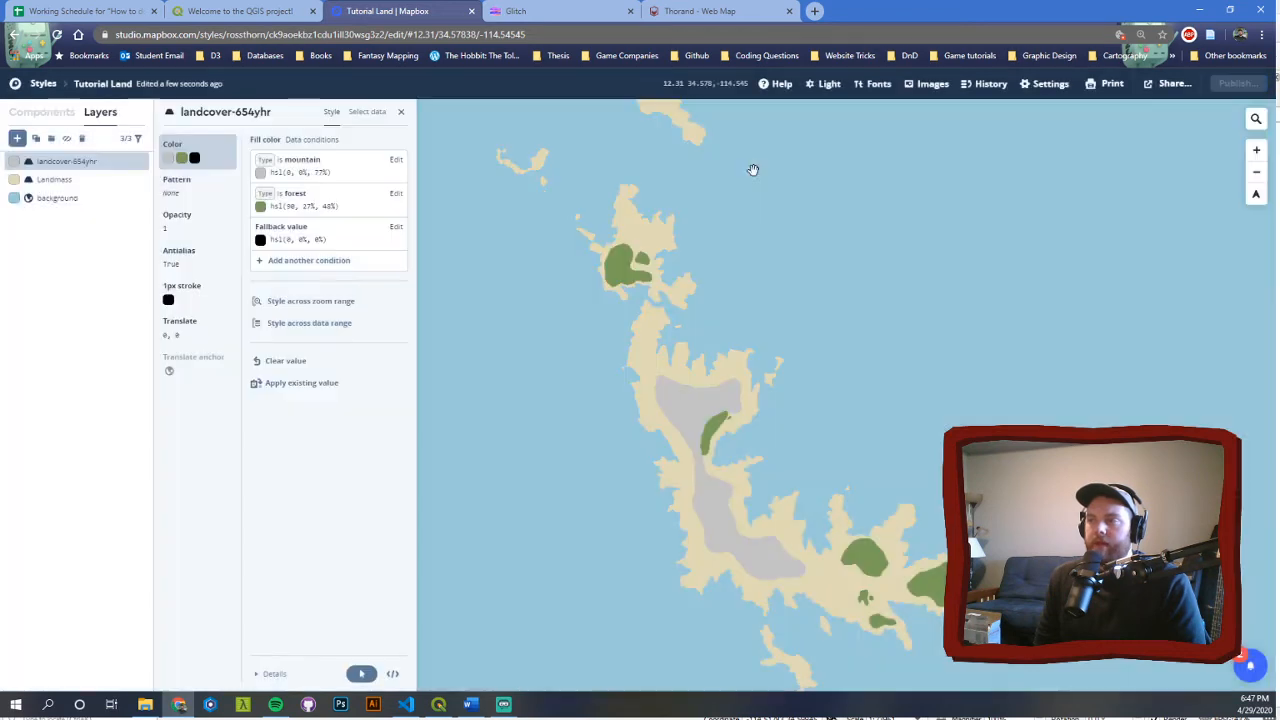
# - Return to the list of styles and copy the Tutorial Land style URL
pyautogui.click(36, 83)
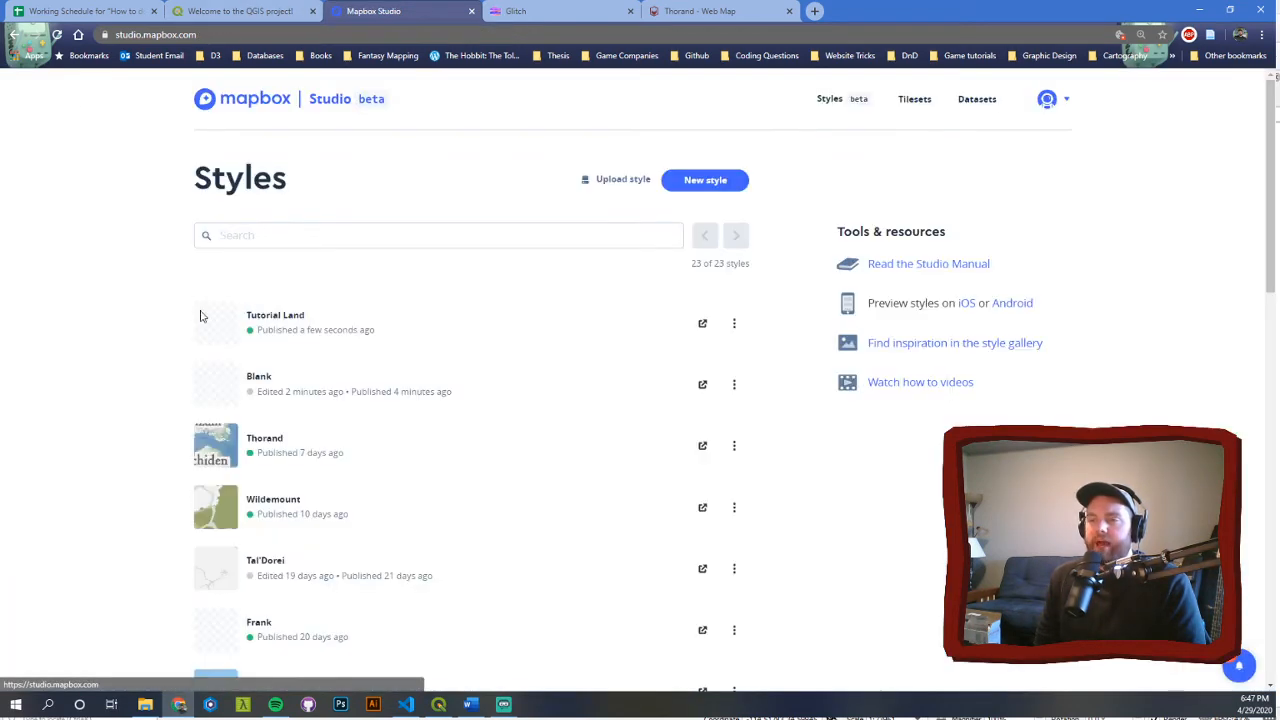
pyautogui.click(734, 328)
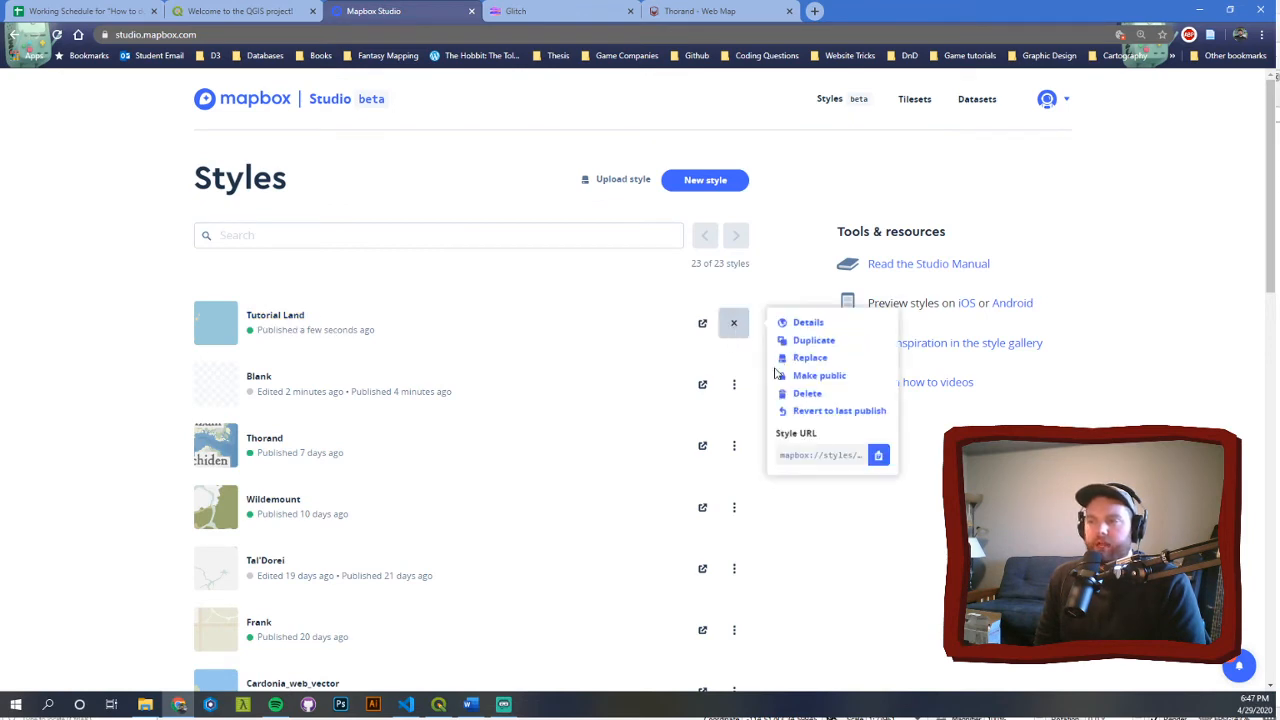
pyautogui.click(880, 457)
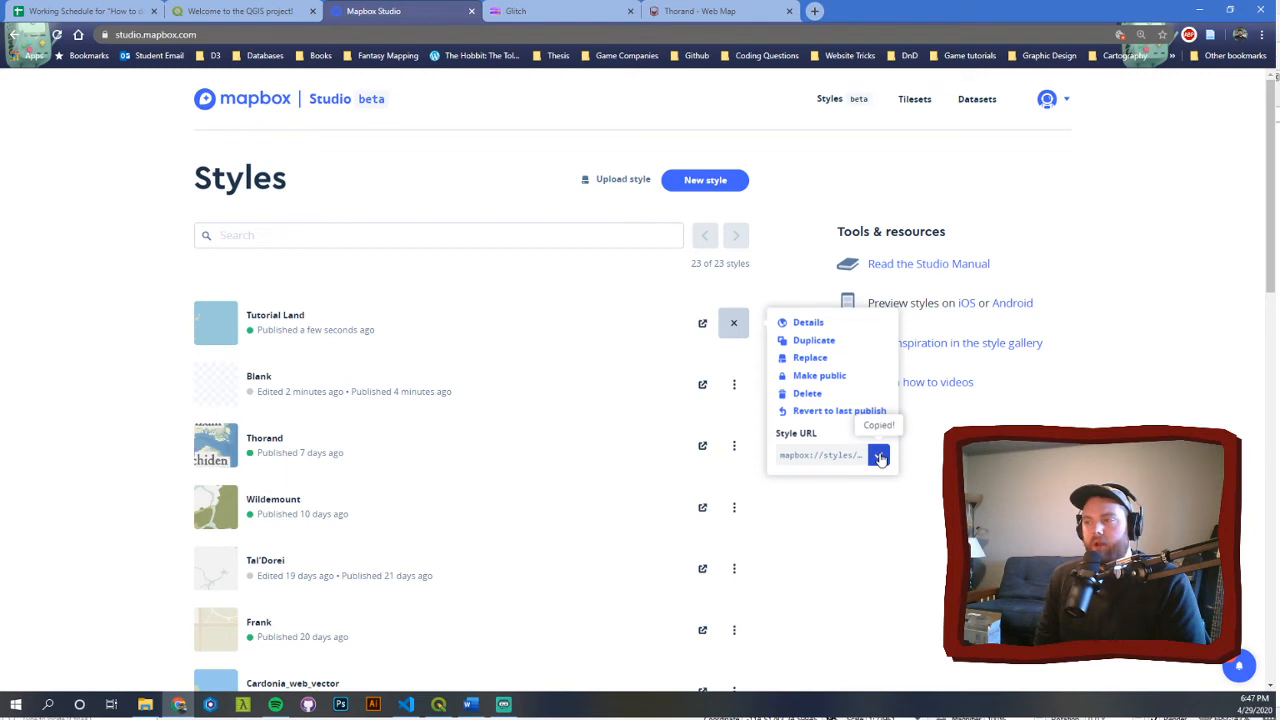
# - Switch to Glitch, open the fantasy-map-tutorial project for editing, and show its live preview beside the index.html code
pyautogui.click(578, 7)
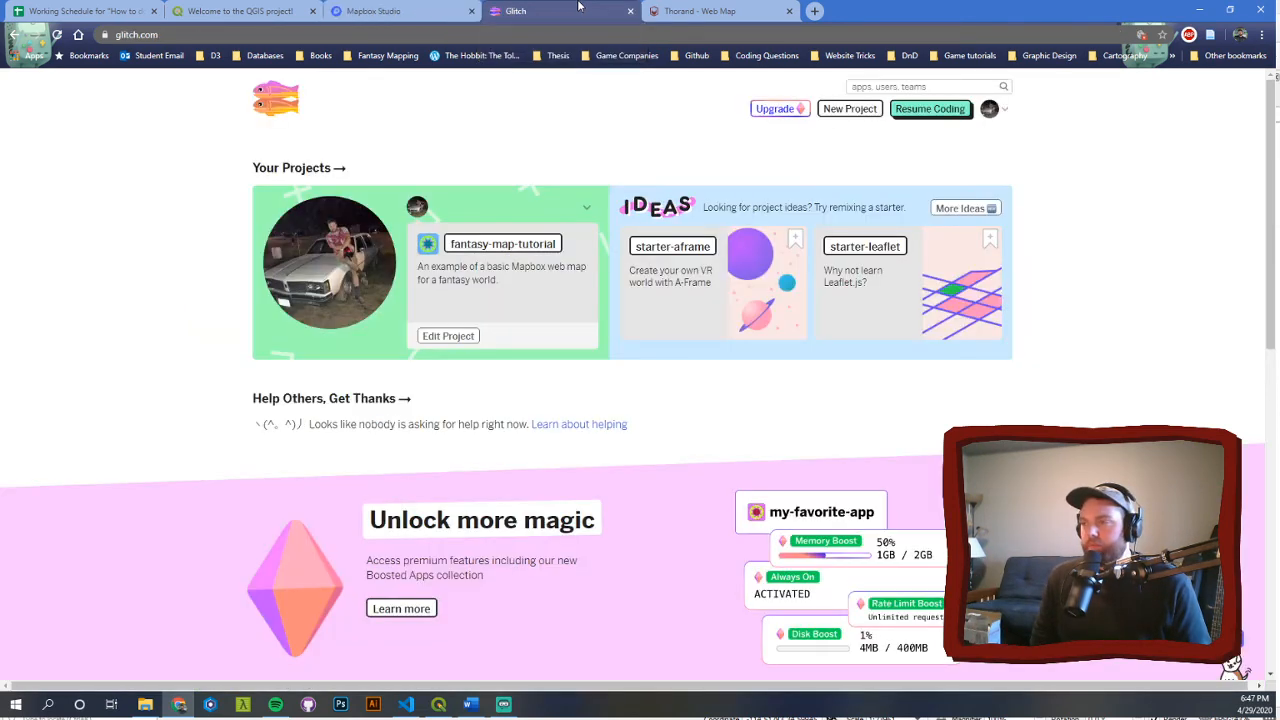
pyautogui.click(449, 337)
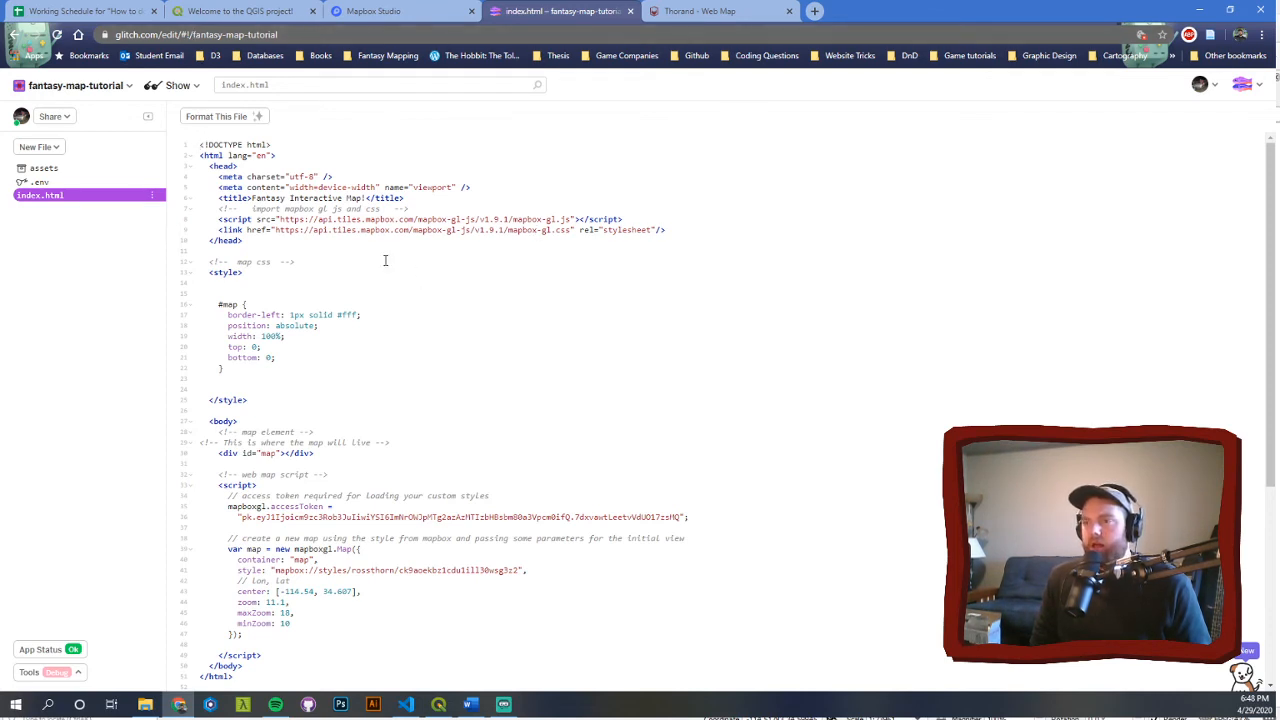
pyautogui.click(172, 85)
pyautogui.click(252, 132)
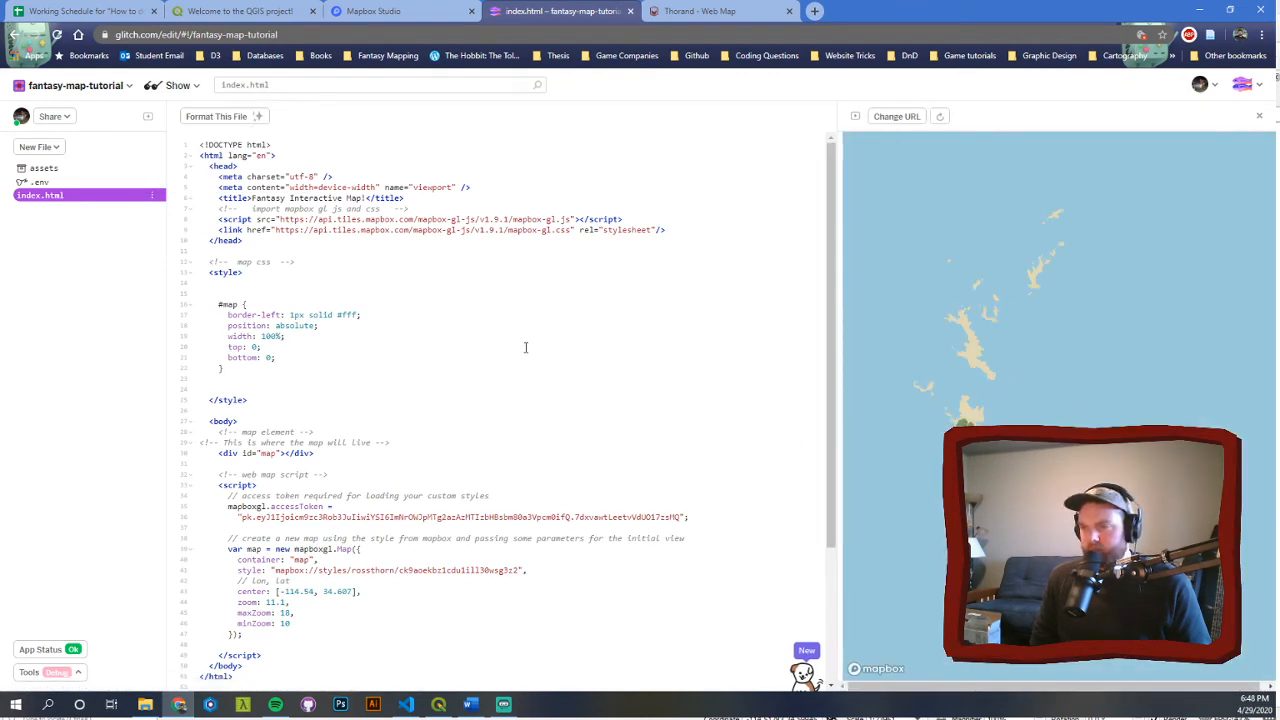
pyautogui.scroll(-3, 525, 347)
pyautogui.scroll(3, 358, 311)
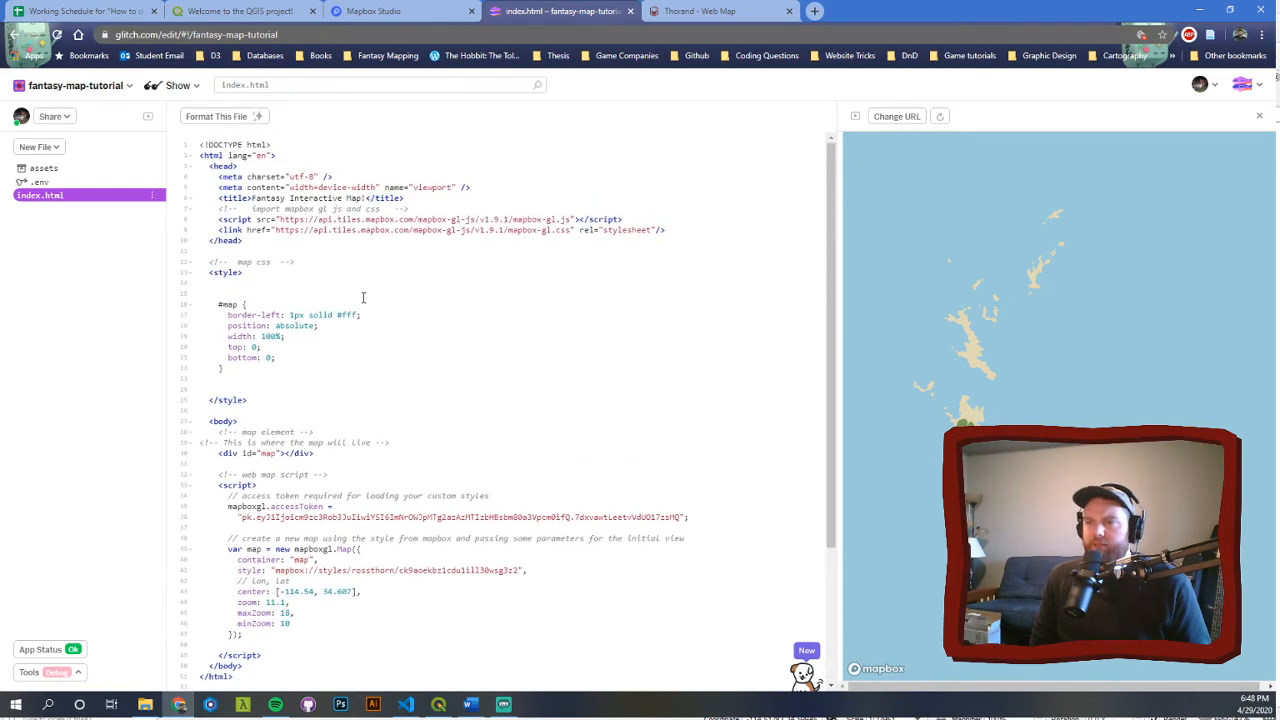
pyautogui.scroll(-2, 310, 300)
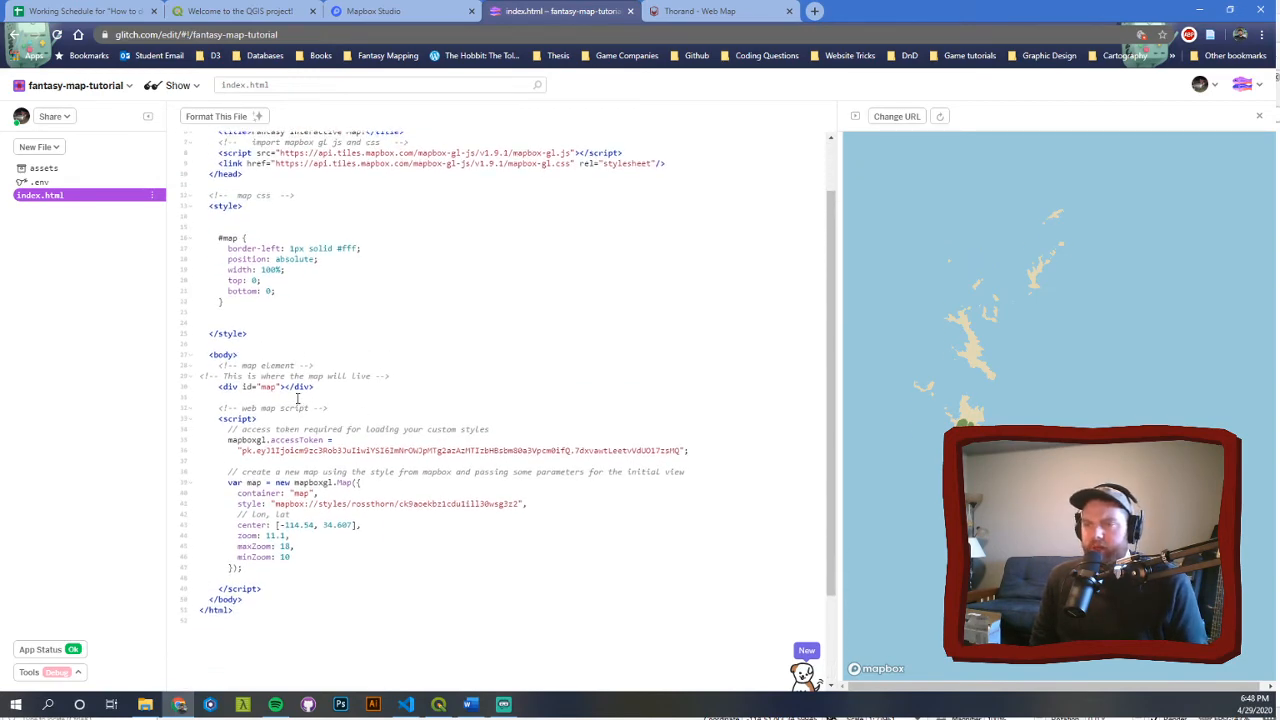
pyautogui.scroll(1, 281, 338)
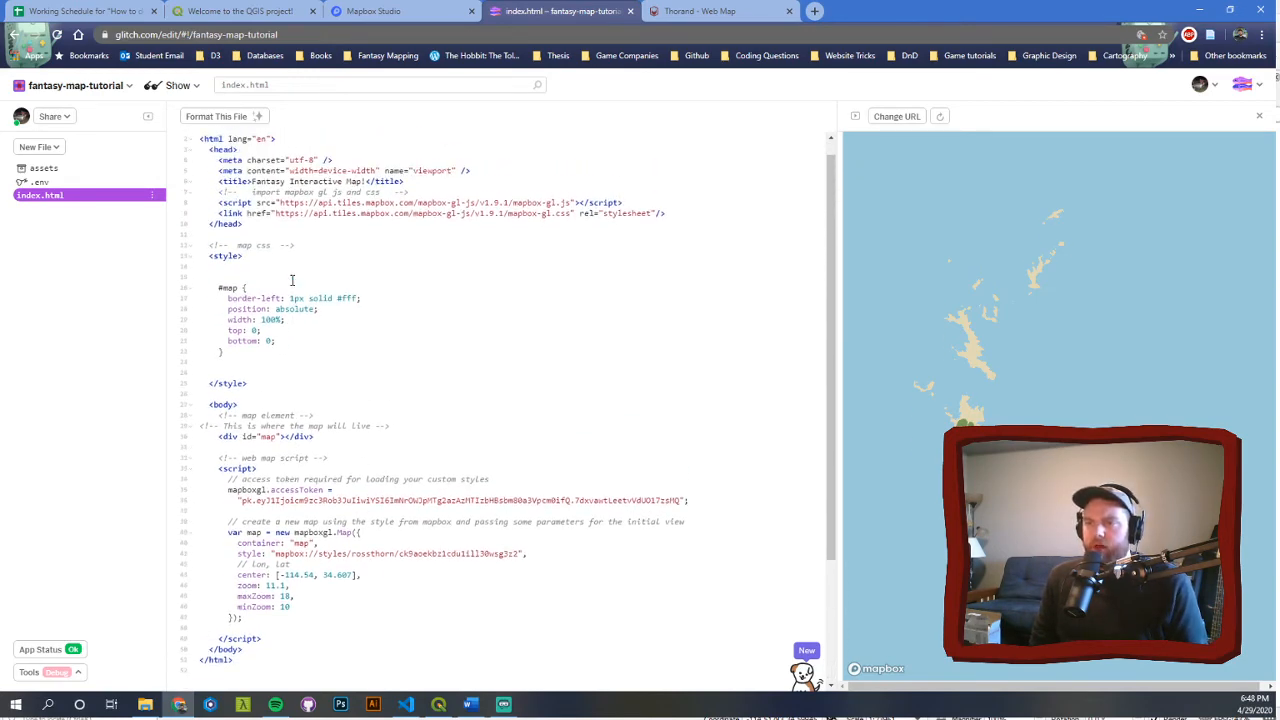
# - Review index.html's map CSS, body map element, web map script, access token line and Mapbox GL script and stylesheet imports
pyautogui.moveTo(239, 287); pyautogui.dragTo(247, 380)
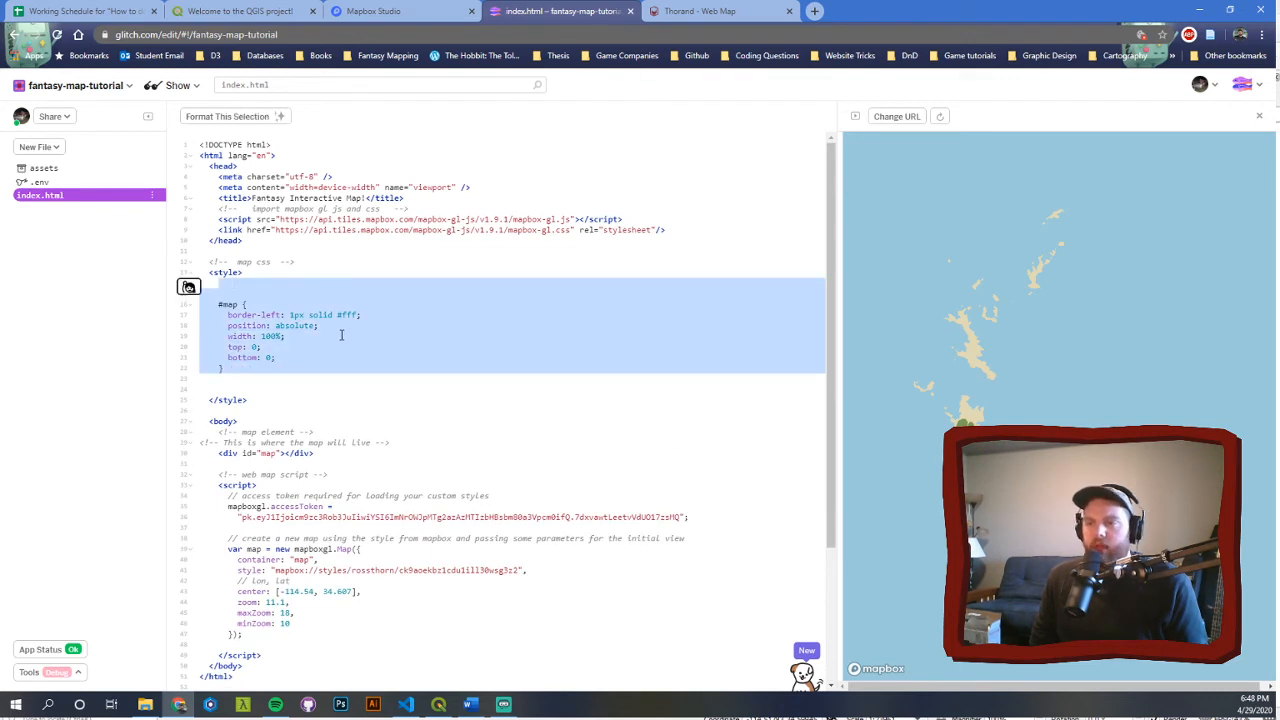
pyautogui.scroll(-2, 341, 336)
pyautogui.moveTo(209, 292); pyautogui.dragTo(322, 325)
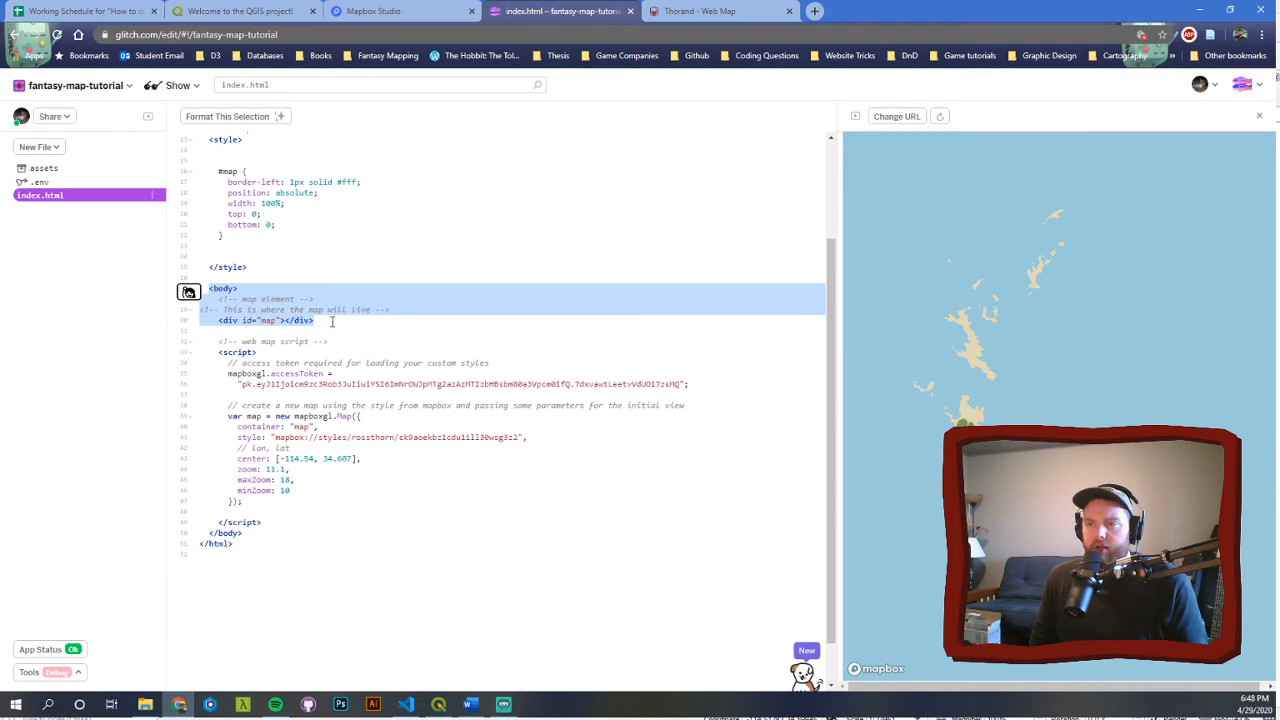
pyautogui.scroll(-1, 325, 328)
pyautogui.moveTo(275, 312); pyautogui.dragTo(295, 445)
pyautogui.click(531, 446)
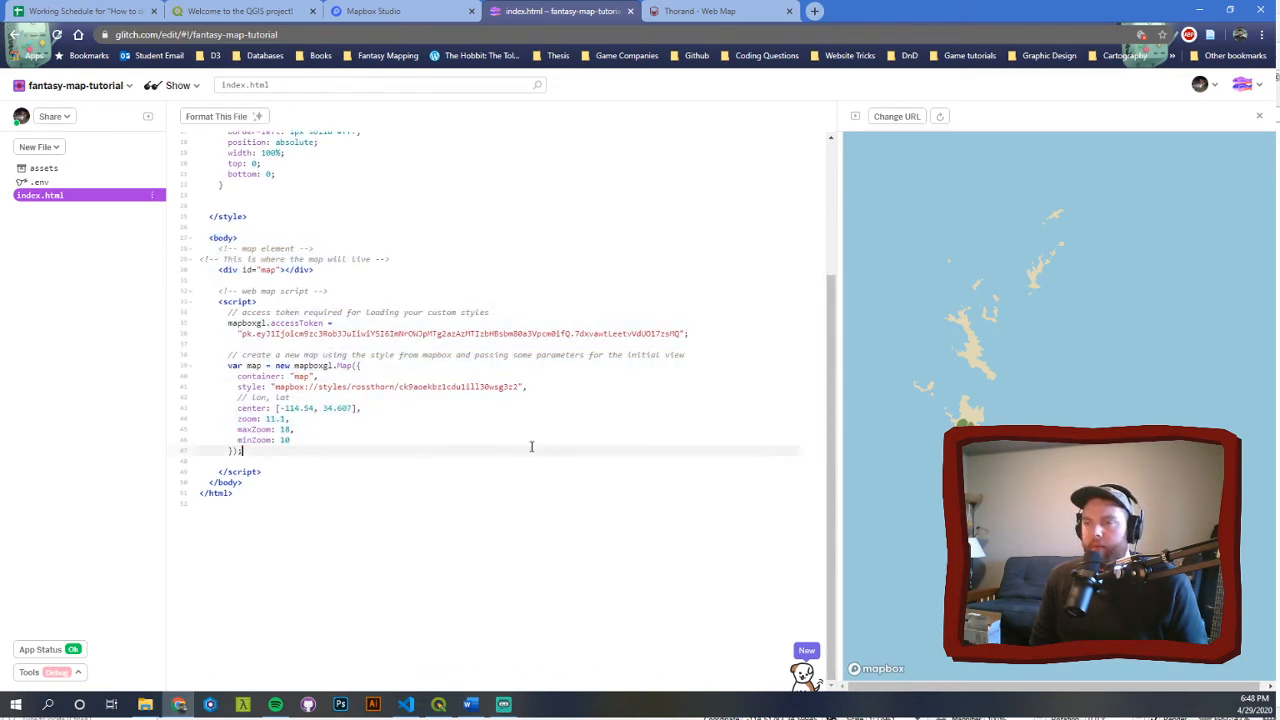
pyautogui.moveTo(681, 335); pyautogui.dragTo(242, 338)
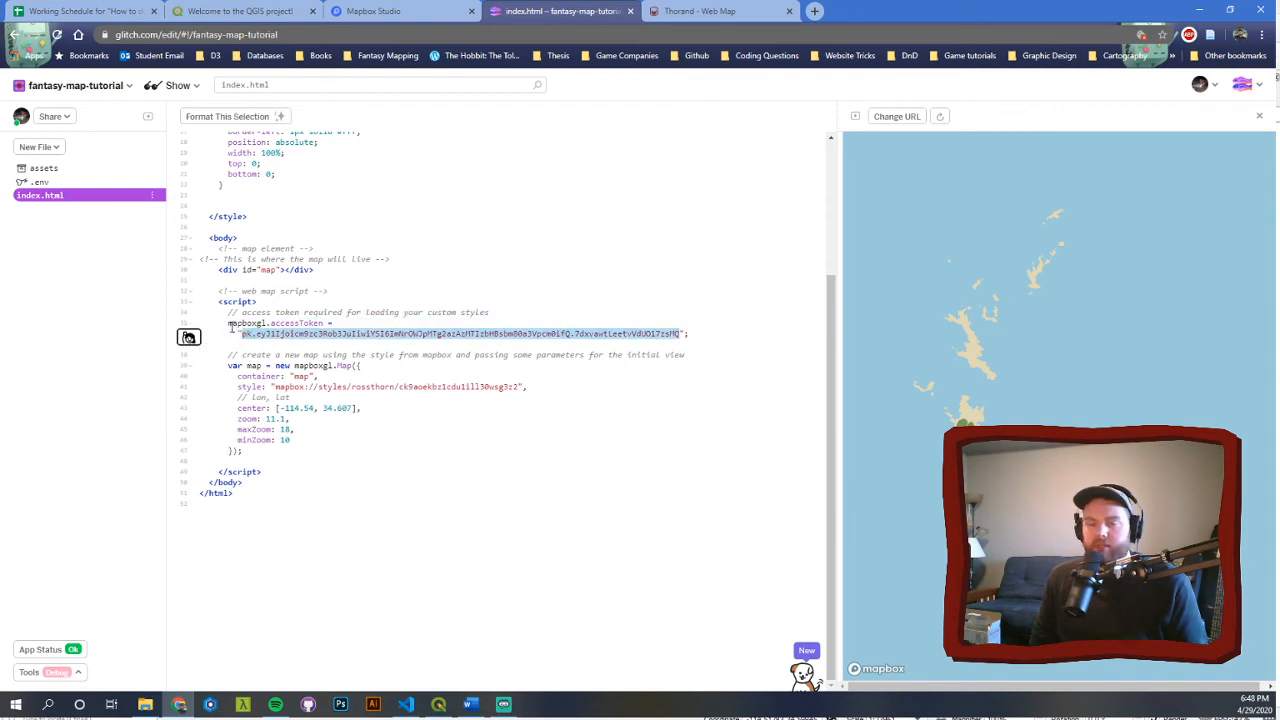
pyautogui.scroll(4, 479, 277)
pyautogui.moveTo(663, 229); pyautogui.dragTo(212, 220)
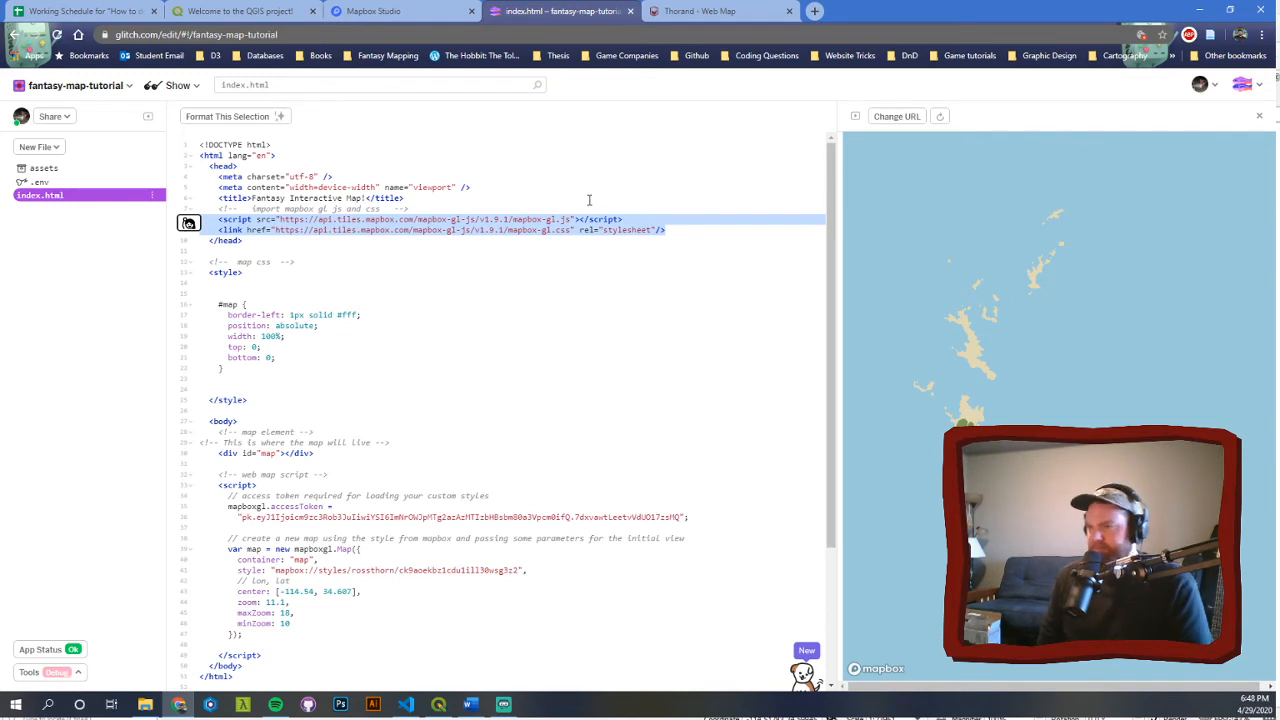
pyautogui.doubleClick(562, 230)
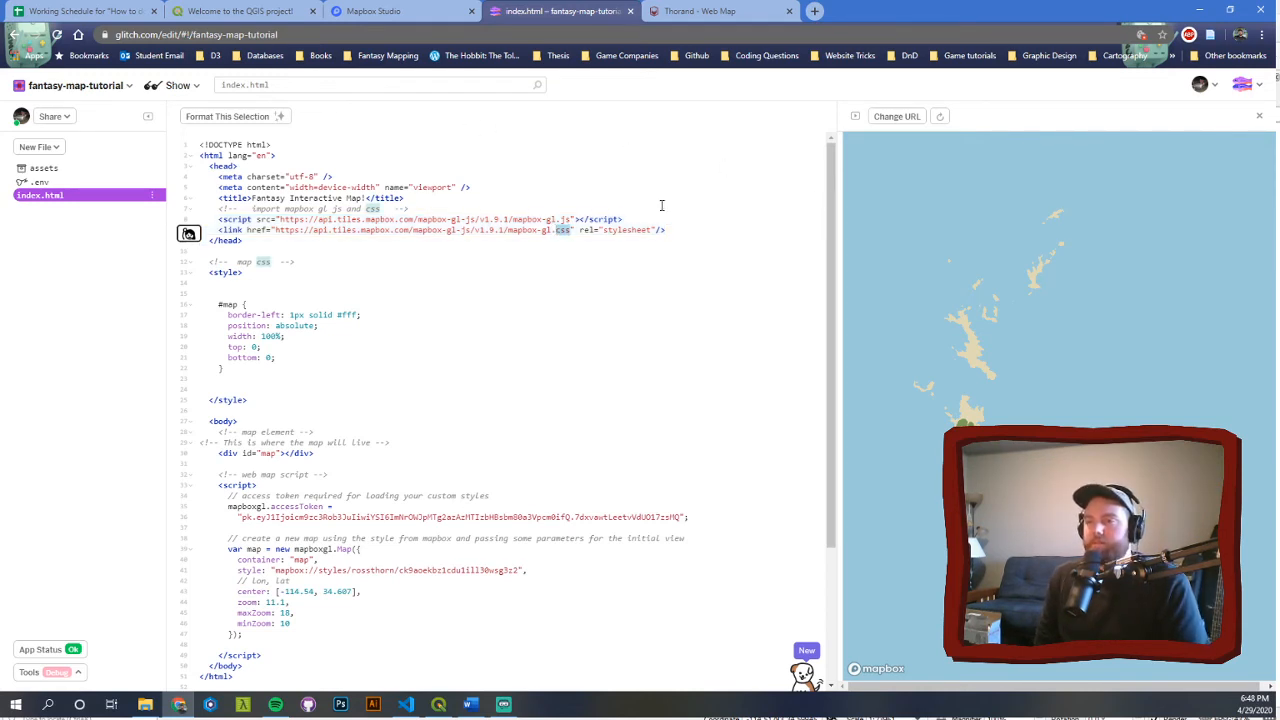
# - Examine how the web map script uses the access token, the "map" container and the Mapbox style URL
pyautogui.scroll(-2, 659, 224)
pyautogui.scroll(-1, 659, 224)
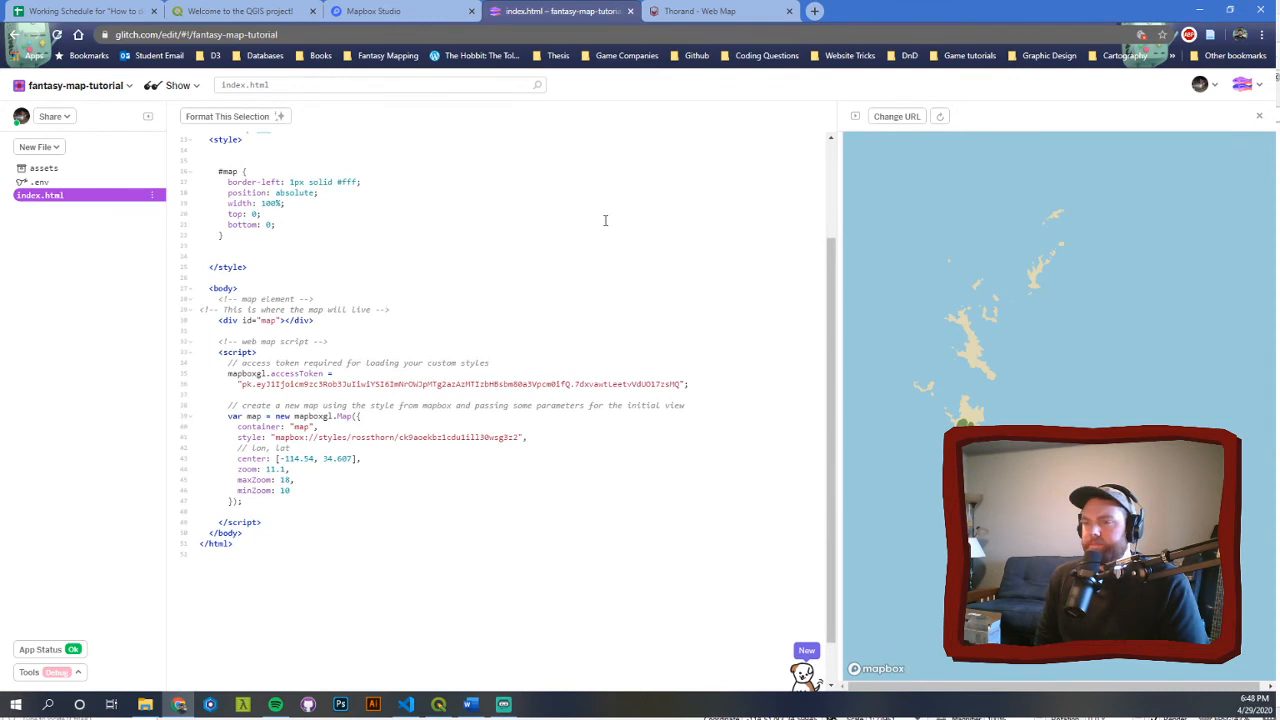
pyautogui.click(280, 354)
pyautogui.scroll(1, 280, 356)
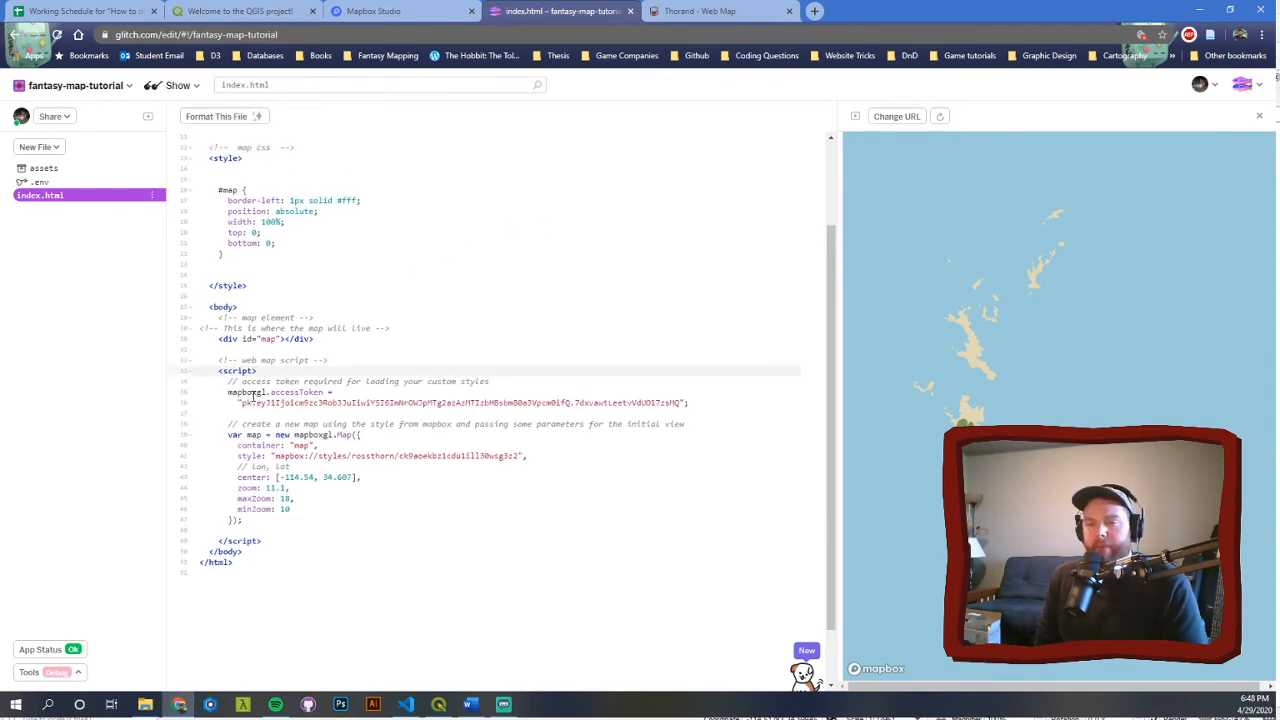
pyautogui.doubleClick(306, 404)
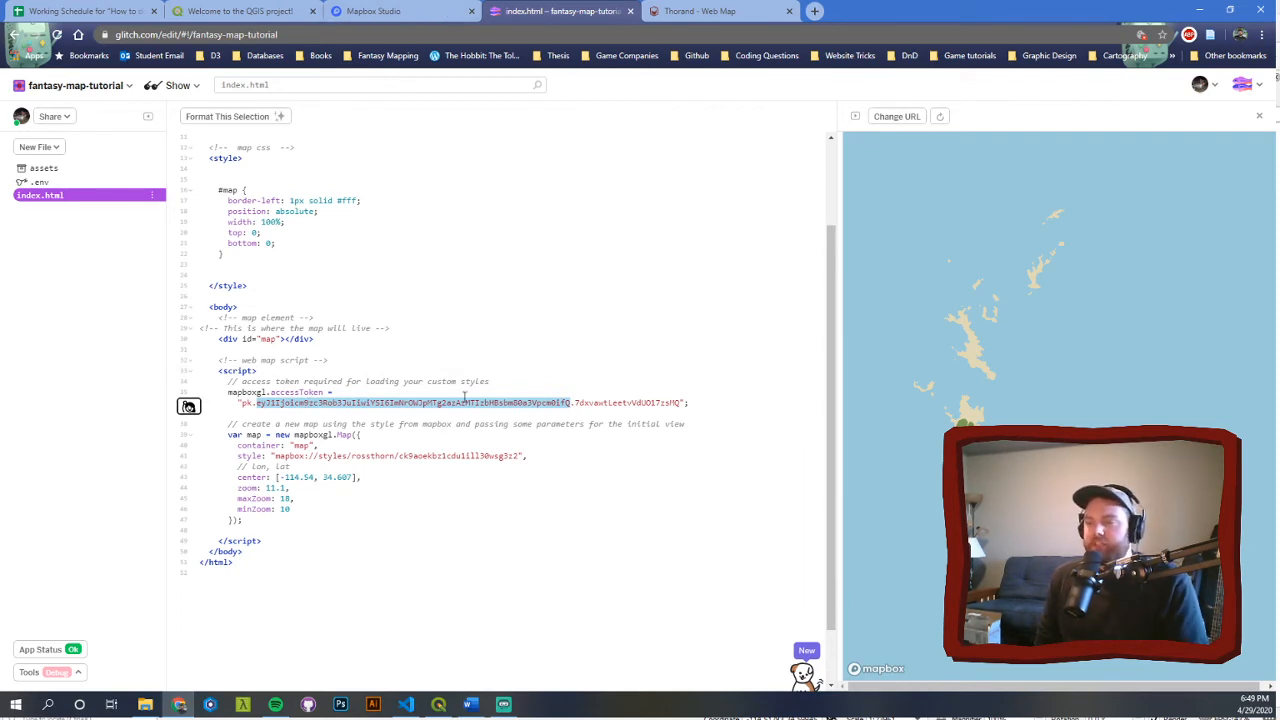
pyautogui.click(517, 456)
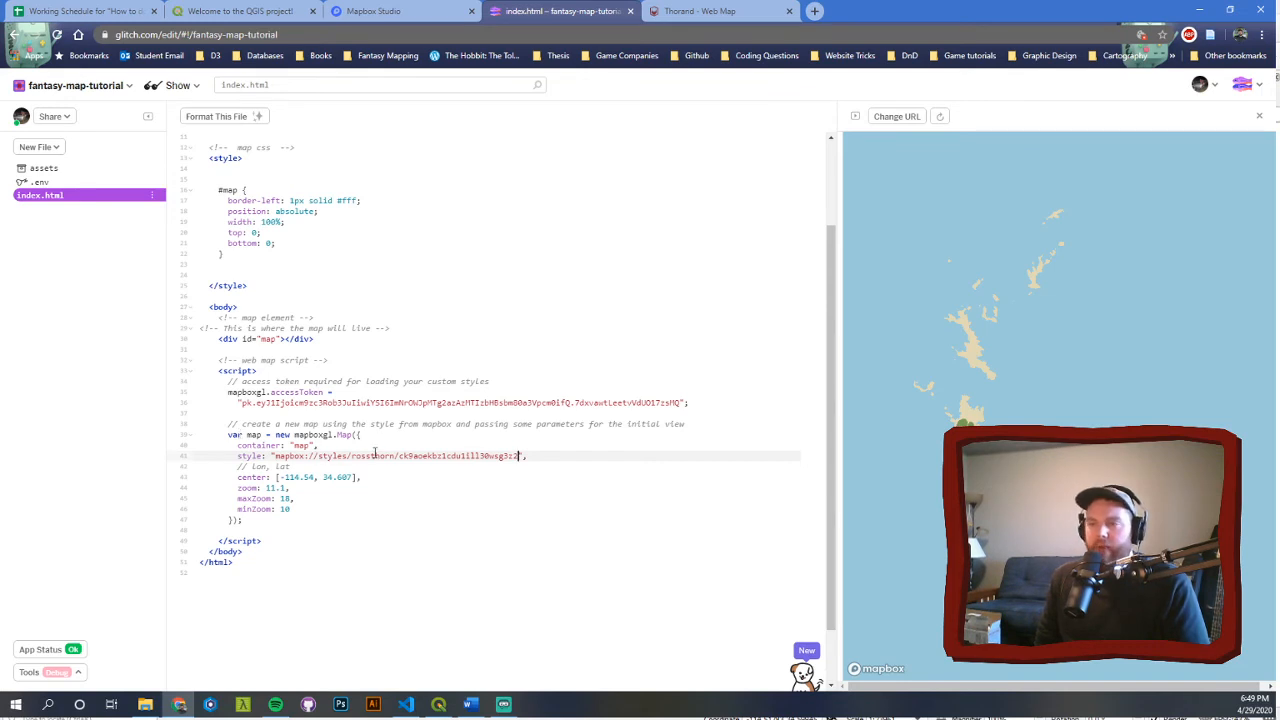
pyautogui.doubleClick(304, 445)
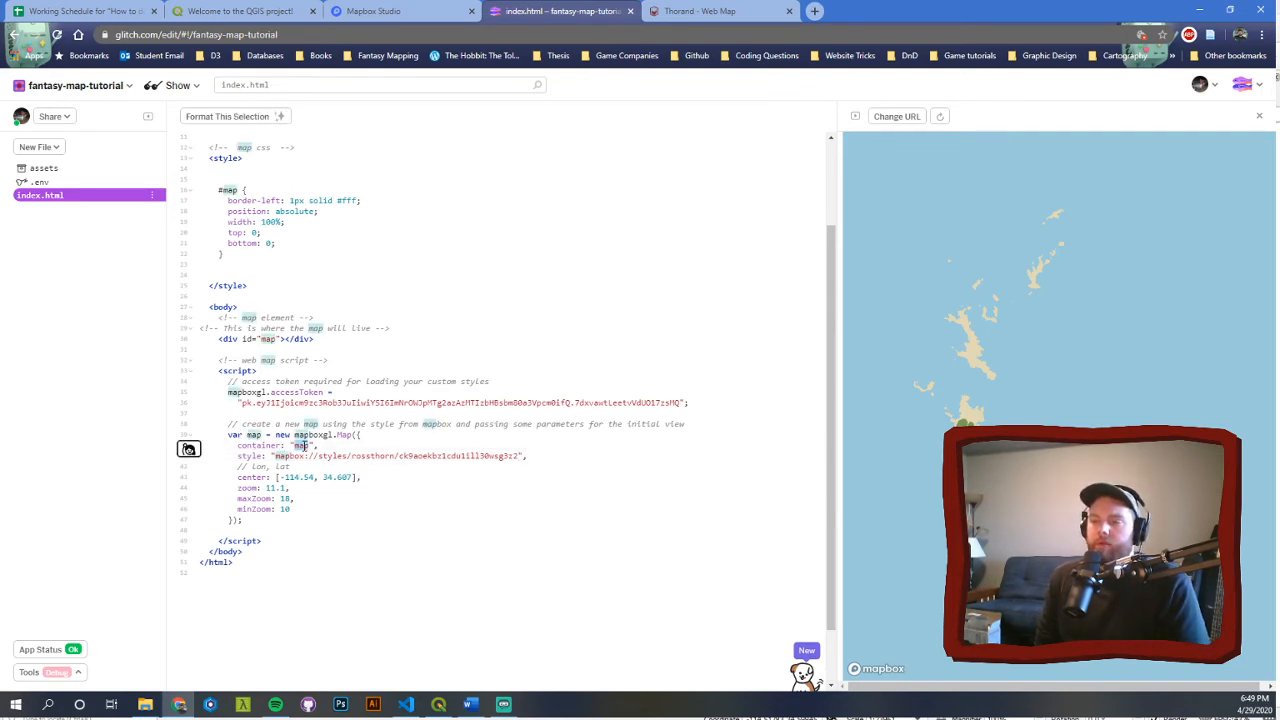
pyautogui.click(266, 339)
pyautogui.click(518, 360)
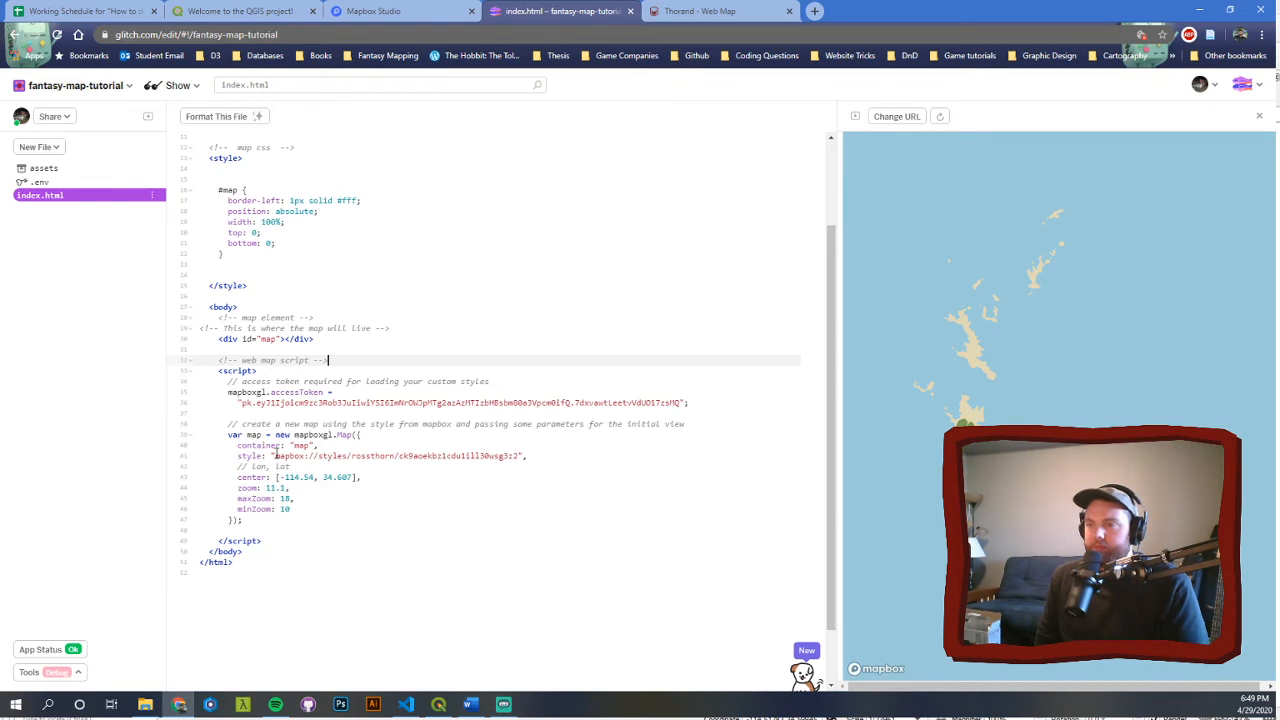
pyautogui.moveTo(276, 455); pyautogui.dragTo(337, 455)
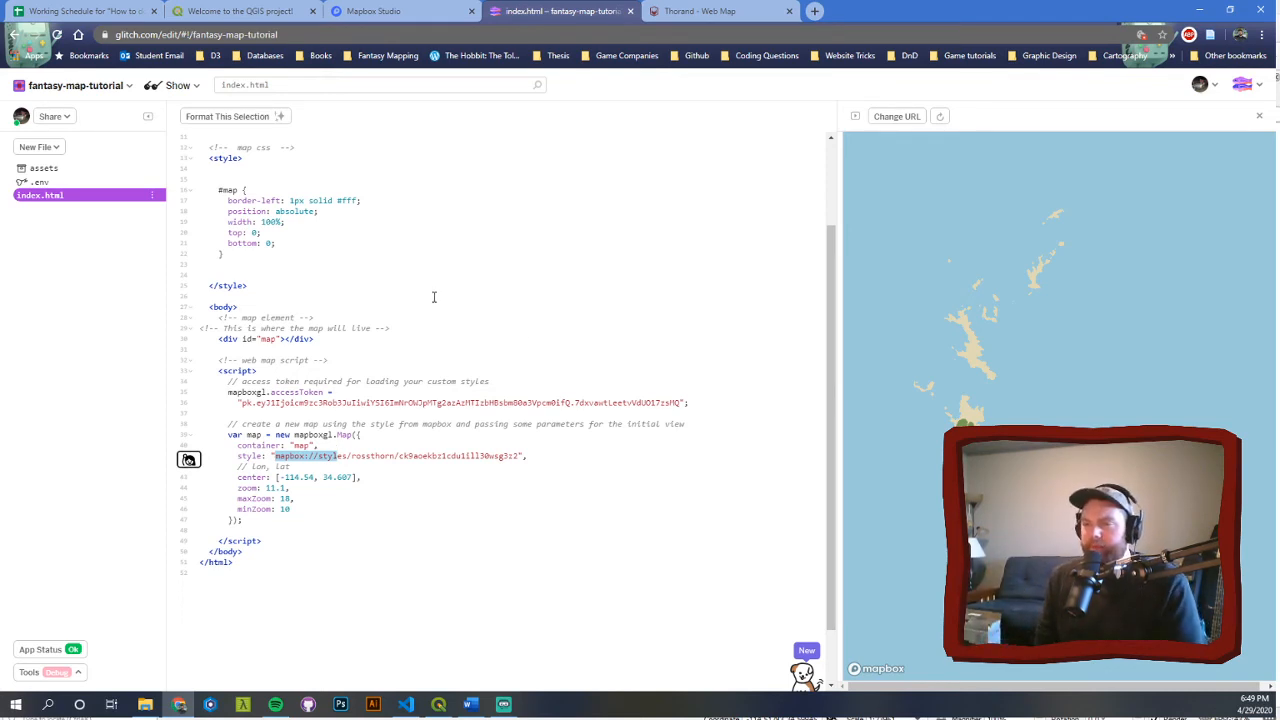
# - Examine the map's center and zoom parameters alongside the live preview, and look at the project's uploaded assets
pyautogui.moveTo(356, 477); pyautogui.dragTo(268, 489)
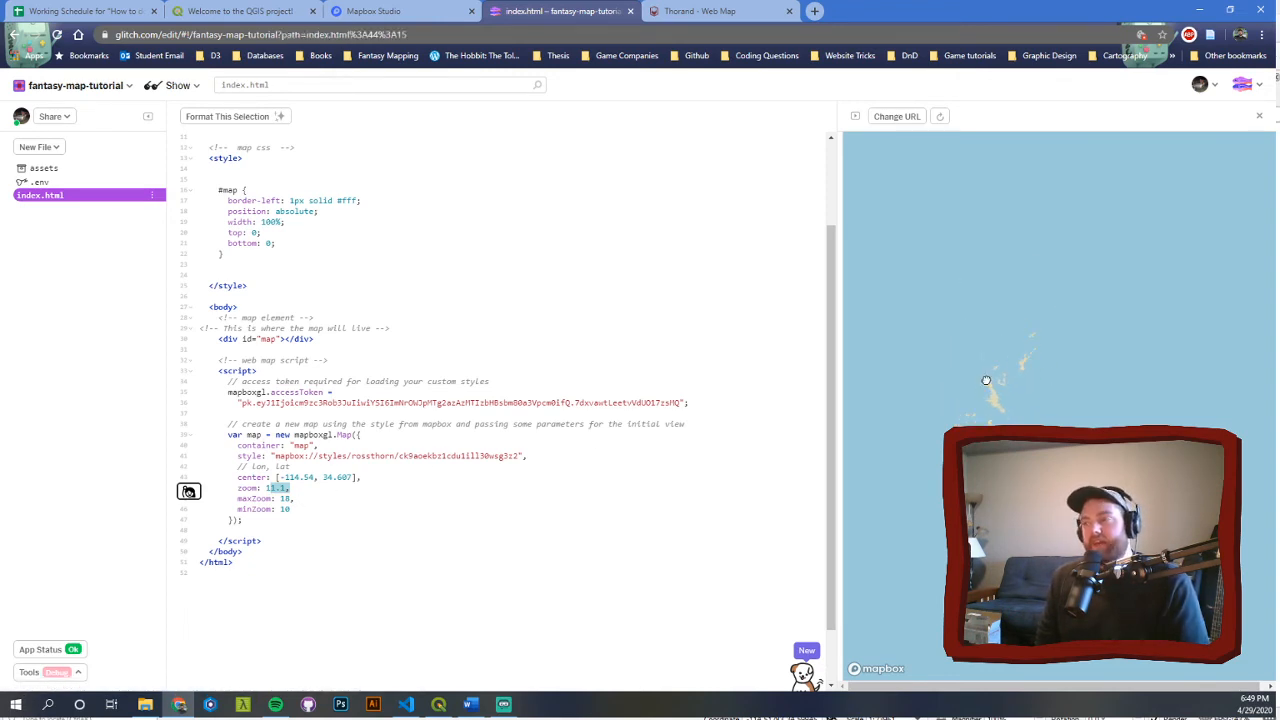
pyautogui.moveTo(895, 390); pyautogui.dragTo(1044, 335)
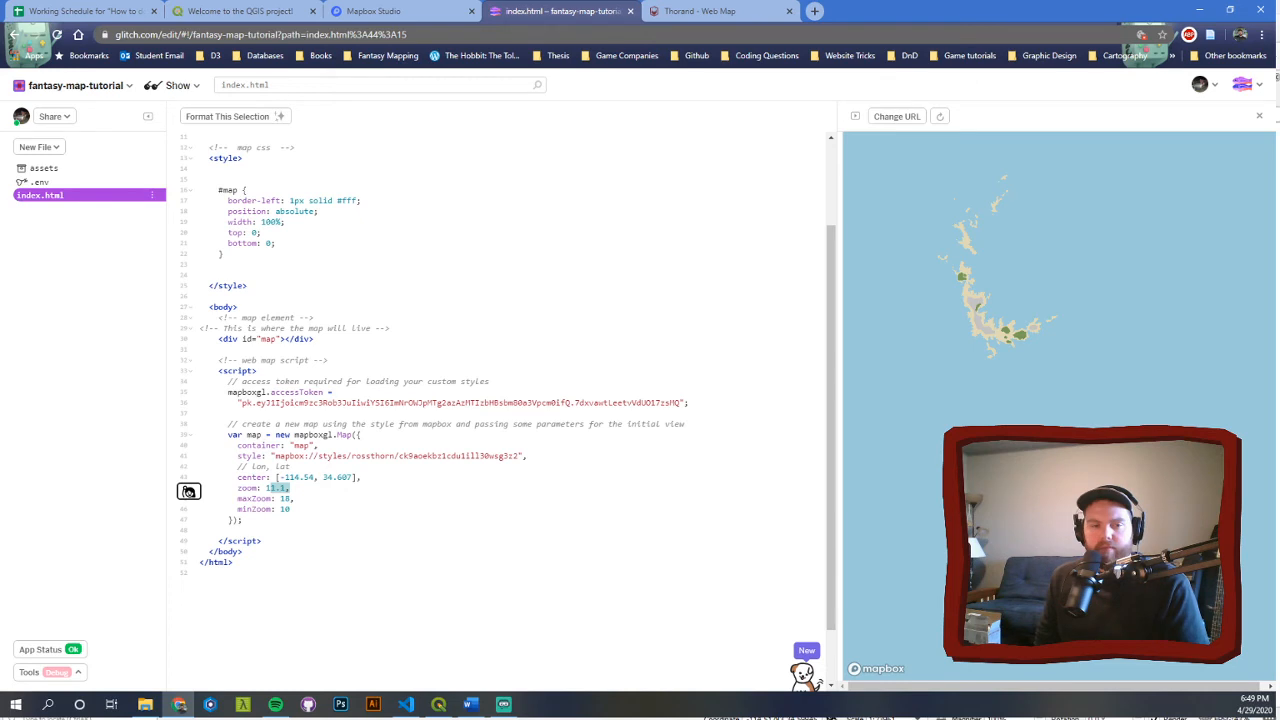
pyautogui.hotkey('alt', 'Tab')
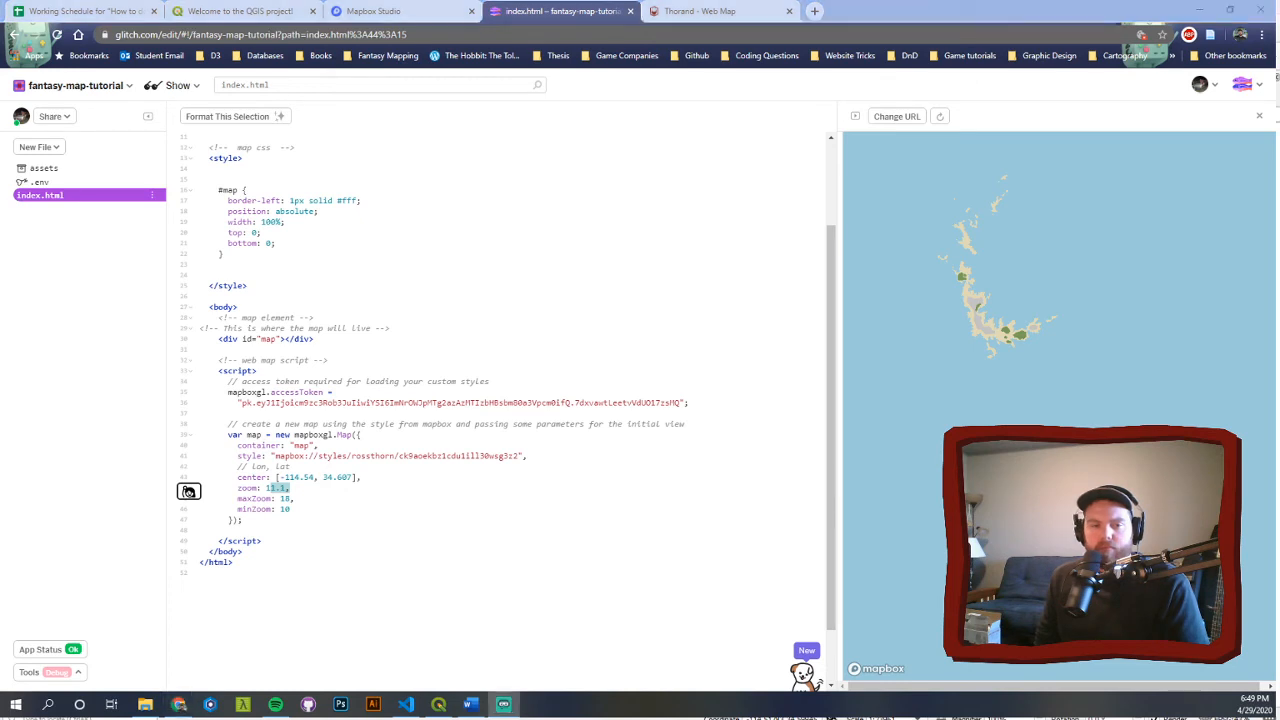
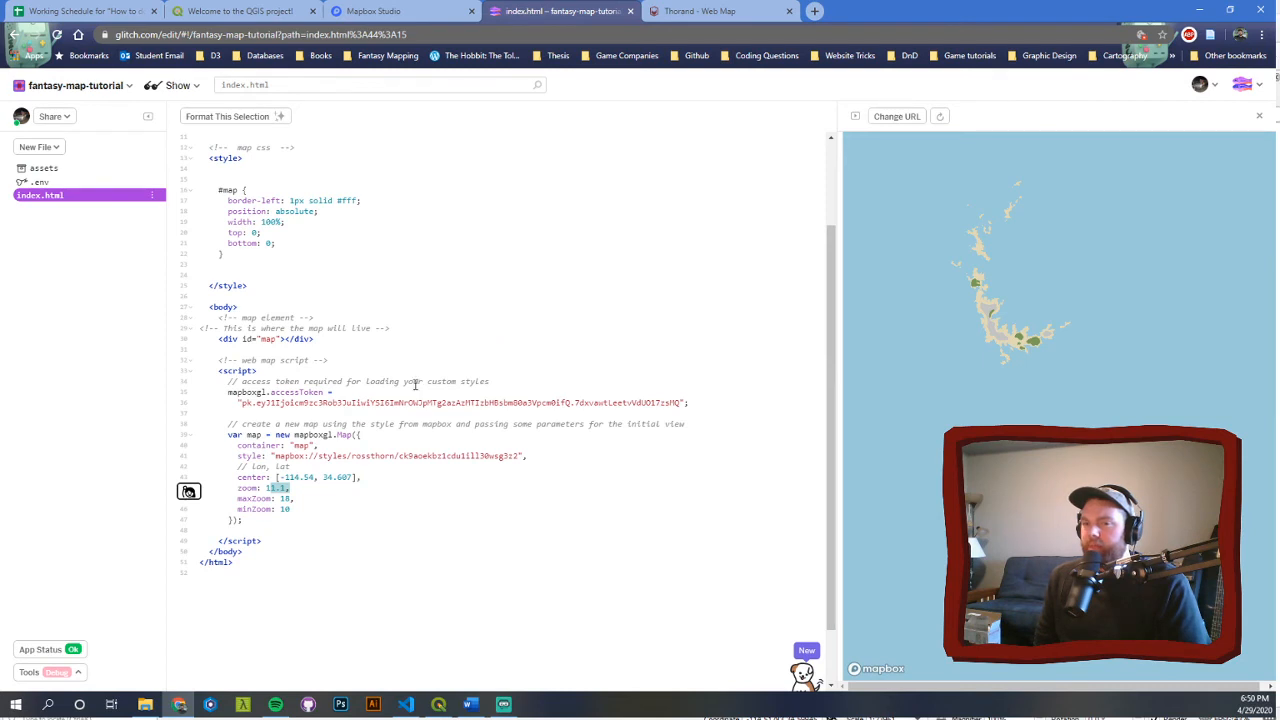
pyautogui.click(343, 516)
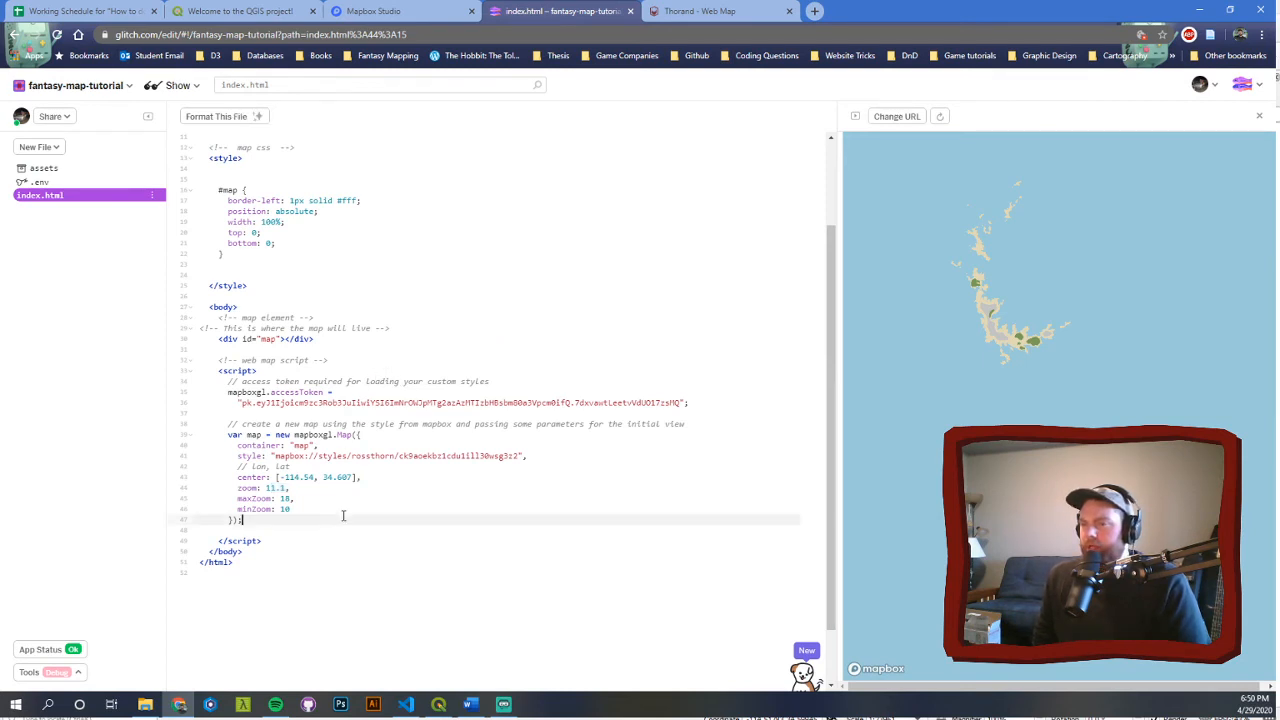
pyautogui.scroll(5, 1011, 354)
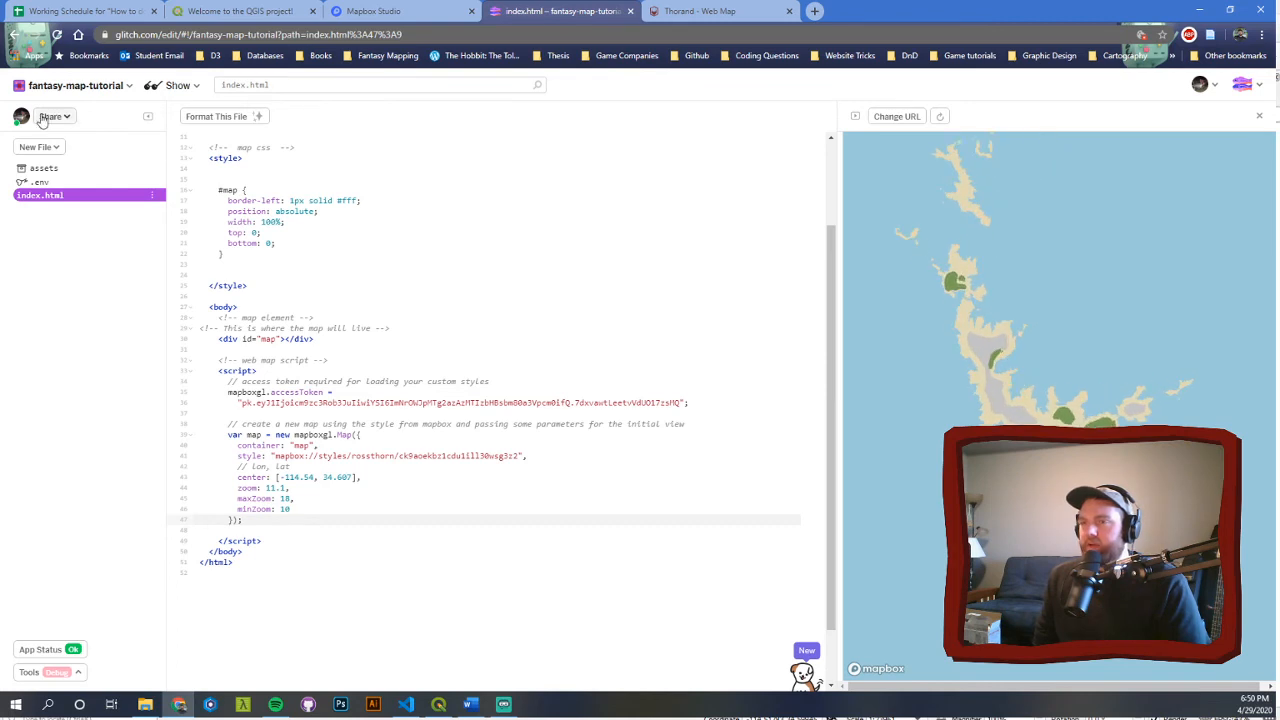
pyautogui.click(45, 168)
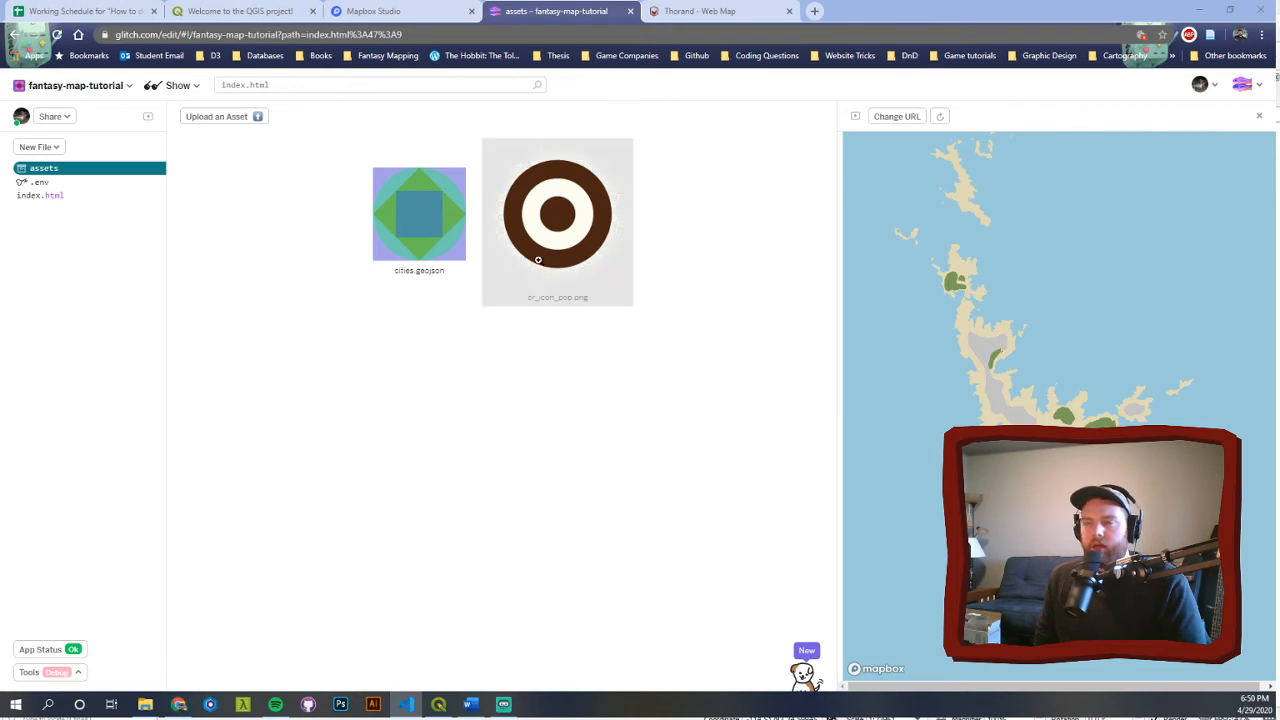
pyautogui.click(36, 197)
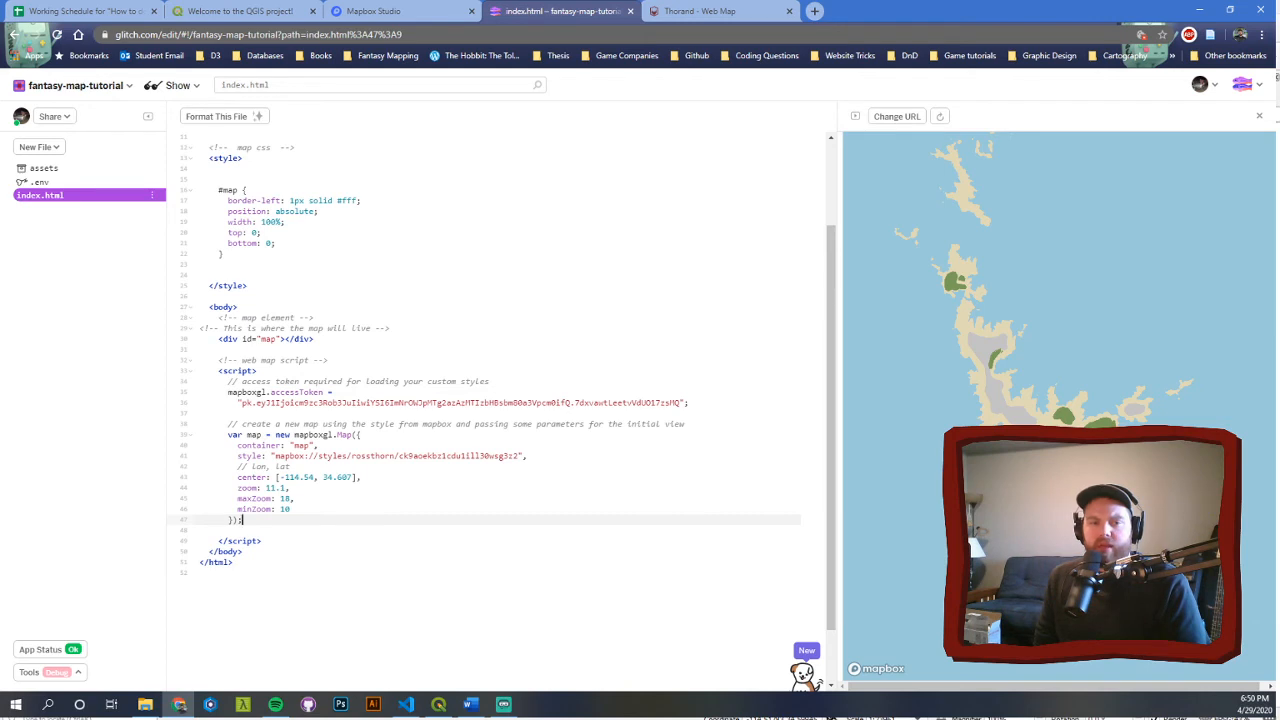
# - Paste the prepared map load code from Visual Studio Code below the map definition, adding the city icon, cities GeoJSON source and cities_layer symbol layer
pyautogui.click(405, 704)
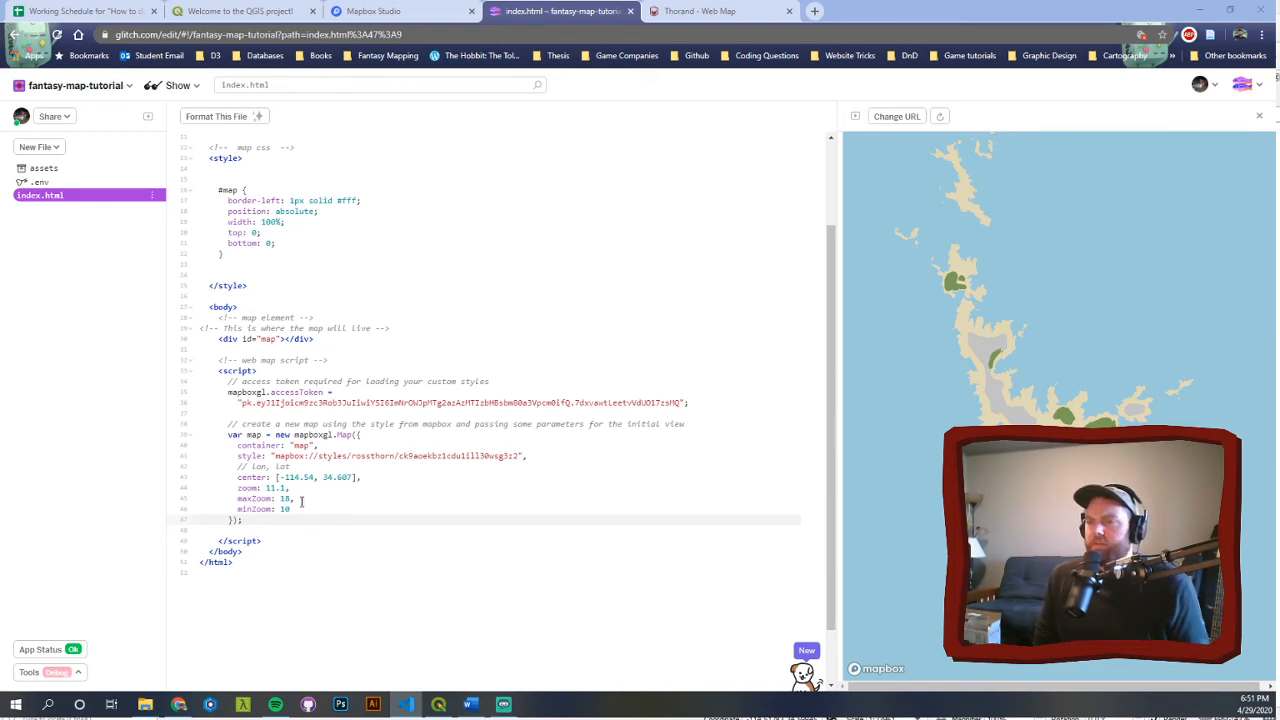
pyautogui.click(285, 519)
pyautogui.press('Return')
pyautogui.press('Return')
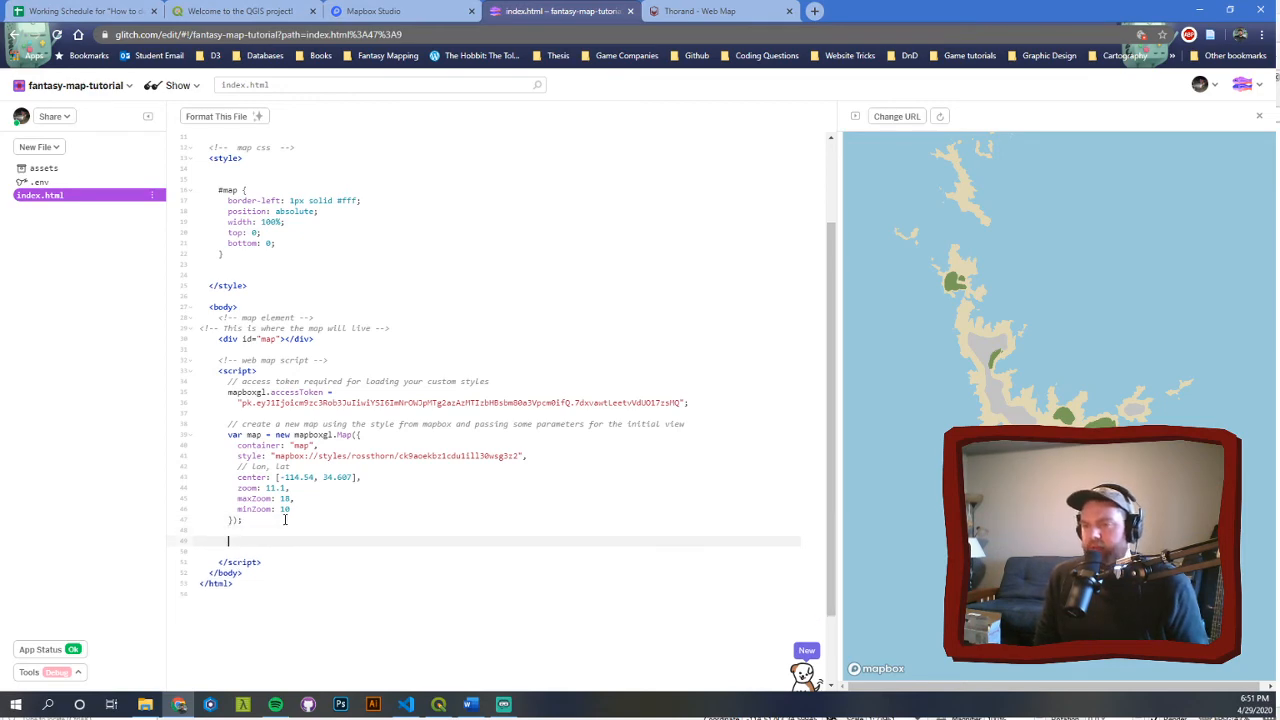
pyautogui.hotkey('ctrl', 'v')
pyautogui.scroll(1, 523, 313)
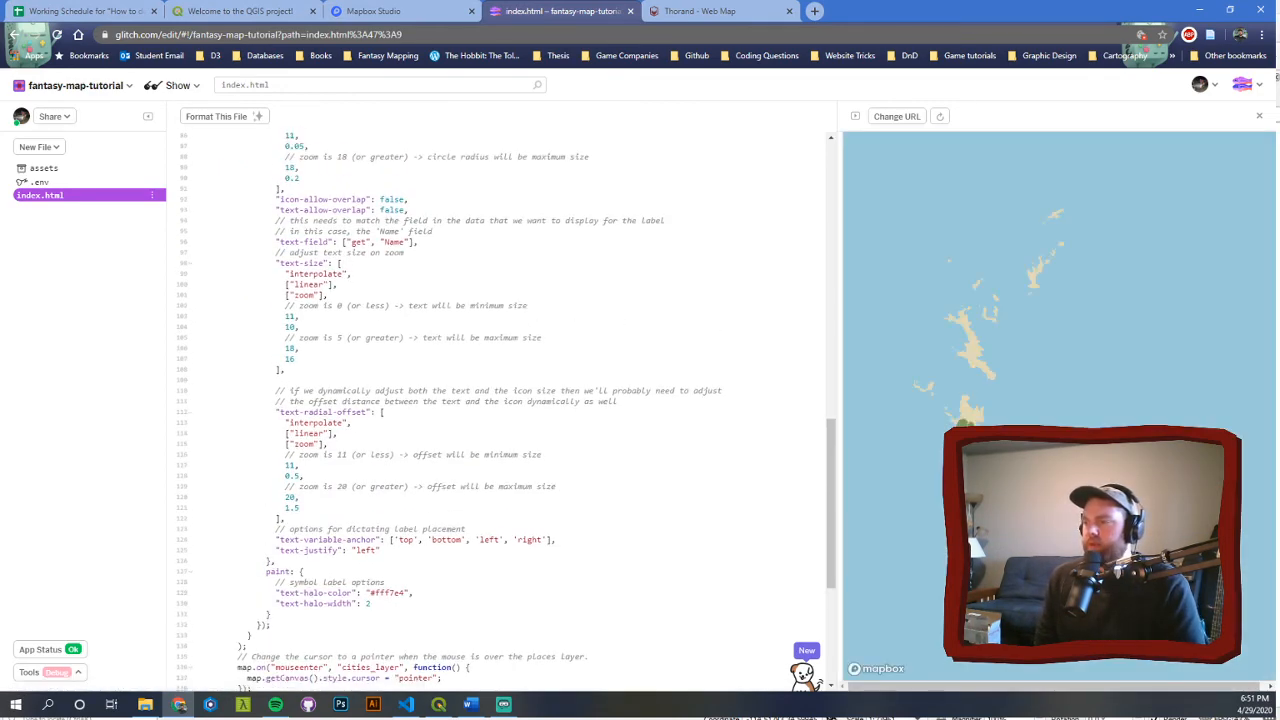
pyautogui.scroll(3, 546, 367)
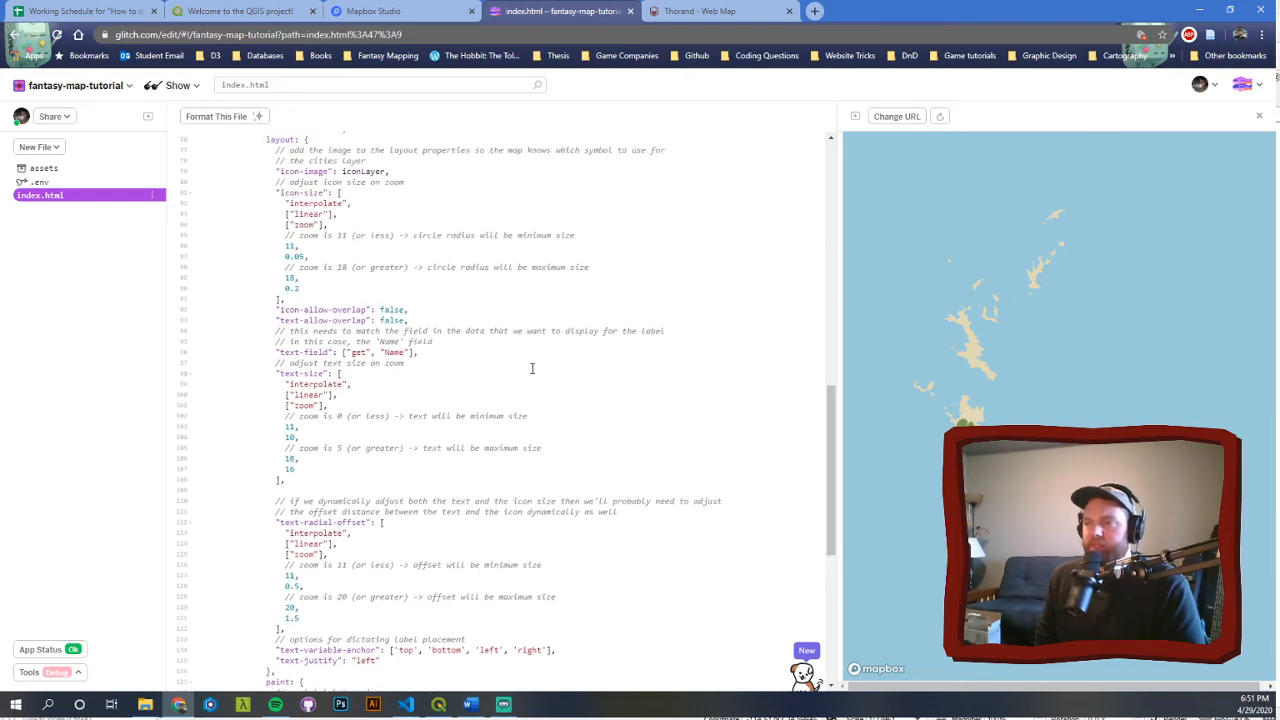
pyautogui.scroll(3, 546, 367)
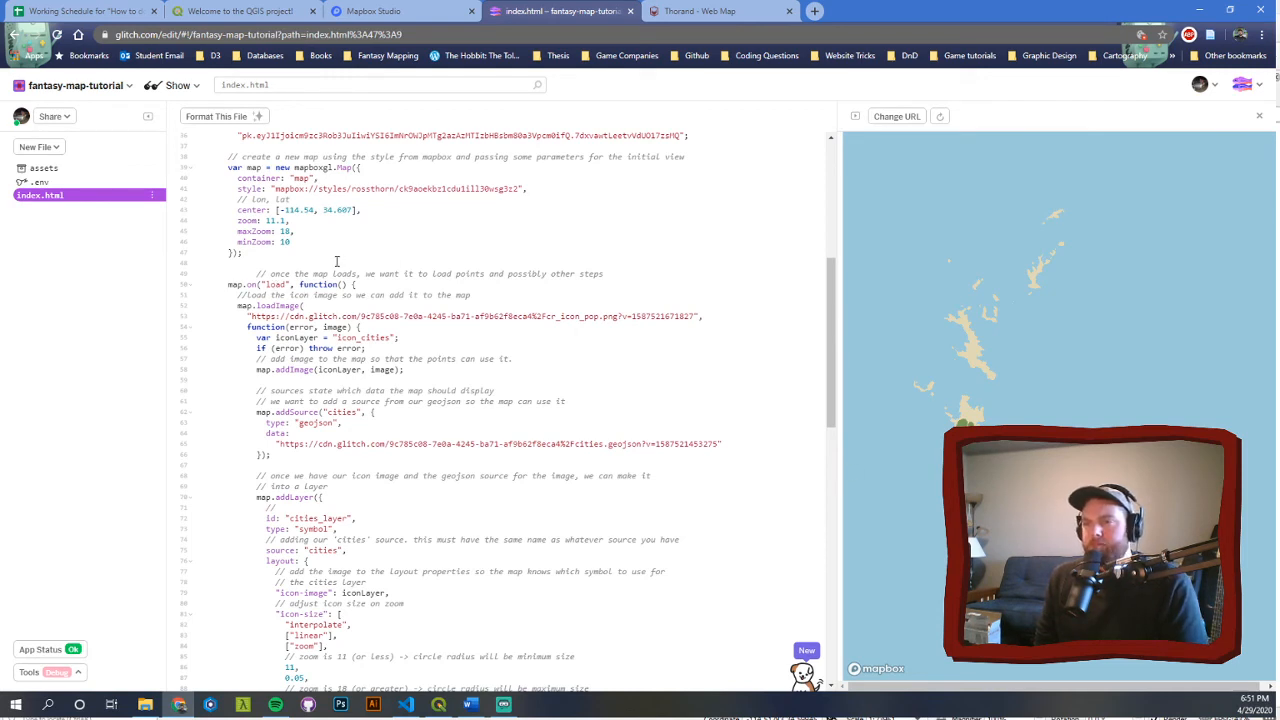
pyautogui.scroll(1, 313, 240)
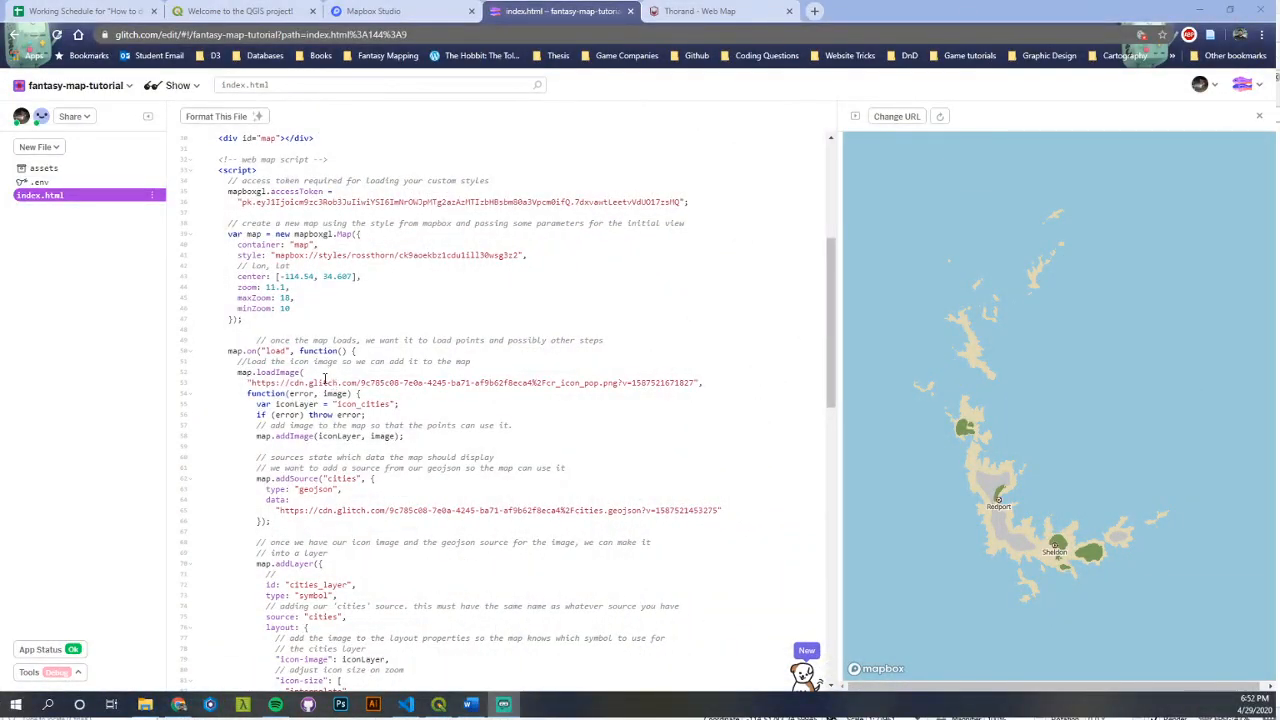
# - Check the icon image loaded by map.loadImage against the cr_icon_pop.png file in the project's assets
pyautogui.click(323, 375)
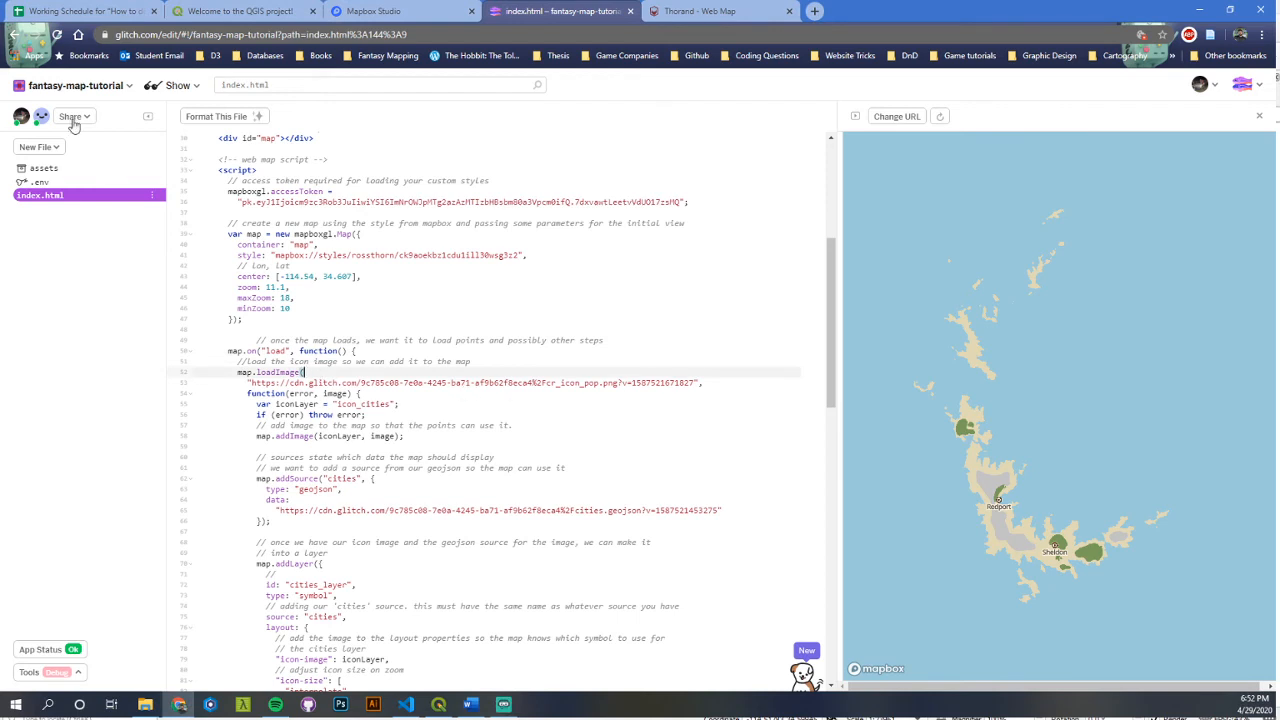
pyautogui.click(42, 168)
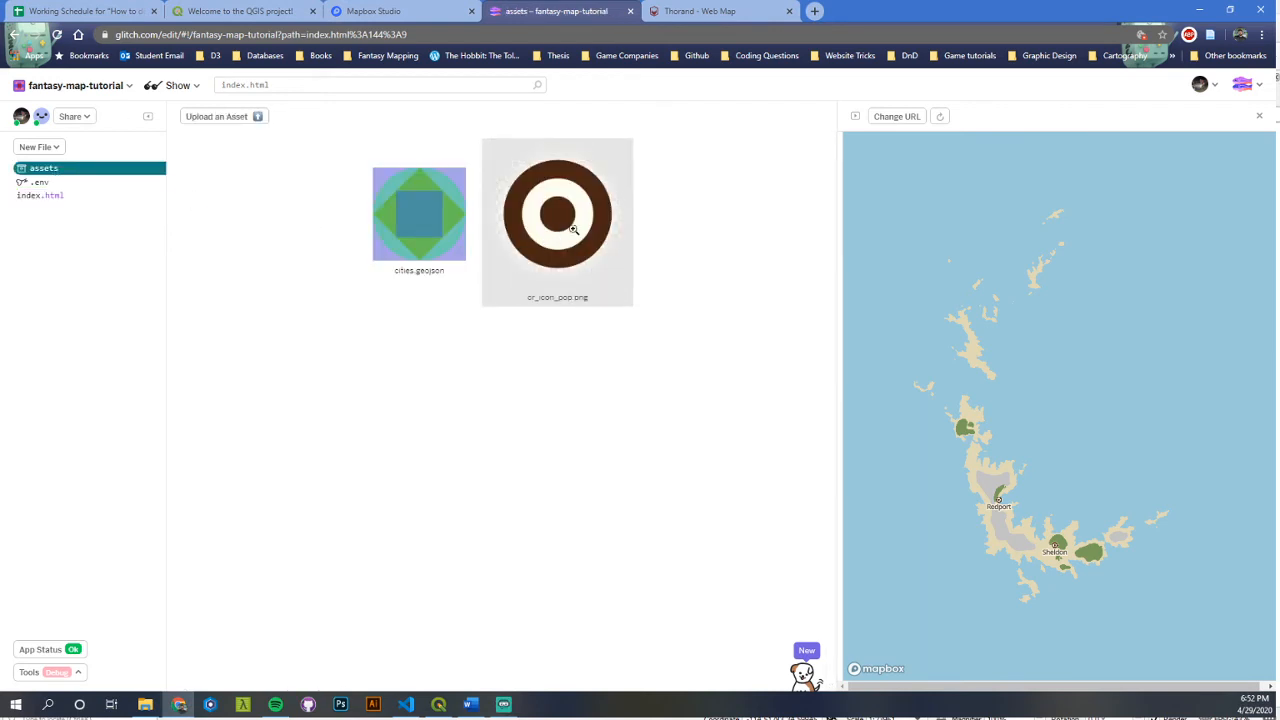
pyautogui.click(32, 196)
pyautogui.click(376, 394)
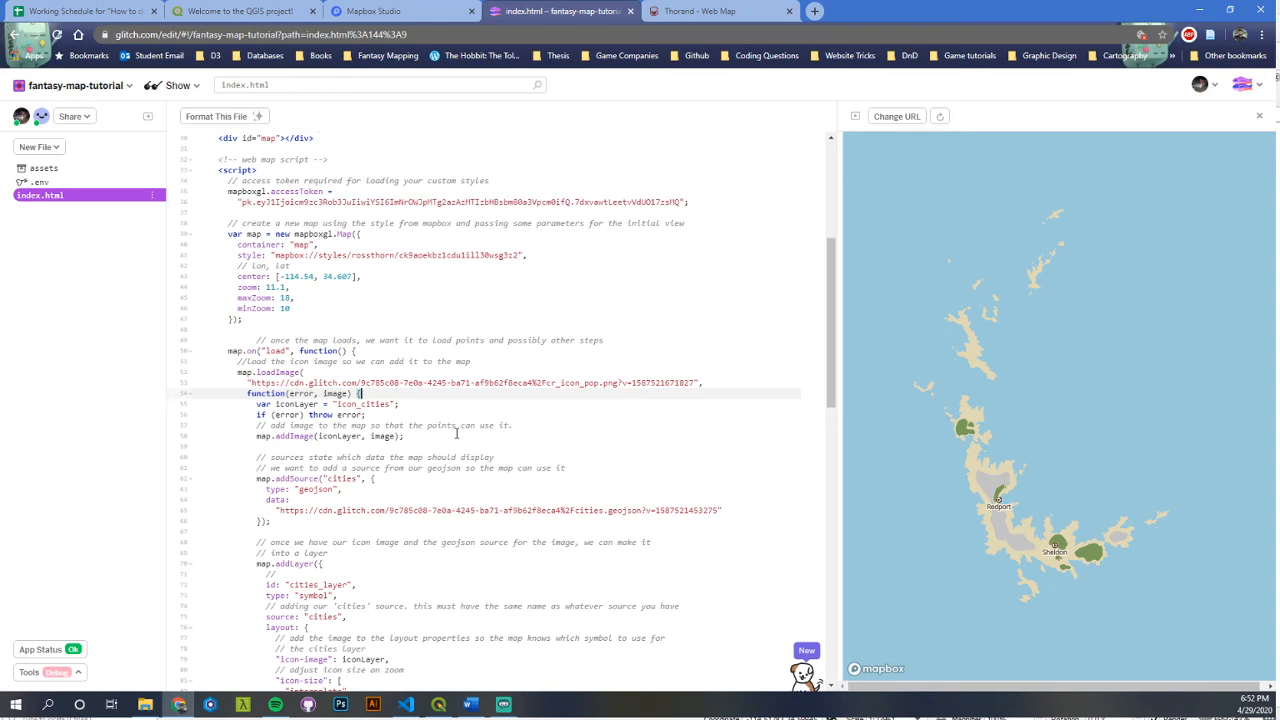
# - Examine the cities source's geojson type and data URL, and inspect the Redport and Sheldon points close up in the live preview
pyautogui.scroll(-1, 415, 432)
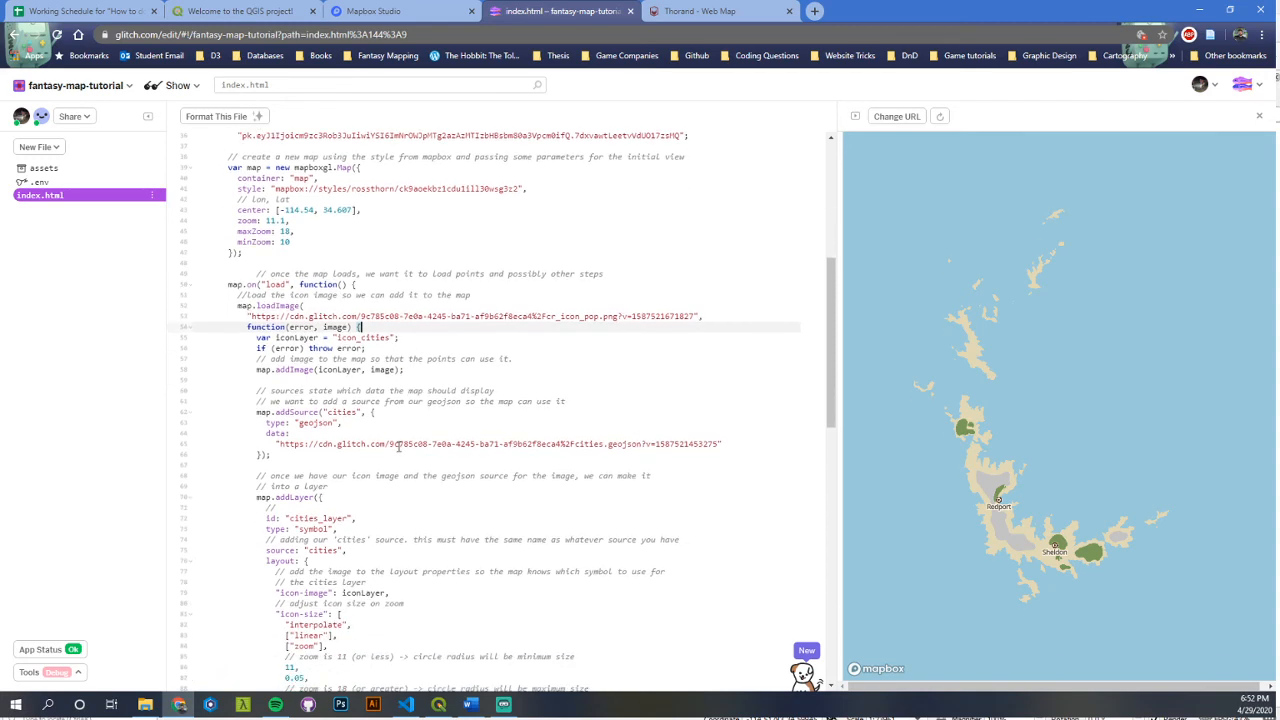
pyautogui.click(385, 412)
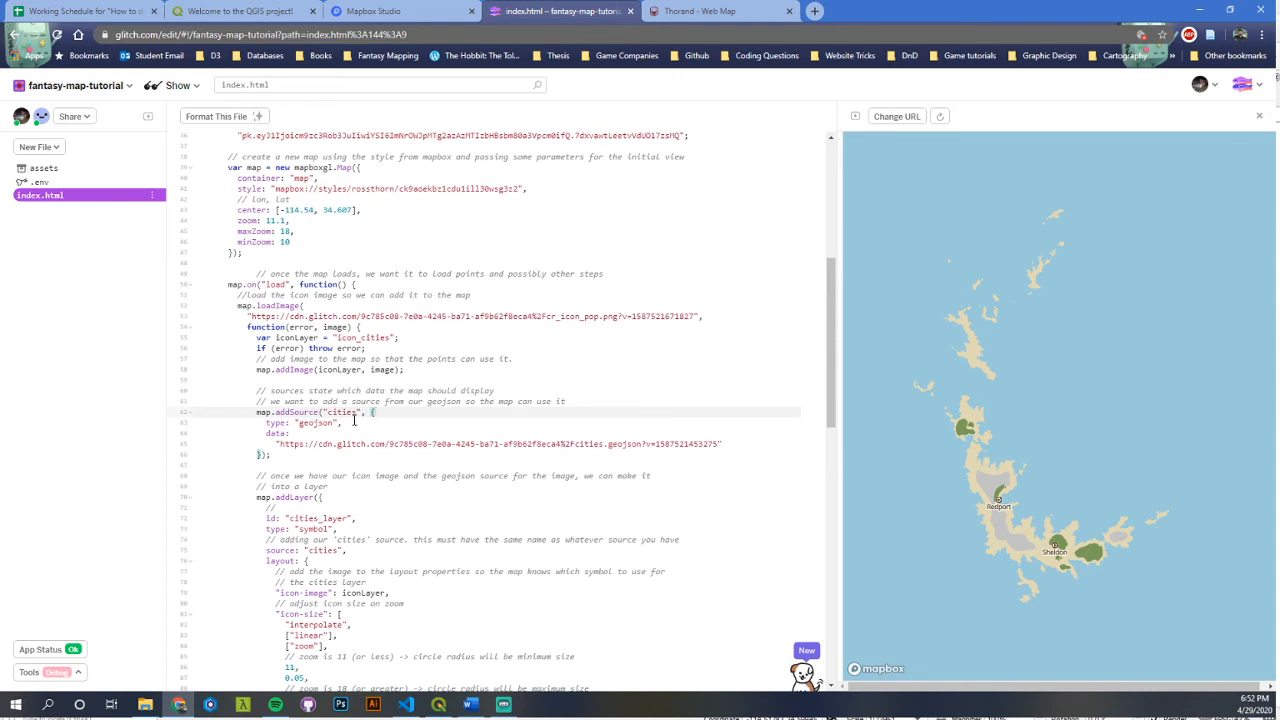
pyautogui.click(322, 423)
pyautogui.moveTo(717, 449); pyautogui.dragTo(280, 443)
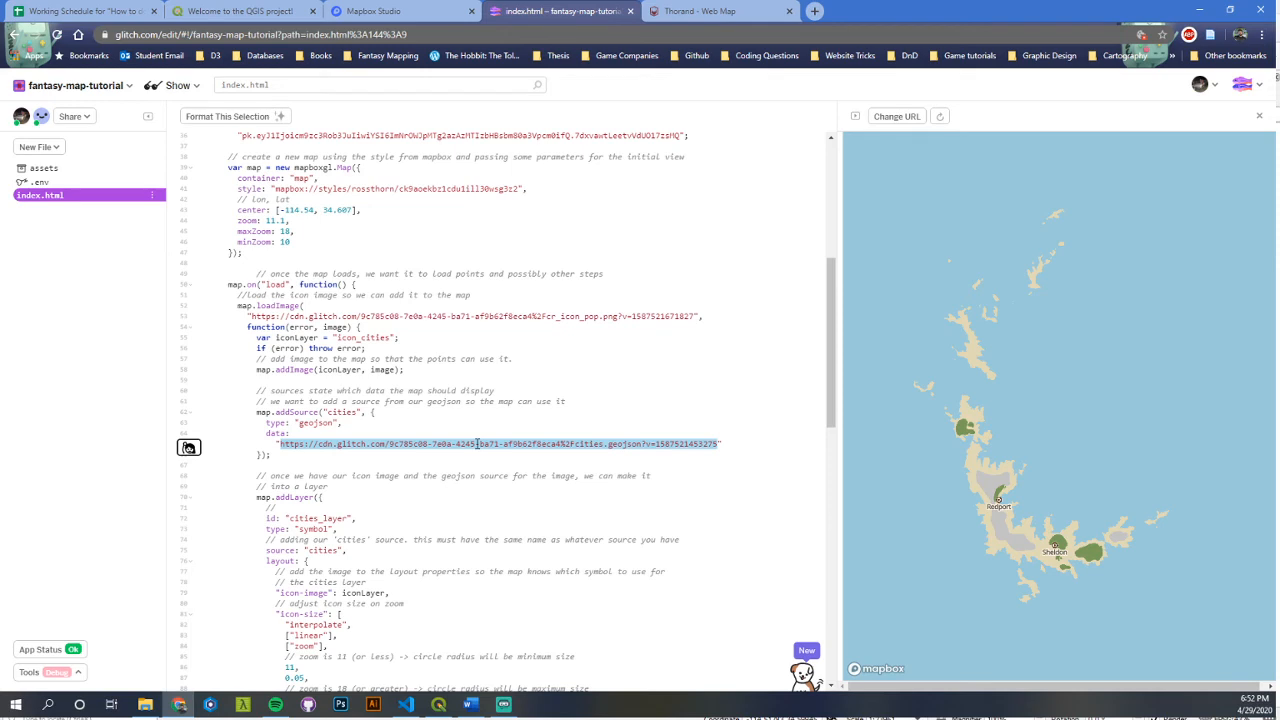
pyautogui.scroll(2, 1010, 525)
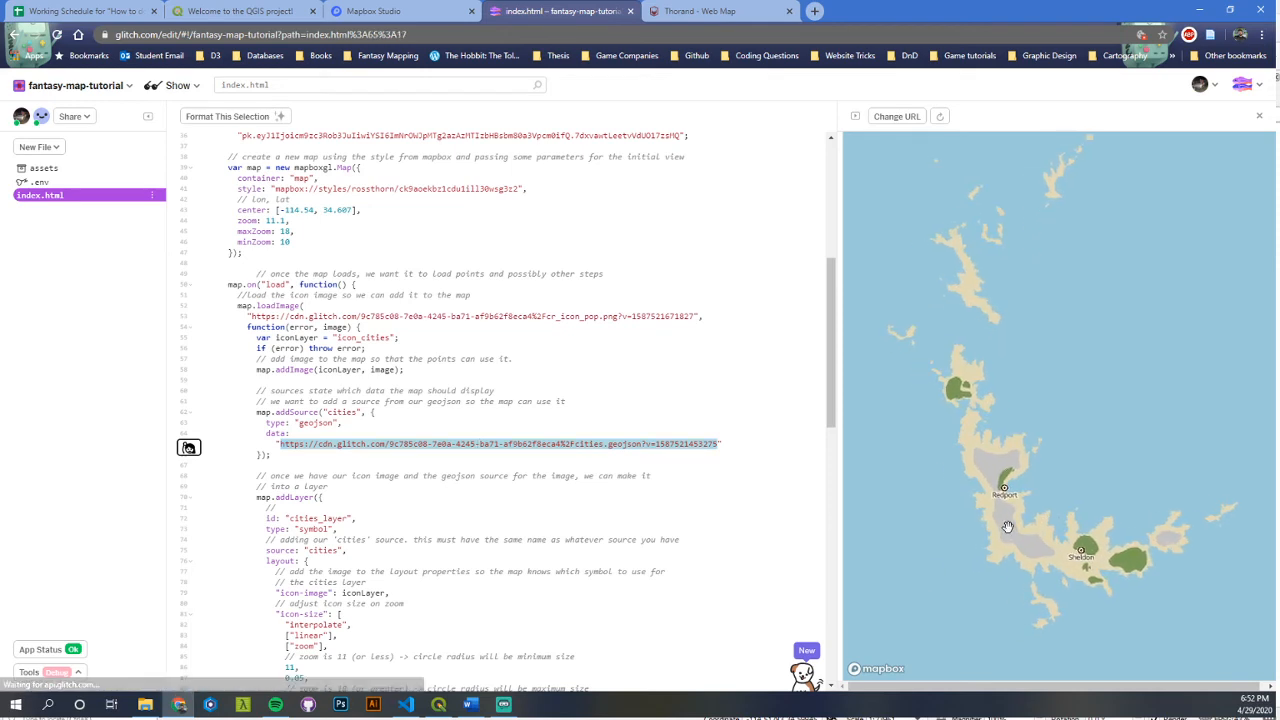
pyautogui.scroll(2, 1008, 527)
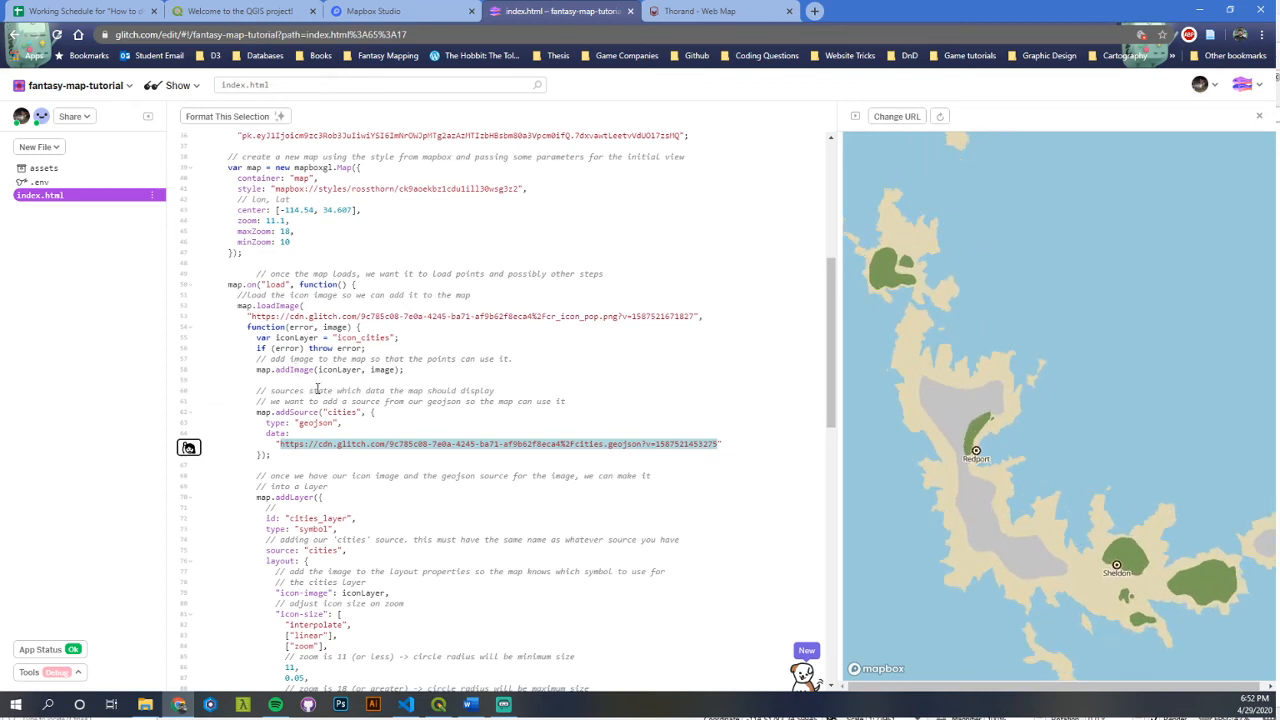
# - Examine the cities_layer id, symbol type, source and layout entries in map.addLayer, and compare its source with the name in map.addSource
pyautogui.scroll(-3, 340, 390)
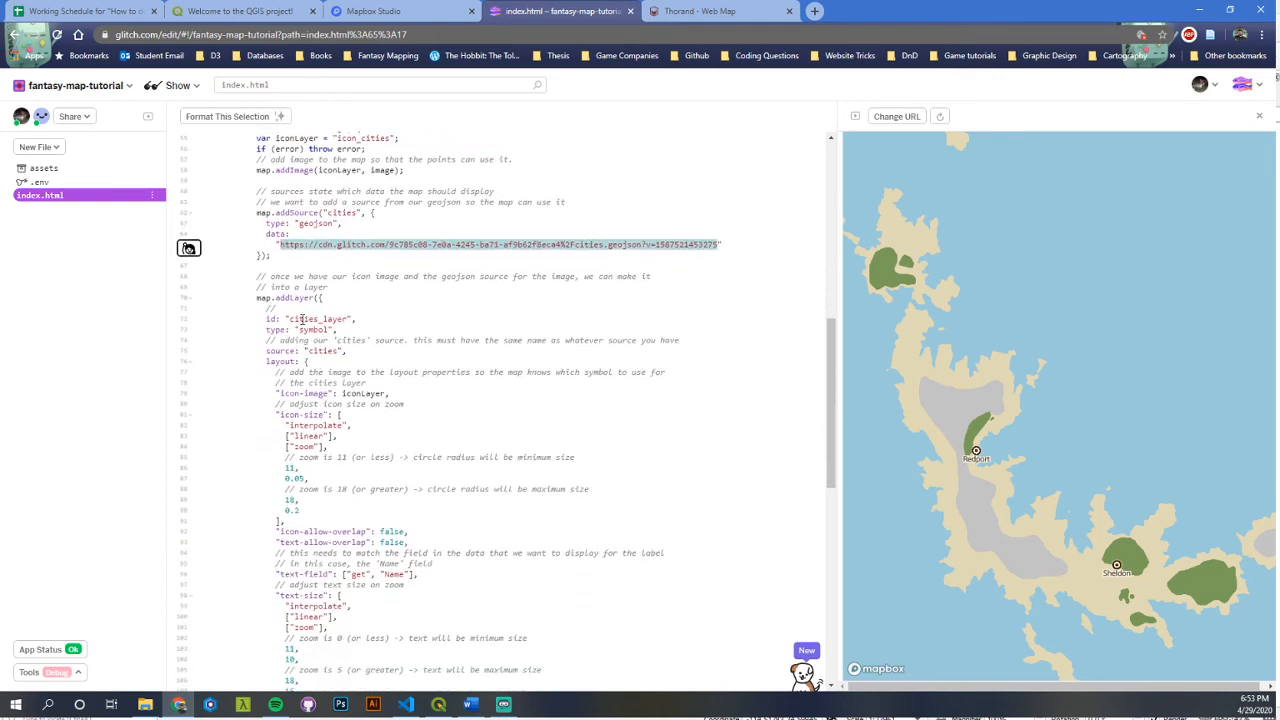
pyautogui.click(328, 298)
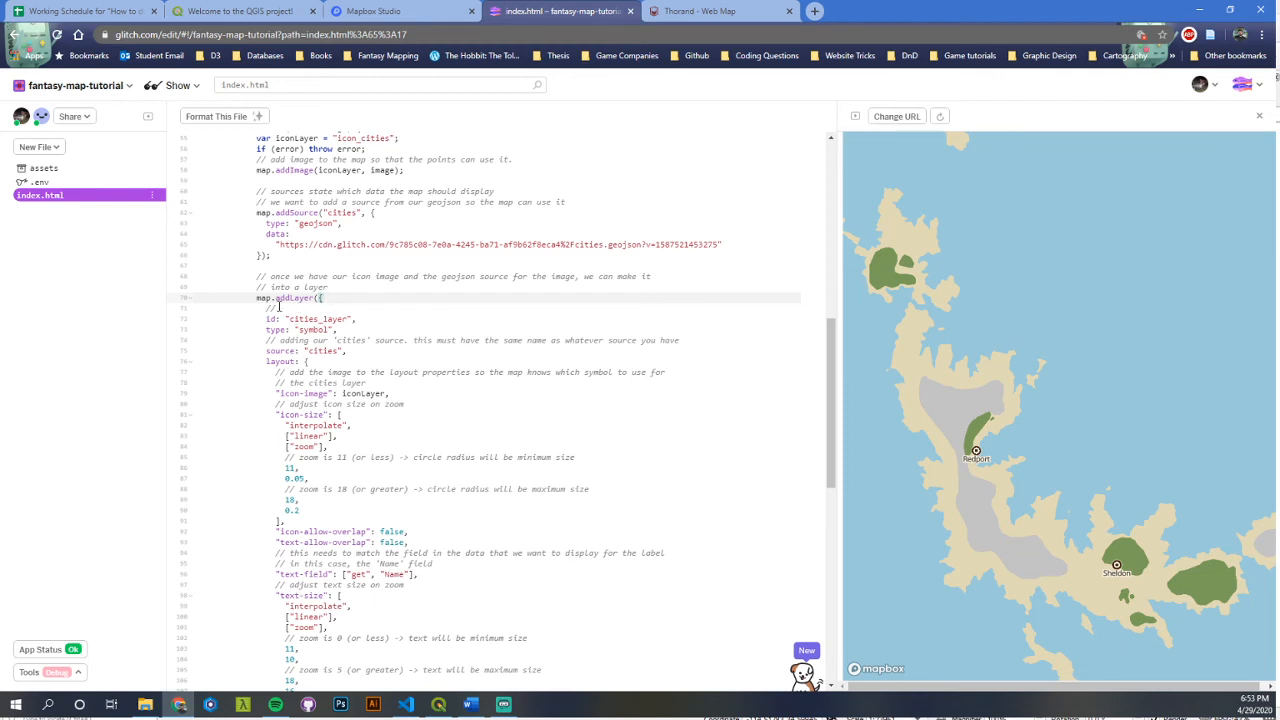
pyautogui.click(337, 318)
pyautogui.doubleClick(337, 318)
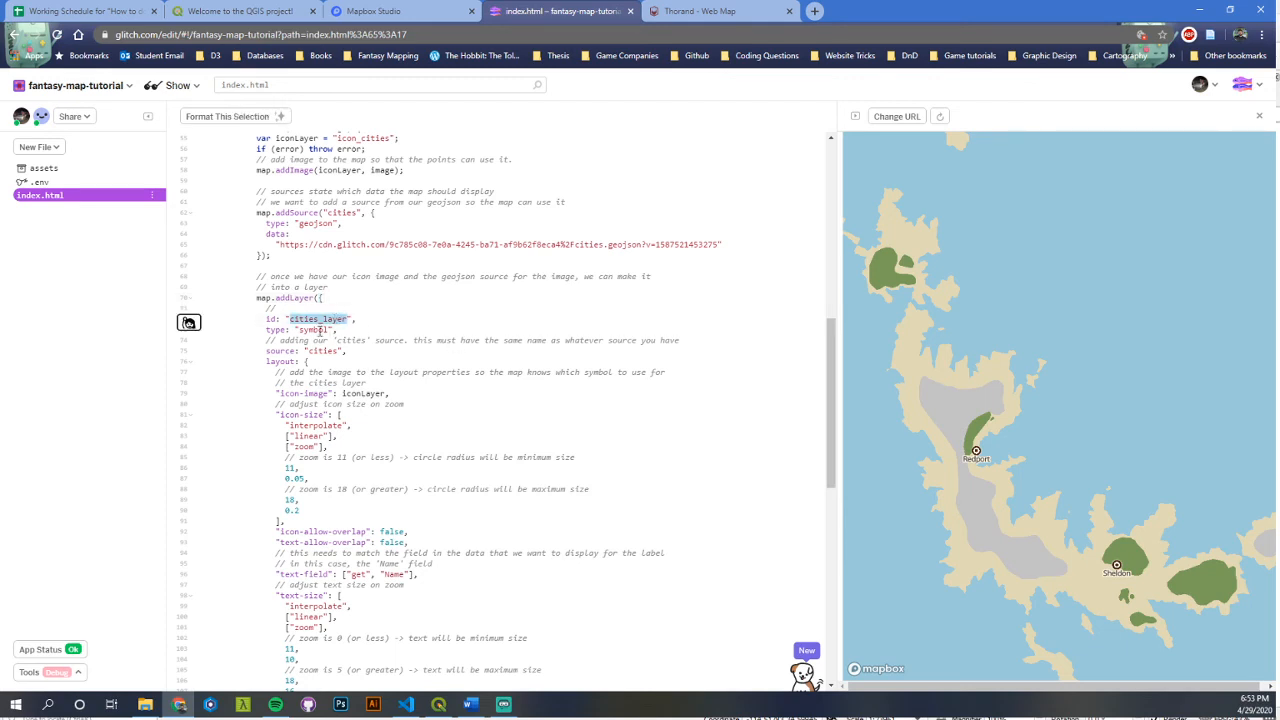
pyautogui.doubleClick(320, 330)
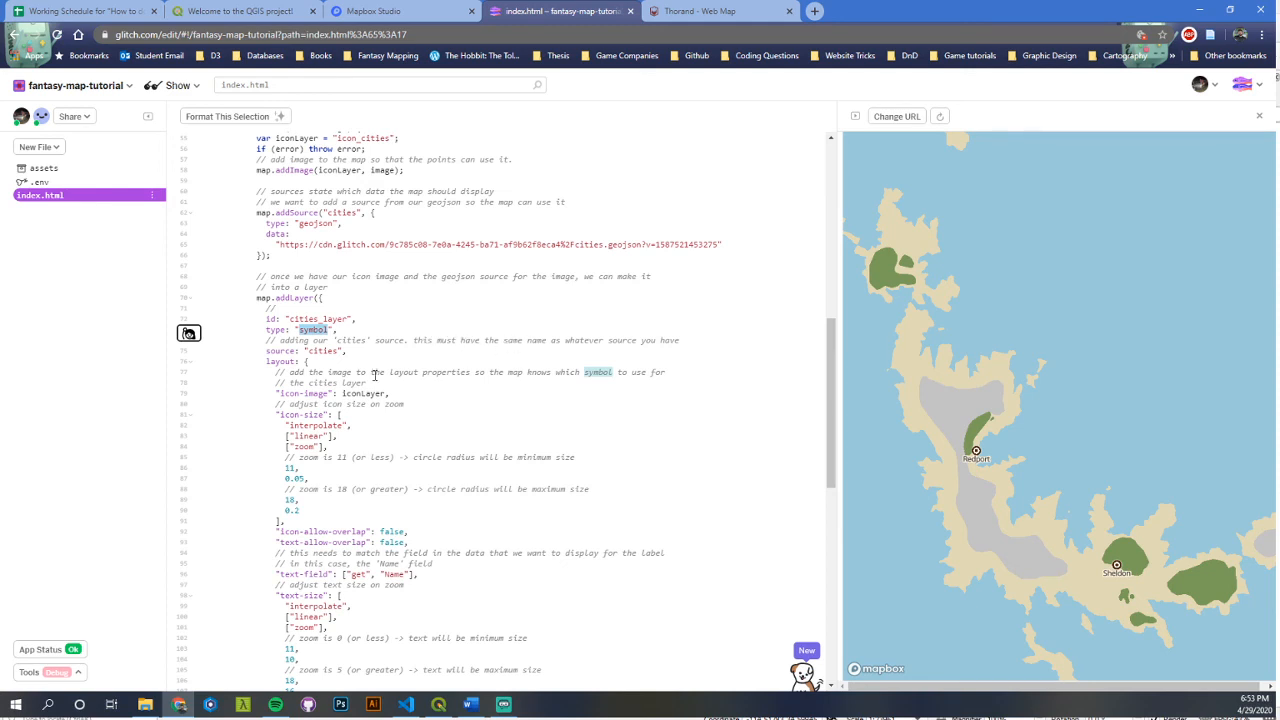
pyautogui.doubleClick(310, 393)
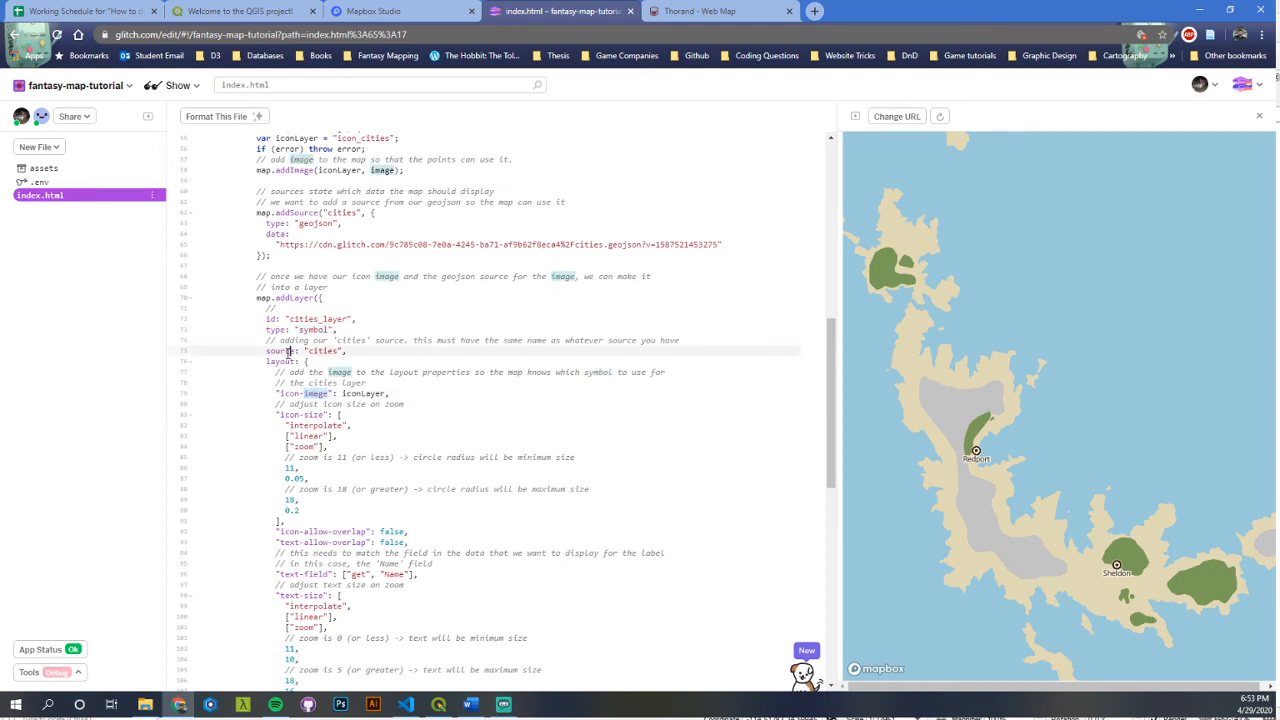
pyautogui.doubleClick(290, 351)
pyautogui.click(316, 351)
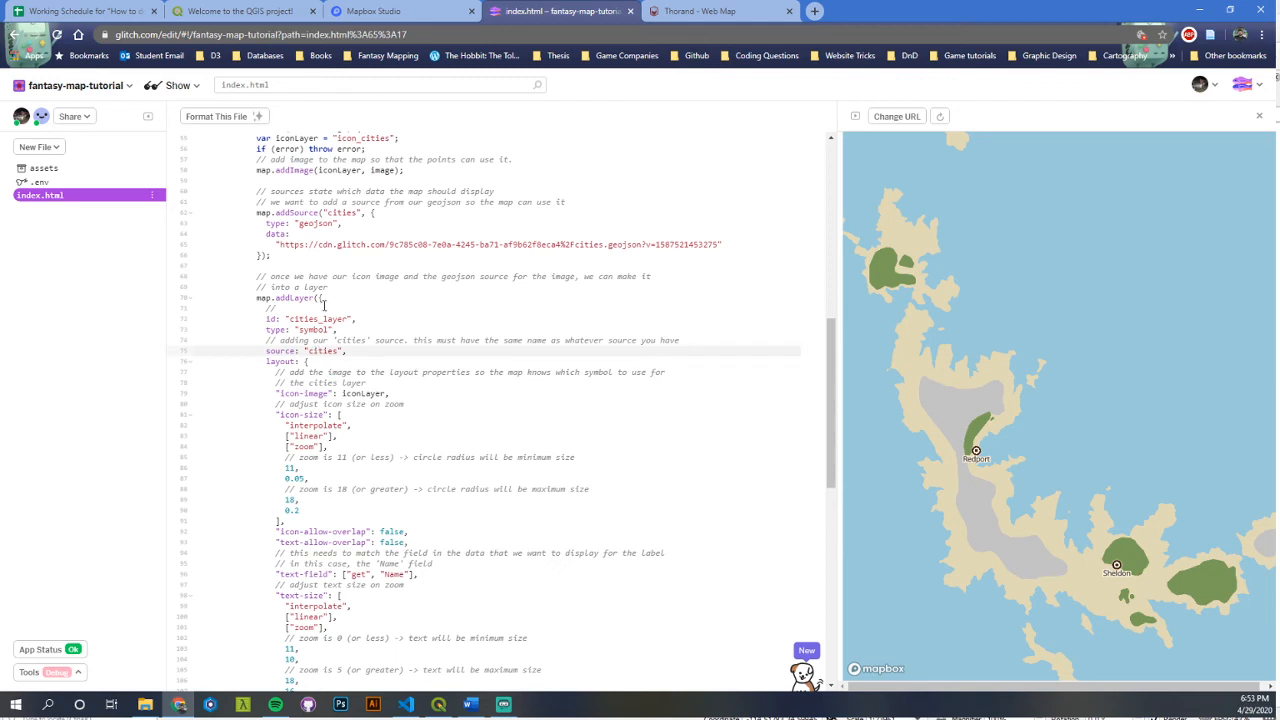
pyautogui.doubleClick(341, 213)
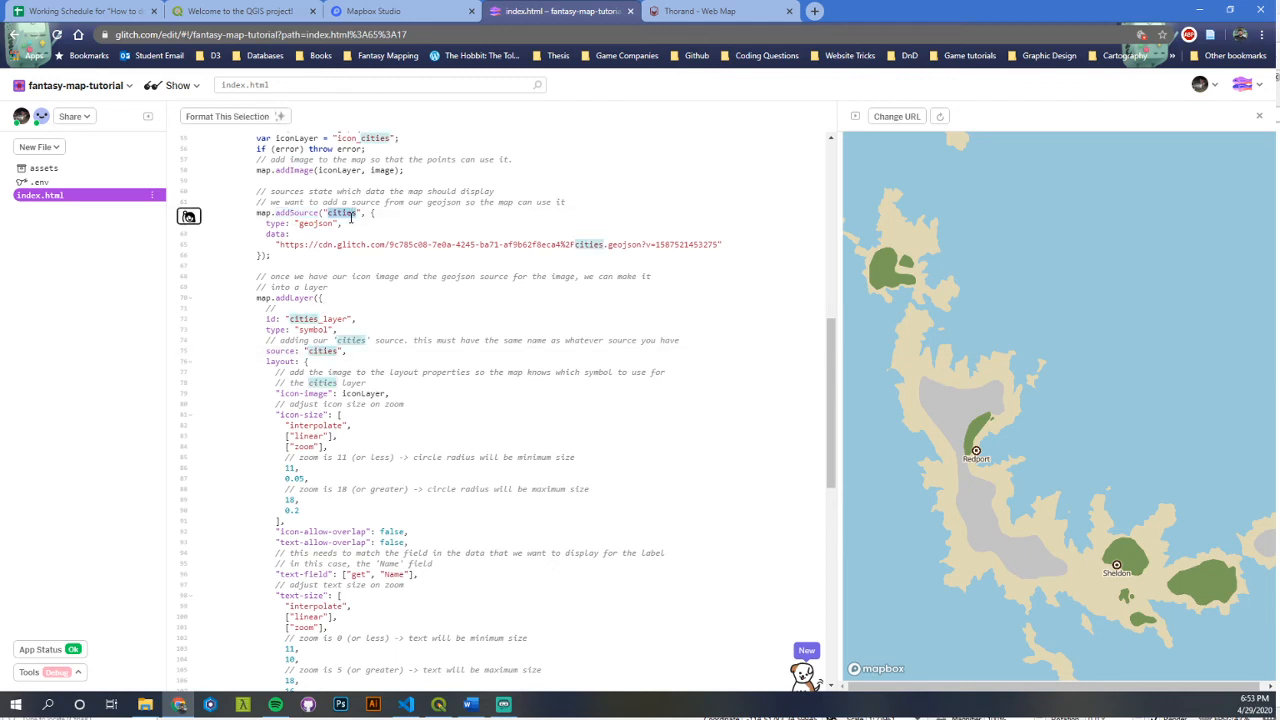
pyautogui.doubleClick(286, 361)
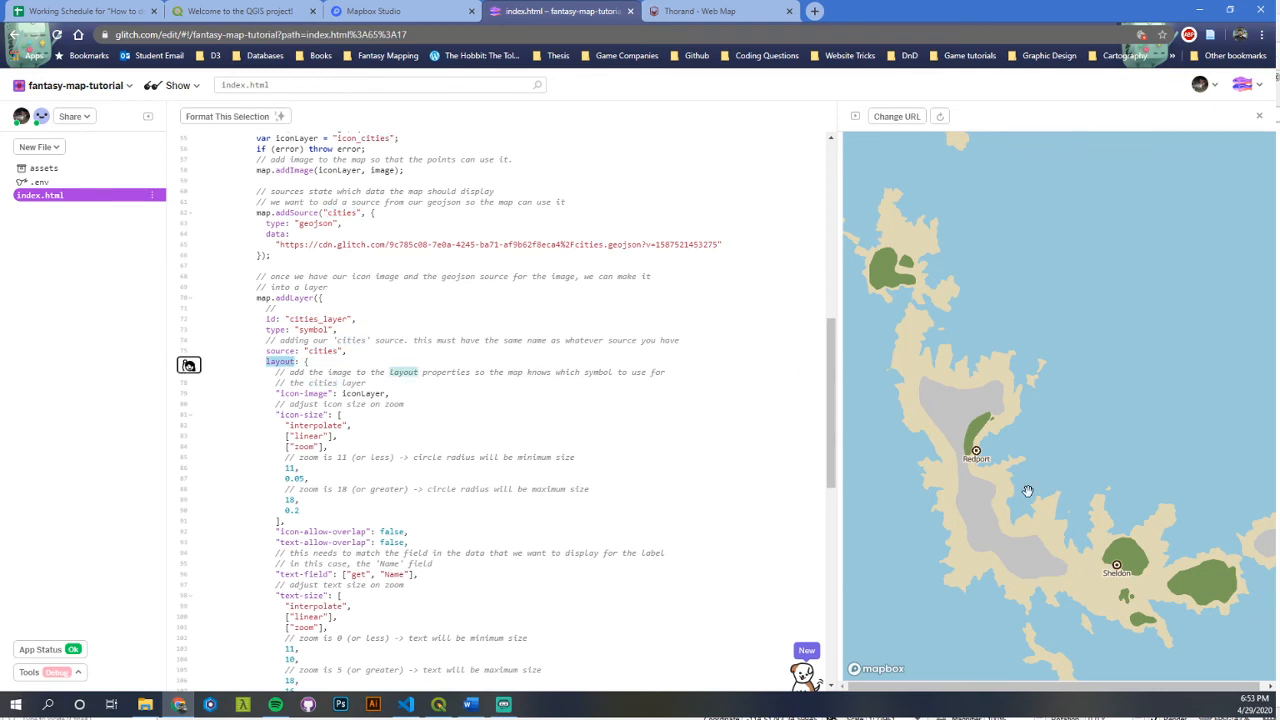
# - Trace the layer's icon-image value iconLayer back to its variable declaration and the map.addImage call
pyautogui.scroll(-1, 410, 390)
pyautogui.click(310, 328)
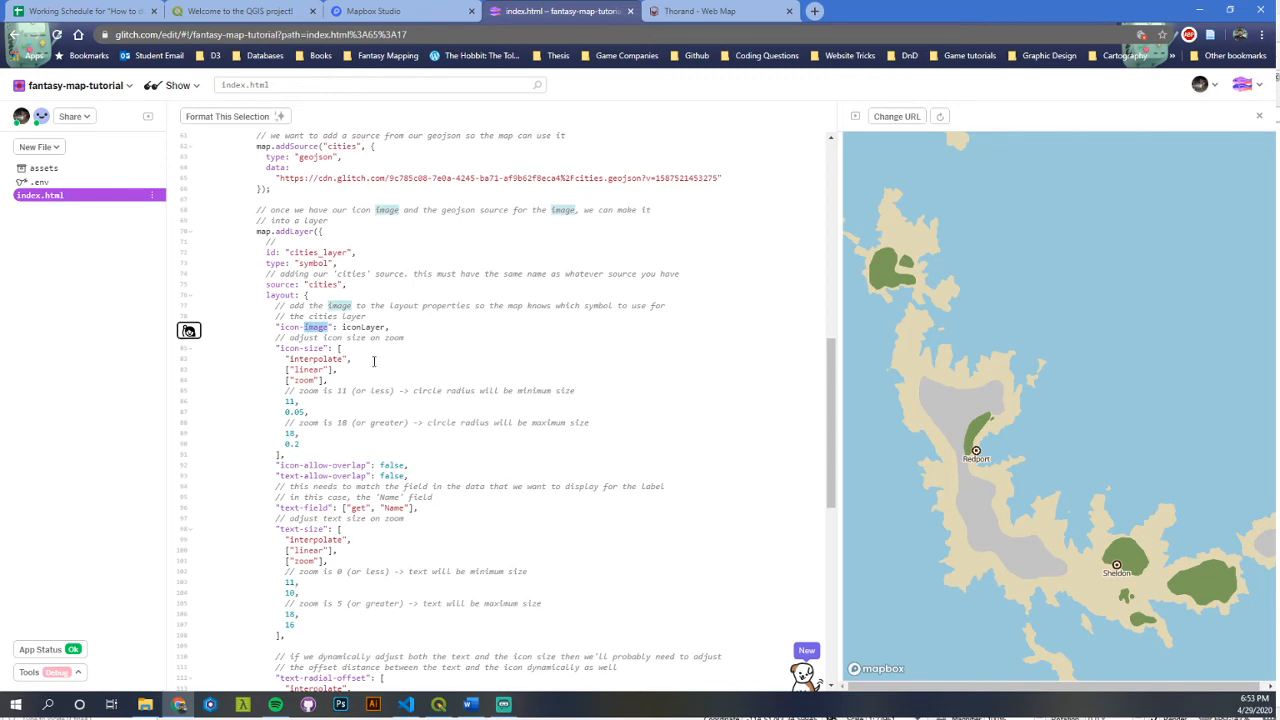
pyautogui.doubleClick(360, 328)
pyautogui.scroll(4, 360, 330)
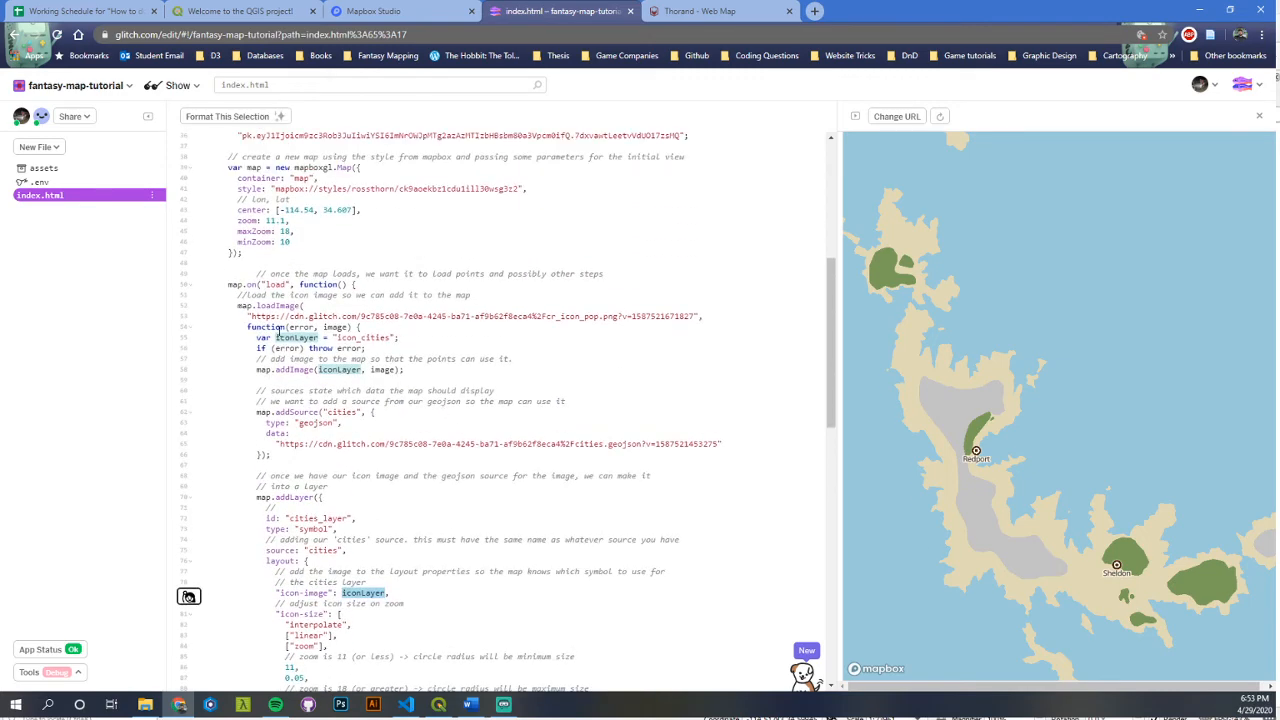
pyautogui.scroll(-1, 478, 362)
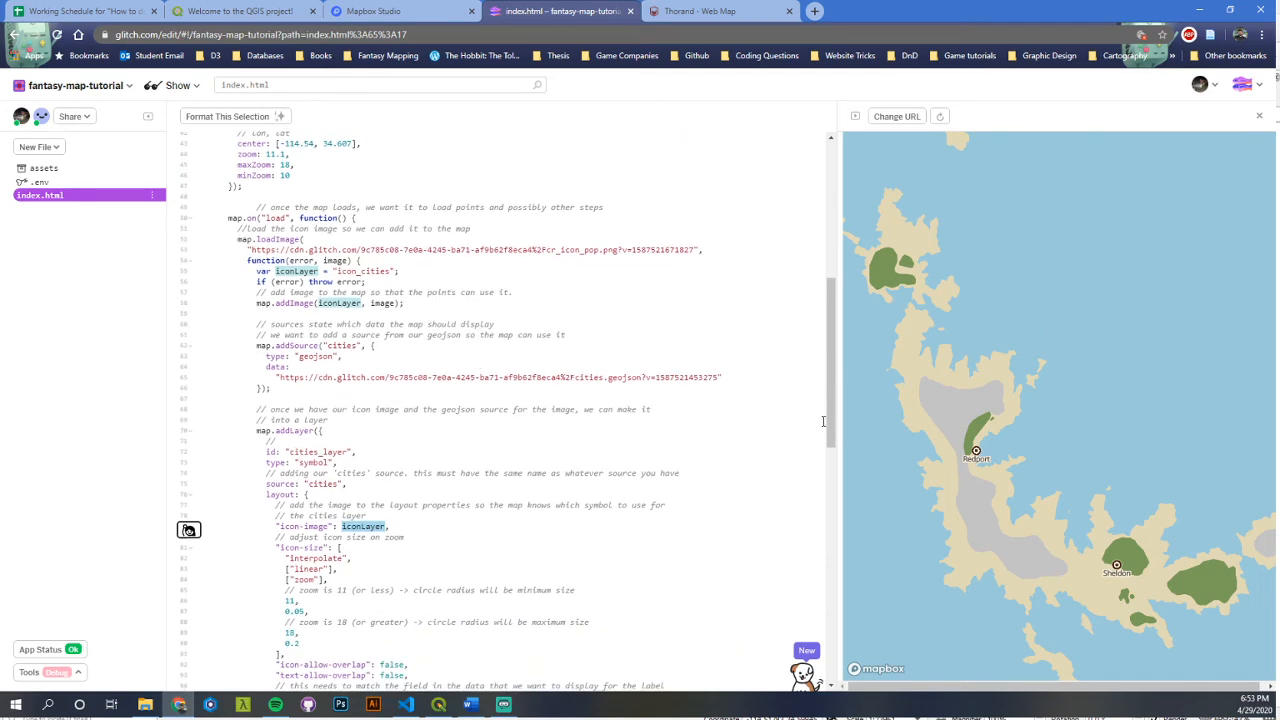
pyautogui.scroll(-1, 526, 427)
pyautogui.scroll(-2, 526, 427)
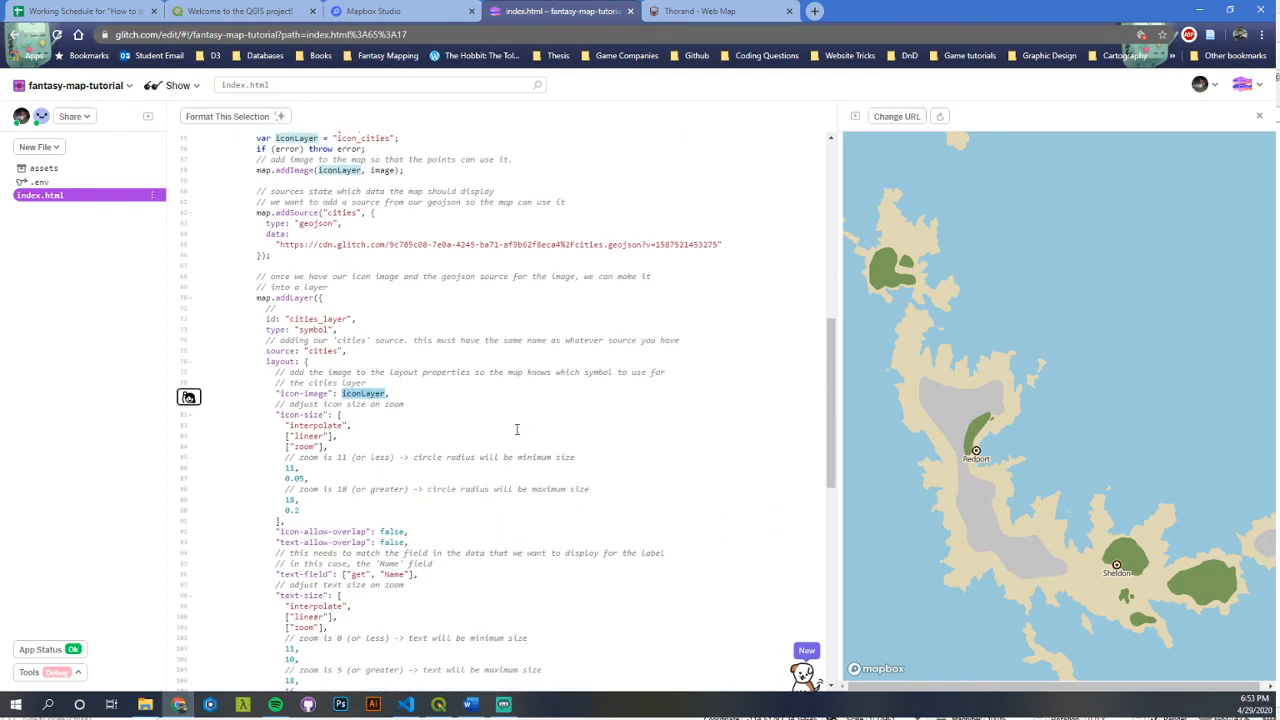
# - Examine the icon-size property and compare how the Redport and Sheldon markers scale at different zoom levels in the live preview
pyautogui.doubleClick(309, 415)
pyautogui.scroll(-2, 348, 427)
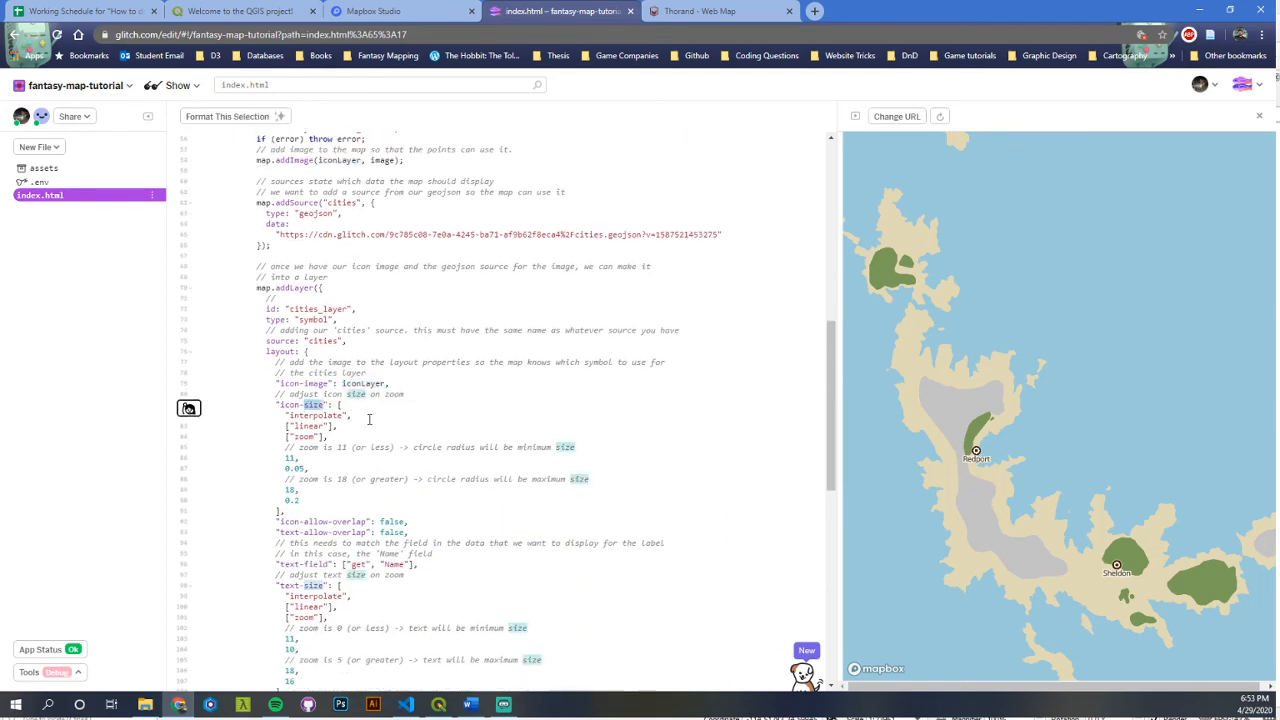
pyautogui.click(347, 350)
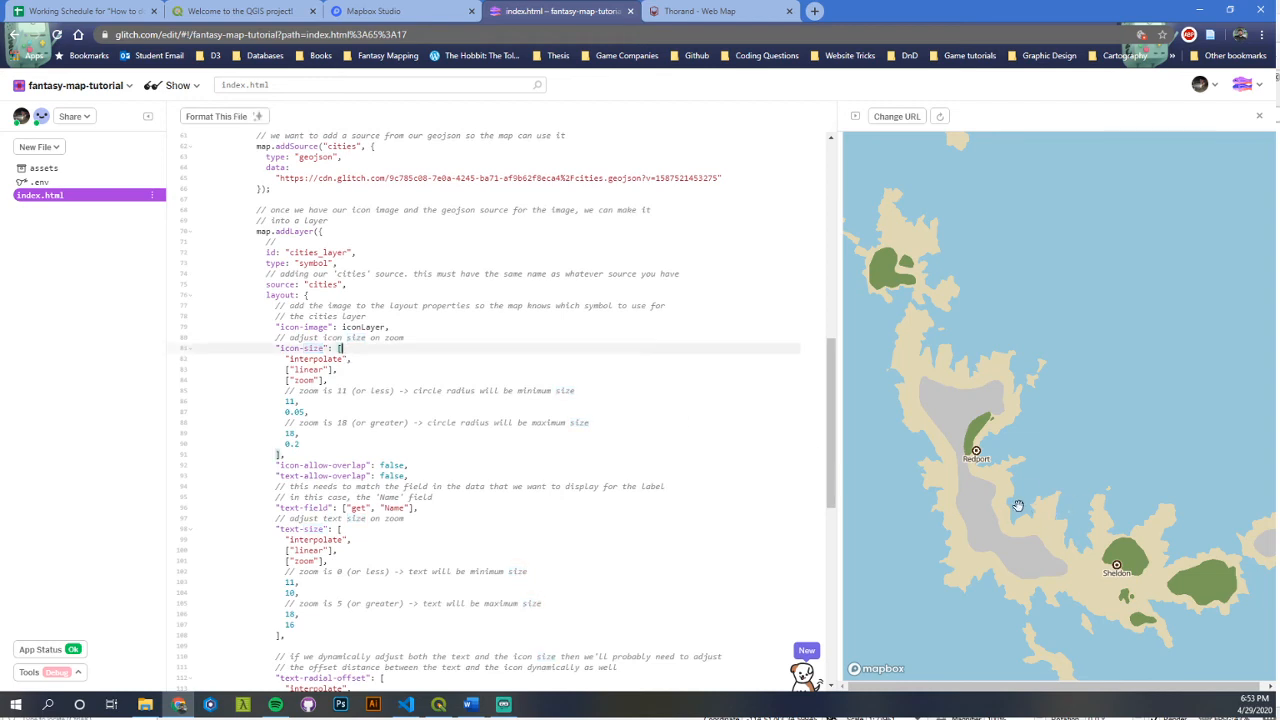
pyautogui.scroll(-3, 1000, 496)
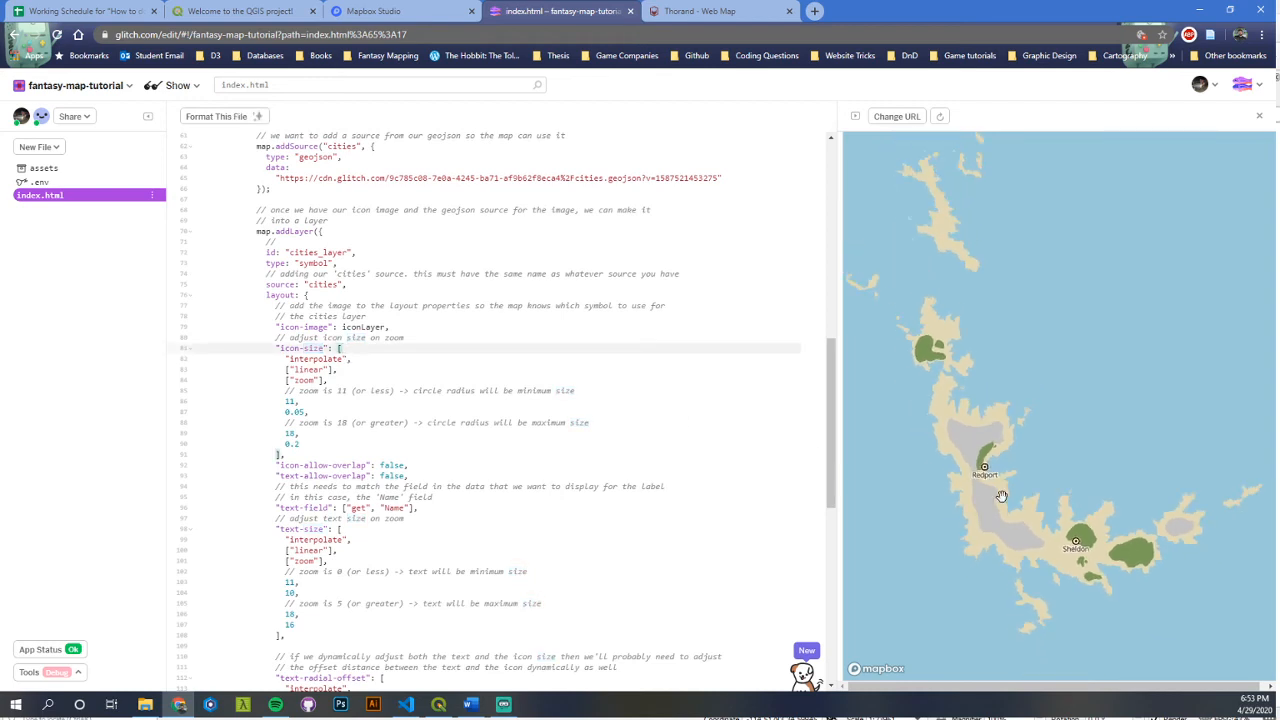
pyautogui.scroll(3, 1000, 496)
pyautogui.scroll(3, 1001, 496)
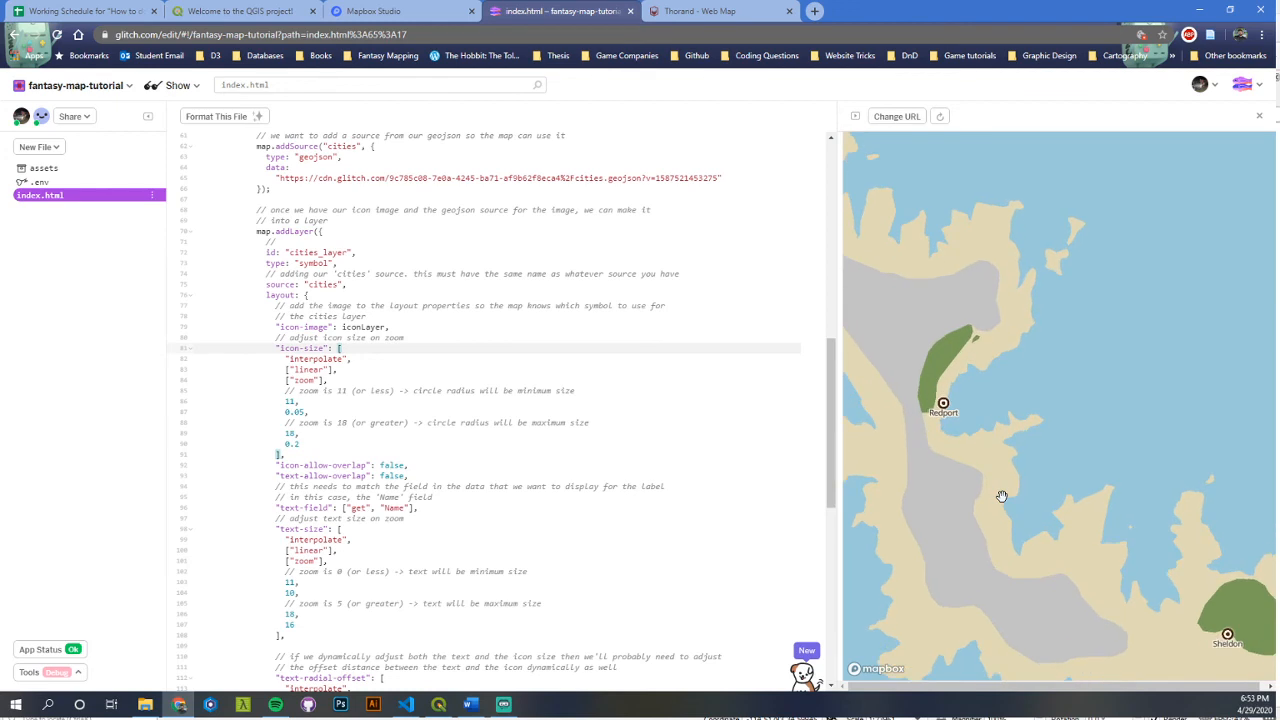
pyautogui.scroll(-4, 995, 492)
pyautogui.scroll(3, 993, 486)
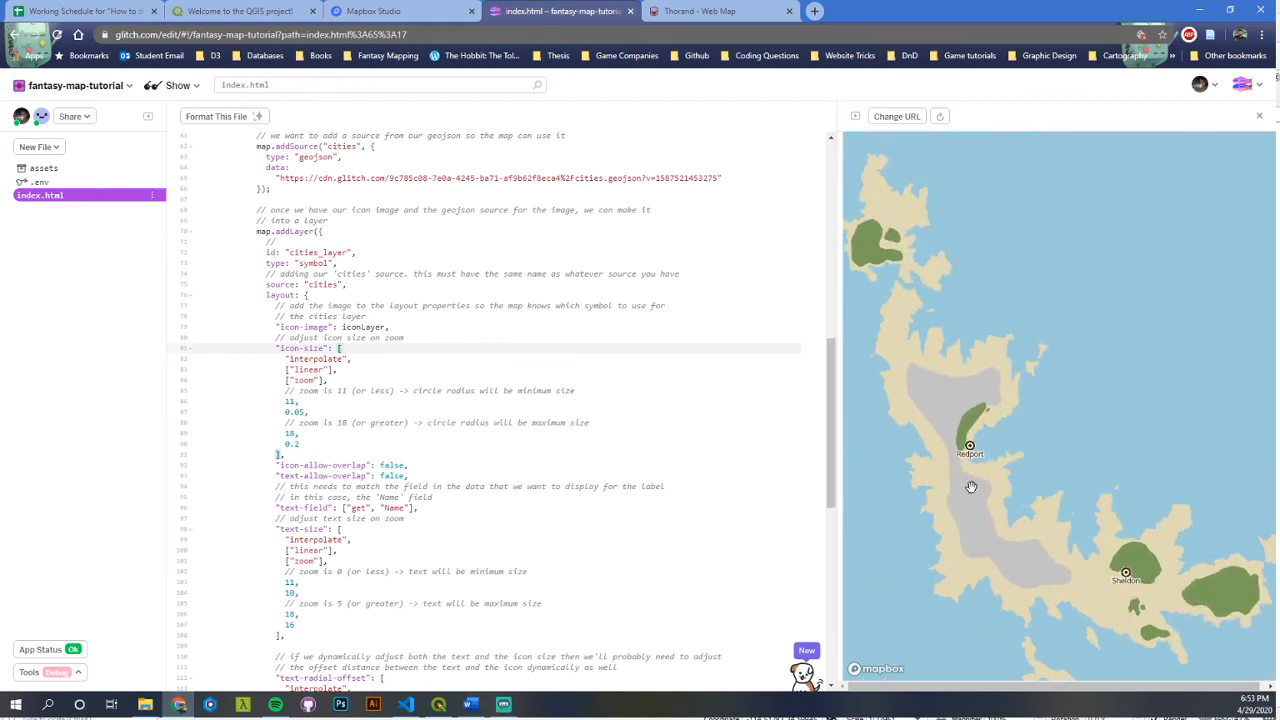
pyautogui.scroll(-4, 1000, 474)
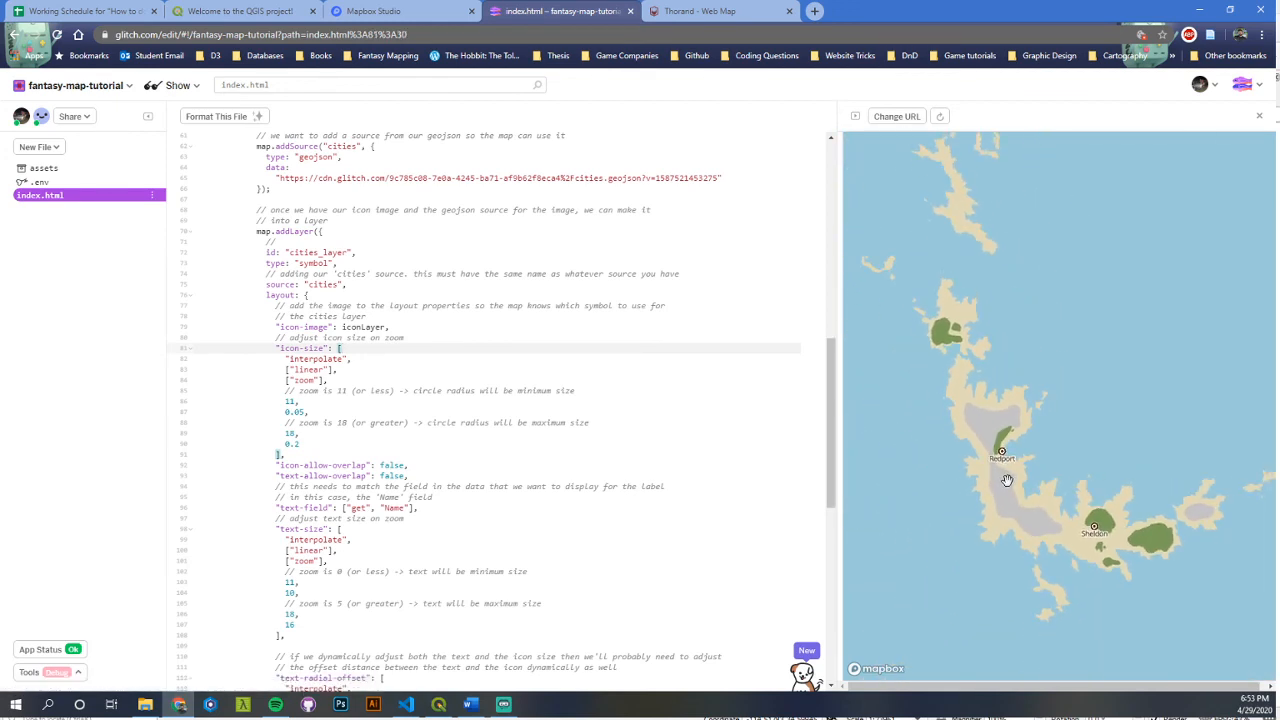
pyautogui.scroll(5, 1008, 478)
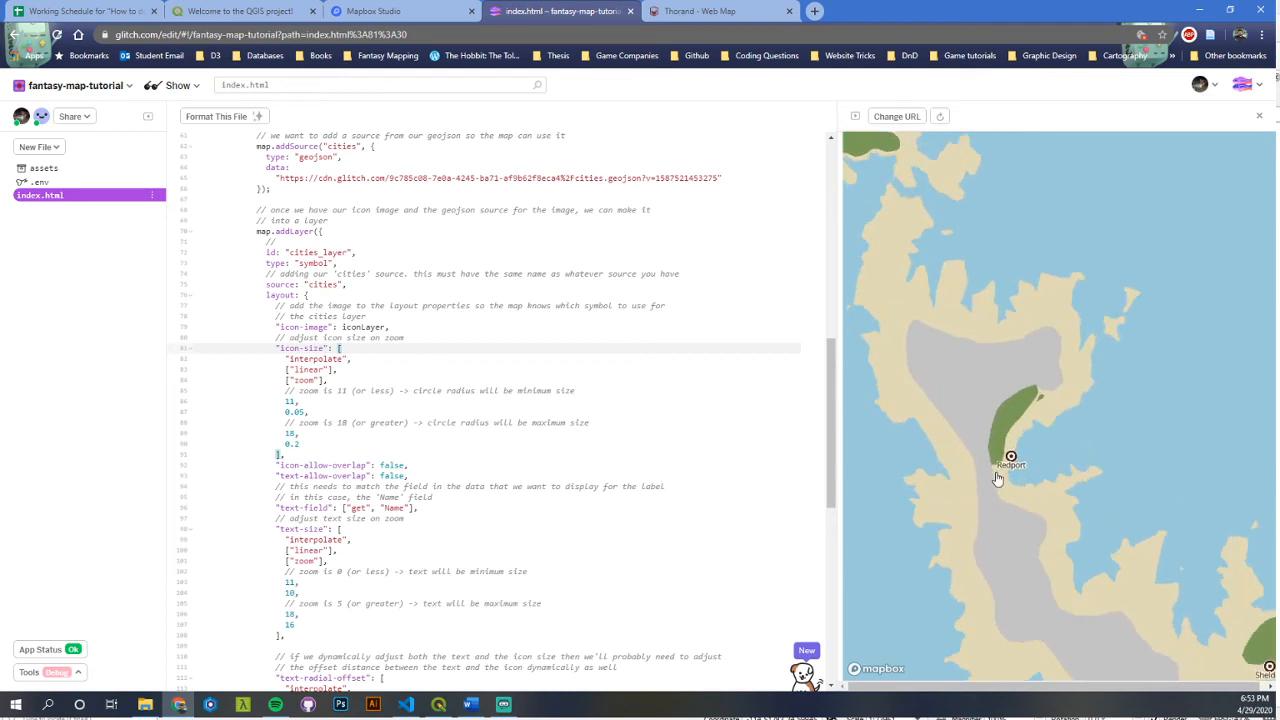
pyautogui.scroll(2, 1034, 447)
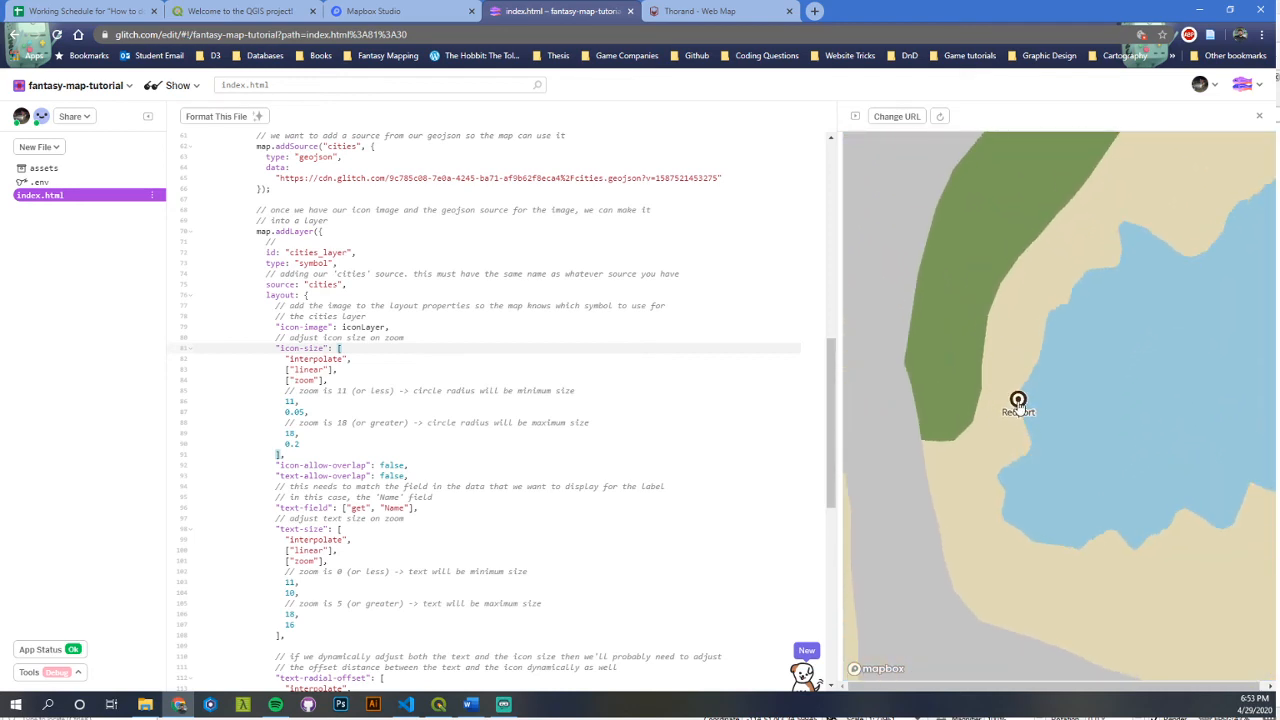
# - Inspect the interpolate, linear and zoom terms of the icon-size expression
pyautogui.doubleClick(304, 359)
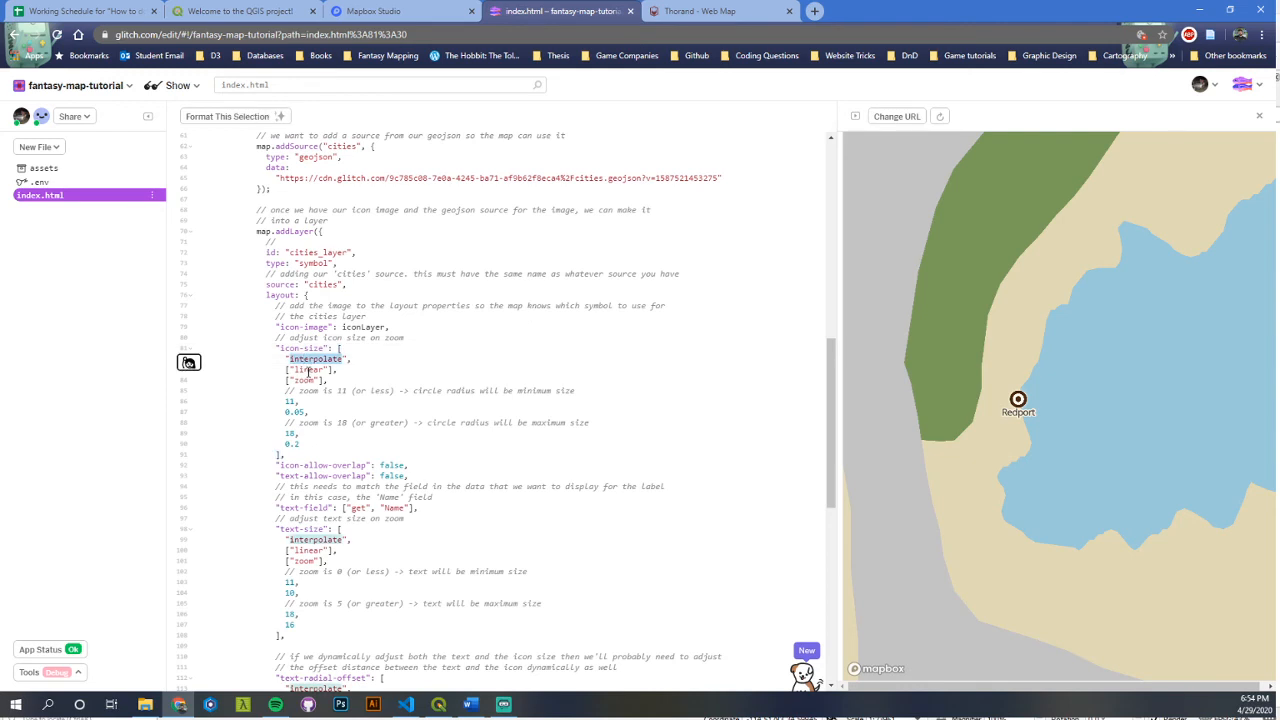
pyautogui.doubleClick(308, 370)
pyautogui.doubleClick(308, 381)
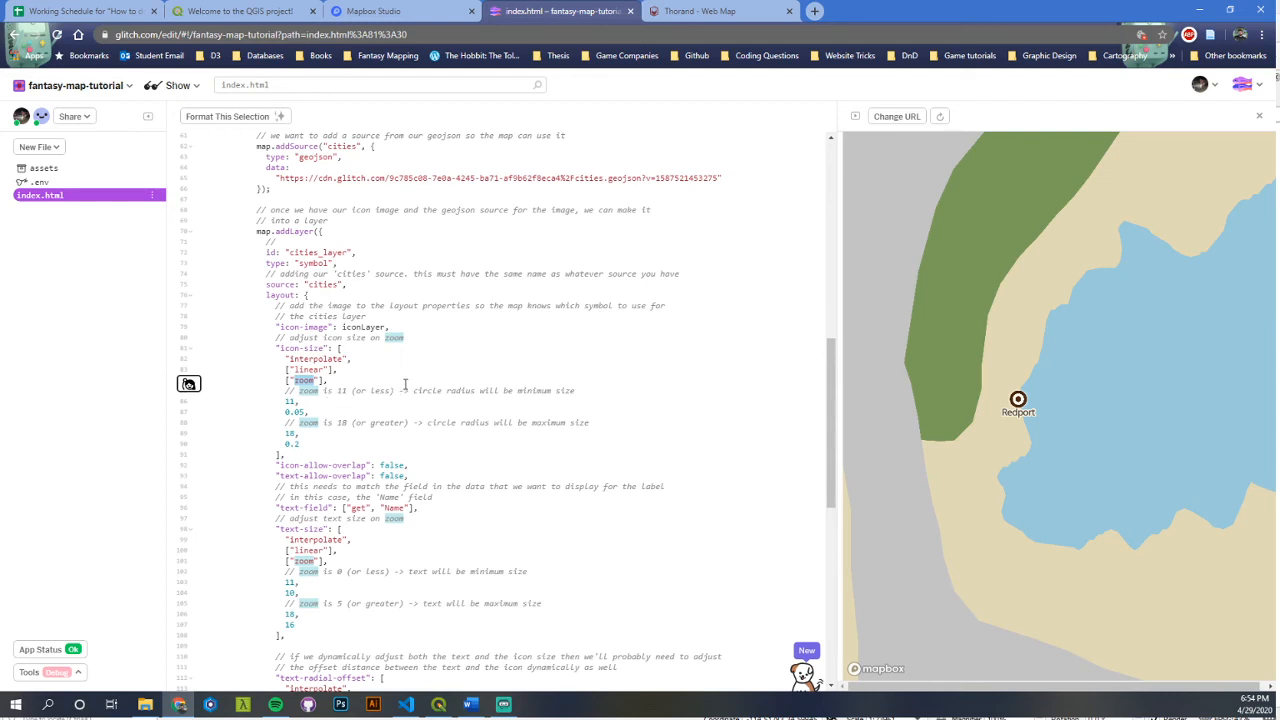
# - Review the text-size, text-radial-offset, label placement and text-halo settings, checking the Redport label's scaling in the live preview
pyautogui.scroll(-3, 370, 395)
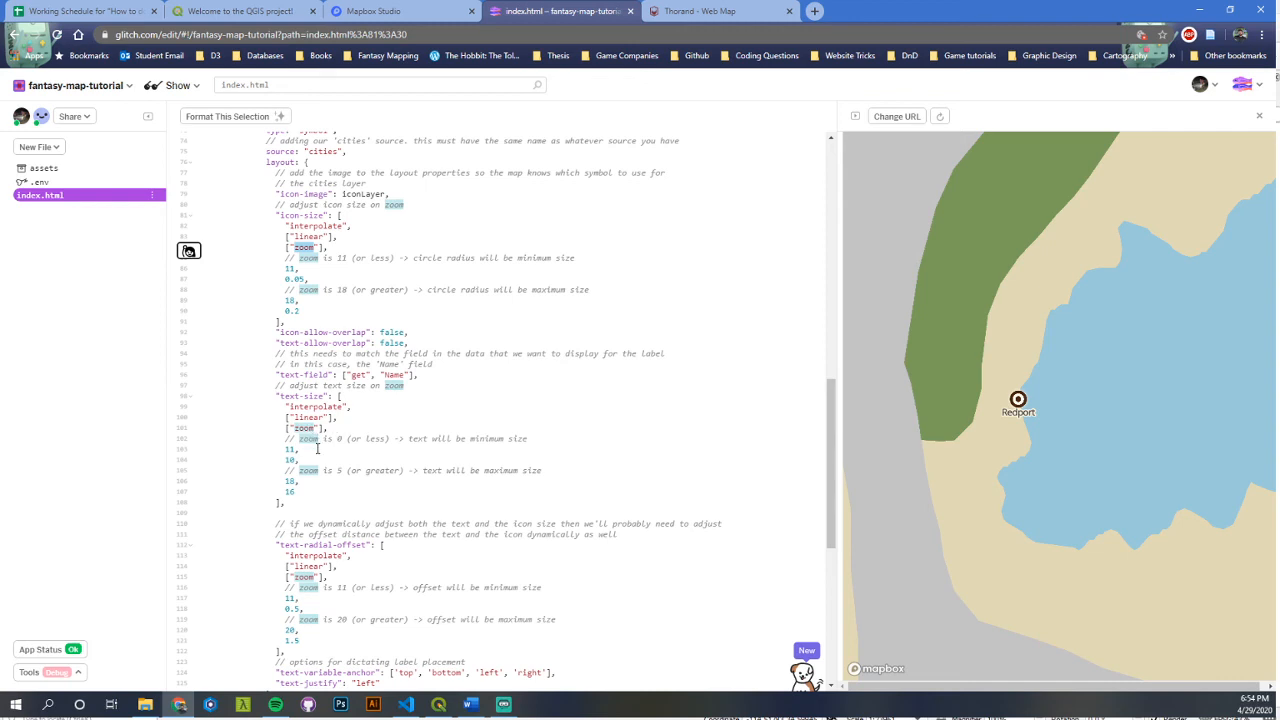
pyautogui.scroll(-3, 317, 449)
pyautogui.scroll(-3, 1040, 462)
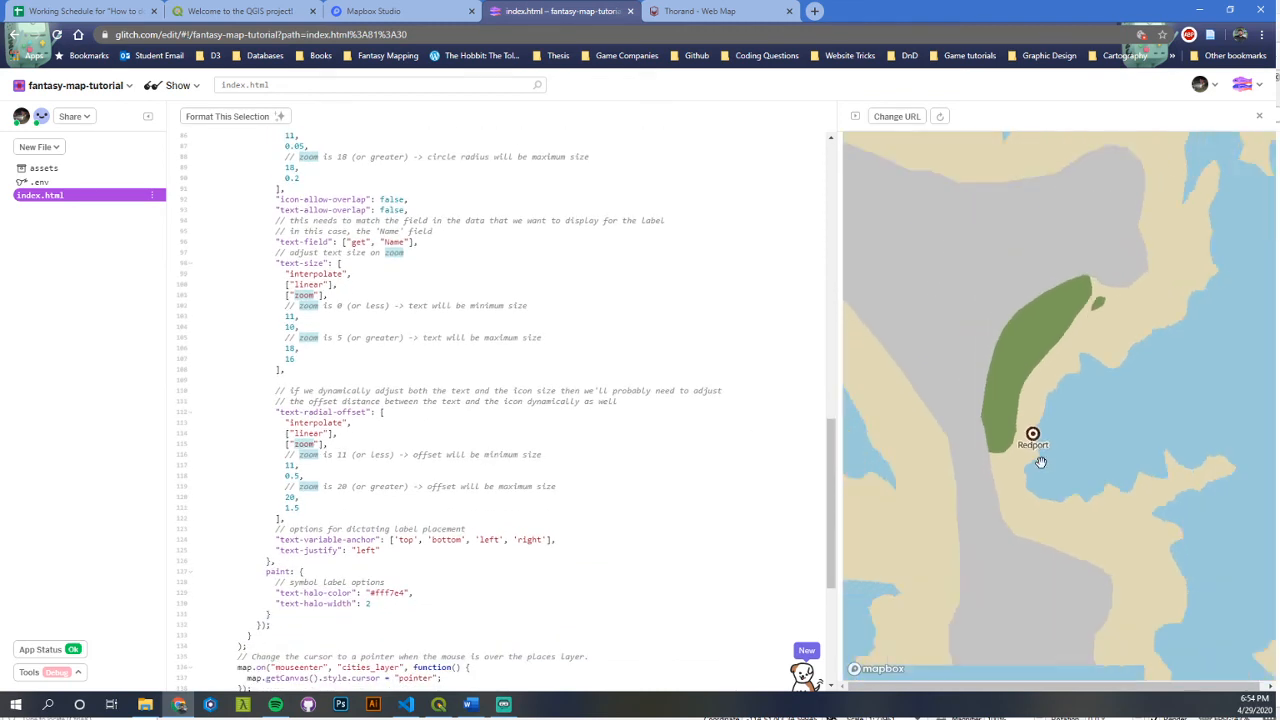
pyautogui.scroll(-2, 1040, 462)
pyautogui.scroll(5, 1043, 463)
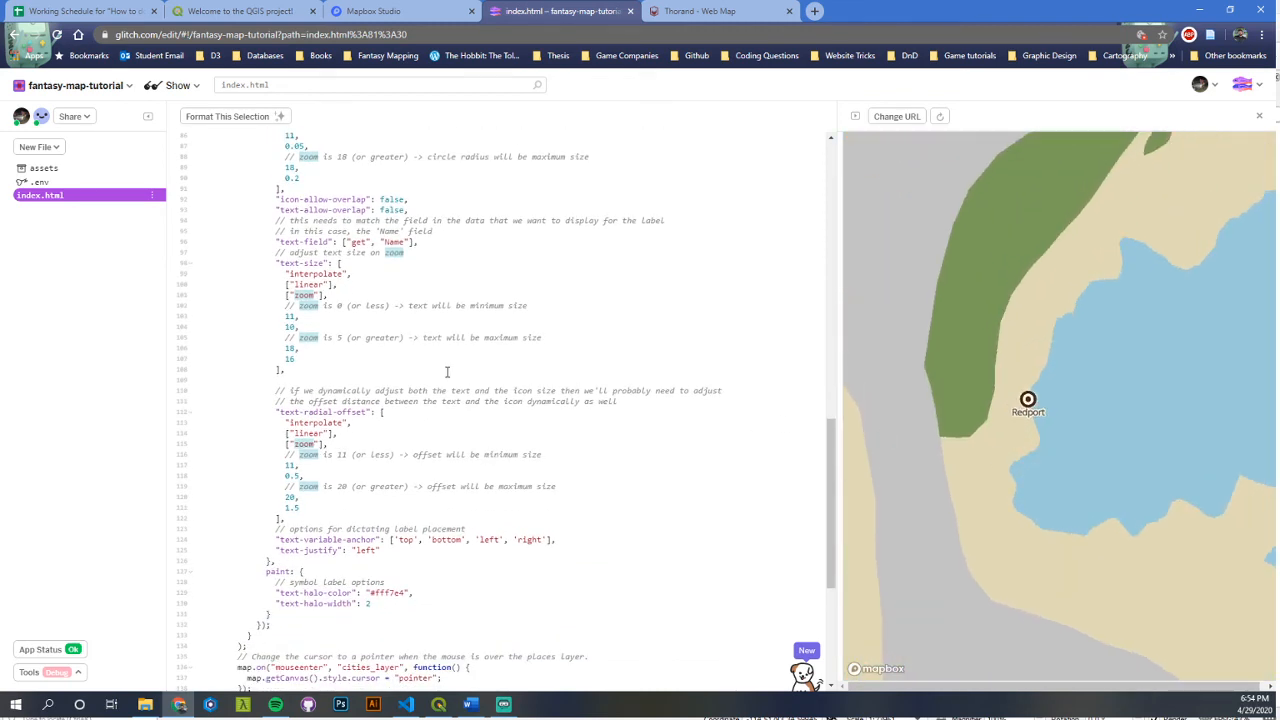
pyautogui.scroll(-3, 418, 373)
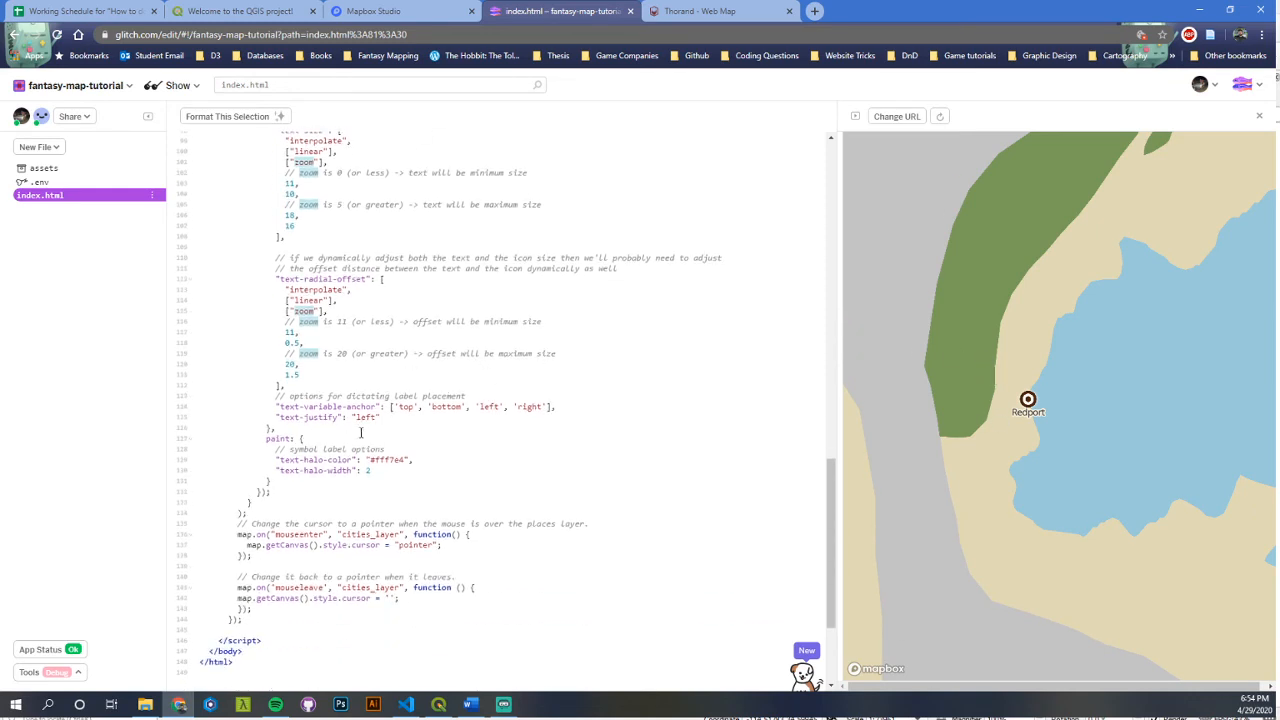
pyautogui.doubleClick(313, 460)
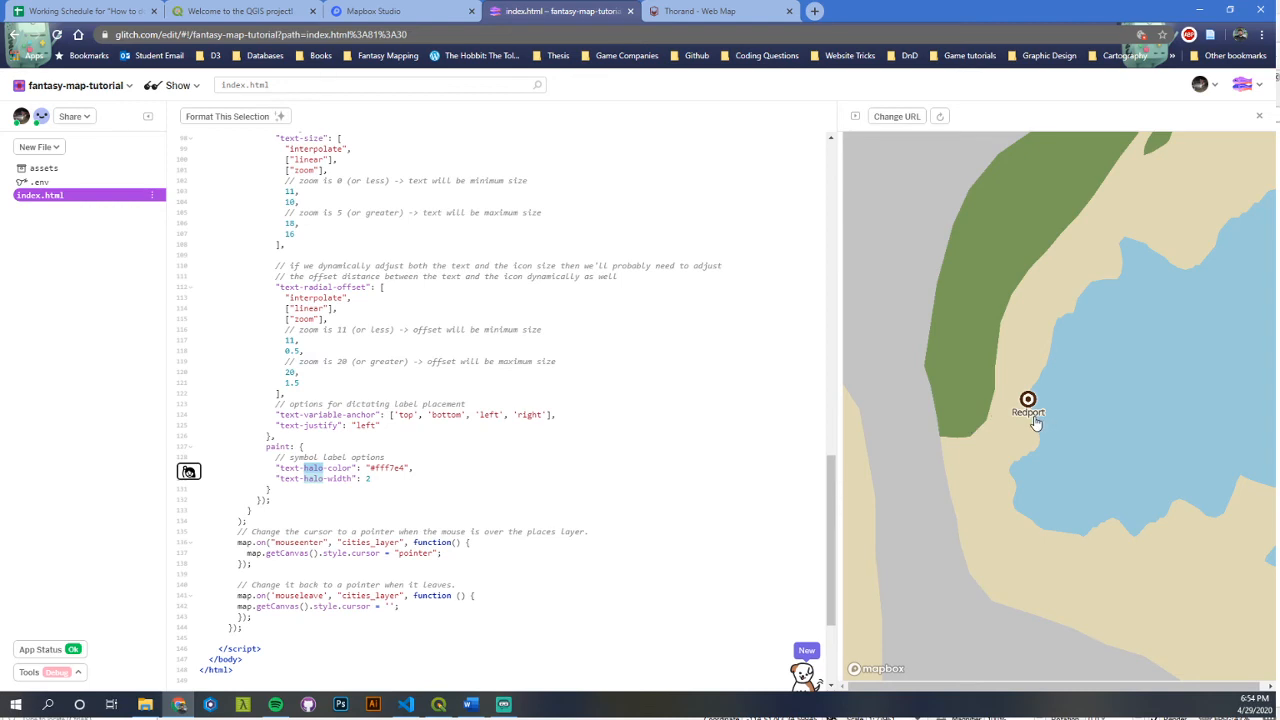
# - Inspect the mouseenter and mouseleave handlers that change the cursor over cities_layer
pyautogui.scroll(-3, 512, 420)
pyautogui.click(489, 409)
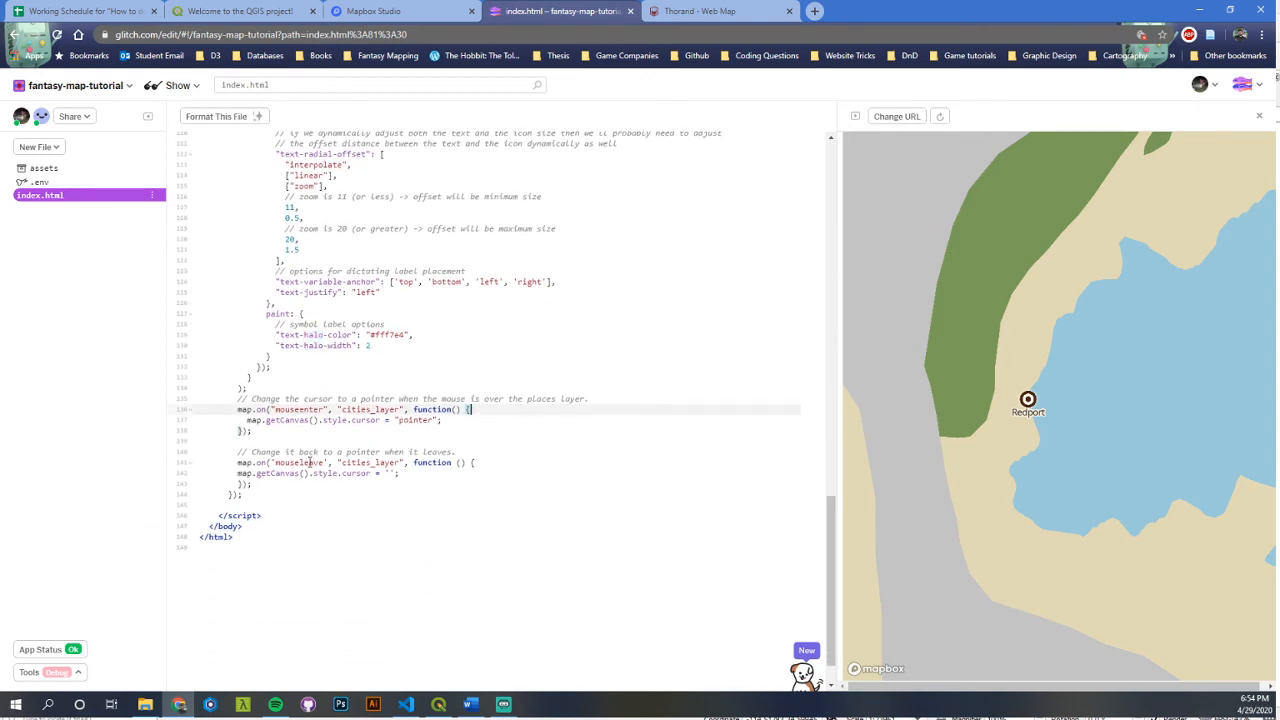
pyautogui.click(478, 462)
# - Delete the mouseenter and mouseleave cursor handlers and test the cursor over Redport in the live preview
pyautogui.moveTo(270, 488); pyautogui.dragTo(137, 403)
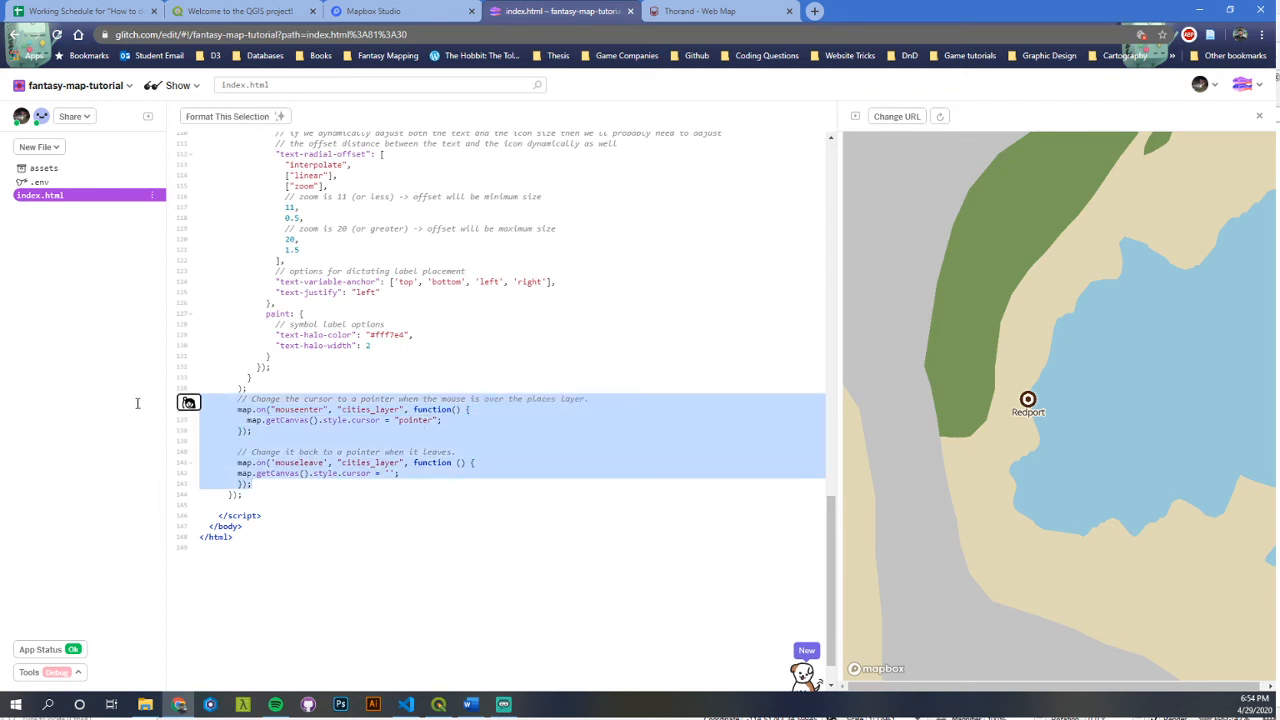
pyautogui.press('BackSpace')
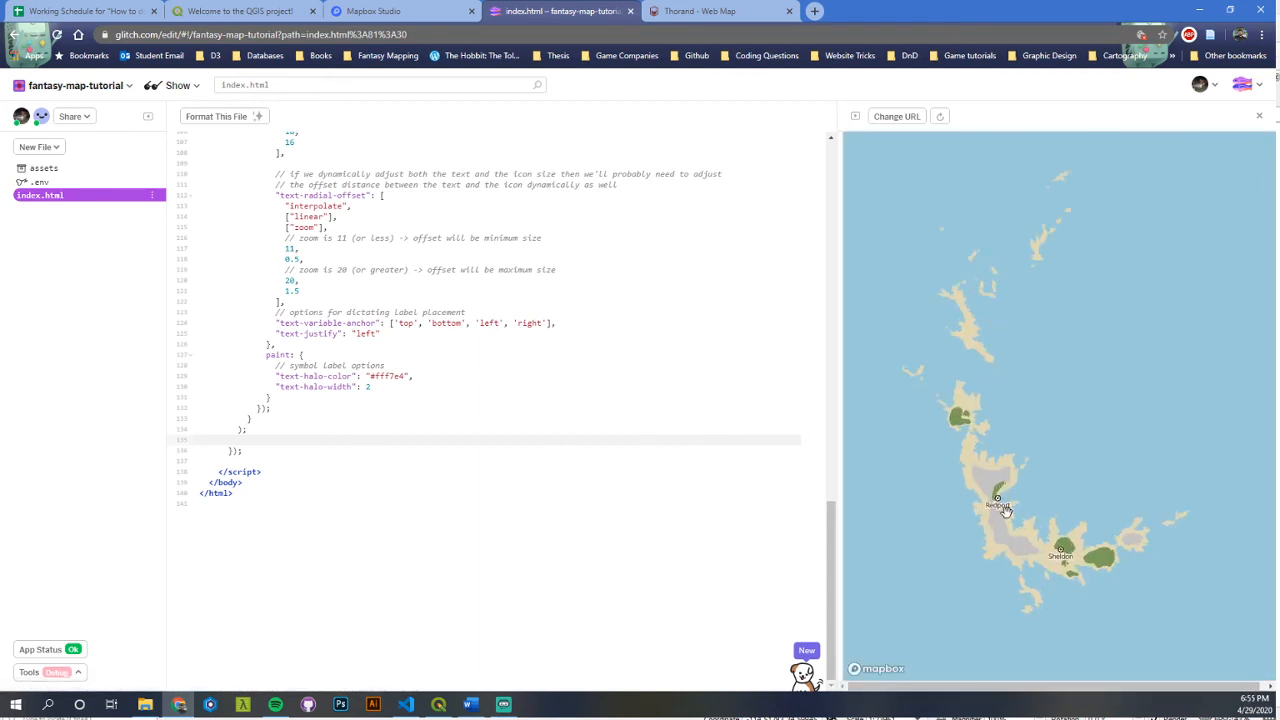
pyautogui.scroll(3, 1000, 505)
pyautogui.scroll(2, 992, 497)
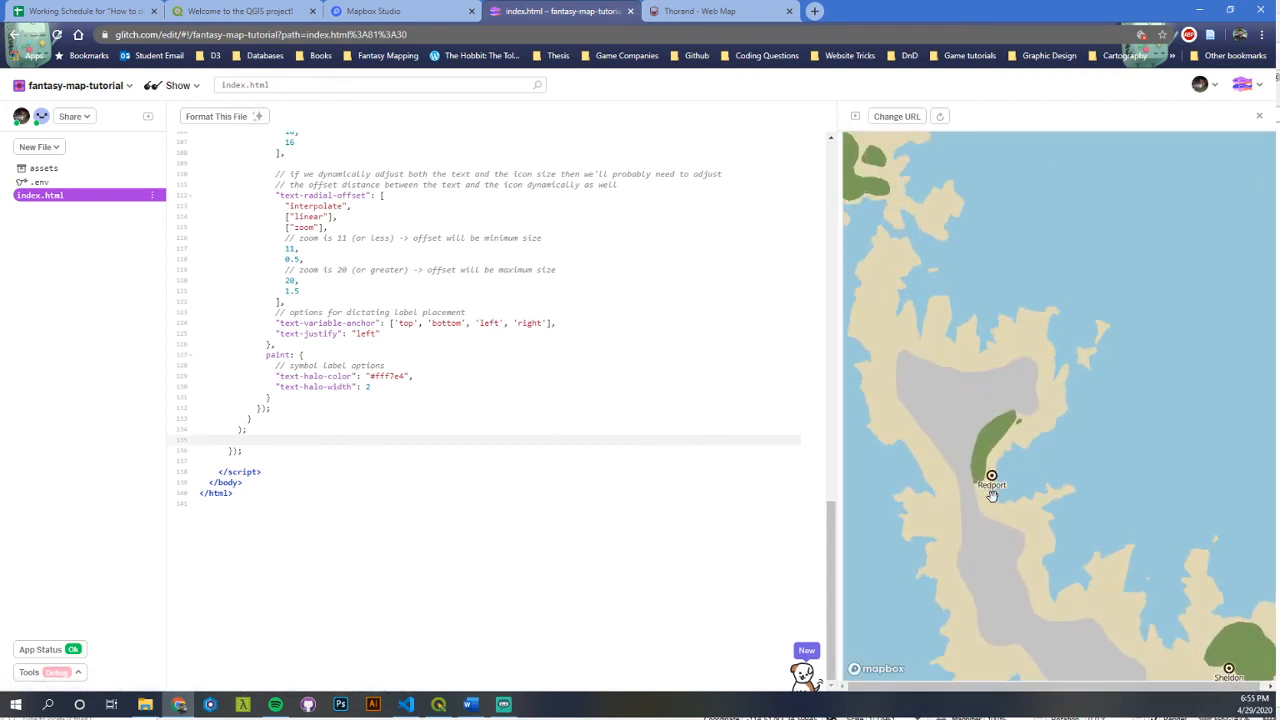
pyautogui.scroll(3, 992, 497)
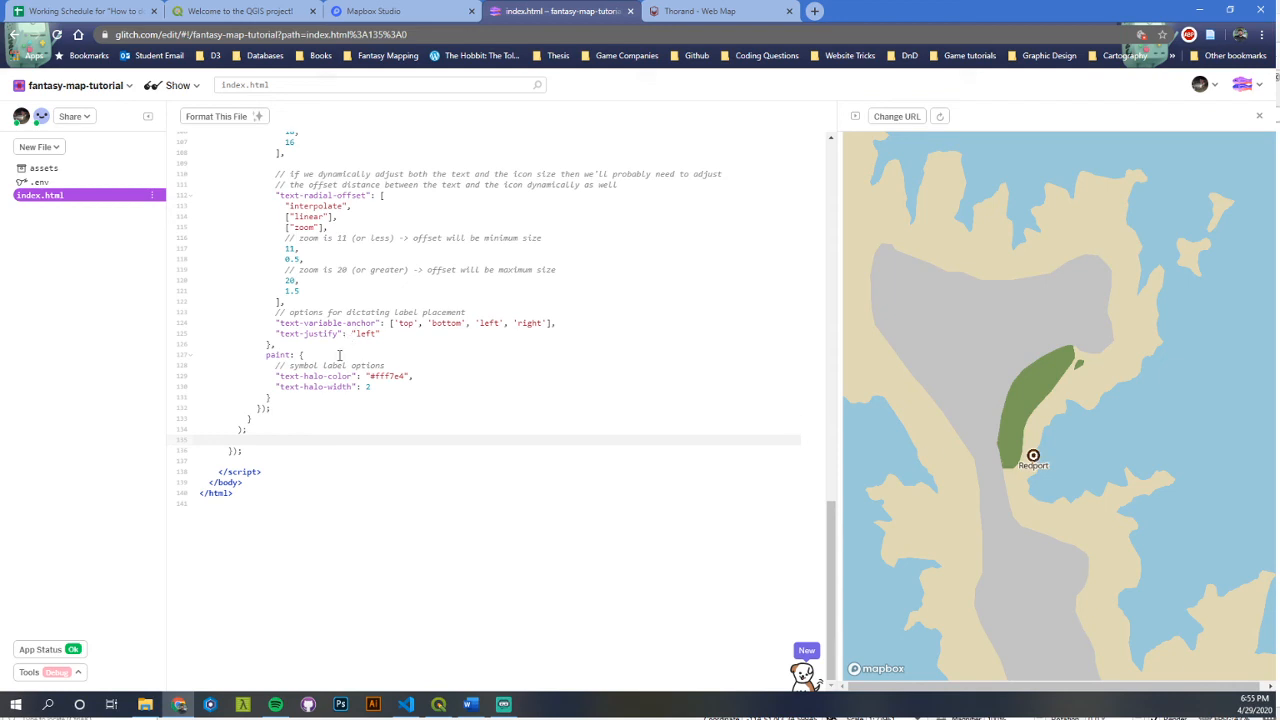
# - Restore the cities_layer mouseenter and mouseleave cursor handlers after the layer code, and test hovering over the cities in the preview
pyautogui.click(288, 441)
pyautogui.write('// Change the cursor to a pointer when the mouse is over the places layer. map.on("mouseenter", "cities_layer", function() {   map.getCanvas().style.cursor = "pointer"; });  // Change it back to a pointer when it leaves. map.on("mouseleave", "cities_layer", function () { map.getCanvas().style.cursor = \'\'; });')
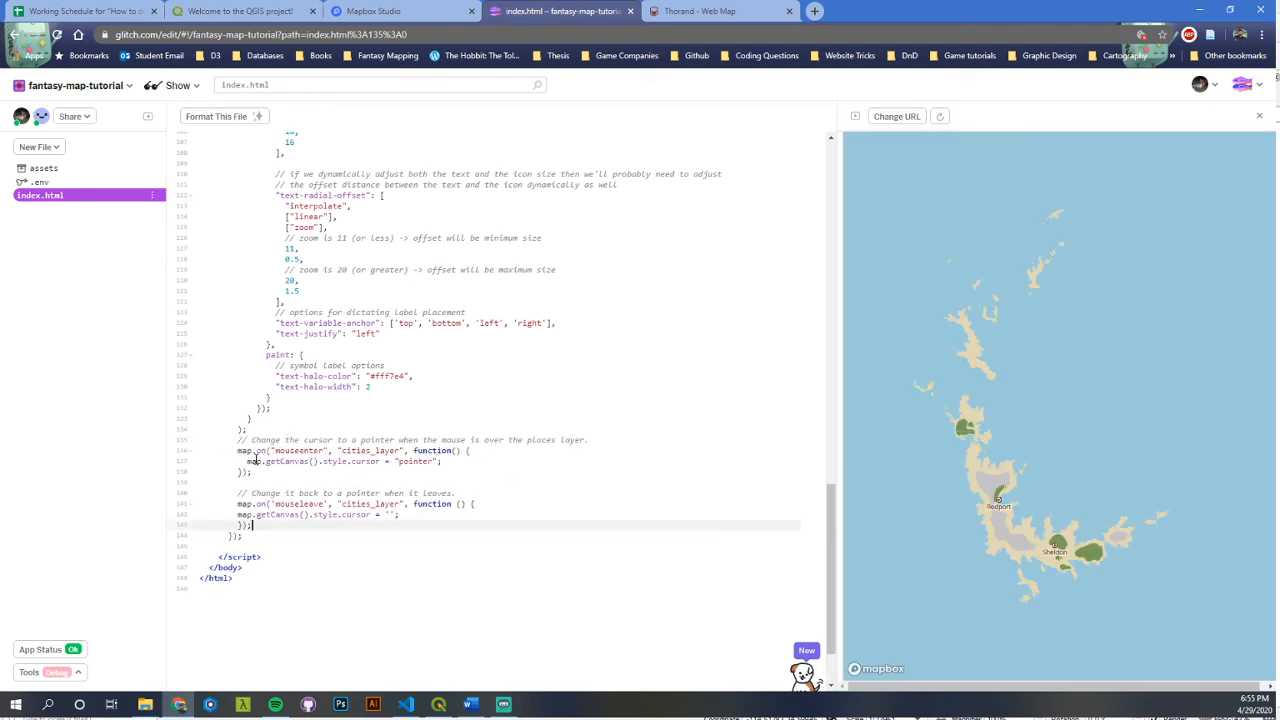
pyautogui.scroll(5, 1002, 538)
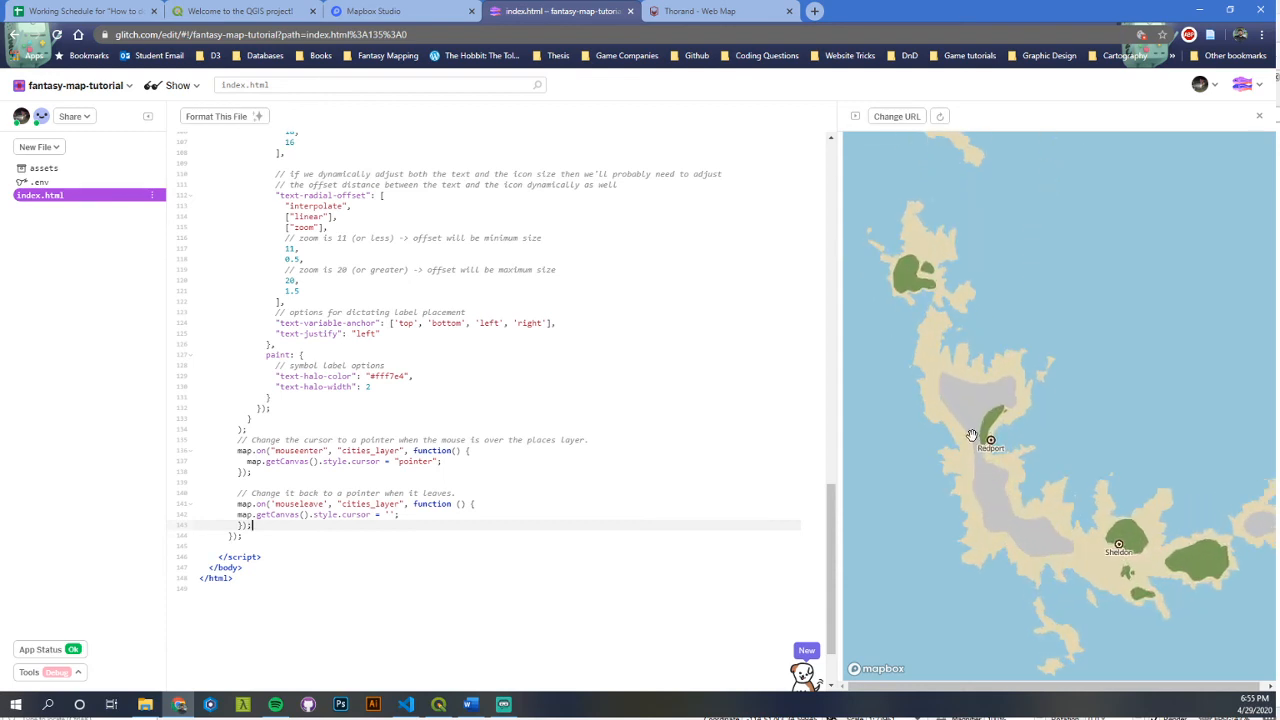
pyautogui.scroll(3, 995, 453)
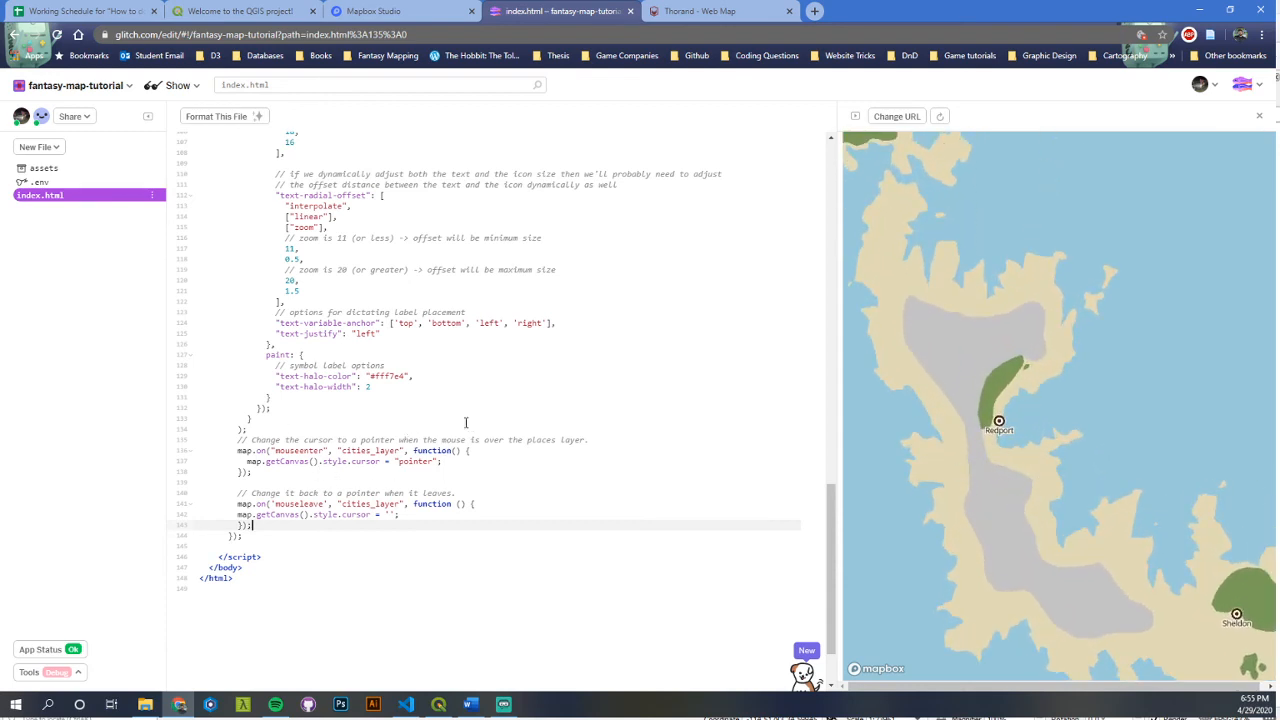
# - Check the hover cursor over Redport in the live preview at several zoom levels
pyautogui.scroll(1, 749, 503)
pyautogui.scroll(-1, 597, 486)
pyautogui.scroll(-2, 957, 474)
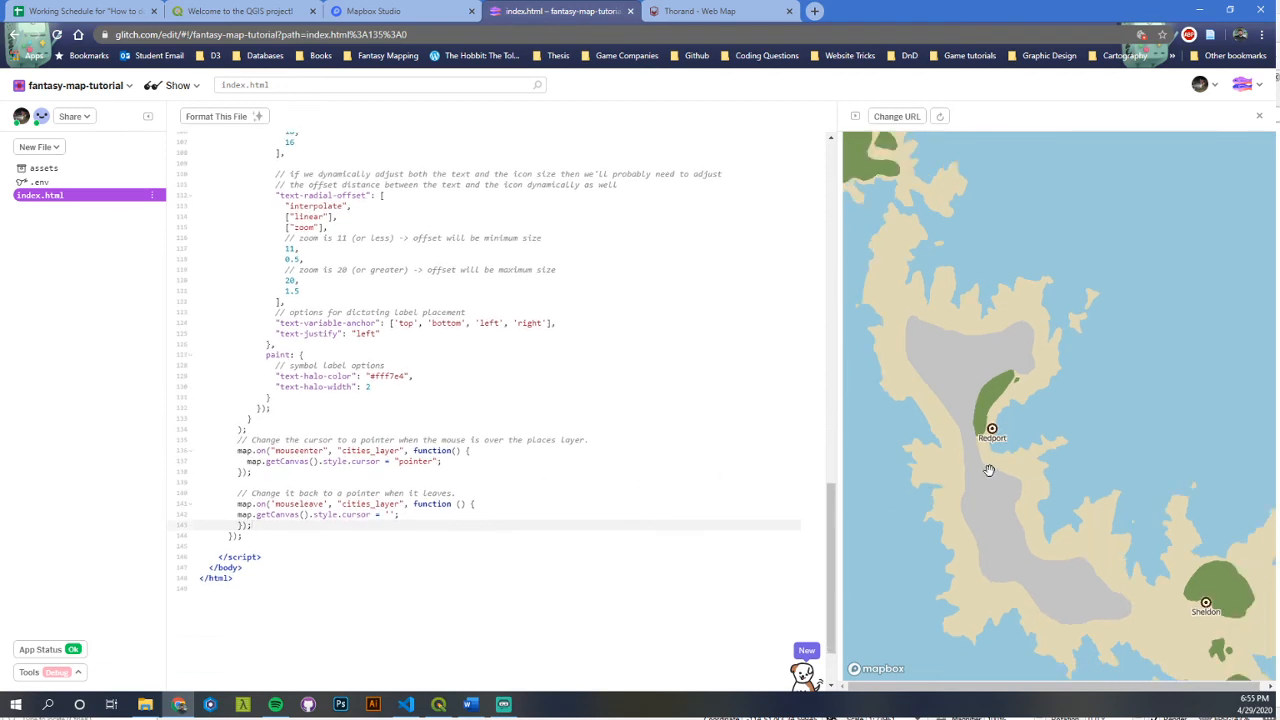
pyautogui.scroll(5, 985, 455)
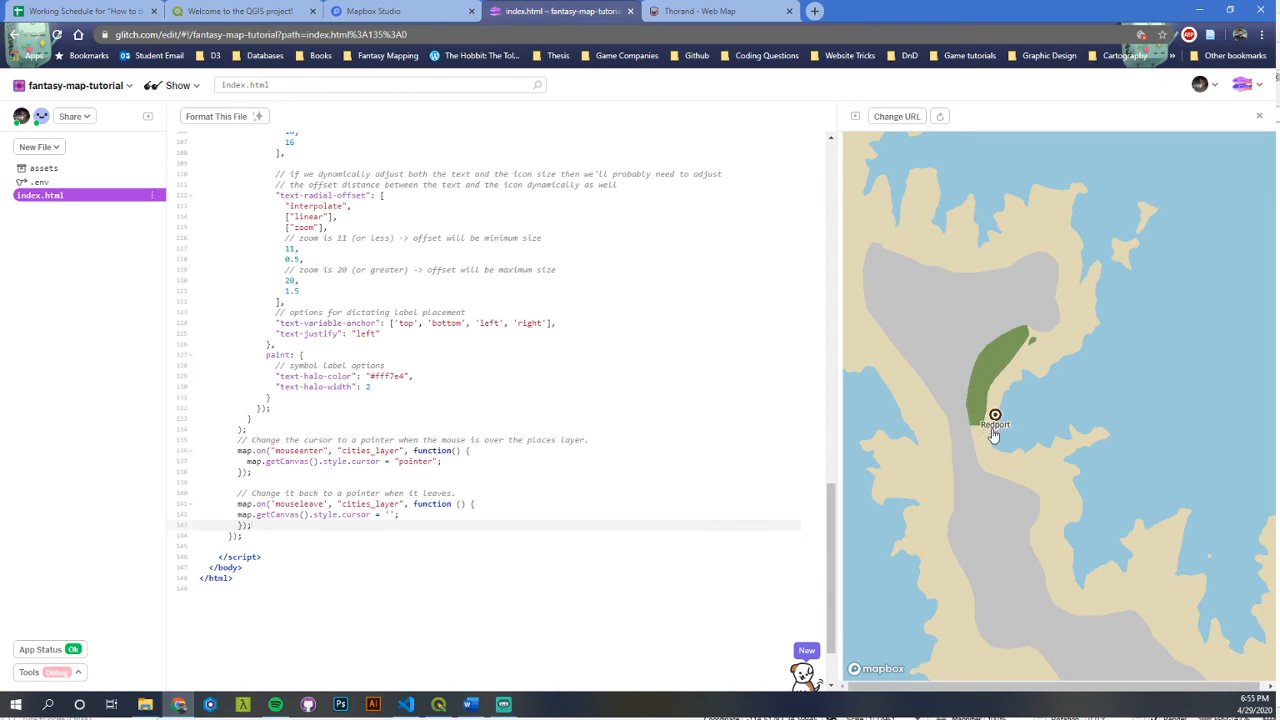
pyautogui.scroll(3, 996, 425)
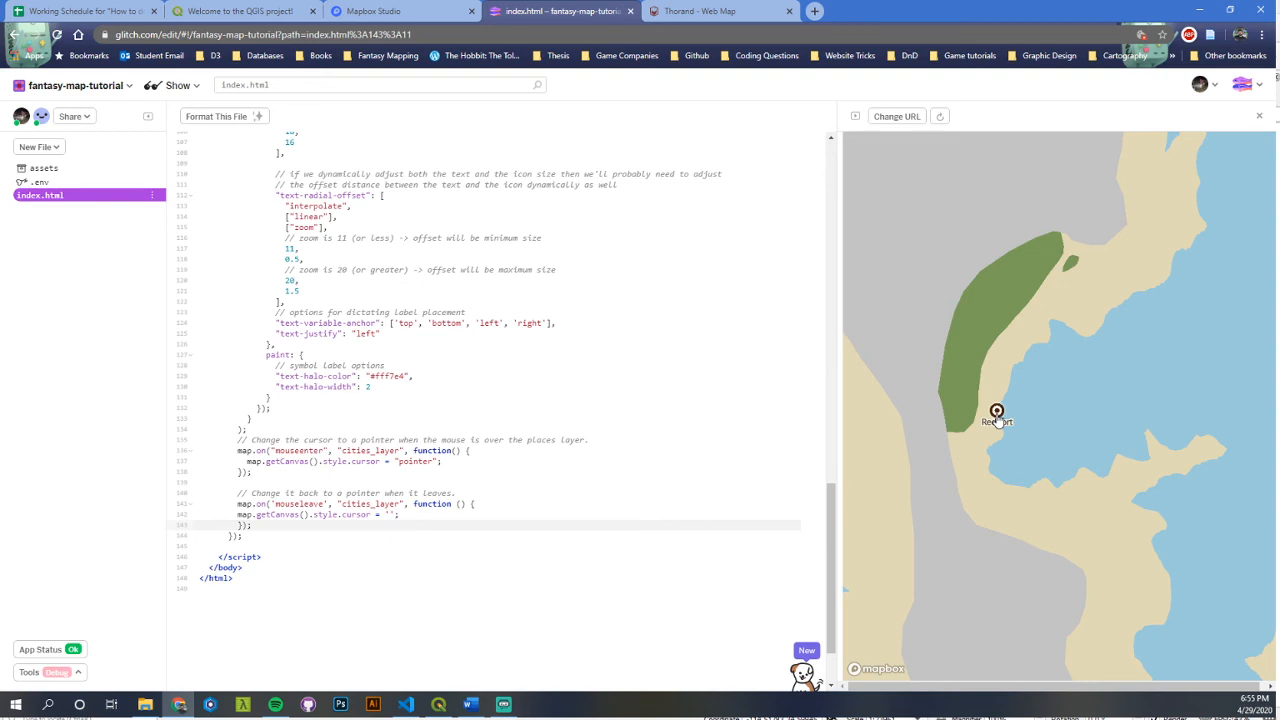
# - Paste a cities_layer click handler after the map load block that opens a Mapbox popup with each city's Name and Info
pyautogui.hotkey('alt', 'Tab')
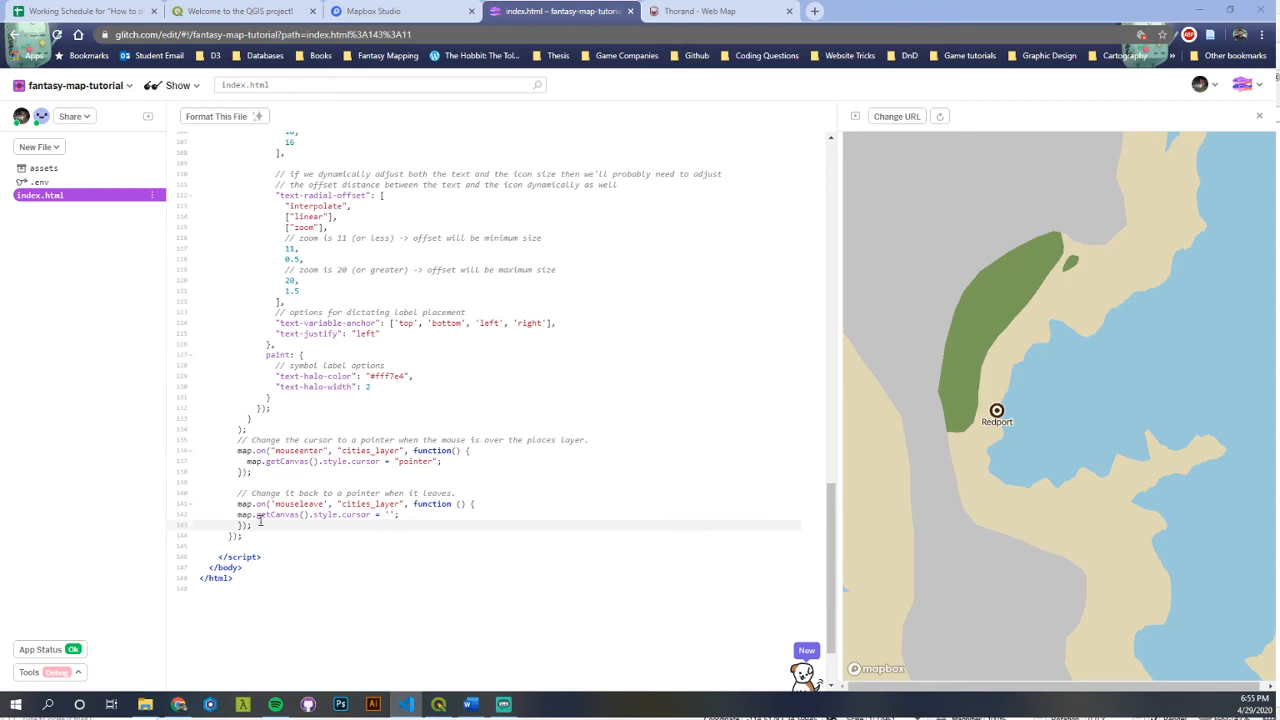
pyautogui.click(488, 503)
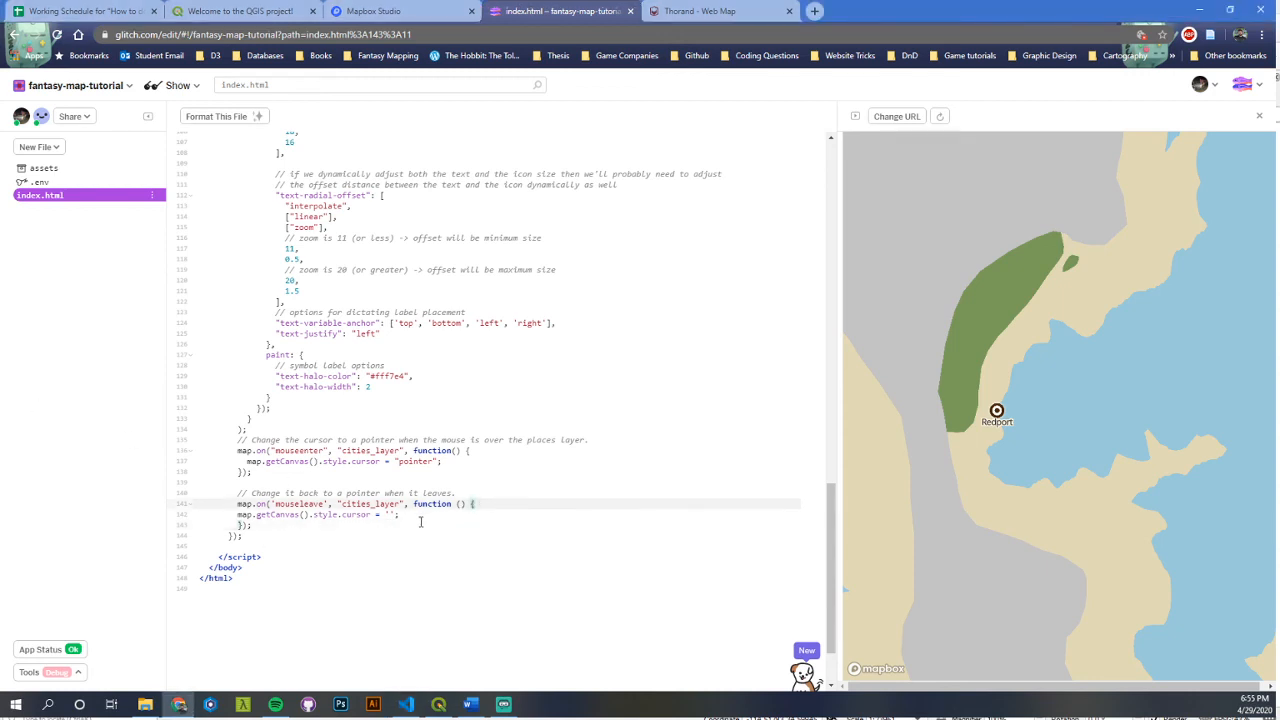
pyautogui.click(480, 451)
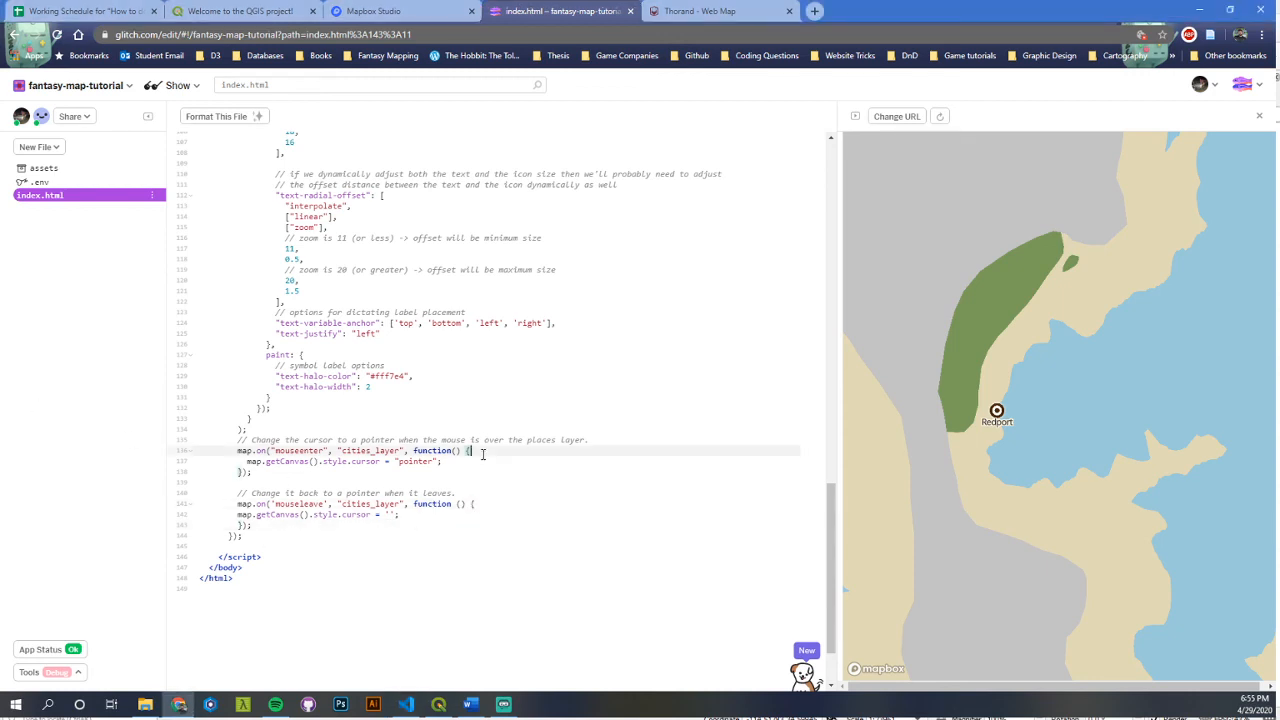
pyautogui.click(264, 536)
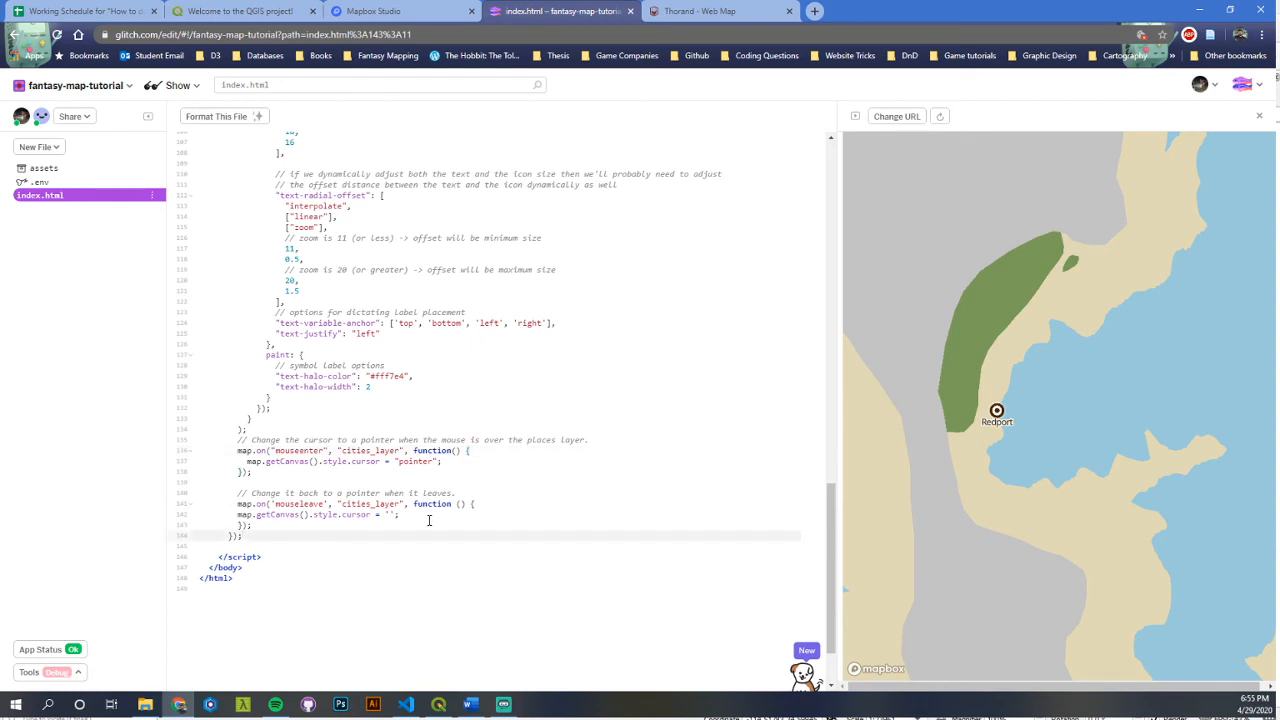
pyautogui.hotkey('ctrl', 'v')
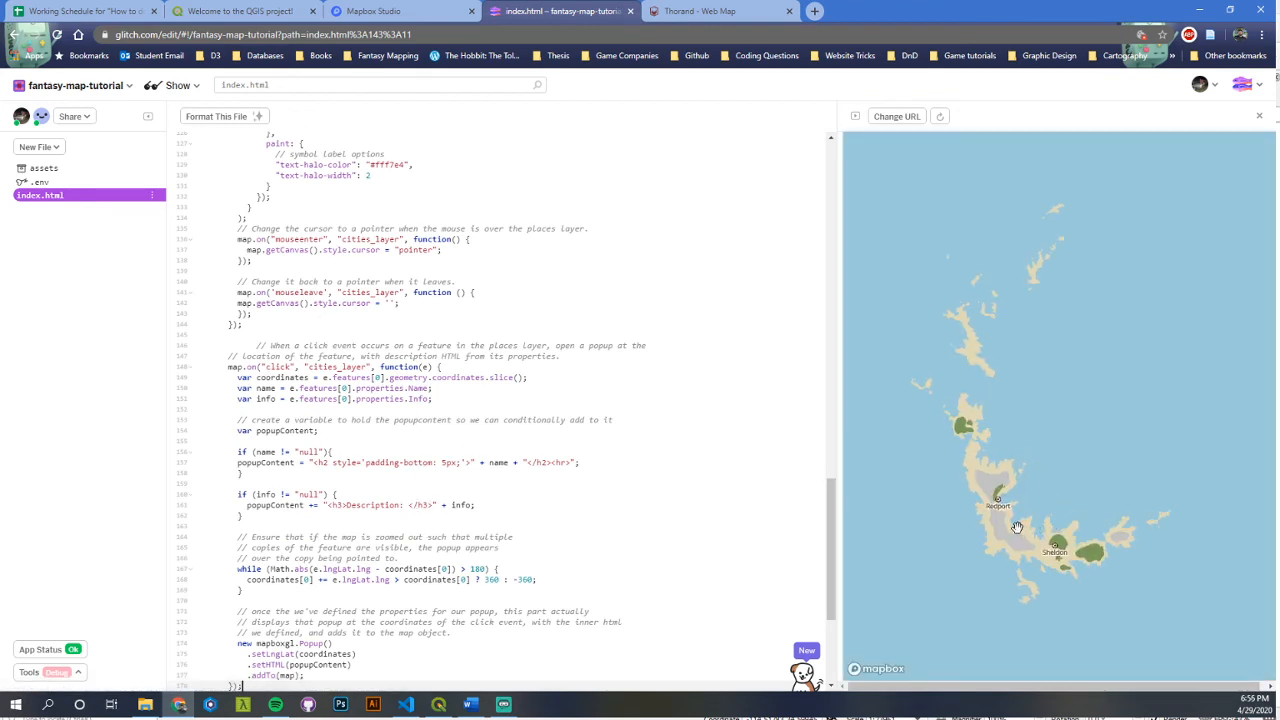
pyautogui.scroll(5, 1016, 527)
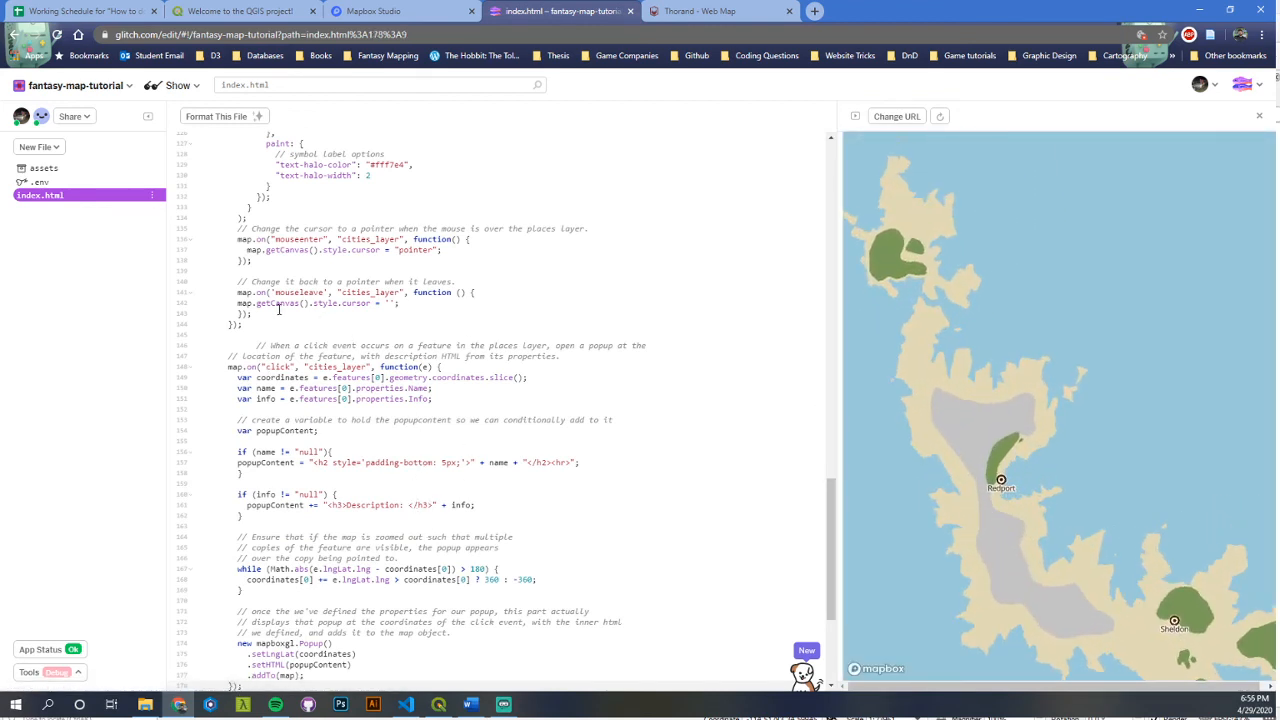
# - Review the click handler's cities_layer target and its coordinates, name and info variables
pyautogui.doubleClick(340, 367)
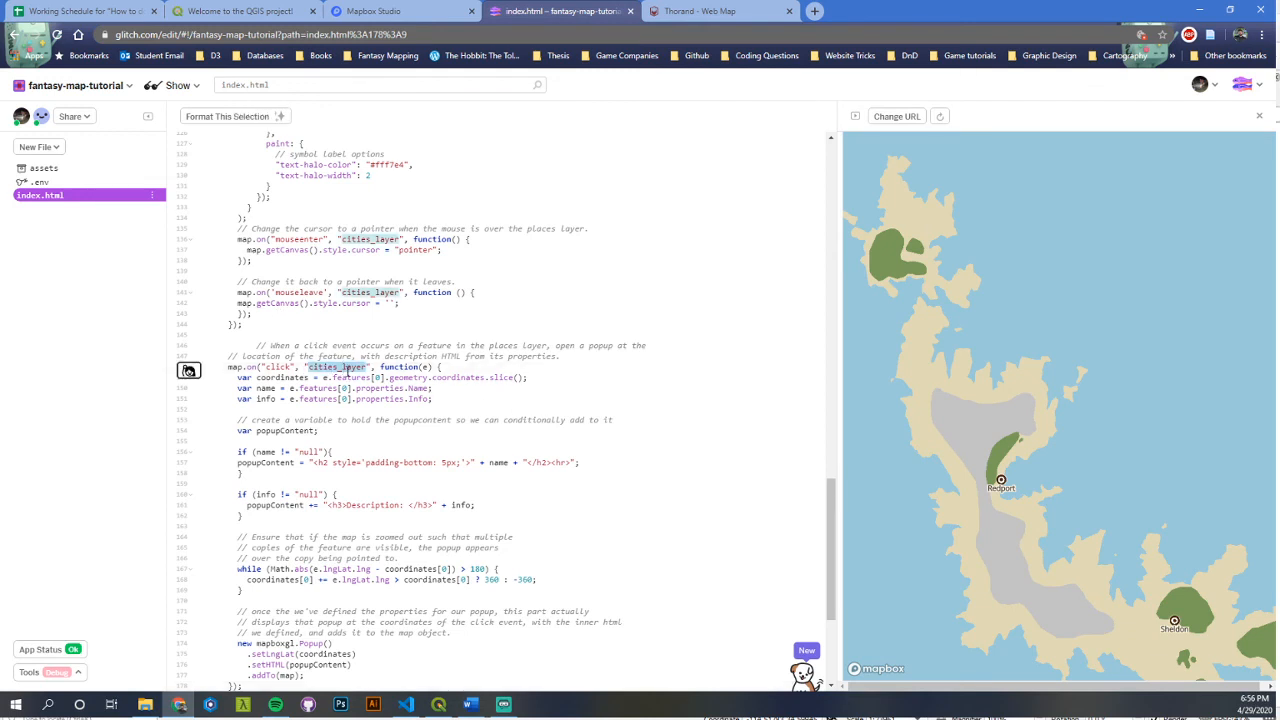
pyautogui.doubleClick(283, 378)
pyautogui.doubleClick(266, 388)
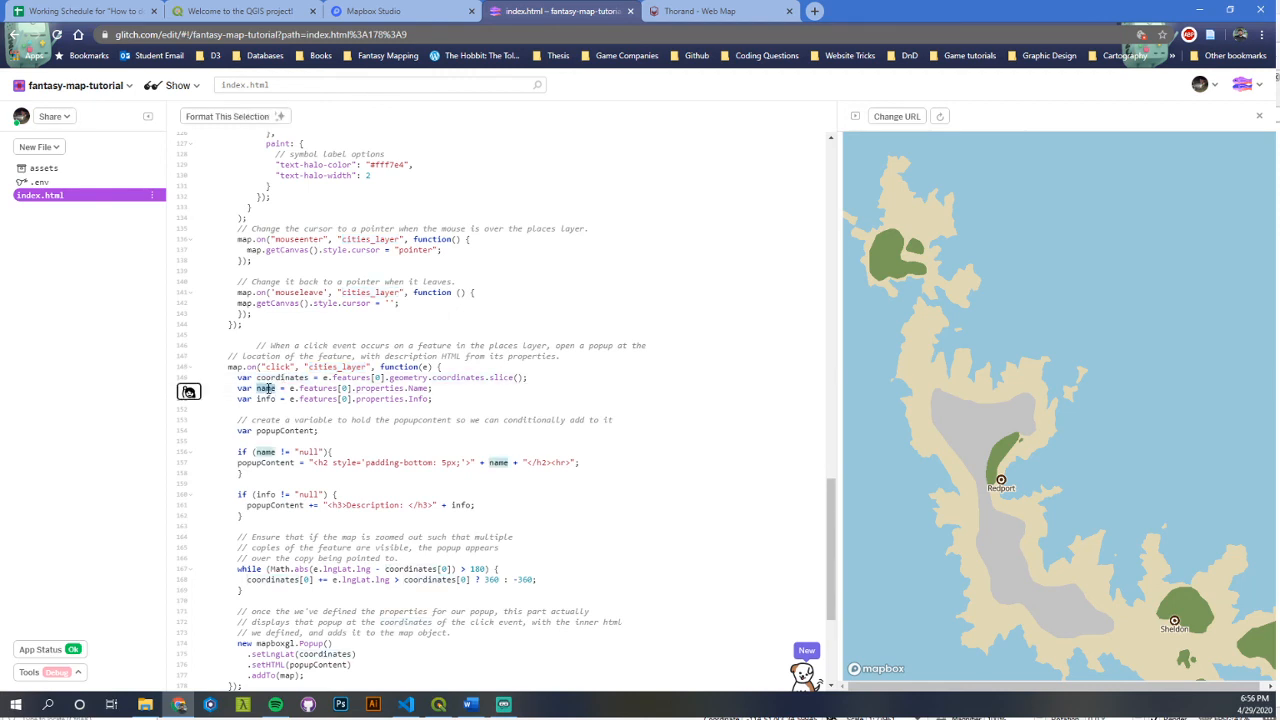
pyautogui.doubleClick(266, 399)
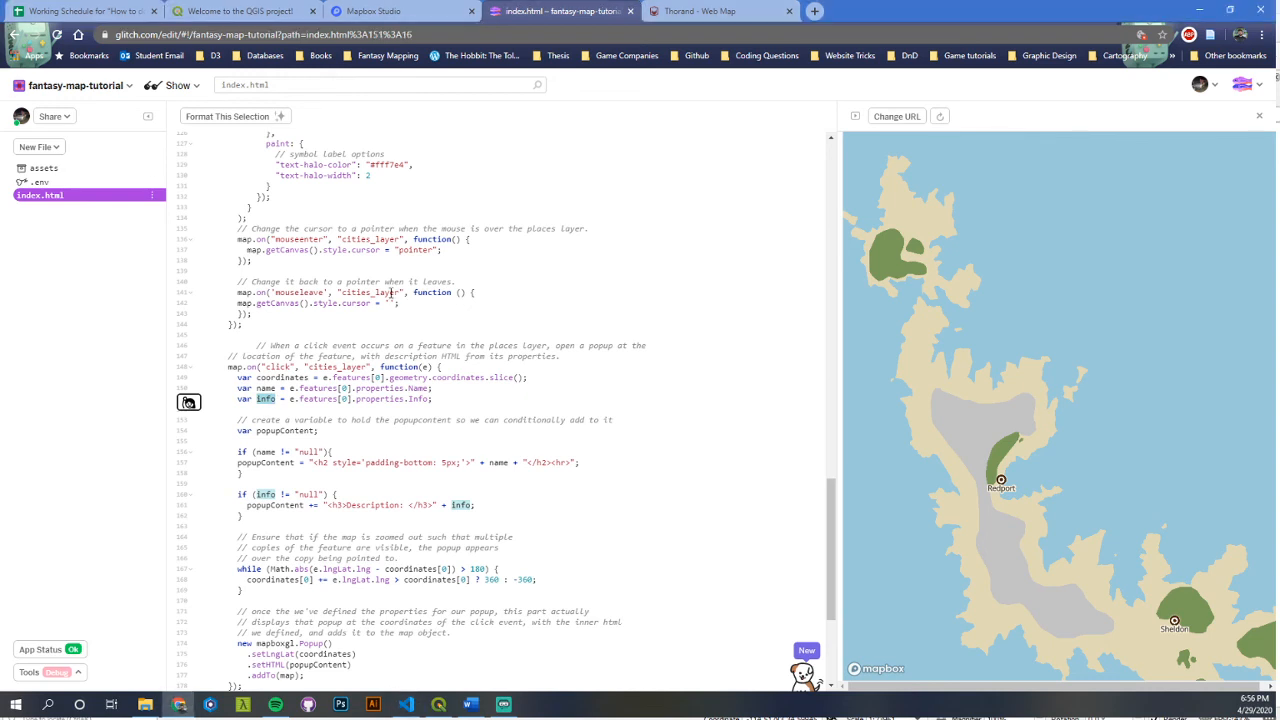
pyautogui.scroll(-1, 359, 471)
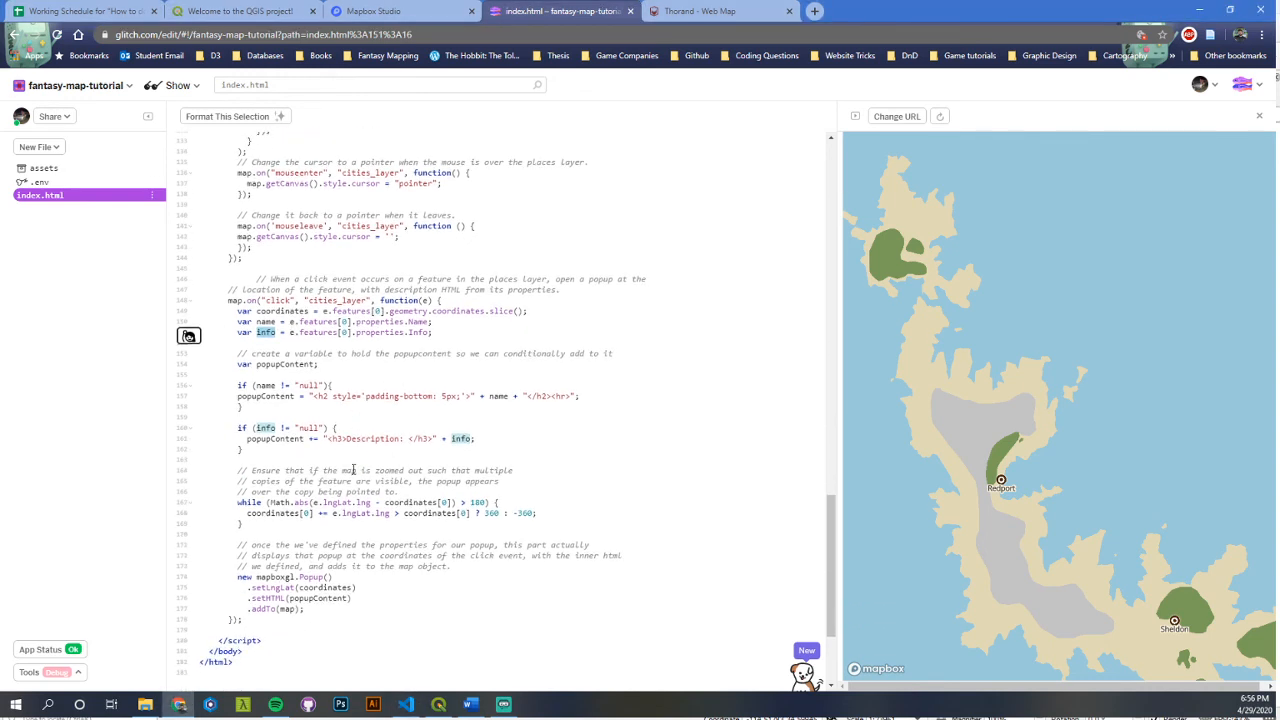
# - Examine how popupContent is built from the name heading and description, and the while loop that corrects the popup's longitude
pyautogui.doubleClick(284, 364)
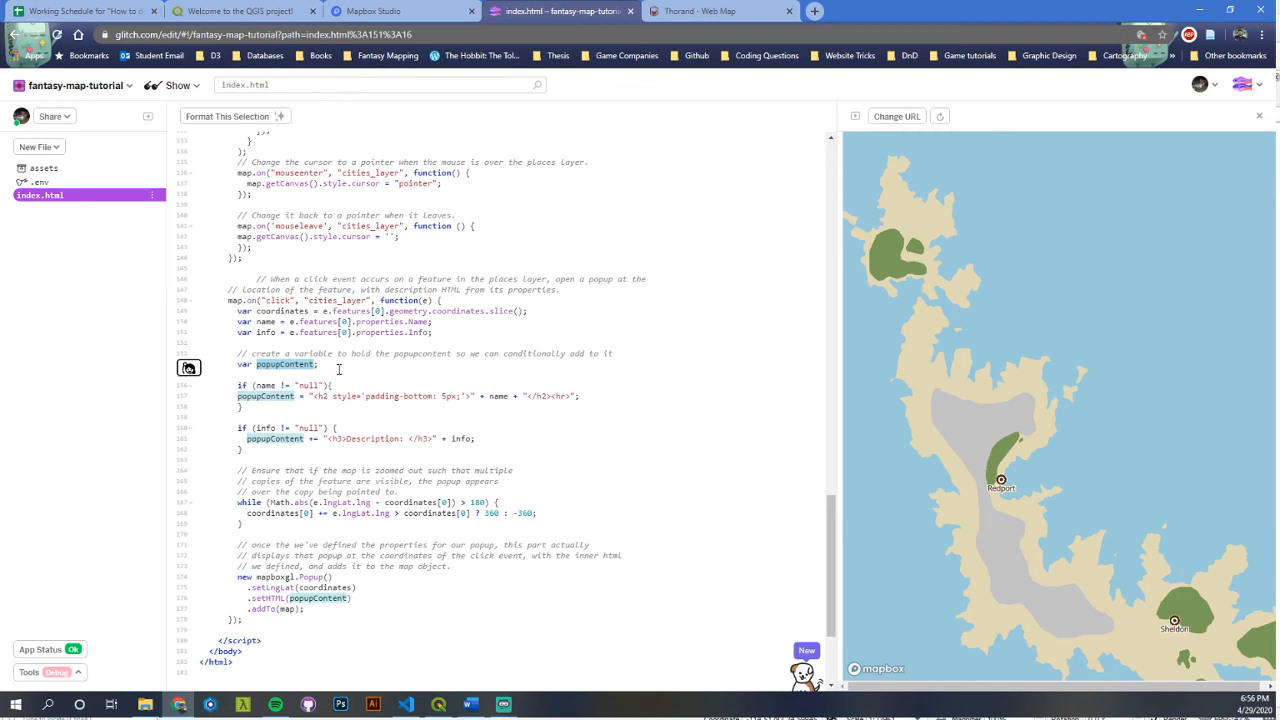
pyautogui.moveTo(315, 397); pyautogui.dragTo(553, 398)
pyautogui.click(570, 395)
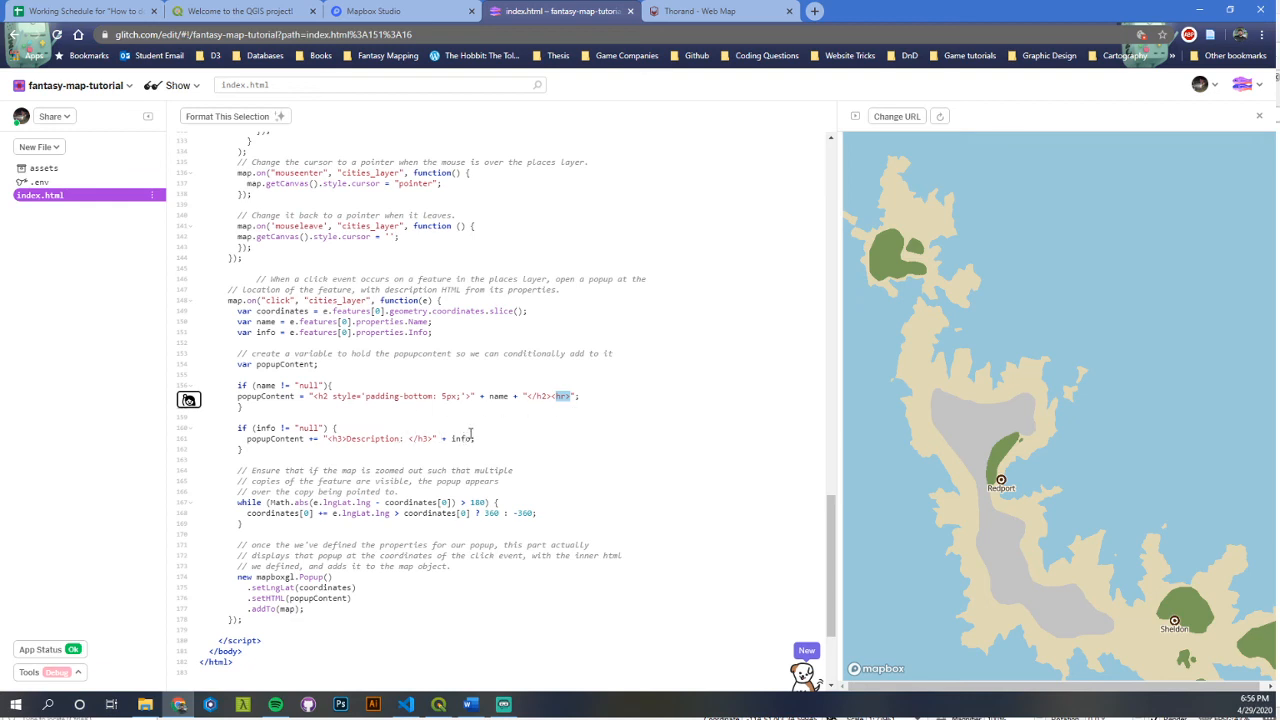
pyautogui.scroll(-2, 503, 428)
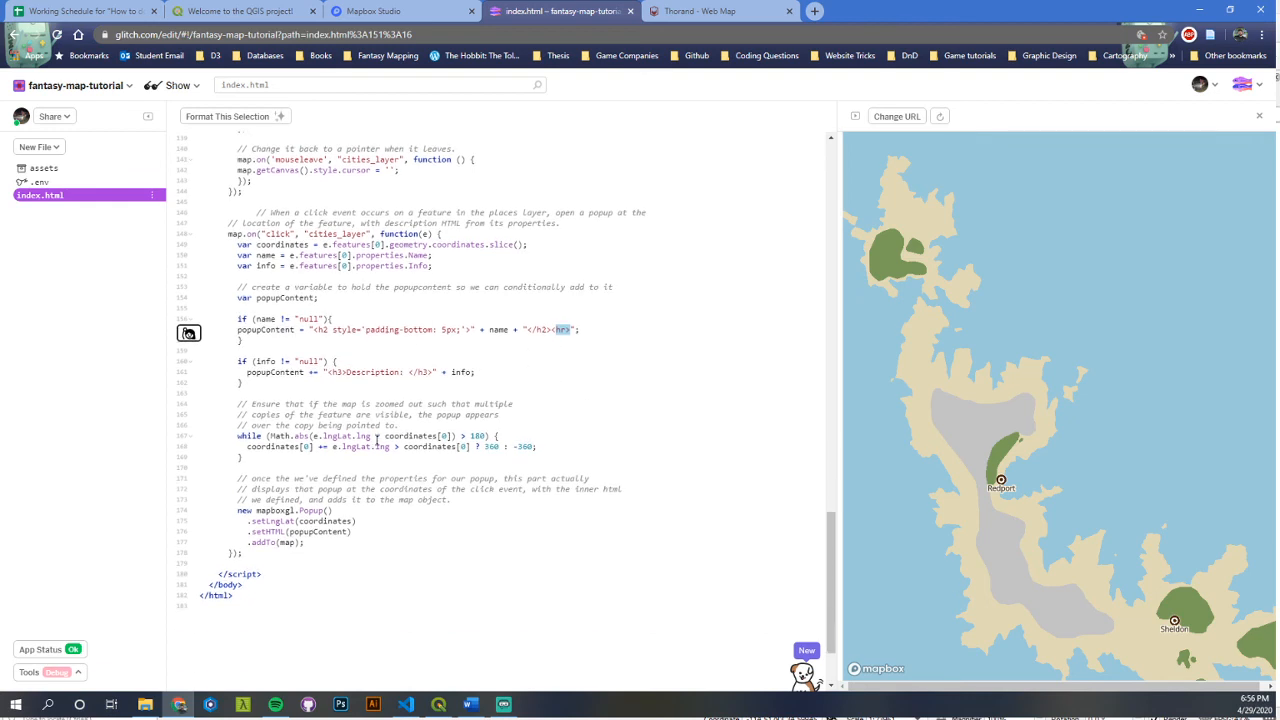
pyautogui.click(519, 436)
pyautogui.moveTo(398, 456); pyautogui.dragTo(204, 437)
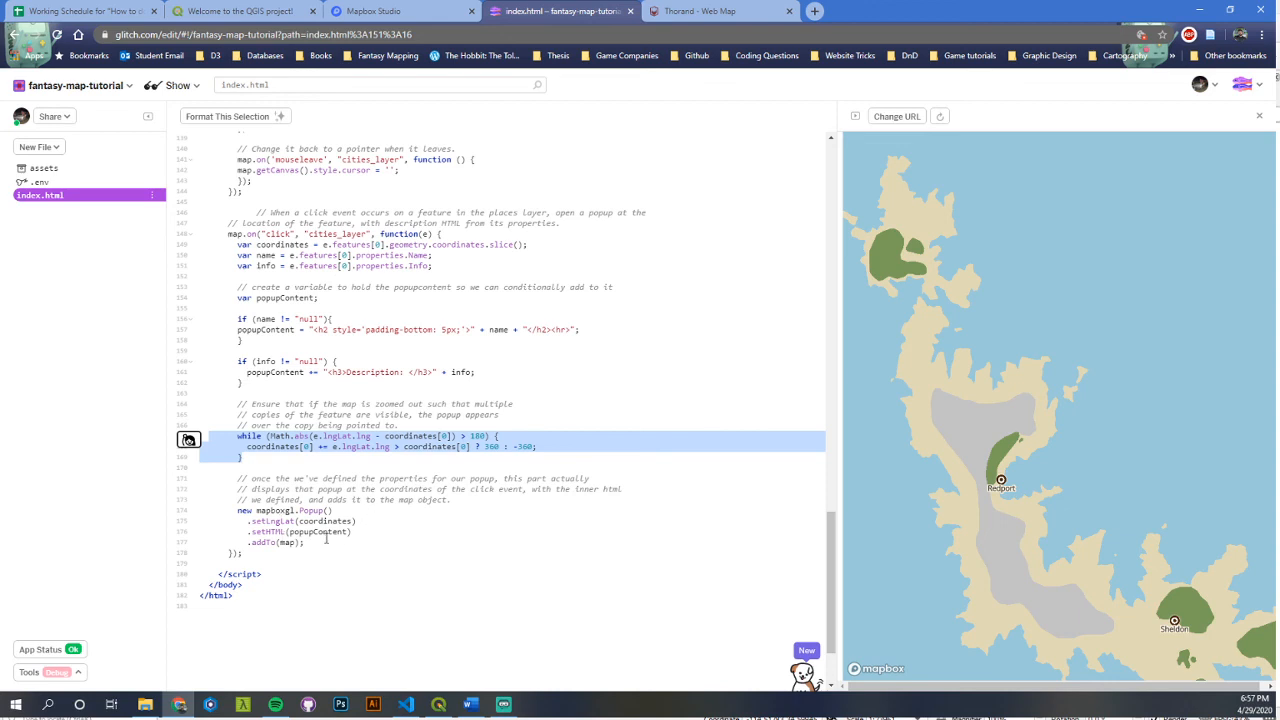
# - Test Redport's popup in the live preview, look back through index.html to its beginning, and close the popup
pyautogui.click(1001, 490)
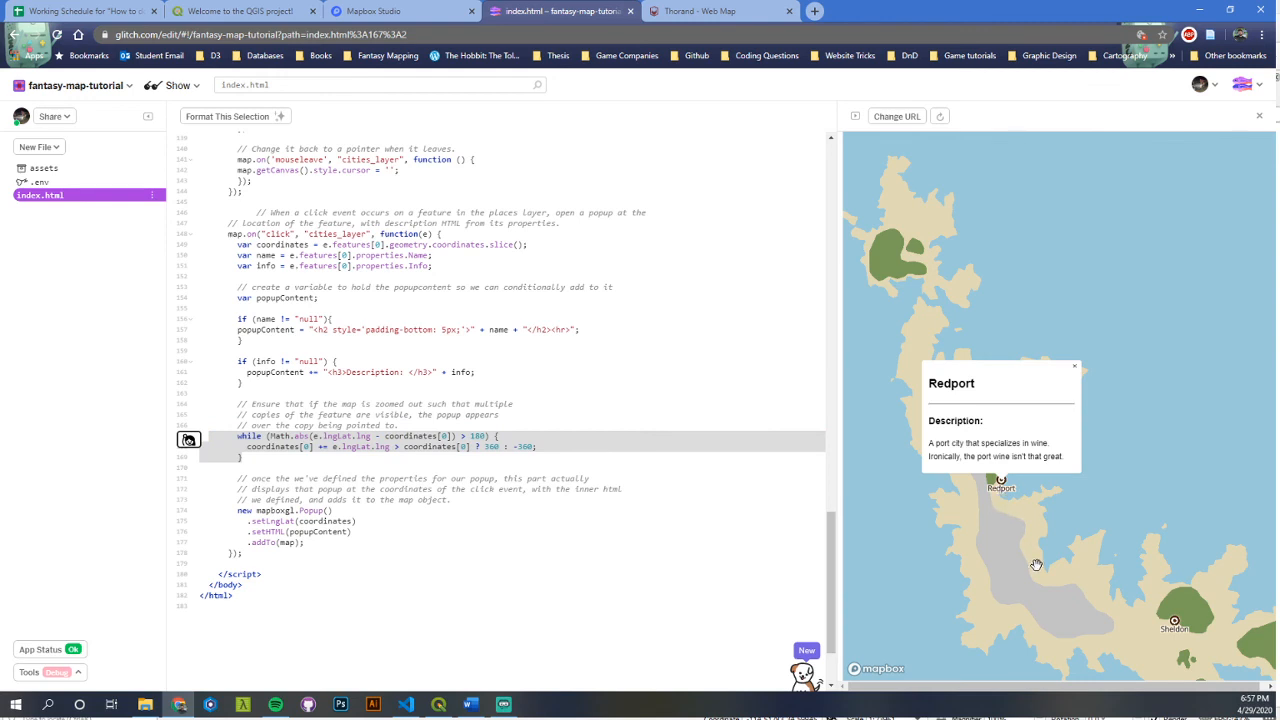
pyautogui.scroll(1, 996, 490)
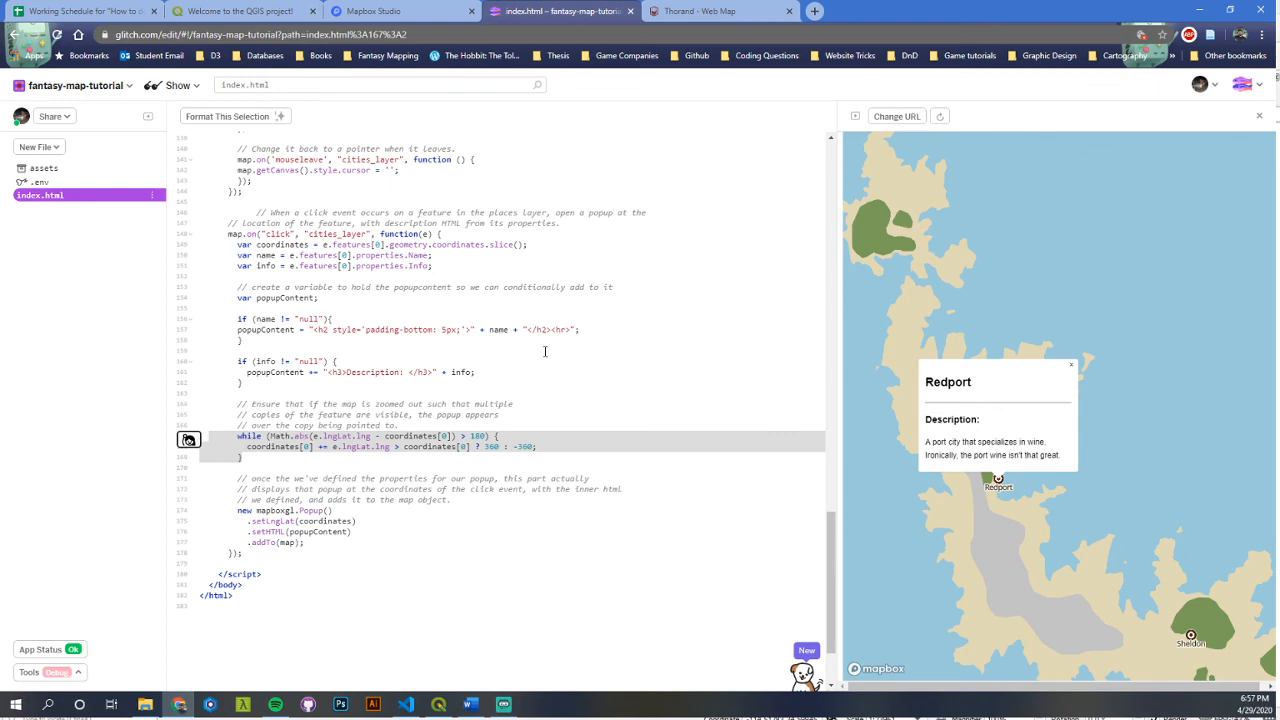
pyautogui.scroll(5, 521, 447)
pyautogui.scroll(2, 521, 447)
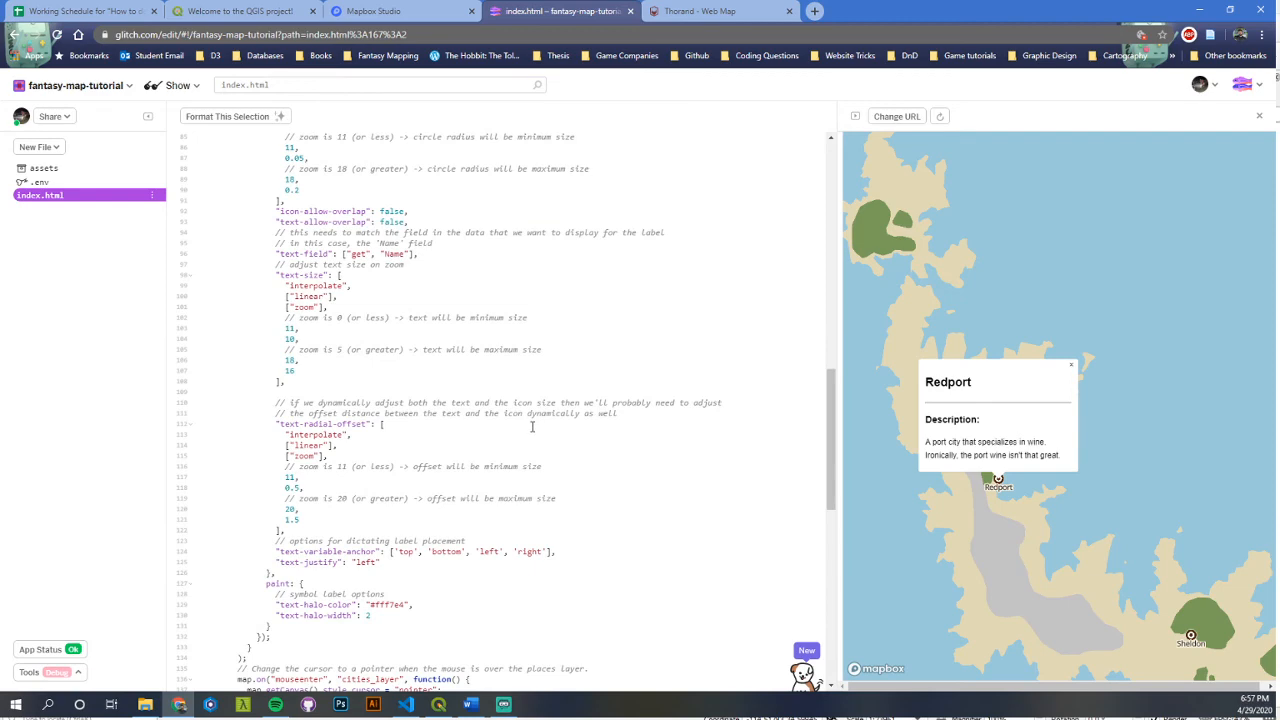
pyautogui.scroll(7, 467, 474)
pyautogui.scroll(5, 467, 474)
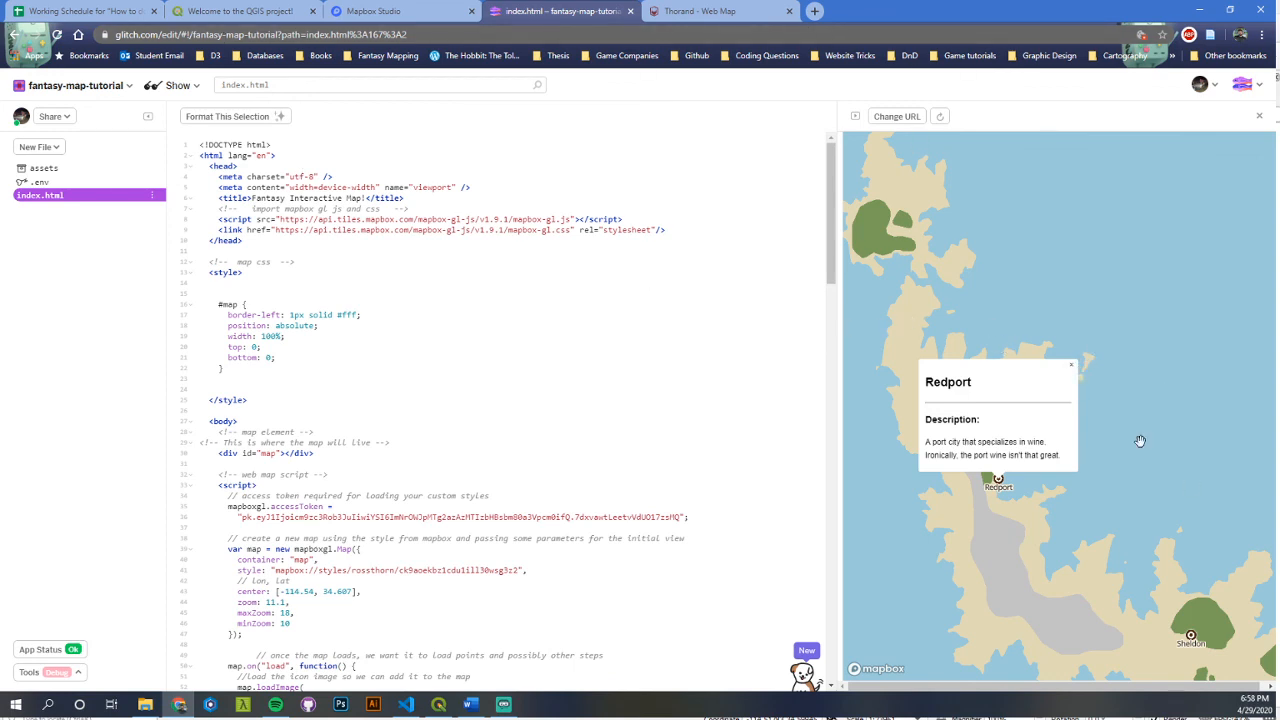
pyautogui.click(1069, 366)
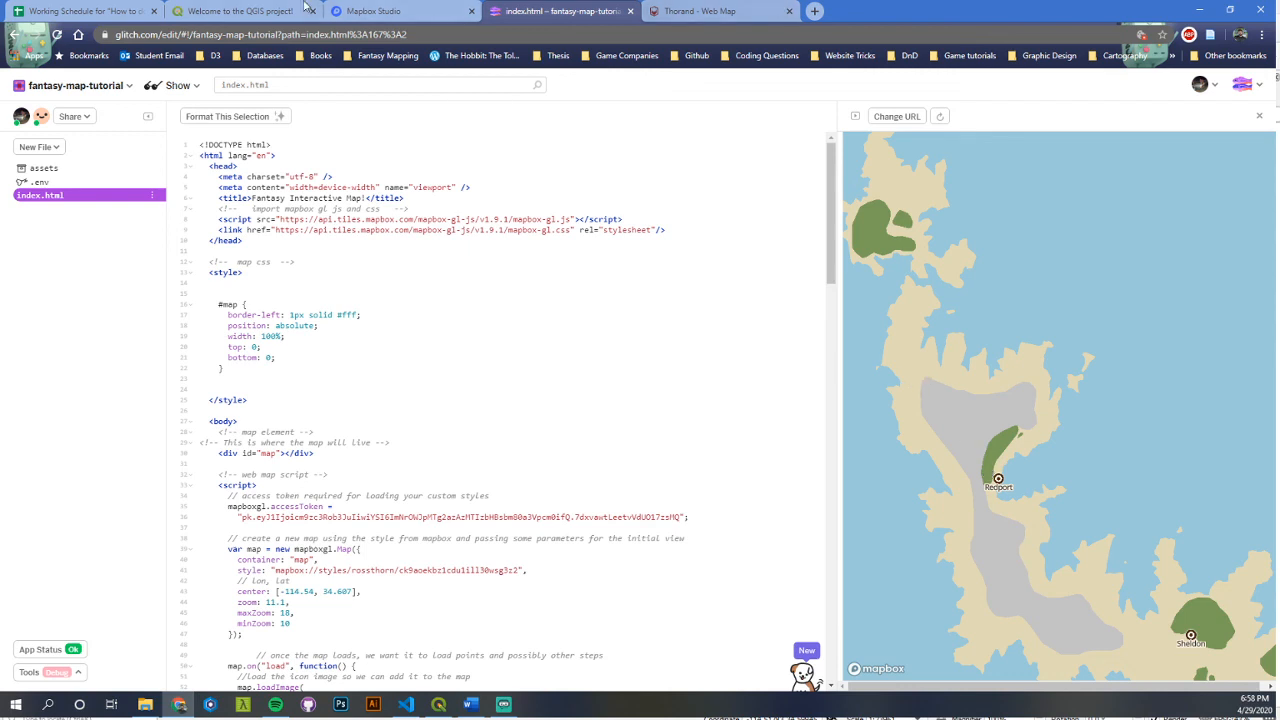
# - Revisit the schedule, QGIS and Mapbox Studio pages, and return to the Glitch project to view both cities in the preview
pyautogui.click(72, 14)
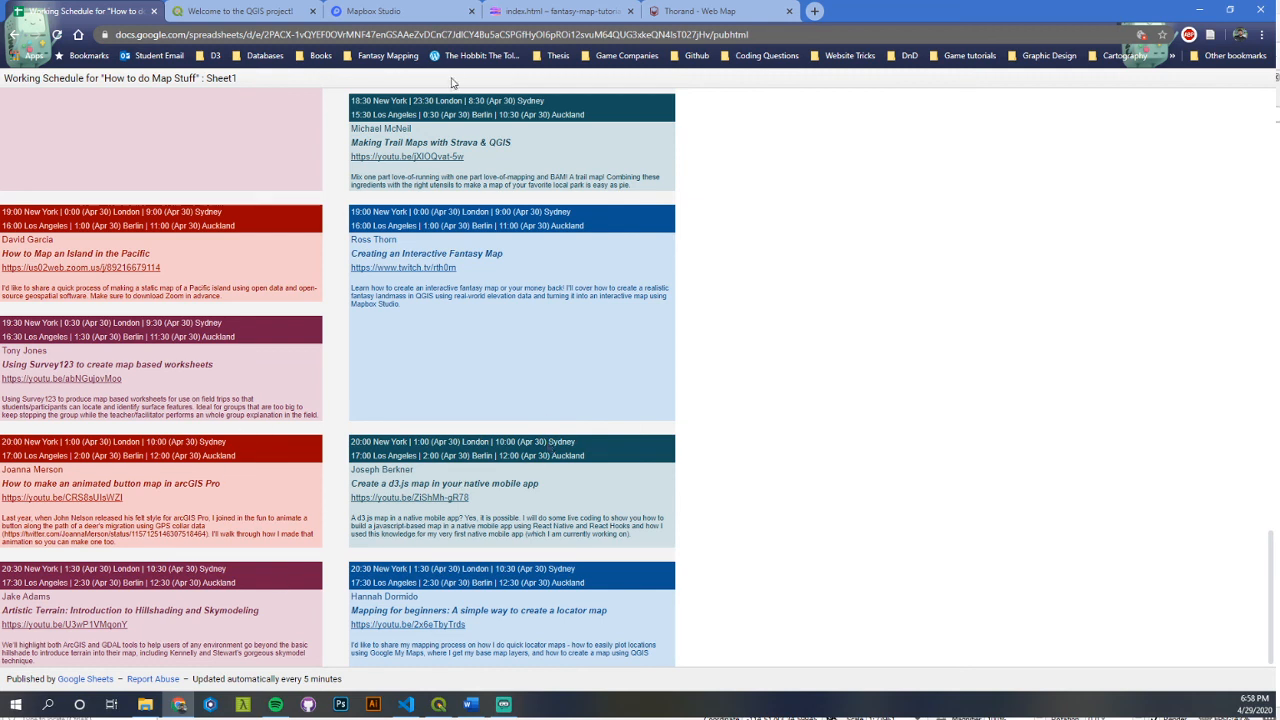
pyautogui.click(245, 11)
pyautogui.click(390, 8)
pyautogui.click(560, 11)
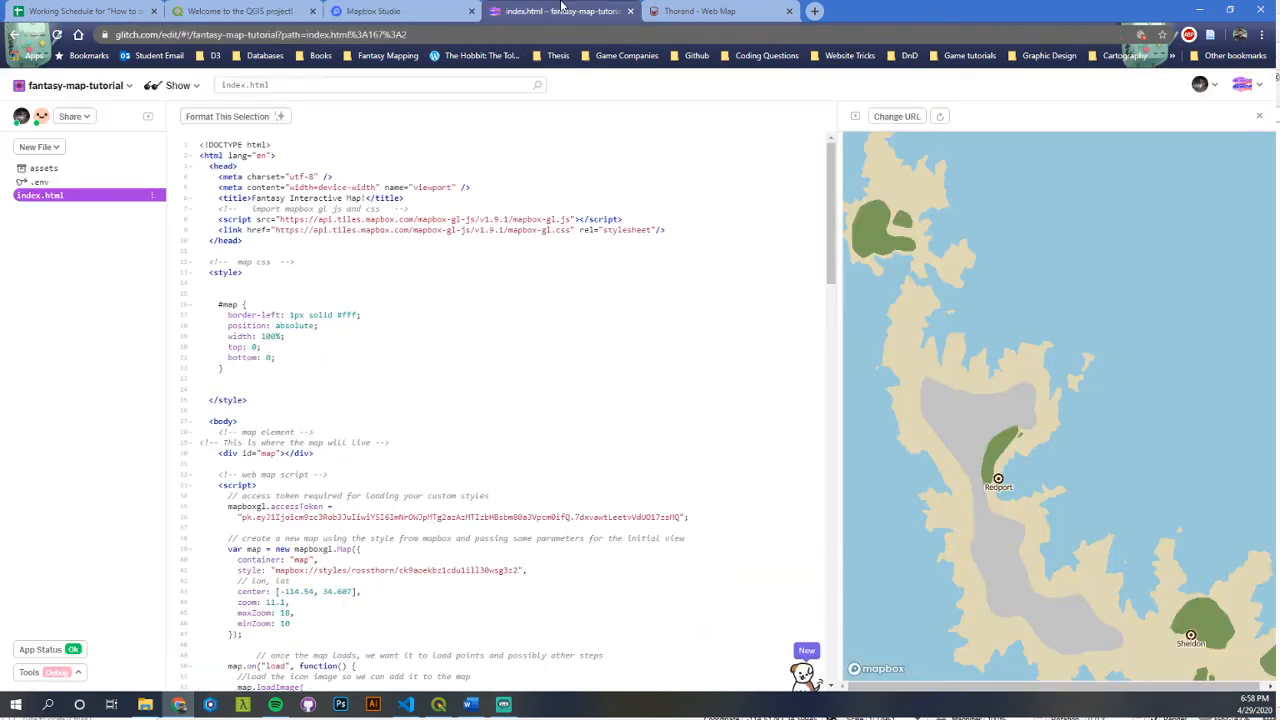
pyautogui.moveTo(992, 527); pyautogui.dragTo(923, 457)
pyautogui.scroll(-4, 1007, 498)
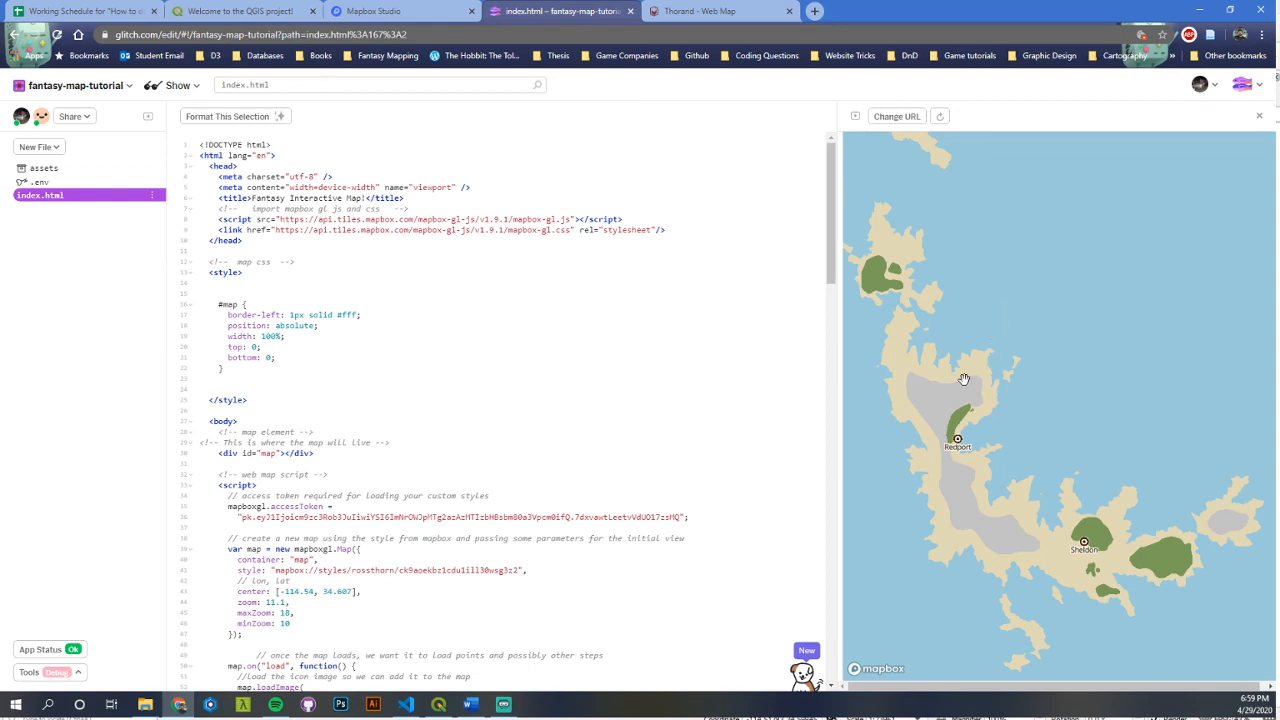
# - Switch to the Thorand web map, reset it to its home view, and examine the northern coast of Ochiden
pyautogui.click(700, 11)
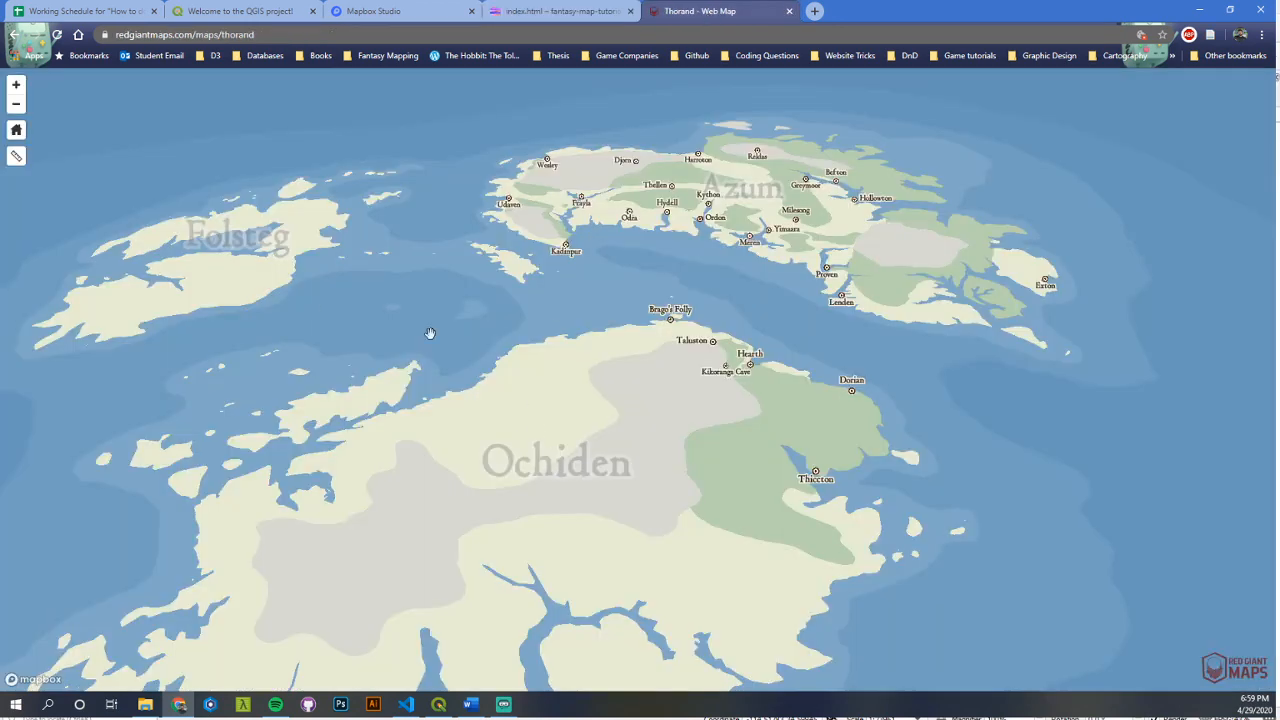
pyautogui.scroll(5, 401, 412)
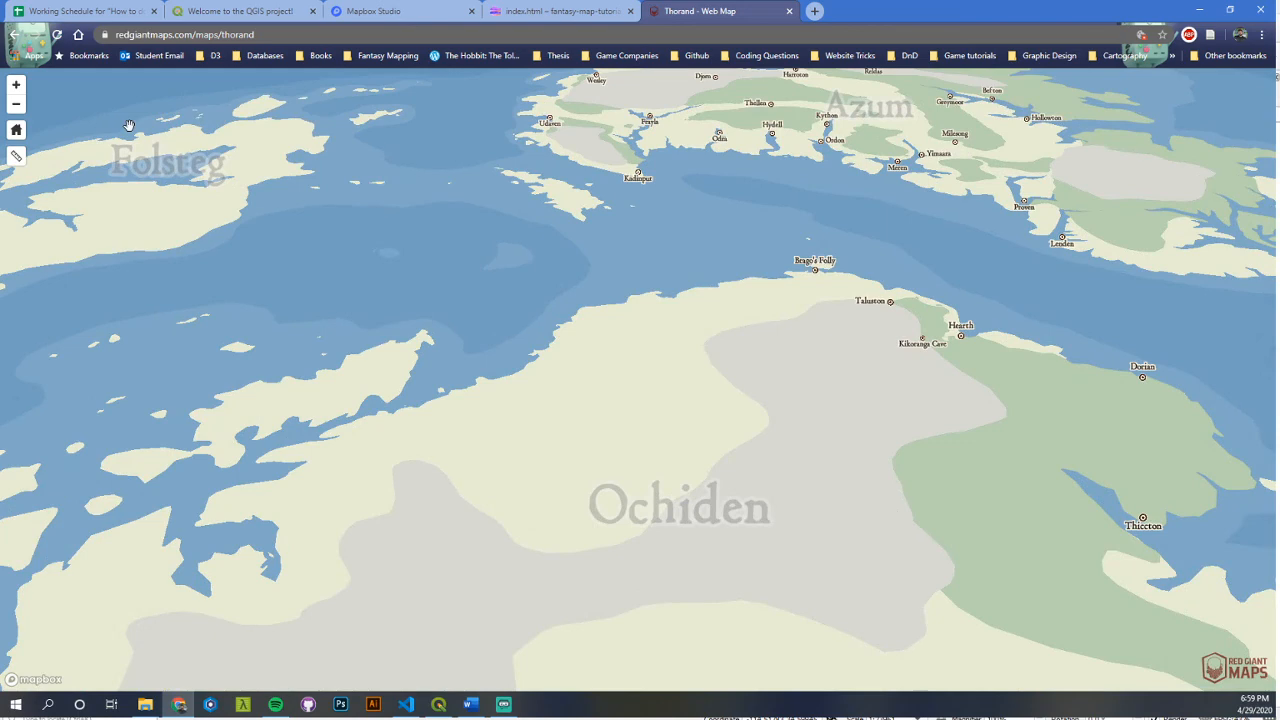
pyautogui.click(22, 134)
pyautogui.scroll(5, 645, 358)
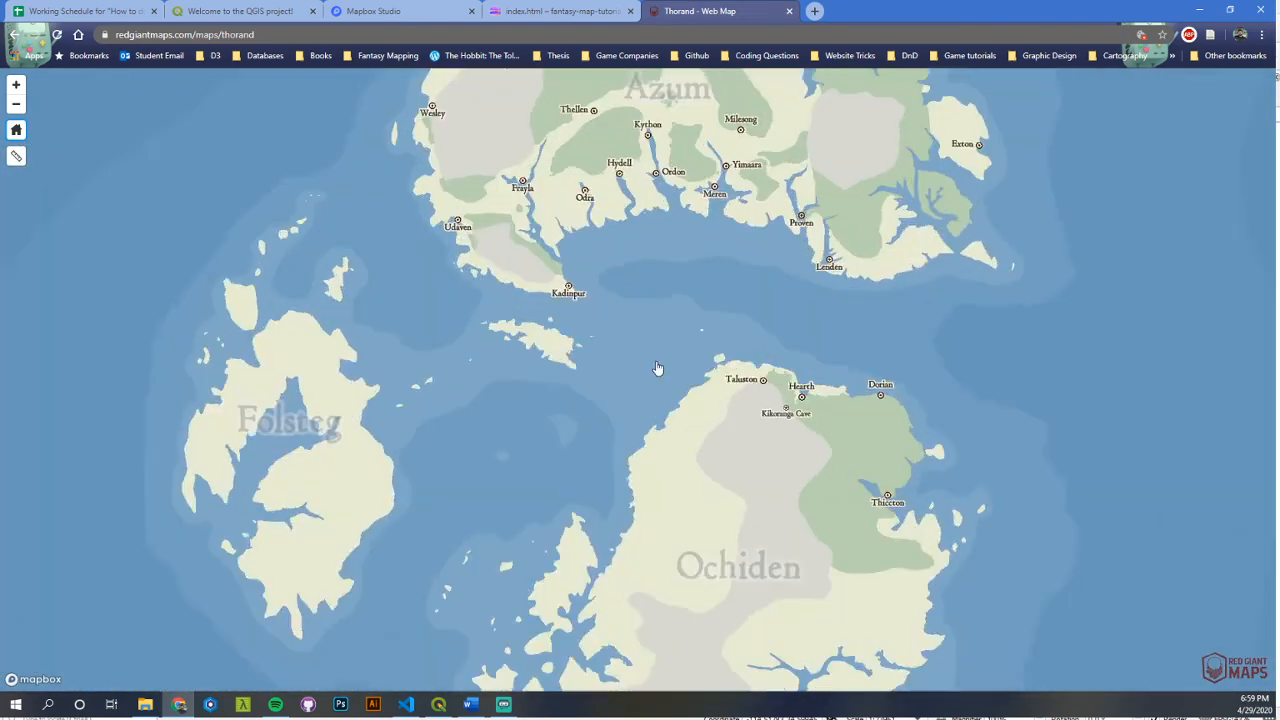
pyautogui.moveTo(726, 396); pyautogui.dragTo(506, 266)
# - Measure a multi-point route from Brago's Folly through Taluston, clear the measurement, and return to the Glitch project
pyautogui.click(16, 155)
pyautogui.click(665, 263)
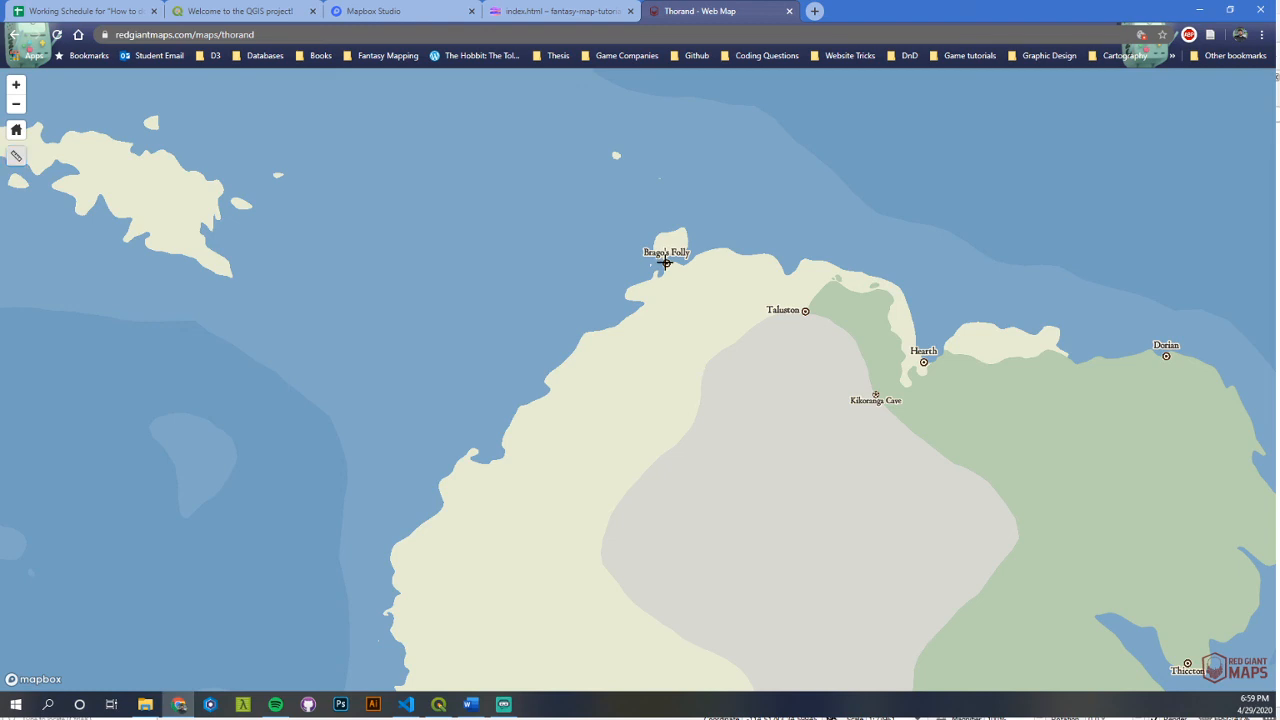
pyautogui.doubleClick(804, 311)
pyautogui.click(771, 383)
pyautogui.click(627, 390)
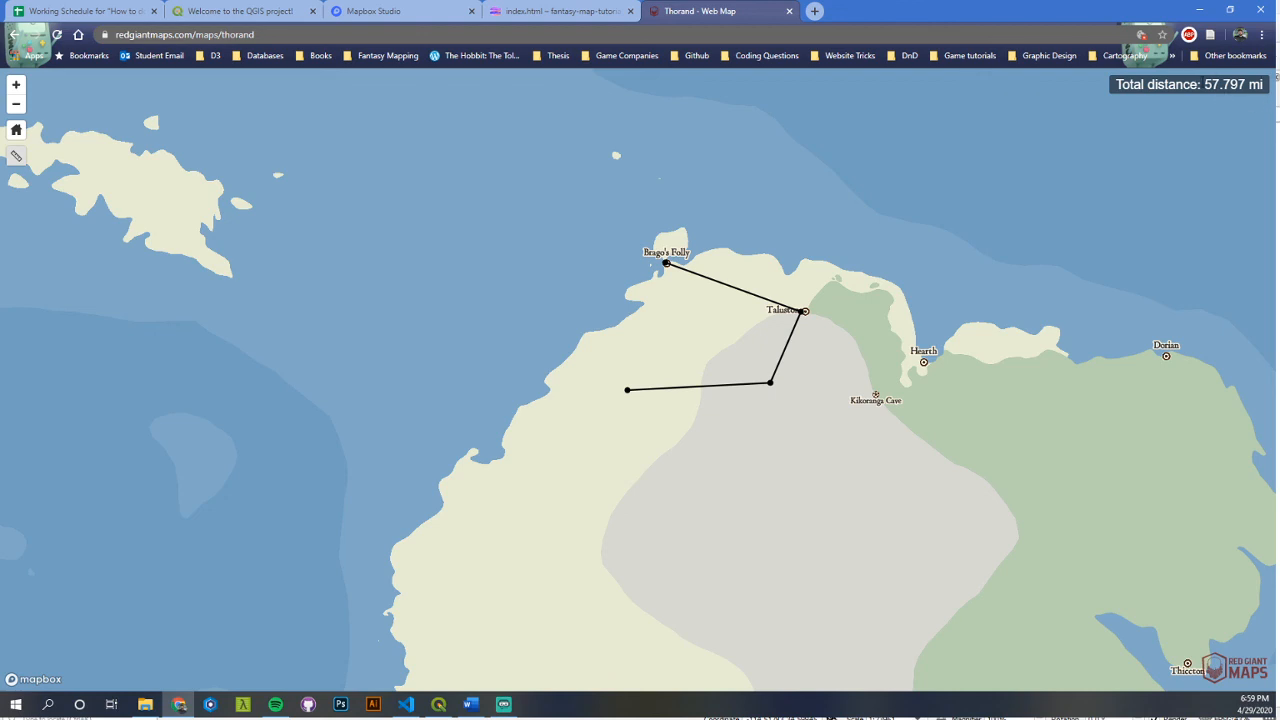
pyautogui.click(807, 238)
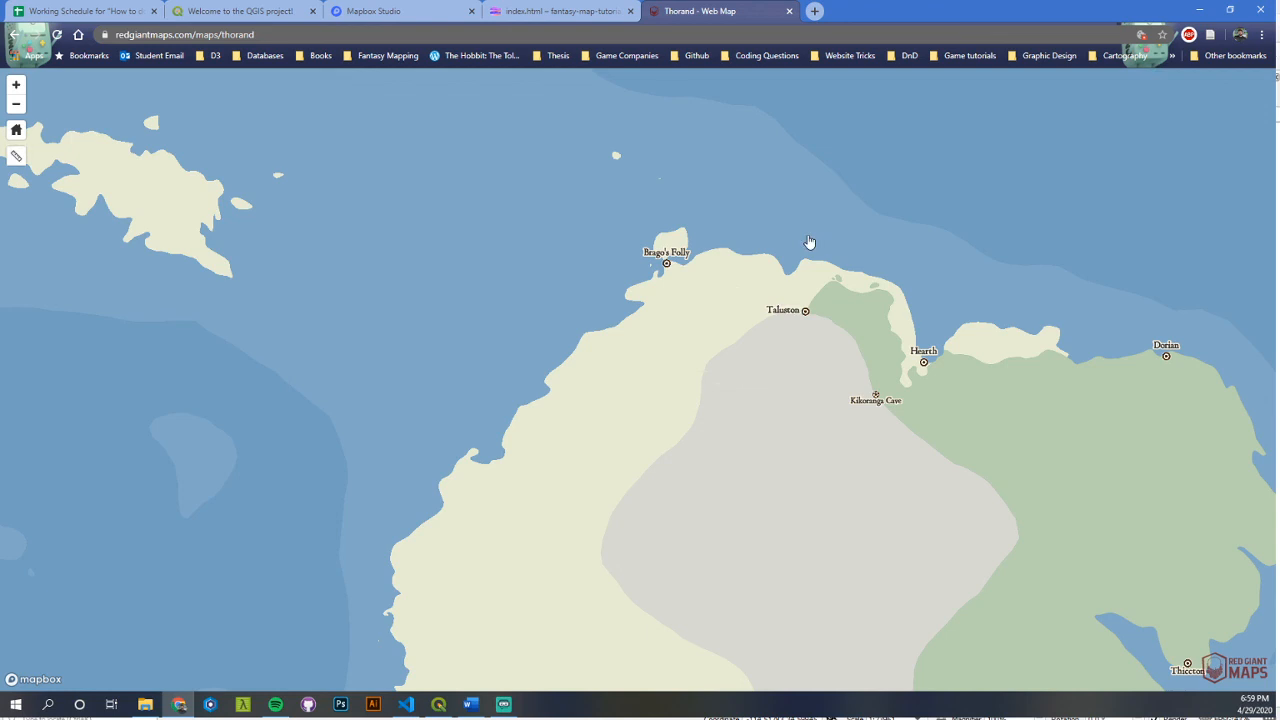
pyautogui.click(563, 10)
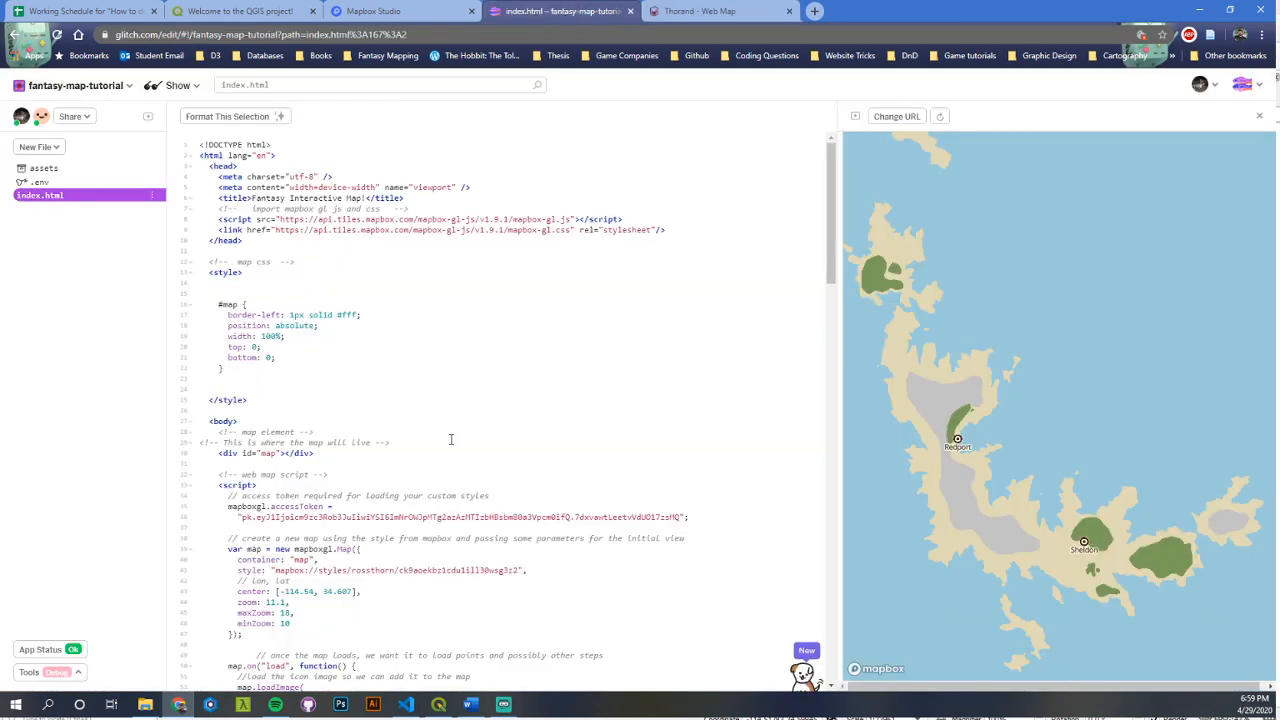